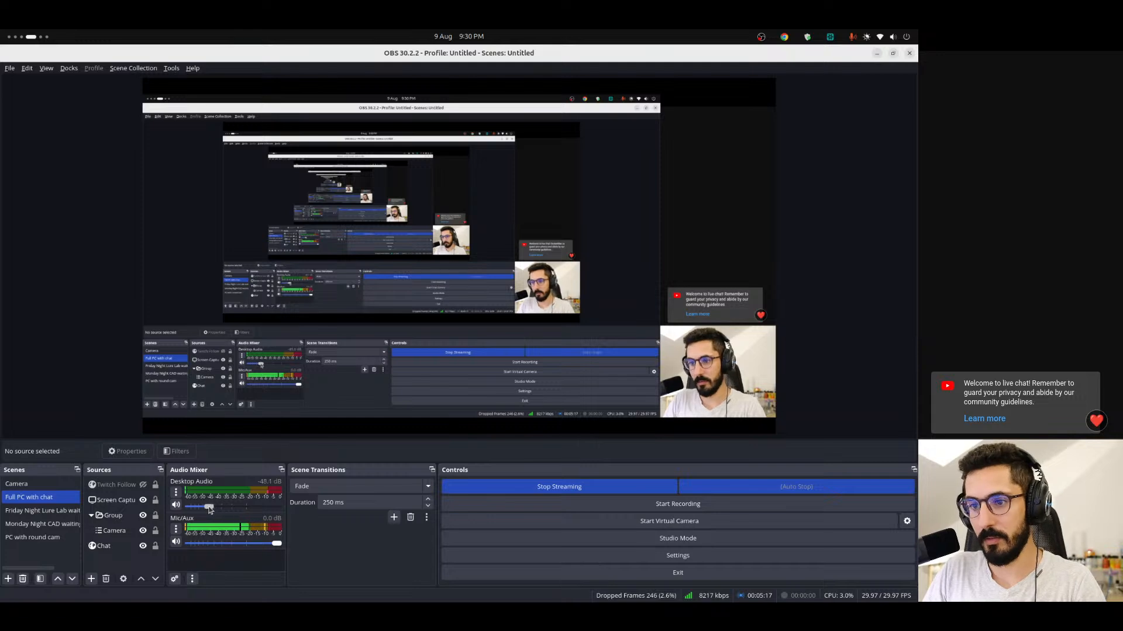
Lower the Desktop Audio level slightly in OBS and switch to the pike swimbait project in Blender.
left_click_drag(209, 507, 207, 506)
mouse_move(7, 558)
left_click(16, 186)
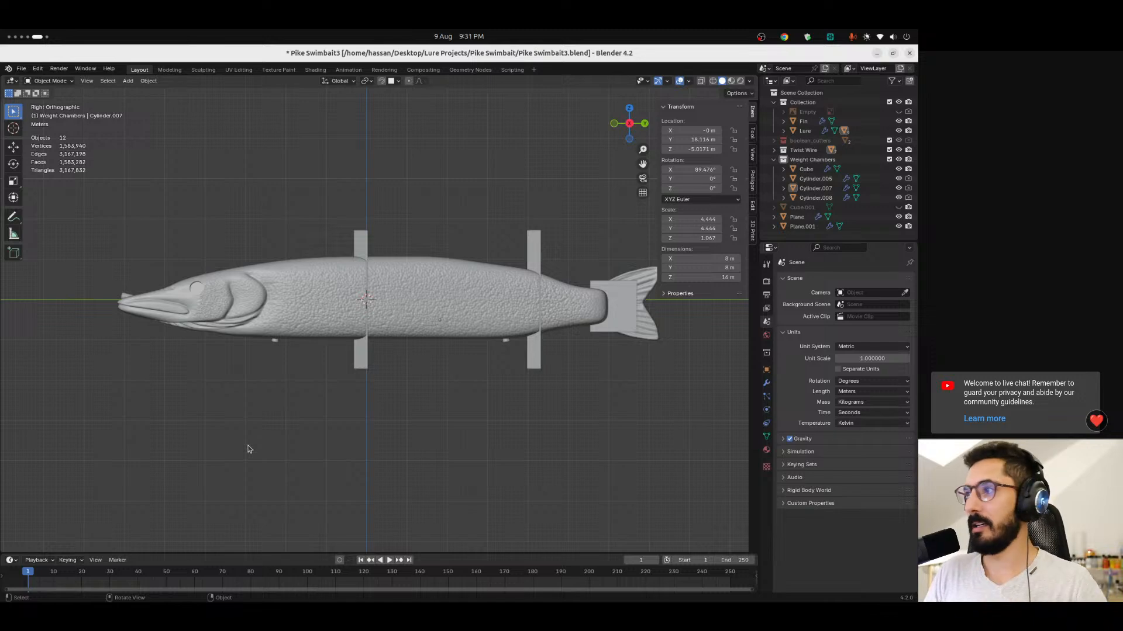
key("alt+Tab")
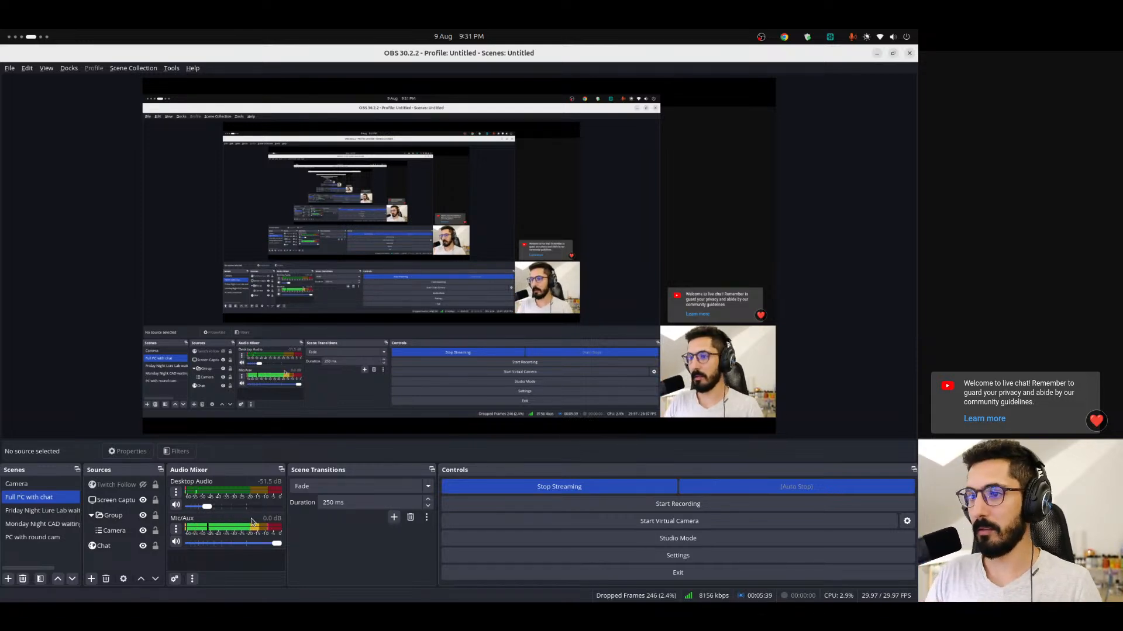
key("ctrl+alt+Right")
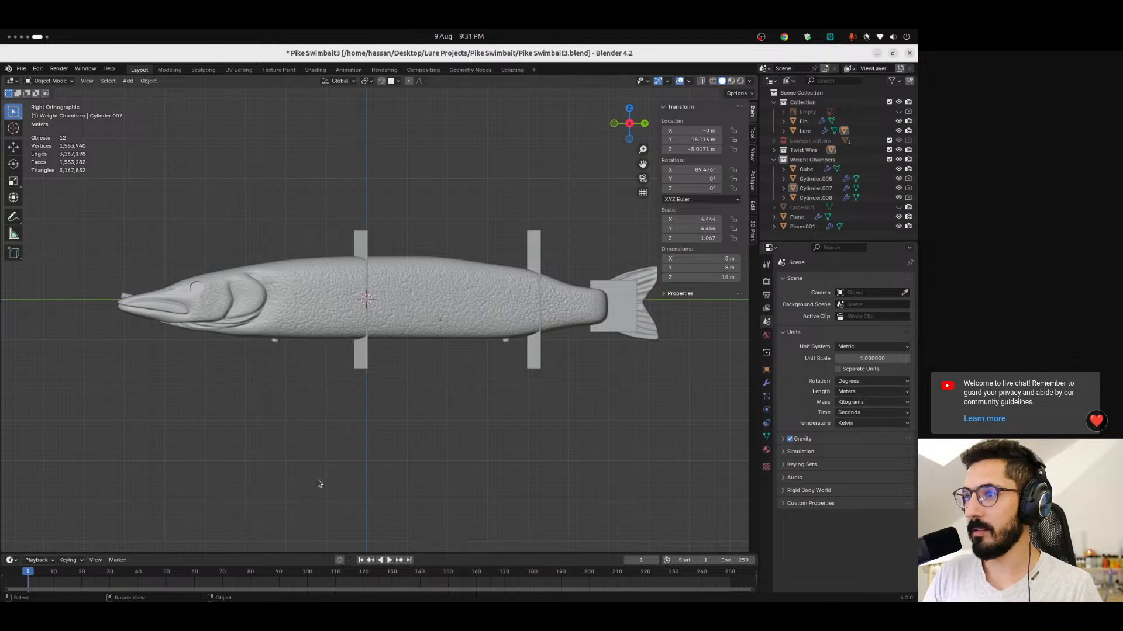
Examine the pike lure from several angles, using see-through display to check the internal weight chambers and cutting planes.
middle_click_drag(409, 381, 448, 416, "ctrl")
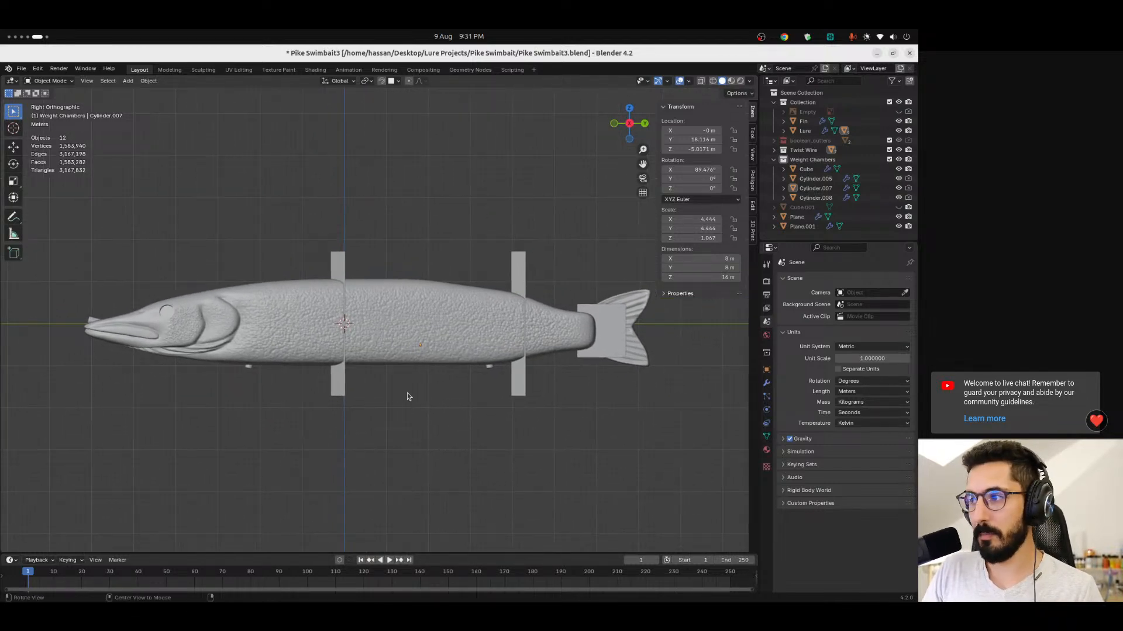
middle_click_drag(380, 400, 424, 485)
left_click_drag(422, 482, 397, 396, "ctrl+alt")
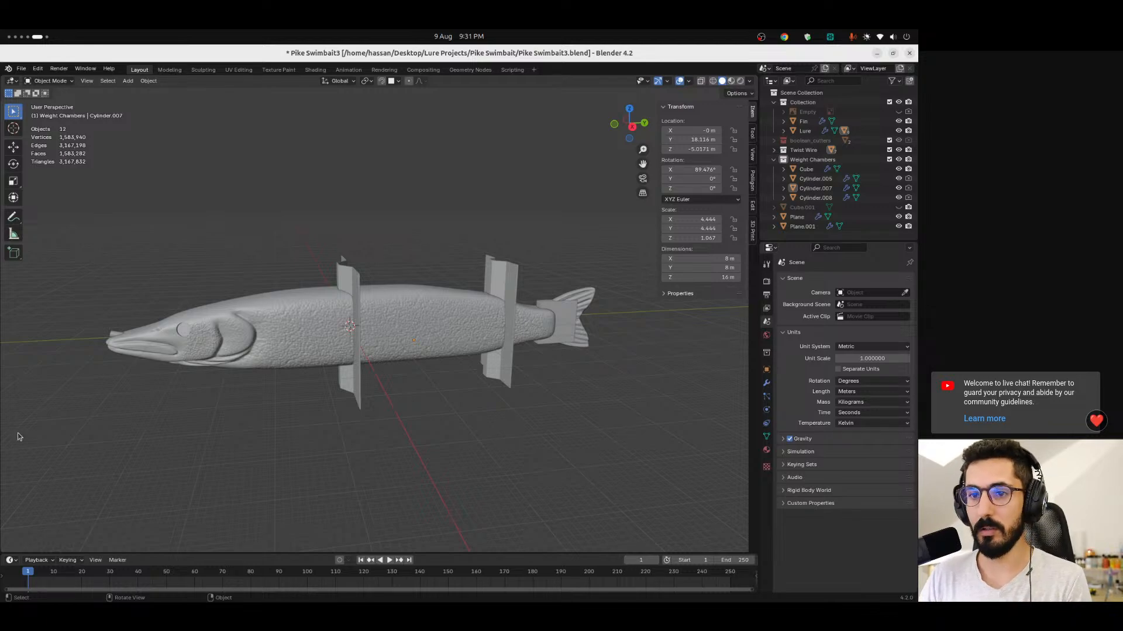
left_click(16, 337)
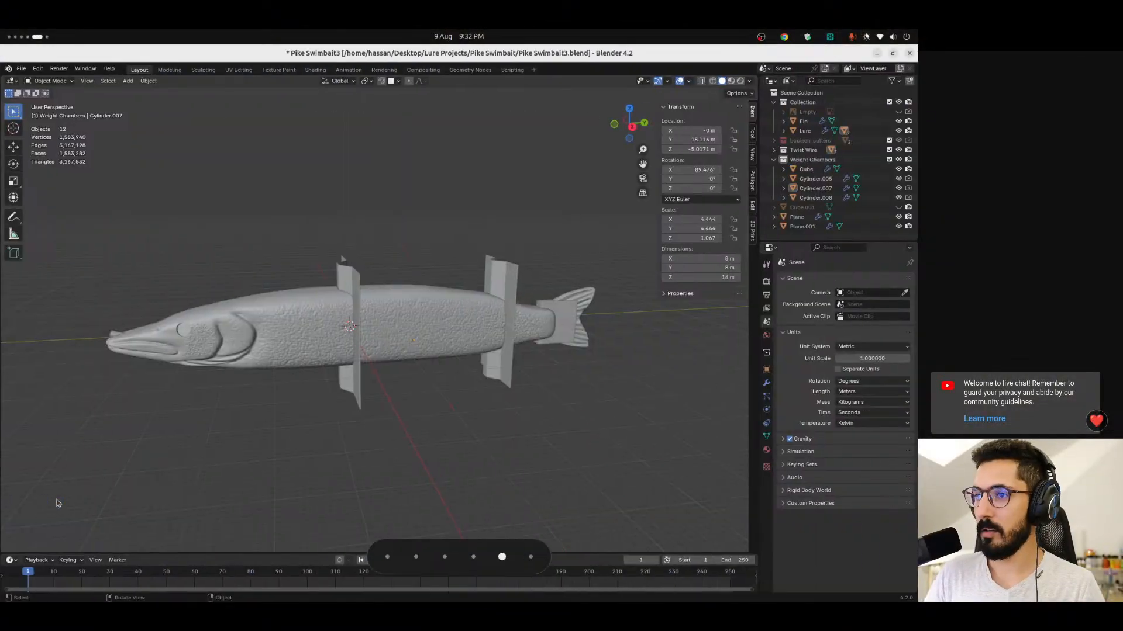
middle_click_drag(292, 381, 325, 387)
key("alt+z")
left_click_drag(326, 387, 321, 335, "ctrl+alt")
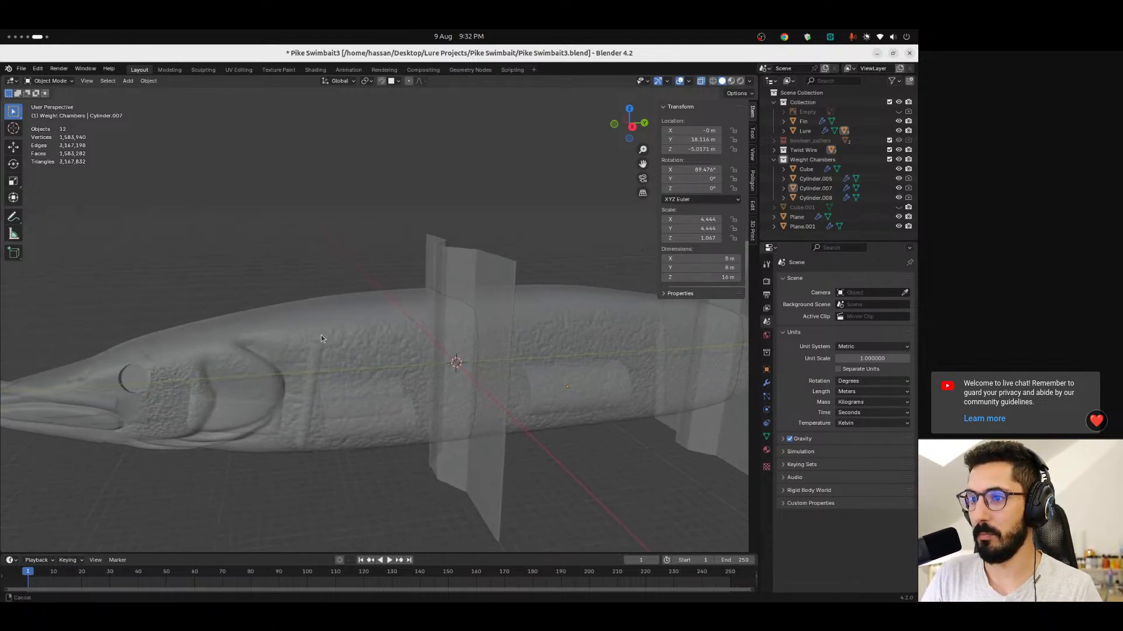
left_click_drag(381, 426, 424, 364, "alt+shift")
mouse_move(373, 396)
middle_mouse_down()
mouse_move(355, 399)
mouse_move(363, 417)
mouse_move(341, 396)
mouse_move(331, 318)
mouse_move(348, 384)
mouse_move(383, 352)
mouse_move(379, 417)
middle_mouse_up()
Set the Lure body's scale to 1.2 on all three axes.
left_click(374, 341)
middle_click_drag(441, 362, 401, 332, "ctrl")
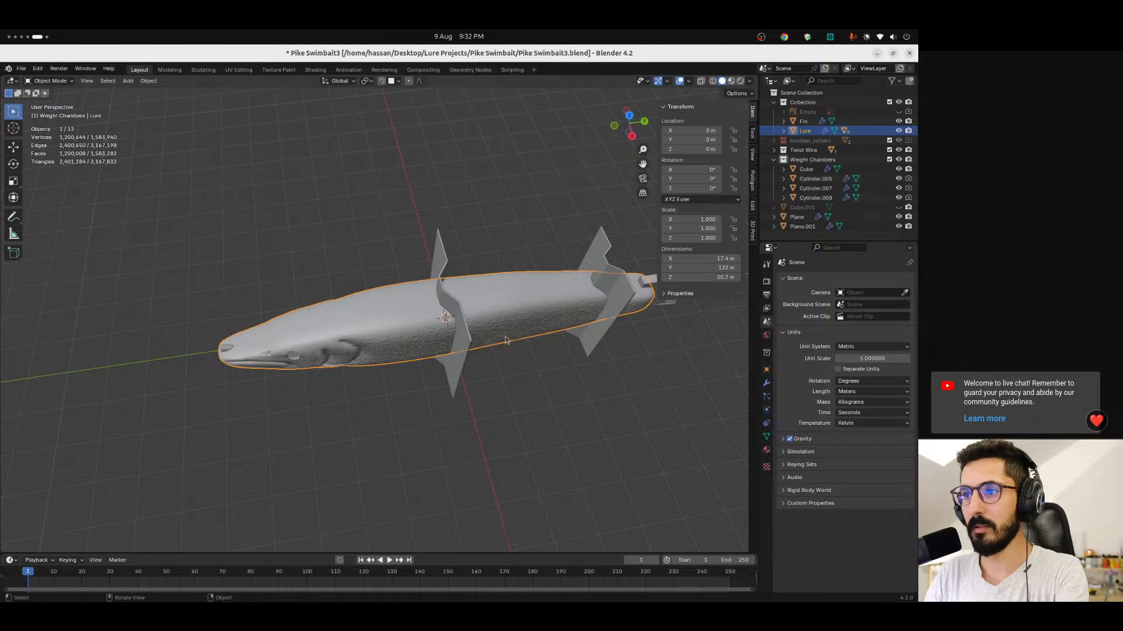
middle_click_drag(522, 375, 479, 374, "shift")
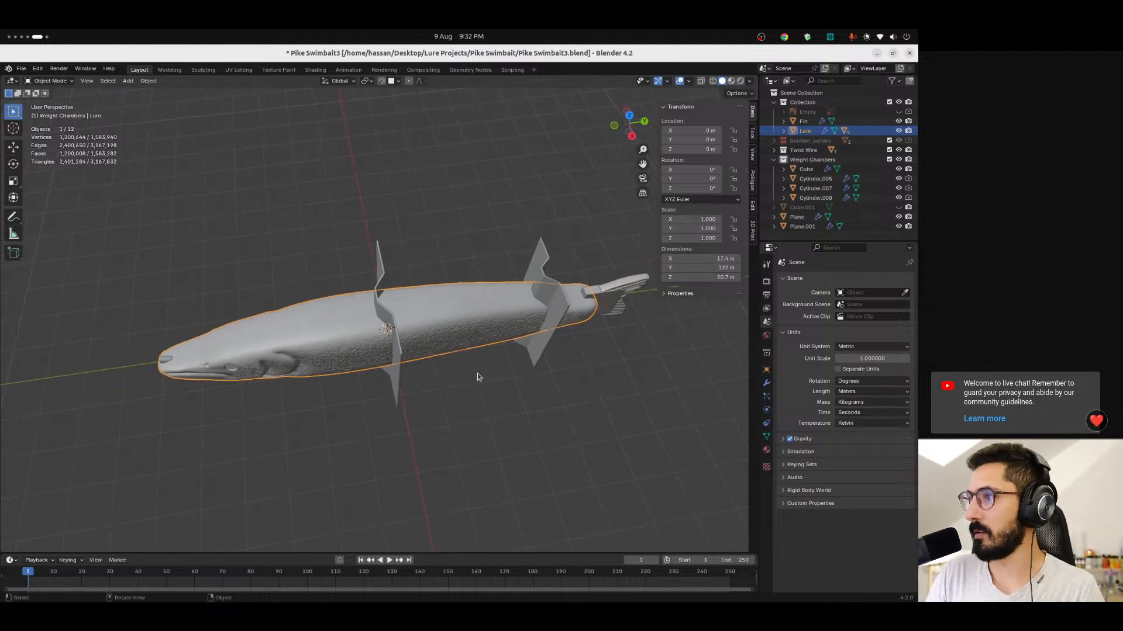
left_click_drag(705, 218, 705, 238)
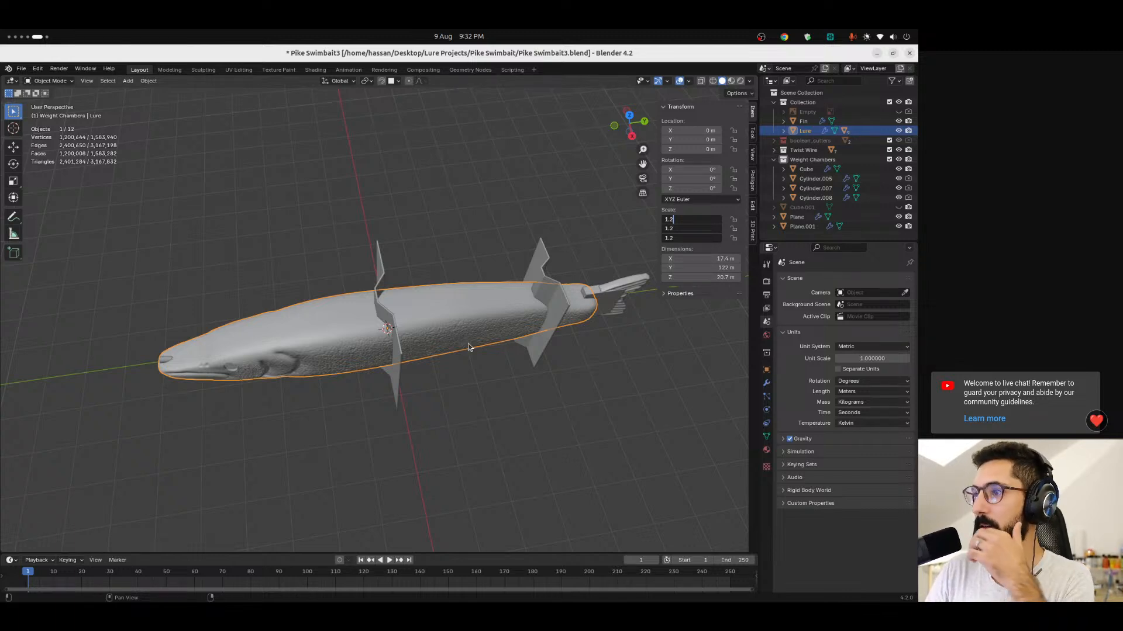
key("Return")
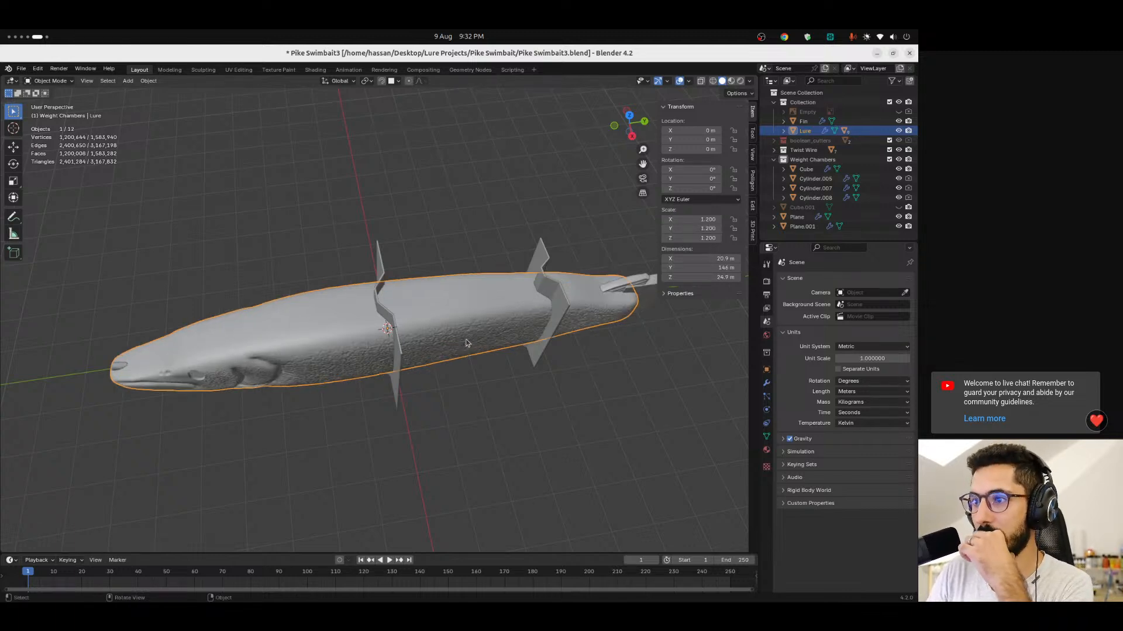
Review the Lure's modifiers and show the Cylinder eye cutter from the boolean cutters collection.
left_click(766, 383)
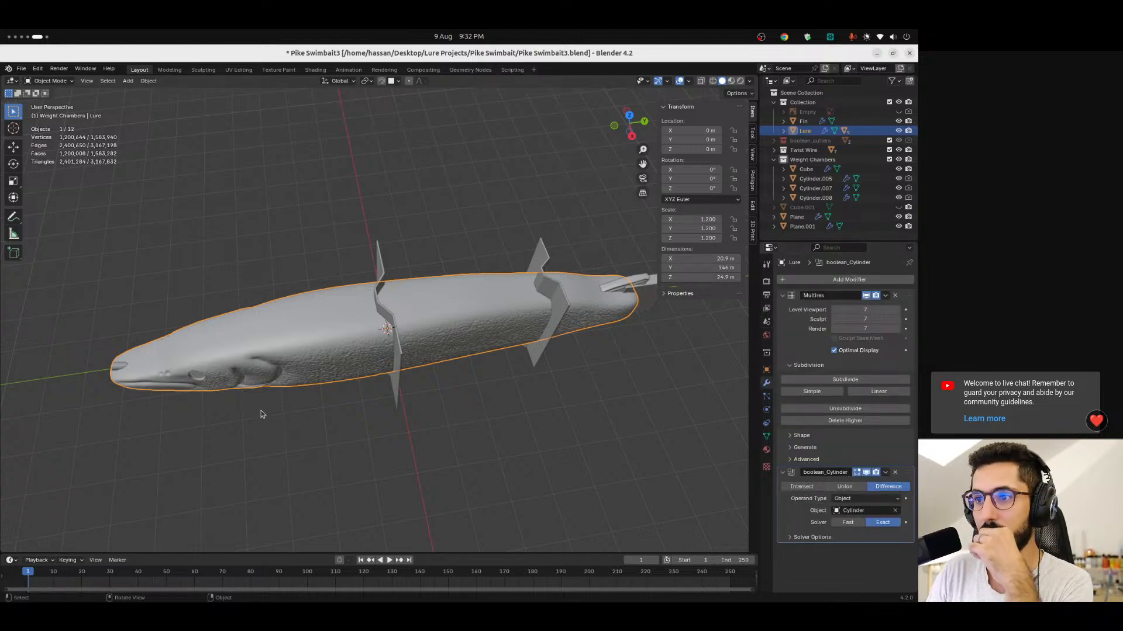
middle_click_drag(241, 443, 296, 403)
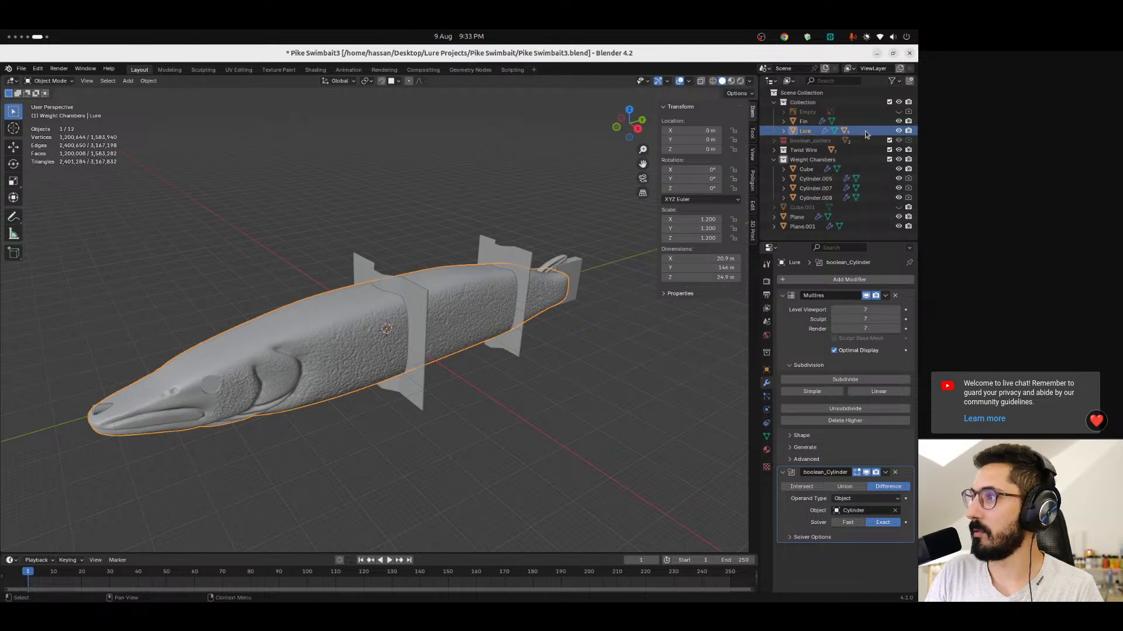
left_click(774, 140)
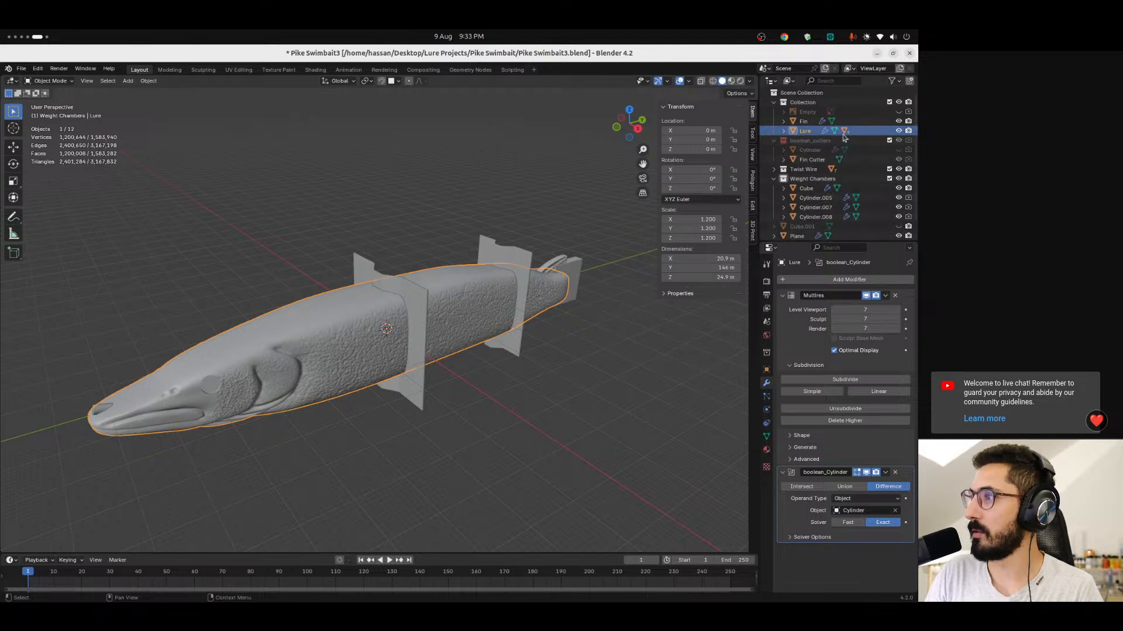
left_click(898, 151)
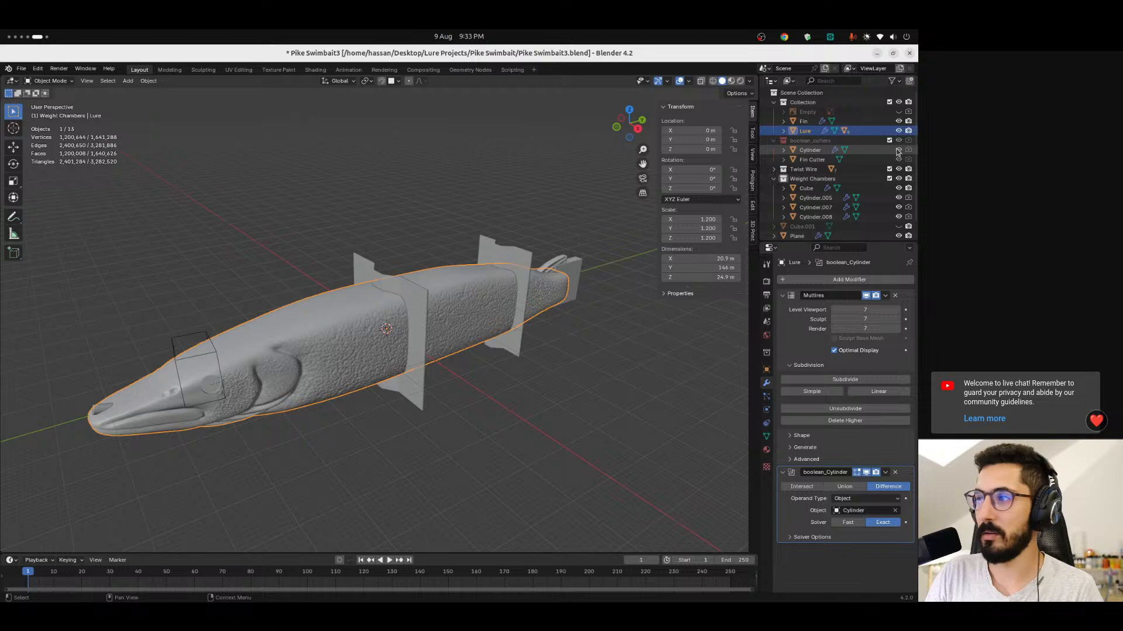
left_click(898, 159)
left_click(898, 160)
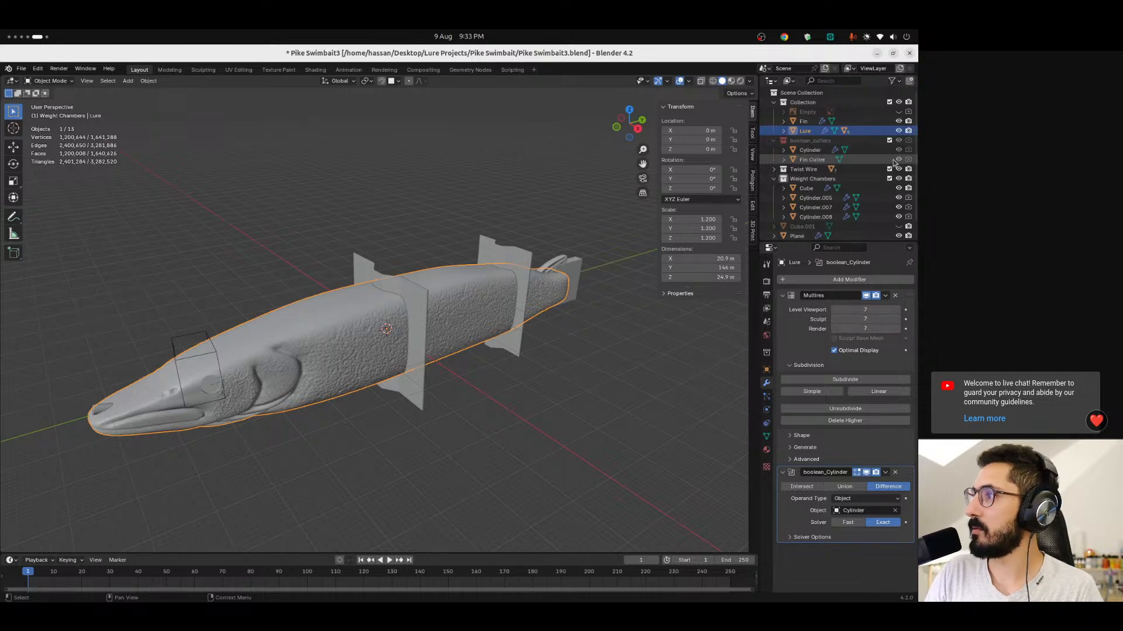
Inspect the Cylinder eye cutter's modifiers, hide it again, and check which part is the Fin Cutter by toggling its visibility.
middle_click_drag(561, 331, 336, 355)
left_click(183, 361)
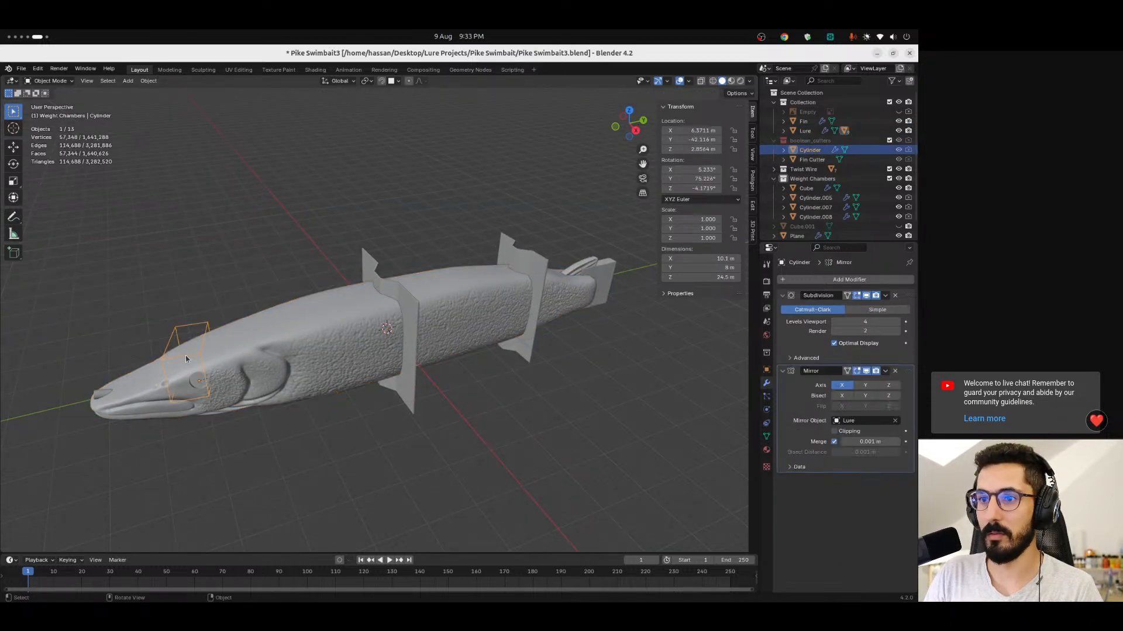
left_click(311, 442)
middle_click_drag(310, 440, 189, 335)
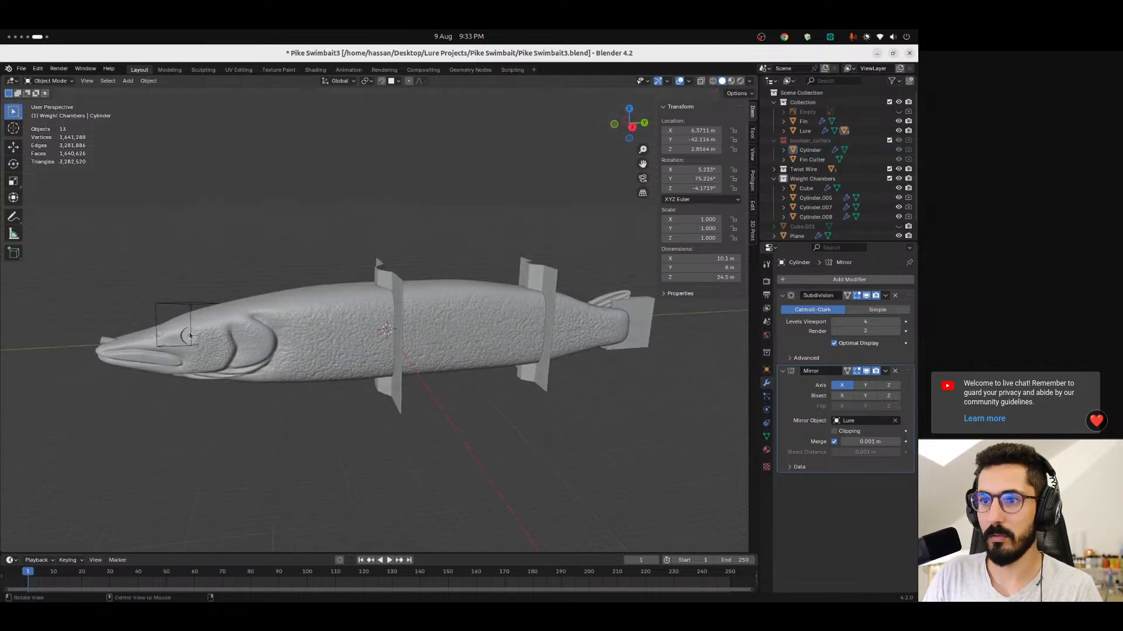
left_click(899, 150)
left_click(899, 160)
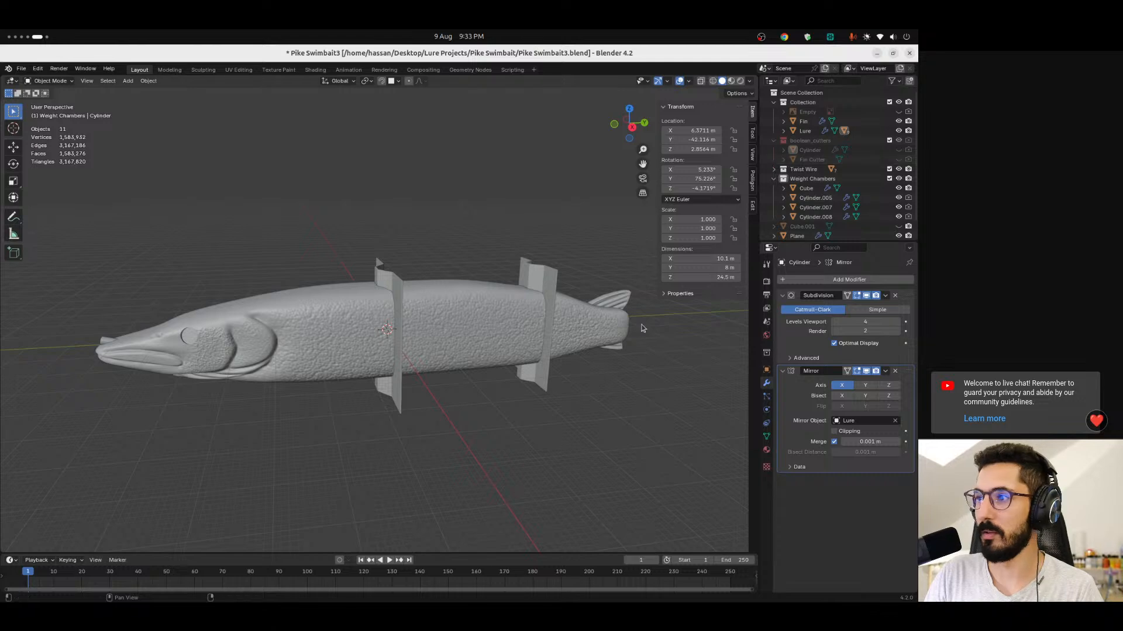
left_click(898, 160)
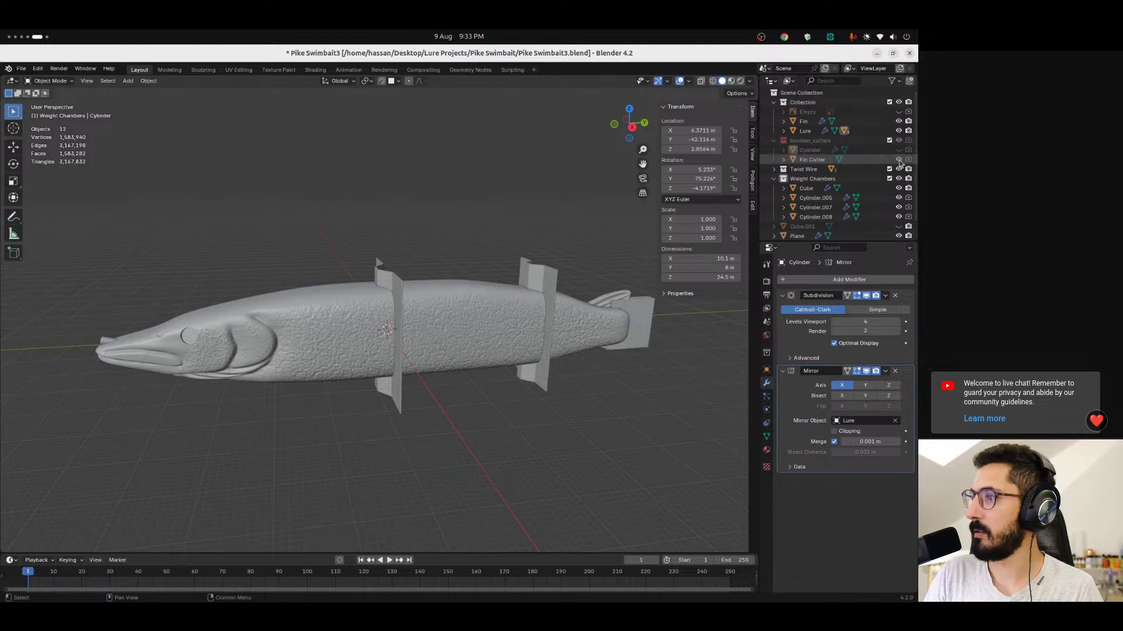
Check the tail Fin object, and reset the Lure body's scale to 1 on all three axes.
left_click(599, 300)
middle_click_drag(268, 411, 293, 444)
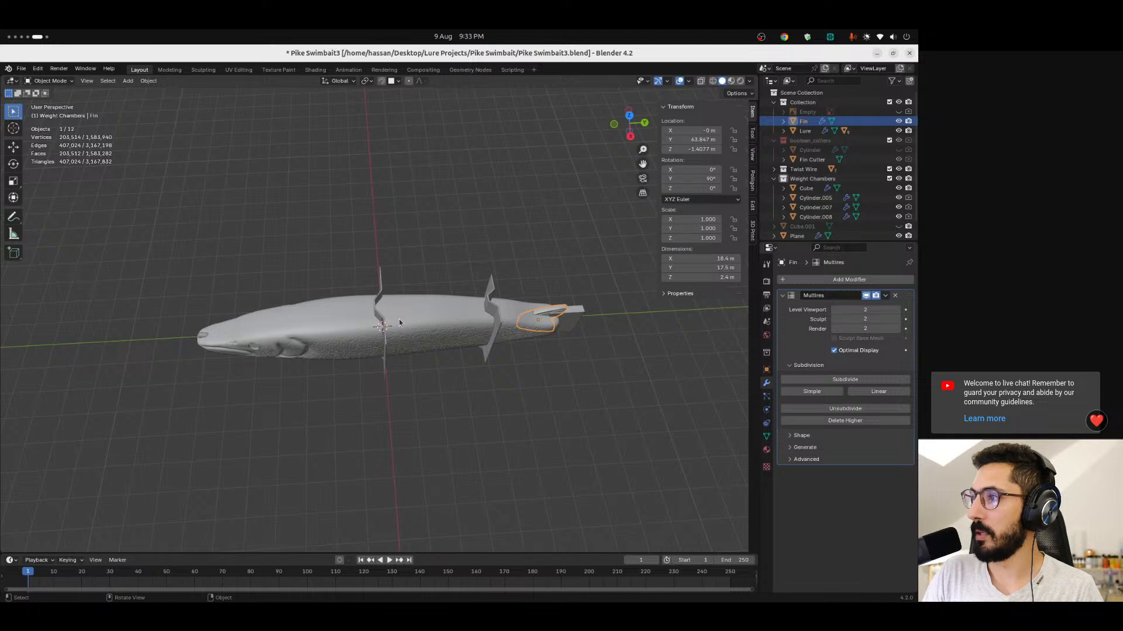
left_click(305, 328)
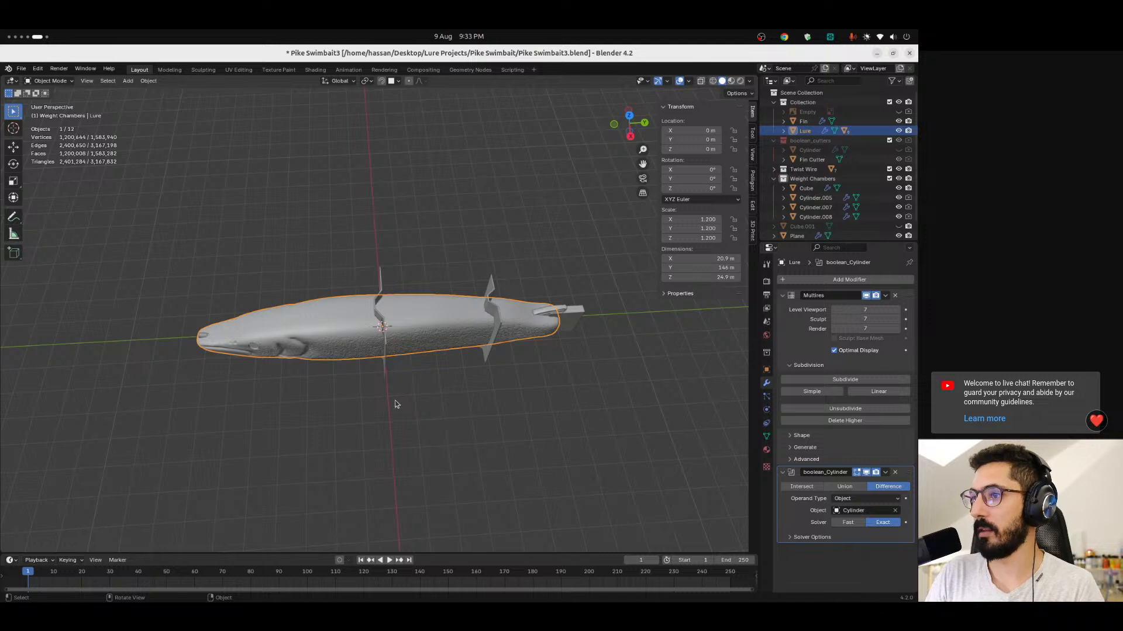
middle_click_drag(381, 393, 438, 370)
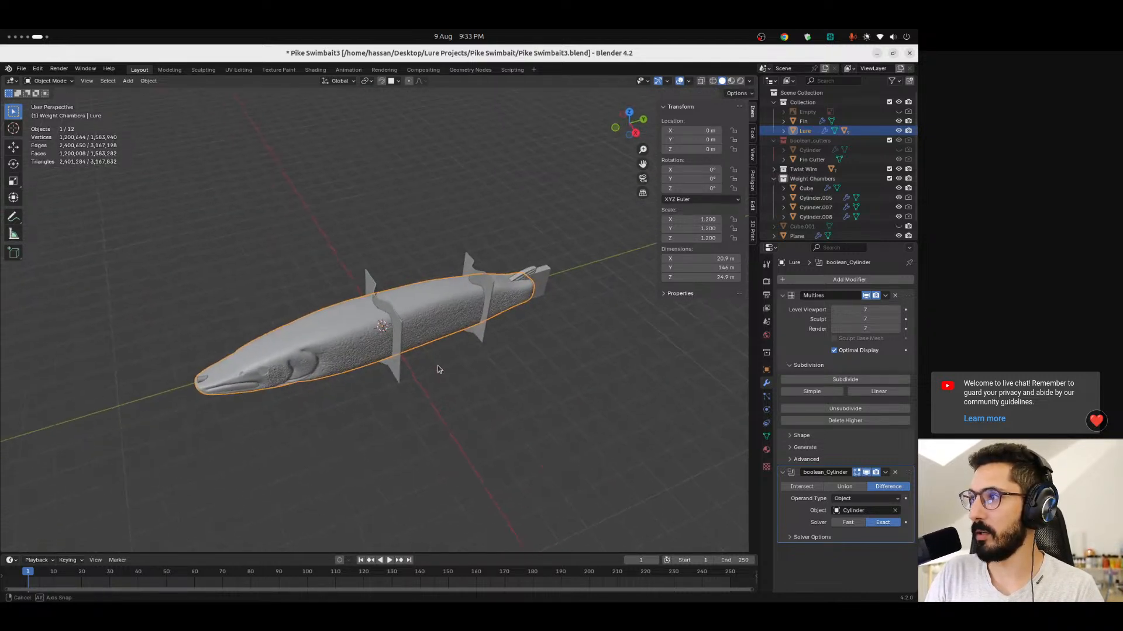
left_click_drag(707, 238, 706, 220)
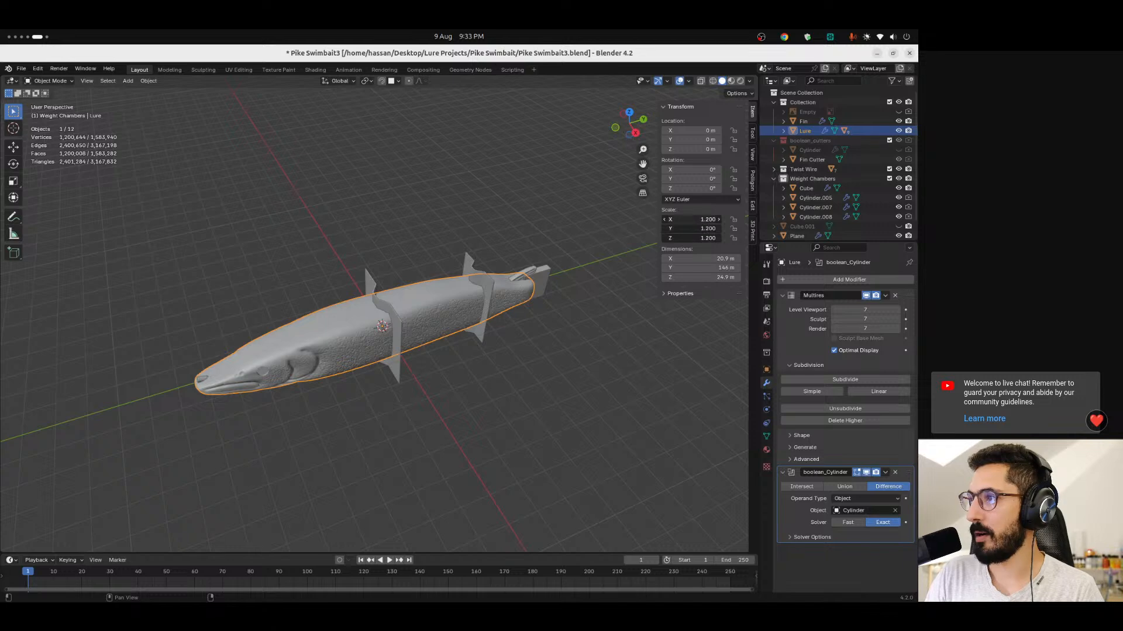
type("1")
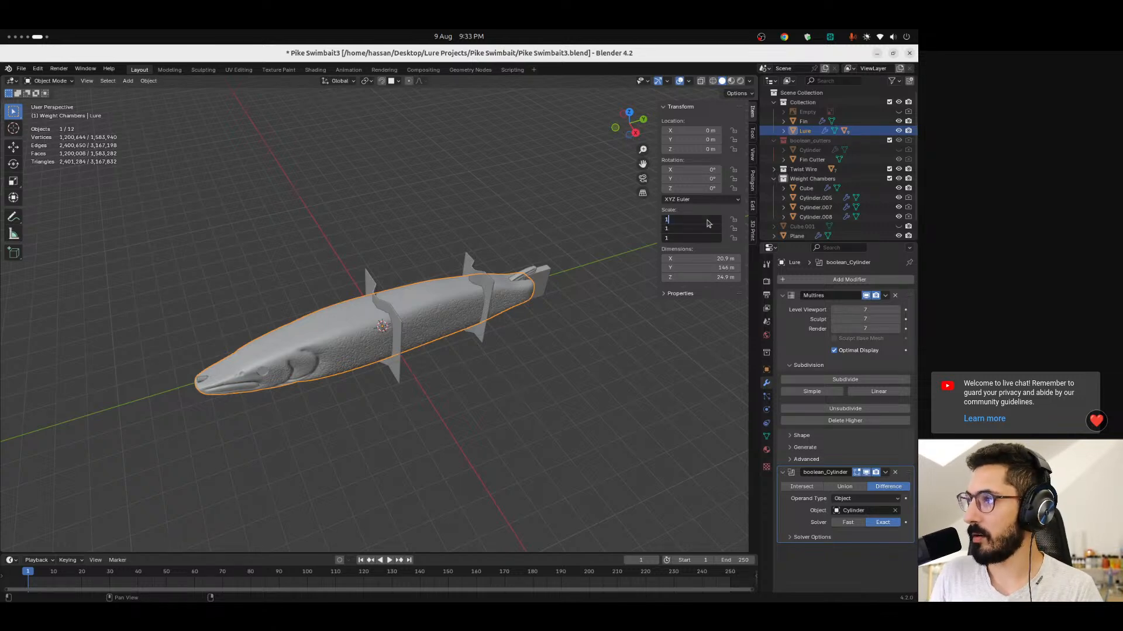
key("Return")
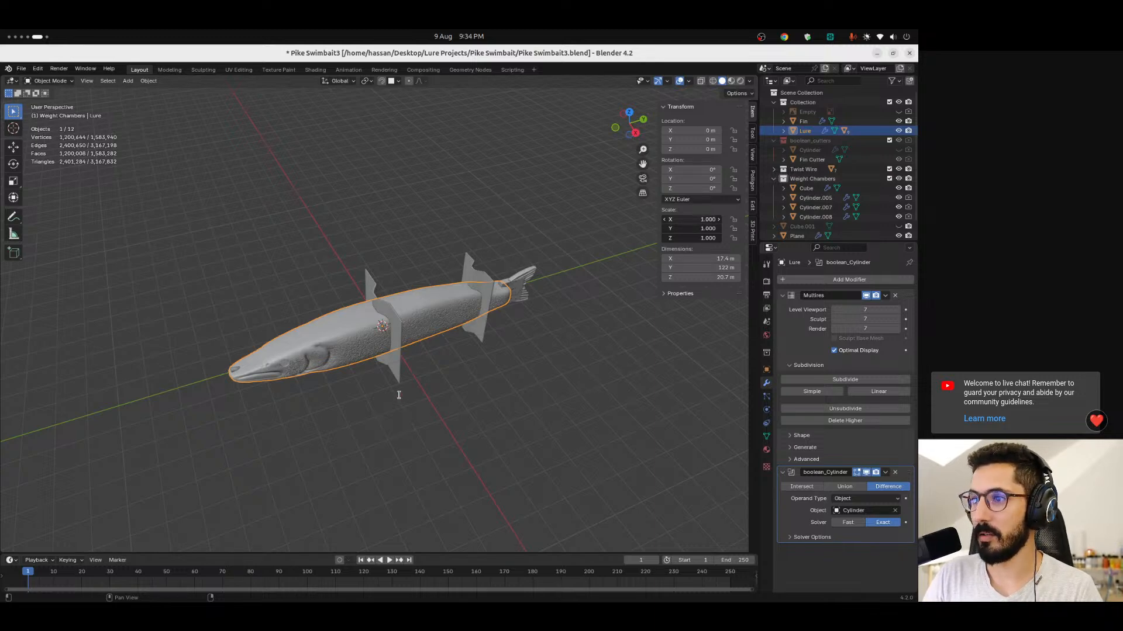
left_click_drag(693, 220, 693, 238)
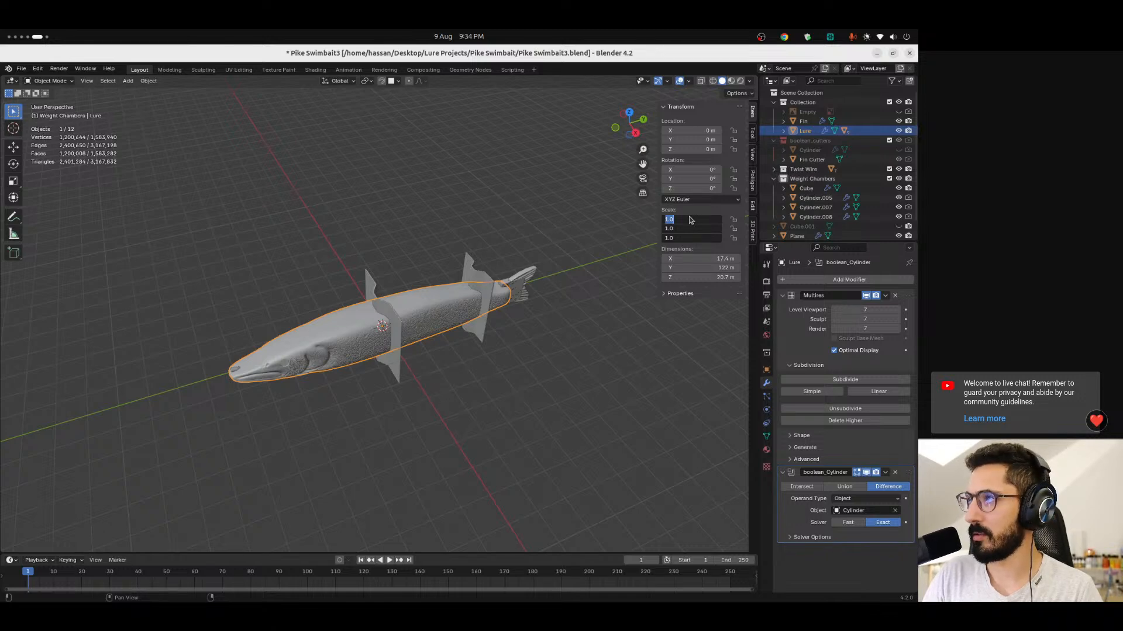
left_click(481, 354)
key("KP_1")
middle_click_drag(484, 352, 435, 377)
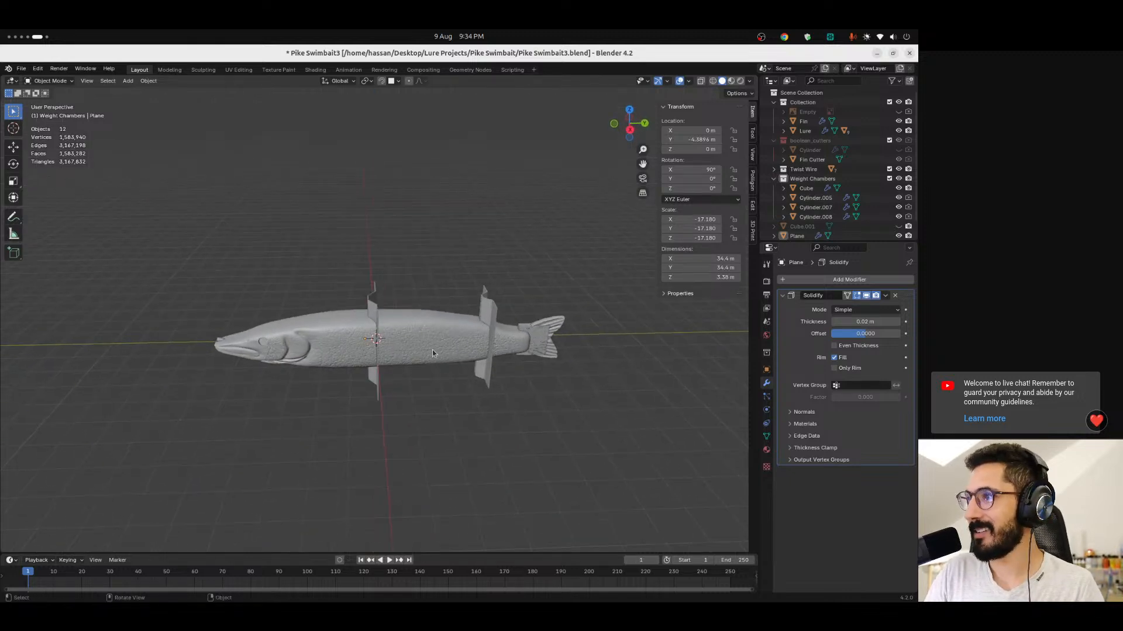
left_click(434, 377)
left_click(430, 407)
Compare the two cutting planes' scales and apply the scale of the one at the middle of the body.
left_click(371, 303)
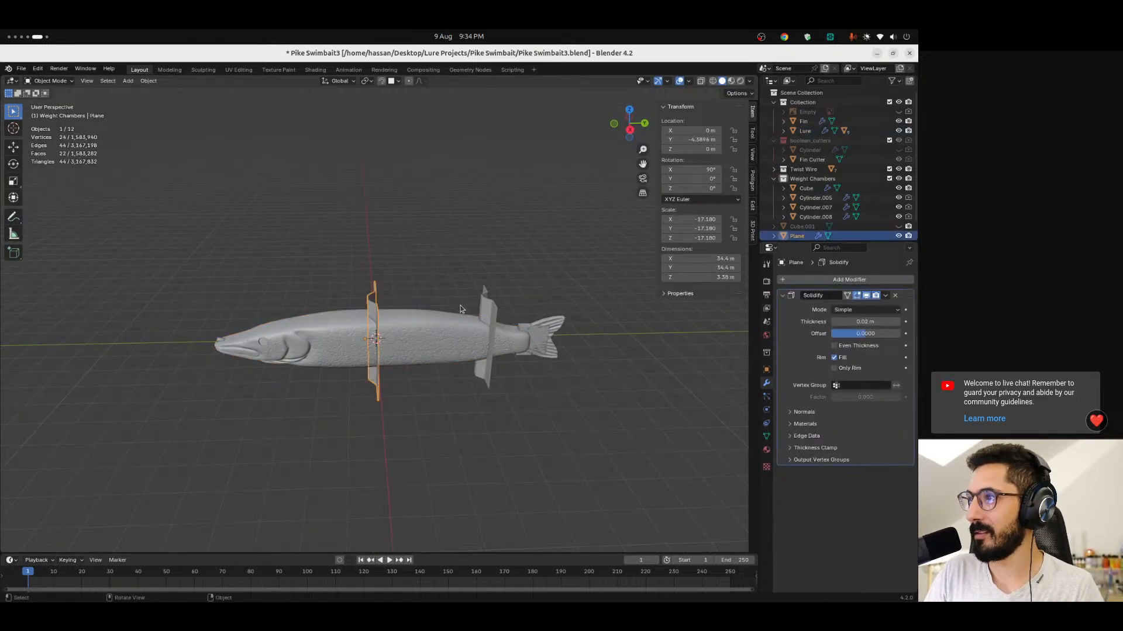
middle_click_drag(456, 312, 387, 408)
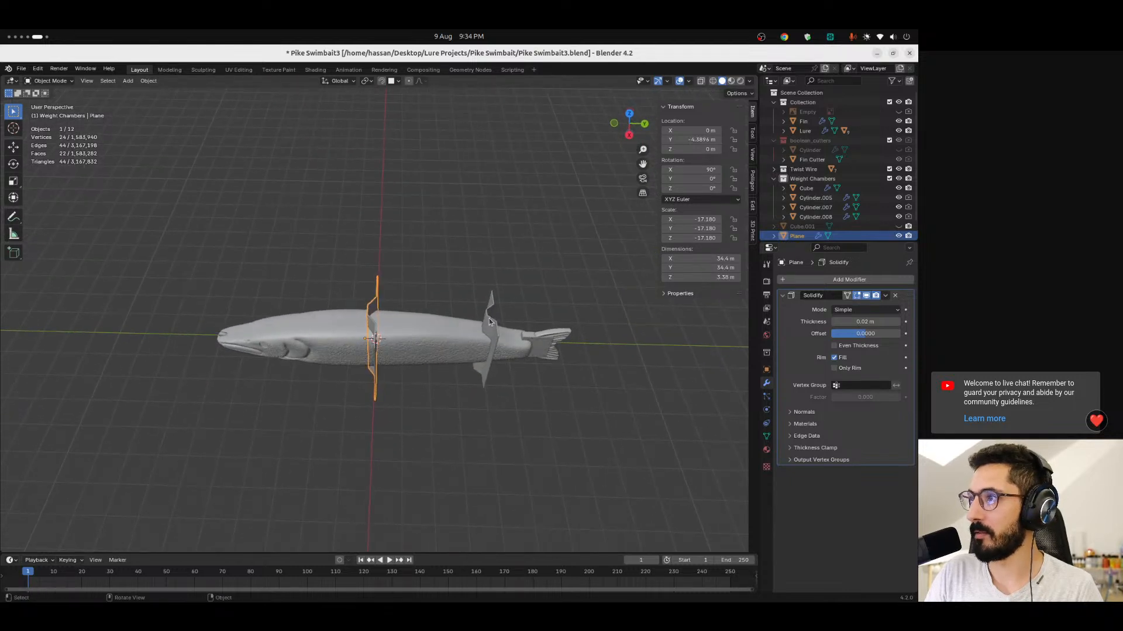
left_click(489, 318)
left_click(370, 295)
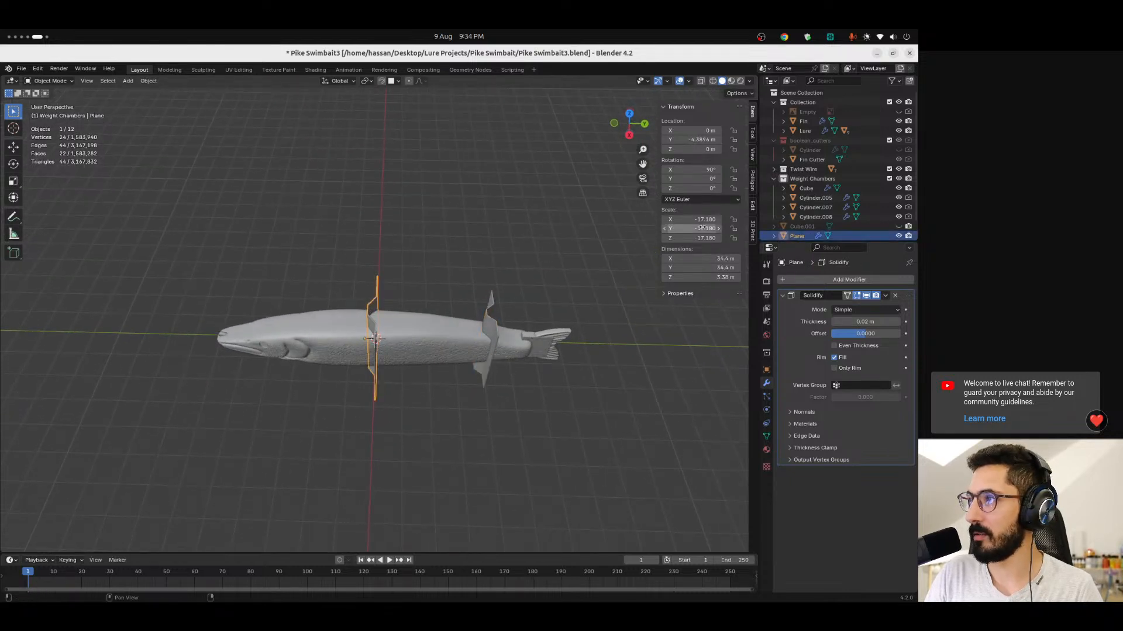
key("ctrl+a")
left_click(403, 341)
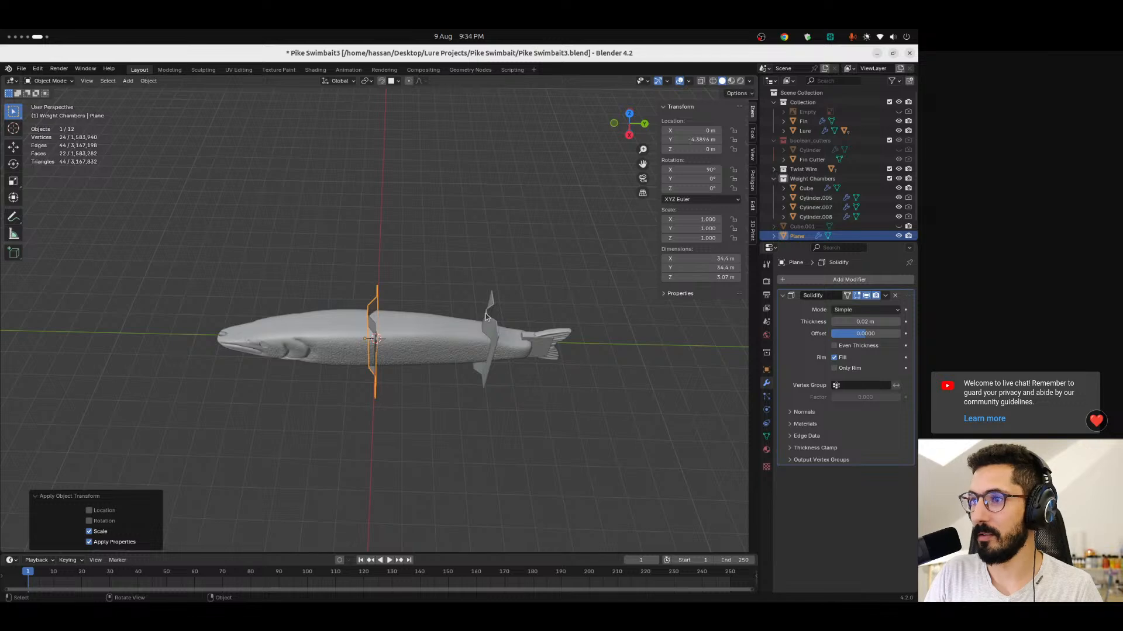
Apply all transforms to the cutting plane near the tail.
left_click(484, 317)
key("ctrl+a")
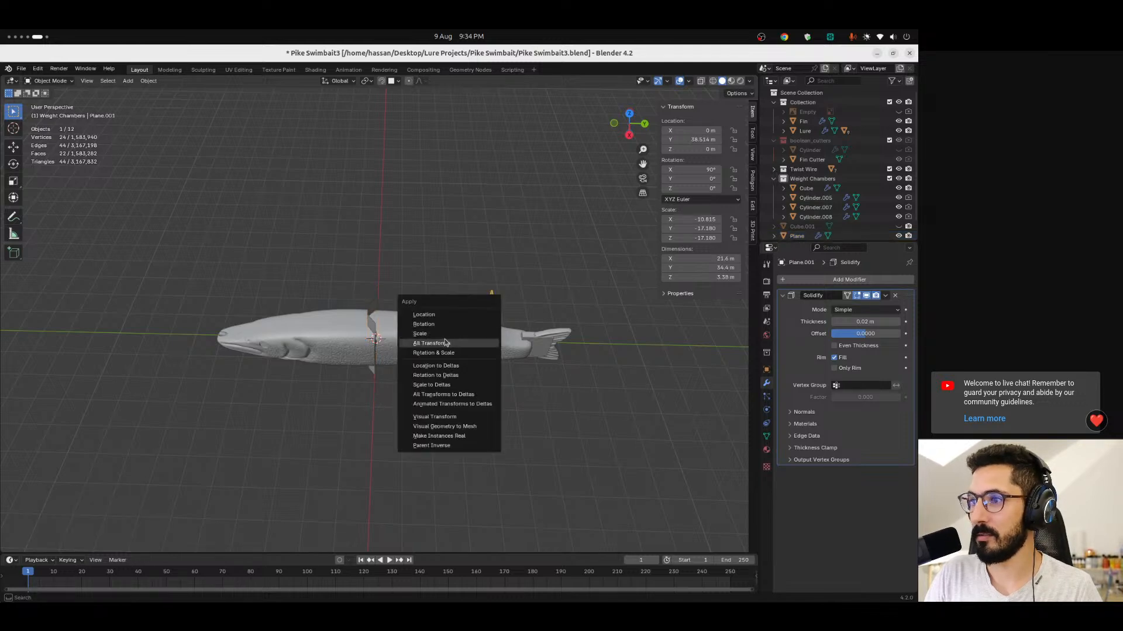
left_click(440, 341)
Set the Lure body's scale to 1.2 on all three axes and check its new proportions.
middle_click_drag(425, 394, 423, 333)
left_click(422, 333)
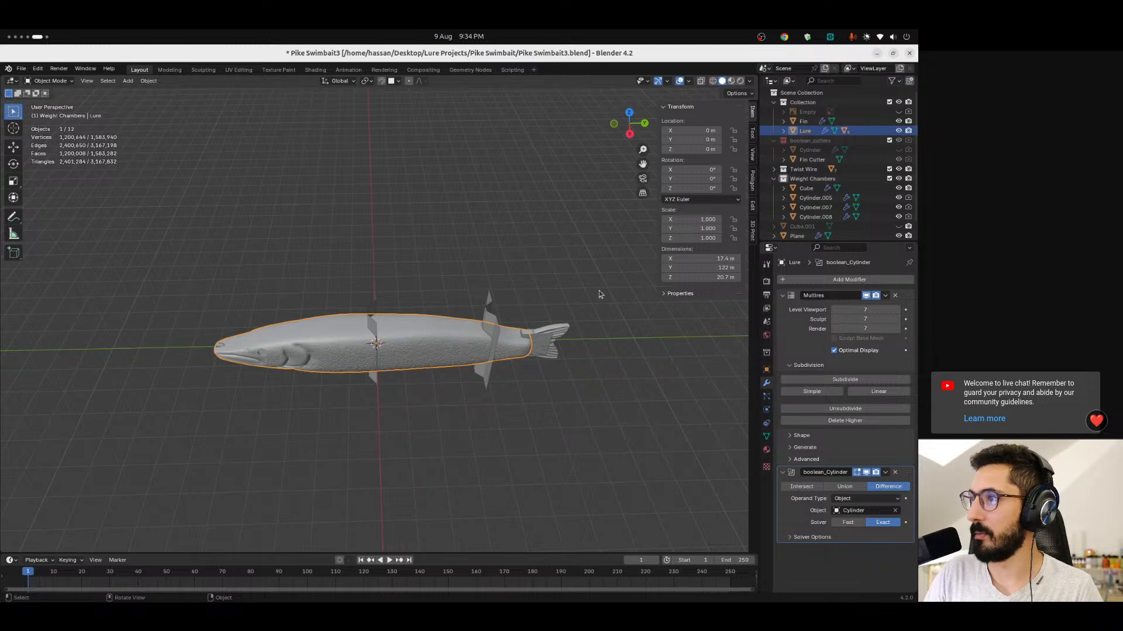
left_click_drag(707, 219, 708, 238)
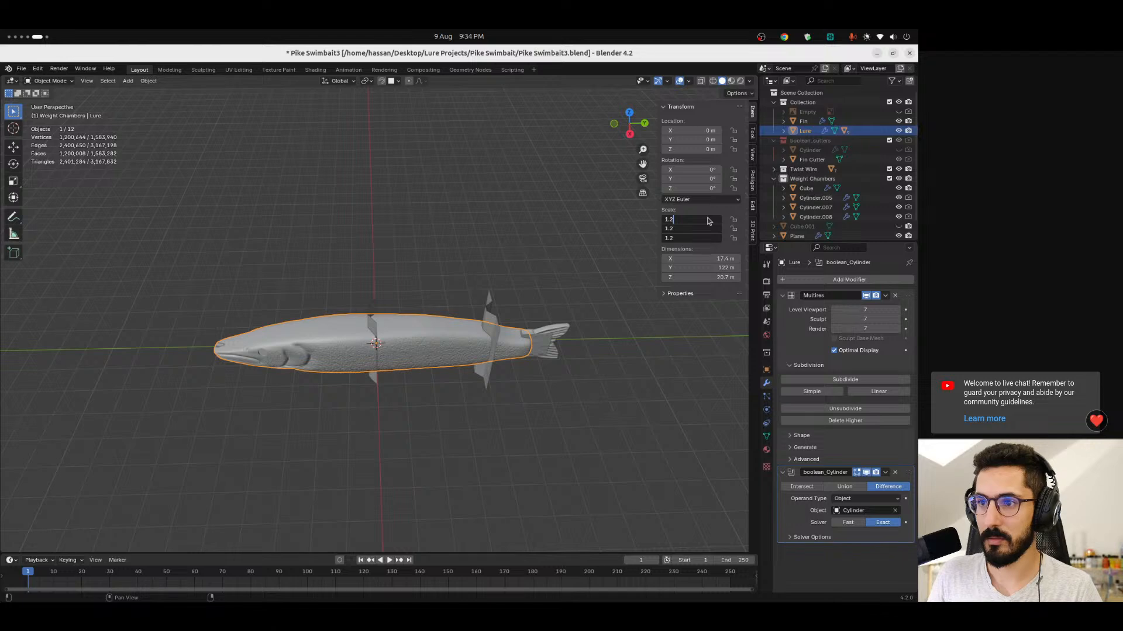
key("Return")
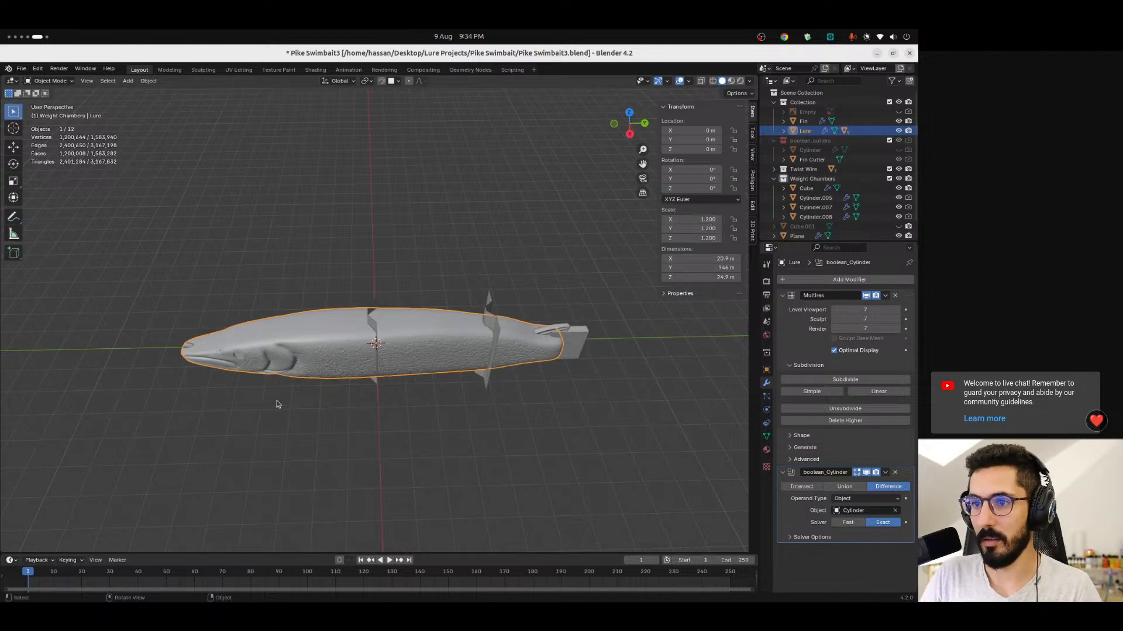
middle_click_drag(278, 412, 468, 354)
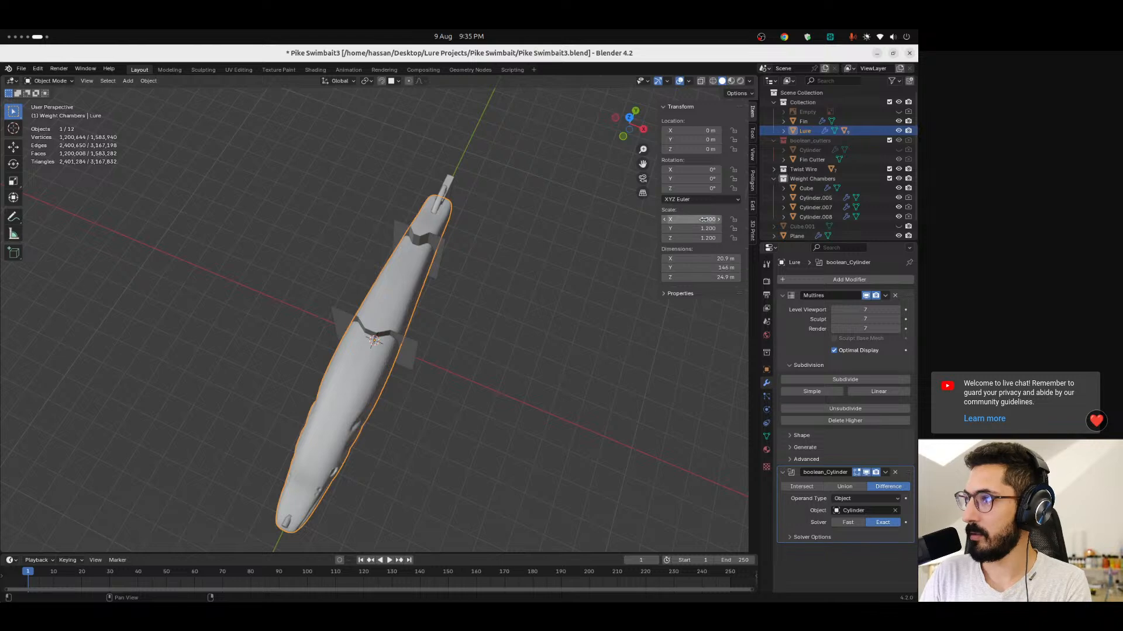
Set the Lure body's X scale to 1 and inspect its shape from the side.
left_click(709, 220)
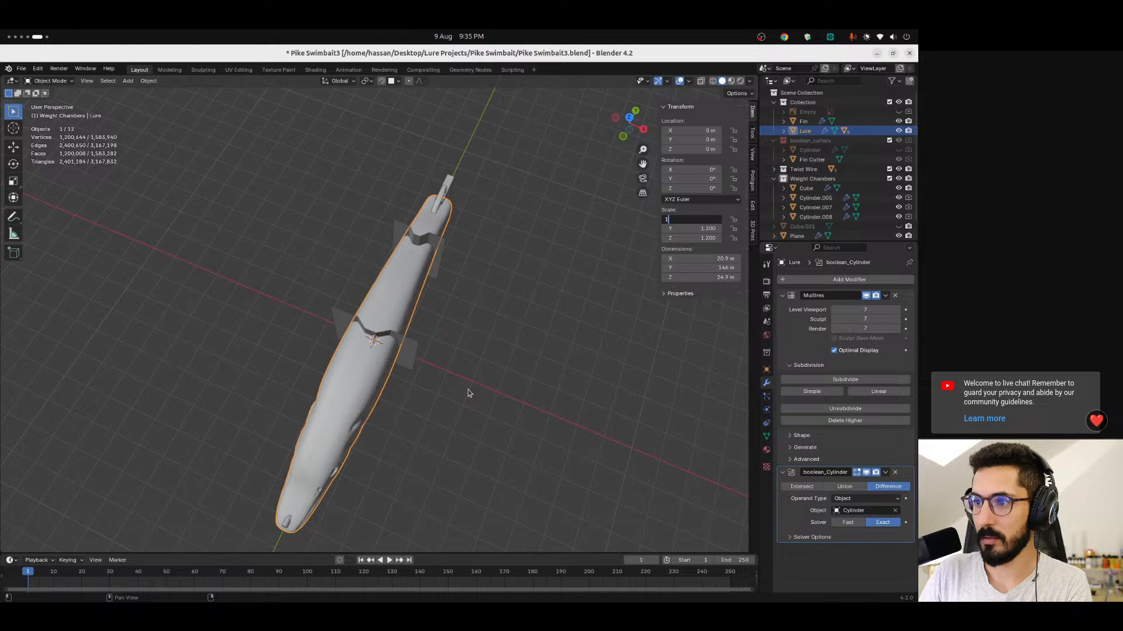
type("1")
key("Return")
middle_click_drag(387, 489, 340, 281)
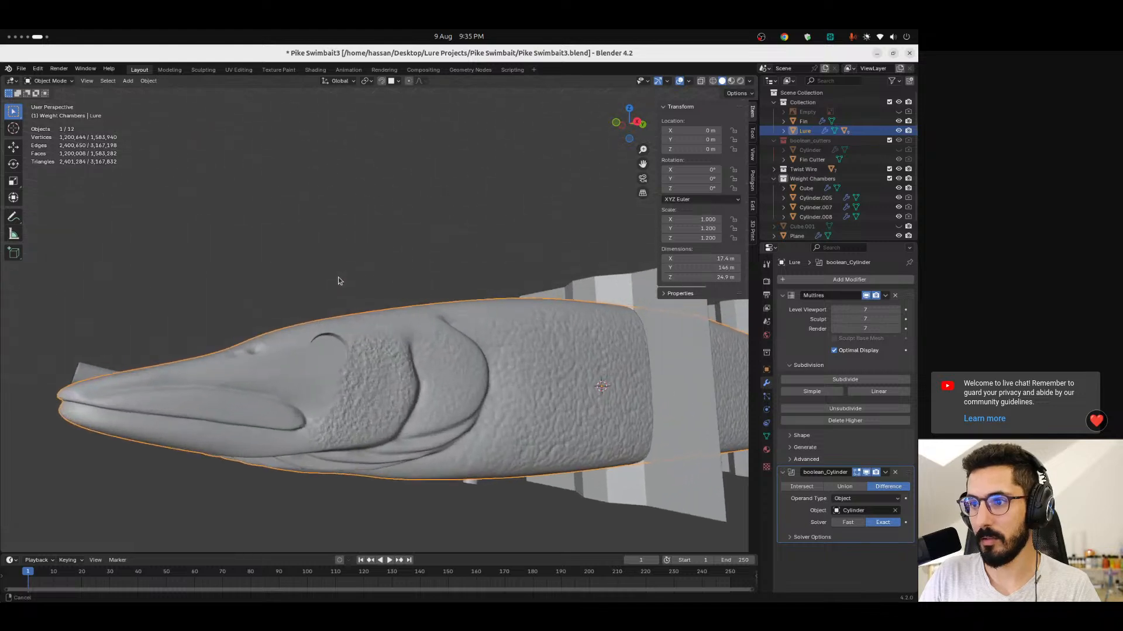
middle_click_drag(391, 398, 423, 381)
middle_click_drag(434, 447, 341, 382)
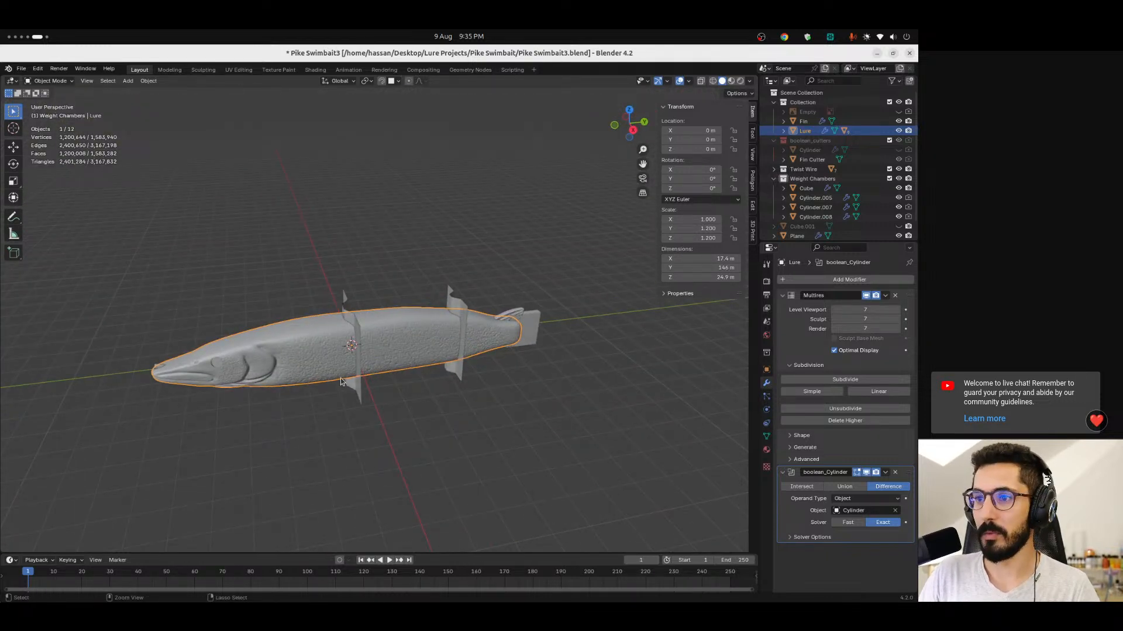
Apply the Lure body's scale and check its inner parts in X-ray view.
key("ctrl+a")
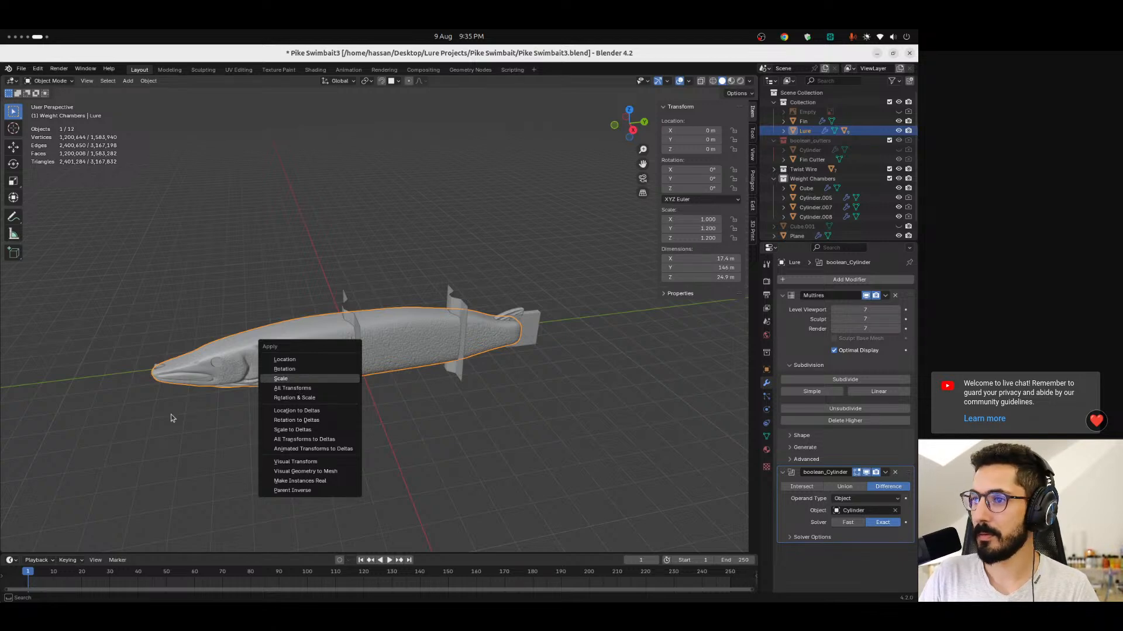
key("Return")
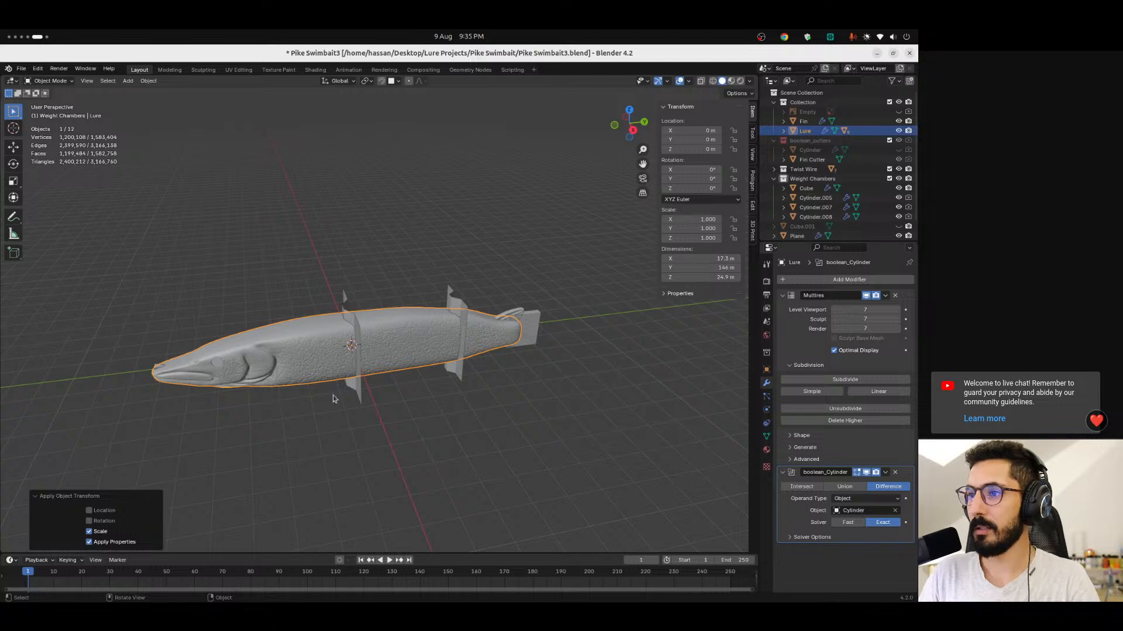
left_click(500, 394)
scroll(502, 394, "down", 2)
scroll(504, 327, "up", 4)
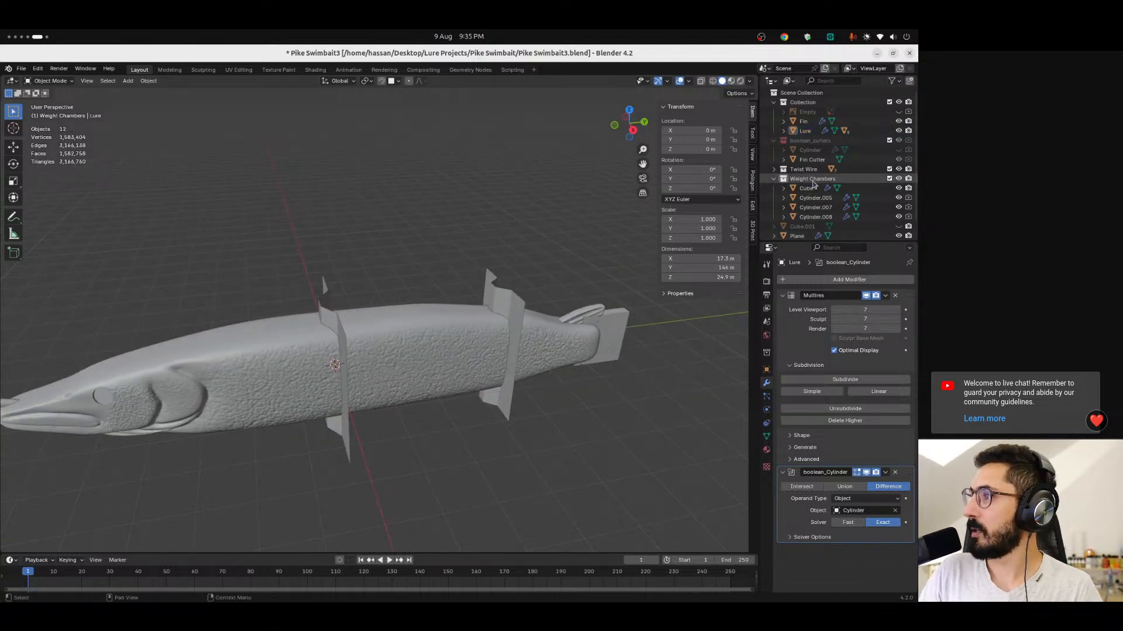
key("alt+z")
middle_click_drag(270, 457, 376, 354)
key("alt+z")
middle_click_drag(497, 363, 500, 374)
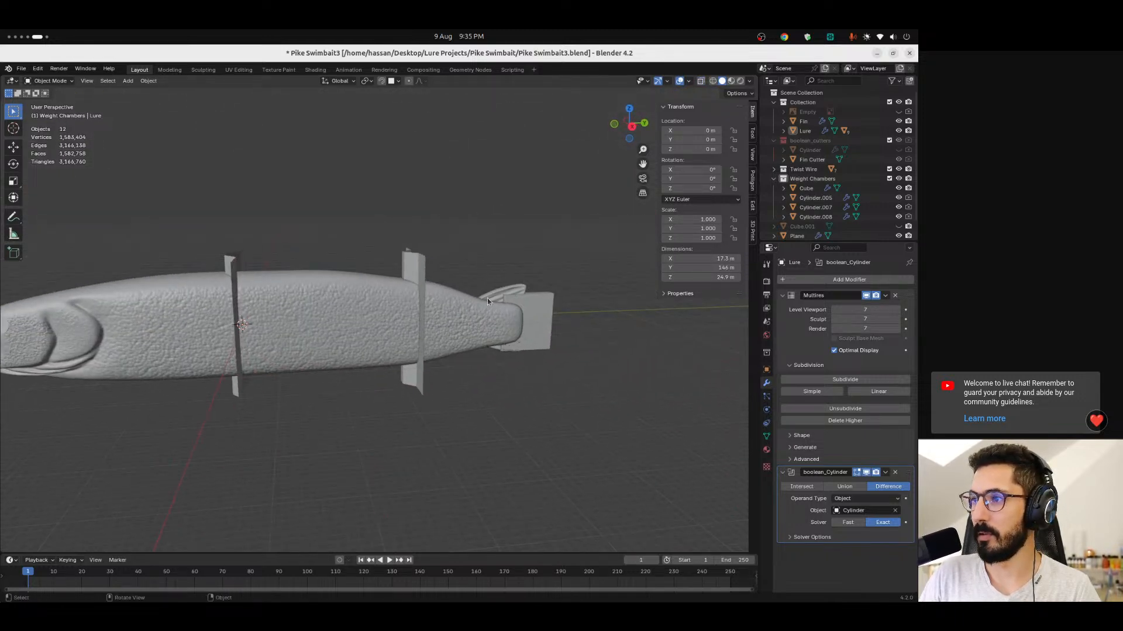
Move the tail fin about 11.22 m along Y so its base overlaps the body's tail end.
left_click(545, 309)
left_click(499, 295)
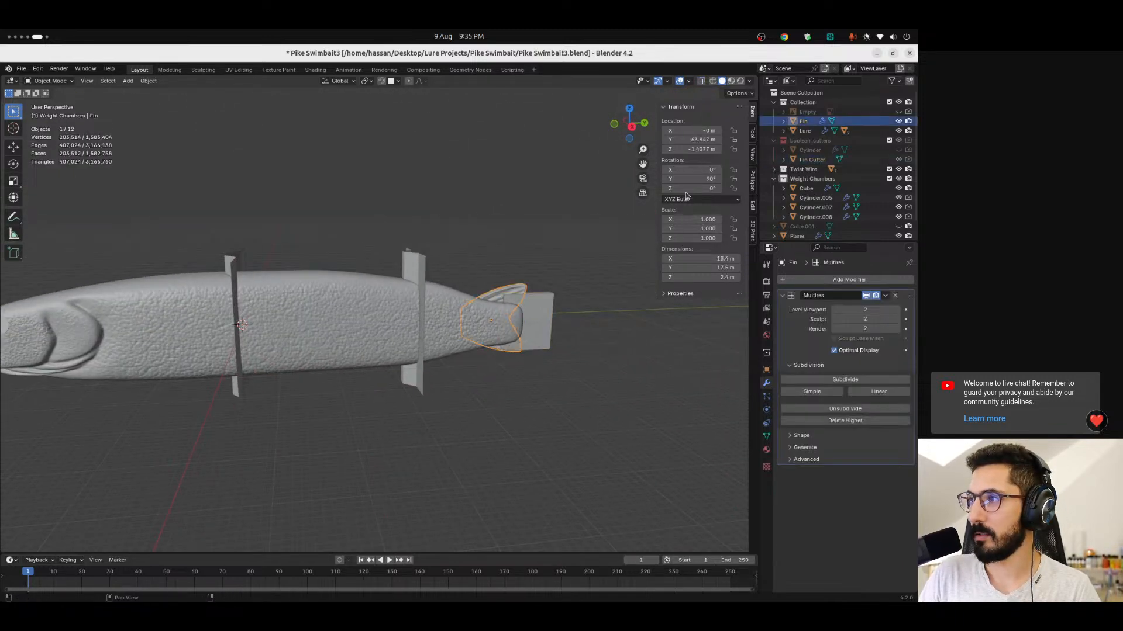
left_click(633, 127)
scroll(527, 333, "up", 1)
key("alt+z")
scroll(584, 430, "up", 4)
left_click_drag(586, 429, 376, 374, "alt+shift")
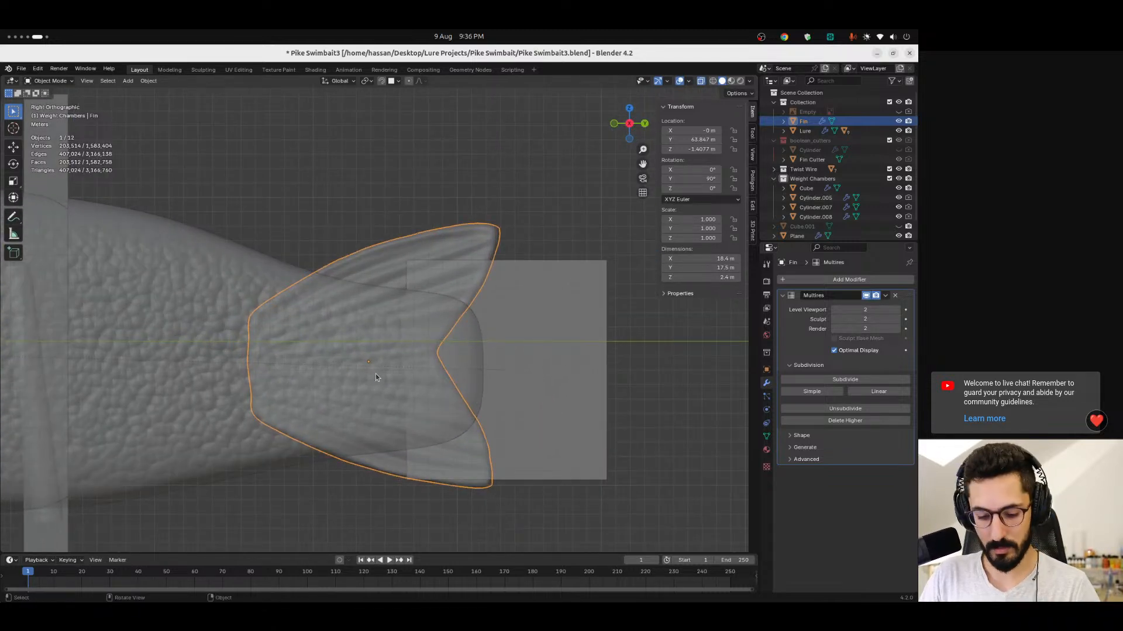
key("g")
key("y")
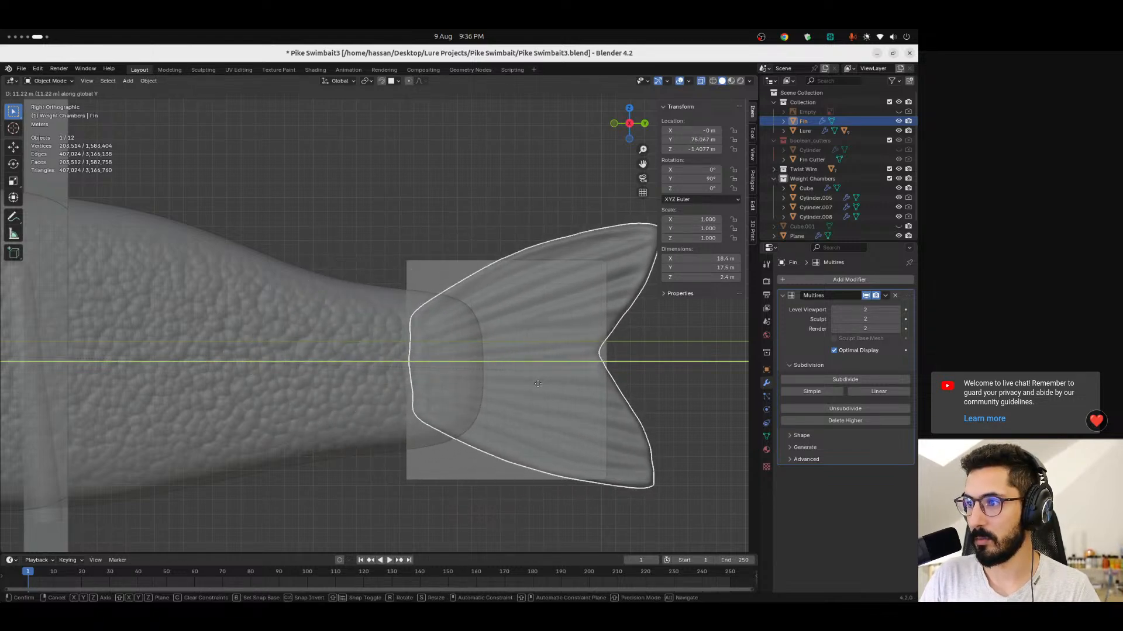
left_click(537, 383)
Hide the Fin Cutter block at the tail.
scroll(359, 384, "down", 6)
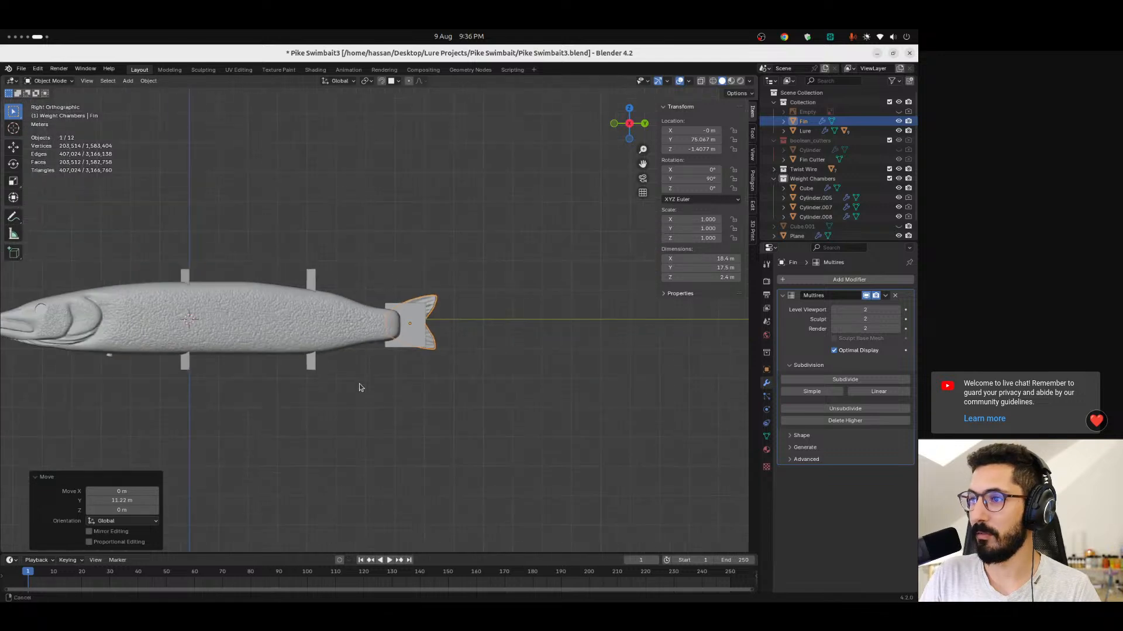
left_click(390, 307)
key("h")
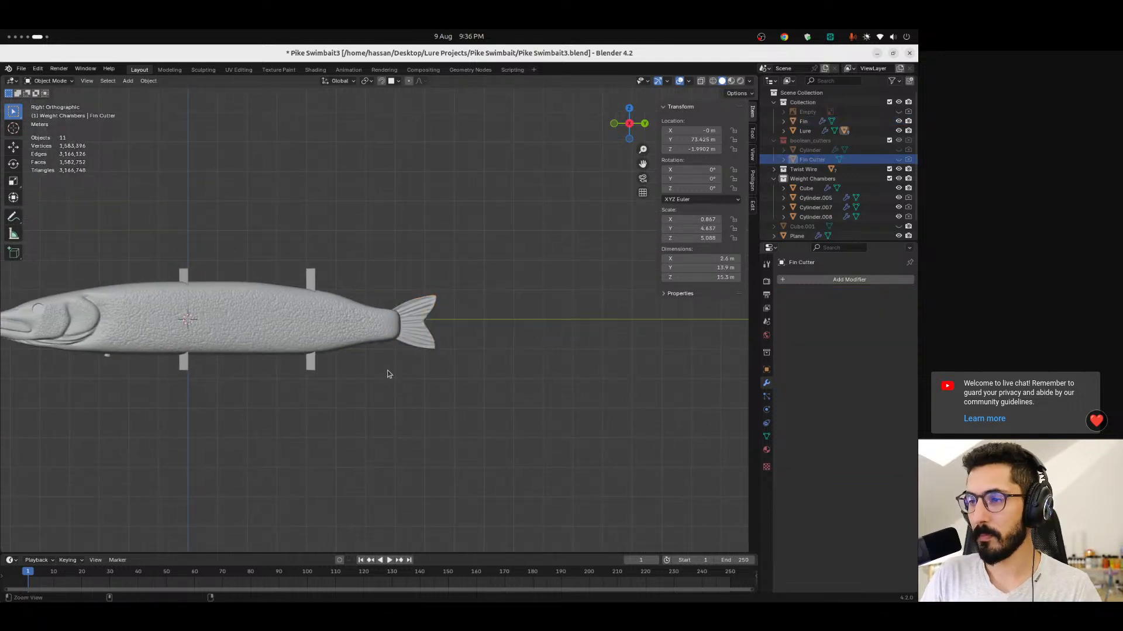
Scale the tail fin by about 1.348 in every direction except its thickness along global X.
scroll(376, 503, "down", 2)
scroll(374, 425, "up", 1)
middle_click_drag(375, 424, 457, 318, "ctrl")
left_click(505, 339)
middle_click_drag(560, 507, 316, 490, "shift")
middle_click_drag(356, 447, 359, 355, "ctrl")
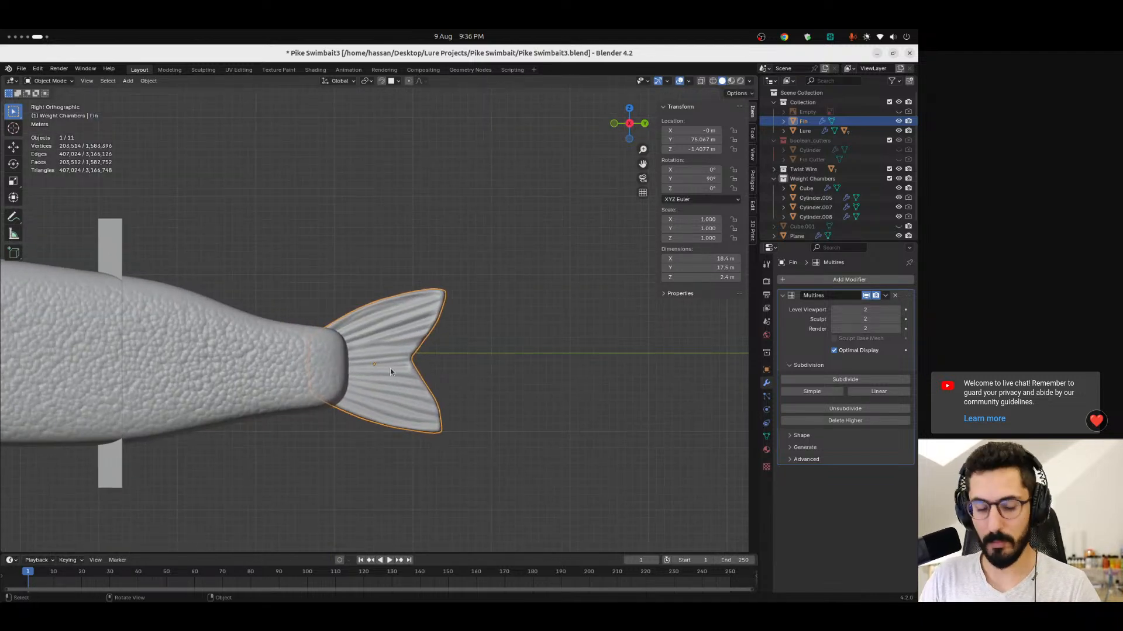
key("s")
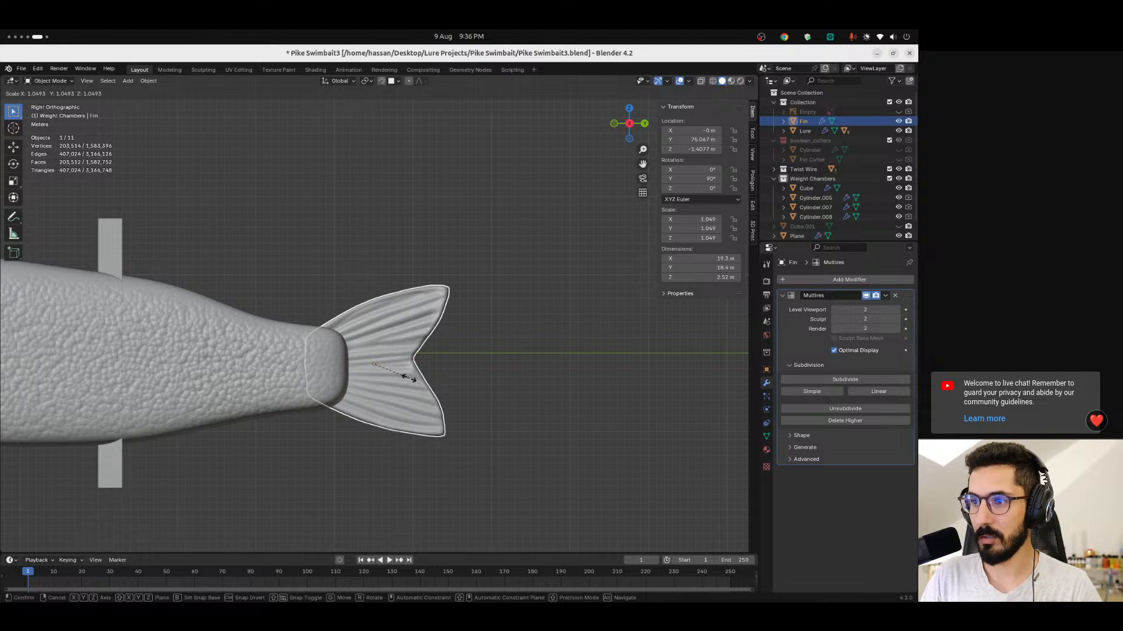
key("shift+x")
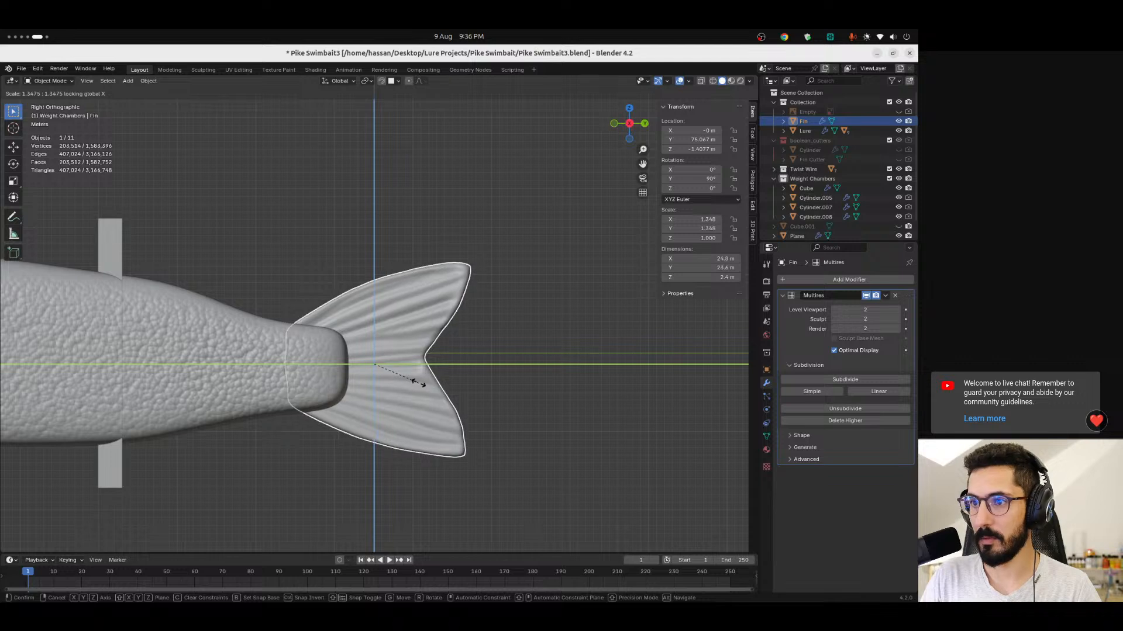
left_click(419, 383)
Move the enlarged tail fin about 4.38 m along Y, away from the body.
key("g")
key("y")
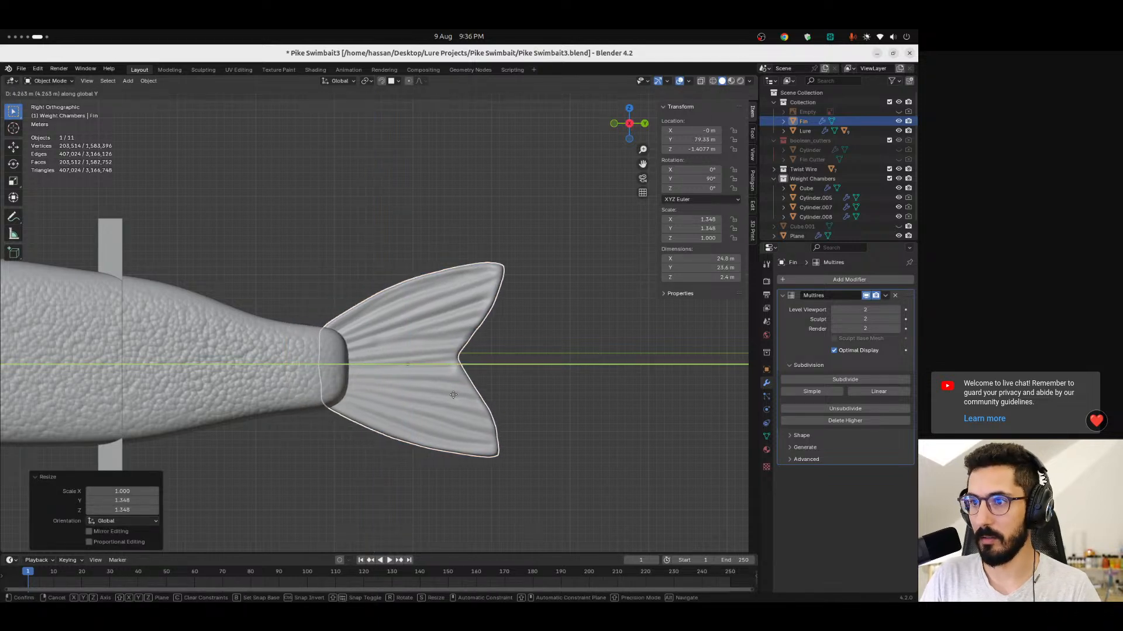
left_click(453, 395)
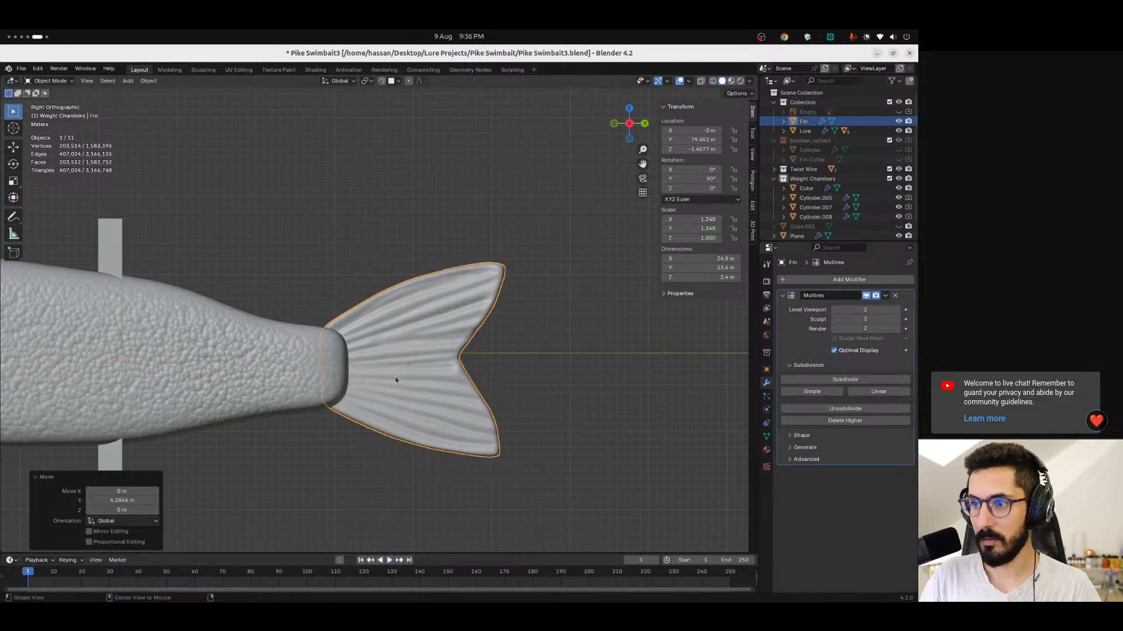
Show the Fin Cutter and move the tail fin about 1.31 m back along Y, deeper into the body.
left_click(898, 160)
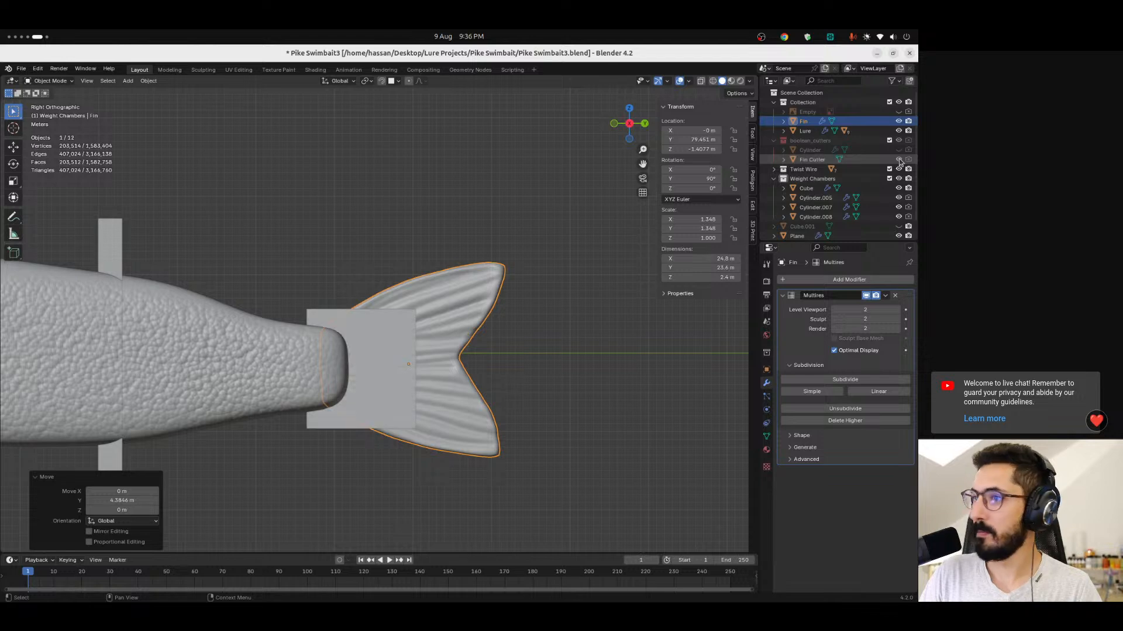
scroll(375, 356, "up", 5)
key("g")
key("y")
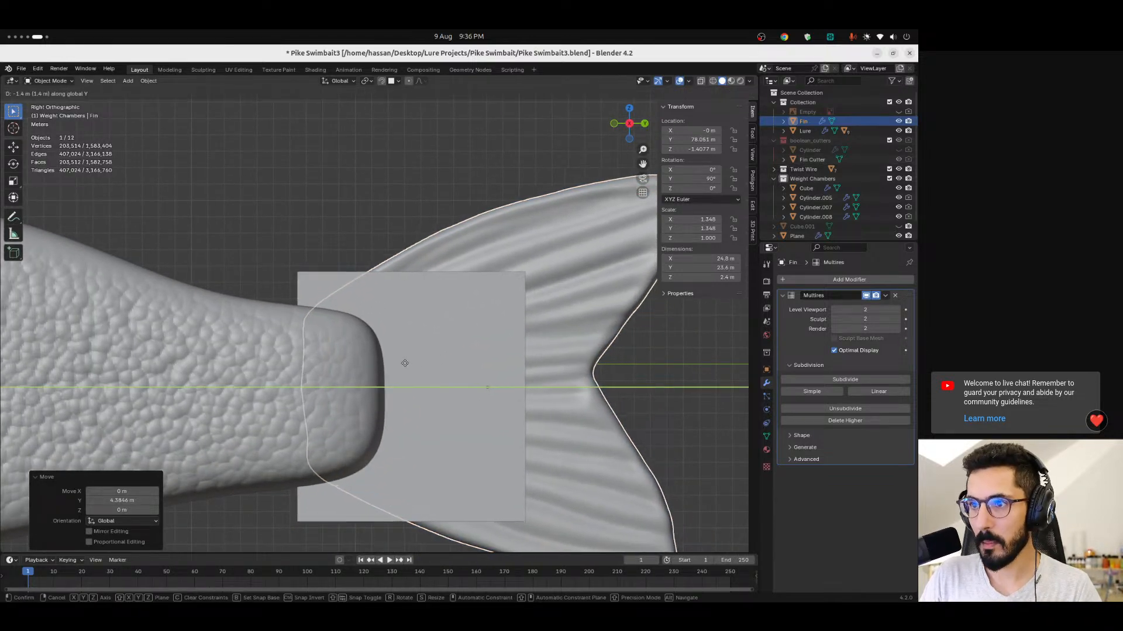
left_click(406, 366)
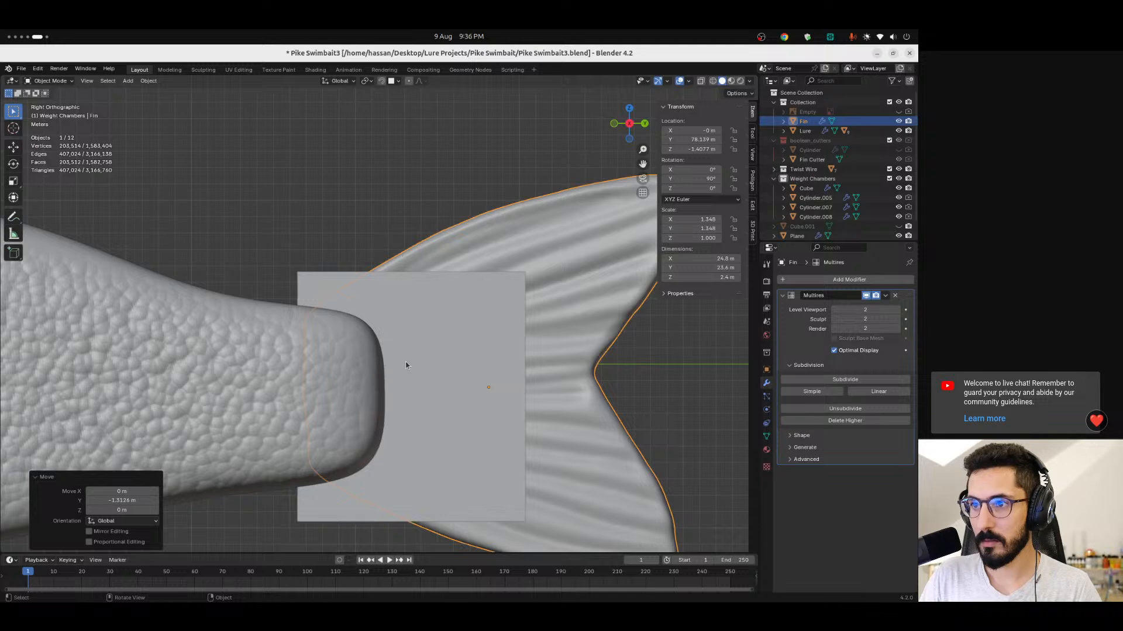
Examine in X-ray view how the fin's base fits inside the tail end and the Fin Cutter.
key("alt+z")
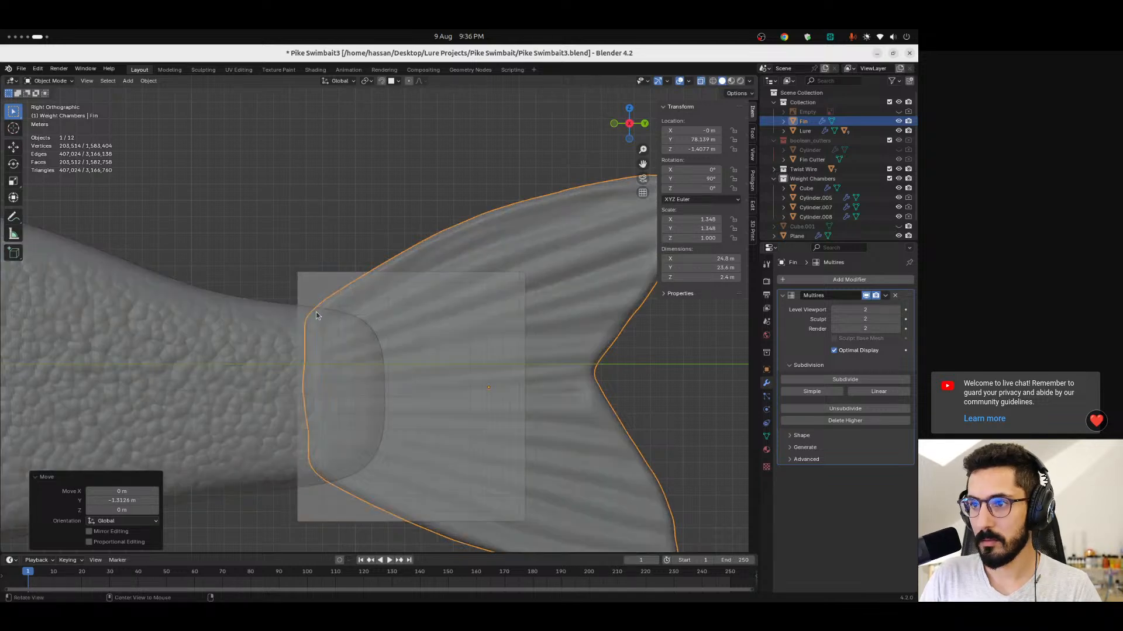
scroll(319, 338, "down", 3)
scroll(314, 279, "up", 7)
middle_click_drag(433, 243, 440, 238, "shift")
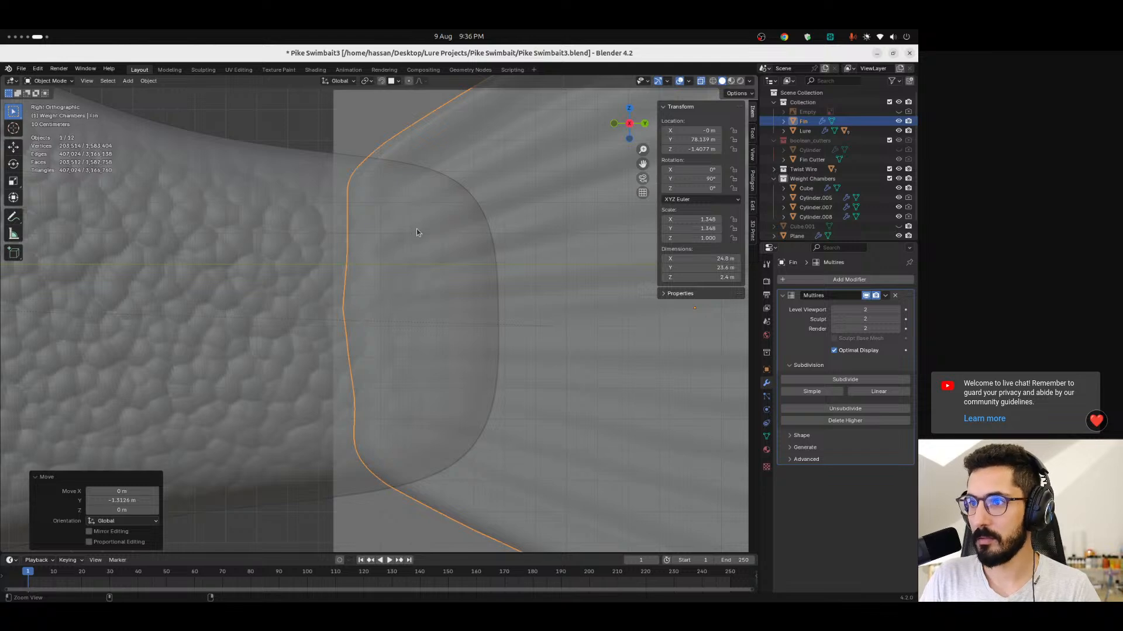
scroll(416, 232, "down", 5)
scroll(429, 339, "up", 5)
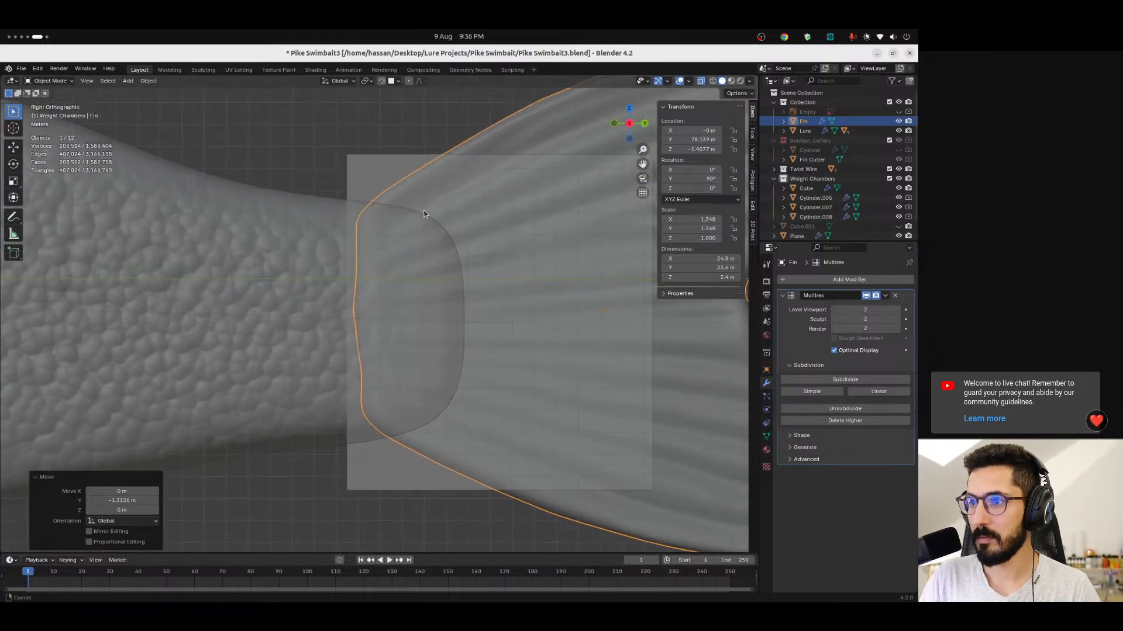
scroll(415, 303, "down", 6)
Hide the Fin Cutter again to leave the whole lure with its enlarged fin in view.
middle_click_drag(415, 304, 382, 307)
left_click(376, 283)
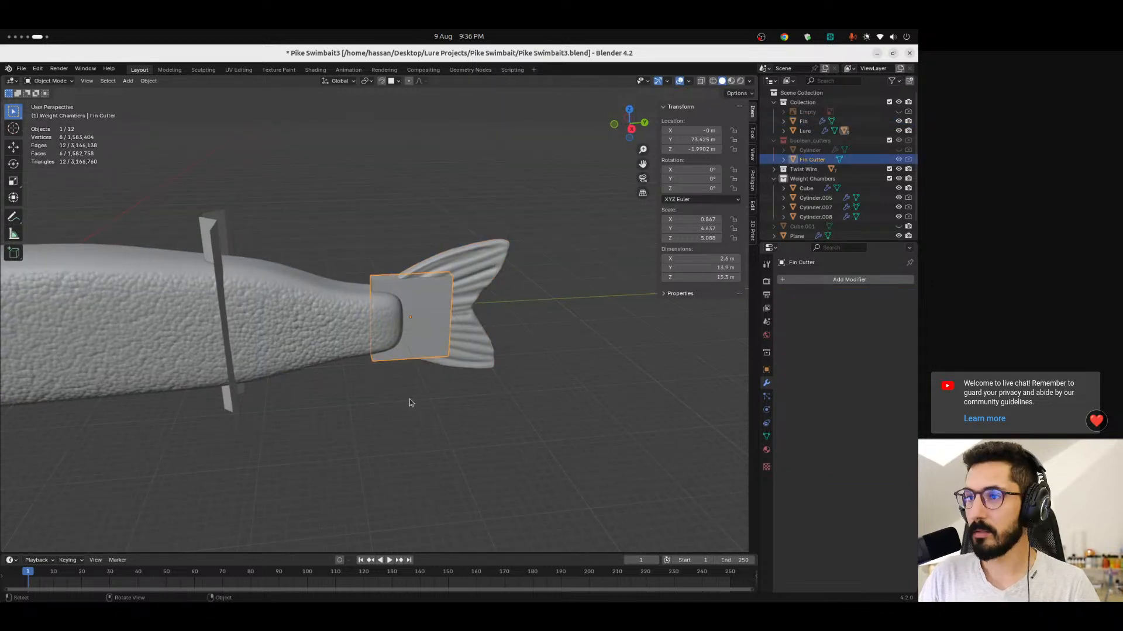
key("h")
middle_click_drag(401, 384, 477, 309)
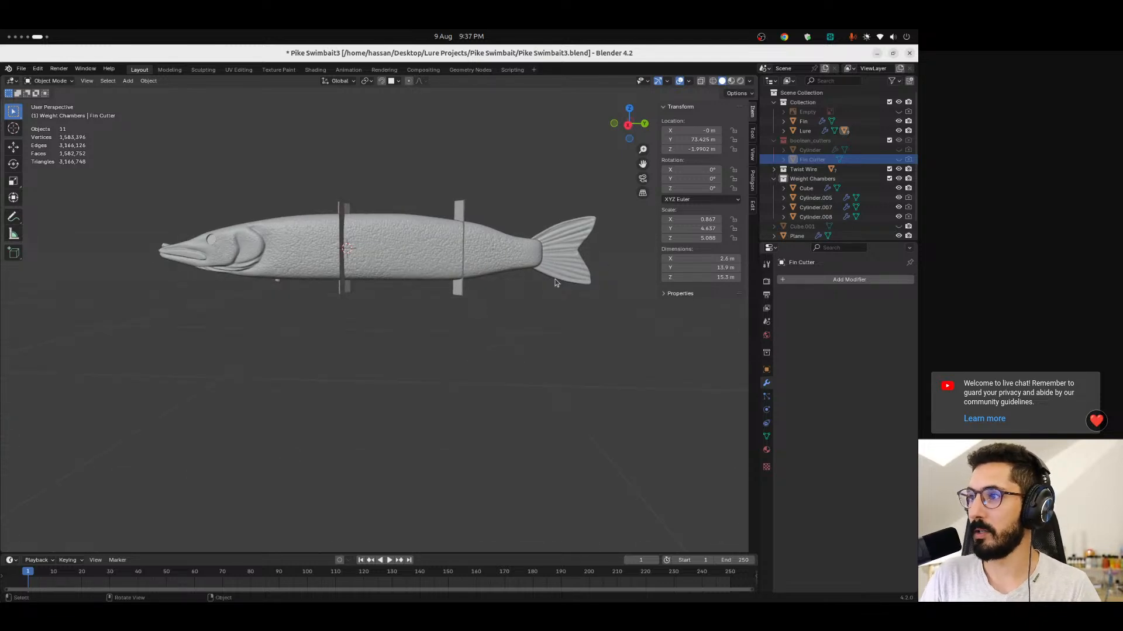
Show the pike reference image in side view, compare the lure's proportions with it, and hide the image again.
left_click_drag(387, 308, 437, 315, "ctrl+alt")
left_click(628, 125)
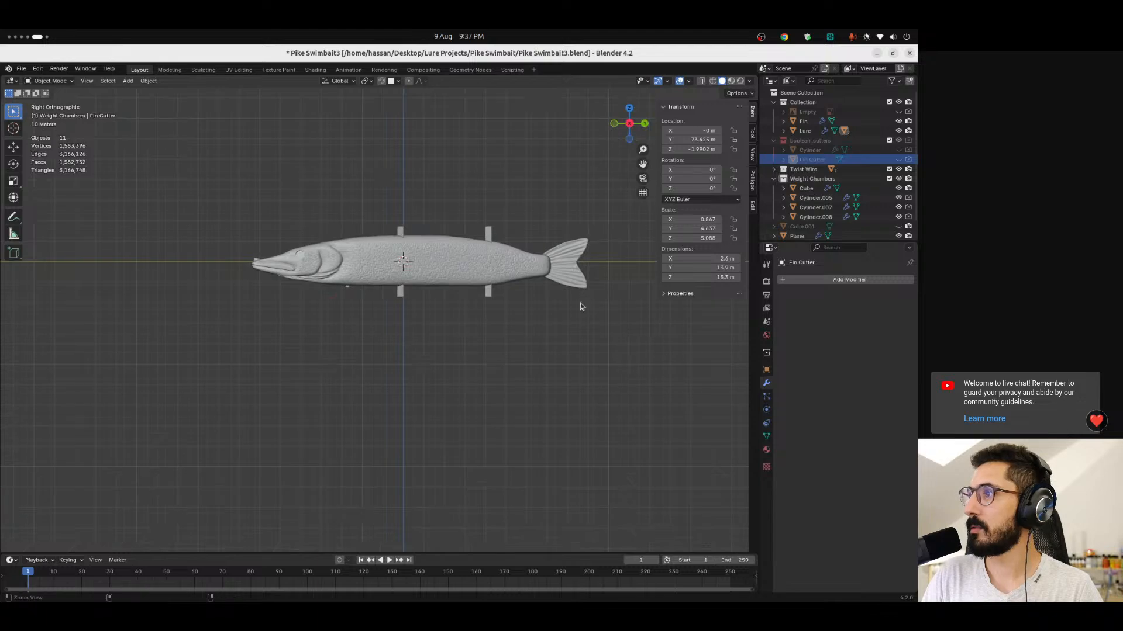
left_click(899, 112)
left_click_drag(496, 340, 506, 296, "ctrl+alt")
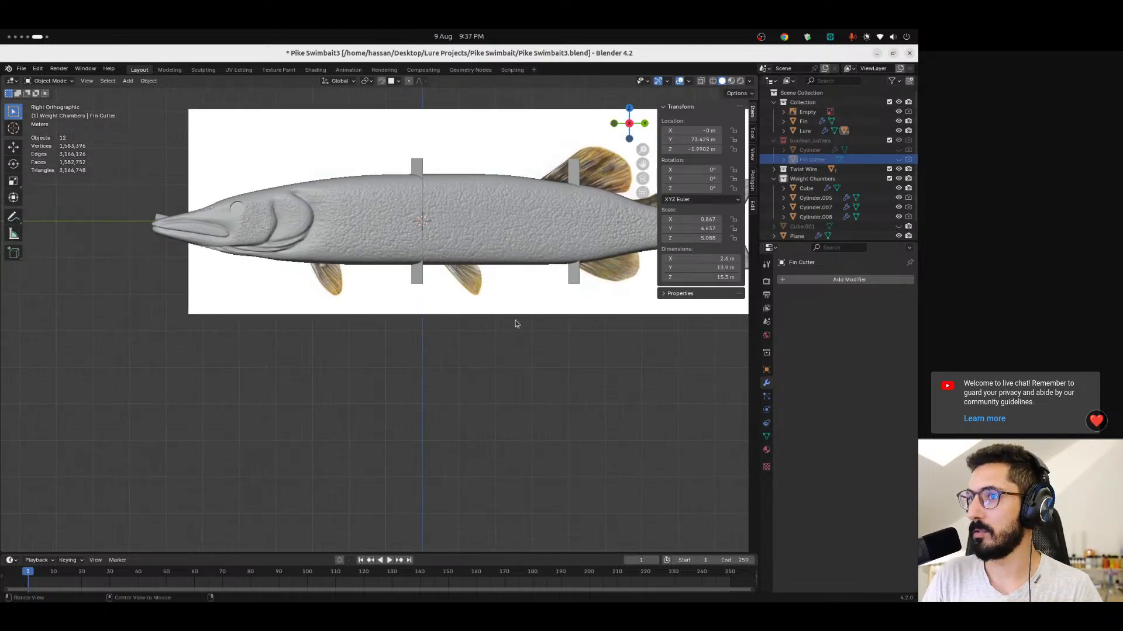
left_click_drag(573, 321, 405, 372, "alt+shift")
key("alt+z")
left_click_drag(506, 366, 476, 391, "ctrl+alt")
key("alt+z")
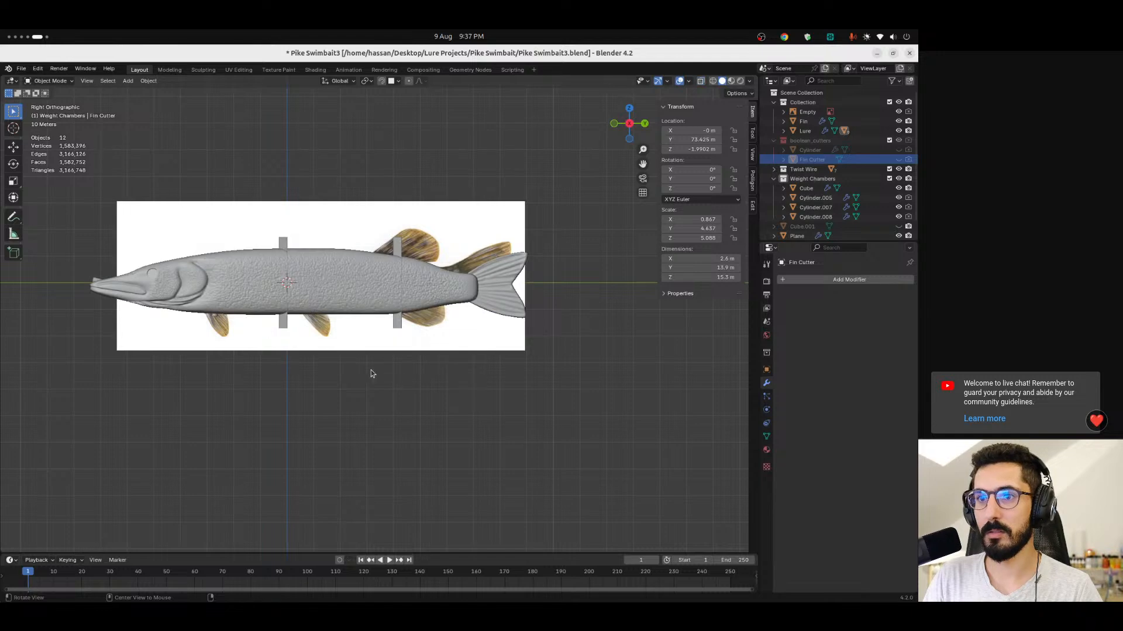
left_click_drag(310, 334, 290, 310, "ctrl+alt")
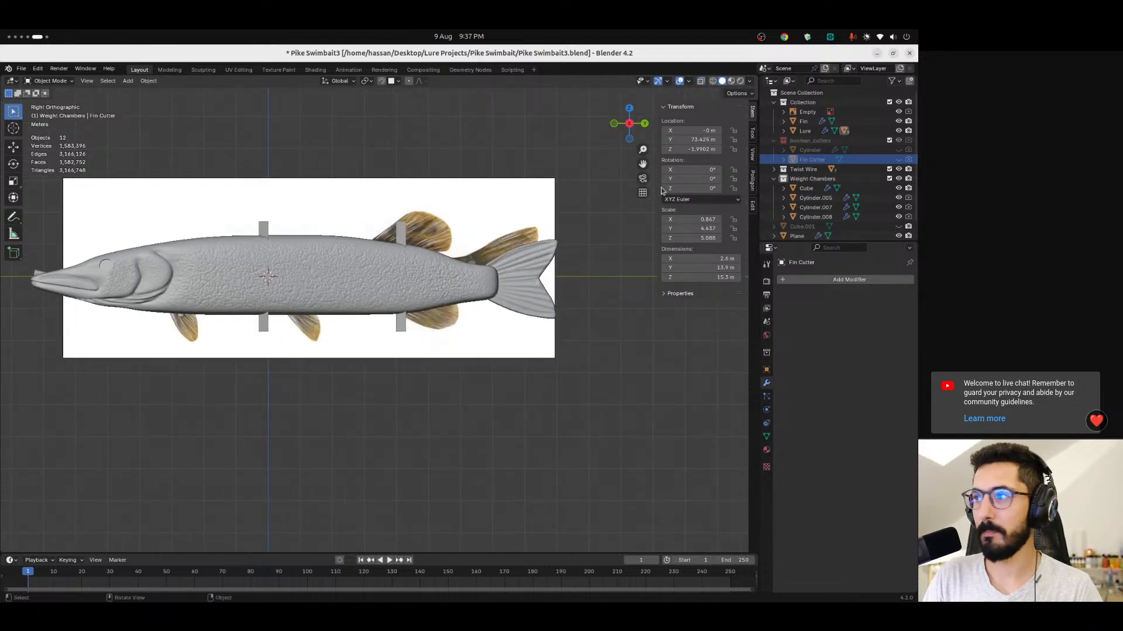
left_click(898, 112)
Select the Lure body and examine it together with its two cutting planes from several angles.
left_click_drag(277, 369, 284, 366, "alt+shift")
middle_click_drag(430, 321, 395, 345)
left_click_drag(395, 342, 327, 285, "ctrl+alt")
middle_click_drag(327, 285, 438, 234)
left_click(296, 251)
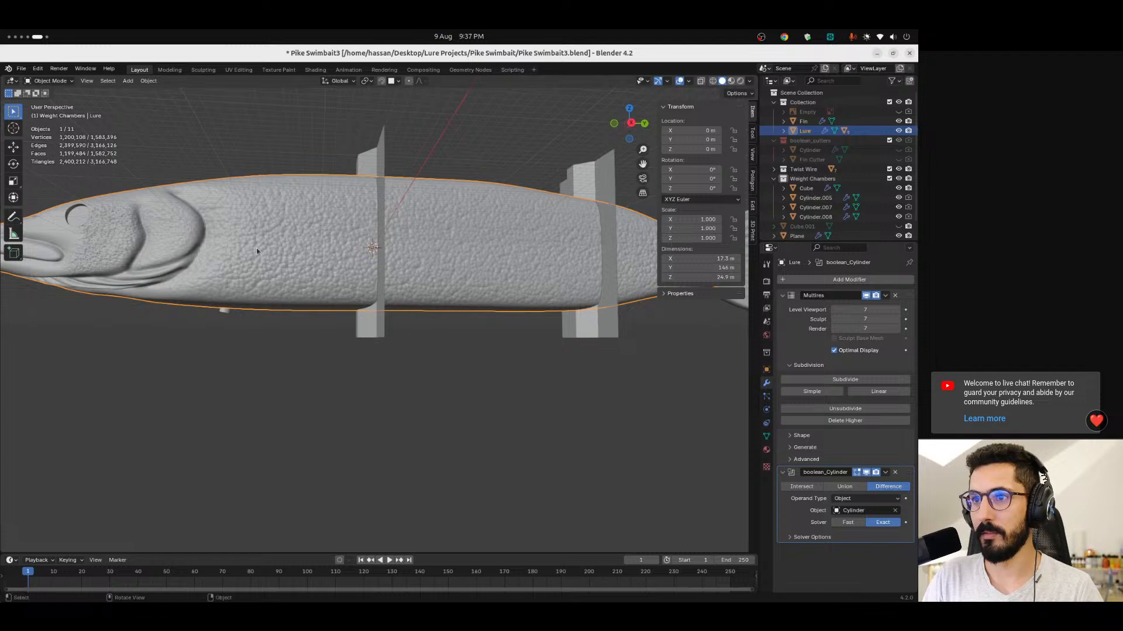
middle_click_drag(292, 238, 335, 352)
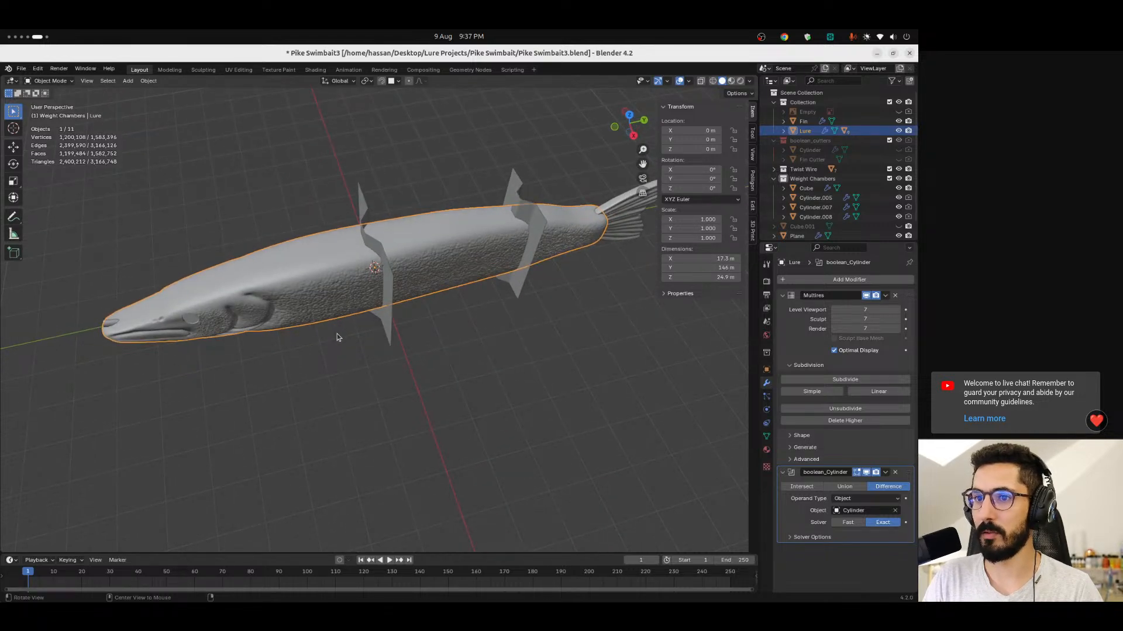
Examine the lure's internal parts in X-ray side view, selecting the rear cutting plane and the twist wire cylinder beside it.
left_click(633, 136)
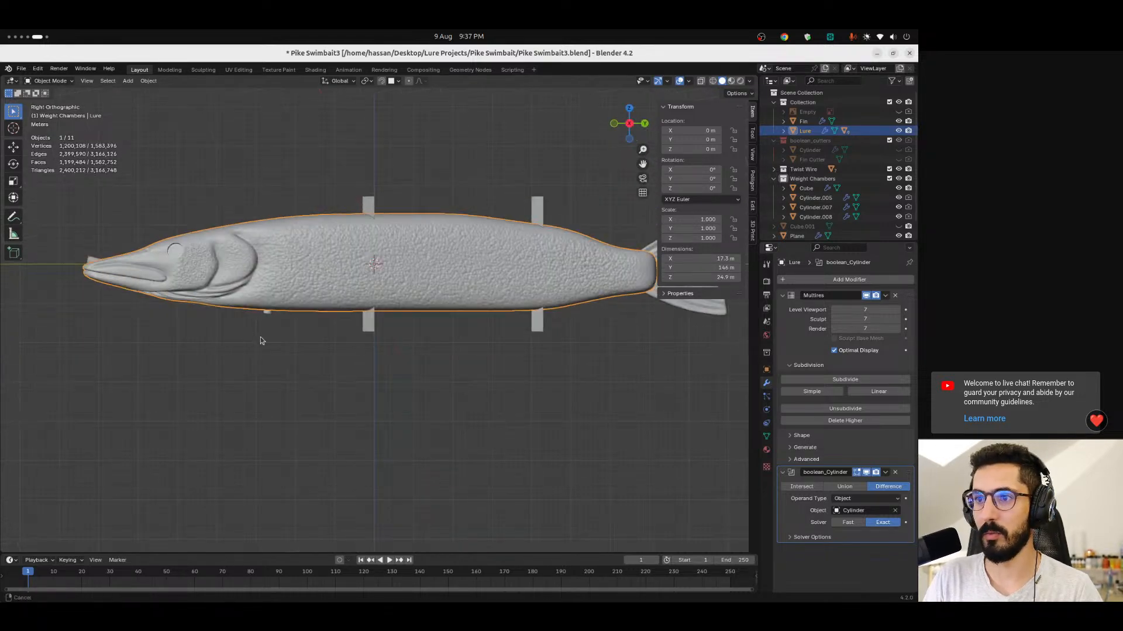
scroll(375, 372, "up", 4)
key("alt+z")
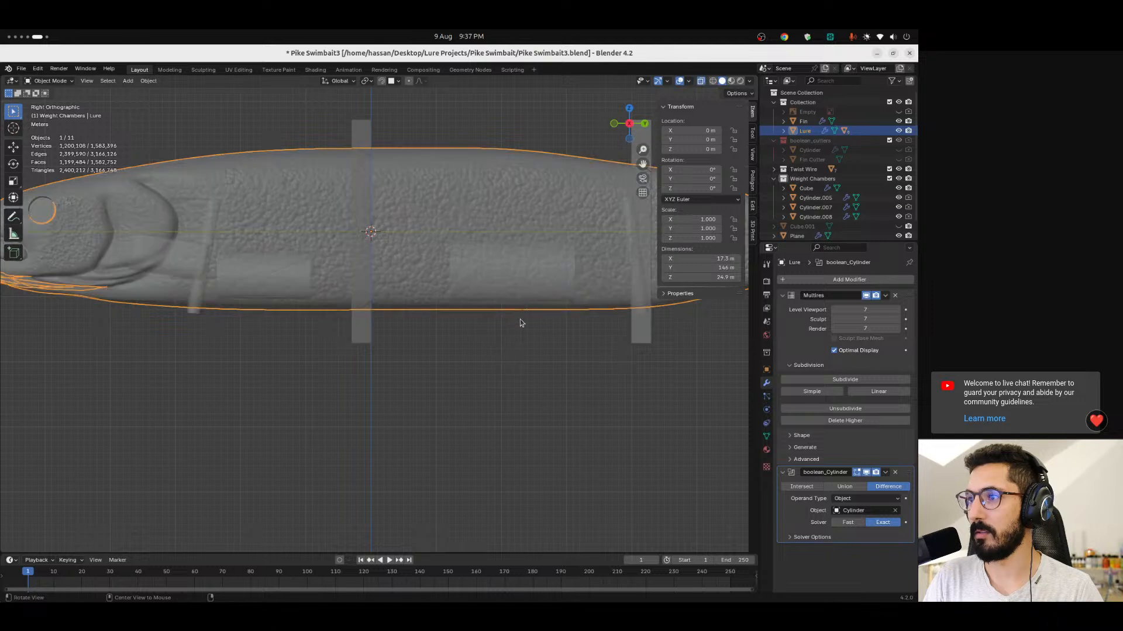
left_click(643, 313)
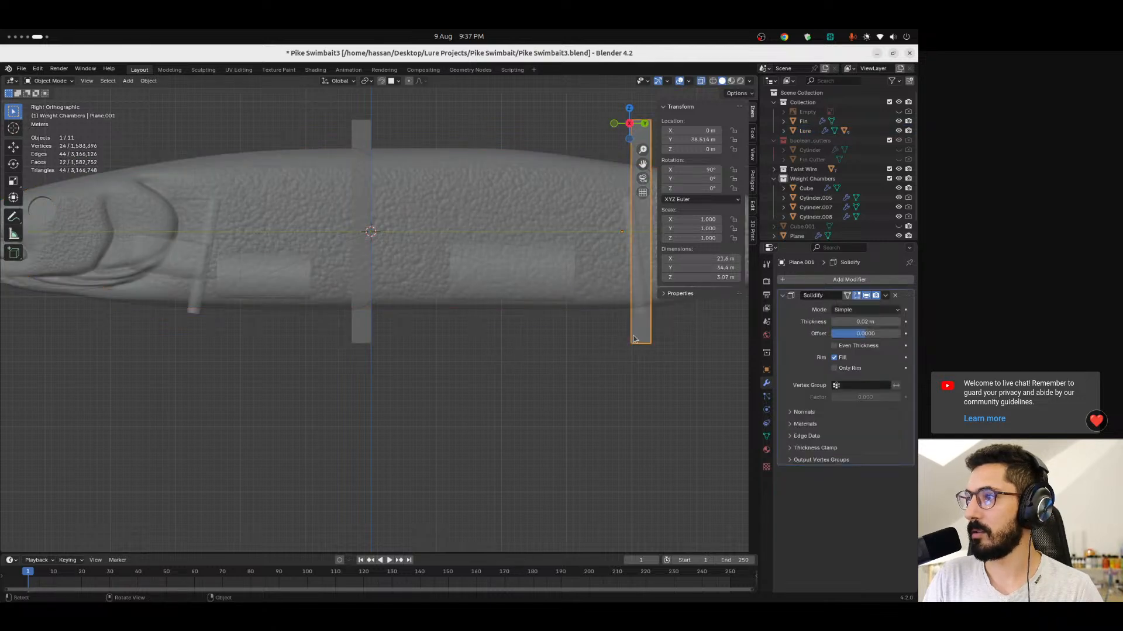
left_click(645, 311)
middle_click_drag(351, 359, 357, 439, "ctrl")
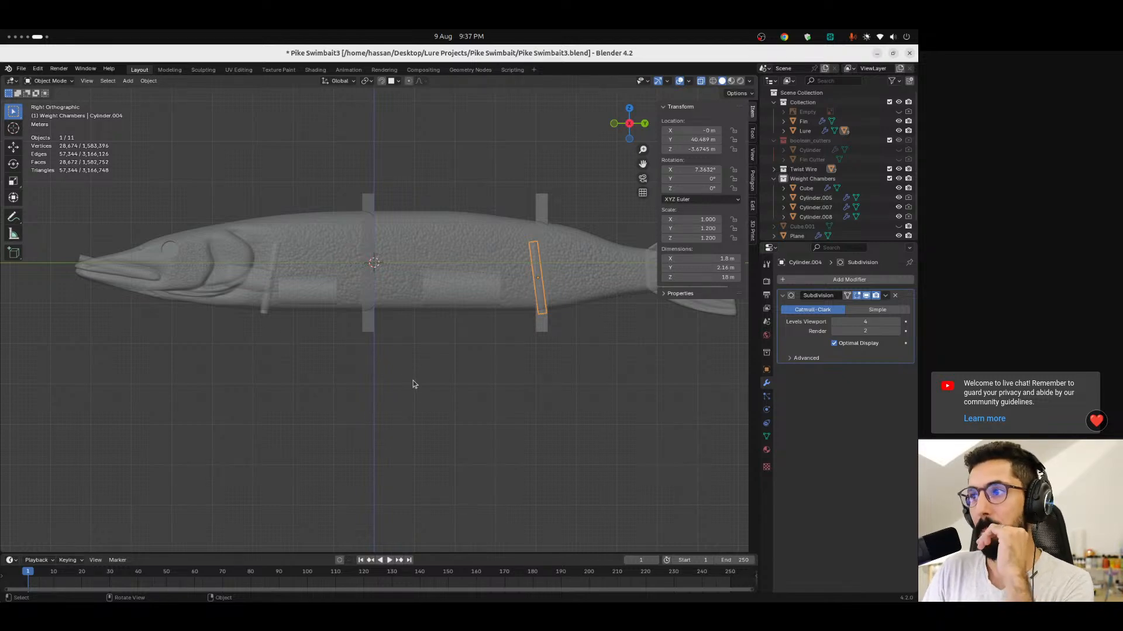
middle_click_drag(494, 394, 367, 397, "ctrl")
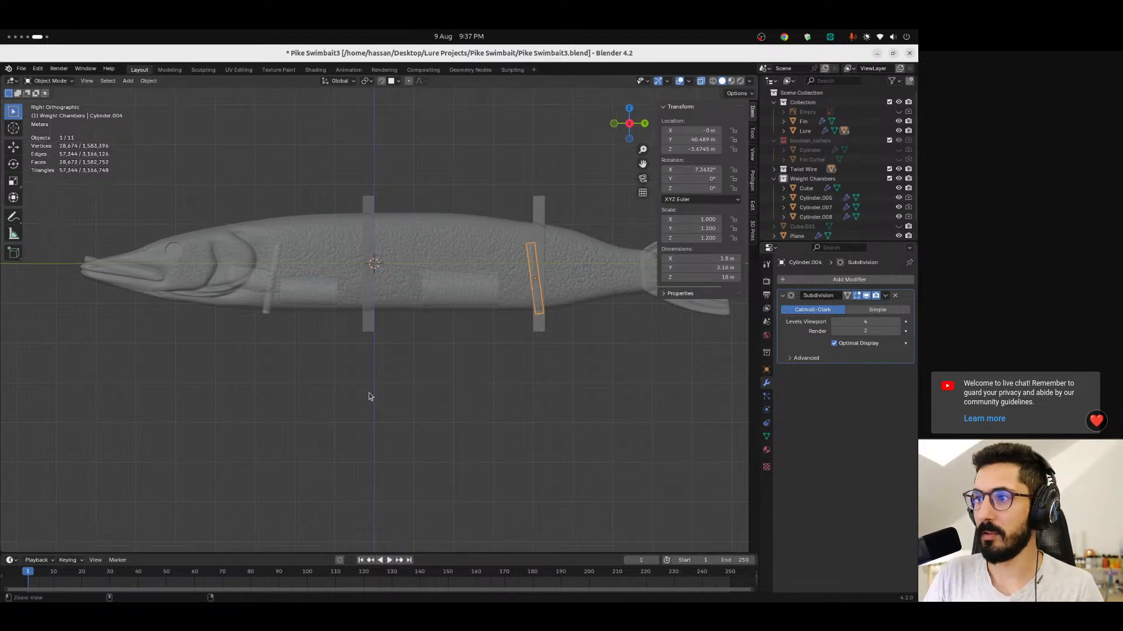
mouse_move(486, 372)
middle_mouse_down("shift")
mouse_move(399, 317)
mouse_move(483, 368)
mouse_move(492, 354)
middle_mouse_up("shift")
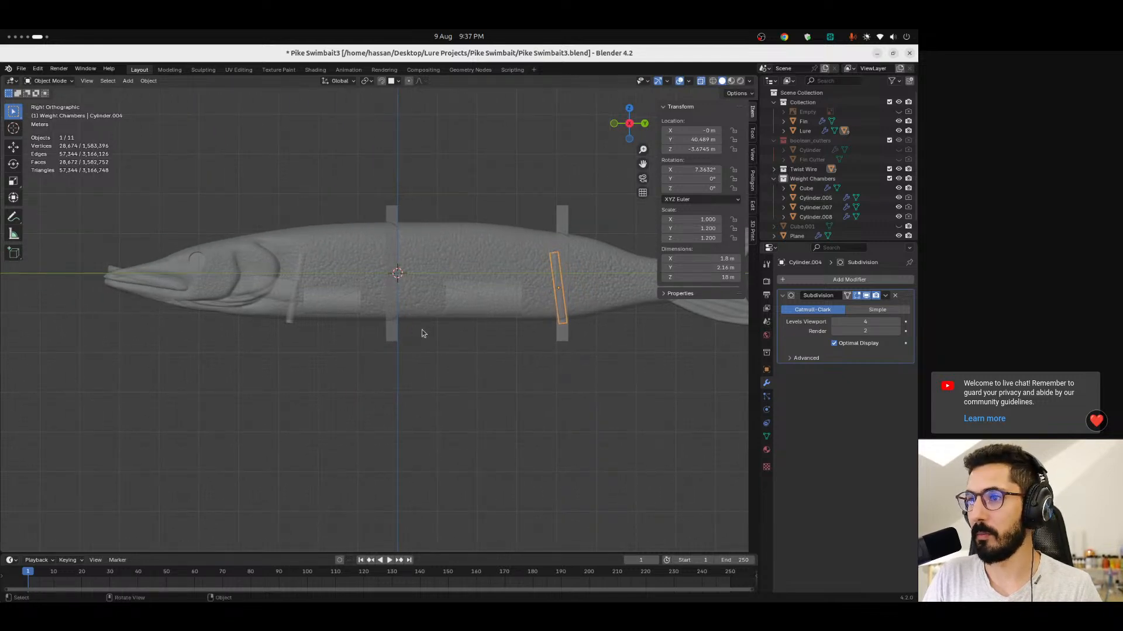
Duplicate the front twist wire cylinder, place the copy just behind the front cutting plane at the original's height, and rotate it nearly upright.
left_click(288, 320)
left_click(291, 325)
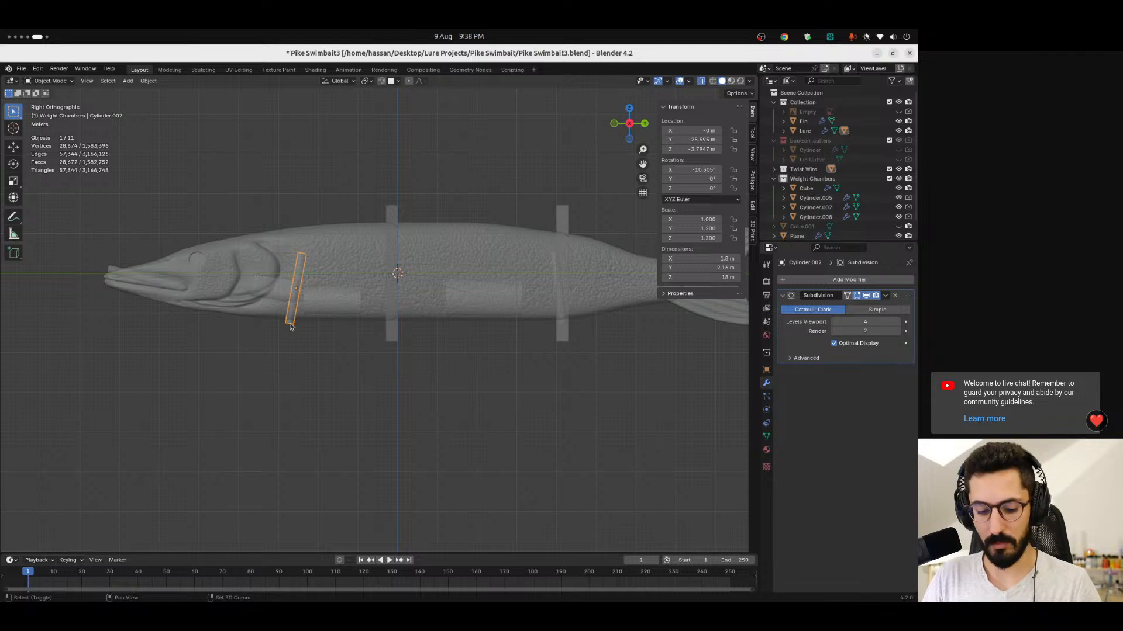
key("shift+d")
left_click(412, 332)
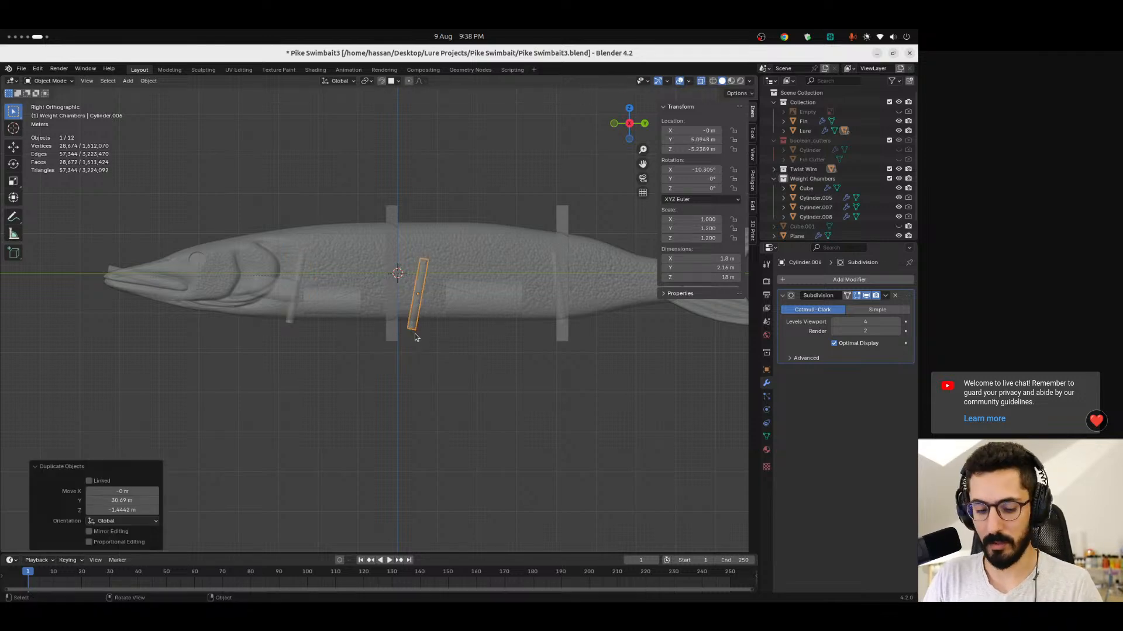
key("r")
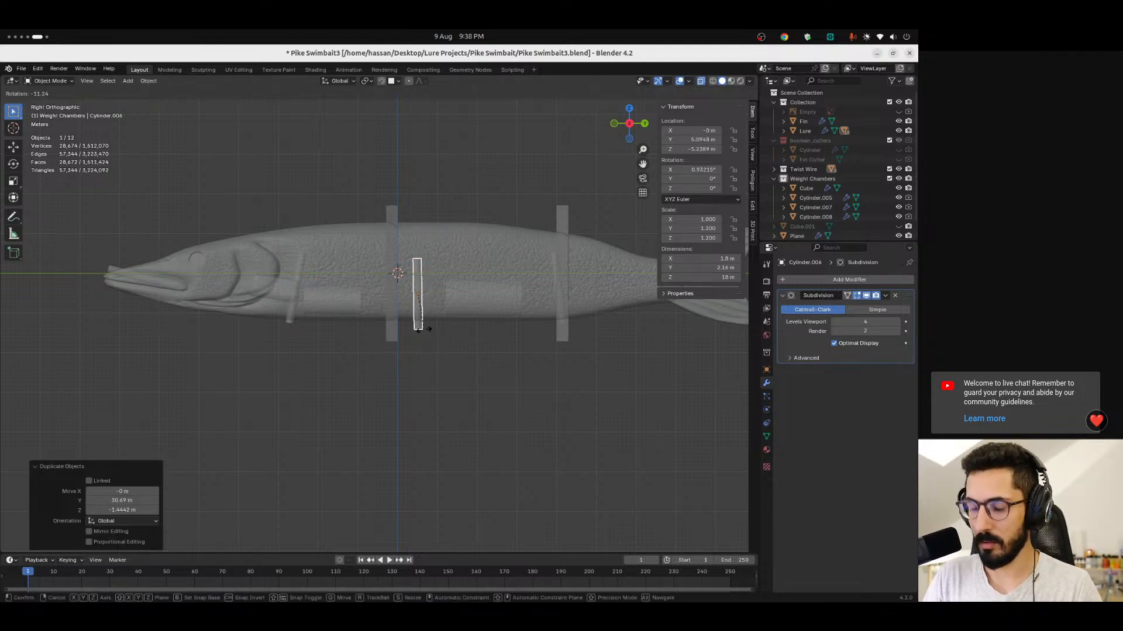
left_click(423, 330)
key("g")
key("z")
left_click(421, 325)
mouse_move(409, 340)
middle_mouse_down("ctrl")
mouse_move(392, 355)
mouse_move(395, 339)
middle_mouse_up("ctrl")
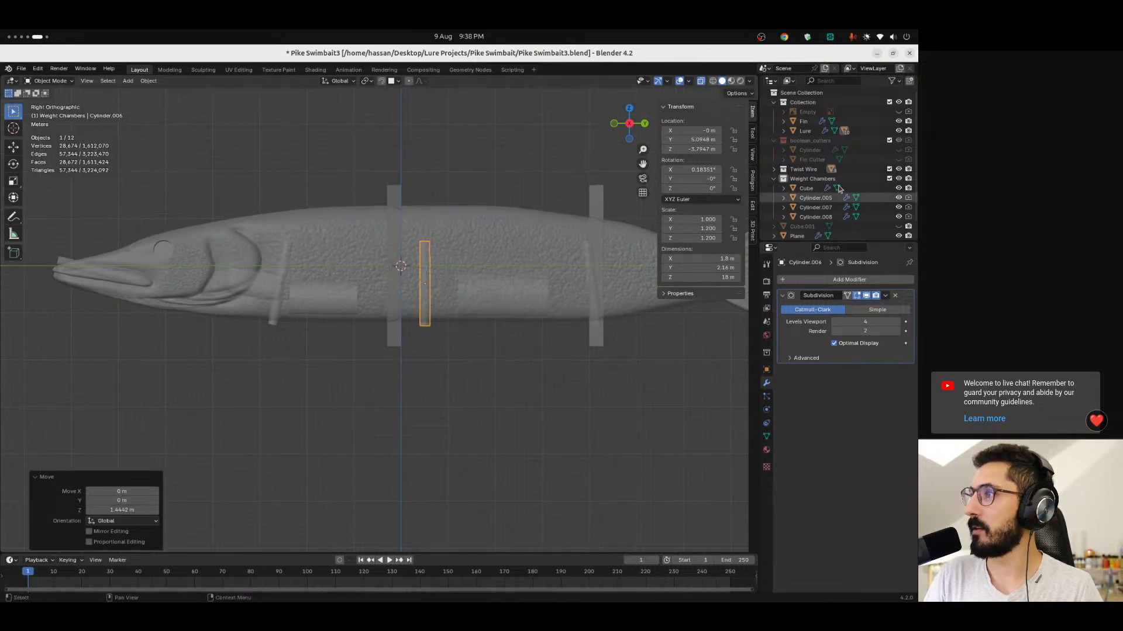
Expand the Twist Wire collection and locate the duplicated cylinder among its objects.
scroll(847, 182, "down", 1)
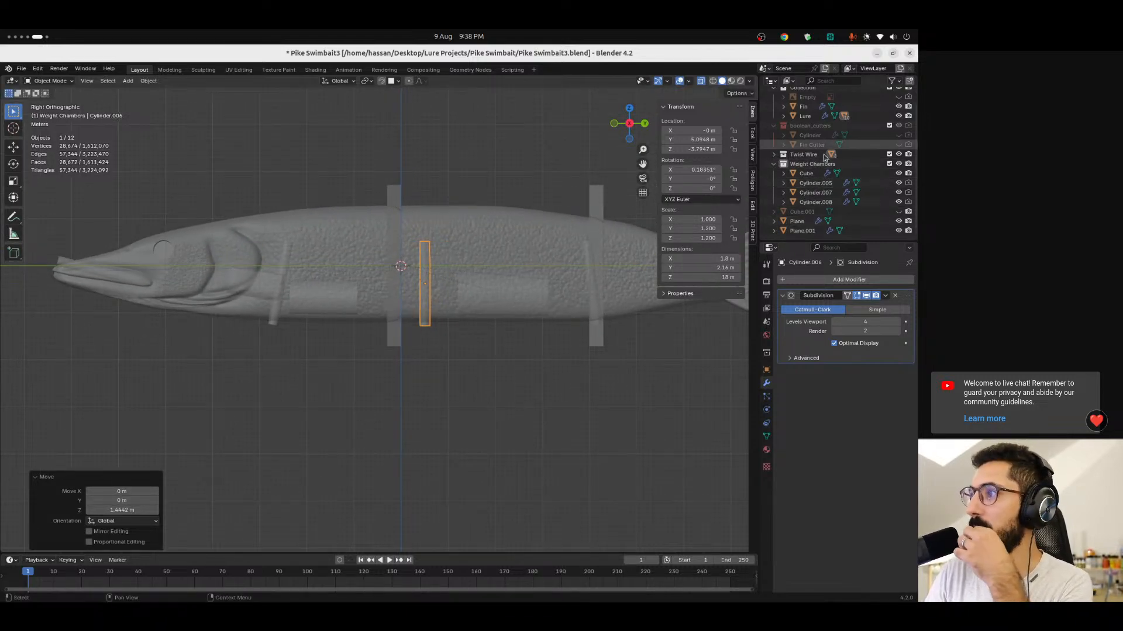
scroll(822, 191, "up", 1)
scroll(824, 211, "down", 1)
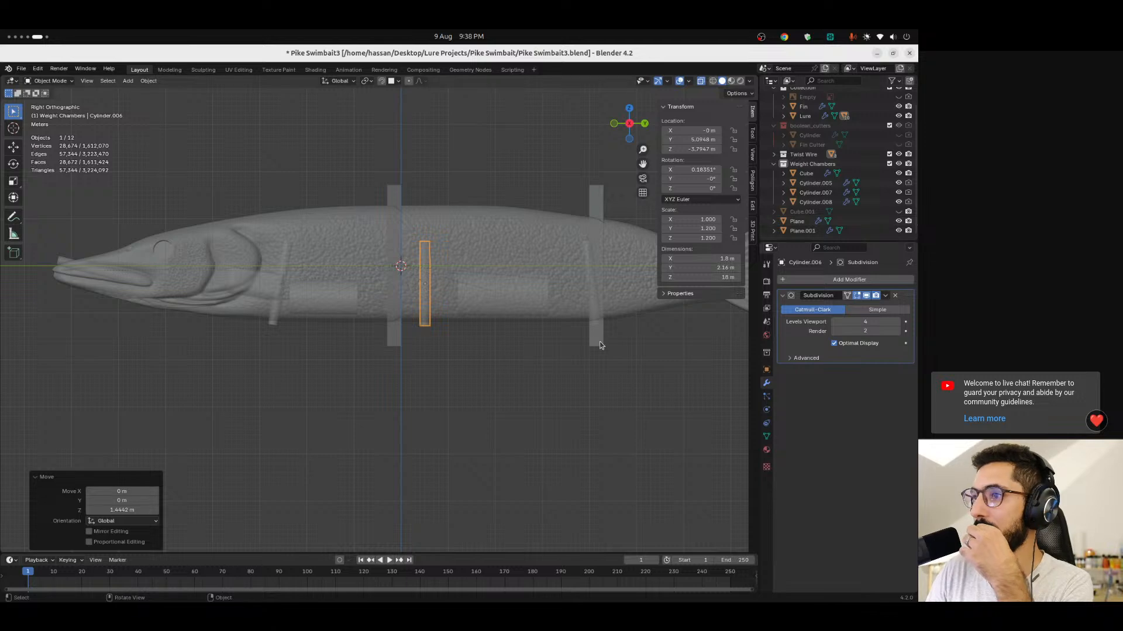
left_click(556, 355)
left_click(425, 329)
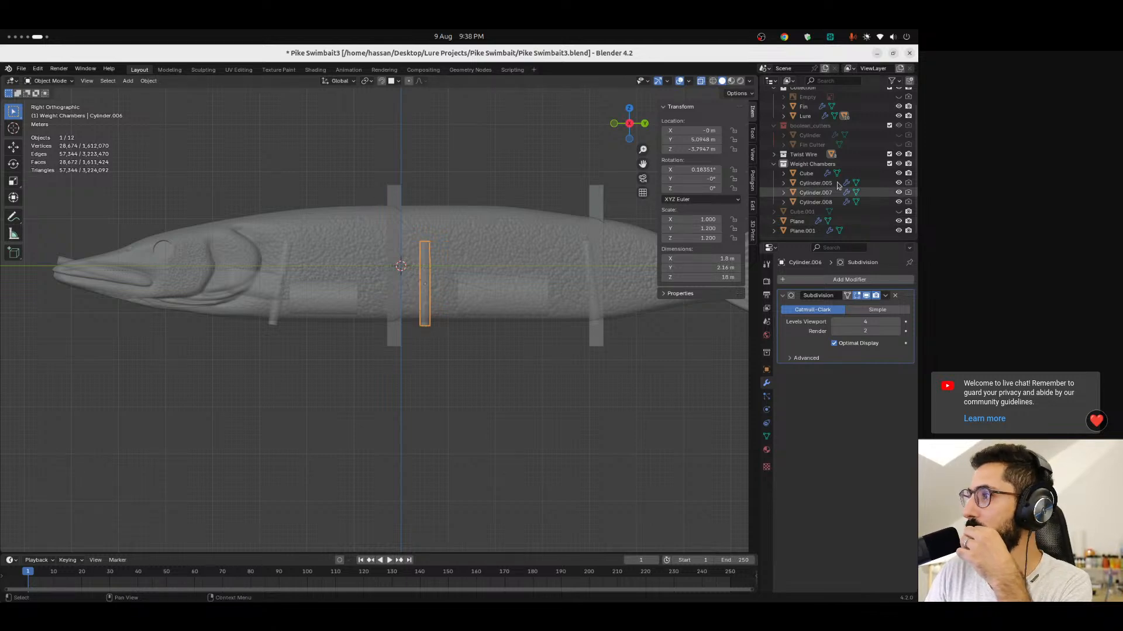
left_click(506, 356)
left_click(823, 202)
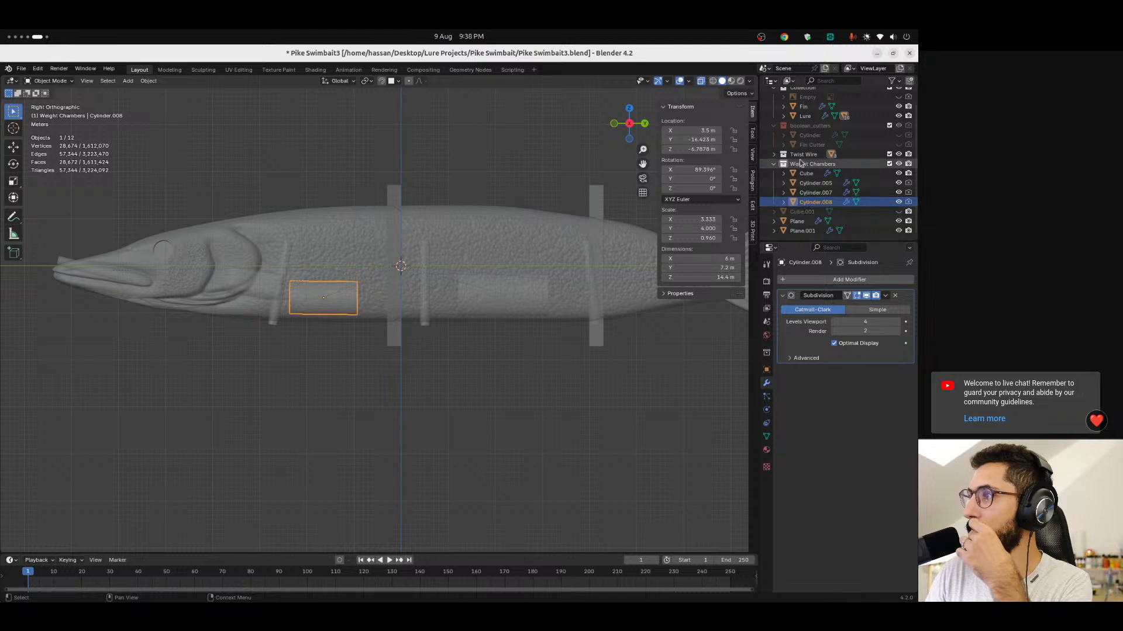
left_click(775, 154)
left_click(817, 221)
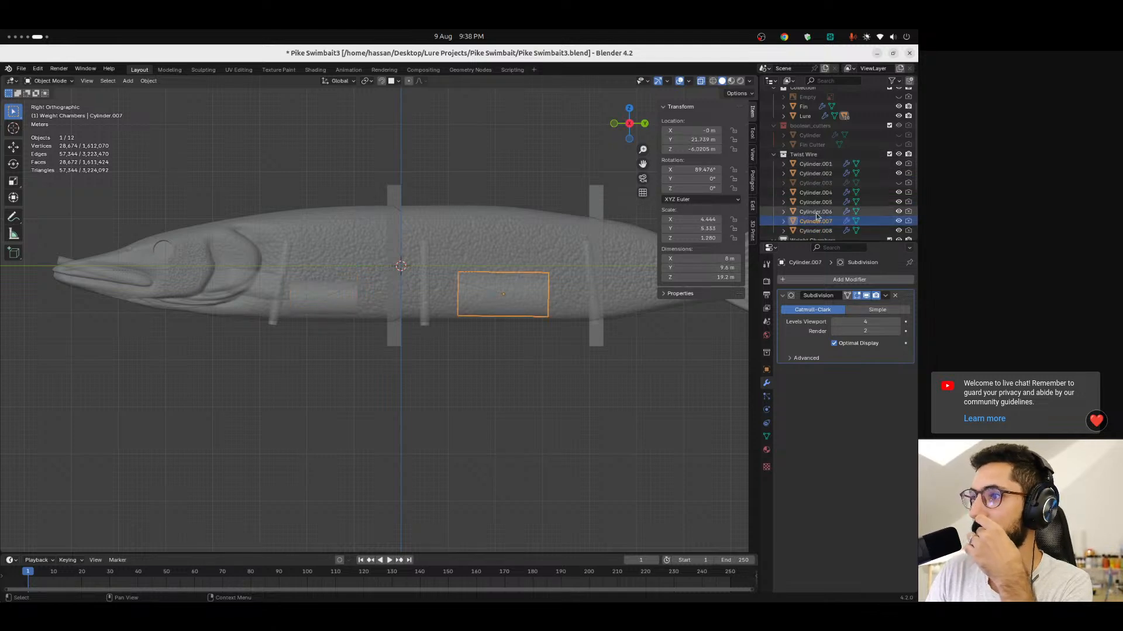
left_click(816, 212)
Compare the cylinders listed in both collections and try to move Cylinder.007 from Twist Wire into Weight Chambers.
scroll(825, 187, "down", 3)
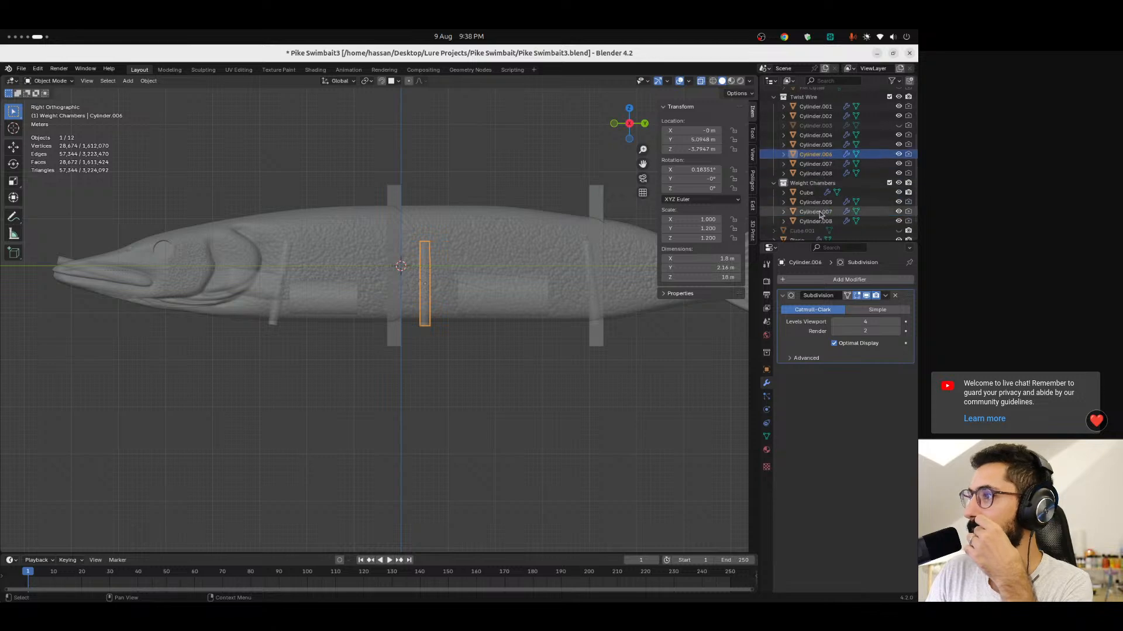
left_click(828, 171)
left_click(826, 165)
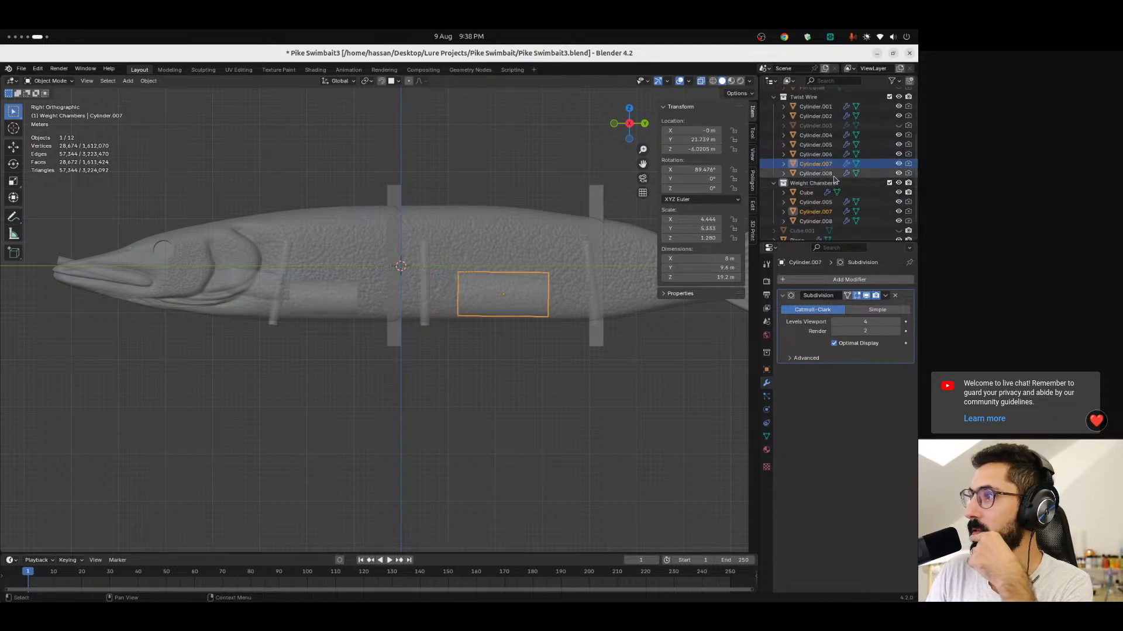
left_click(818, 155)
left_click(827, 165)
left_click_drag(825, 166, 802, 216)
left_click(802, 215)
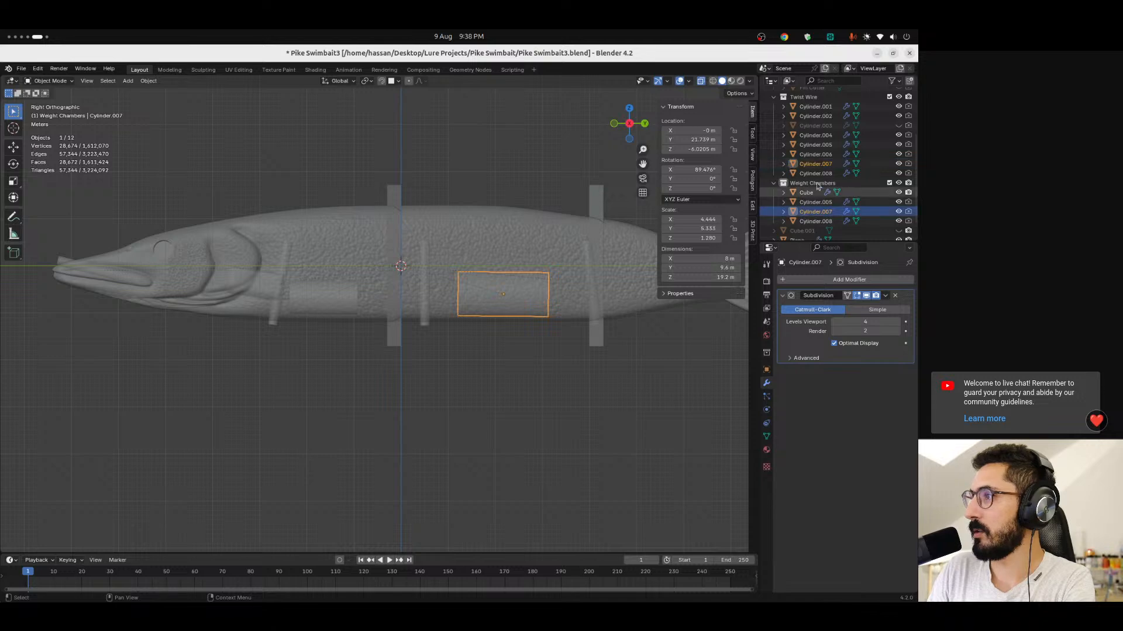
Go through the Twist Wire cylinders one by one, unhide Cylinder.003 and select it.
left_click(822, 166)
key("Down")
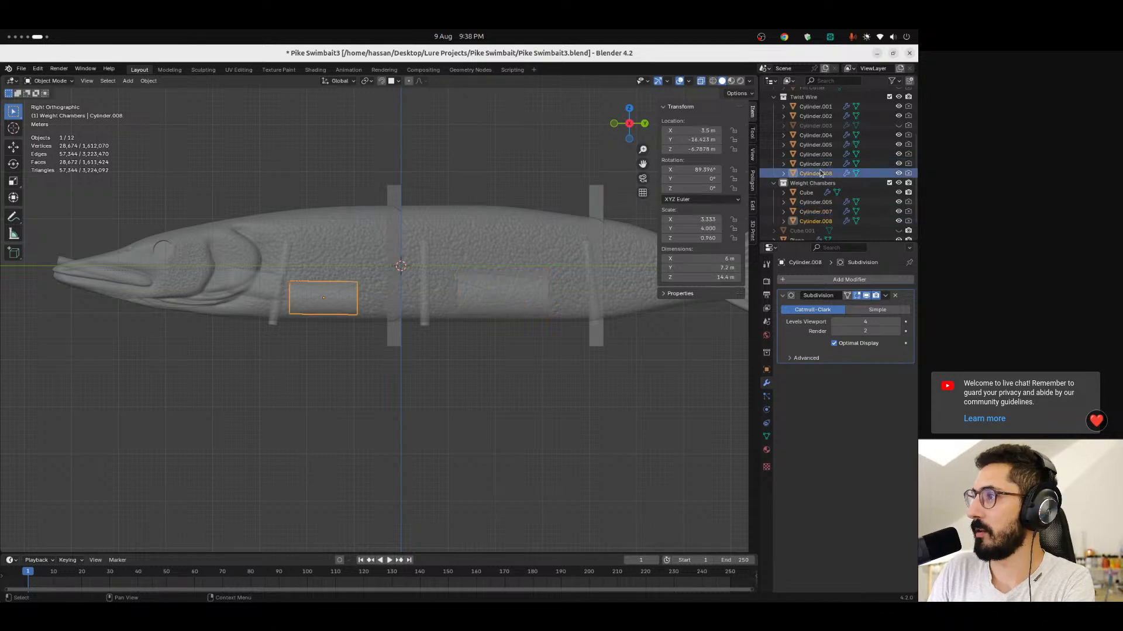
left_click(820, 165)
left_click(820, 153)
left_click(820, 144)
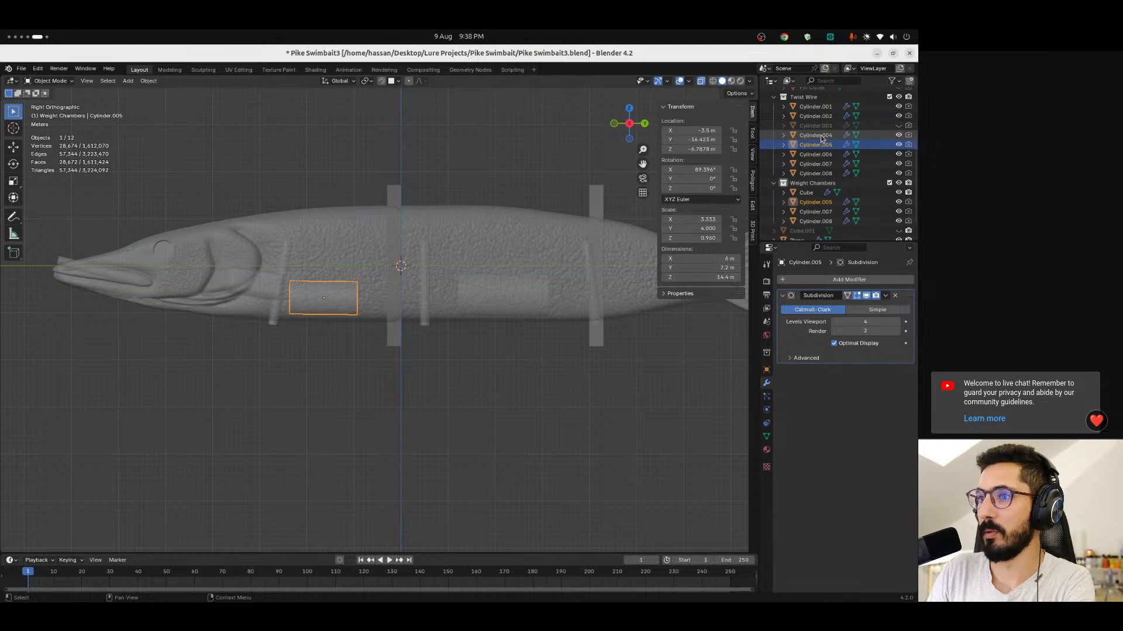
left_click(820, 135)
left_click(821, 117)
left_click(817, 127)
left_click(899, 126)
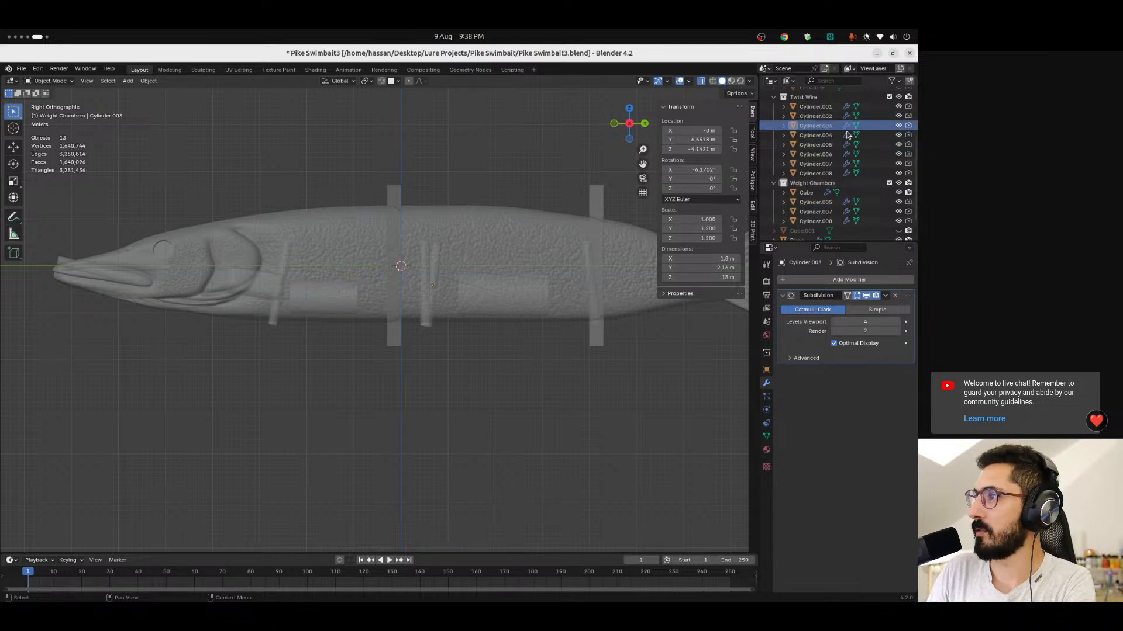
left_click(822, 126)
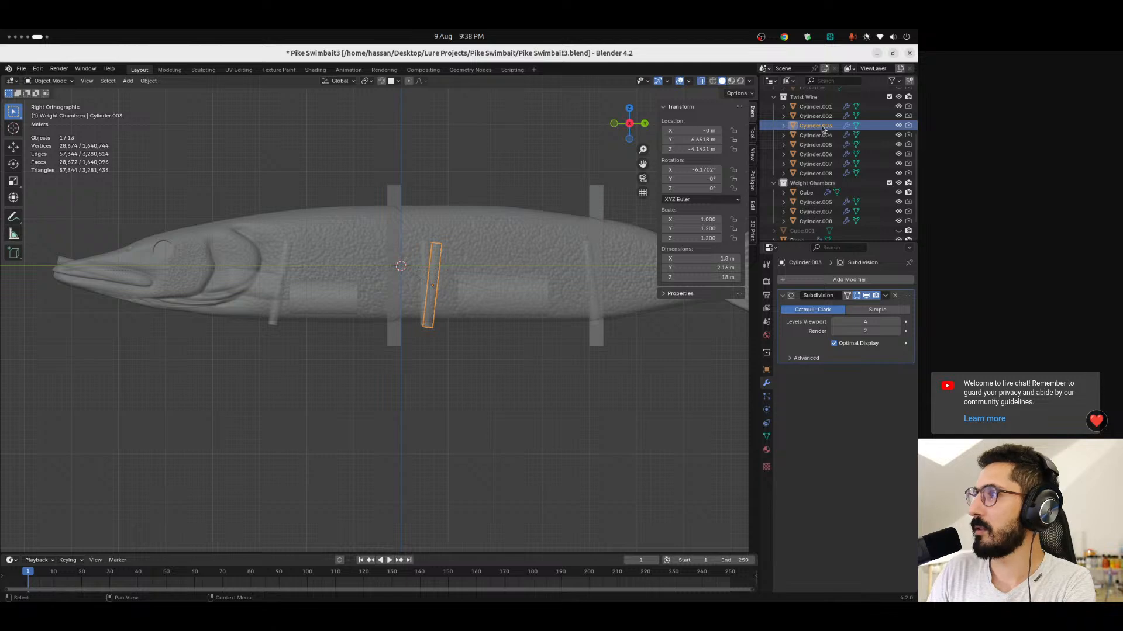
Compare Cylinder.003 with the duplicated upright cylinder, keep Cylinder.003 shown, and delete the duplicate.
left_click(816, 174)
left_click(824, 164)
left_click(823, 155)
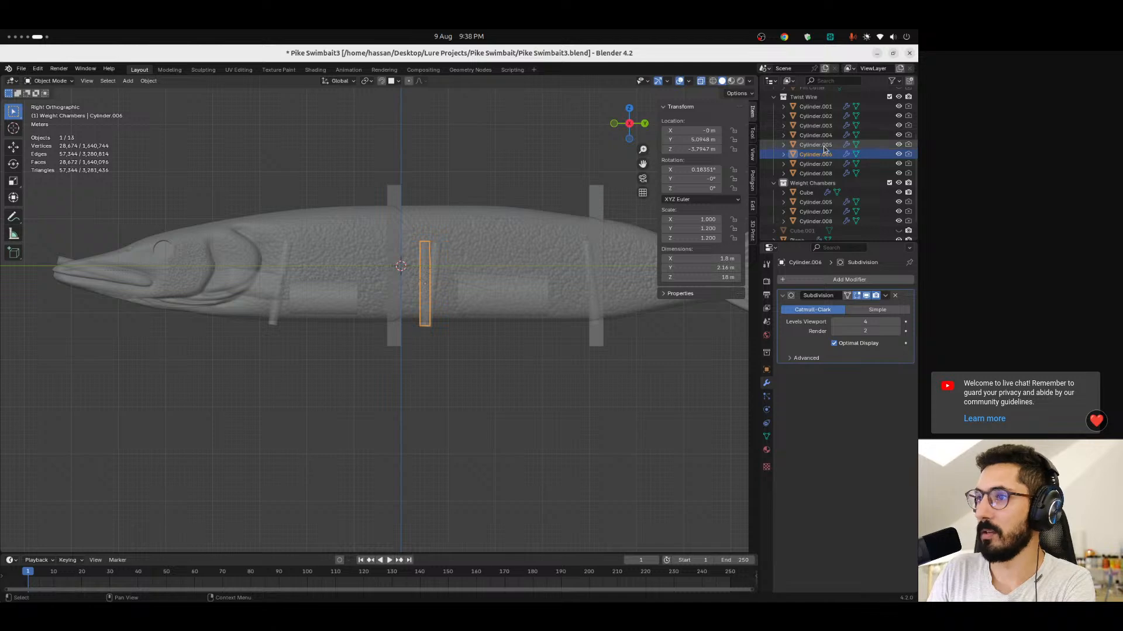
left_click(899, 126)
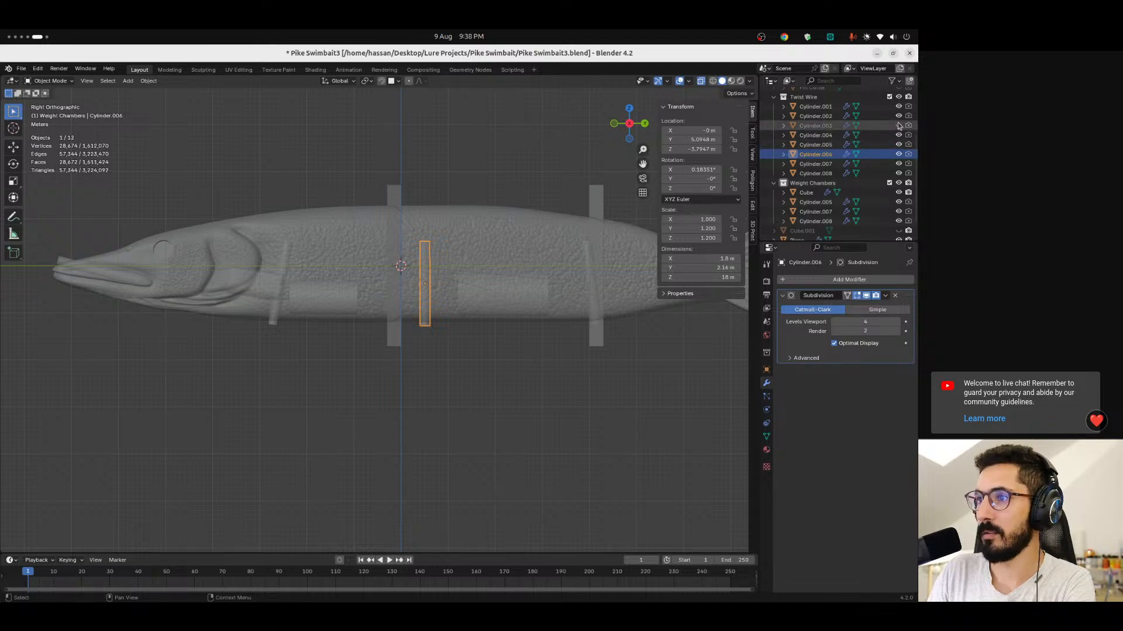
left_click(898, 126)
left_click(823, 146)
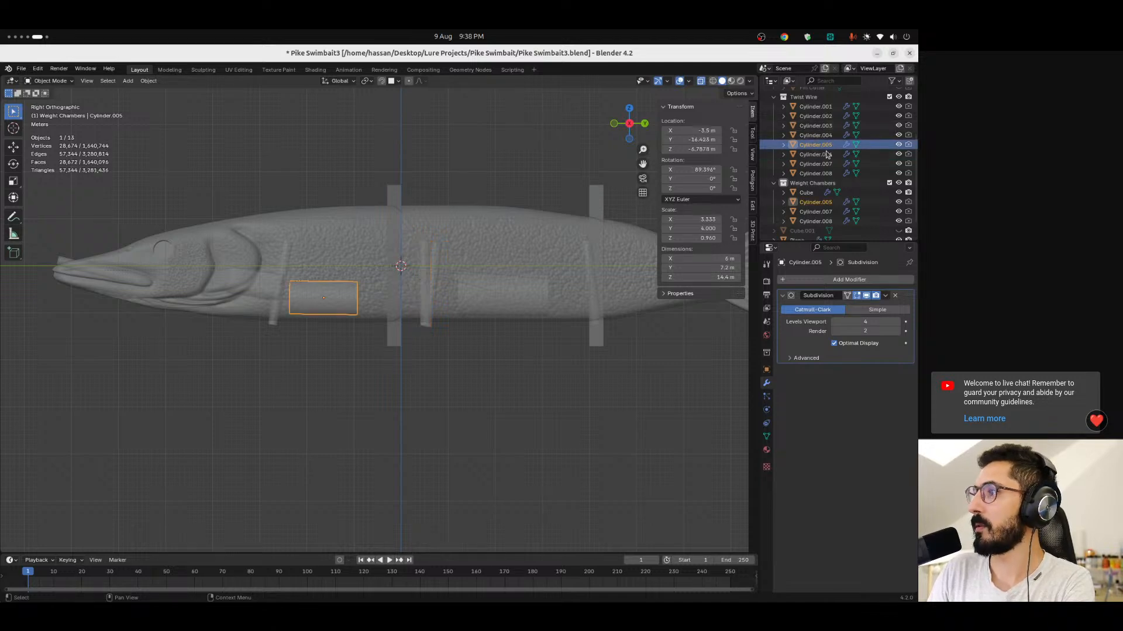
left_click(825, 155)
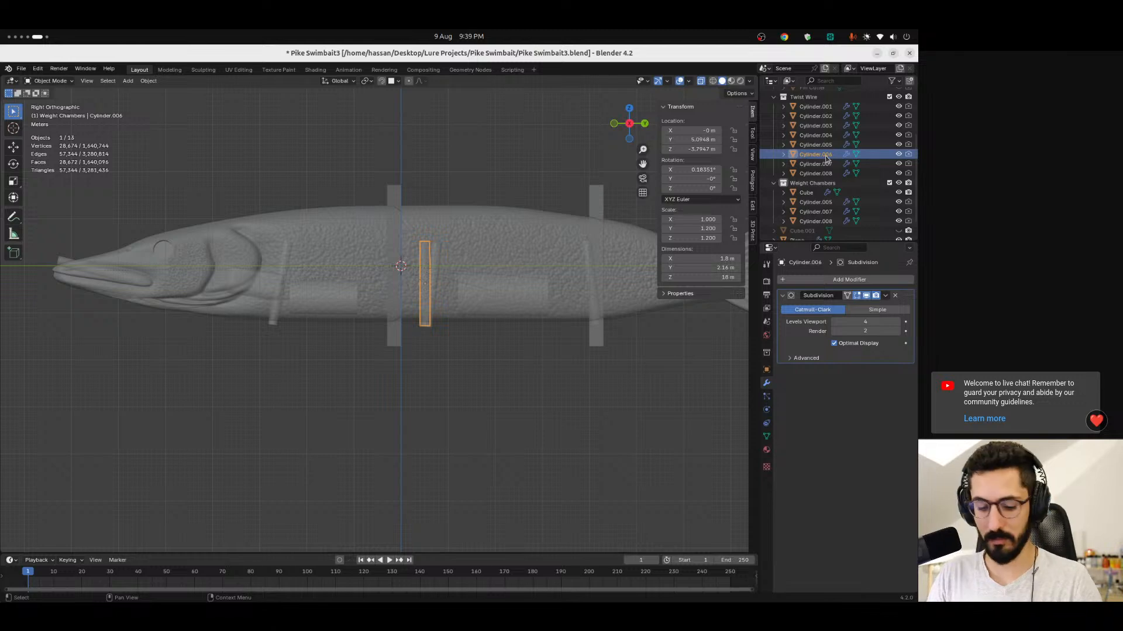
key("x")
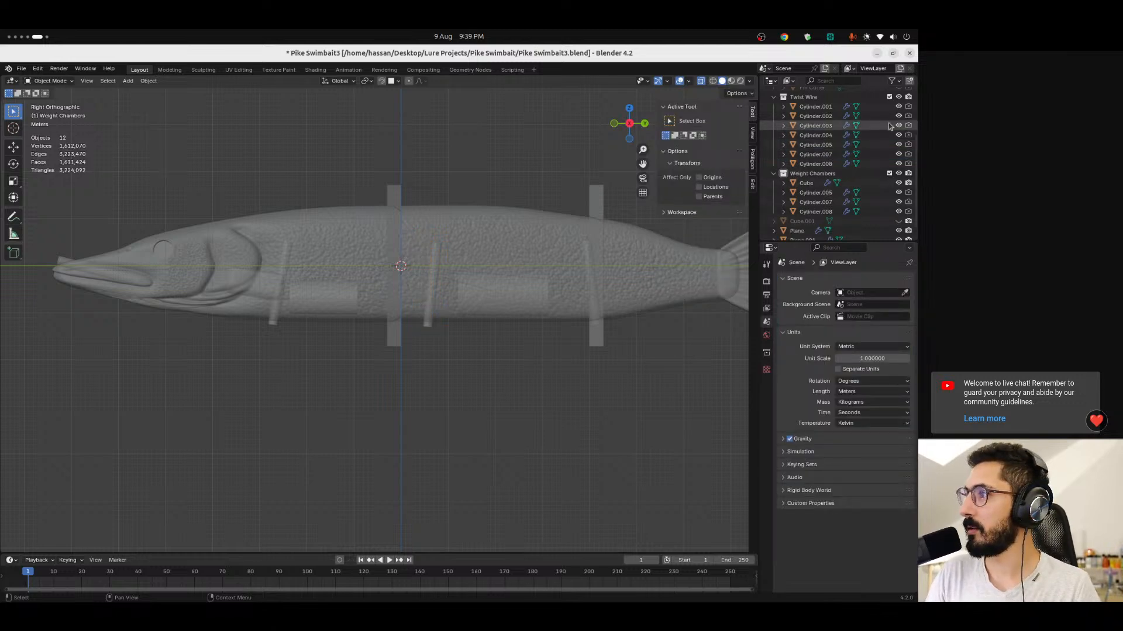
Examine the whole lure with and without X-ray, and try toggling the visibility of the Weight Chambers collection and Cylinder.008.
middle_click_drag(335, 301, 486, 356, "ctrl")
key("alt+z")
key("alt+z")
middle_click_drag(585, 349, 634, 353, "shift")
middle_click_drag(303, 346, 405, 412, "ctrl")
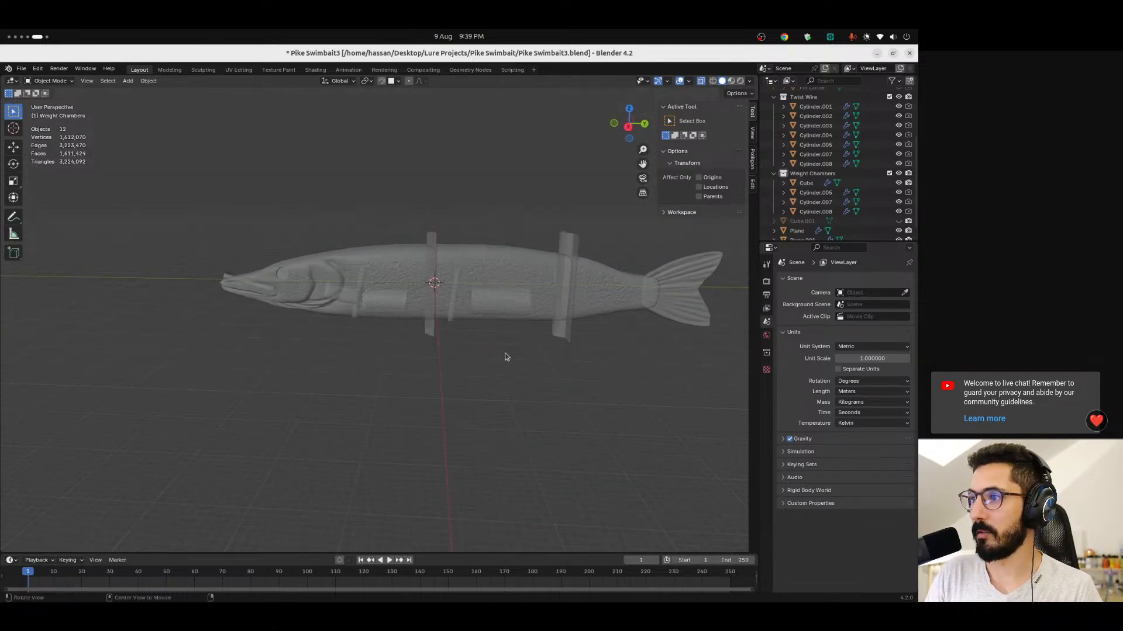
left_click(899, 174)
left_click(899, 173)
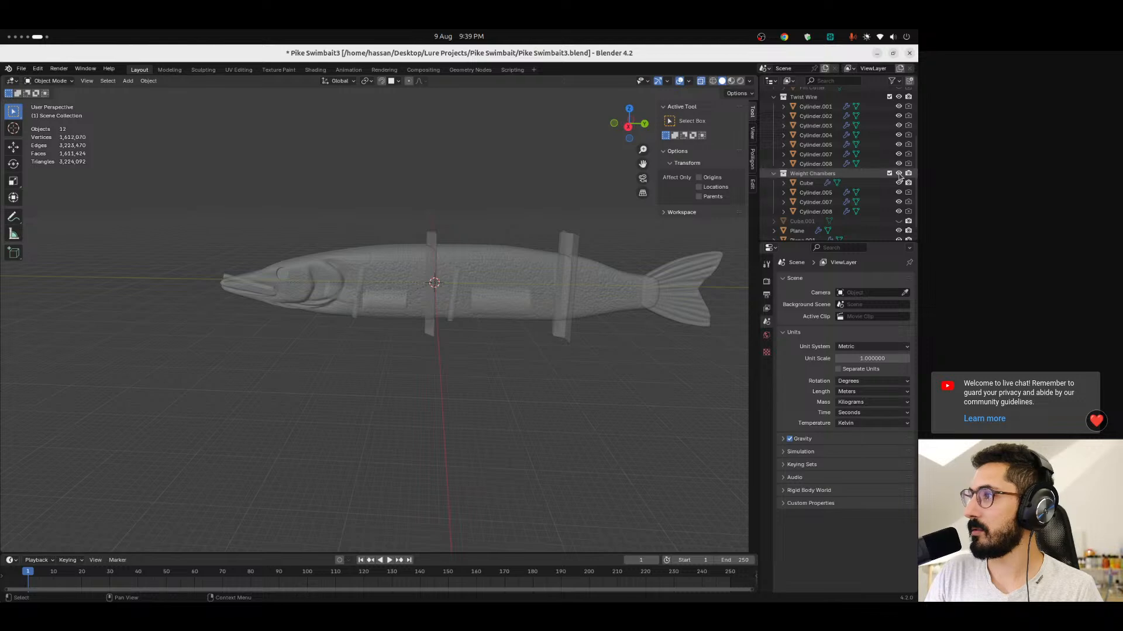
left_click(898, 173)
left_click(898, 173)
left_click(899, 212)
left_click(899, 213)
left_click(899, 174)
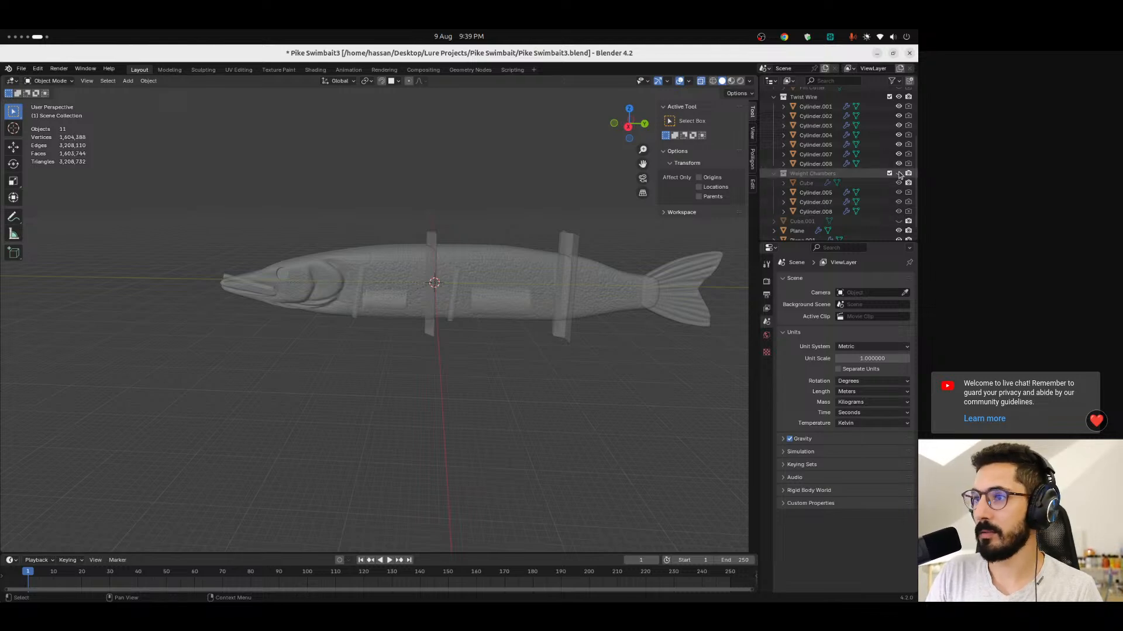
left_click(898, 174)
Hide the weight chamber objects individually: Cylinder.008, Cylinder.007, Cylinder.005 and the Cube.
left_click(900, 212)
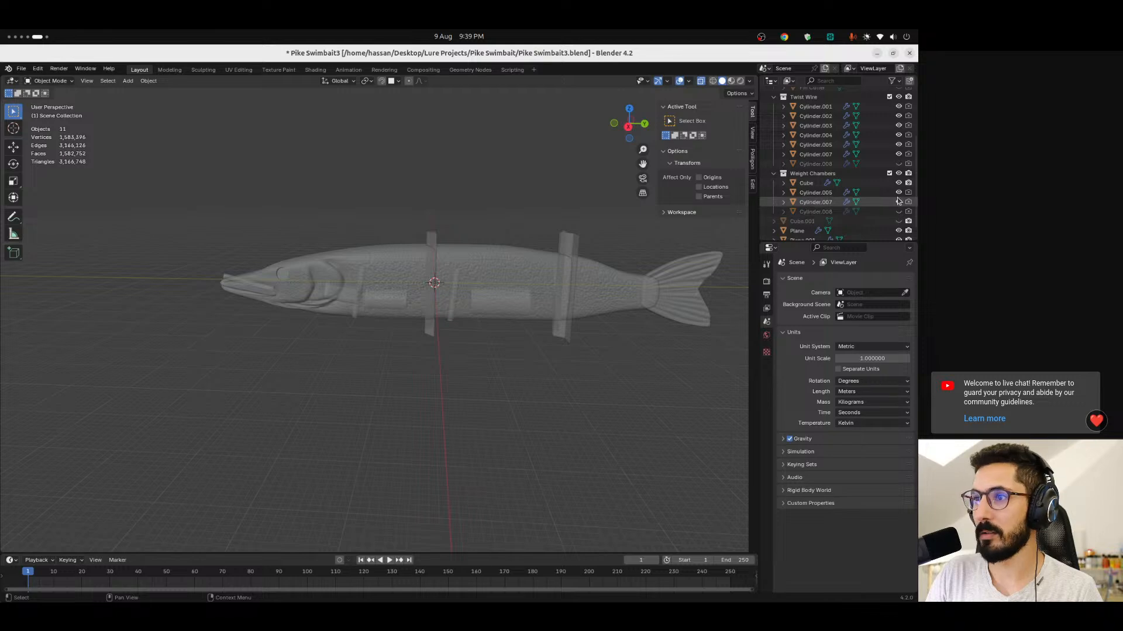
left_click(899, 202)
left_click(899, 193)
left_click(899, 183)
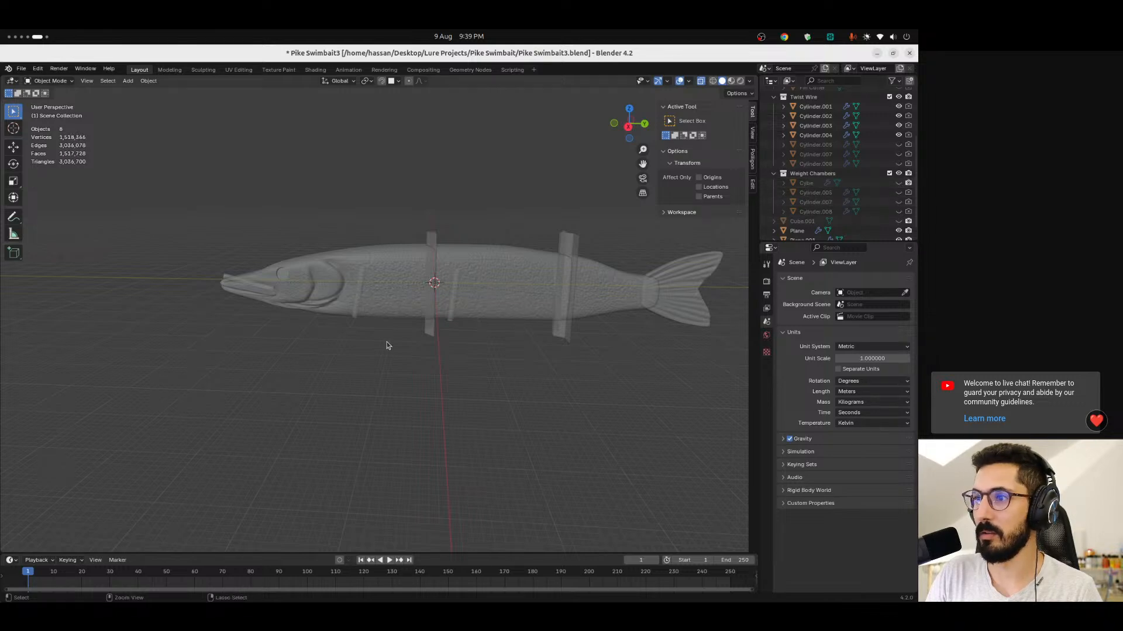
Move the rear twist wire cylinder, Cylinder.004, tailward by about 7.03 m in Y and 0.31 m down, behind the rear cutting plane.
middle_click_drag(516, 326, 495, 293, "ctrl")
middle_click_drag(465, 349, 444, 344, "ctrl")
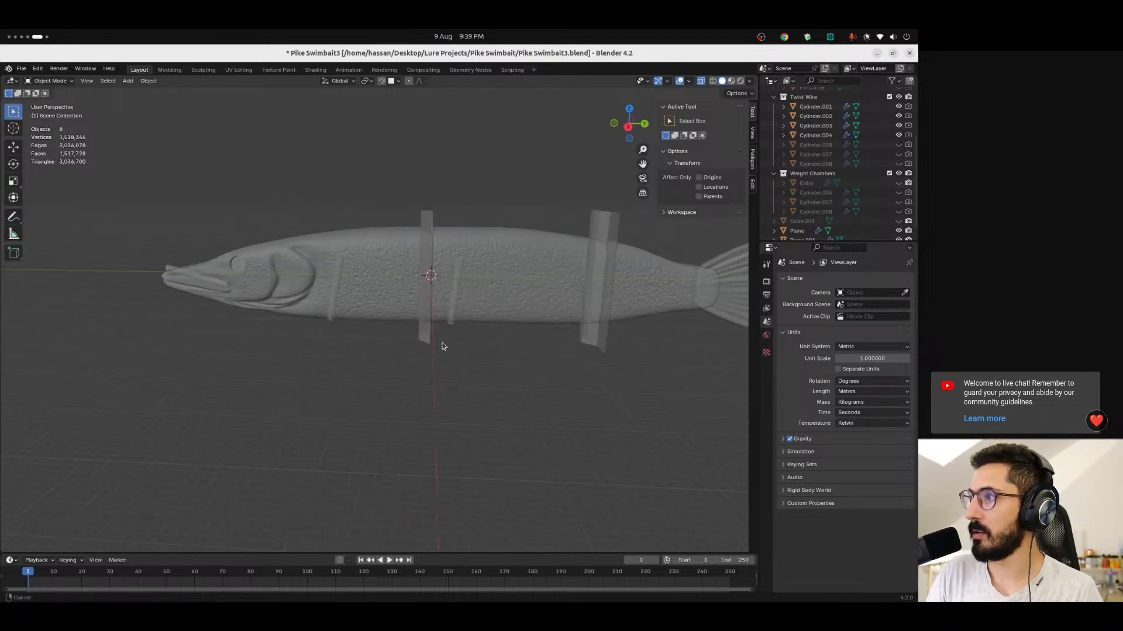
left_click(628, 129)
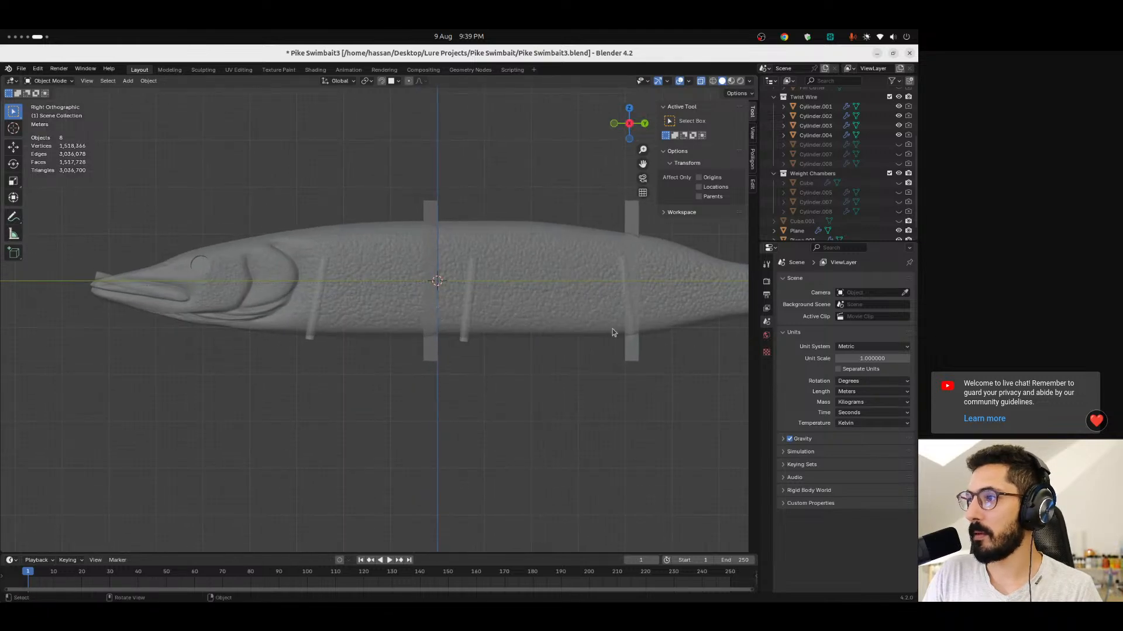
left_click(634, 339)
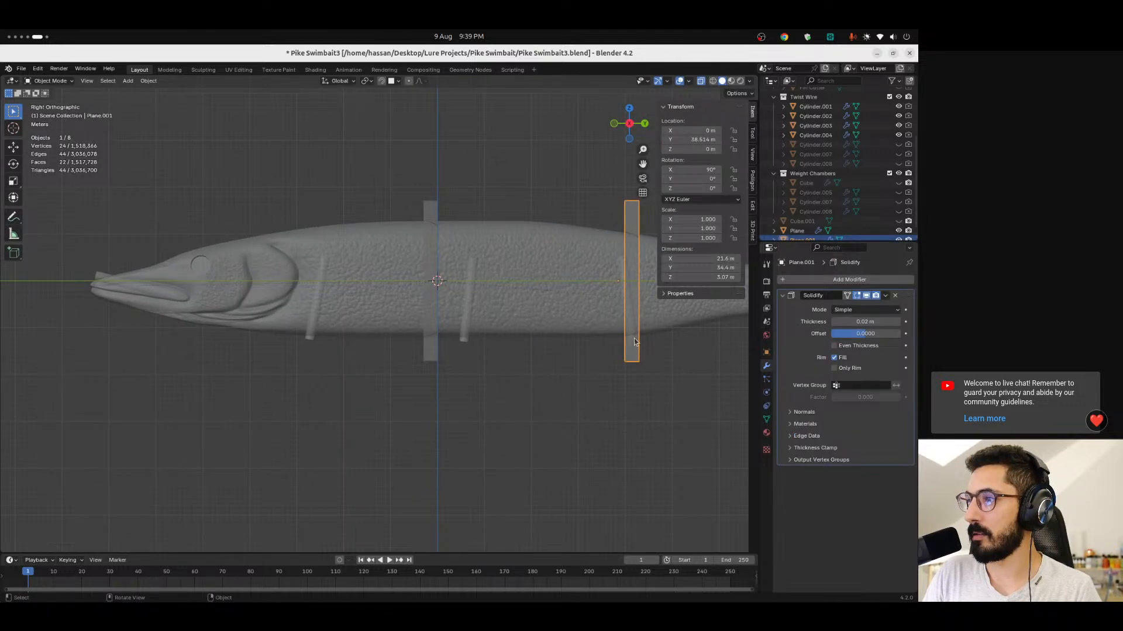
middle_click_drag(580, 421, 411, 403, "shift")
key("g")
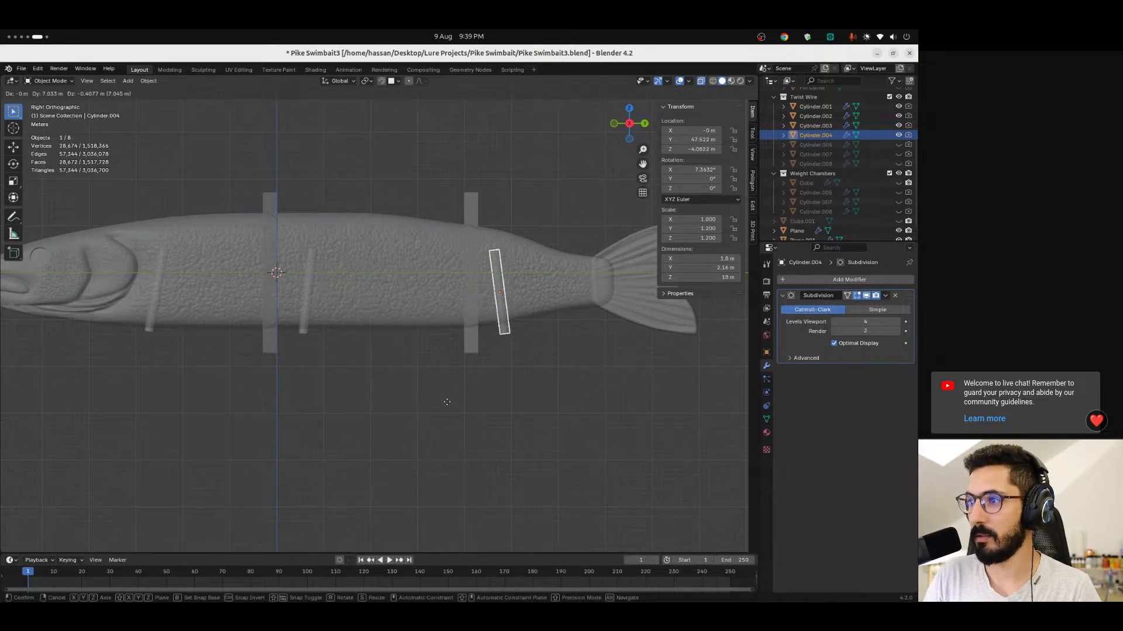
left_click(450, 412)
scroll(349, 359, "down", 2)
scroll(350, 366, "up", 2)
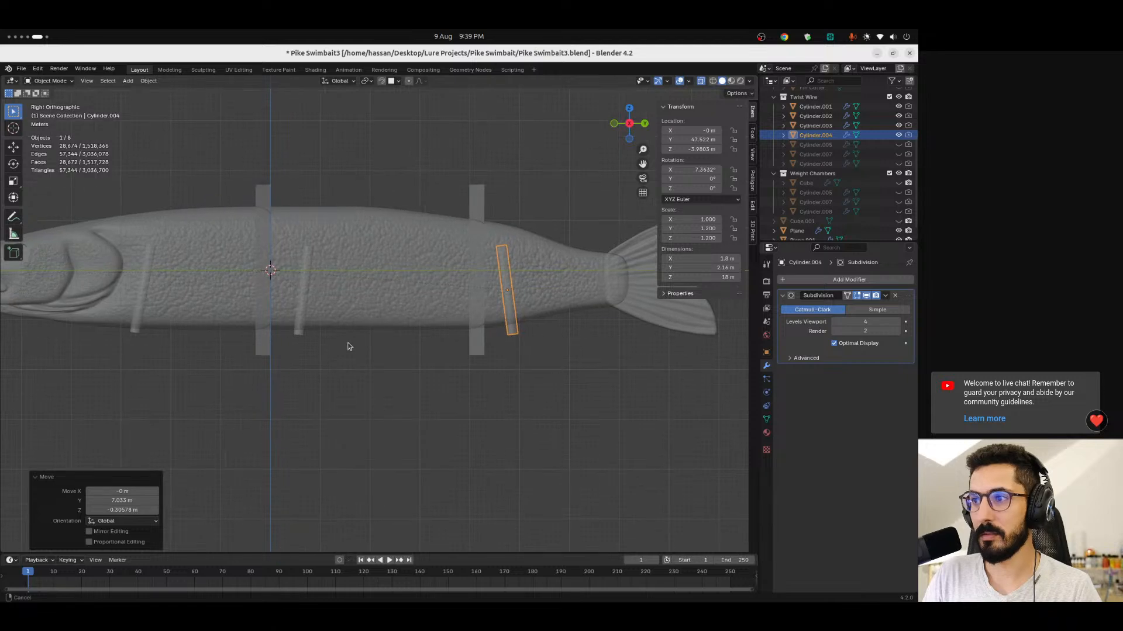
scroll(348, 383, "down", 2)
middle_click_drag(350, 385, 316, 438)
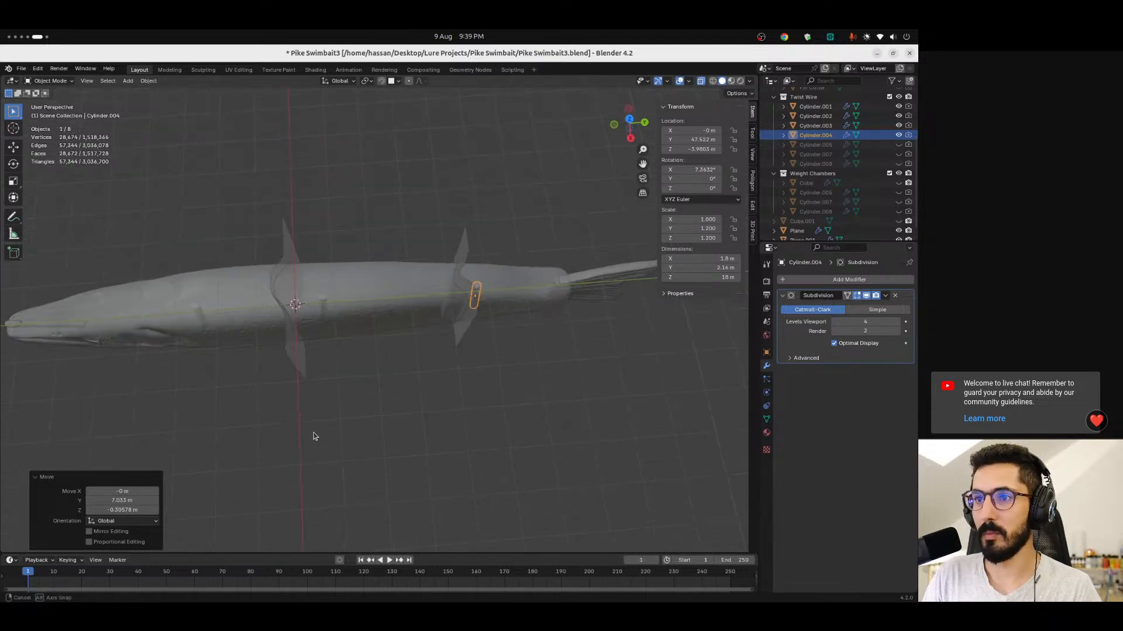
Set the Solidify thickness of the front cutting plane to 0.2 m.
left_click(294, 318)
left_click_drag(629, 123, 282, 335)
middle_click_drag(326, 339, 283, 327)
scroll(262, 230, "up", 5)
scroll(258, 269, "down", 4)
scroll(409, 272, "up", 2)
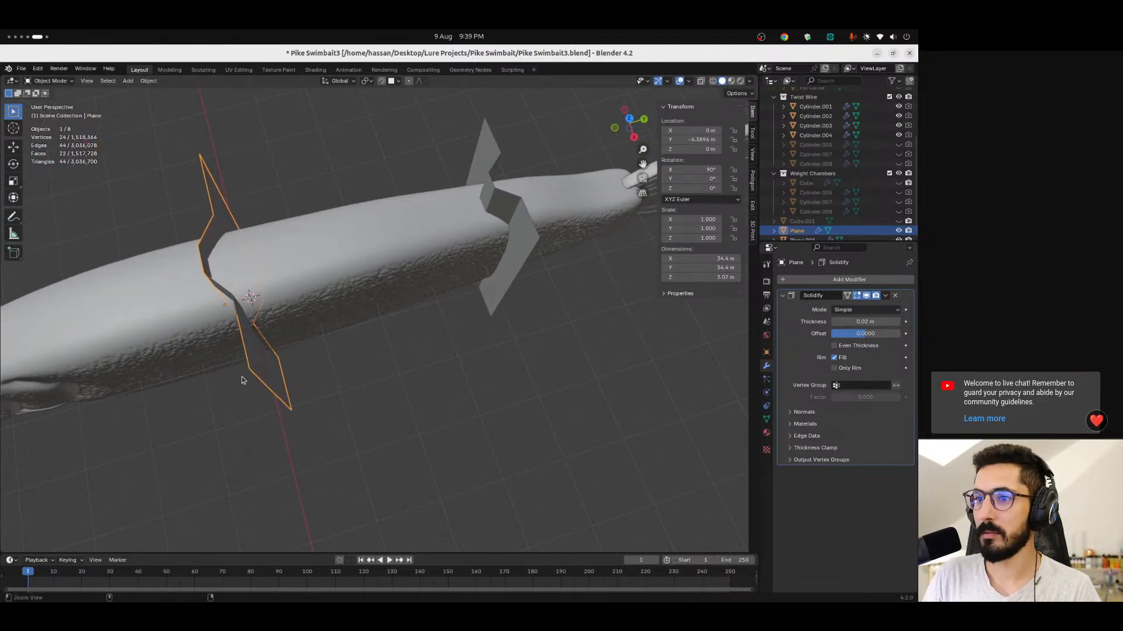
scroll(242, 374, "up", 5)
middle_click_drag(239, 298, 303, 316, "shift")
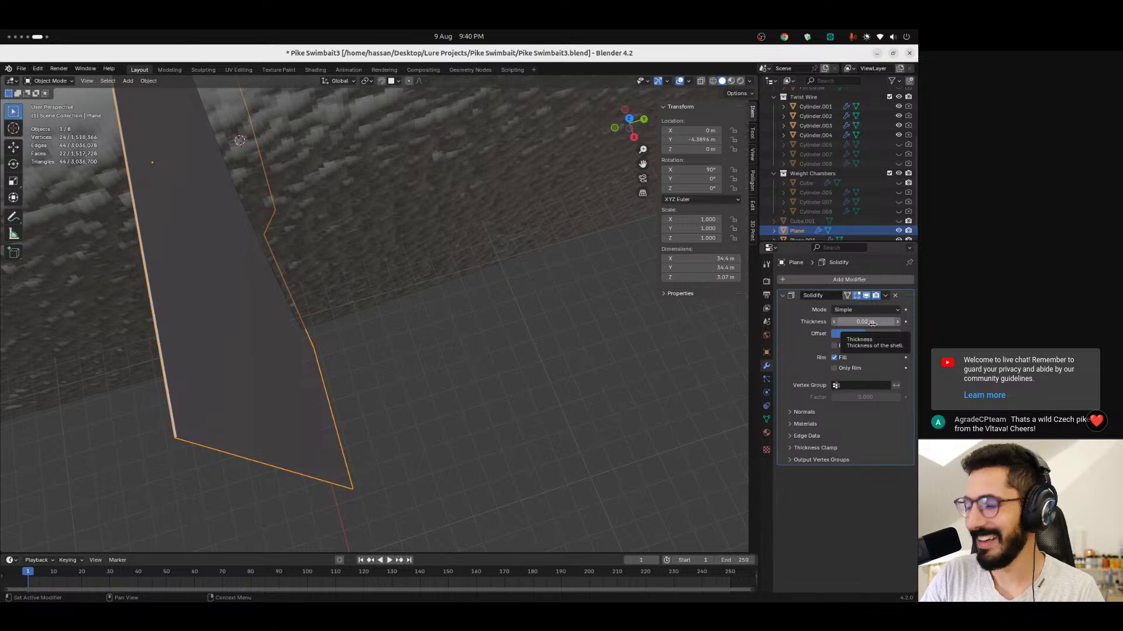
scroll(414, 386, "down", 9)
middle_click_drag(419, 392, 368, 365)
scroll(355, 313, "up", 2)
left_click(869, 321)
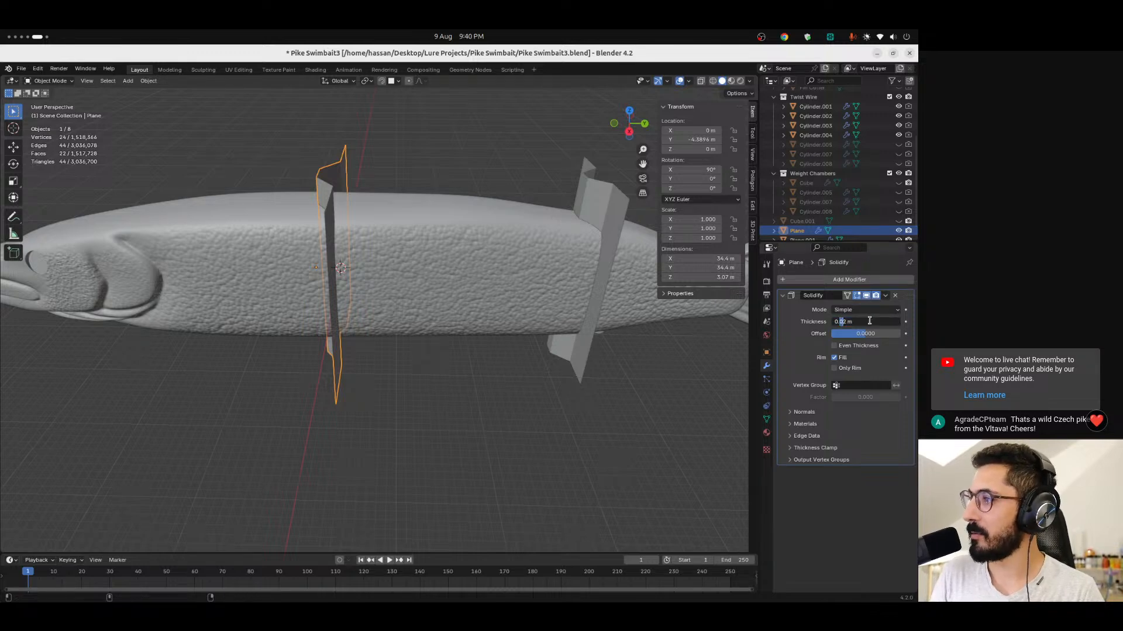
key("Return")
Set the Solidify thickness of the rear cutting plane to 0.2 m as well.
left_click(601, 205)
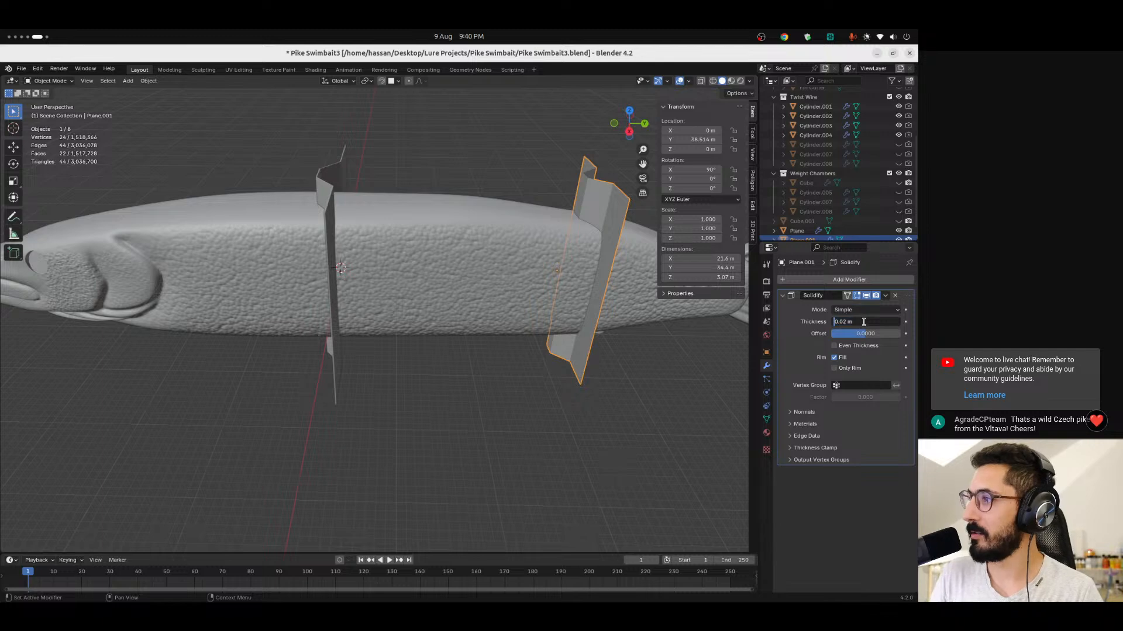
key("Delete")
key("Return")
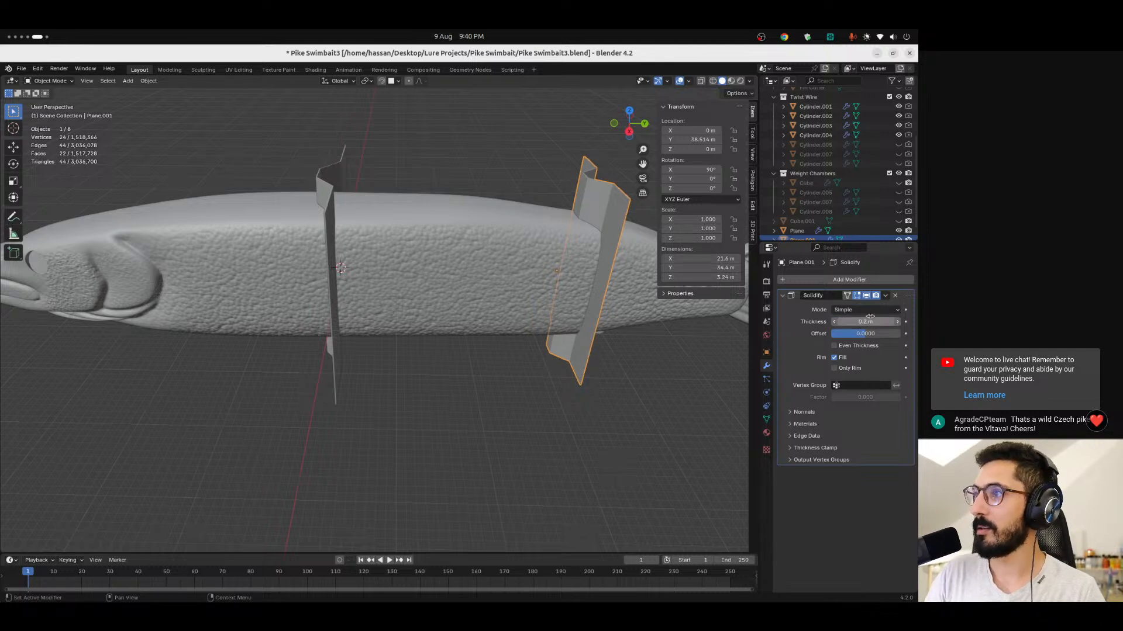
Select the front and rear cutting planes in turn and compare their Solidify thickness.
middle_click_drag(384, 404, 349, 382)
left_click(417, 369)
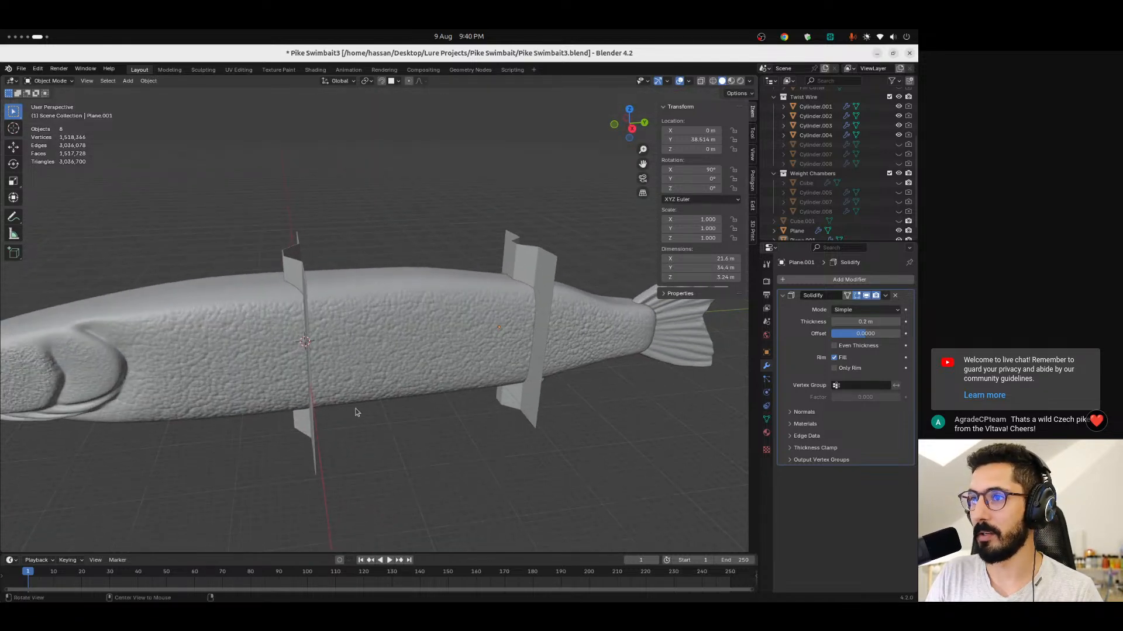
middle_click_drag(395, 422, 447, 407, "shift")
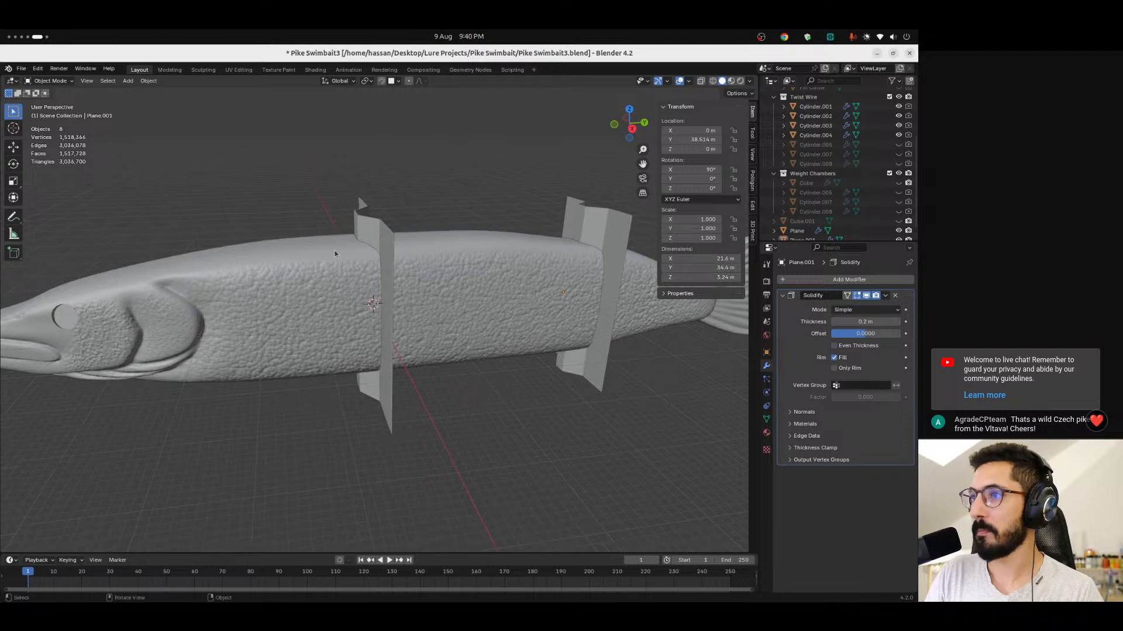
left_click(373, 235)
left_click(597, 225)
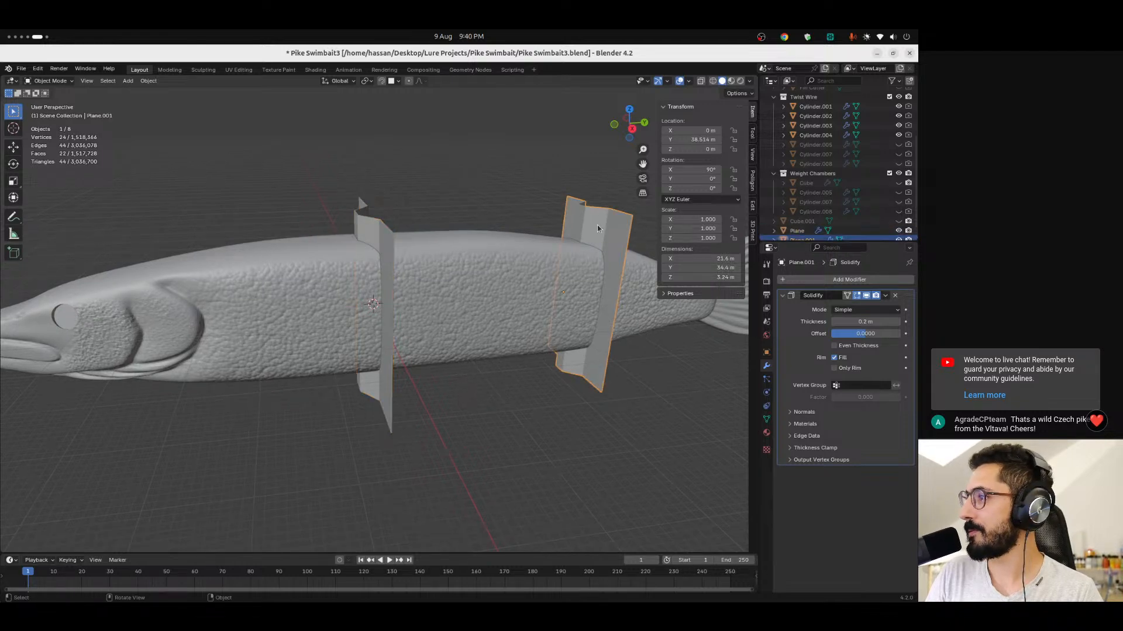
left_click(373, 242)
scroll(437, 334, "down", 4)
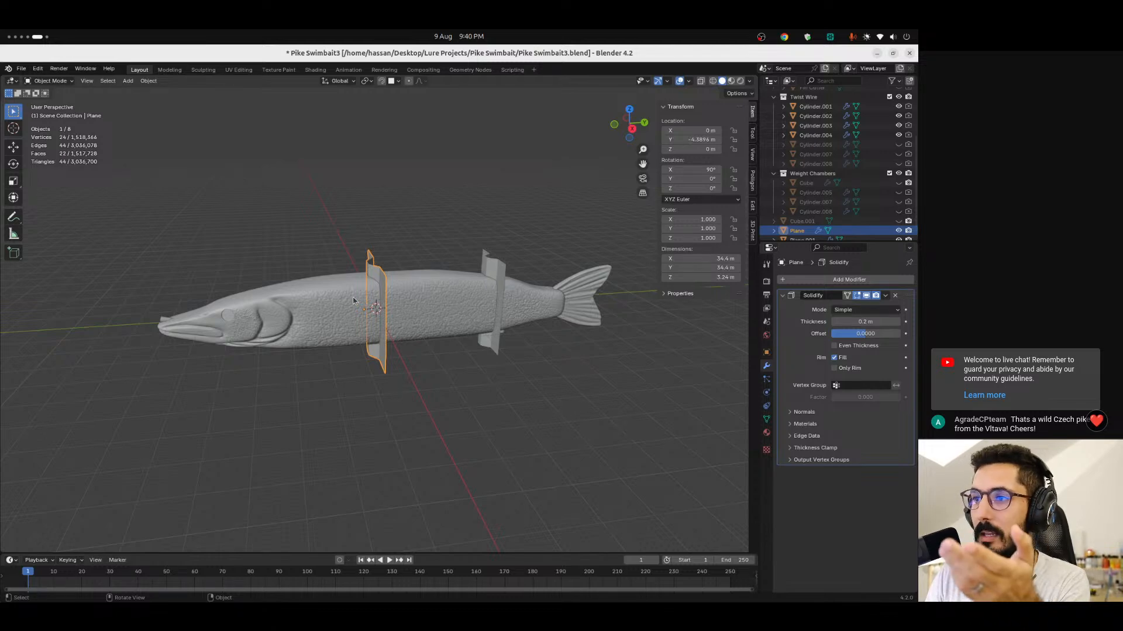
Examine the shape and placement of both cutting planes along the lure from the side and from above.
middle_click_drag(314, 305, 349, 285)
scroll(349, 282, "up", 5)
scroll(355, 250, "down", 6)
scroll(362, 294, "up", 2)
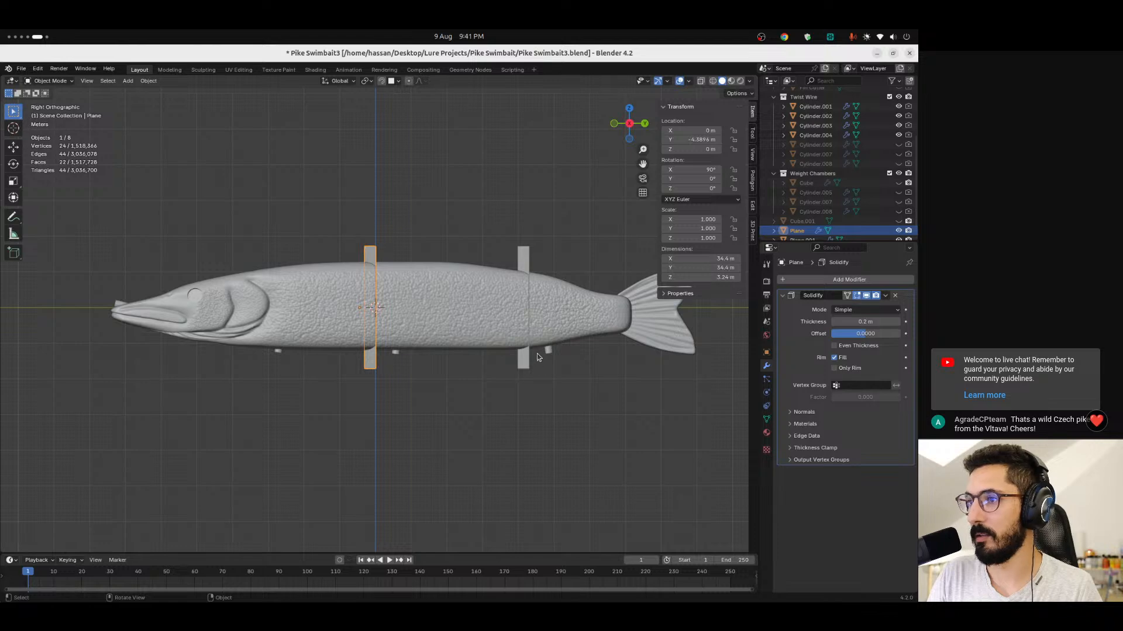
scroll(398, 394, "down", 2)
scroll(386, 351, "up", 5)
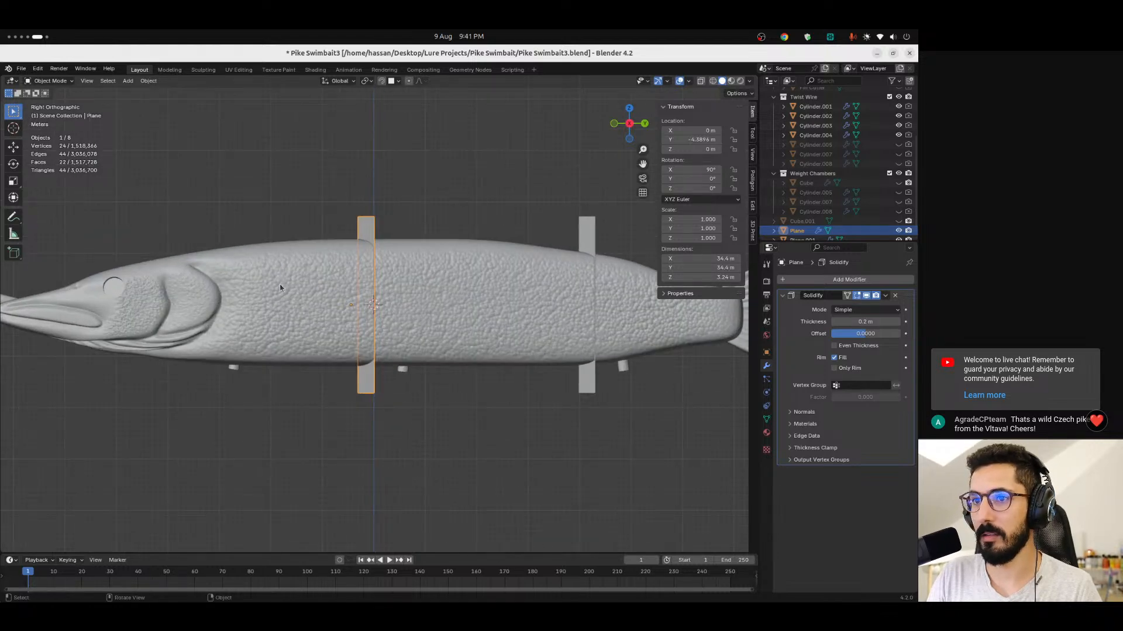
middle_click_drag(392, 254, 626, 132)
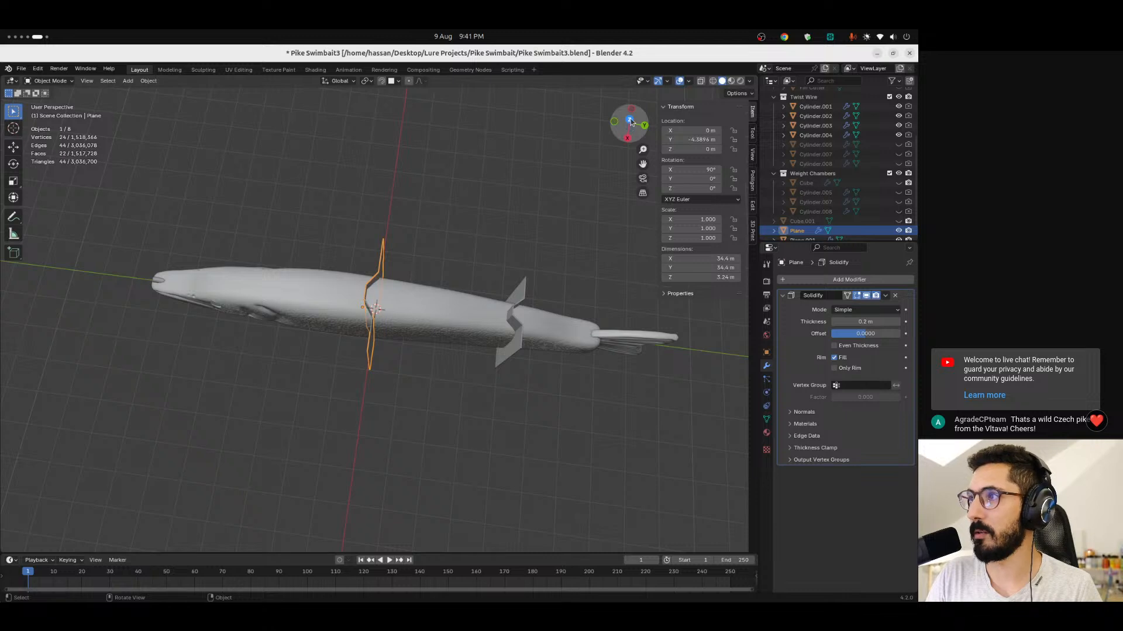
left_click(629, 120)
scroll(399, 208, "up", 5)
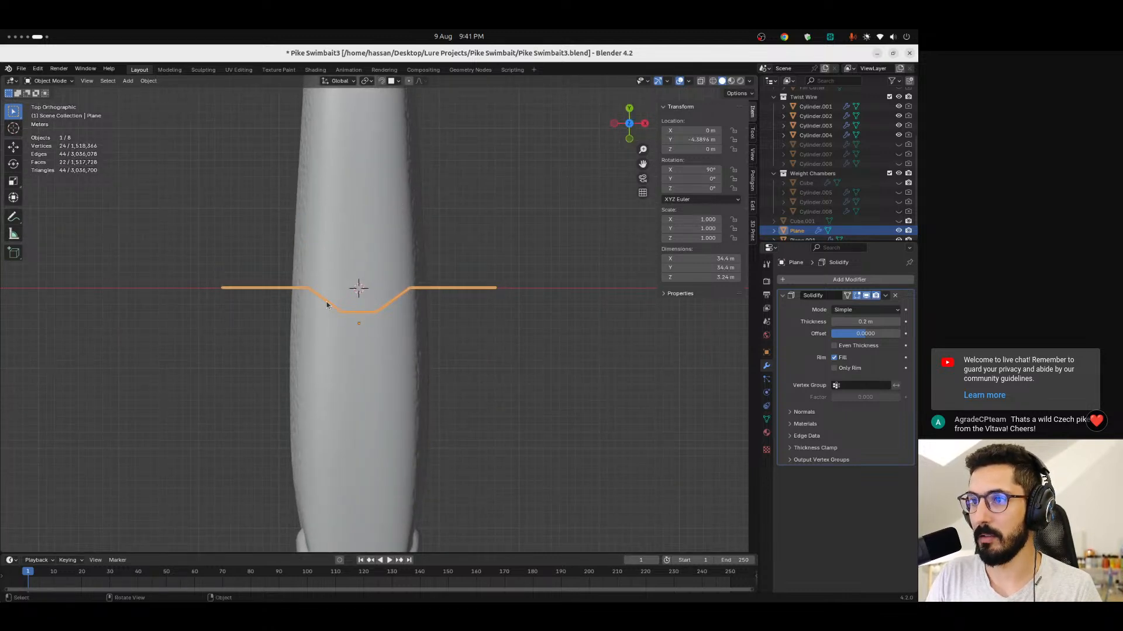
middle_click_drag(317, 129, 361, 432, "shift")
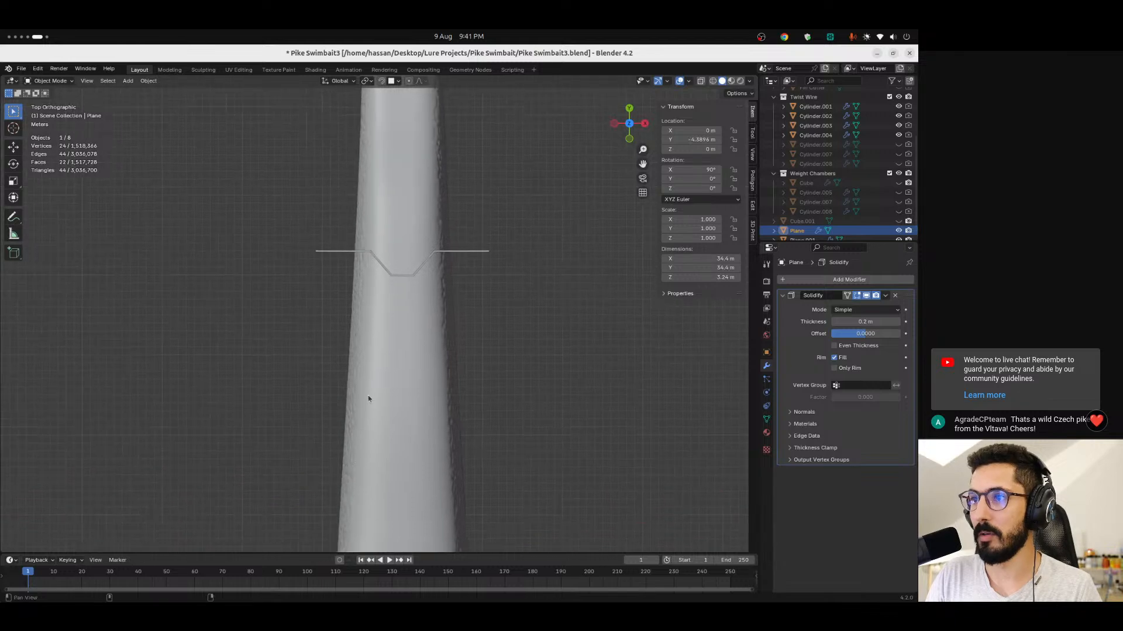
scroll(415, 249, "up", 2)
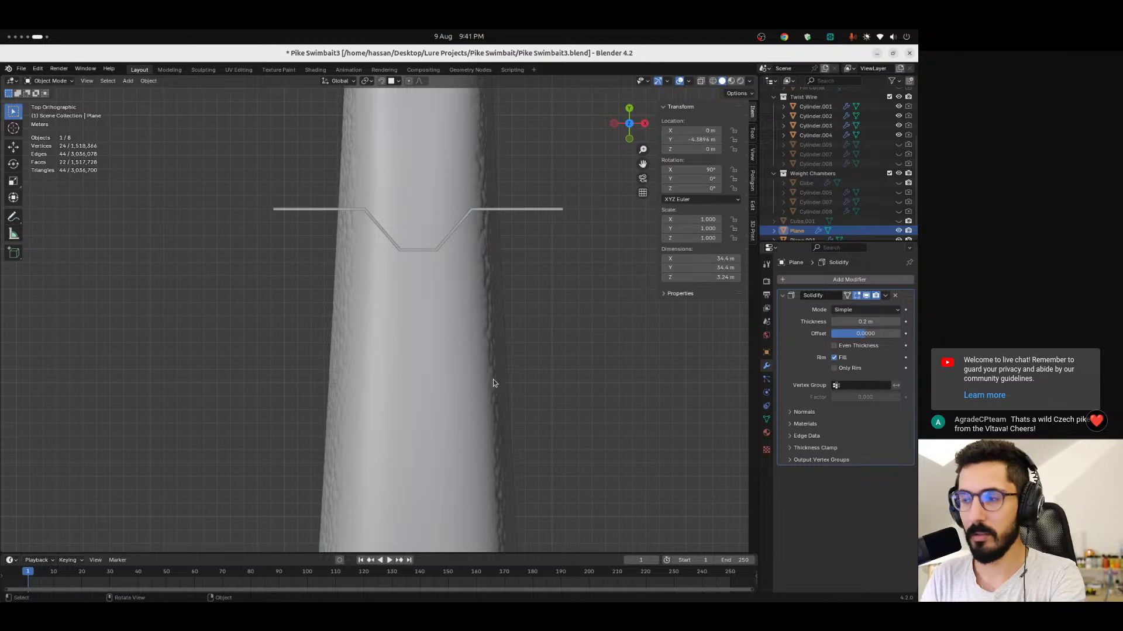
middle_click_drag(538, 263, 386, 362, "ctrl")
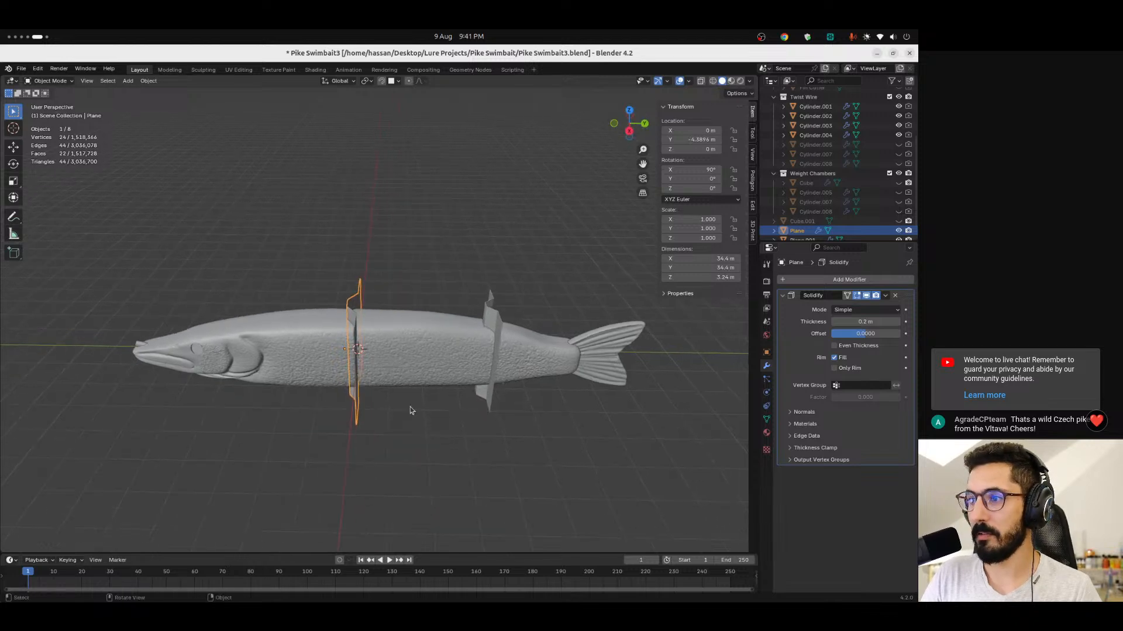
left_click(629, 132)
middle_click_drag(522, 251, 368, 348, "ctrl")
middle_click_drag(315, 409, 381, 405, "shift")
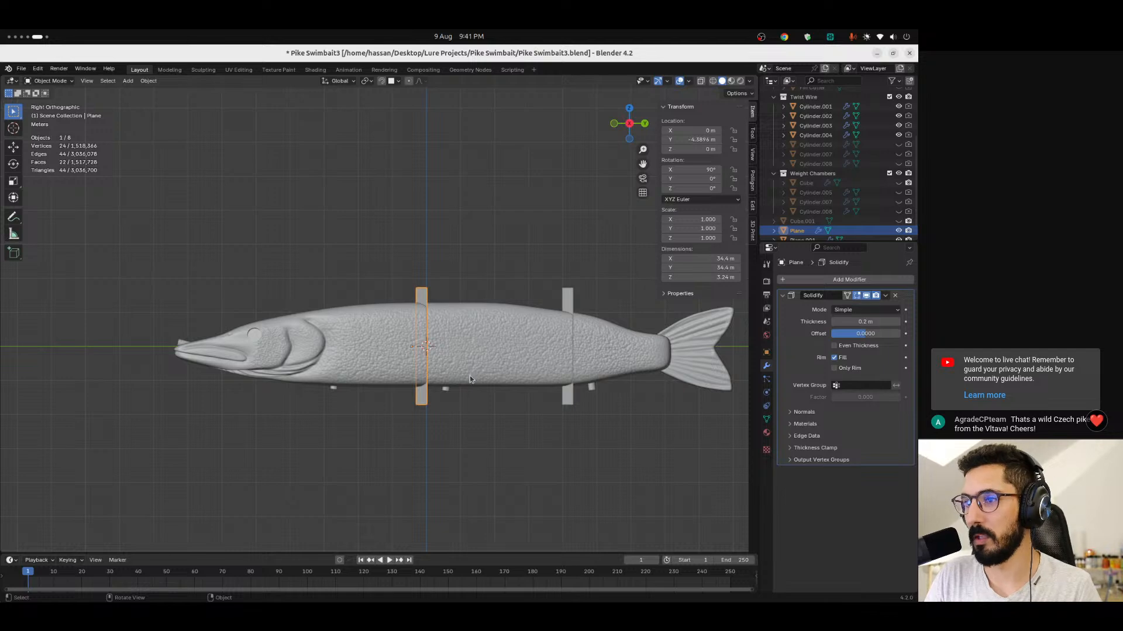
Show the lure in X-ray and nudge Cylinder.003 by about 0.2 m in Y and 0.4 m upward.
scroll(439, 431, "up", 4)
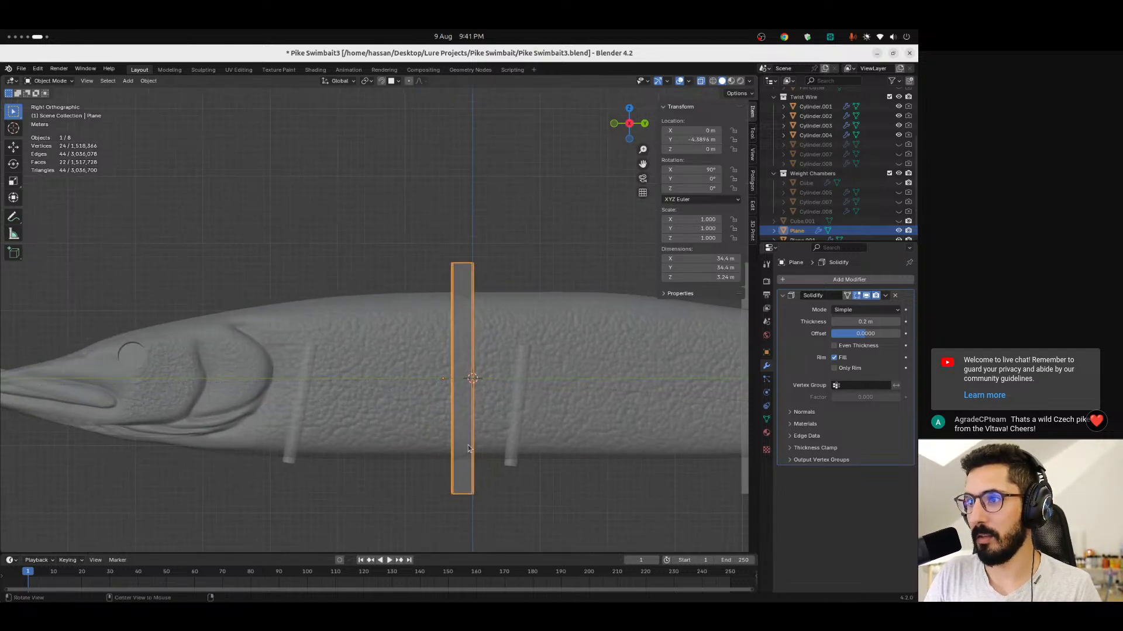
middle_click_drag(428, 451, 151, 416, "shift")
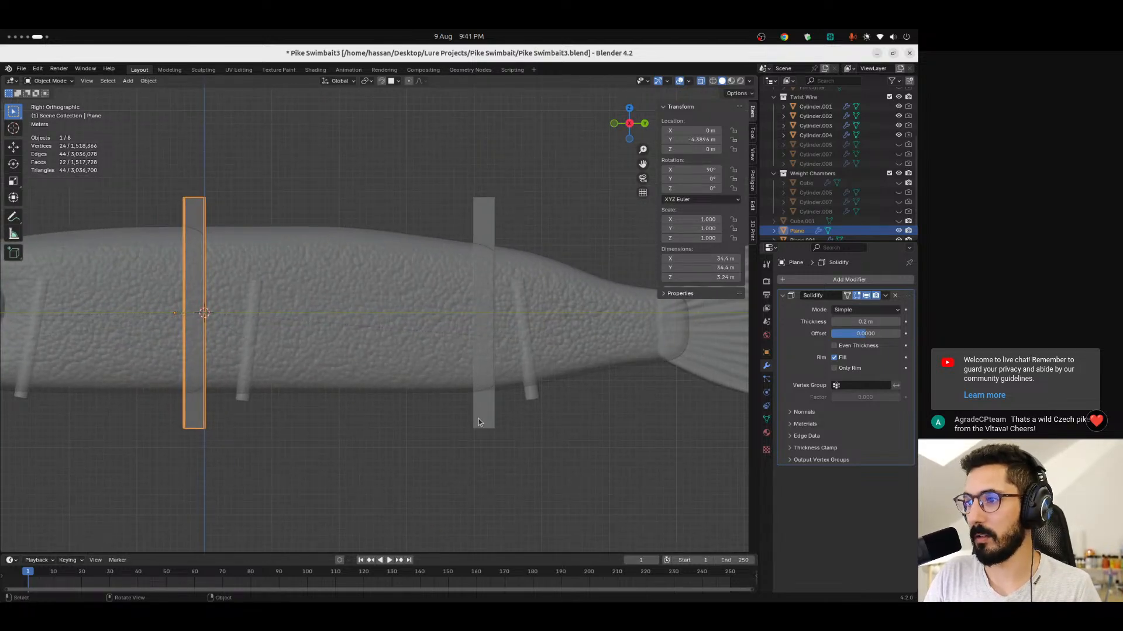
scroll(349, 451, "down", 3)
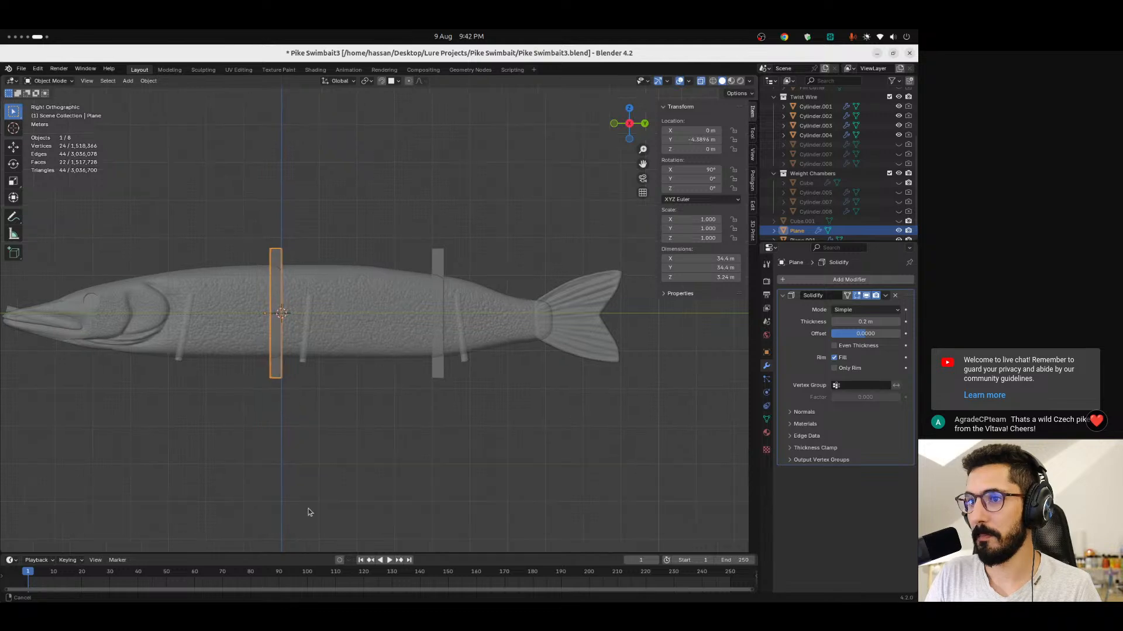
scroll(310, 456, "up", 4)
scroll(314, 388, "down", 3)
middle_click_drag(298, 466, 386, 433, "shift")
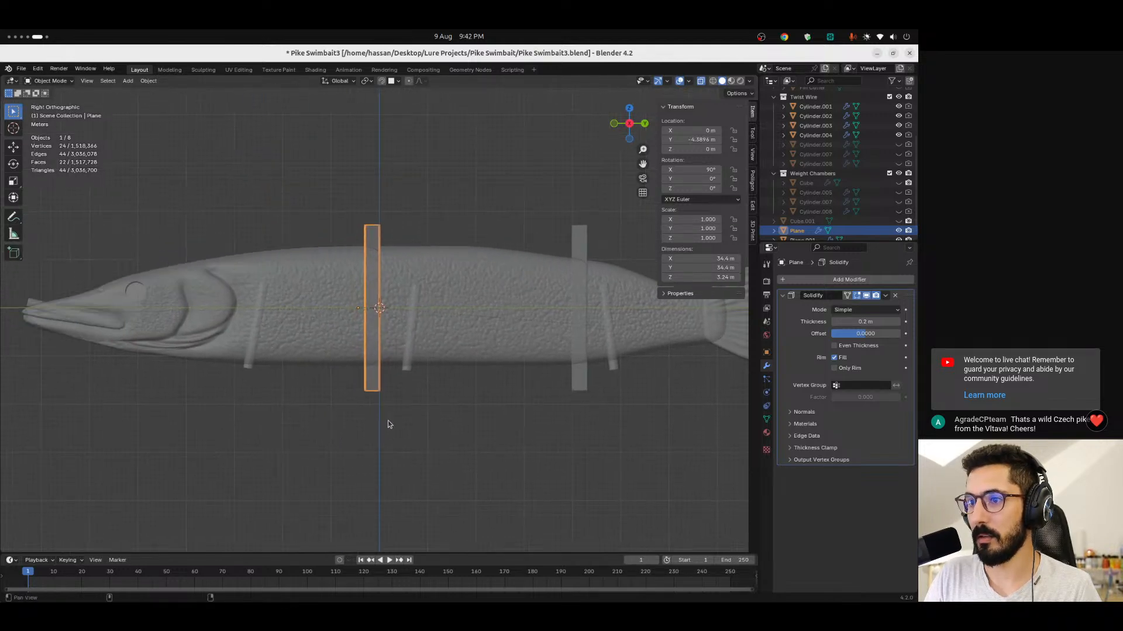
left_click(408, 368)
key("g")
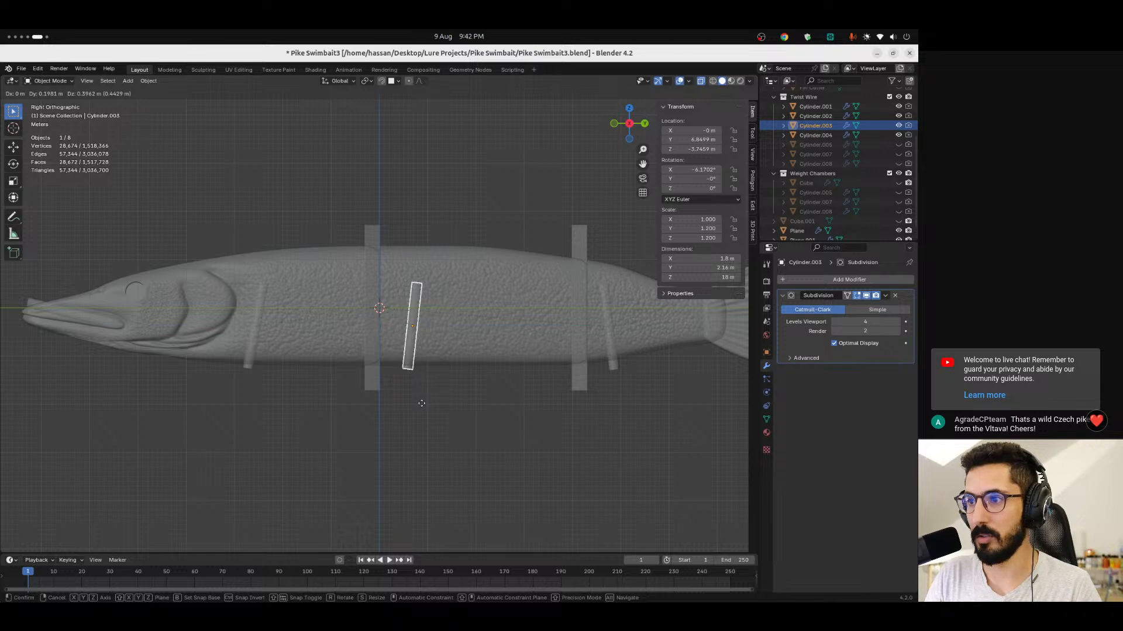
left_click(422, 403)
left_click(298, 409)
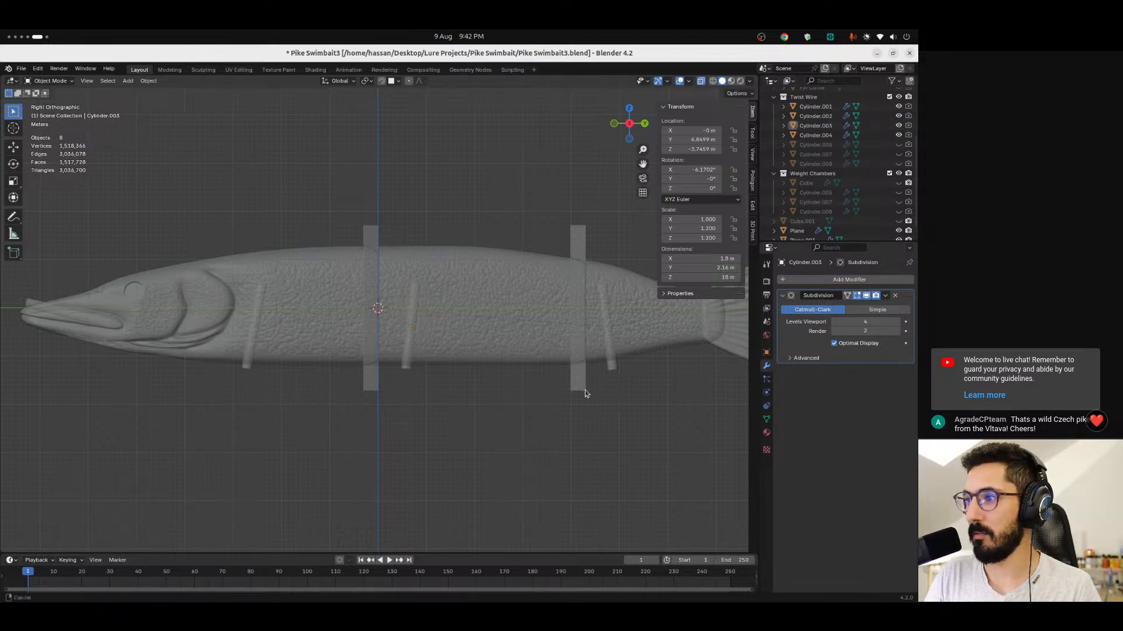
Move Cylinder.004 further toward the tail by about 3.6 m in Y and 0.75 m upward.
middle_click_drag(598, 387, 376, 387, "shift")
left_click(393, 387)
left_click(392, 389)
scroll(410, 394, "up", 3)
key("g")
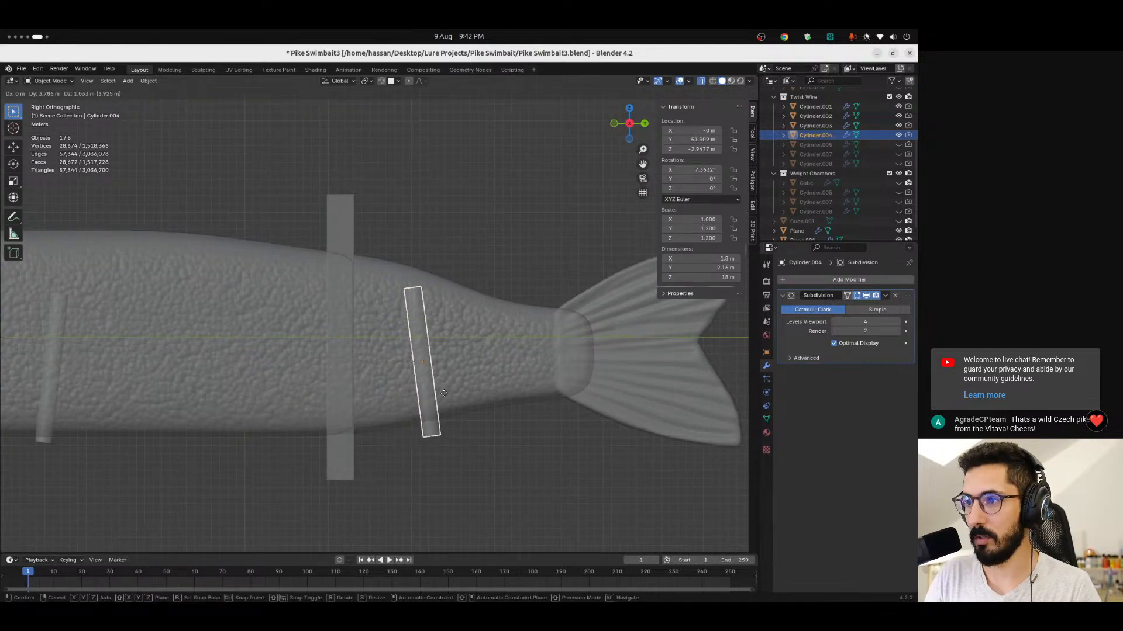
left_click(442, 416)
Rotate Cylinder.004 by -13.2° in the side view and reposition it at about Y 52.17 m, Z -1.80 m.
key("r")
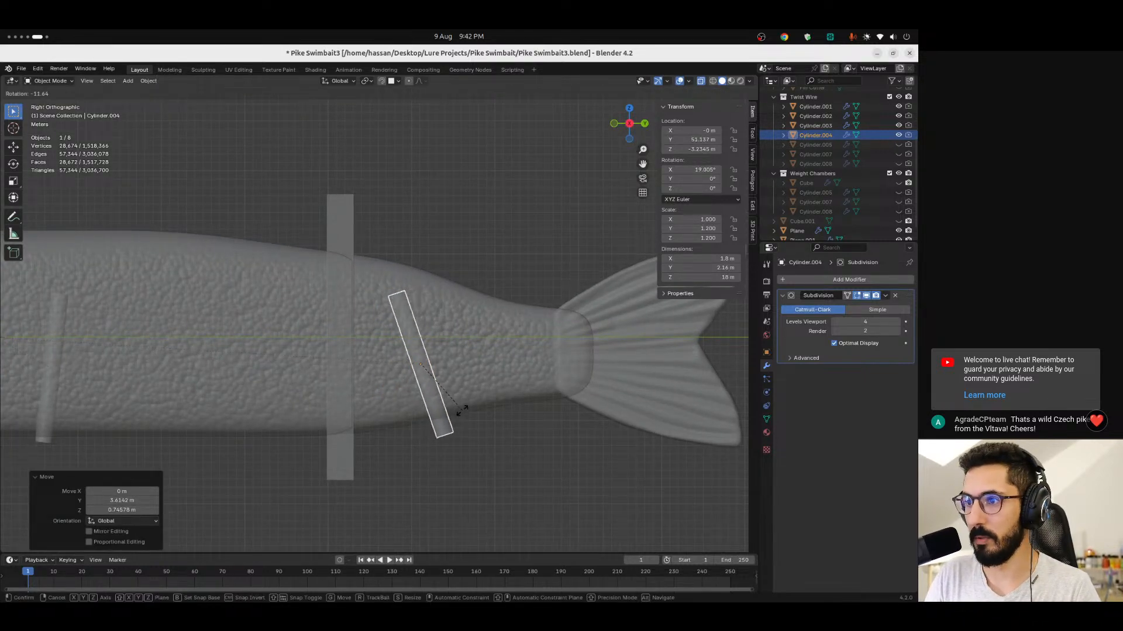
left_click(461, 412)
key("g")
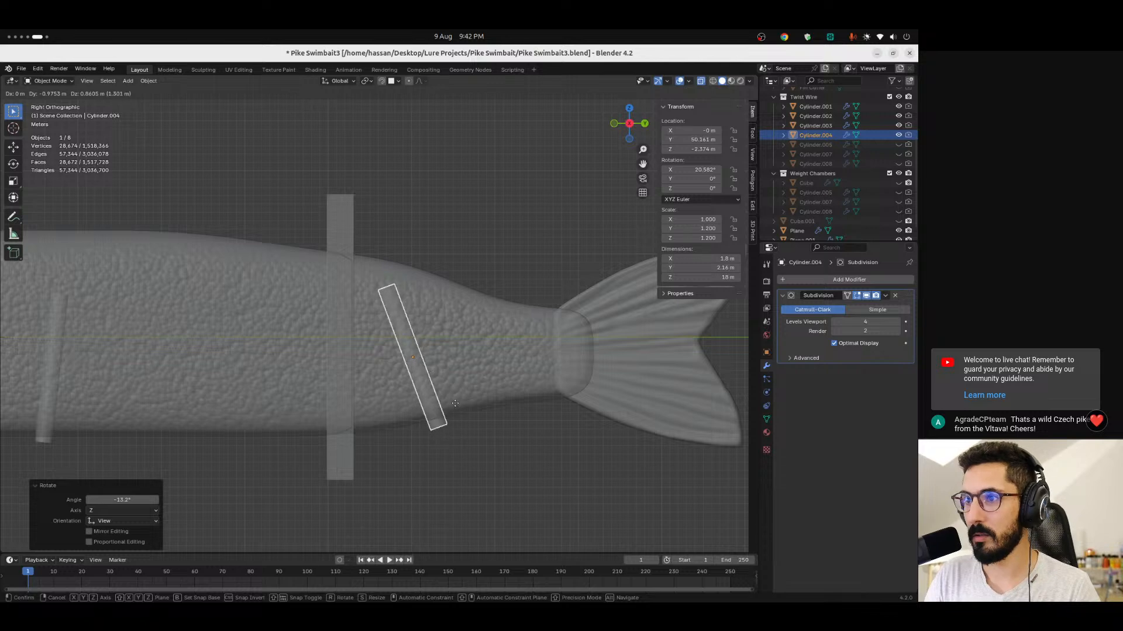
left_click(455, 399)
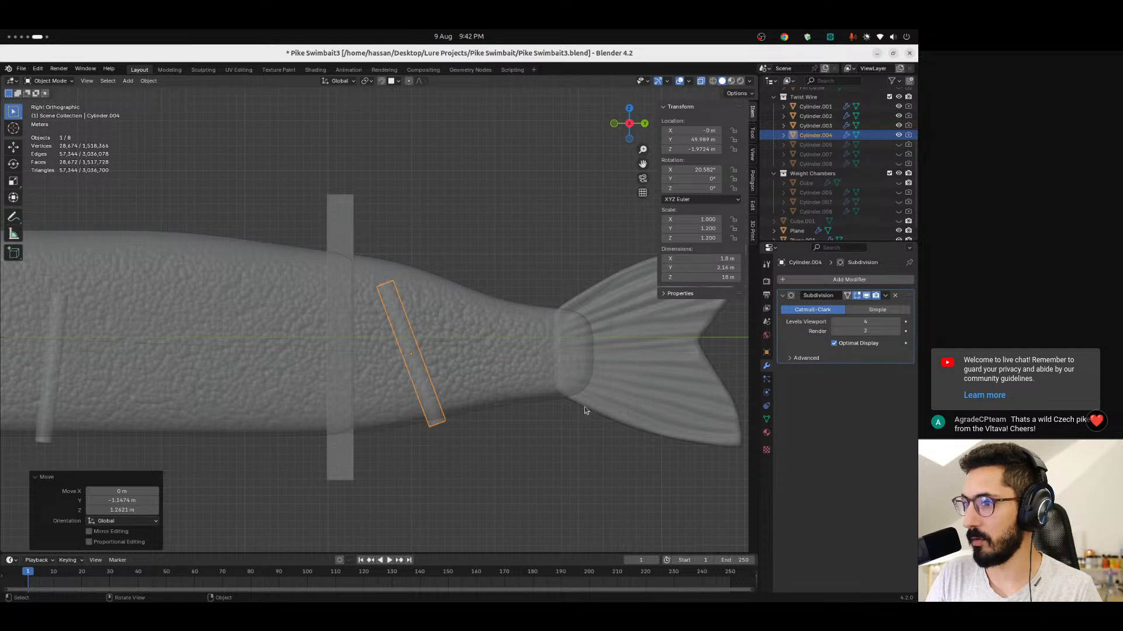
key("g")
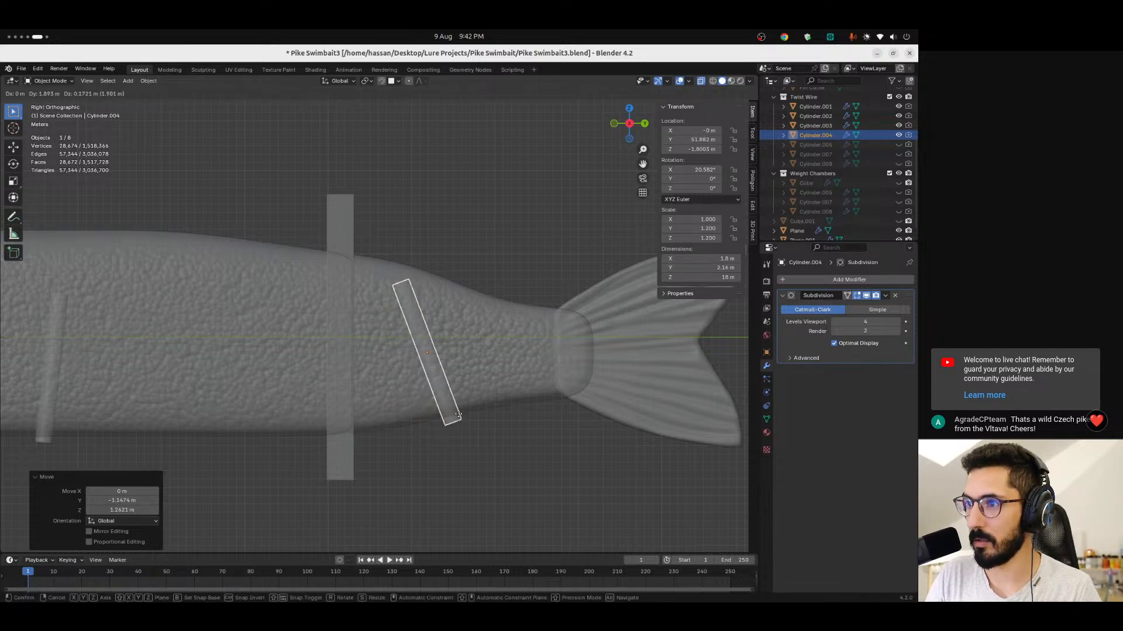
left_click(460, 418)
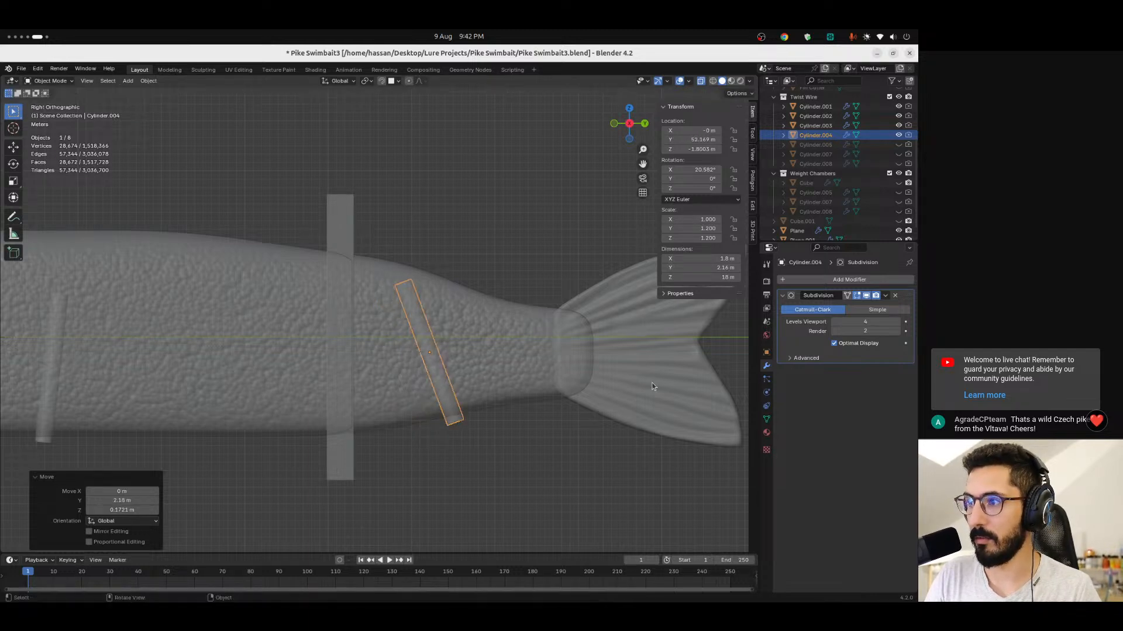
Examine the tail-section twist wire hole and the spacing of the other holes in solid and X-ray display.
scroll(486, 448, "down", 3)
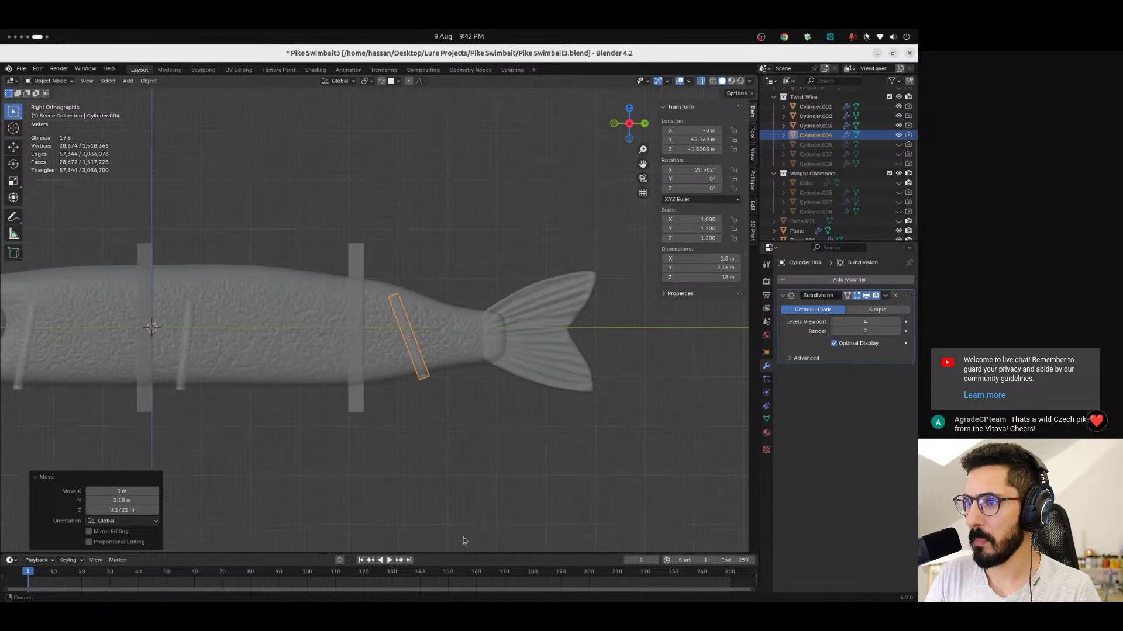
scroll(459, 432, "up", 2)
key("alt+z")
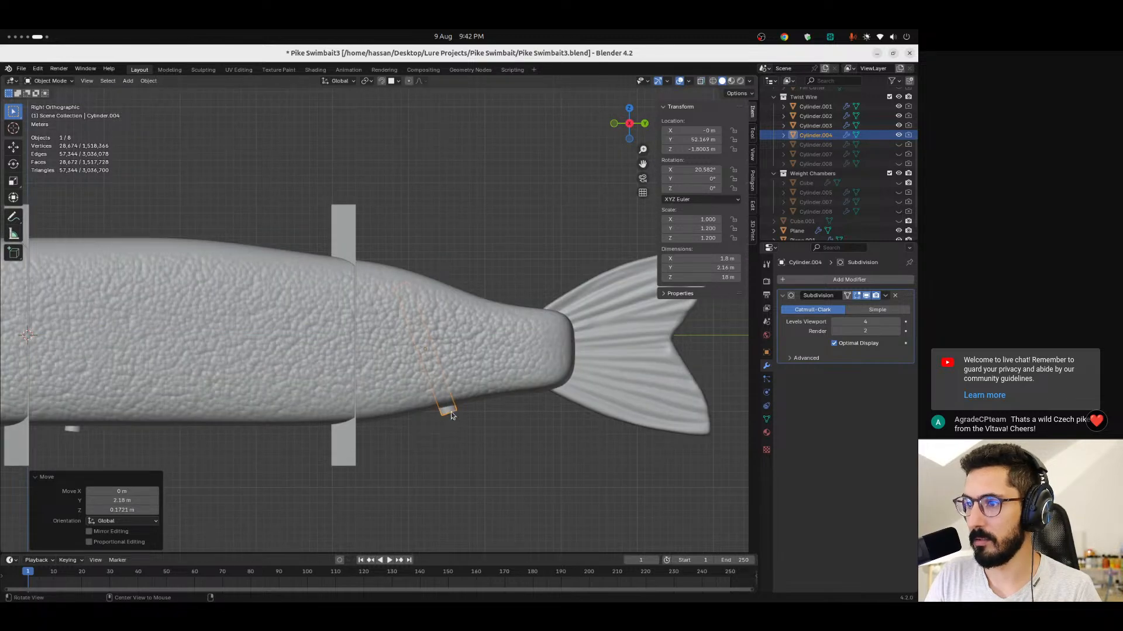
scroll(423, 432, "down", 4)
middle_click_drag(261, 449, 463, 423, "shift")
key("alt+z")
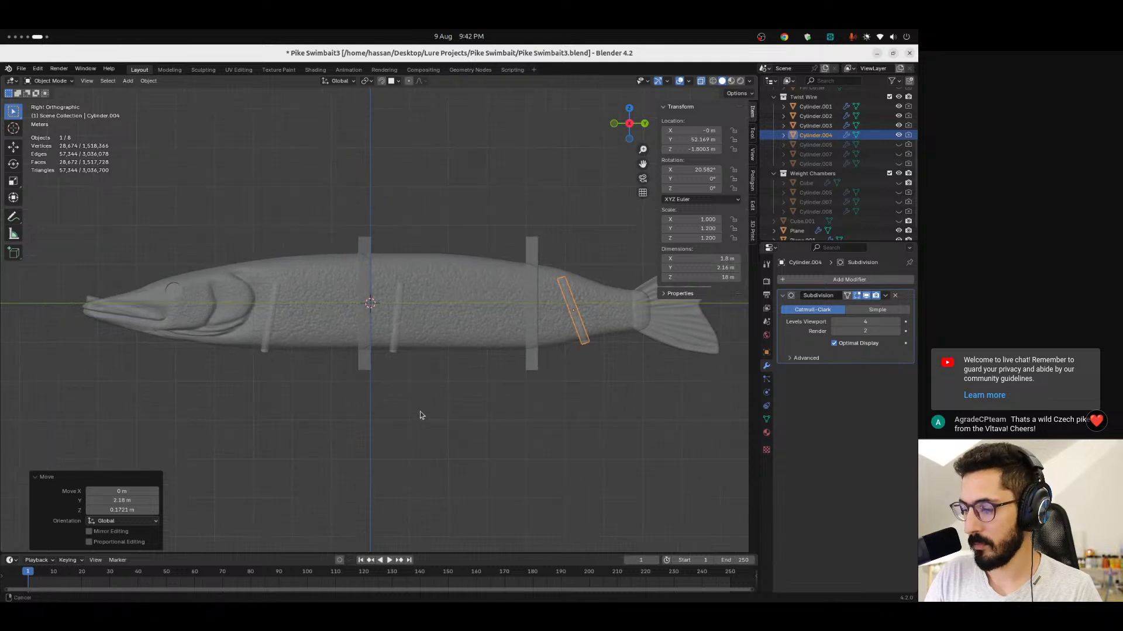
scroll(428, 349, "up", 2)
scroll(432, 328, "up", 3)
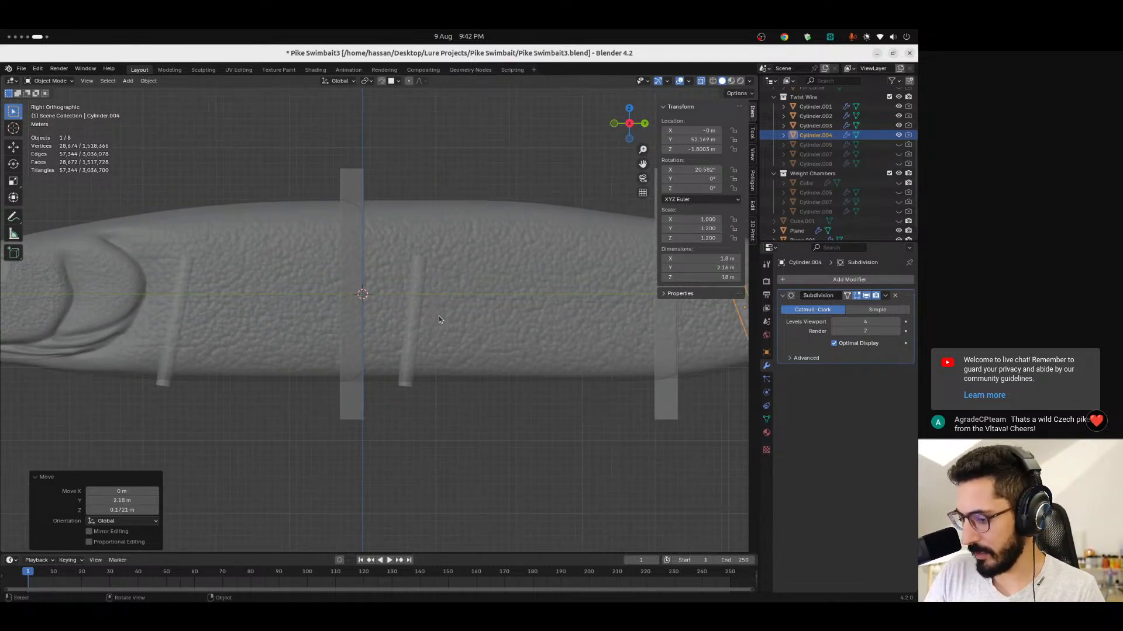
Move the mid-body twist wire hole Cylinder.003 toward the tail by about 2.88 m in Y and 0.22 m upward.
middle_click_drag(442, 318, 414, 428, "ctrl")
mouse_move(482, 401)
middle_mouse_down("shift")
mouse_move(255, 394)
mouse_move(470, 401)
middle_mouse_up("shift")
left_click(388, 370)
scroll(374, 404, "down", 1)
scroll(366, 383, "up", 2)
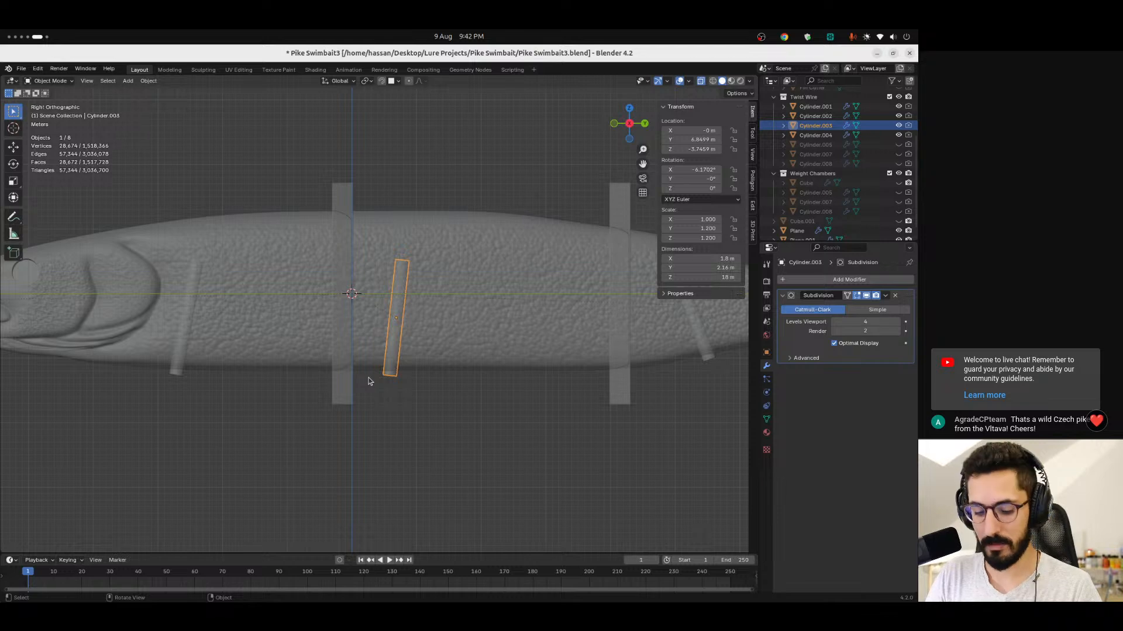
key("g")
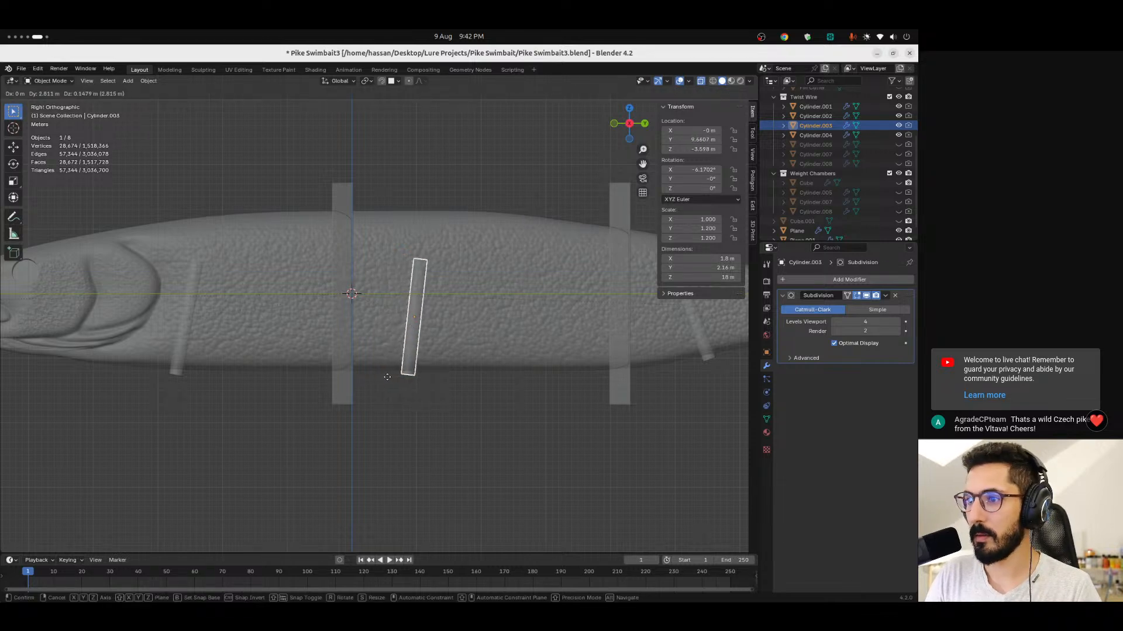
left_click(391, 380)
middle_click_drag(409, 389, 427, 473, "ctrl")
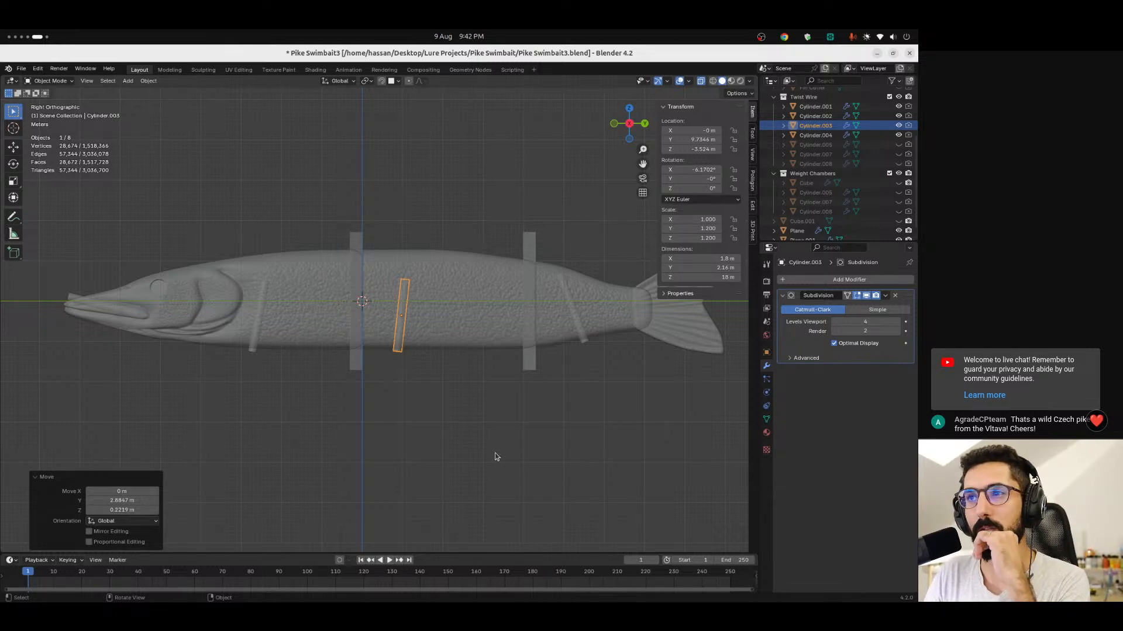
Nudge the twist wire hole Cylinder.002 behind the gill by about -0.29 m in Y and 0.38 m upward.
left_click(257, 363)
middle_click_drag(255, 370, 244, 325, "ctrl")
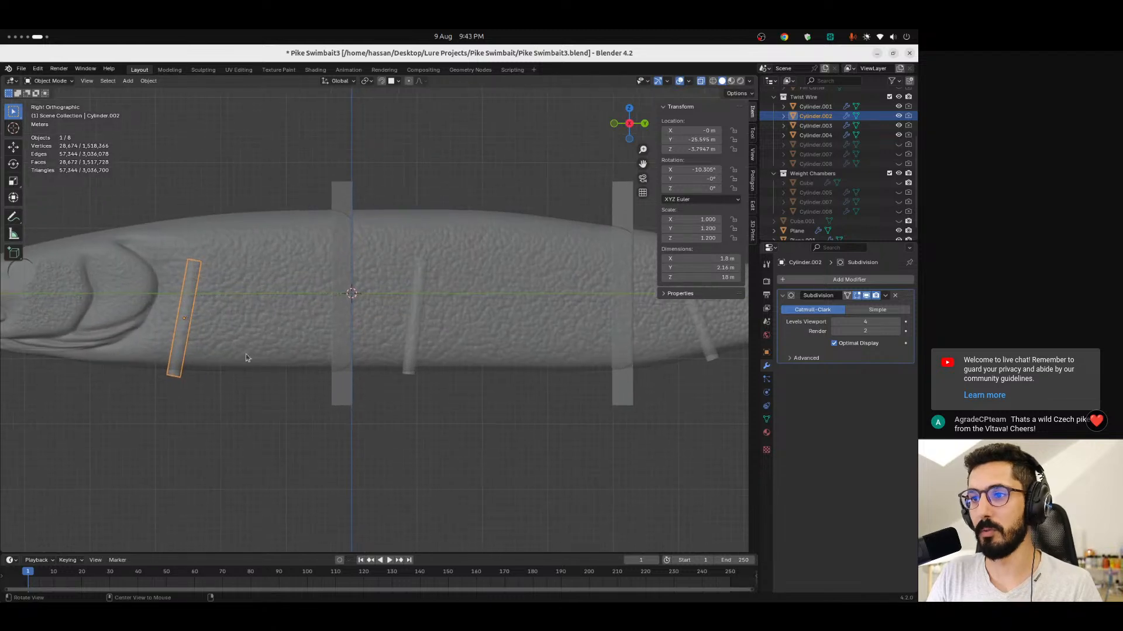
middle_click_drag(199, 391, 418, 331, "shift")
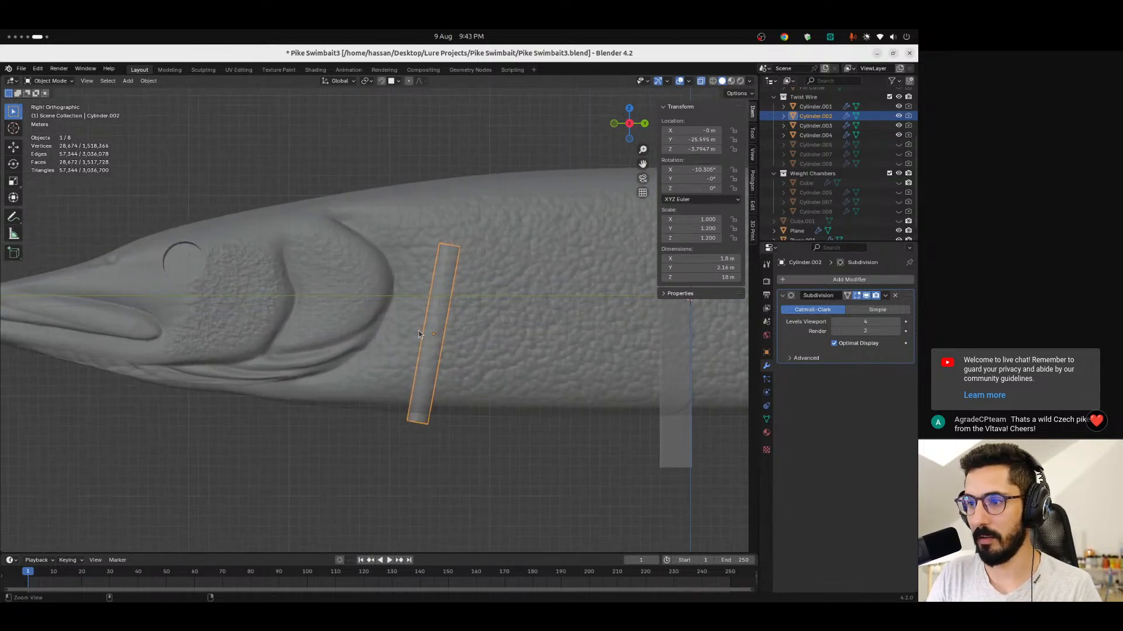
key("g")
left_click(426, 389)
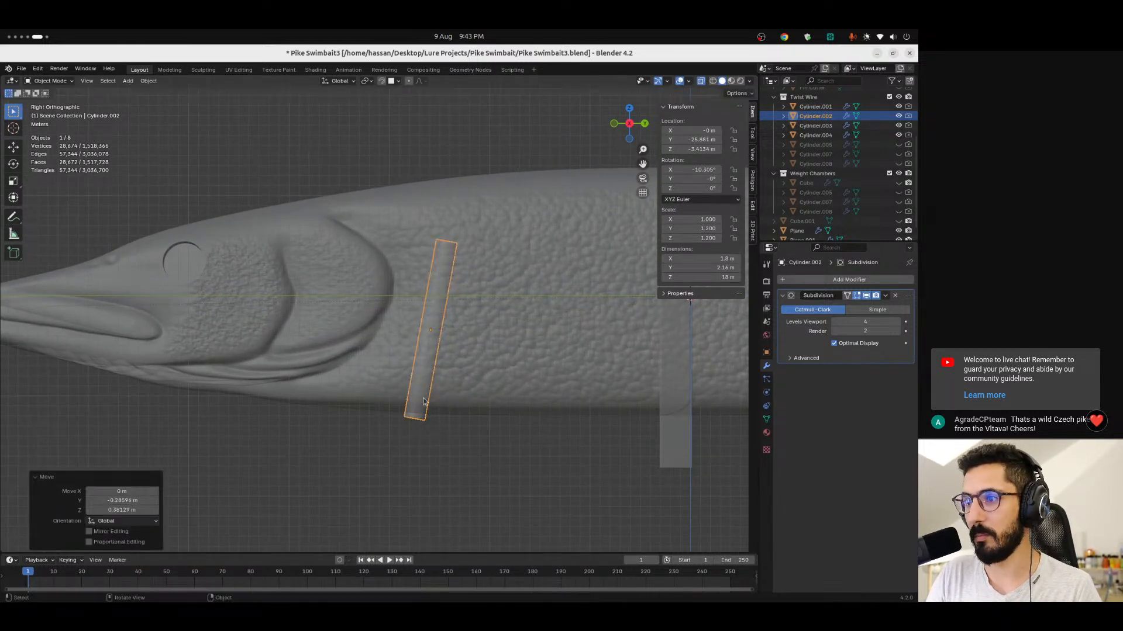
left_click(409, 443)
Examine how far the belly twist wire holes protrude along the whole lure in solid and X-ray display.
middle_click_drag(327, 423, 363, 478, "ctrl")
middle_click_drag(476, 398, 496, 453, "shift")
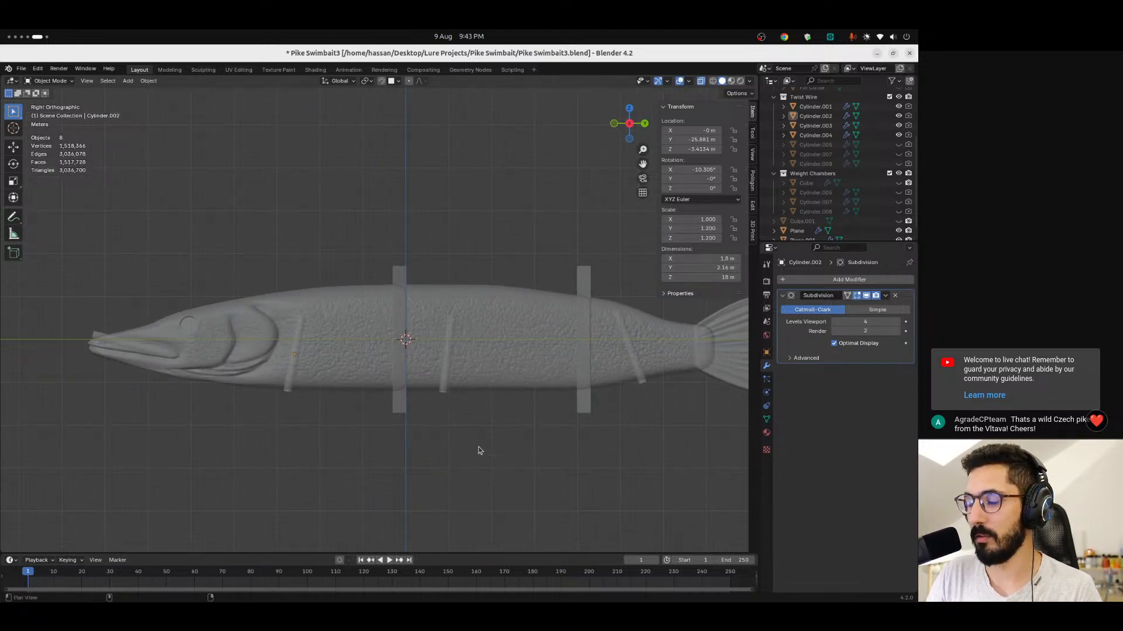
key("alt+z")
middle_click_drag(466, 450, 312, 421)
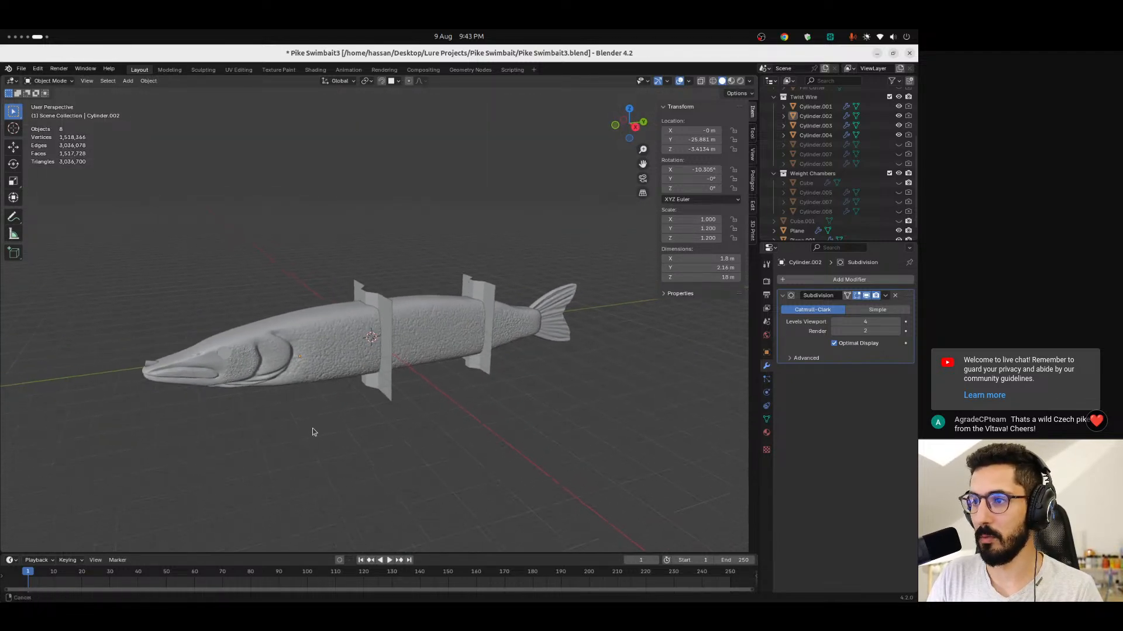
scroll(303, 350, "up", 2)
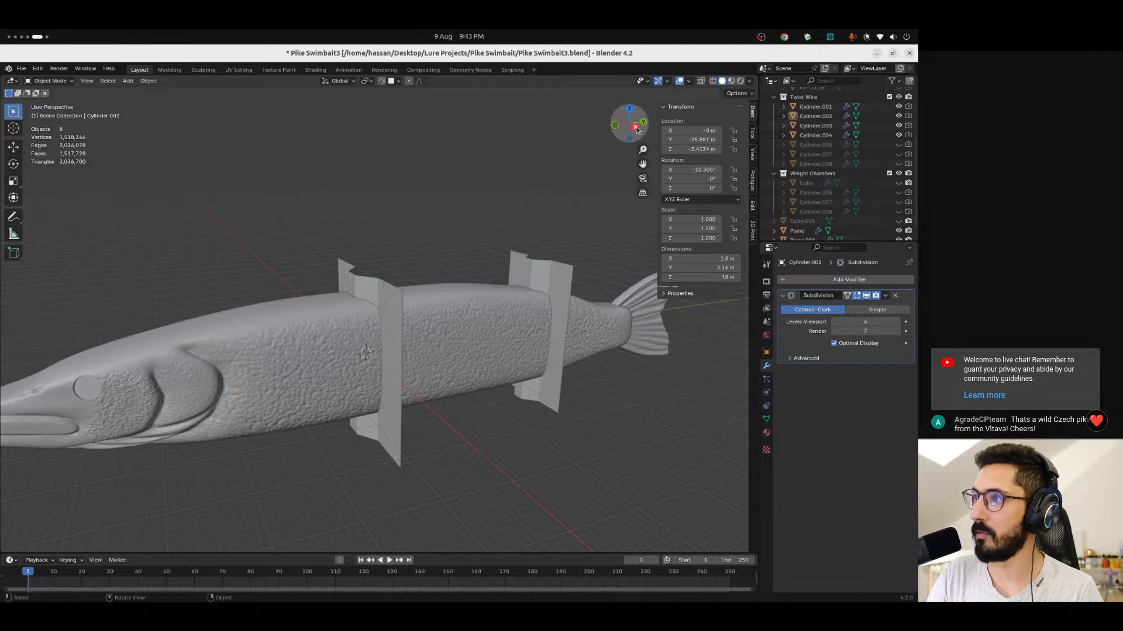
left_click(636, 129)
middle_click_drag(254, 422, 293, 373, "shift")
key("alt+z")
key("alt+z")
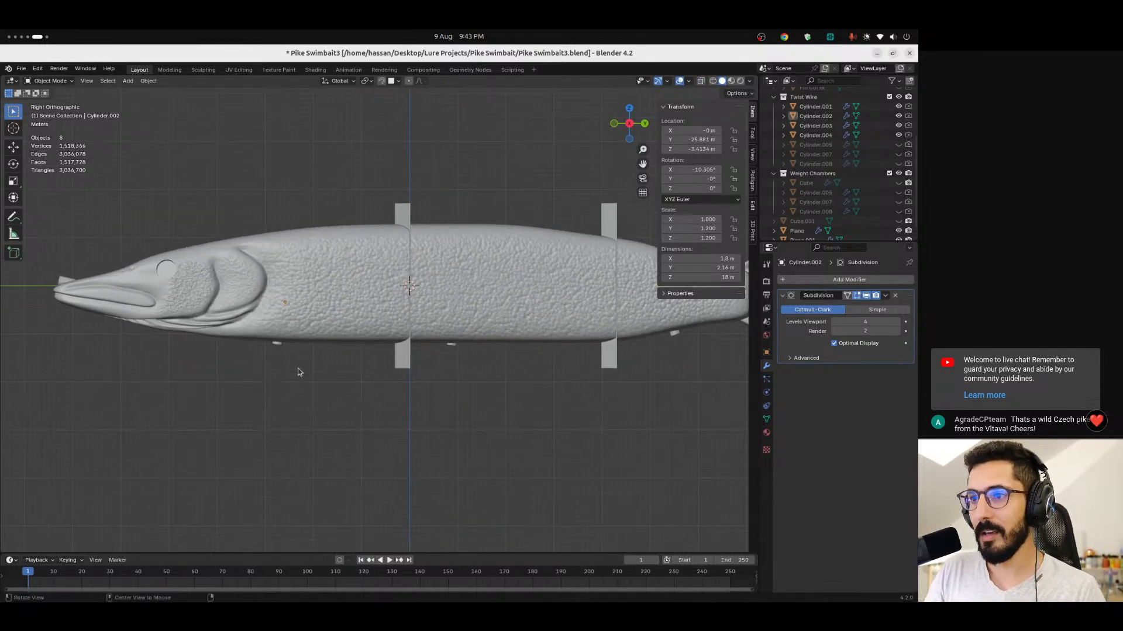
key("alt+z")
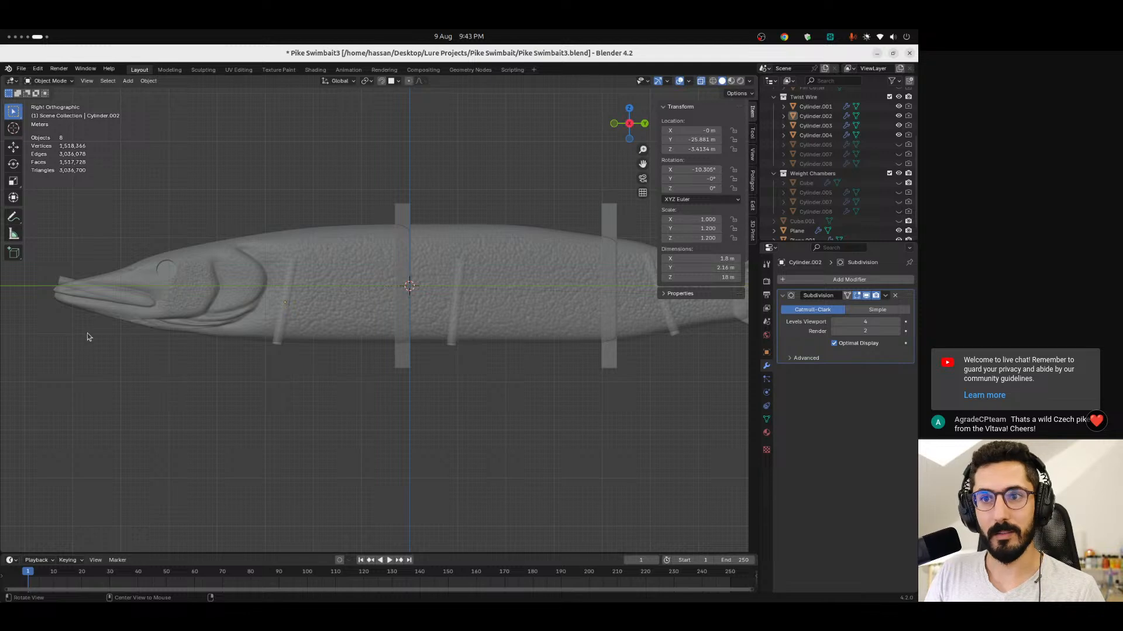
Examine the nose and its twist wire hole up close, in perspective and from the side in X-ray.
middle_click_drag(117, 313, 383, 332)
scroll(381, 271, "up", 3)
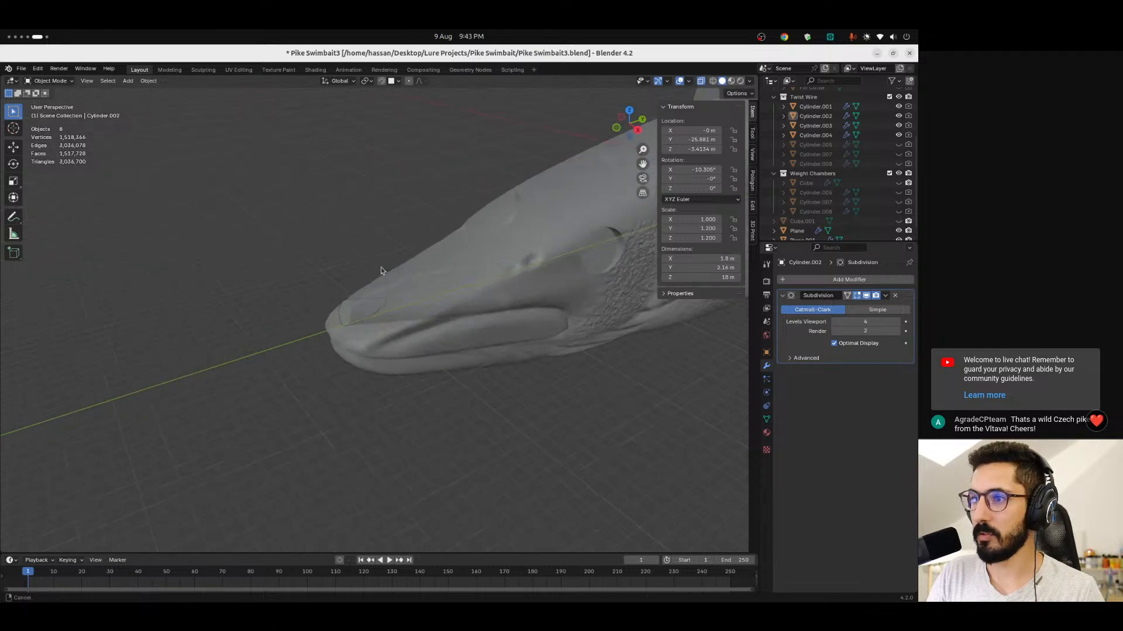
left_click(642, 130)
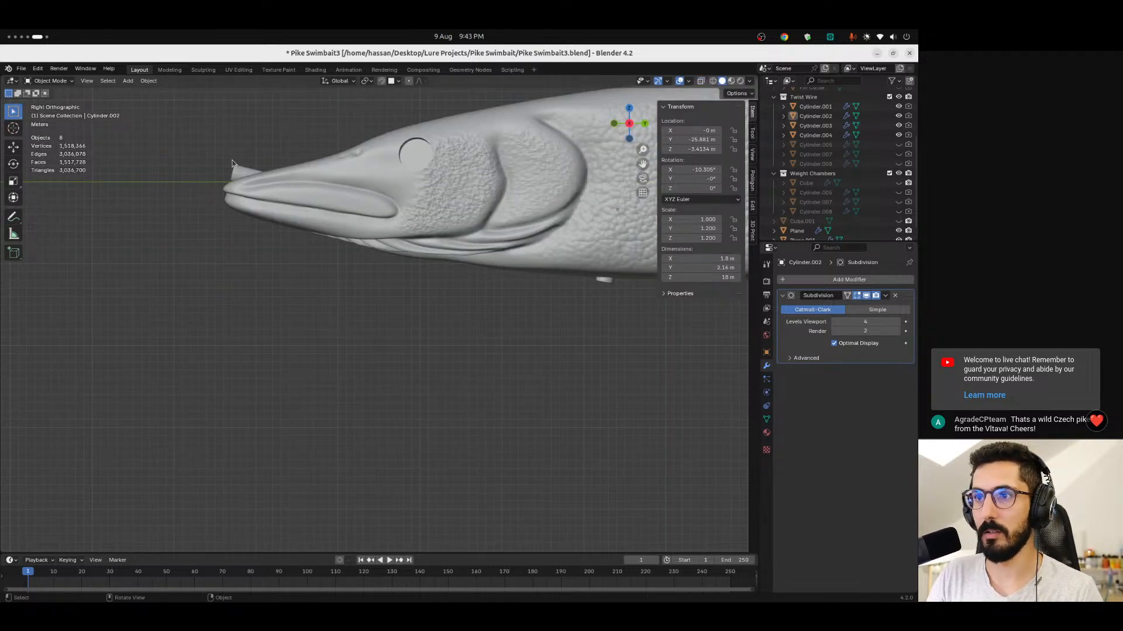
key("alt+z")
scroll(275, 248, "down", 1)
scroll(261, 182, "up", 4)
mouse_move(258, 156)
middle_mouse_down("shift")
mouse_move(314, 312)
mouse_move(369, 335)
middle_mouse_up("shift")
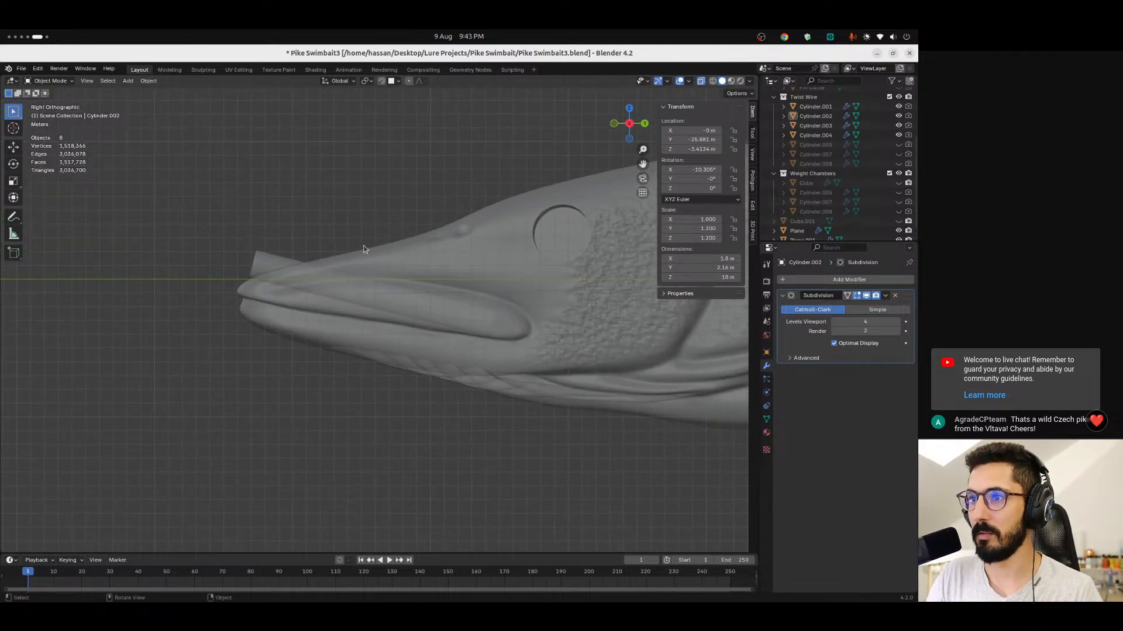
Try to move the nose twist wire hole Cylinder.001 toward the tail and upward in the side view.
left_click(274, 266)
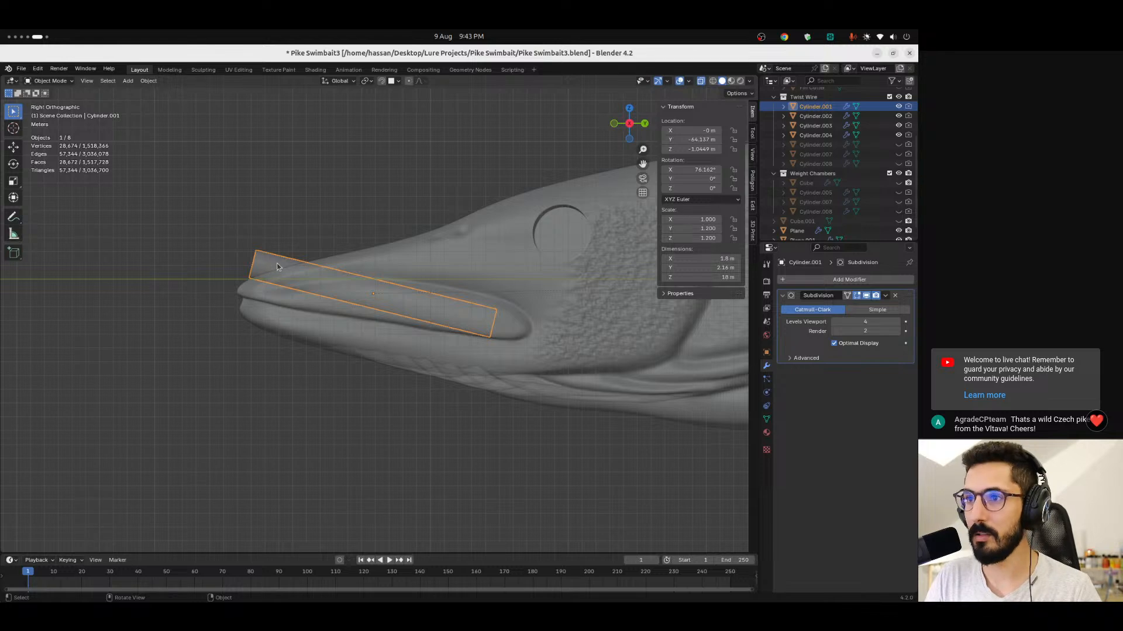
key("g")
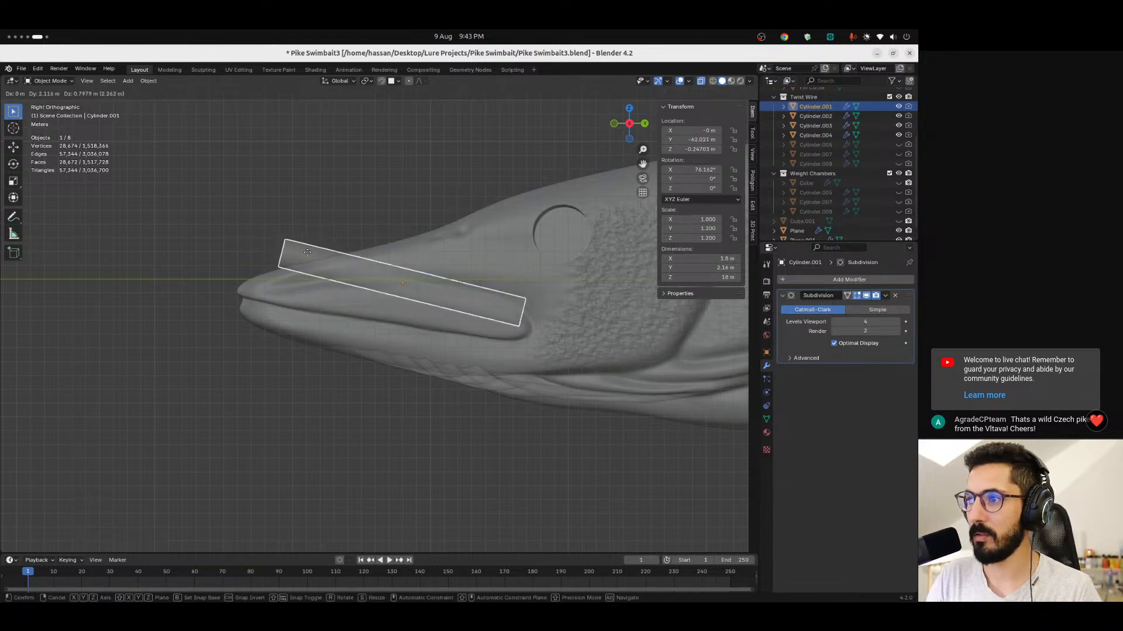
left_click(277, 263)
left_click(227, 330)
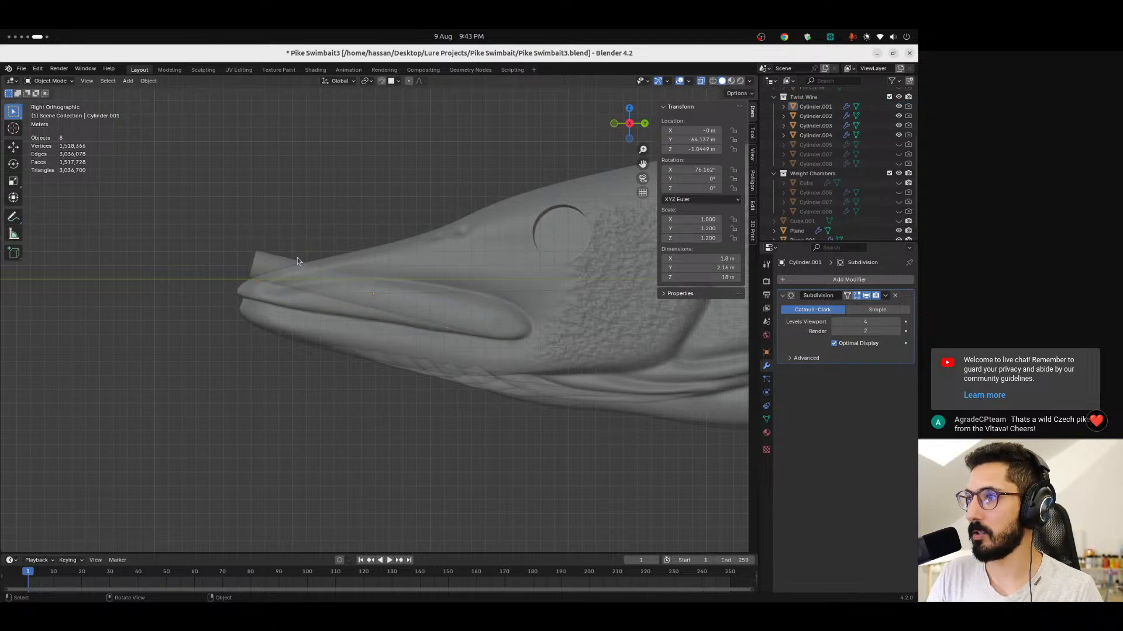
Unhide the Cube and the three cylinders in the Weight Chambers collection, leaving Cube.001 hidden.
middle_click_drag(366, 223, 349, 269, "ctrl")
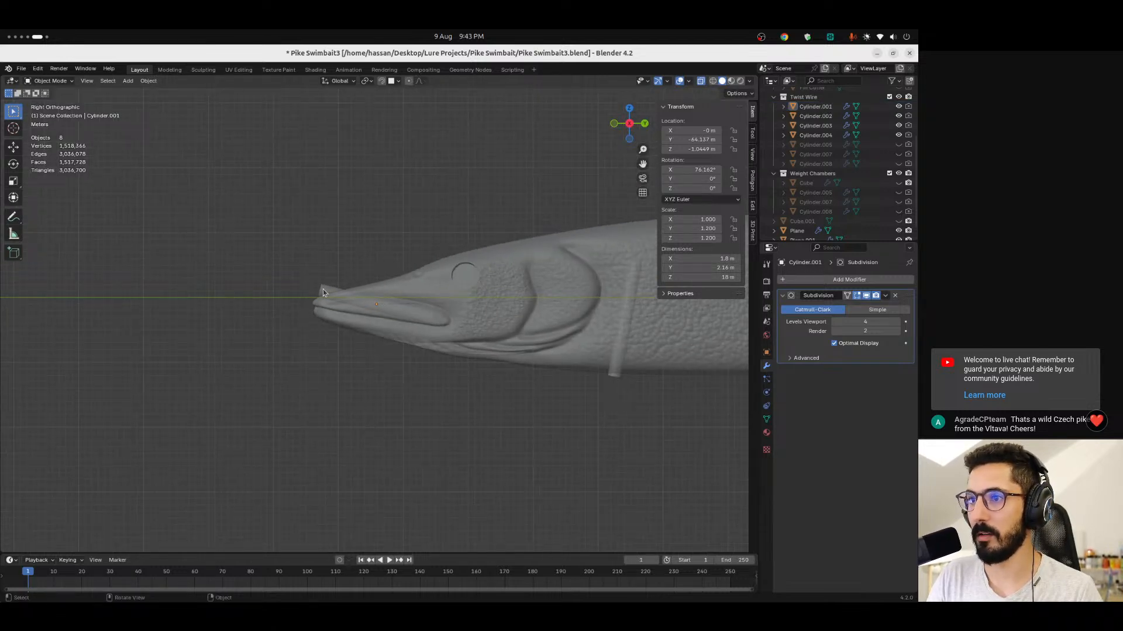
middle_click_drag(287, 366, 130, 379, "shift")
middle_click_drag(11, 374, 147, 429, "shift")
scroll(147, 429, "down", 2)
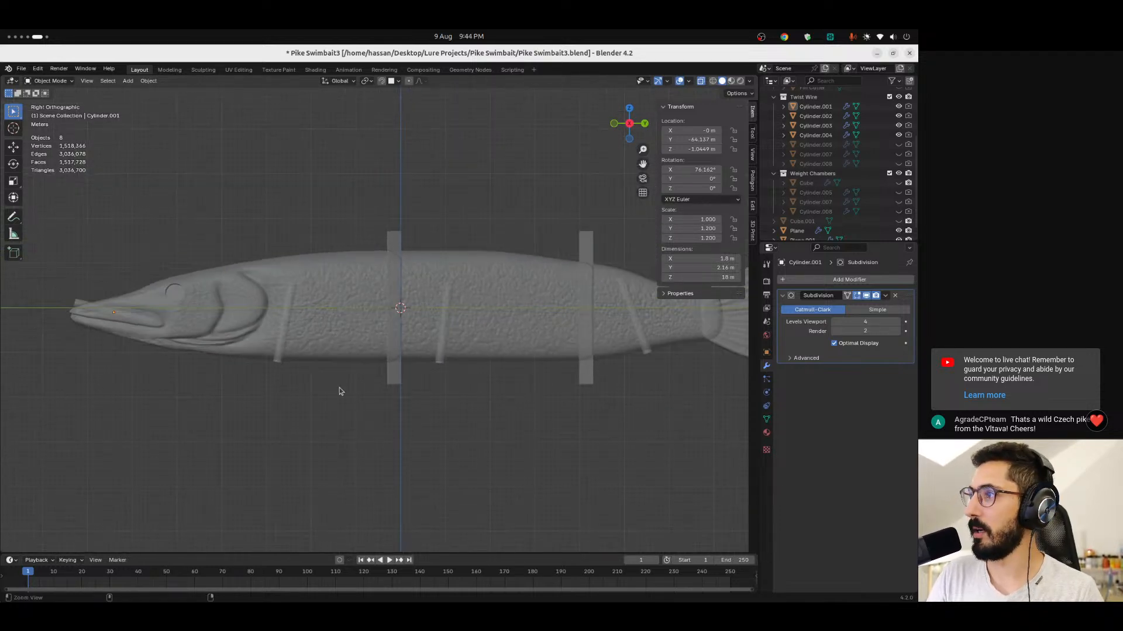
left_click(898, 183)
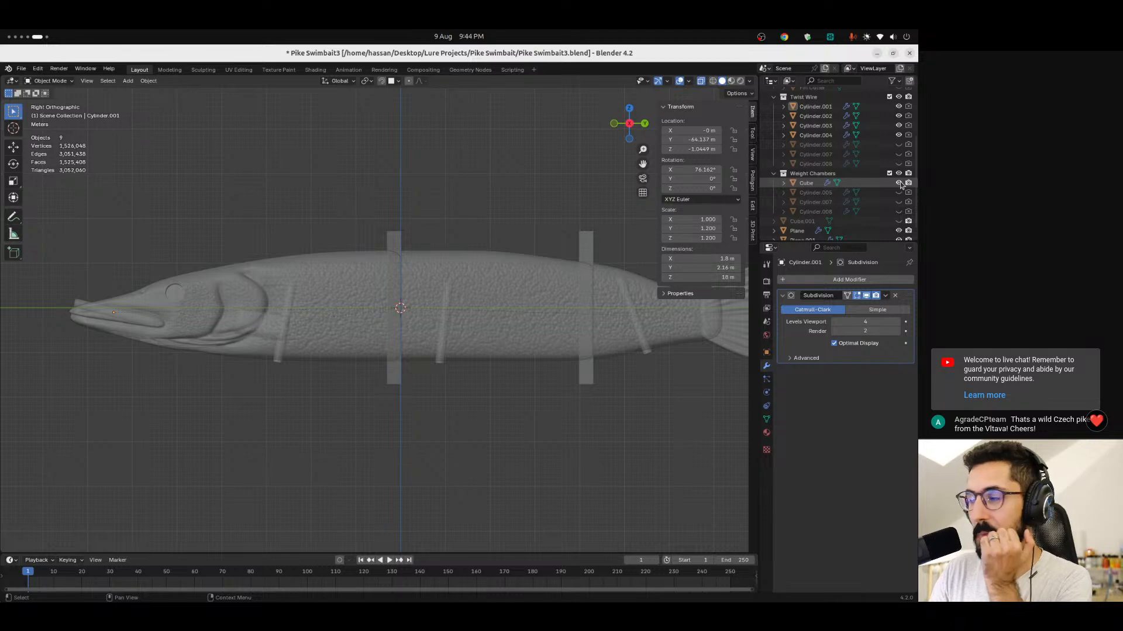
left_click(899, 193)
left_click(898, 201)
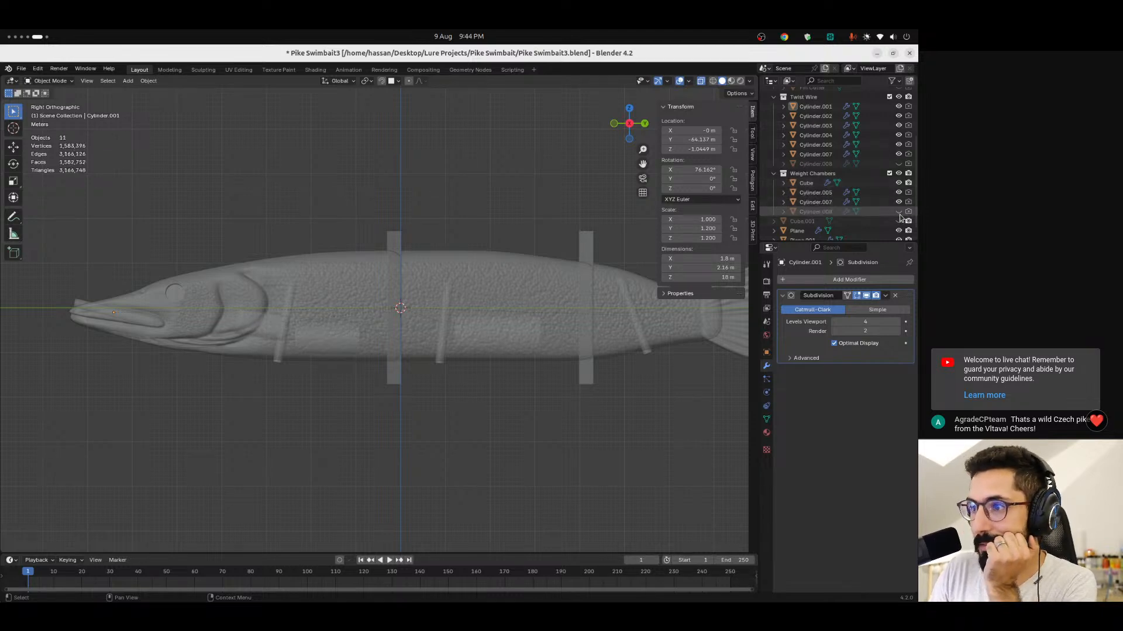
left_click(899, 212)
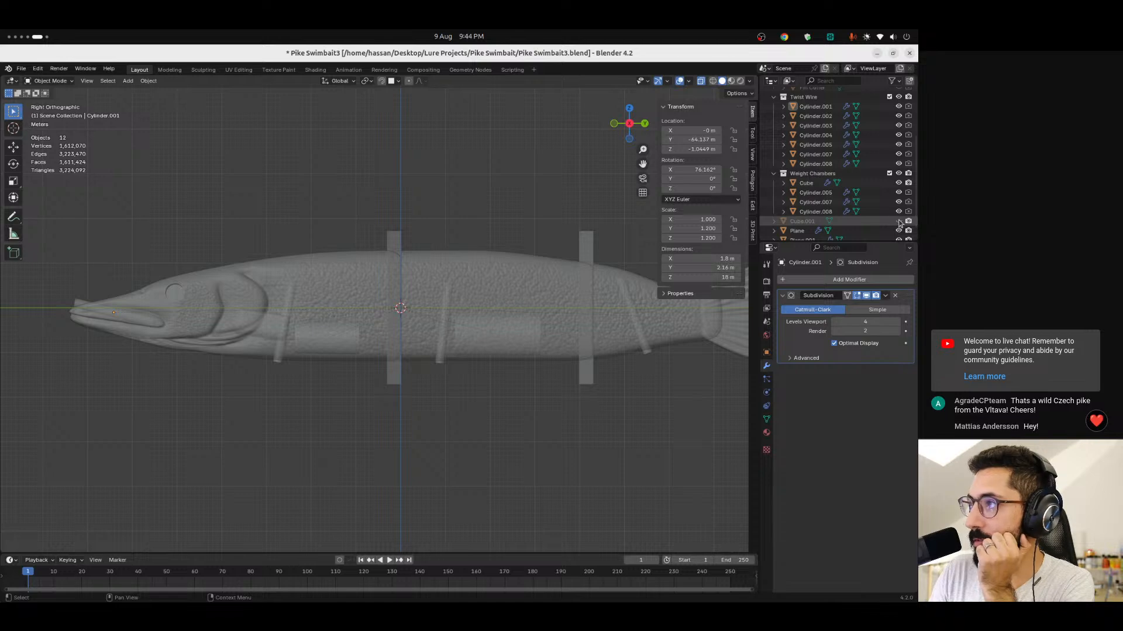
left_click(899, 221)
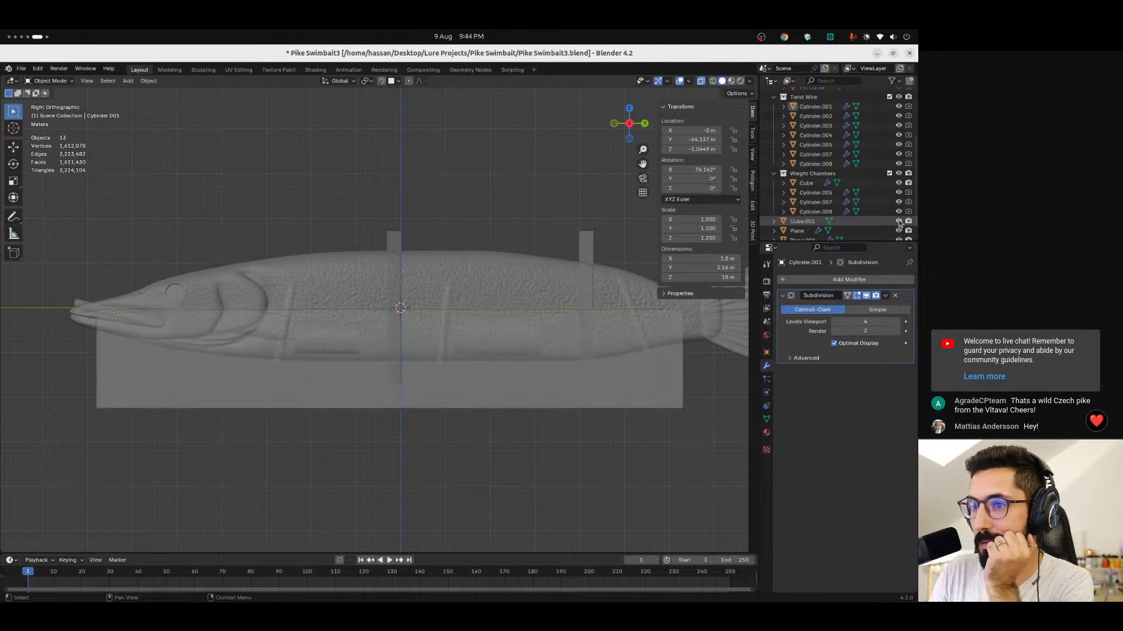
left_click(898, 221)
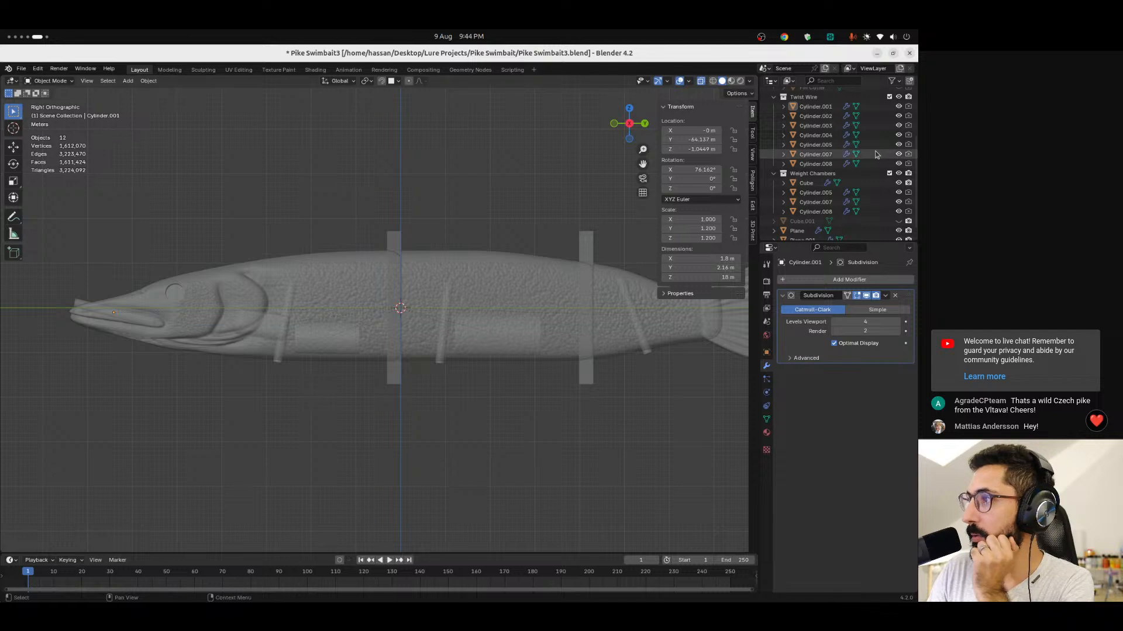
Move the Cube weight chamber toward the head by about 7.93 m in Y and 1.21 m downward.
left_click(810, 184)
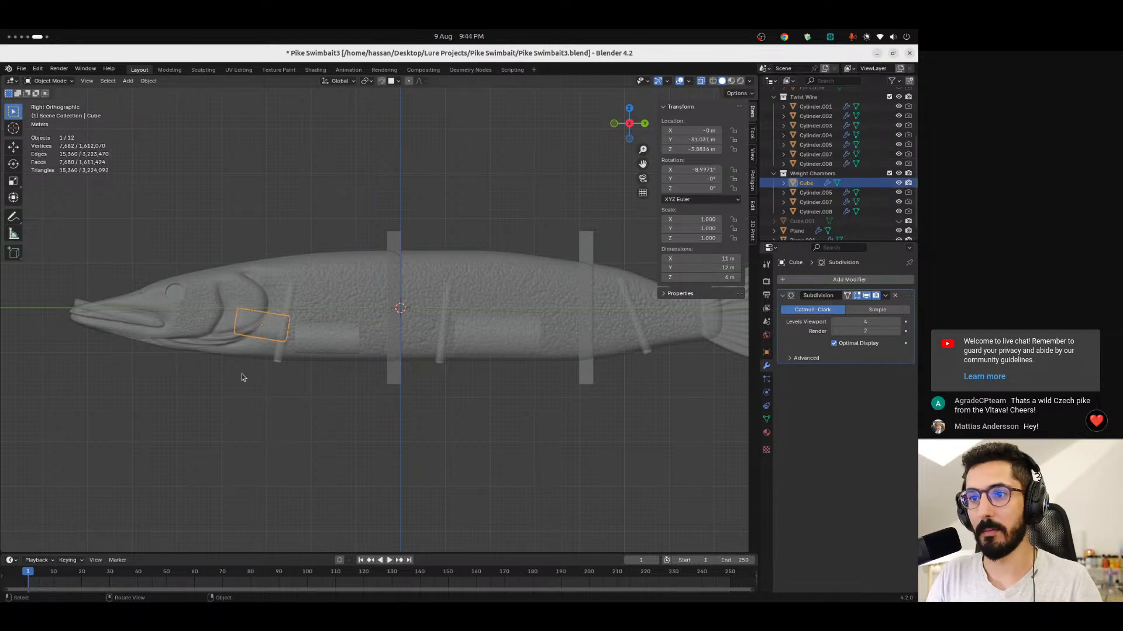
scroll(241, 377, "up", 5)
middle_click_drag(166, 359, 498, 297, "shift")
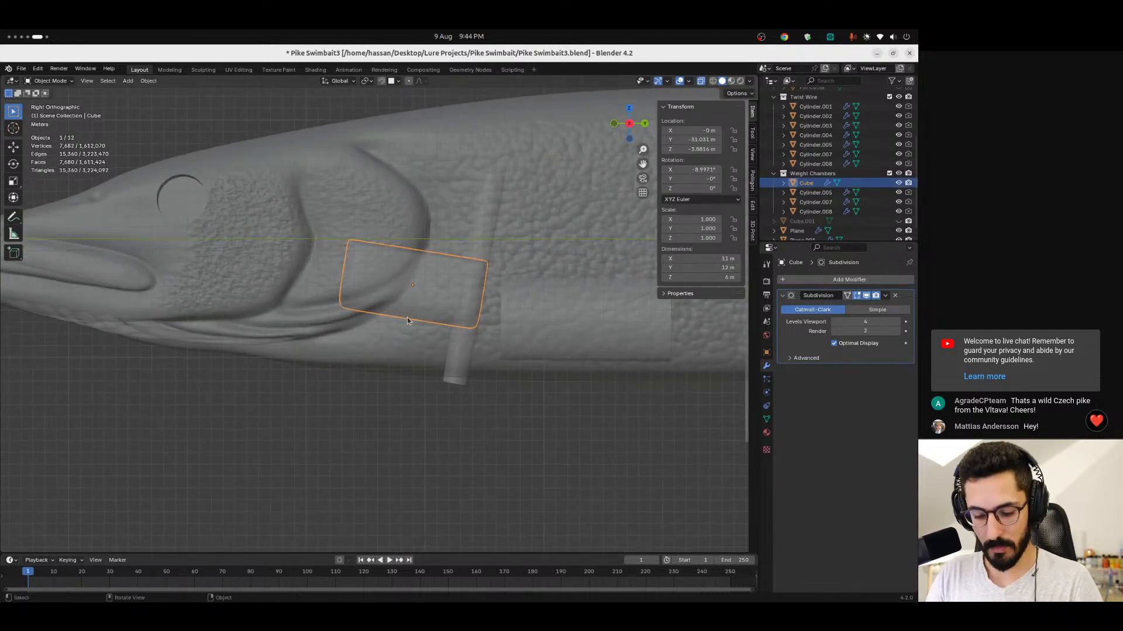
key("g")
left_click(313, 333)
Examine the fit of the Cube and the paired cylindrical weight chambers inside the body from several angles and from below.
middle_click_drag(315, 339, 328, 311)
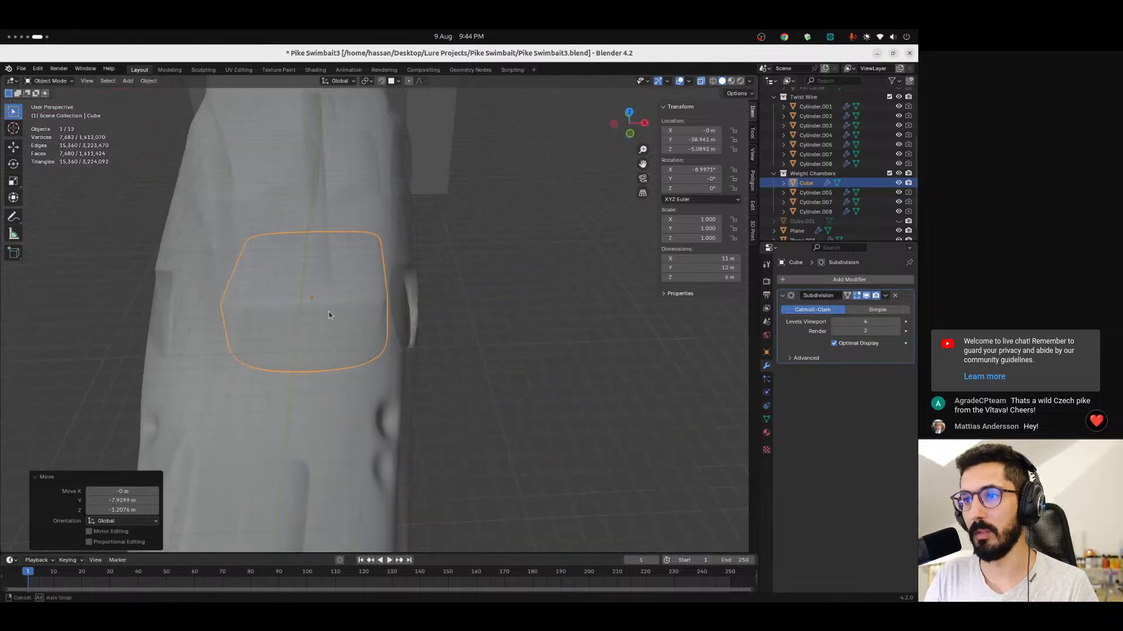
middle_click_drag(334, 360, 361, 395)
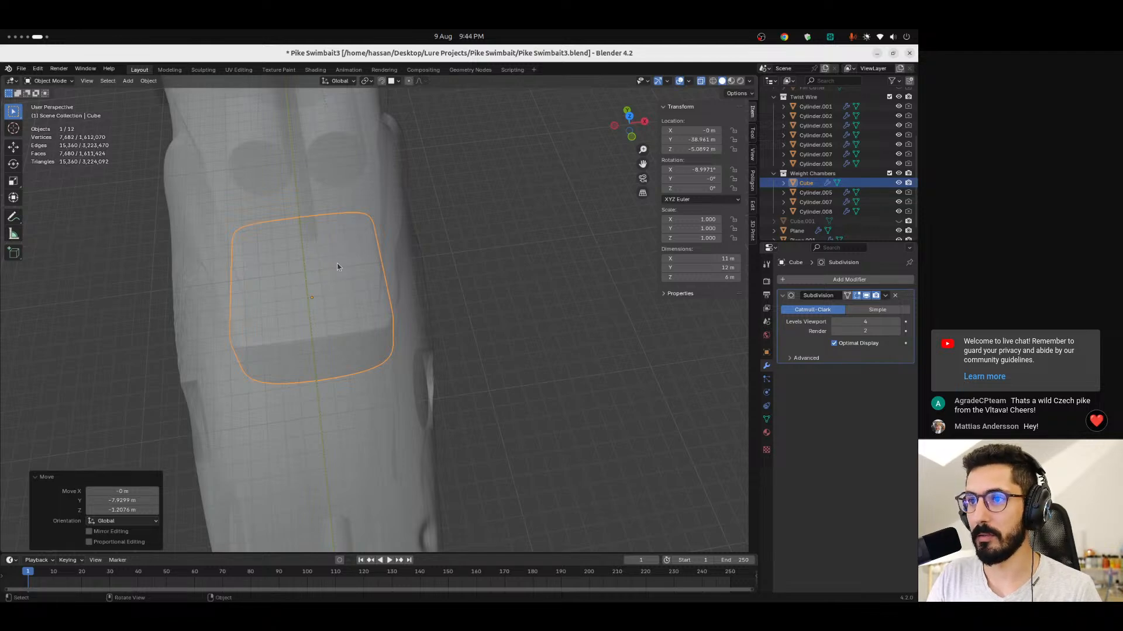
middle_click_drag(332, 308, 344, 278)
middle_click_drag(352, 327, 366, 238)
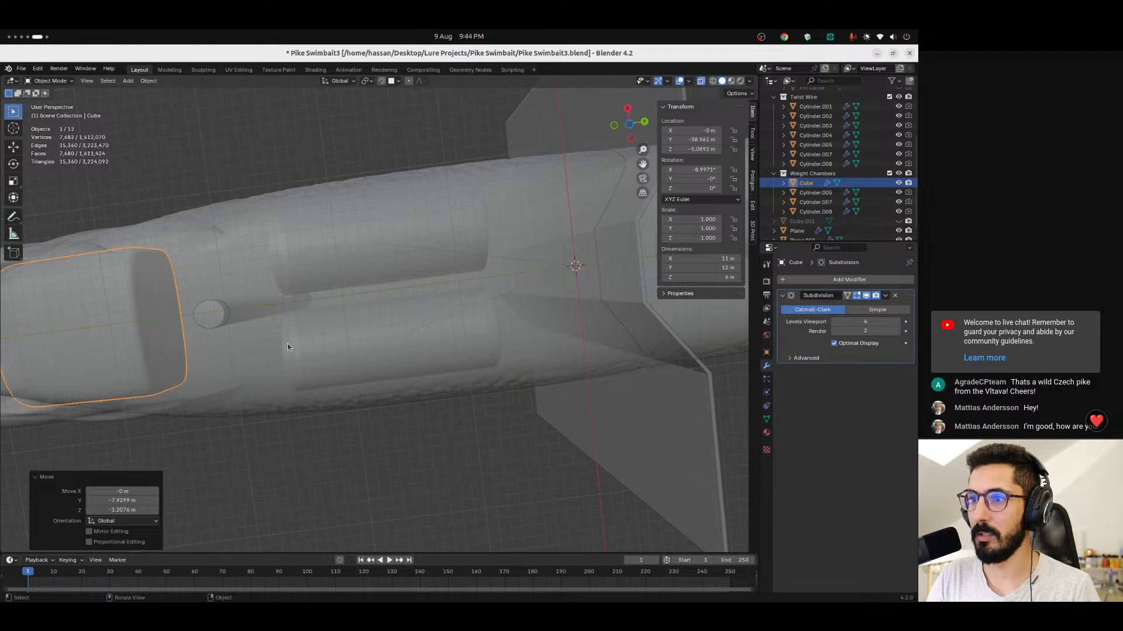
middle_click_drag(350, 305, 381, 293)
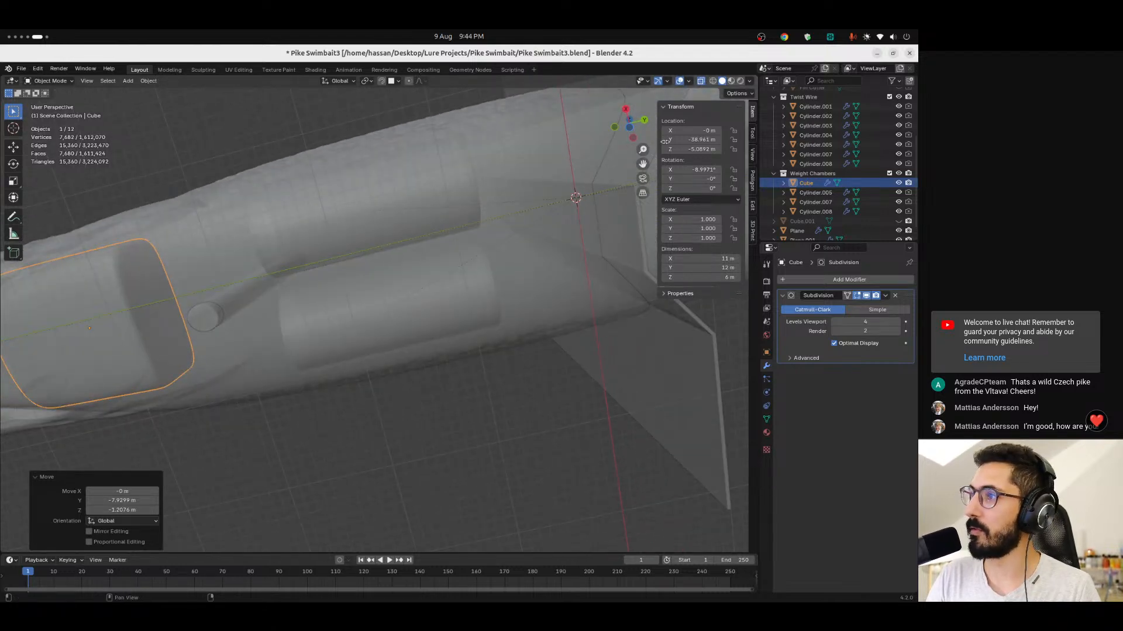
left_click(629, 127)
middle_click_drag(270, 400, 413, 361, "shift")
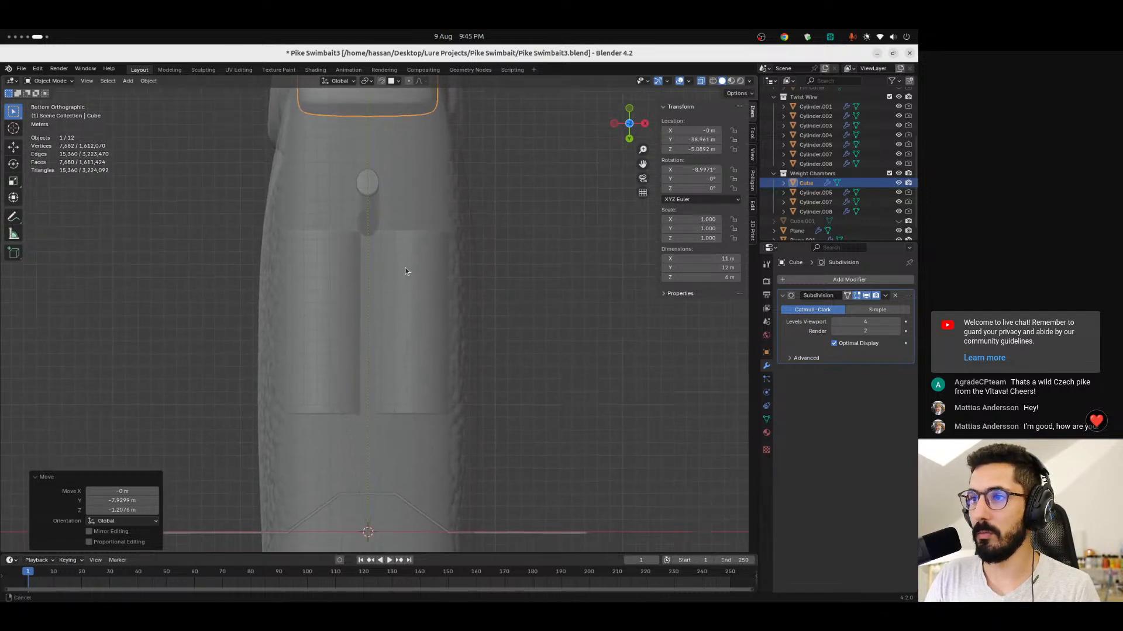
Examine how the weight chambers and twist wire holes sit inside the body from below, in perspective and from the side.
scroll(404, 275, "down", 5)
scroll(404, 307, "up", 3)
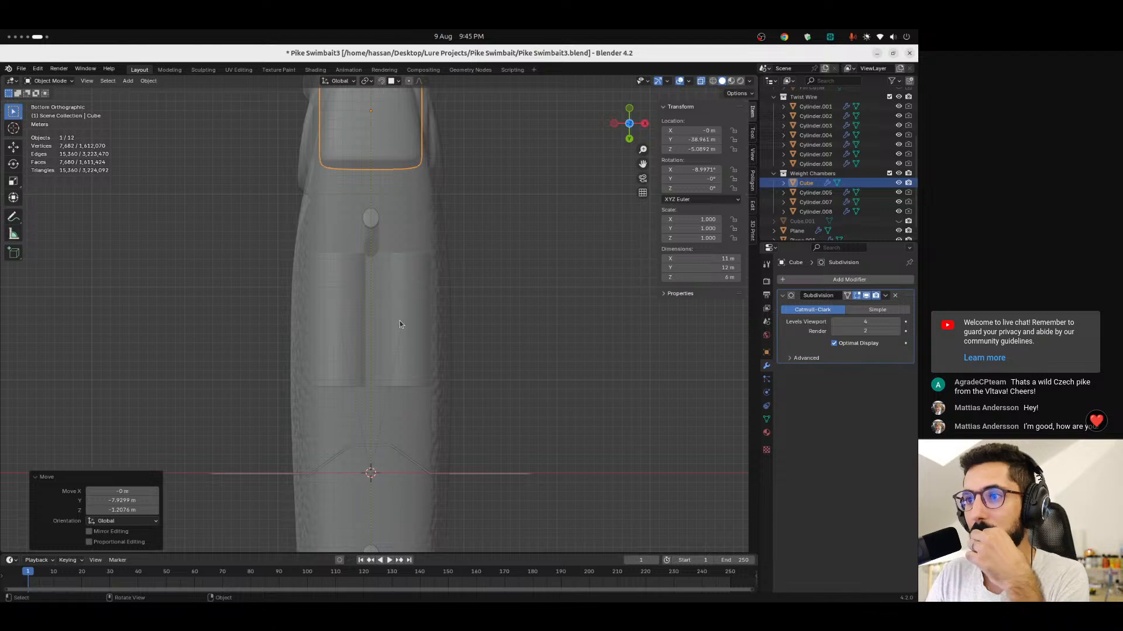
middle_click_drag(397, 397, 390, 201, "shift")
middle_click_drag(371, 486, 388, 378, "shift")
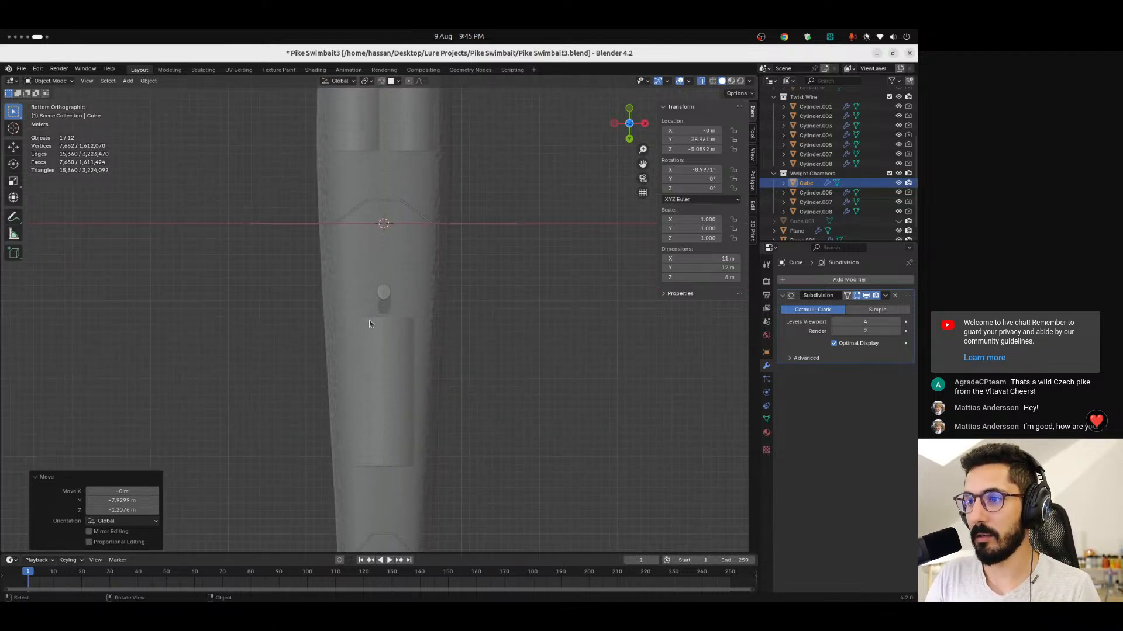
left_click_drag(374, 342, 258, 272, "alt")
left_click(258, 275)
middle_click_drag(258, 275, 248, 223)
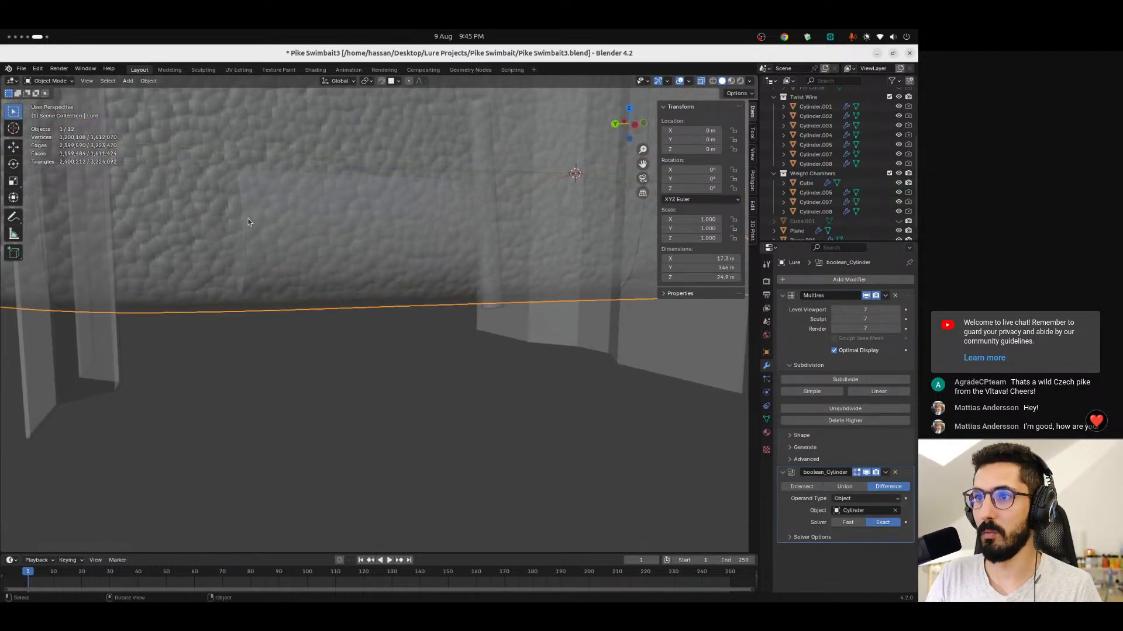
middle_click_drag(417, 218, 318, 334)
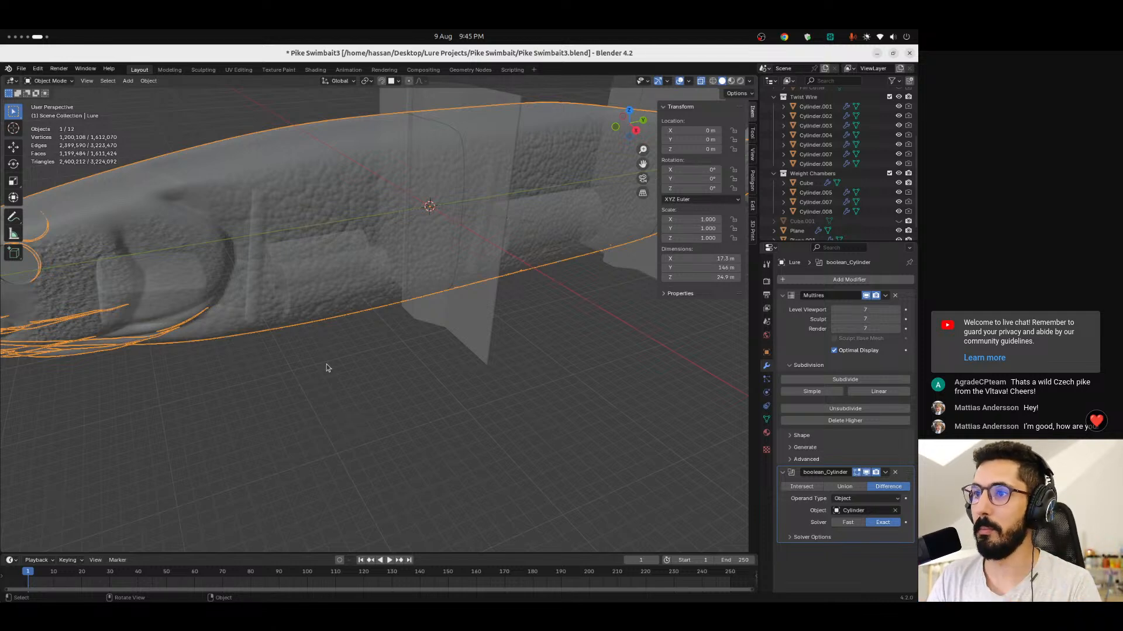
middle_click_drag(345, 357, 307, 405)
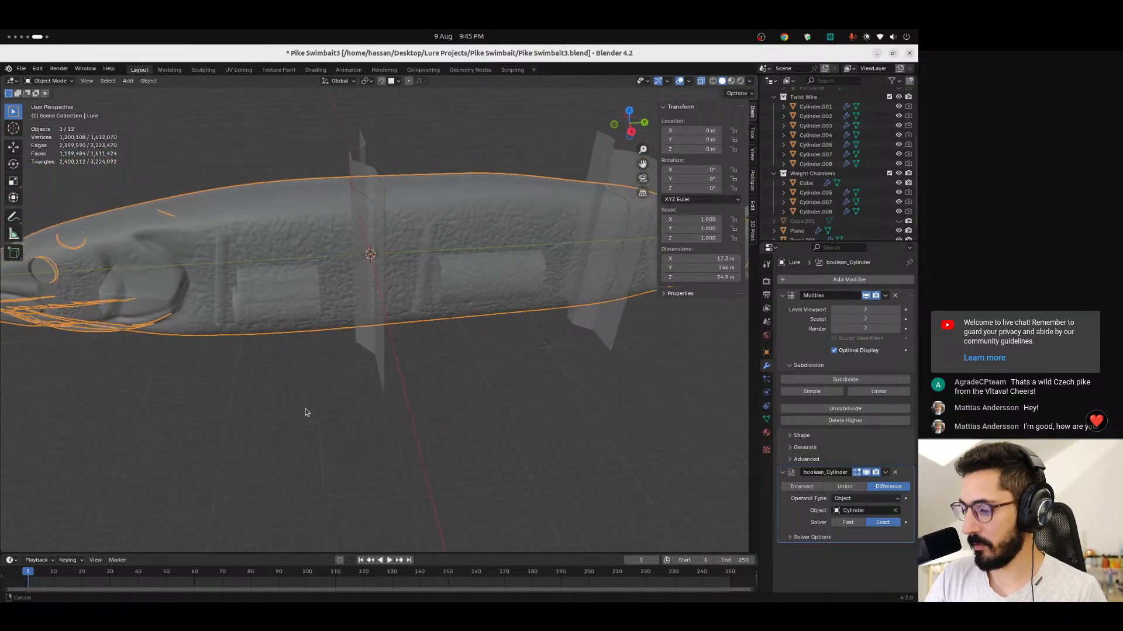
scroll(298, 433, "down", 5)
scroll(278, 334, "up", 8)
middle_click_drag(248, 438, 291, 418)
middle_click_drag(363, 471, 426, 381)
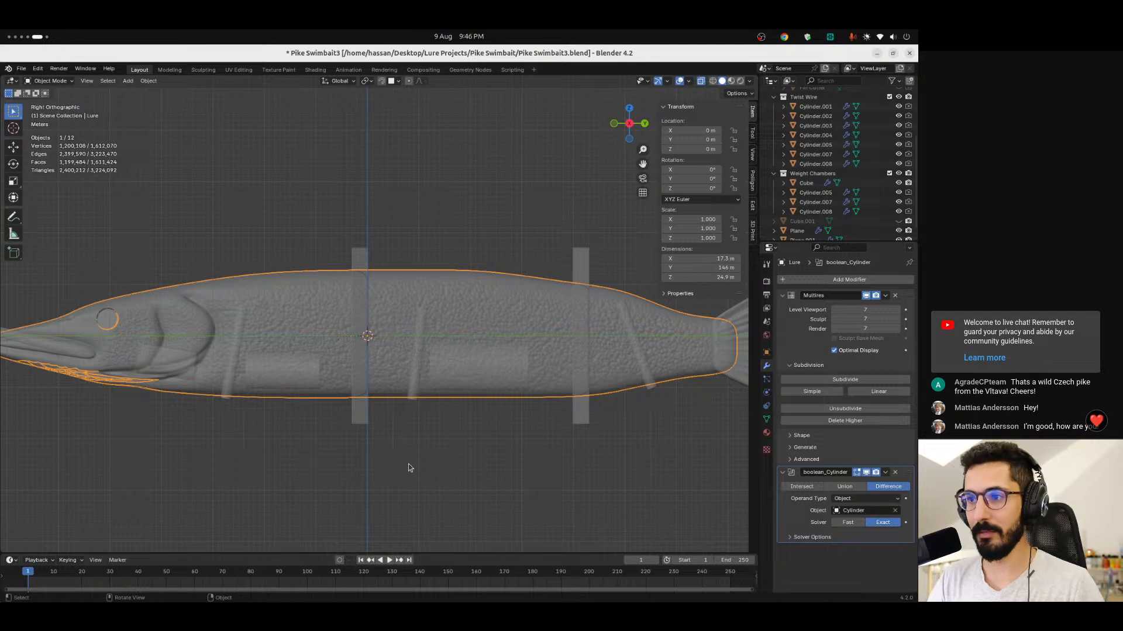
Deselect the lure body and inspect the spacing of the weight chambers and wire holes relative to the two cutting planes.
middle_click_drag(420, 370, 449, 418, "ctrl")
left_click(358, 419)
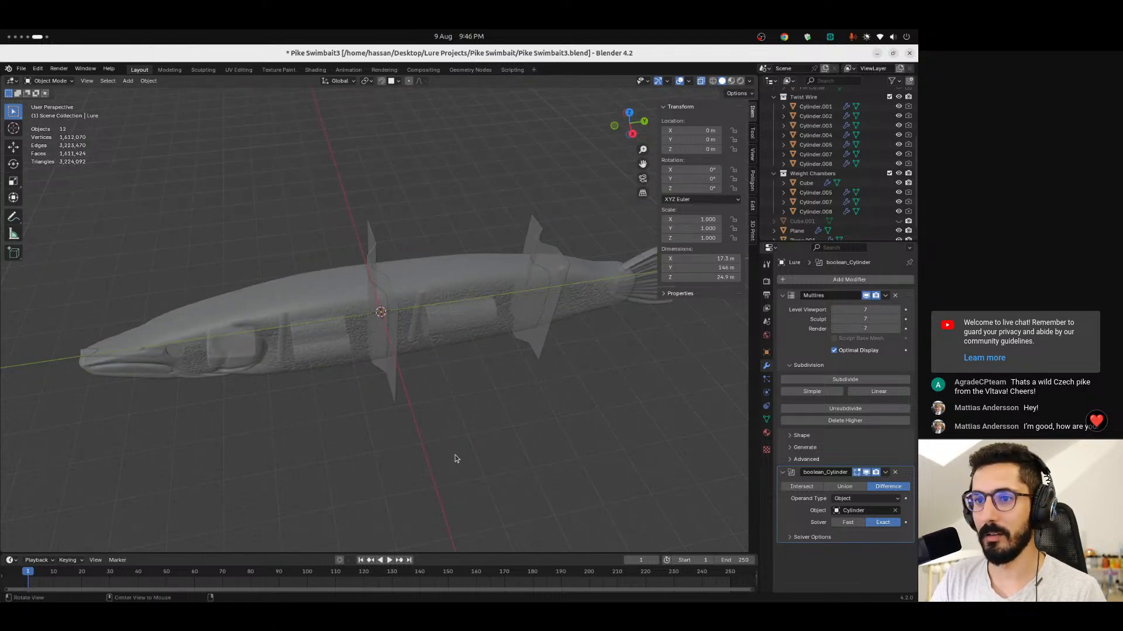
scroll(426, 318, "up", 2)
middle_click_drag(426, 319, 477, 392)
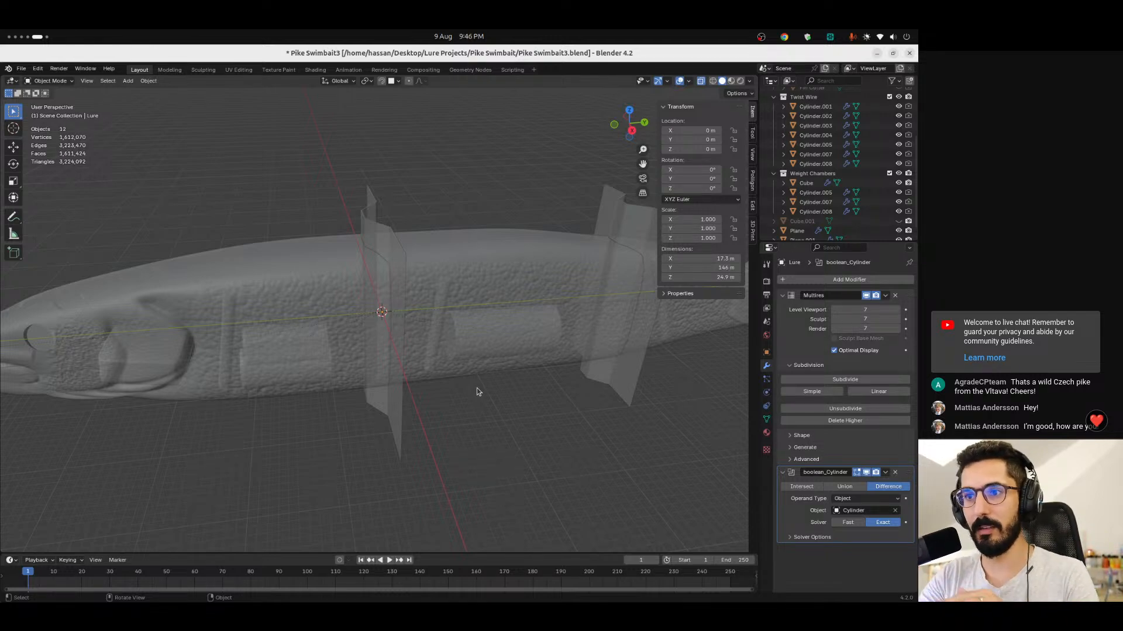
middle_click_drag(476, 392, 448, 340)
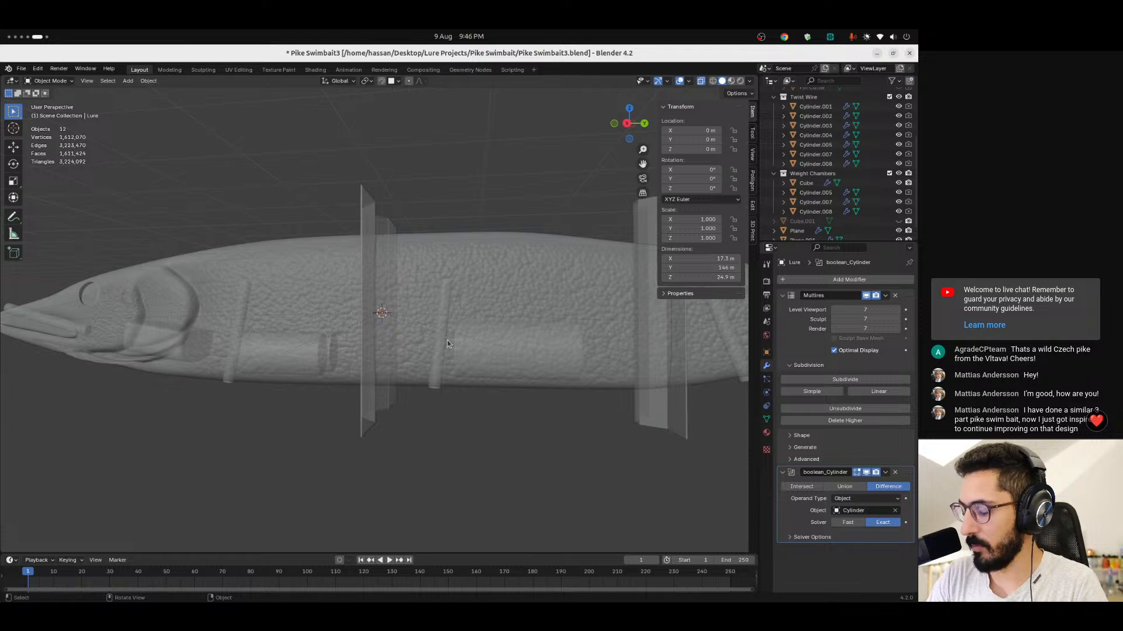
middle_click_drag(453, 429, 474, 446)
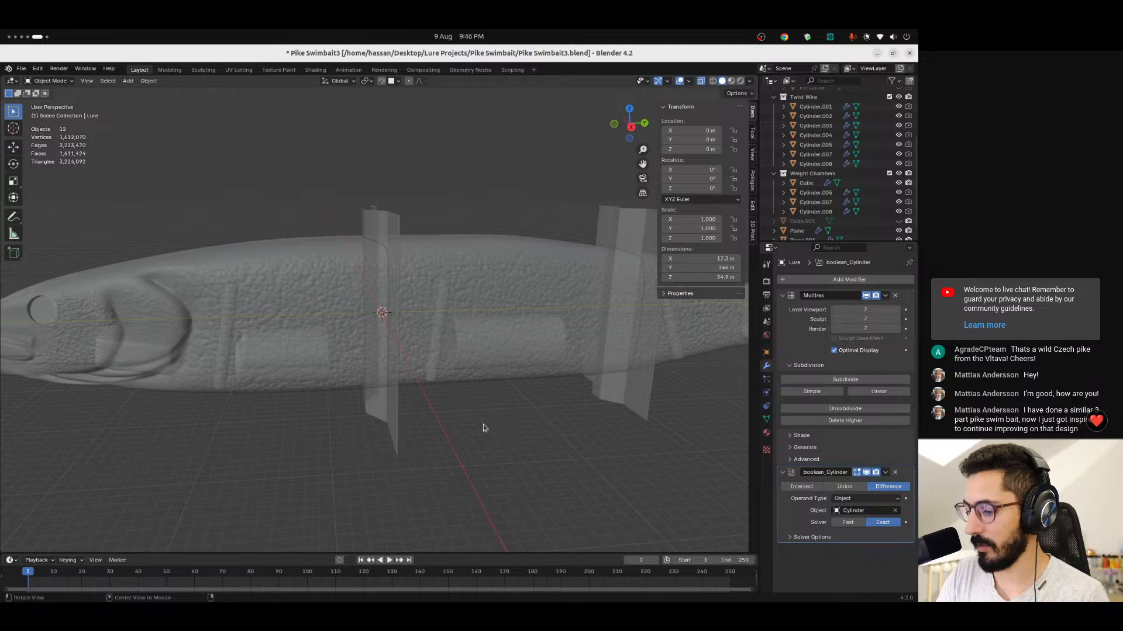
mouse_move(451, 395)
middle_mouse_down()
mouse_move(457, 436)
mouse_move(466, 409)
mouse_move(479, 415)
mouse_move(433, 390)
middle_mouse_up()
Turn off X-ray display and inspect the solid lure body, cutting planes and protruding wire hole ends in perspective and side views.
left_click_drag(433, 391, 392, 374, "alt")
left_click_drag(391, 374, 383, 296, "ctrl+alt")
middle_click_drag(384, 296, 383, 287, "ctrl")
middle_click_drag(300, 351, 407, 333, "shift")
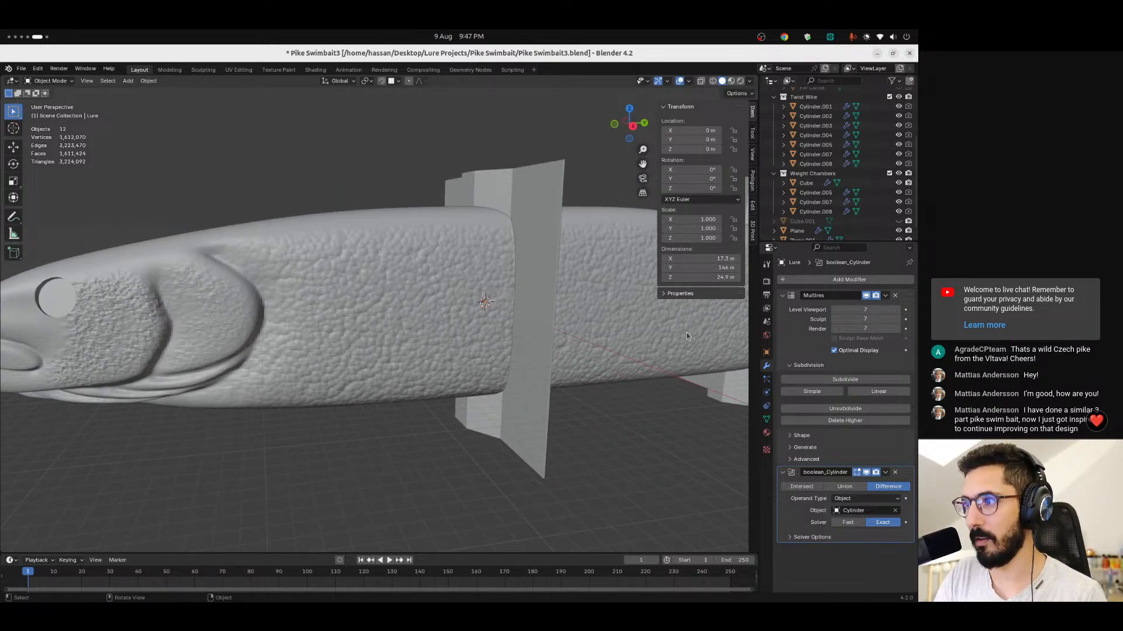
middle_click_drag(452, 356, 291, 268)
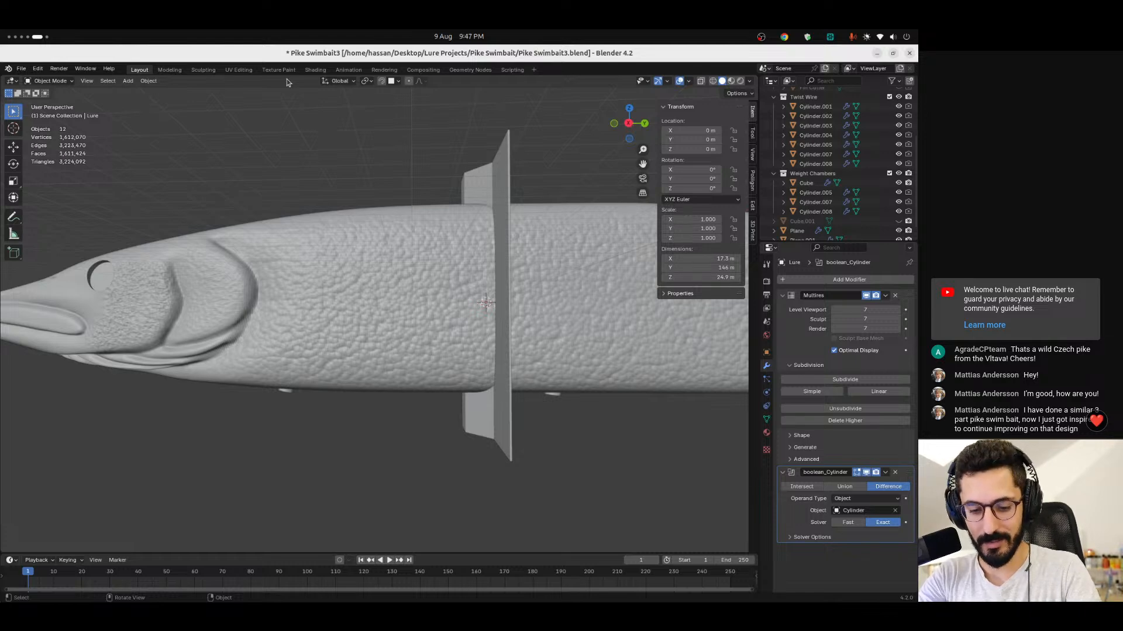
middle_click_drag(357, 249, 350, 332, "ctrl")
key("KP_3")
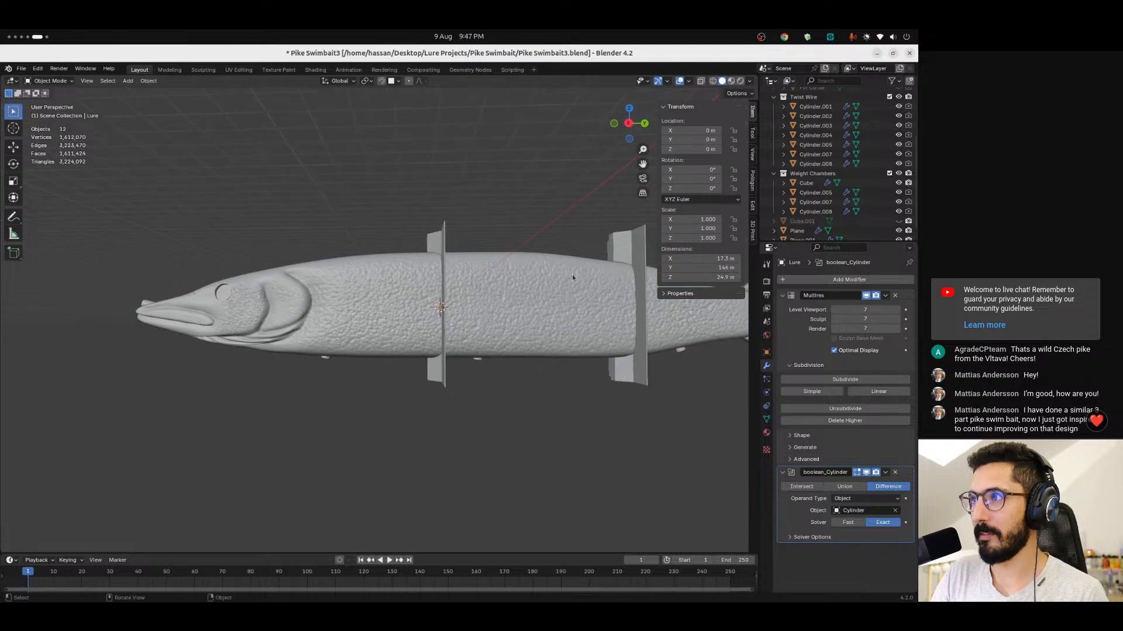
middle_click_drag(419, 358, 338, 289, "ctrl")
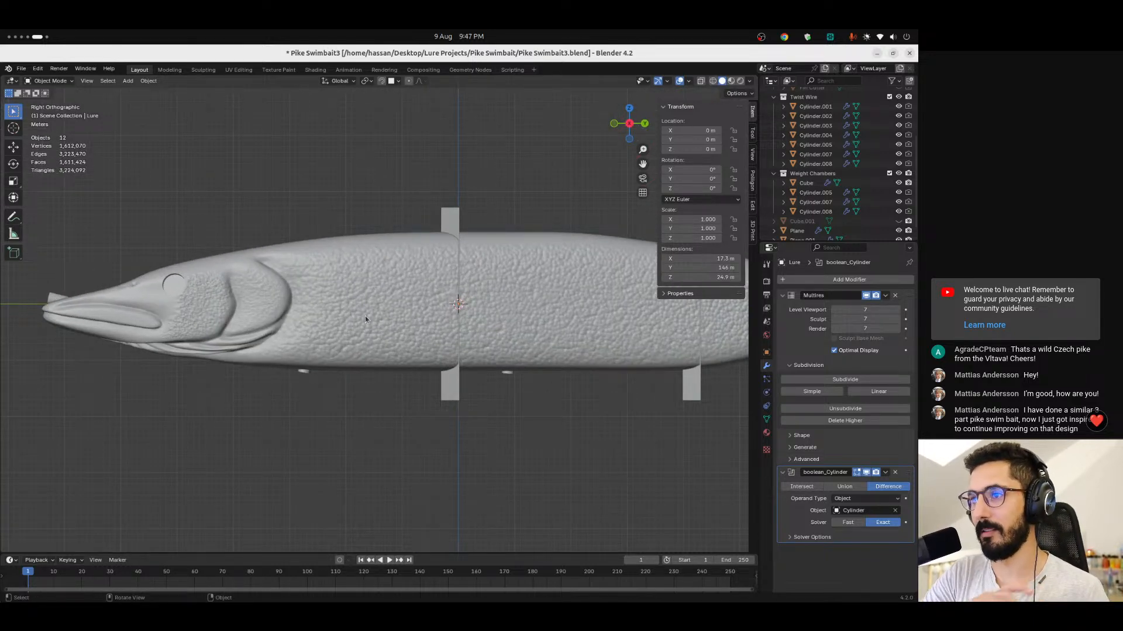
middle_click_drag(266, 409, 292, 331, "shift")
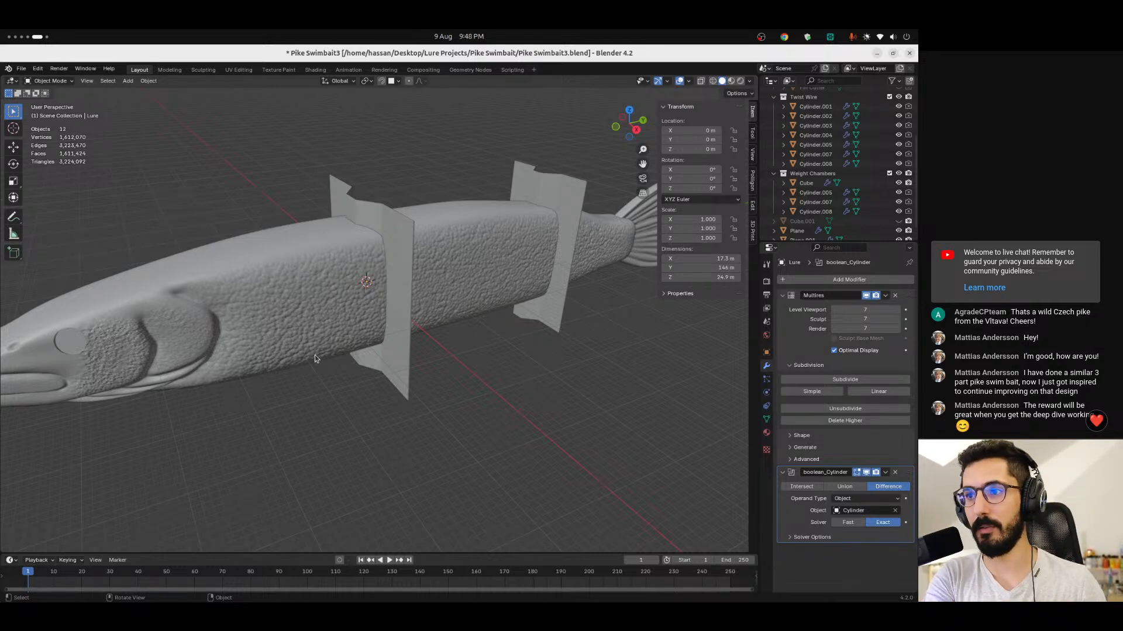
middle_click_drag(314, 355, 295, 392, "ctrl")
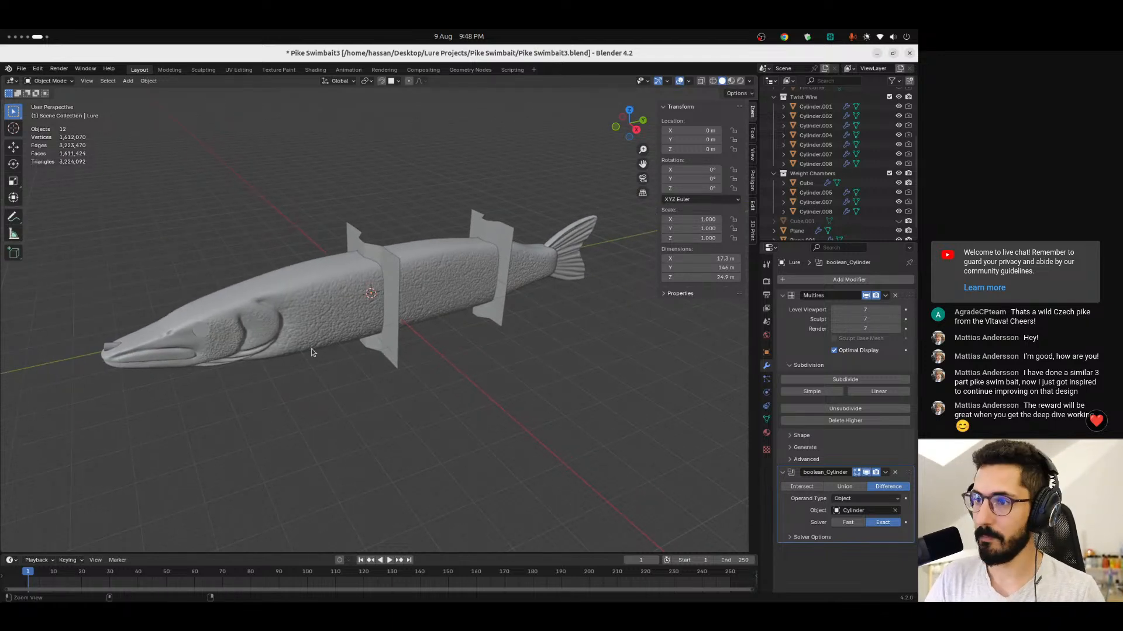
middle_click_drag(353, 343, 335, 311, "shift")
left_click(632, 124)
middle_click_drag(307, 419, 292, 406, "shift")
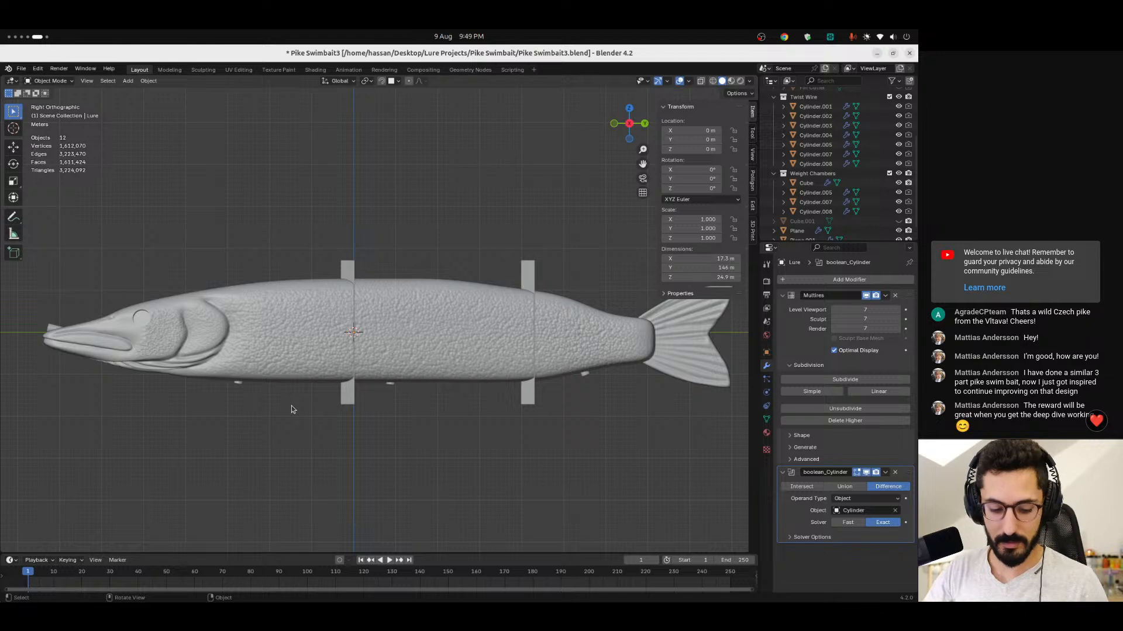
middle_click_drag(314, 390, 406, 380, "ctrl")
Turn X-ray display back on in the side view to reveal the chambers and wire holes inside the body.
key("alt+z")
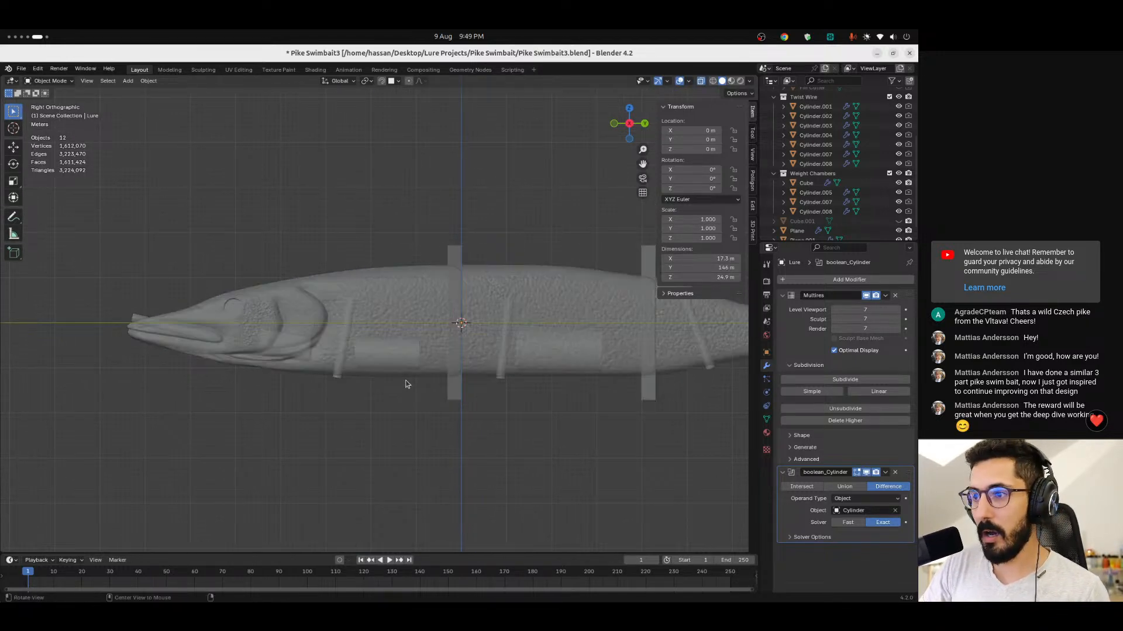
key("alt+z")
key("alt+z")
key("alt+z")
key("alt+z")
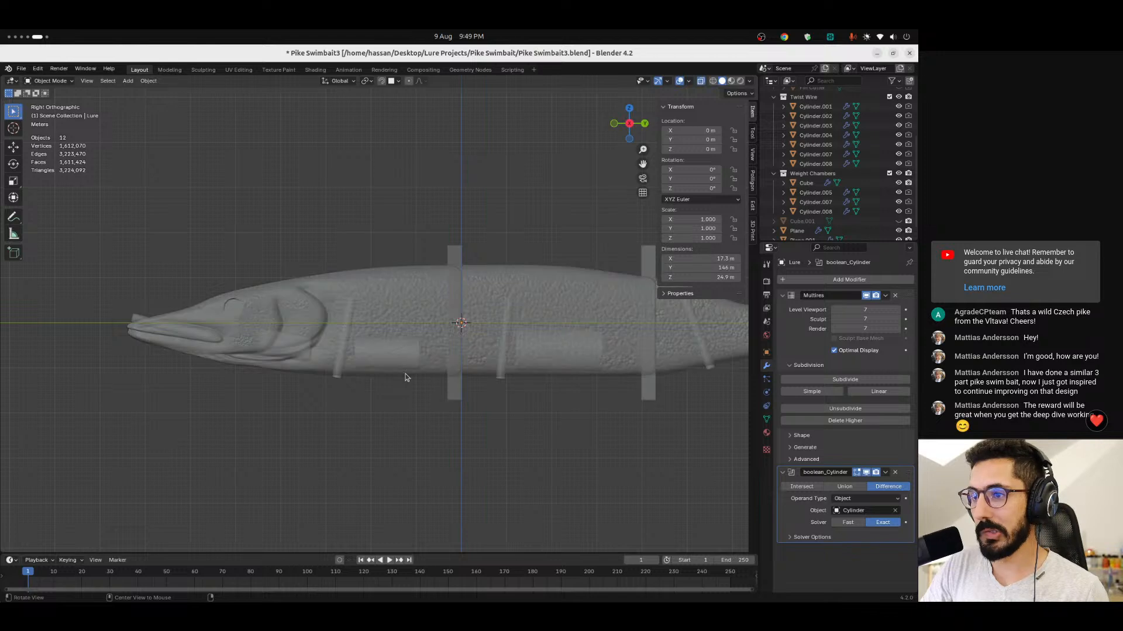
Select the middle segment's weight chamber Cylinder.007 and check its dimensions and its fit inside the body from several angles.
middle_click_drag(546, 355, 536, 401)
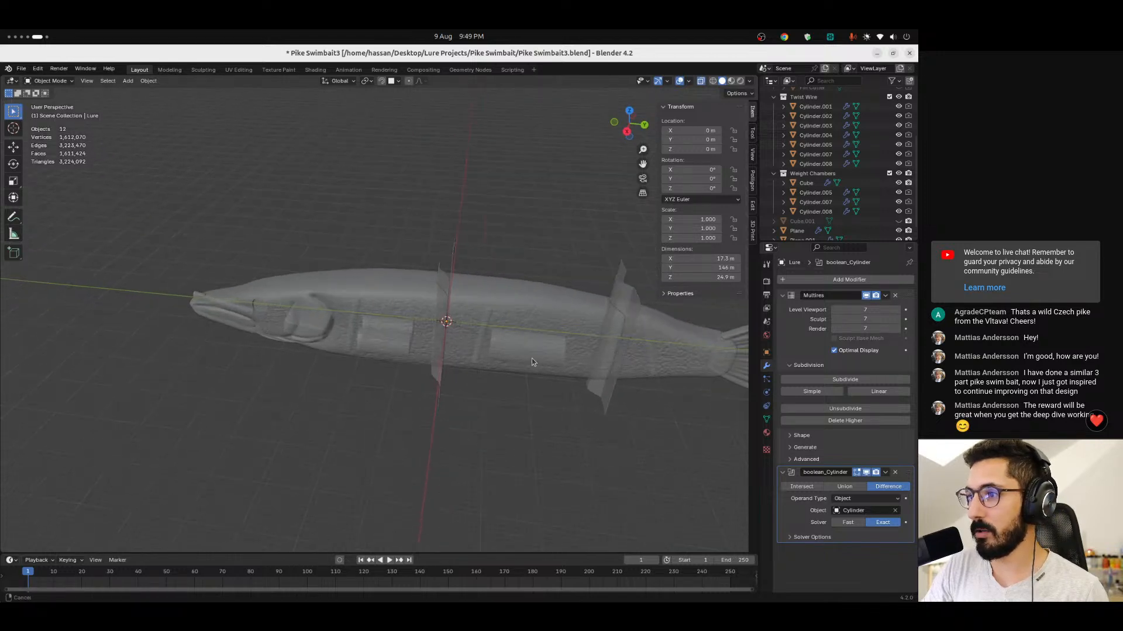
scroll(536, 401, "up", 5)
left_click(815, 211)
left_click(815, 201)
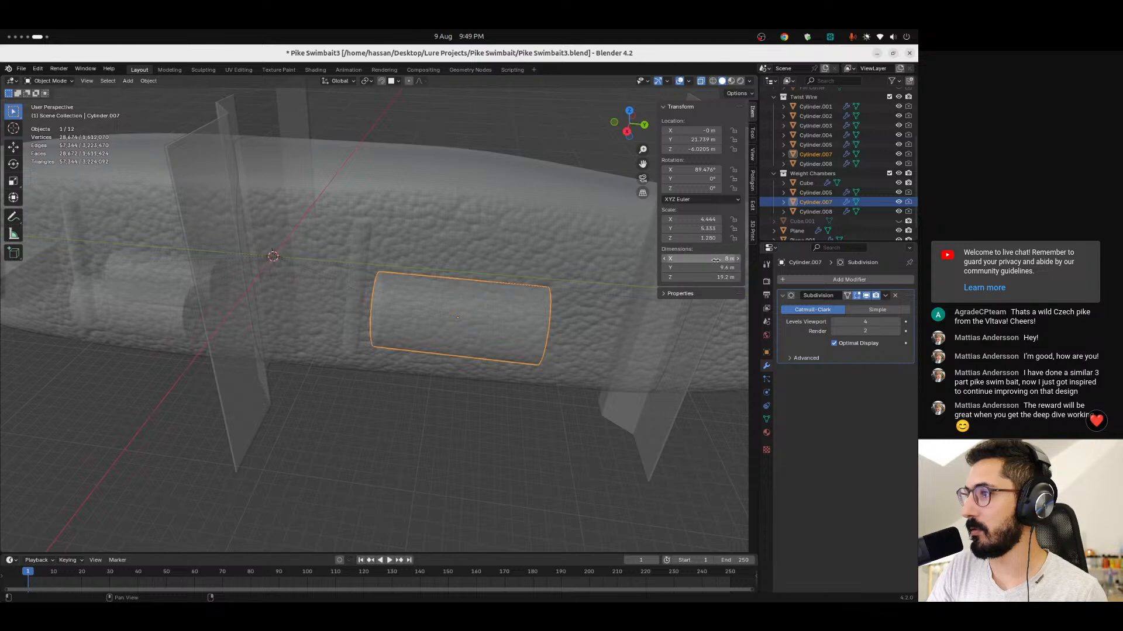
middle_click_drag(493, 380, 377, 432)
left_click(630, 121)
middle_click_drag(461, 351, 459, 253, "ctrl")
middle_click_drag(548, 309, 155, 321)
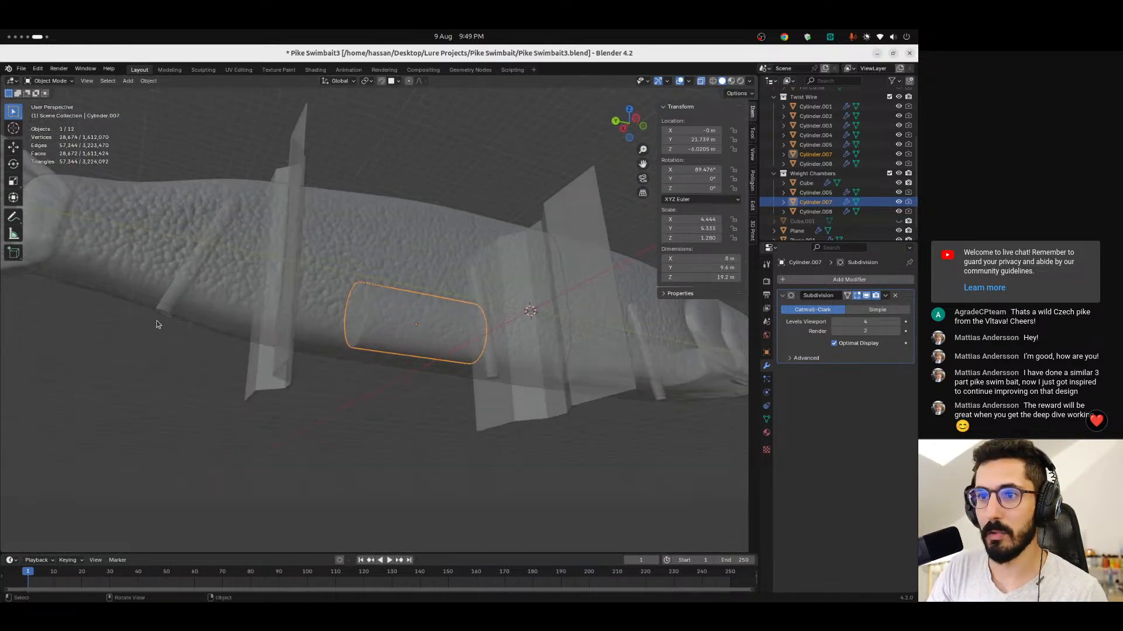
Set the tail segment's twist wire hole Cylinder.004 to a 1.8 m Y dimension and a Z scale of 1.
left_click(170, 314)
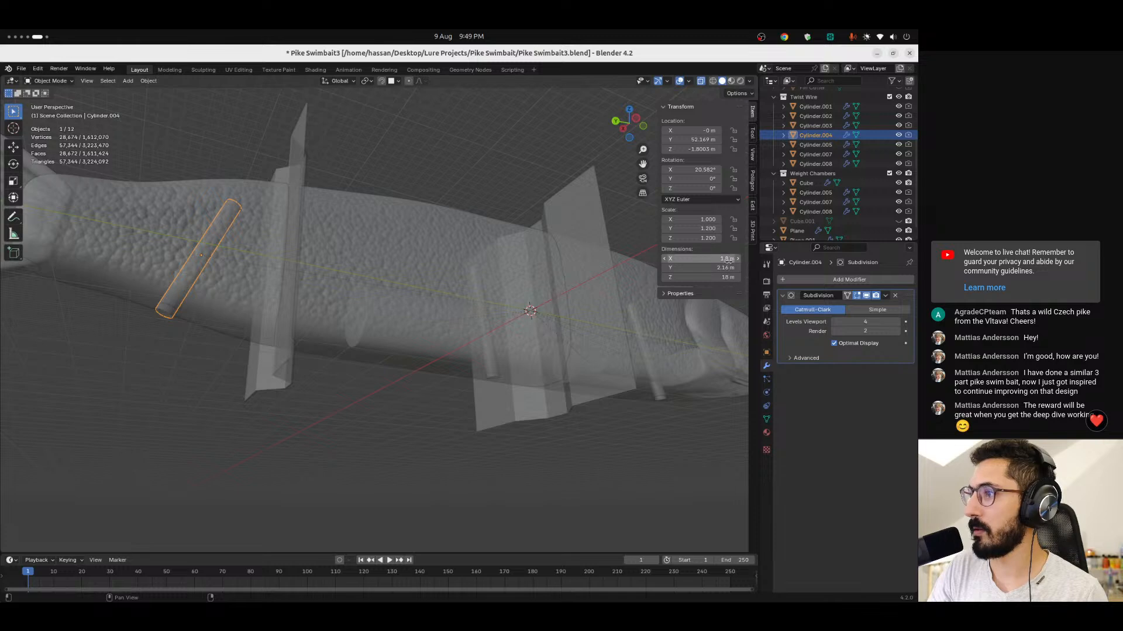
mouse_move(725, 257)
left_mouse_down()
mouse_move(725, 268)
mouse_move(725, 257)
left_mouse_up()
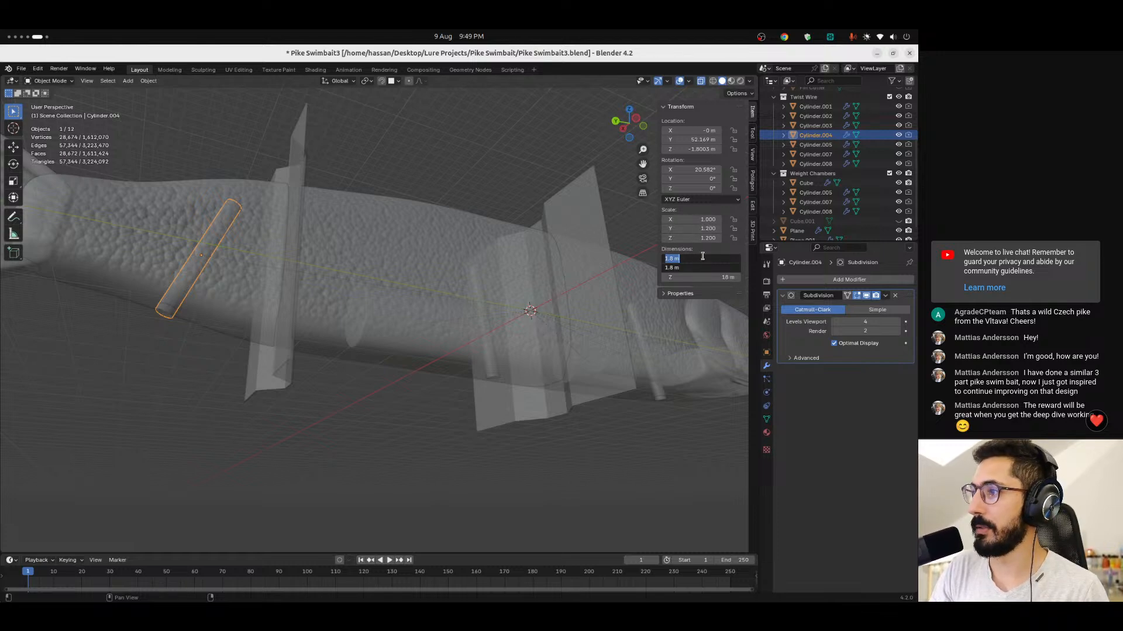
key("Escape")
left_click_drag(712, 259, 713, 268)
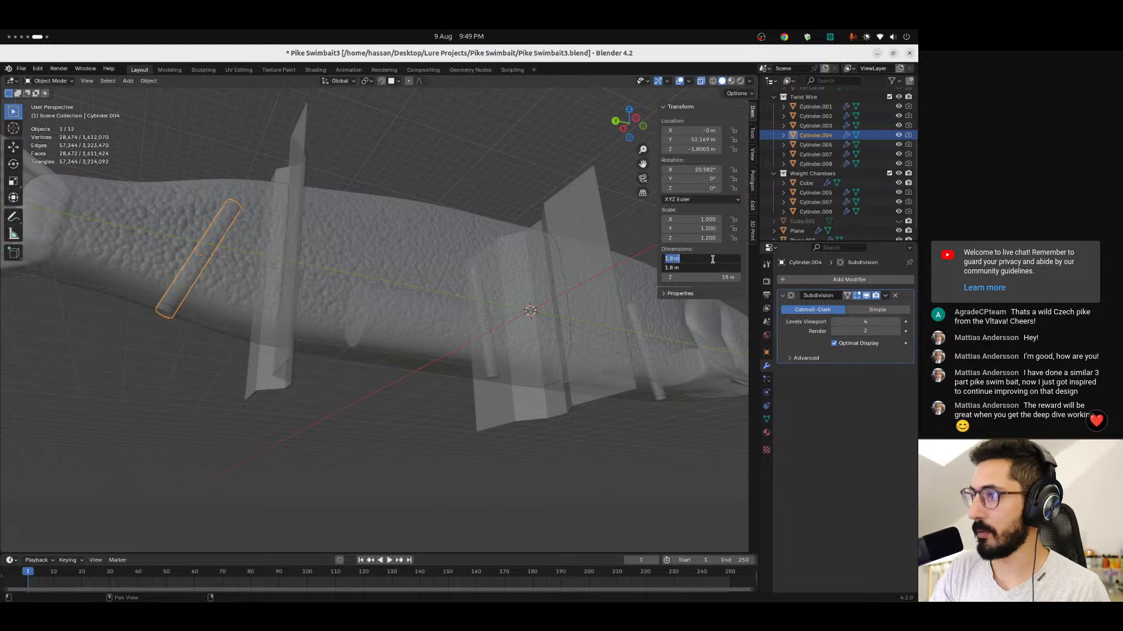
key("Return")
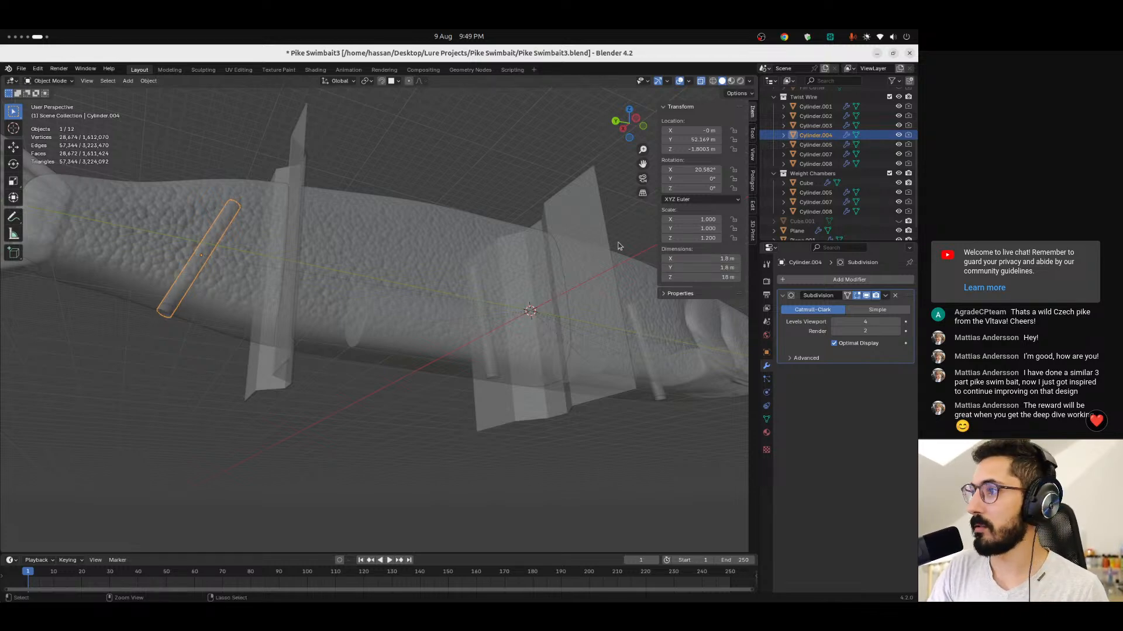
left_click(698, 238)
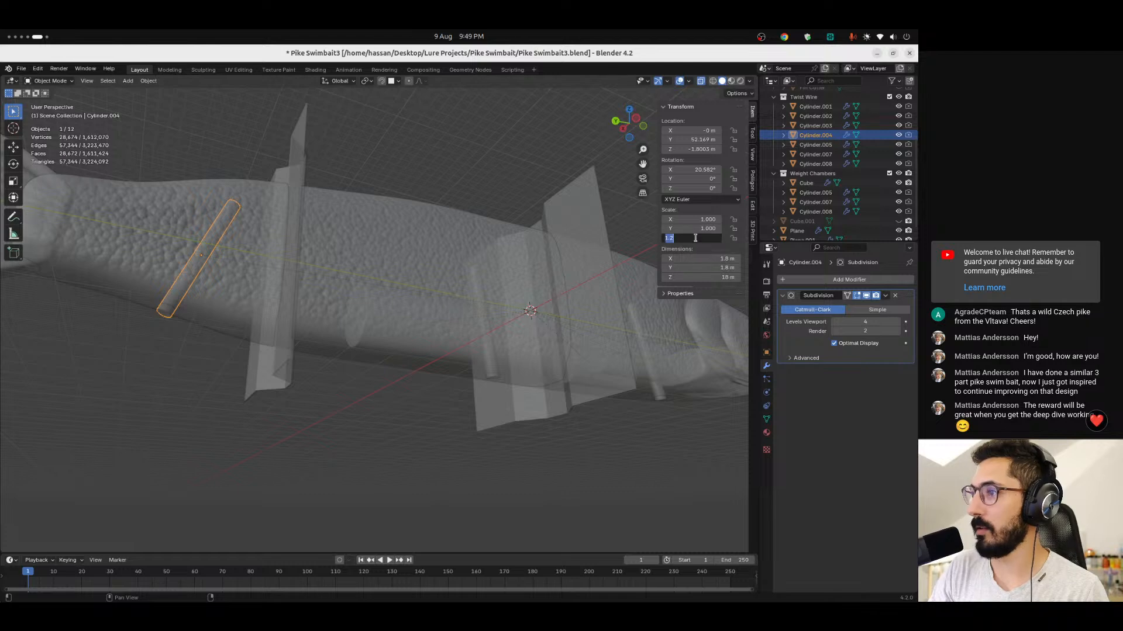
type("1")
key("Return")
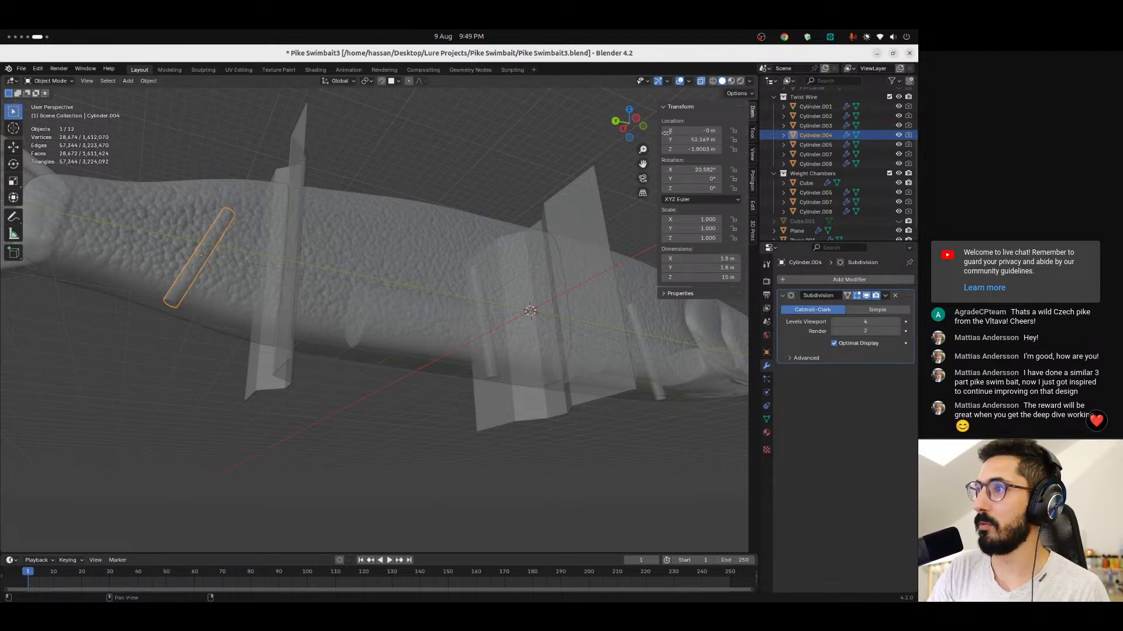
Switch the transform orientation to Local and move Cylinder.004 about 0.99 m downward along its own Z axis in the side view.
left_click(635, 119)
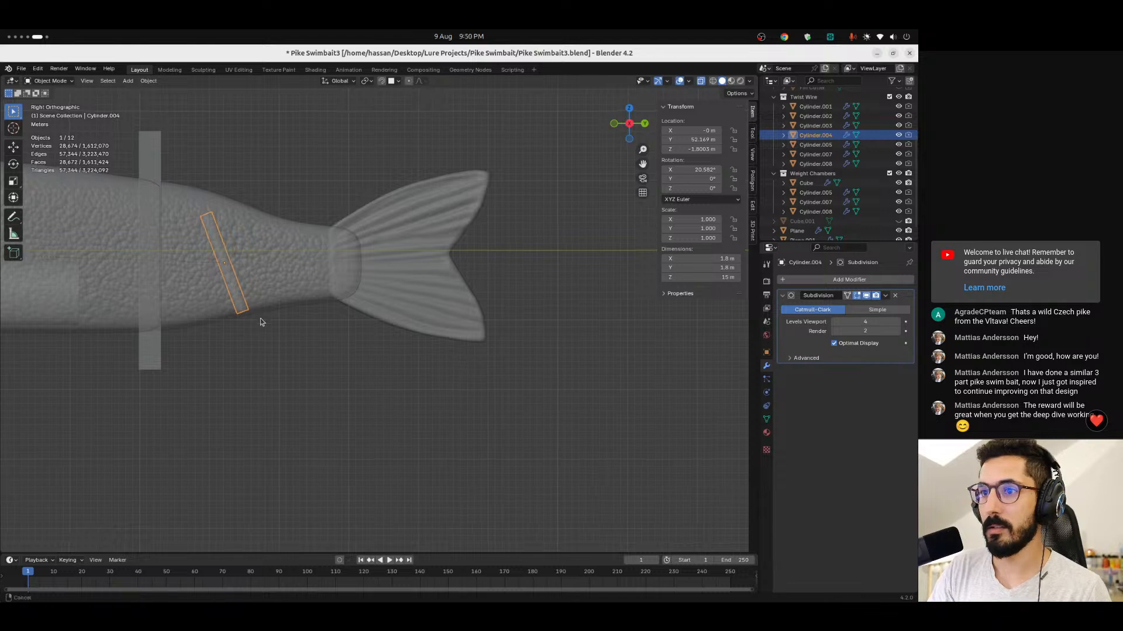
middle_click_drag(261, 319, 254, 266, "ctrl")
middle_click_drag(251, 349, 354, 330, "shift")
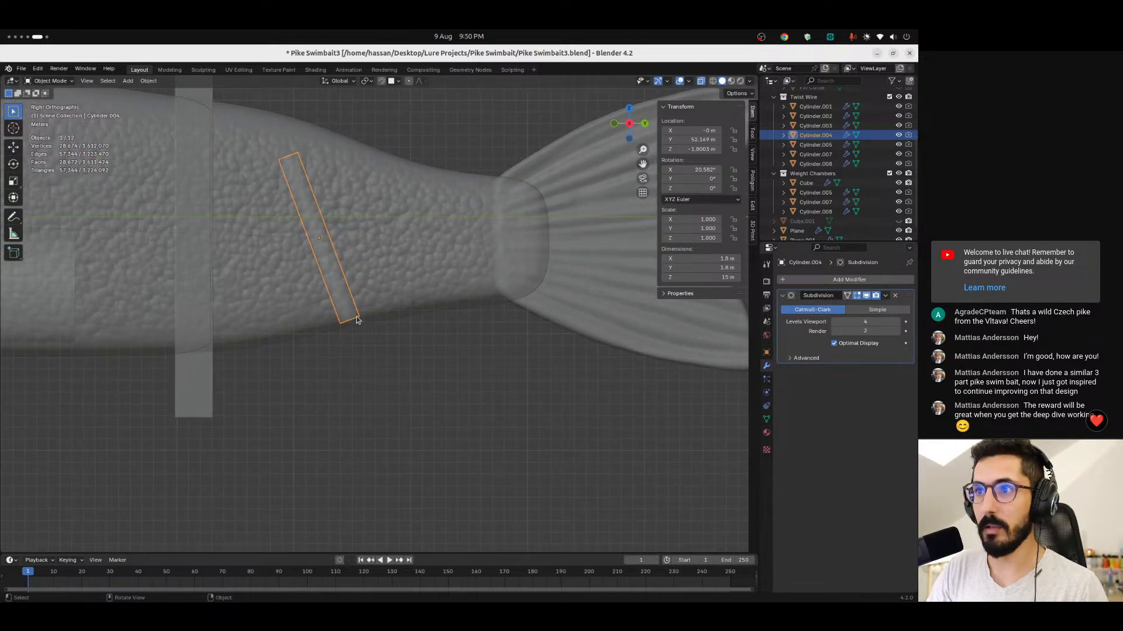
left_click(339, 81)
left_click(332, 124)
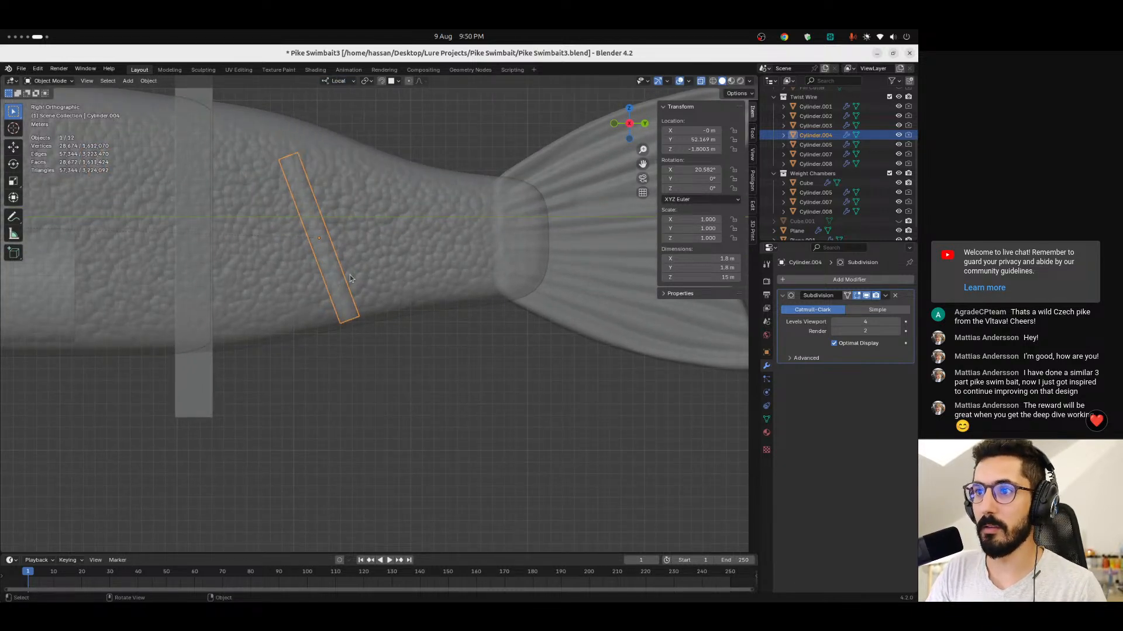
key("g")
key("z")
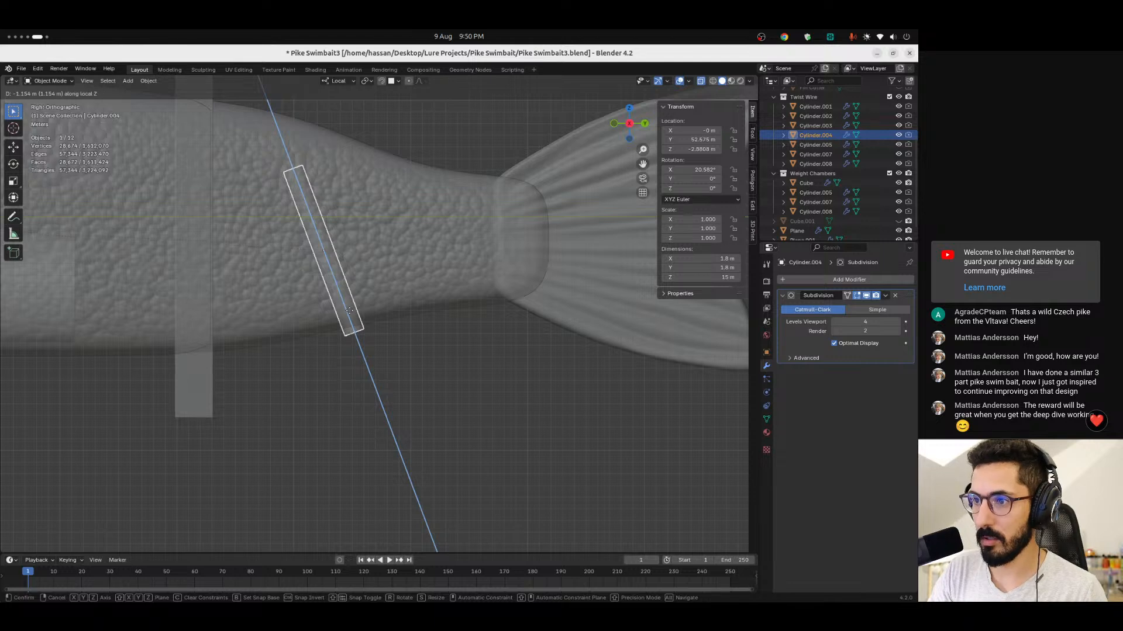
left_click(349, 305)
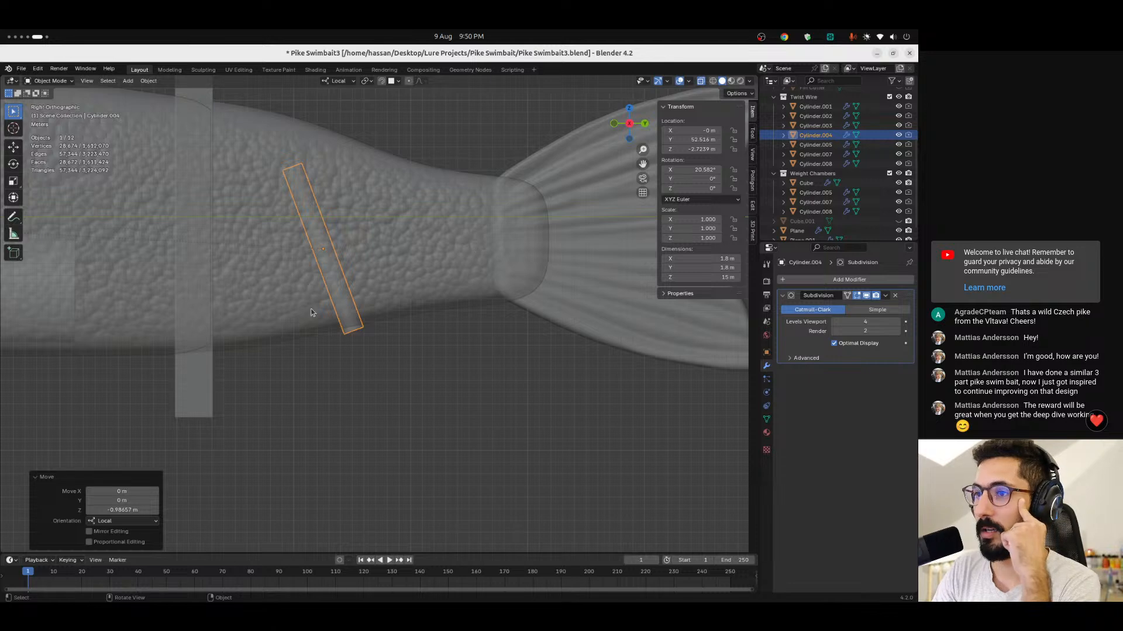
Look over the tail segment's wire hole and body, and inspect the lure in side view from the tail toward the head.
scroll(358, 332, "down", 4)
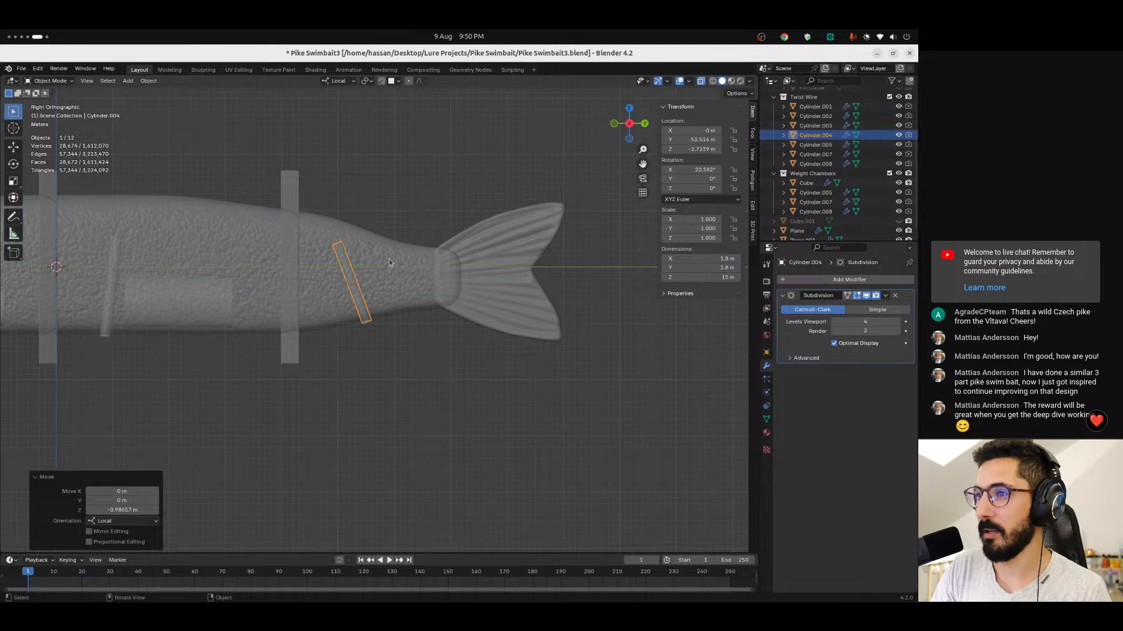
left_click(408, 272)
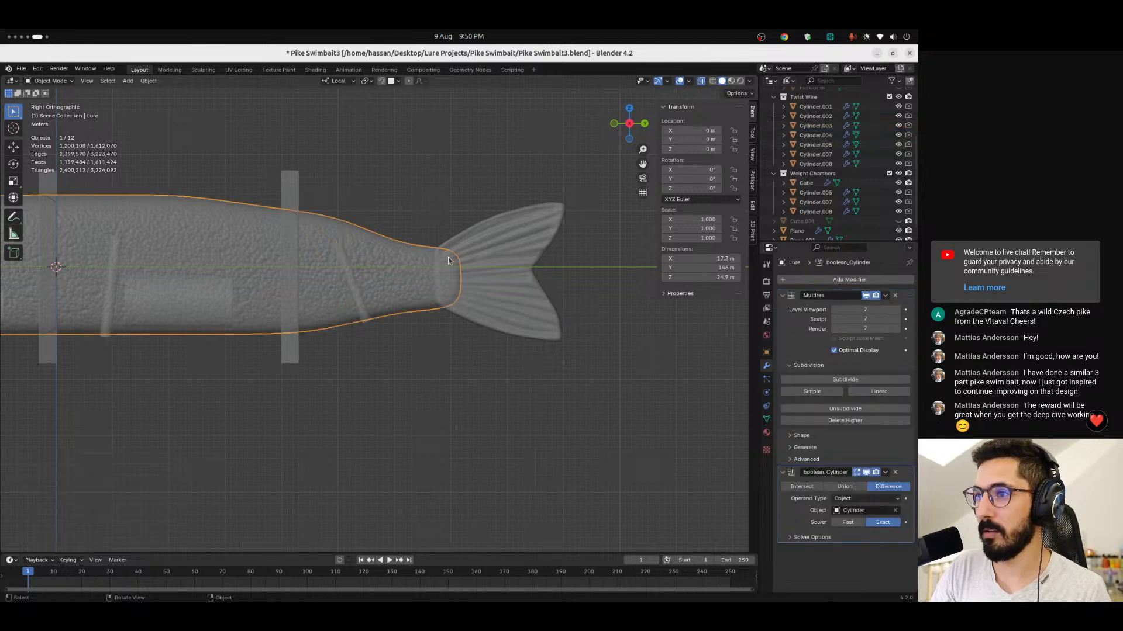
left_click(365, 324)
middle_click_drag(315, 344, 737, 254, "shift")
left_click(534, 341)
middle_click_drag(395, 234, 479, 328, "shift")
left_click(454, 192)
middle_click_drag(567, 279, 502, 238)
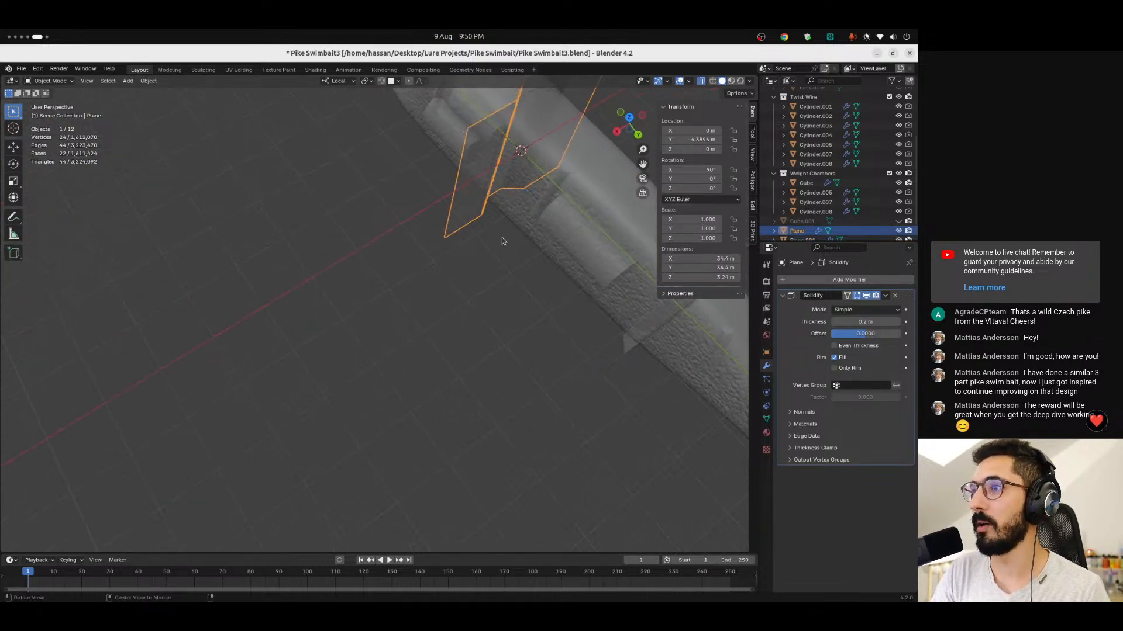
left_click(616, 131)
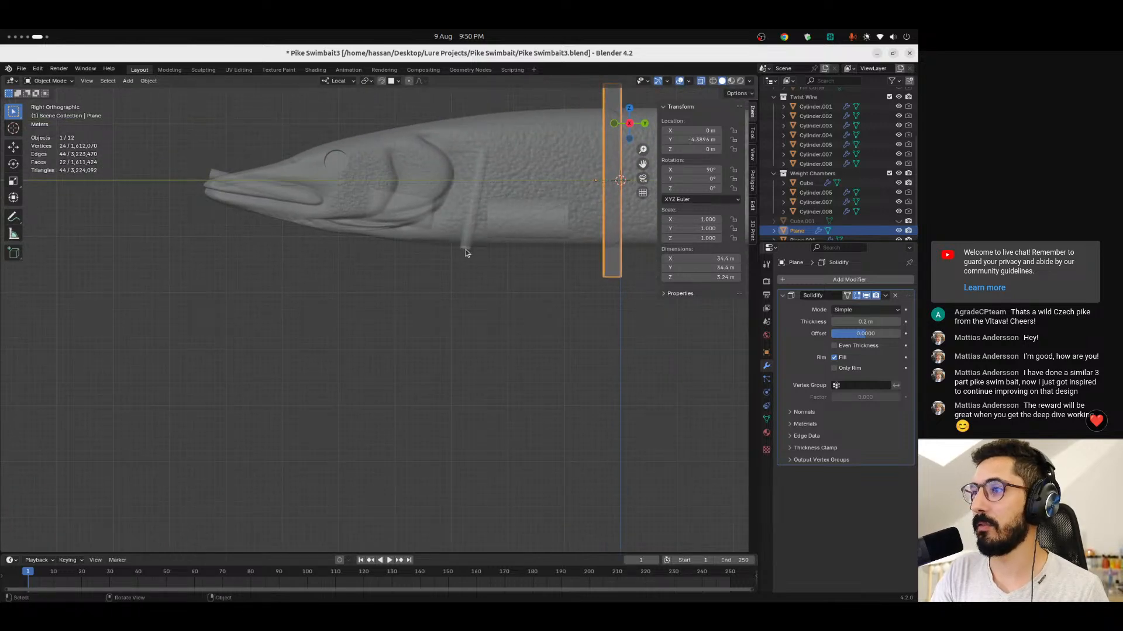
Set the head segment's belly twist wire hole Cylinder.002 to a scale of 1 on all three axes.
left_click(469, 246)
mouse_move(702, 258)
left_mouse_down()
mouse_move(701, 277)
mouse_move(702, 259)
left_mouse_up()
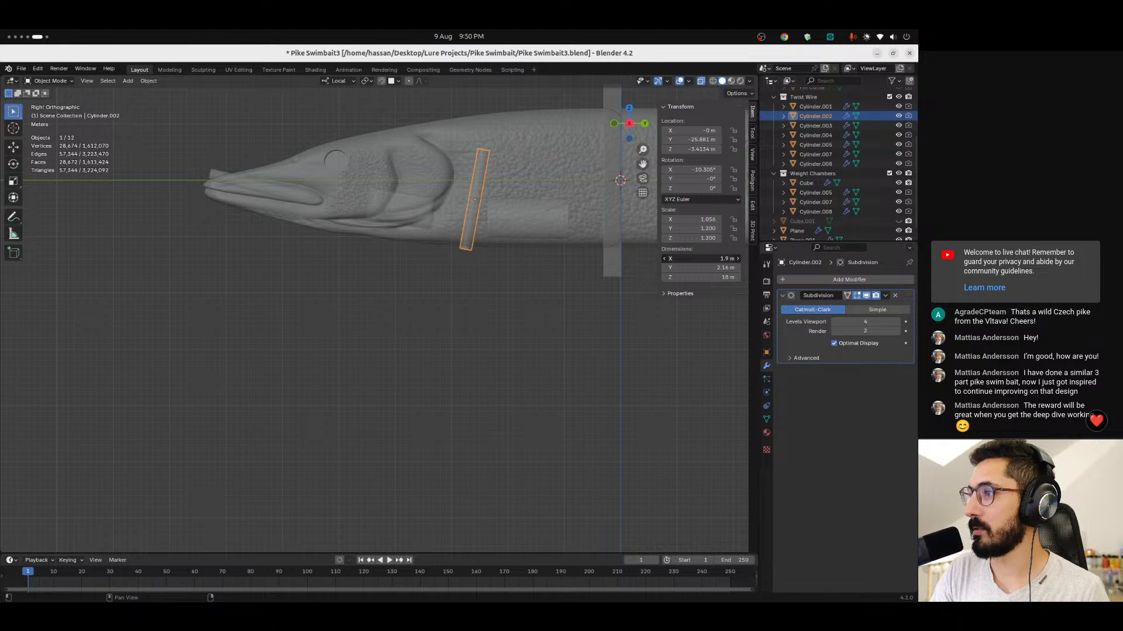
mouse_move(701, 219)
left_mouse_down()
mouse_move(702, 238)
mouse_move(702, 219)
left_mouse_up()
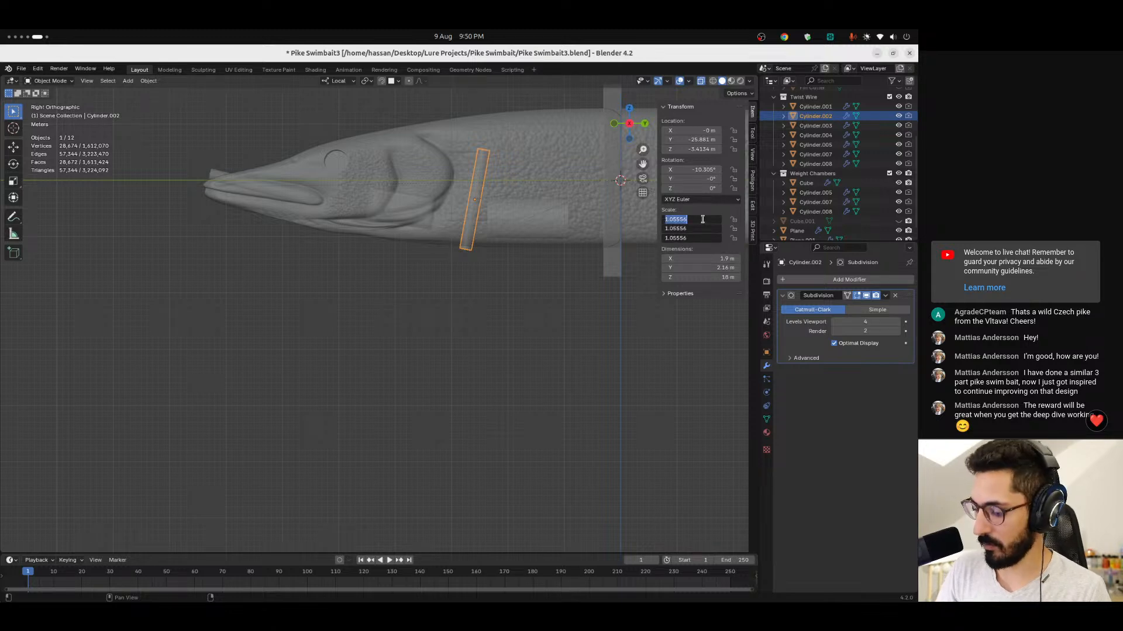
type("1")
key("Return")
Move Cylinder.002 about 1.5 m downward along its local Z axis so its lower end meets the belly.
left_click_drag(573, 258, 528, 233, "ctrl+alt")
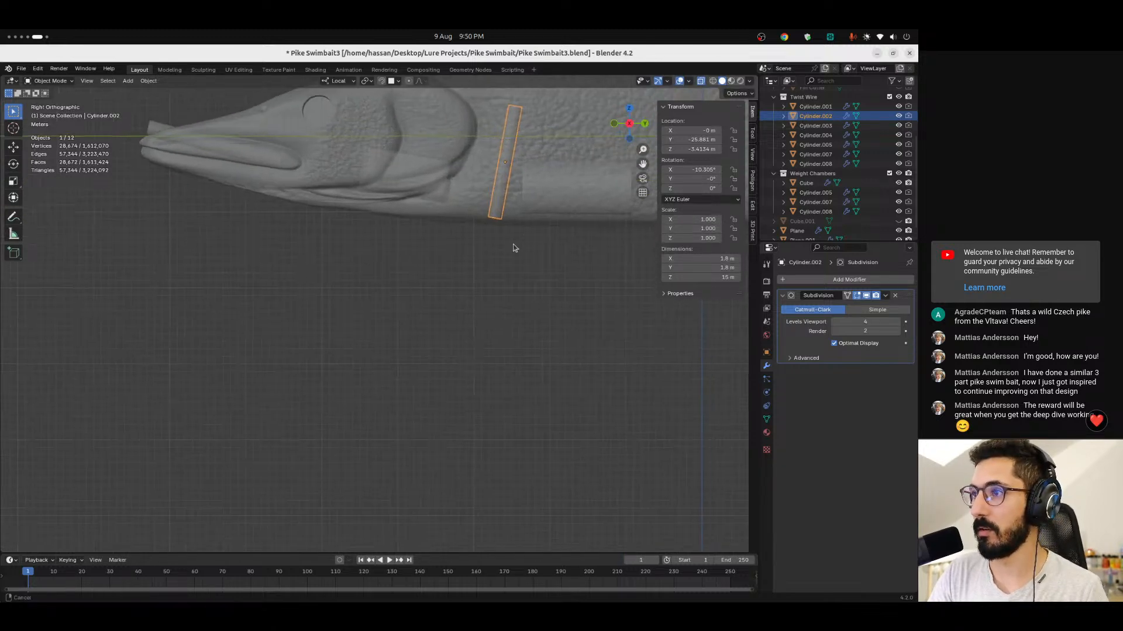
middle_click_drag(528, 237, 474, 271, "shift")
key("g")
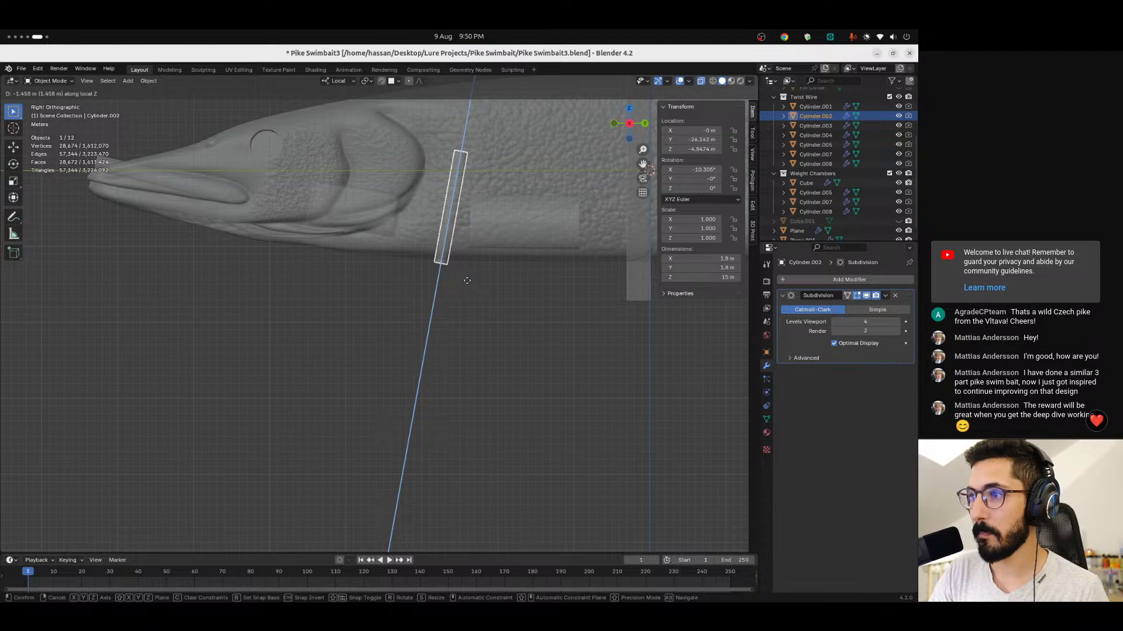
left_click(468, 285)
Set the snout's twist wire hole Cylinder.001 to a scale of 1 on all three axes.
middle_click_drag(124, 221, 303, 248, "shift")
left_click(278, 197)
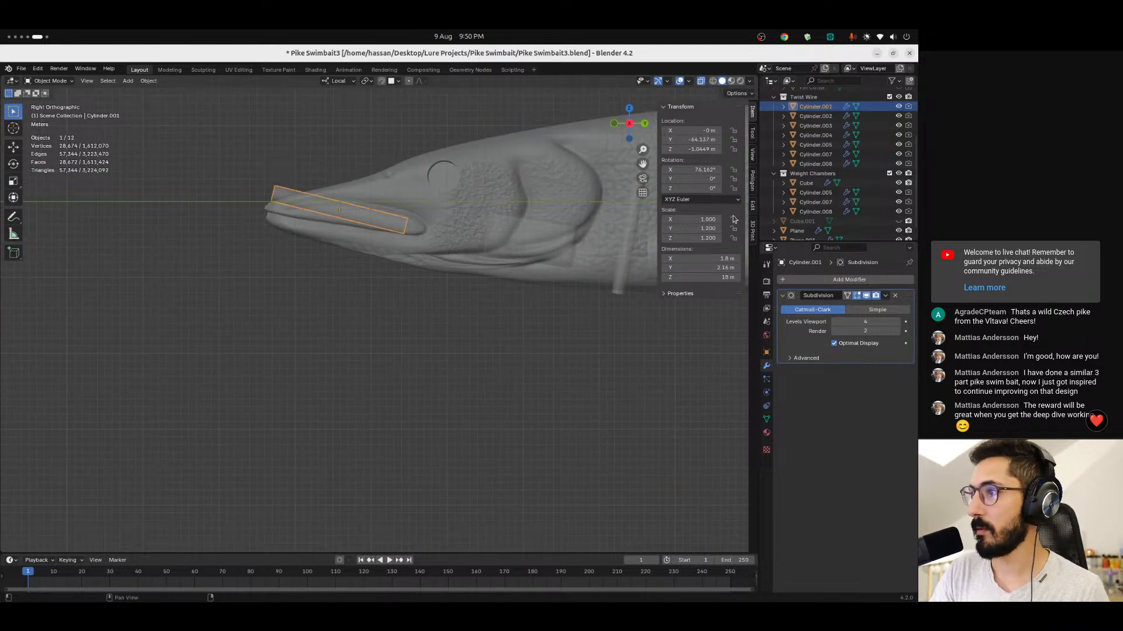
left_click_drag(708, 219, 697, 220, "ctrl")
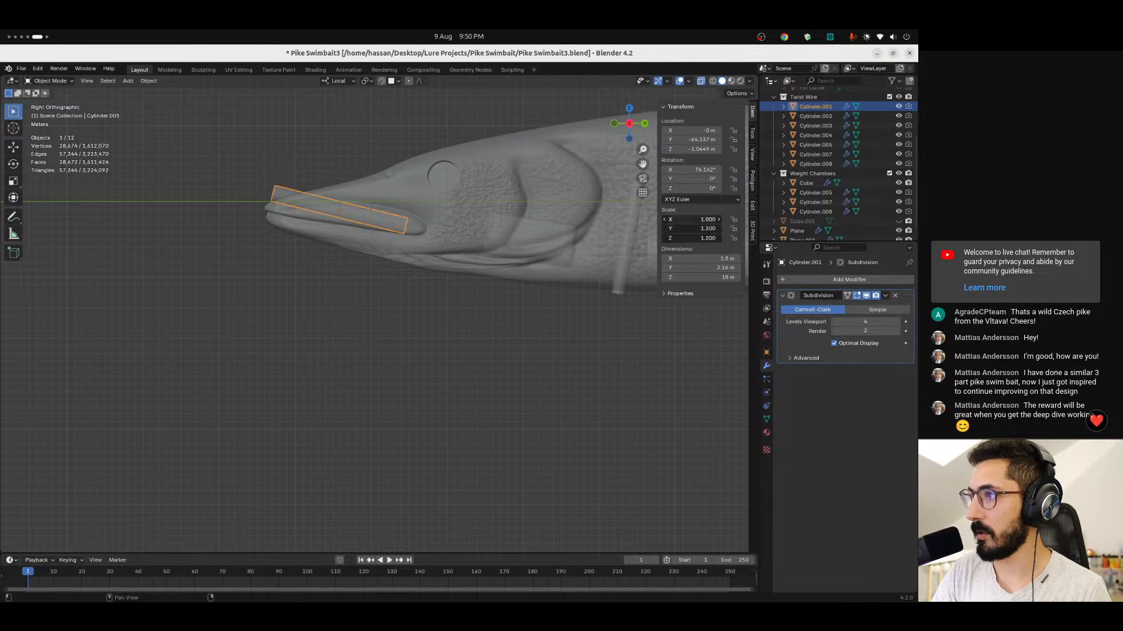
key("Return")
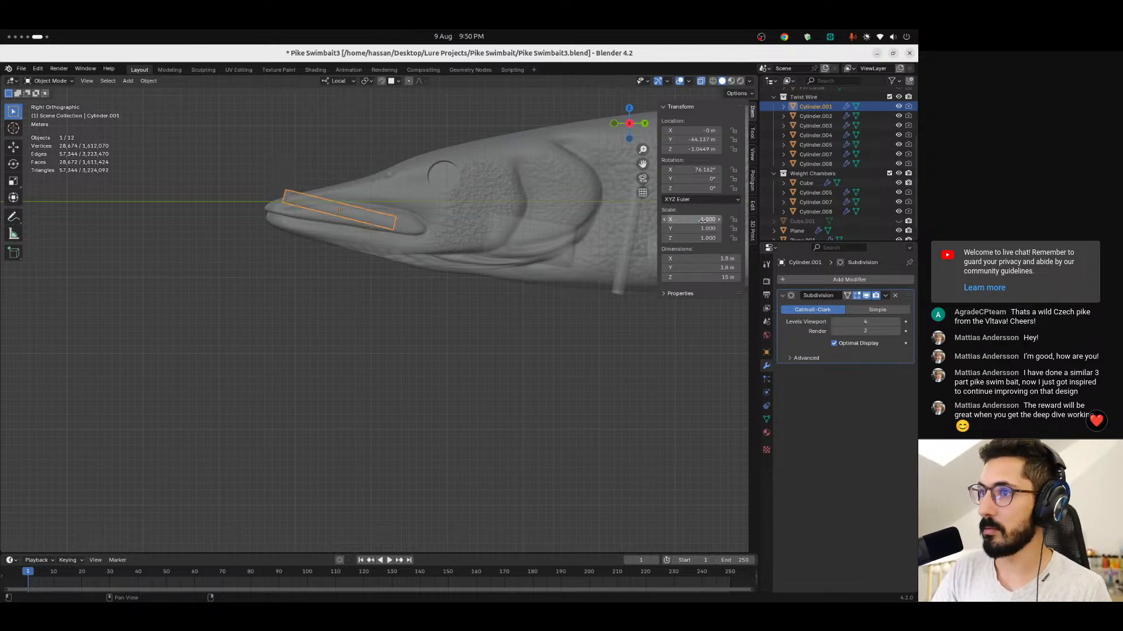
Move Cylinder.001 about 1.2 m along its local Z axis toward the tip of the snout.
middle_click_drag(272, 188, 371, 363, "ctrl")
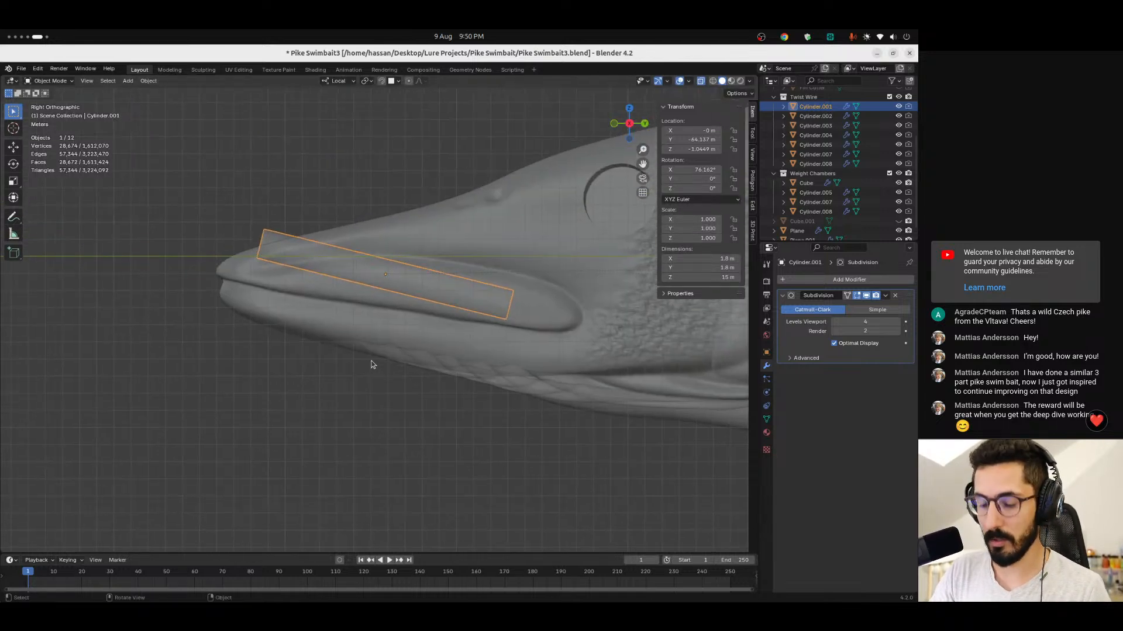
key("g")
key("z")
key("z")
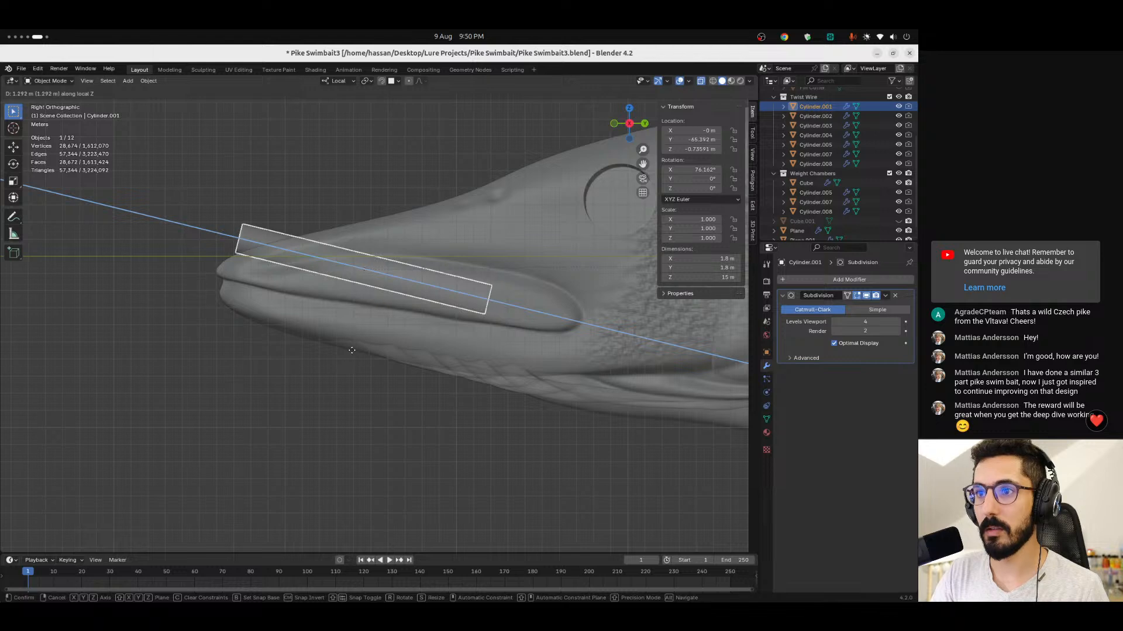
left_click(353, 350)
Set the middle segment's twist wire hole Cylinder.003 to a scale of 1 on all three axes.
left_click_drag(209, 317, 248, 446, "ctrl+alt")
left_click_drag(642, 410, 212, 367, "alt+shift")
left_click(243, 347)
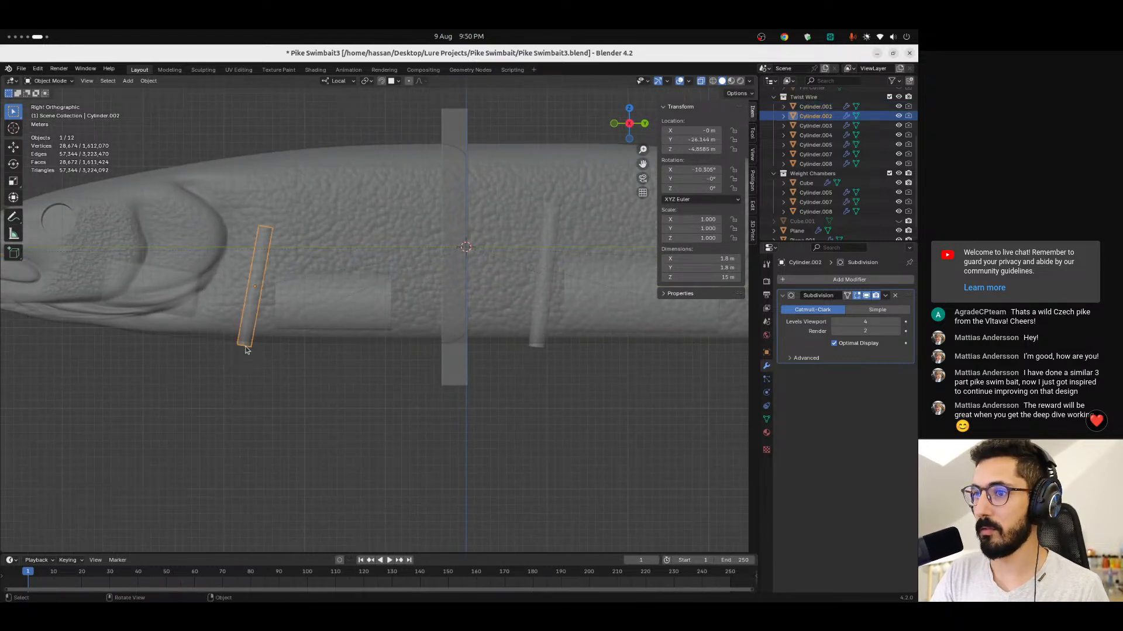
left_click(536, 347)
left_click_drag(627, 386, 570, 400, "alt+shift")
left_click(706, 220)
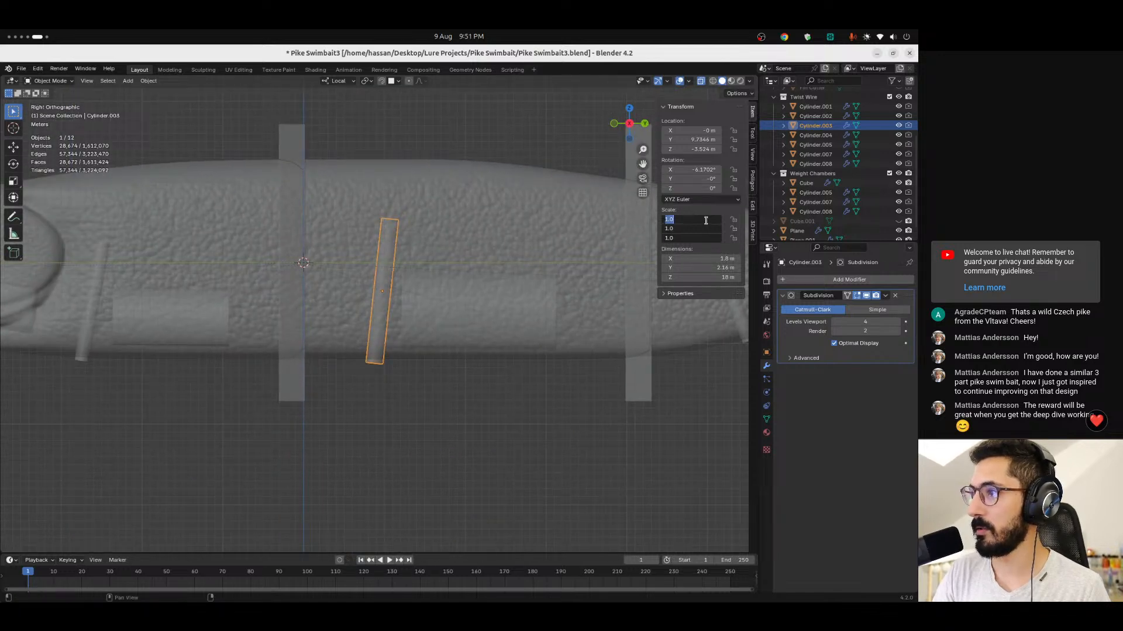
type("1")
key("Return")
Move Cylinder.003 about 1.43 m downward along its local Z axis so its lower end meets the belly.
key("g")
key("z")
left_click(285, 341)
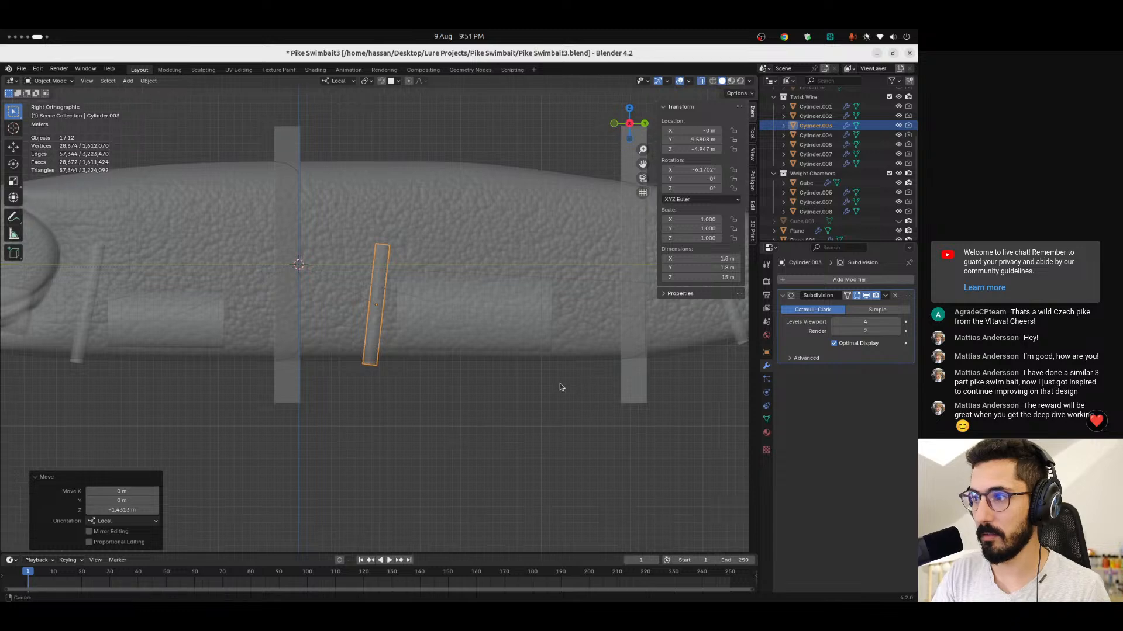
Check the scale of the tail wire hole Cylinder.004 and the dimensions of the head segment's weight chamber Cylinder.008.
left_click_drag(585, 383, 241, 379, "alt+shift")
left_click(405, 342)
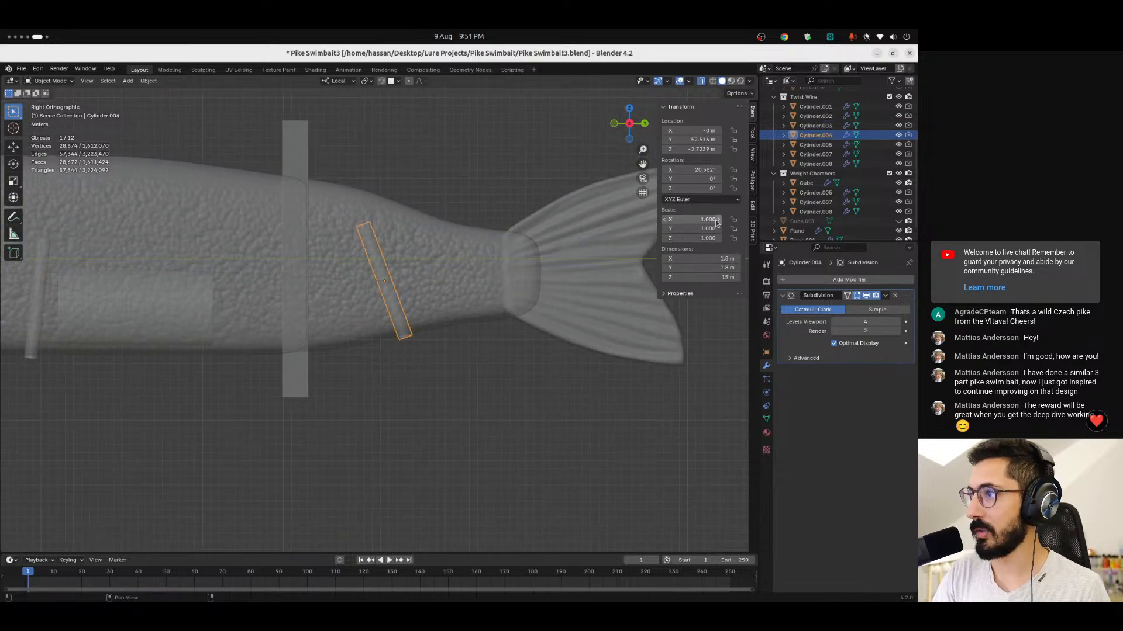
left_click_drag(188, 404, 433, 340, "alt+shift")
scroll(355, 345, "down", 5)
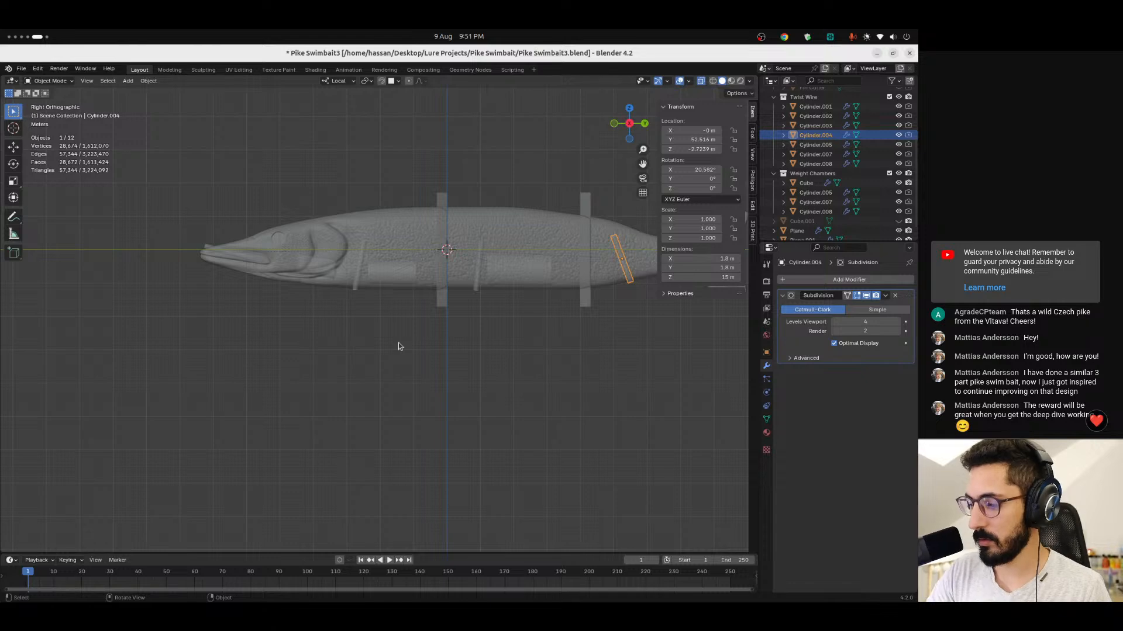
left_click_drag(486, 306, 383, 297, "alt+shift")
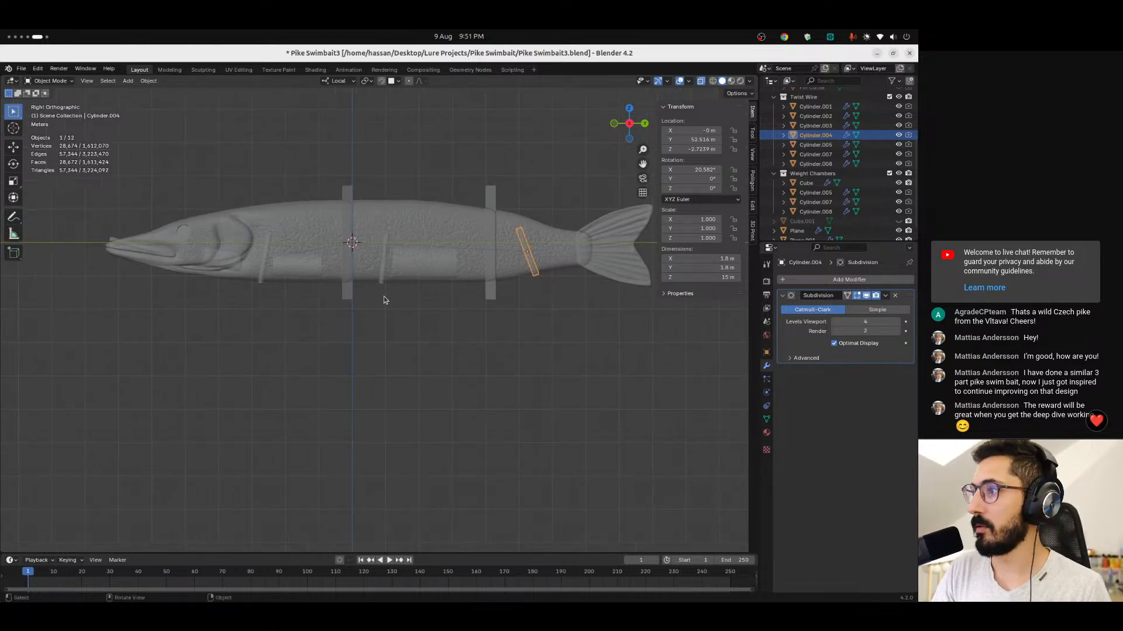
left_click(813, 185)
left_click(823, 211)
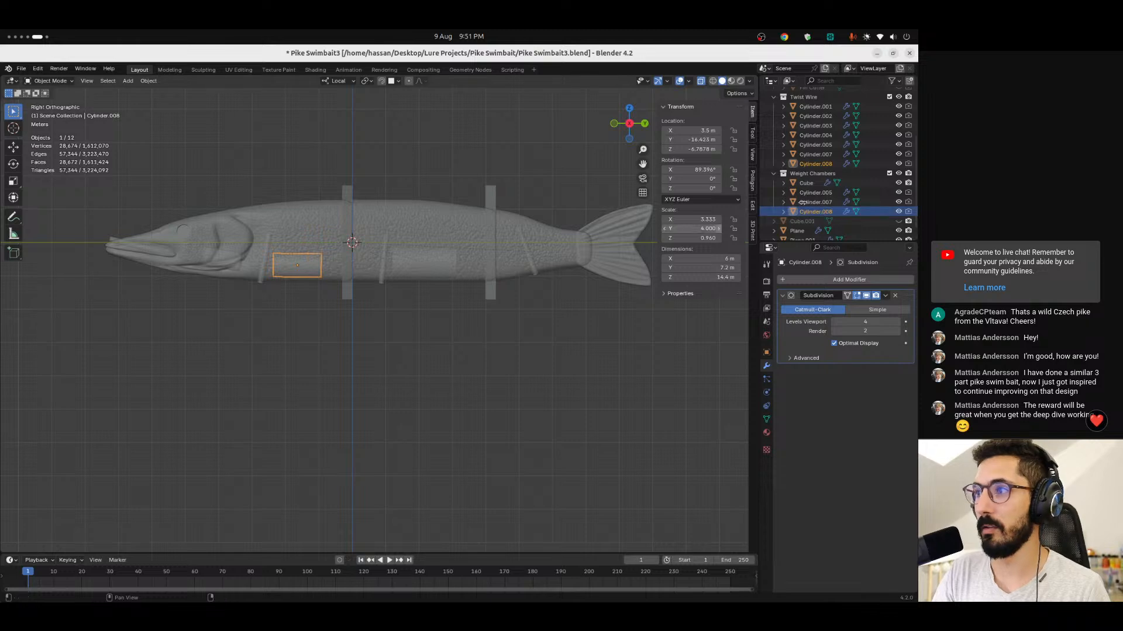
Set the dimensions of the middle segment's weight chamber Cylinder.007 to 8.5 m in X and Y and 19.5 m in Z.
left_click(822, 202)
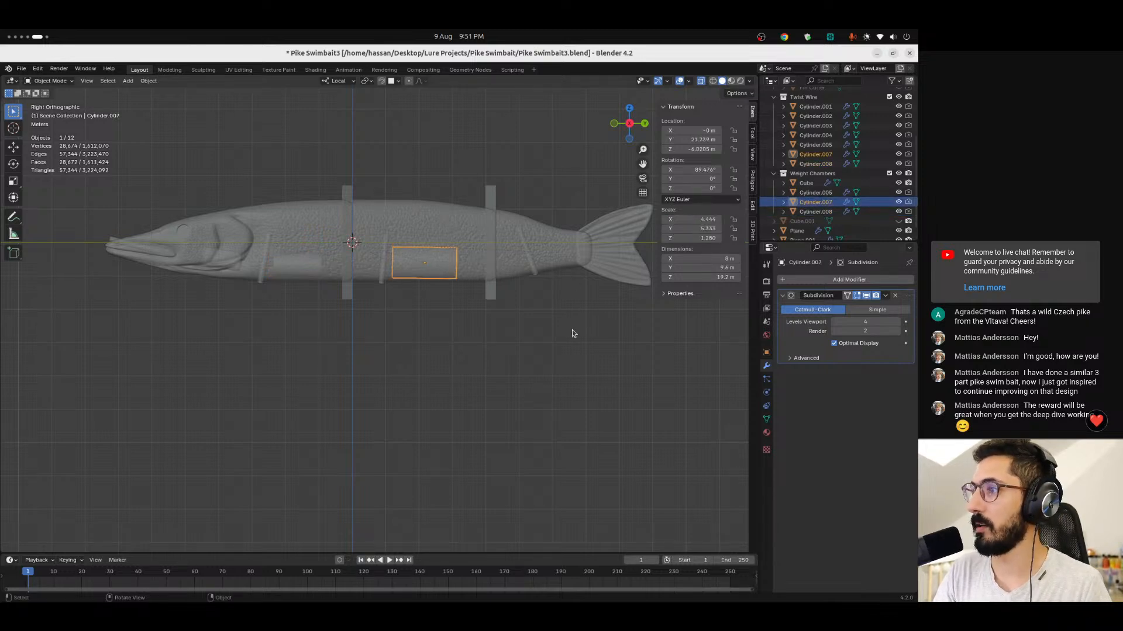
middle_click_drag(483, 339, 509, 252, "ctrl")
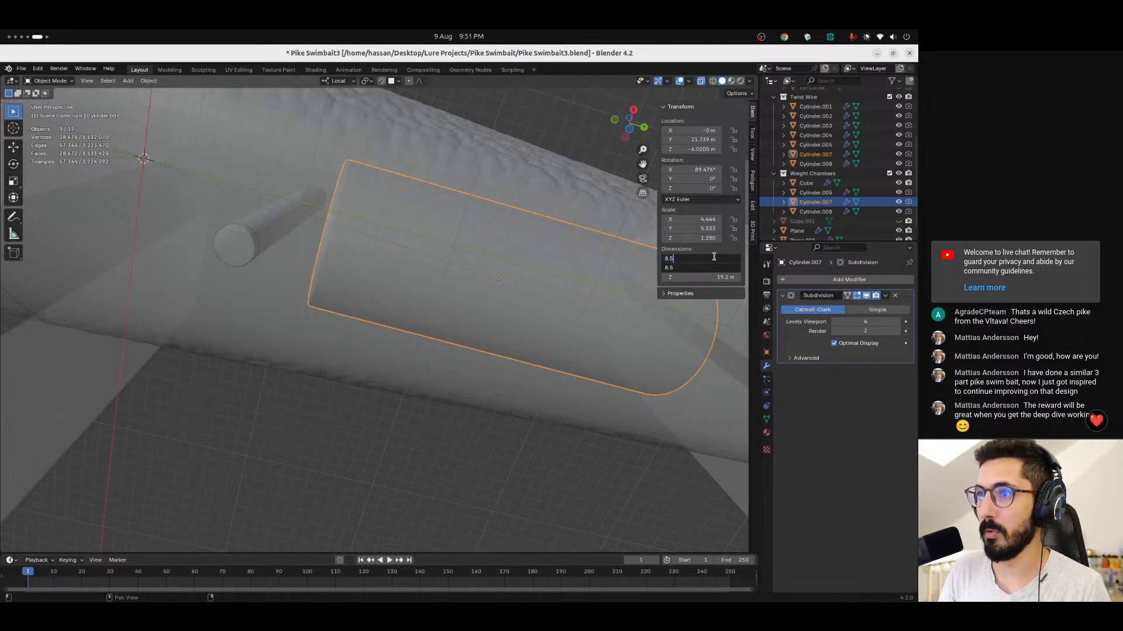
key("Return")
middle_click_drag(489, 262, 427, 378)
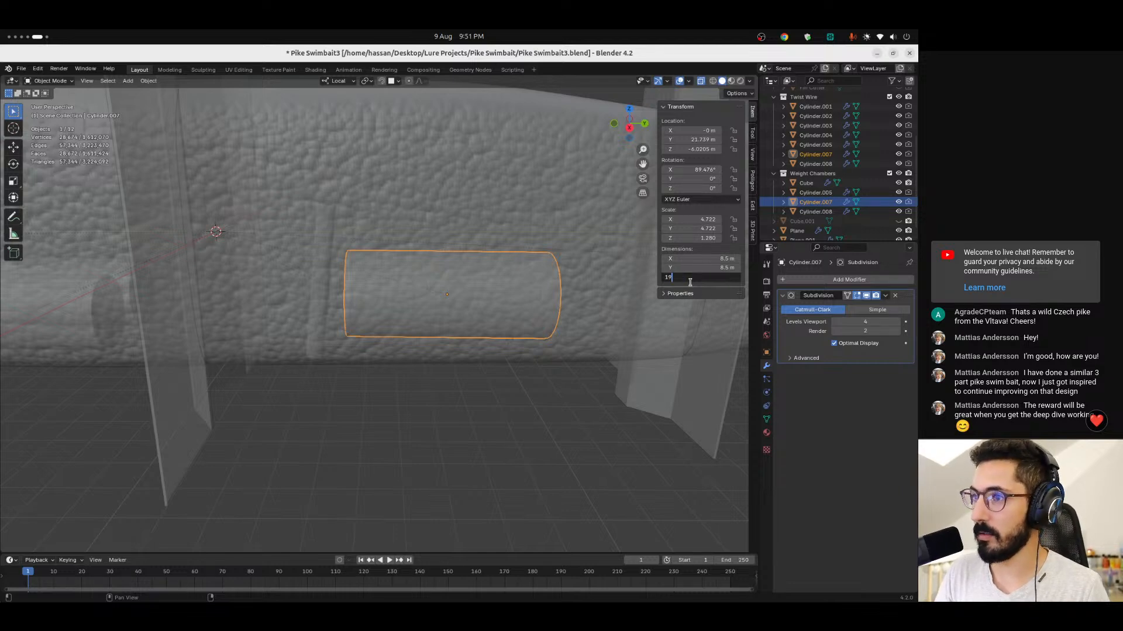
key("Return")
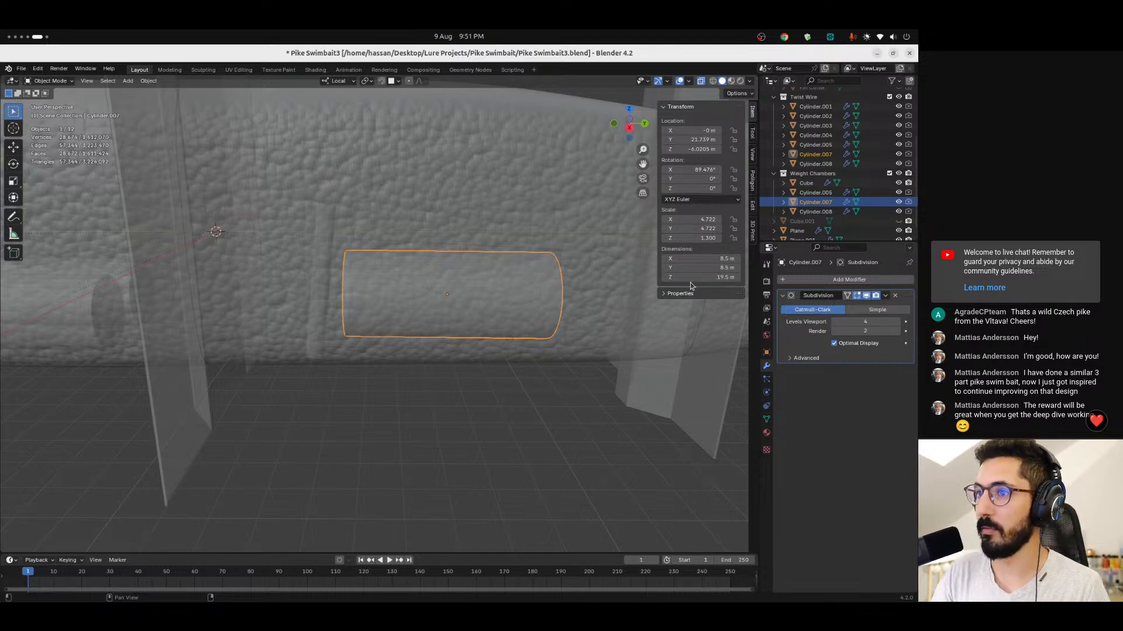
Move weight chamber Cylinder.007 about 1.47 m toward the tail along its local Z axis in the side view.
middle_click_drag(526, 380, 422, 379, "shift")
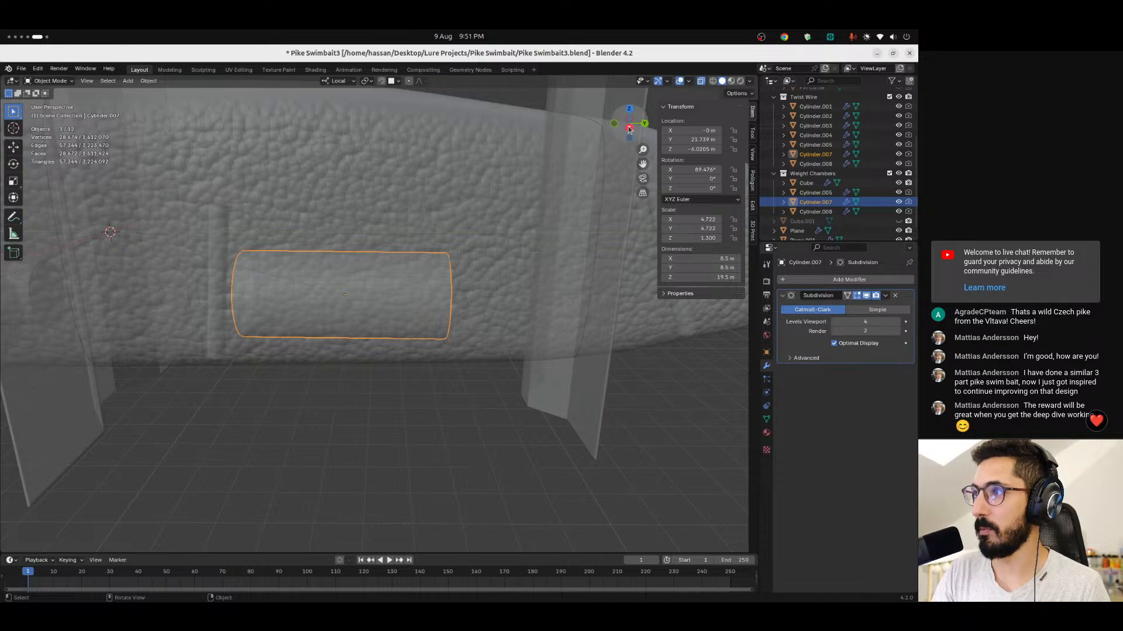
left_click(629, 128)
key("g")
key("z")
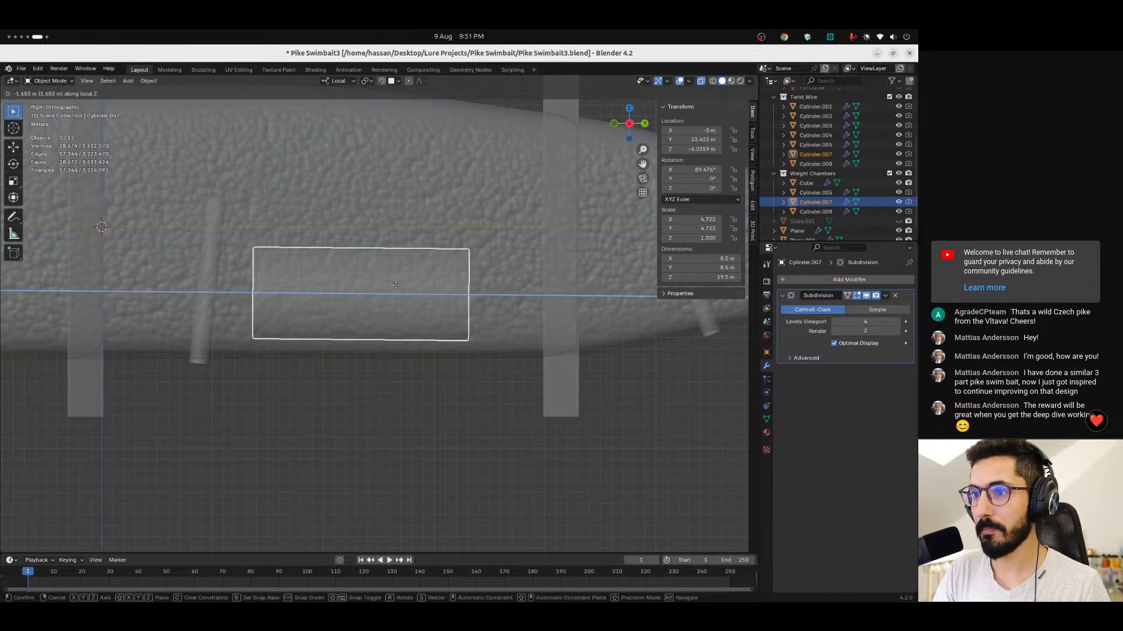
left_click(392, 292)
Hide the head segment's two side-by-side weight chambers, Cylinder.008 and Cylinder.005.
scroll(262, 463, "down", 4)
middle_click_drag(263, 463, 261, 477, "ctrl")
middle_click_drag(308, 361, 420, 349, "shift")
scroll(377, 279, "up", 3)
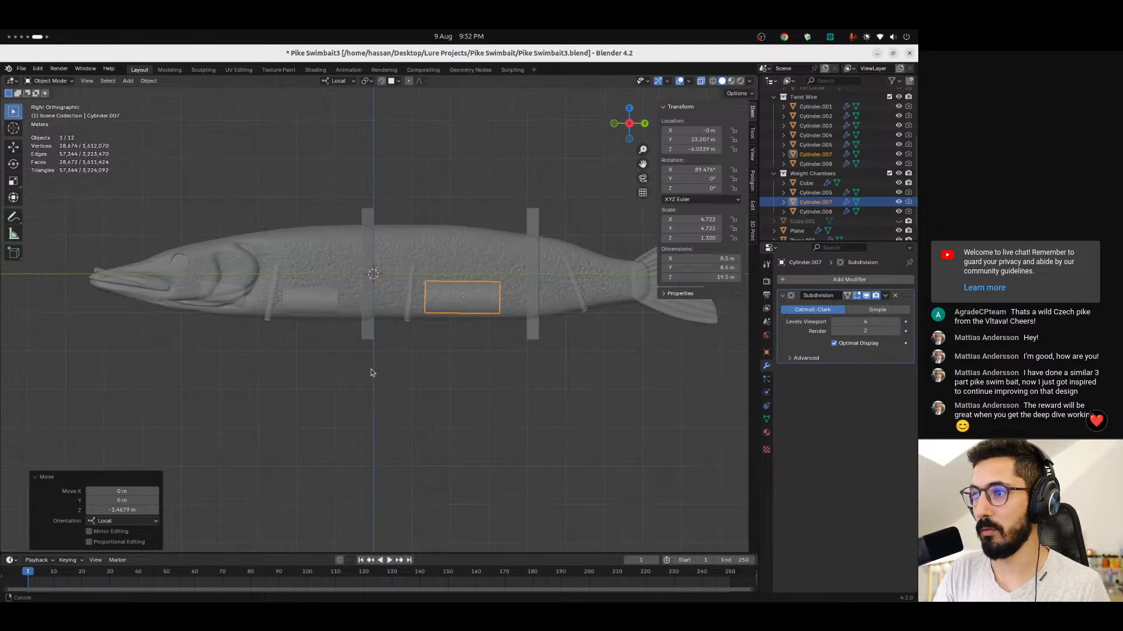
middle_click_drag(260, 343, 387, 321)
mouse_move(325, 339)
middle_mouse_down()
mouse_move(330, 375)
mouse_move(332, 359)
middle_mouse_up()
left_click(865, 211)
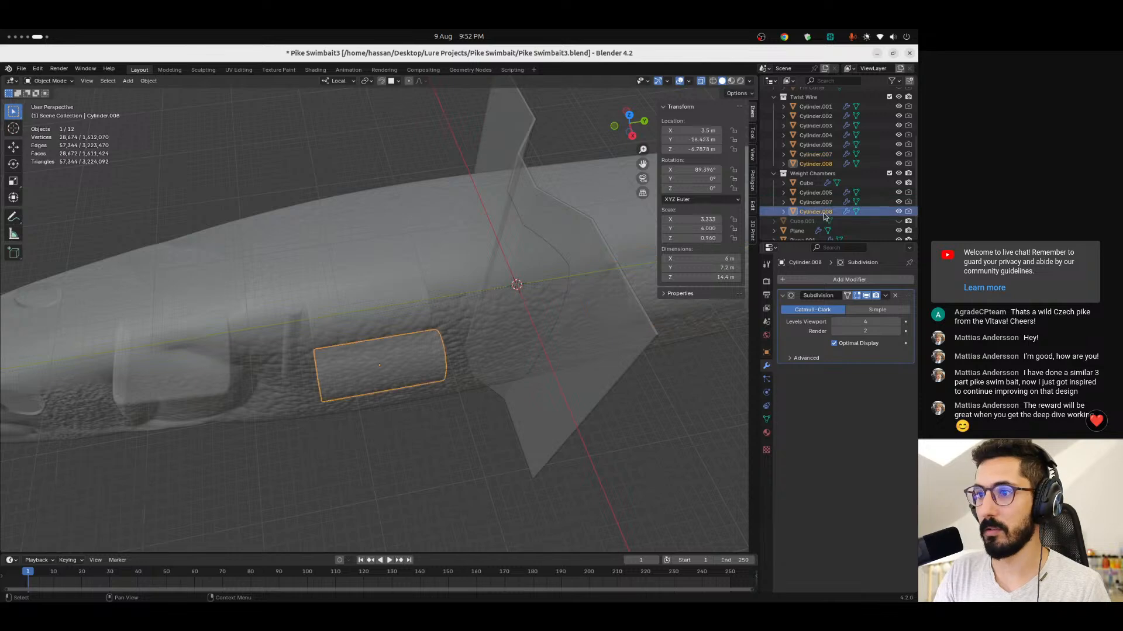
key("h")
left_click(871, 193)
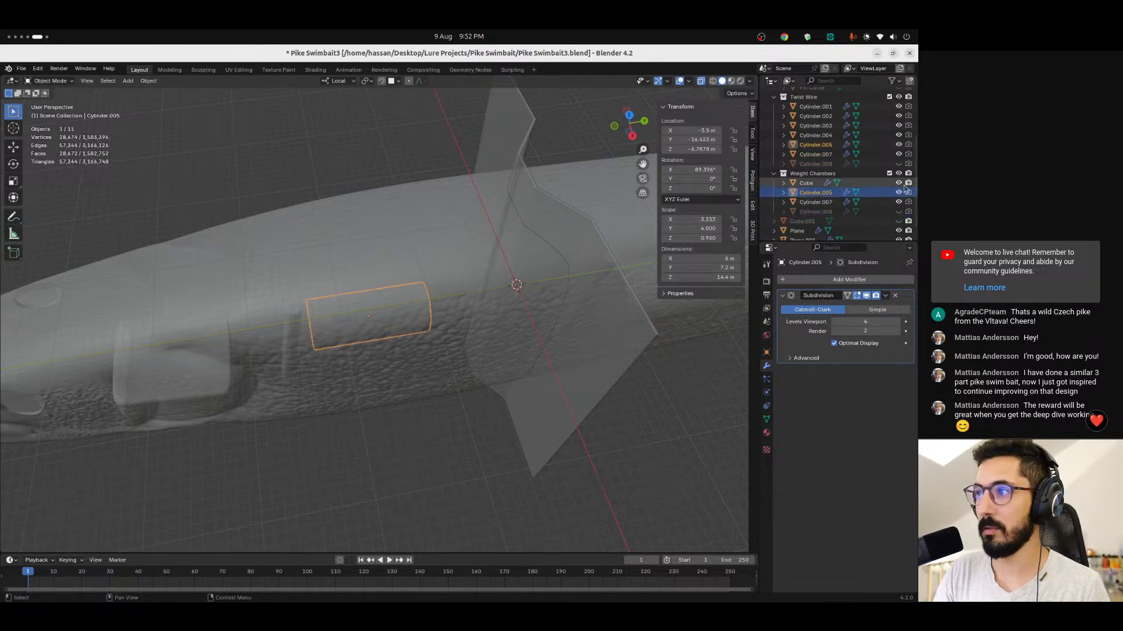
key("h")
Duplicate the middle segment's weight chamber Cylinder.007 in the top view, keeping the copy at the original's position.
middle_click_drag(637, 411, 466, 412, "shift")
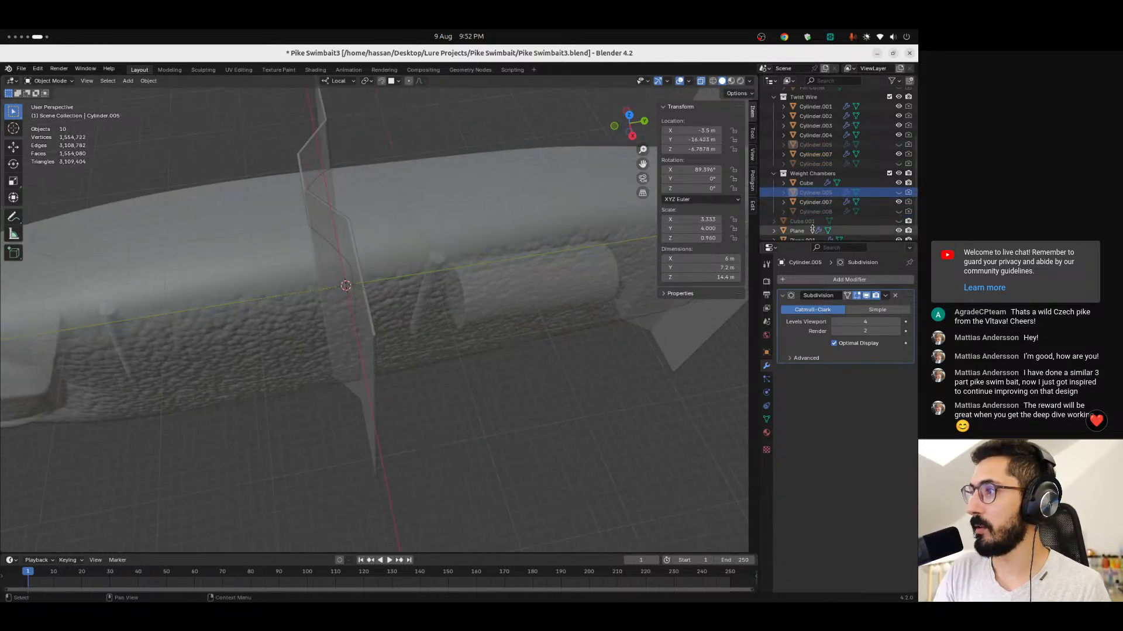
left_click(827, 202)
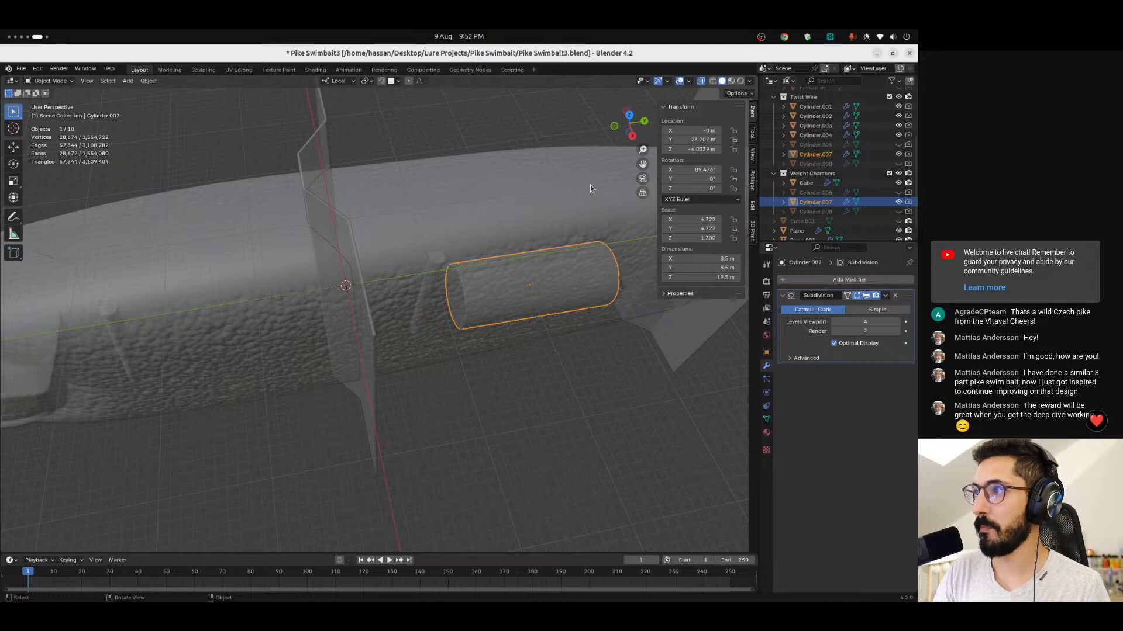
left_click(629, 115)
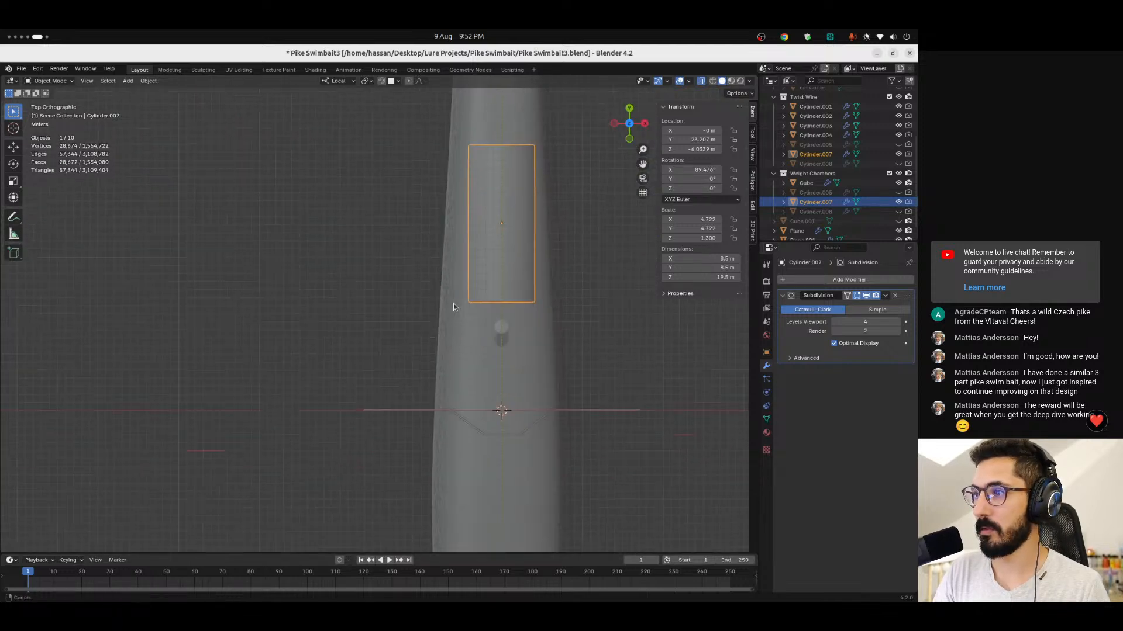
key("shift+d")
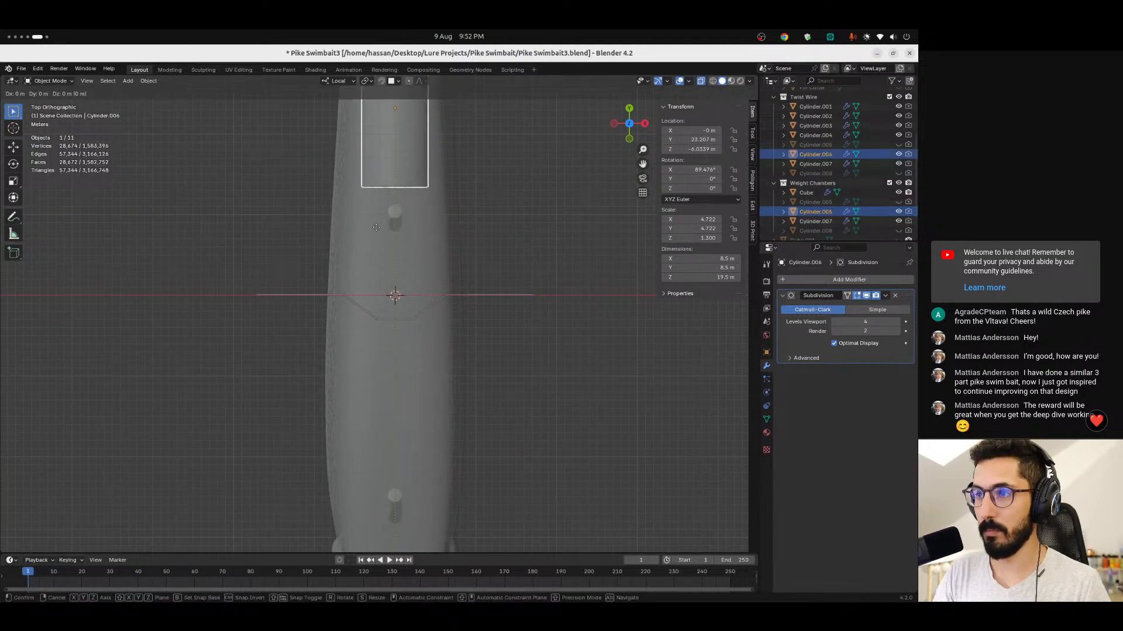
key("y")
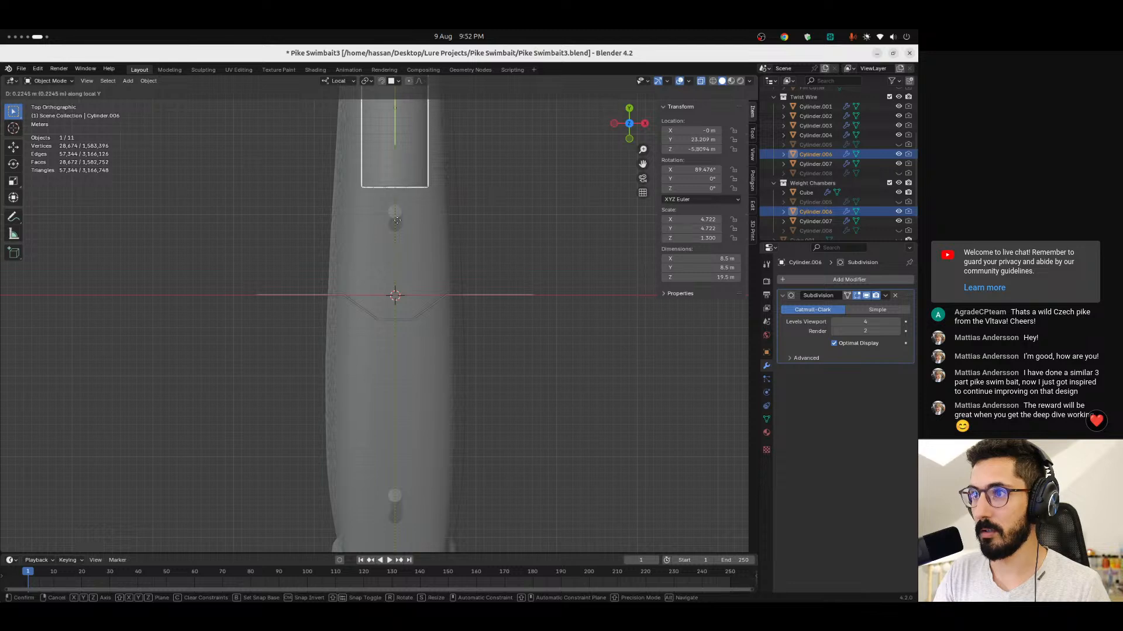
left_click(400, 182)
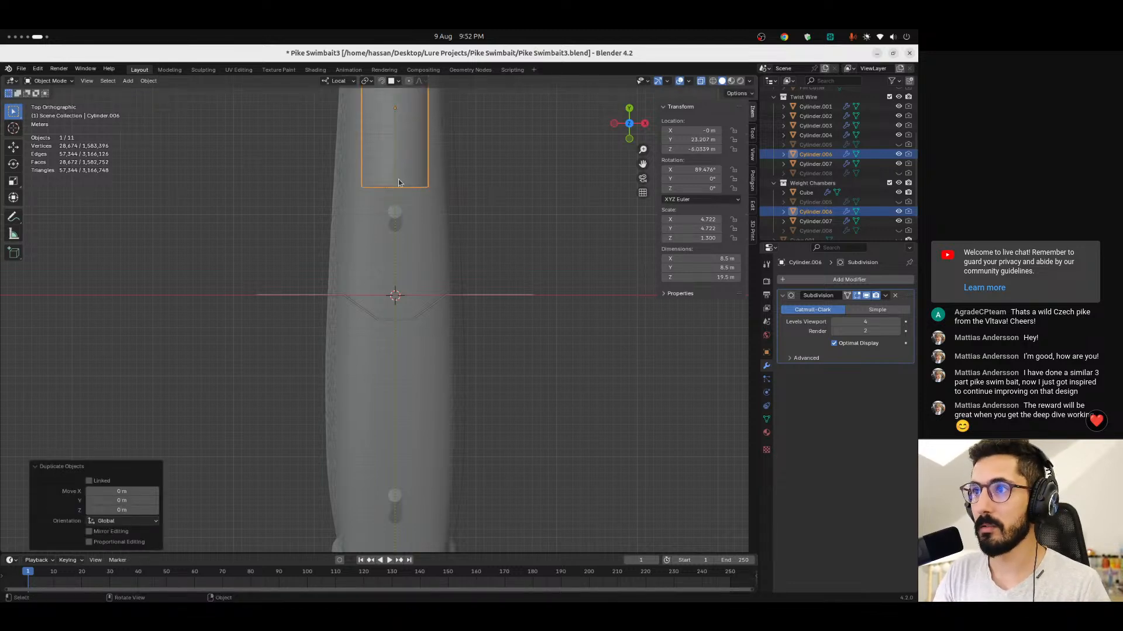
Move the duplicated weight chamber Cylinder.006 about 37.37 m along its local Z axis into the head segment.
key("g")
key("z")
key("z")
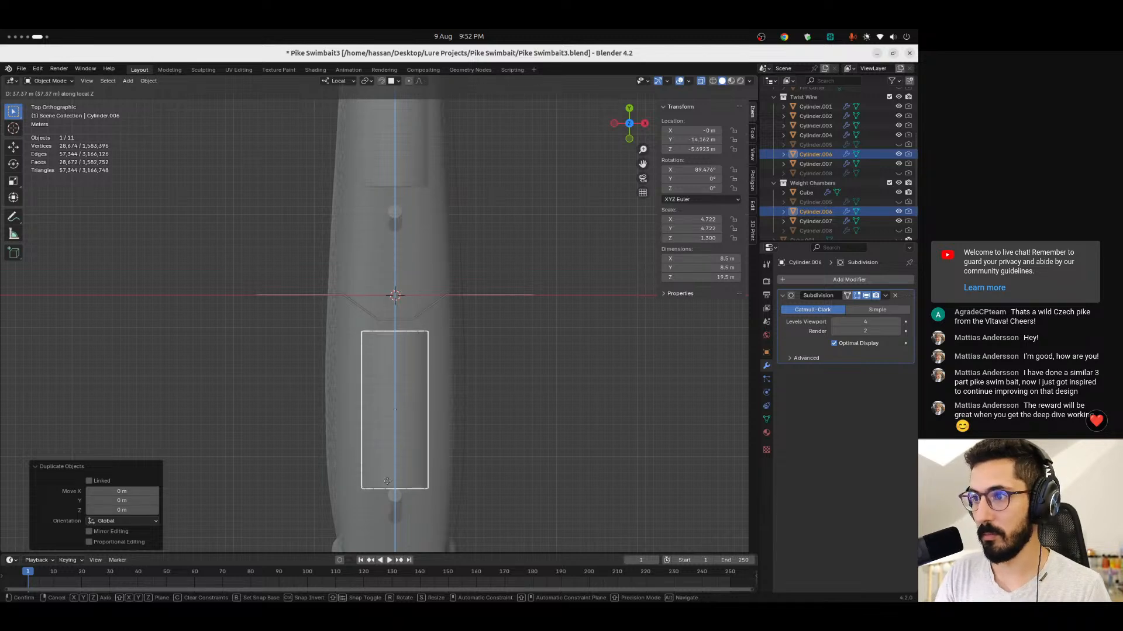
left_click(387, 482)
middle_click_drag(506, 510, 501, 281)
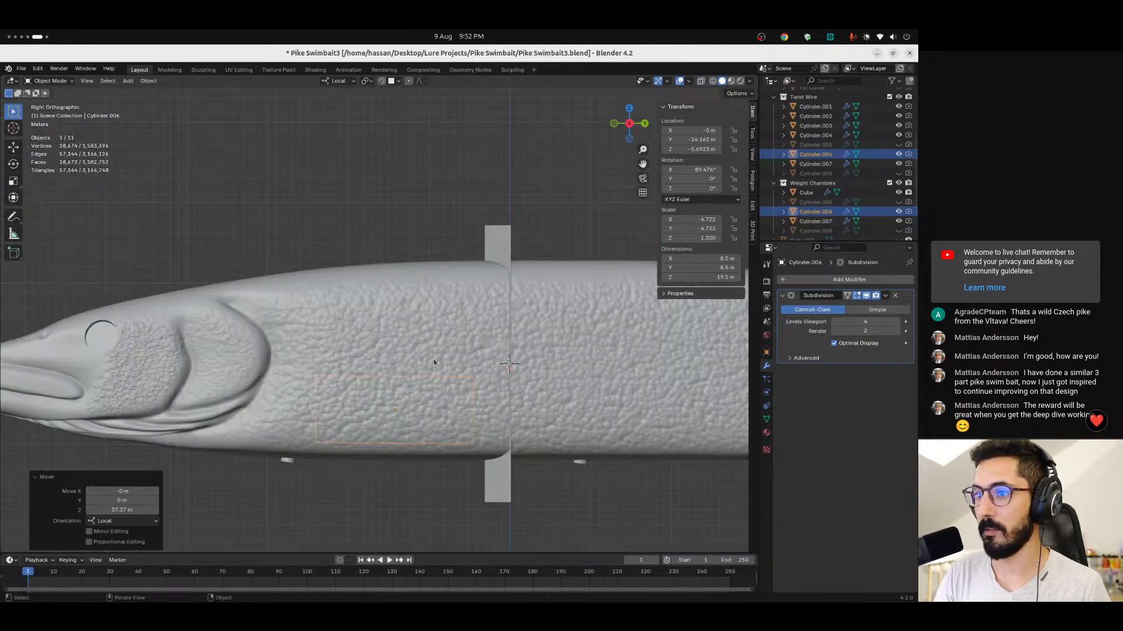
key("alt+z")
middle_click_drag(358, 439, 532, 374, "shift")
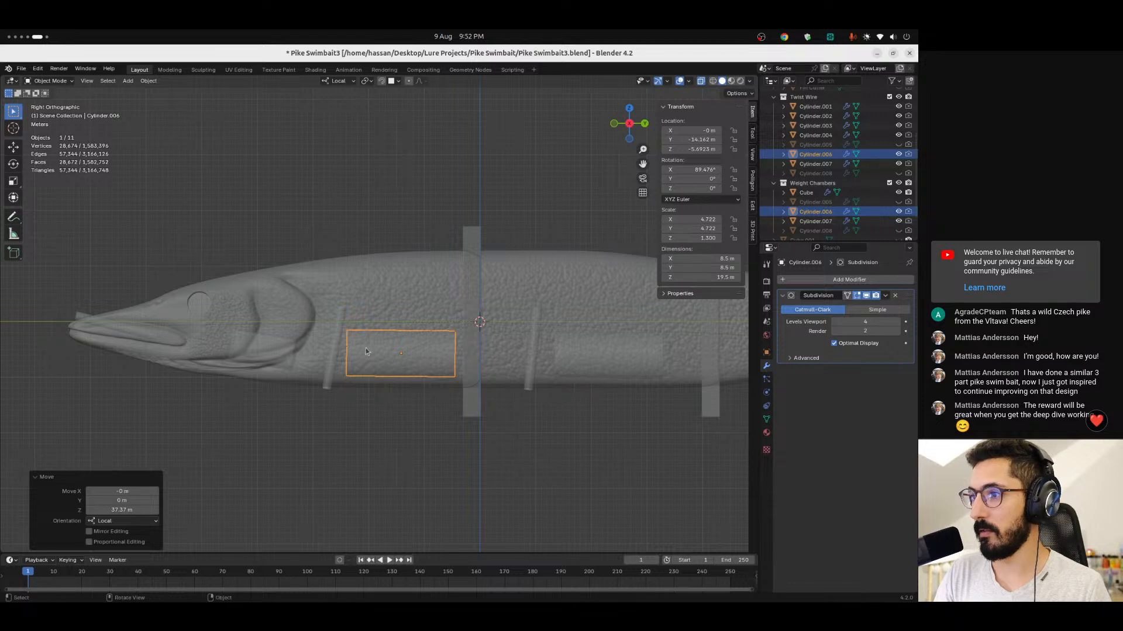
middle_click_drag(635, 367, 618, 415, "ctrl")
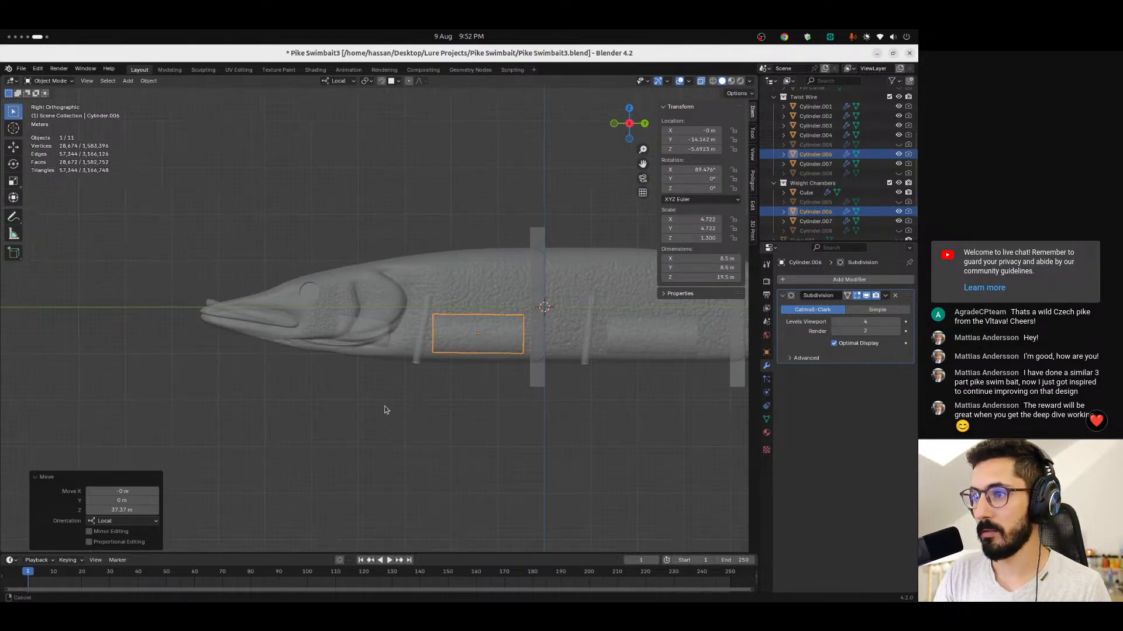
Hide the weight chamber Cube and place a duplicate of Cylinder.006 below the gill cover, rotated about 9° in the side view.
middle_click_drag(386, 398, 405, 304, "ctrl")
left_click(899, 192)
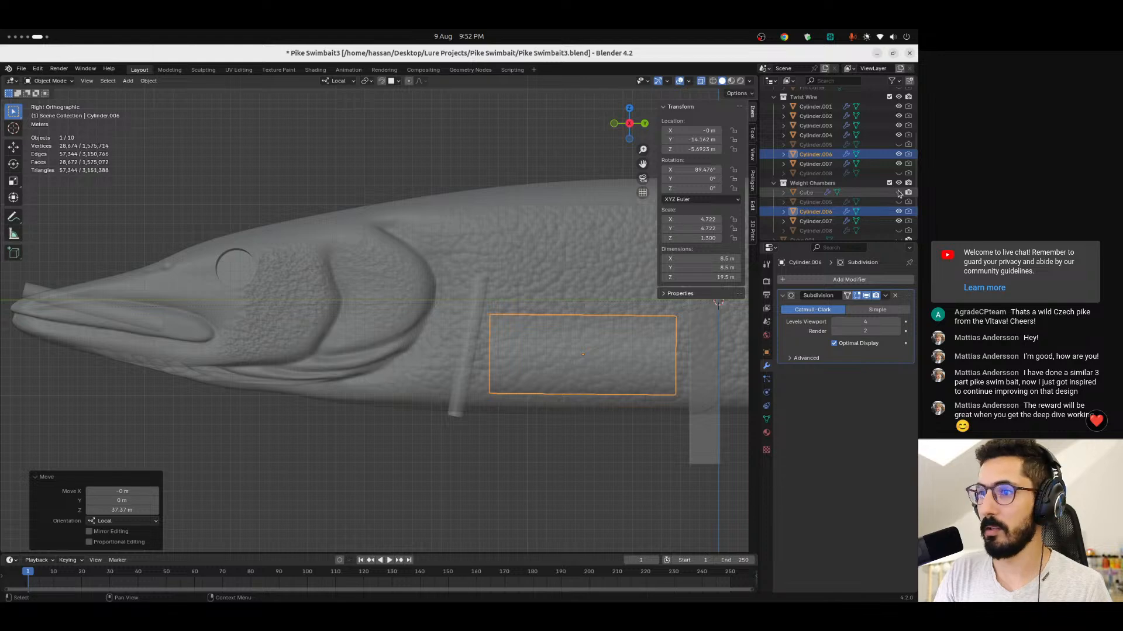
key("shift+d")
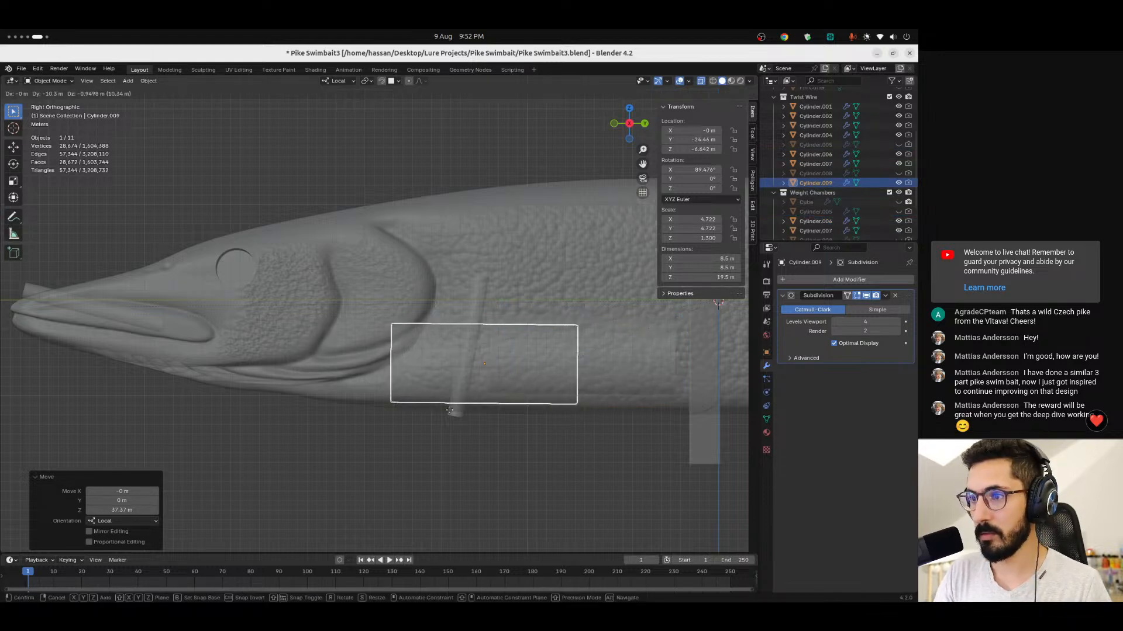
left_click(303, 388)
key("r")
left_click(404, 419)
Fine-tune chamber Cylinder.009 inside the head, rotating it back about 2.13° and placing it at about Y -44.96 m, Z -3.59 m.
key("g")
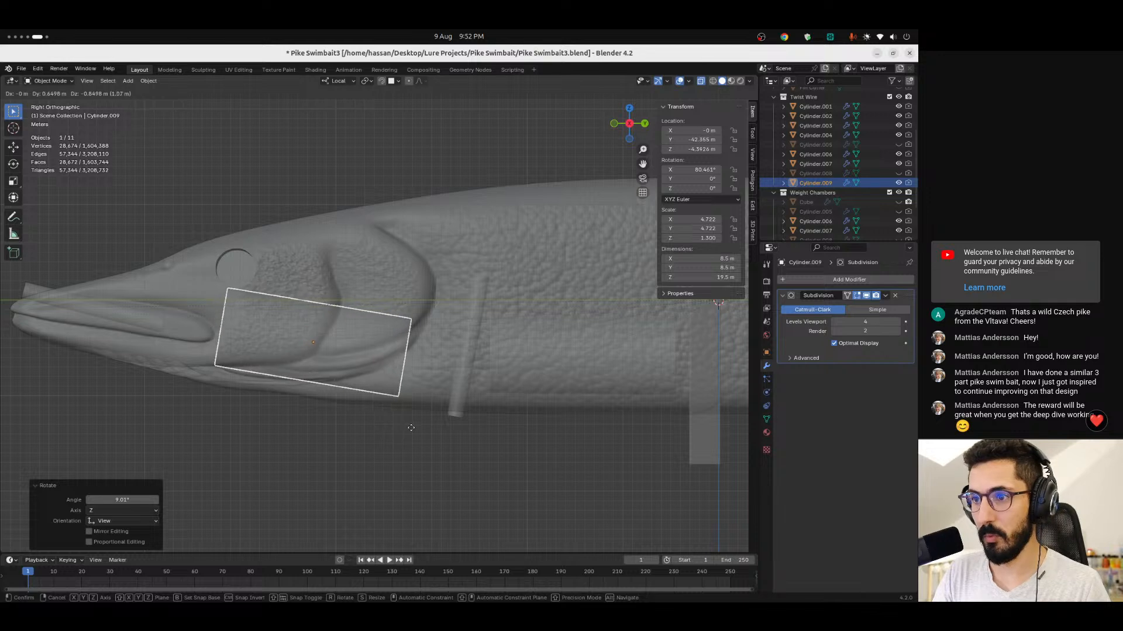
left_click(409, 428)
key("r")
left_click(412, 426)
key("g")
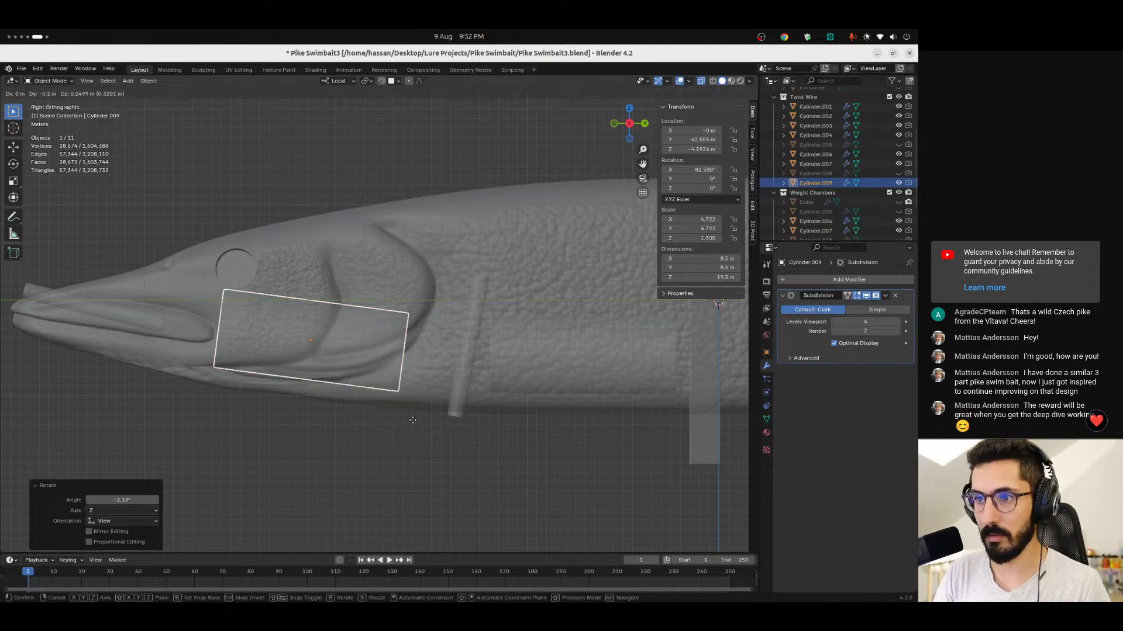
left_click(389, 414)
middle_click_drag(390, 414, 210, 280)
mouse_move(214, 366)
middle_mouse_down()
mouse_move(263, 314)
mouse_move(316, 212)
mouse_move(389, 339)
mouse_move(208, 316)
mouse_move(295, 394)
mouse_move(86, 414)
mouse_move(89, 403)
mouse_move(100, 411)
mouse_move(68, 436)
mouse_move(201, 334)
mouse_move(391, 262)
middle_mouse_up()
left_click(642, 126)
scroll(288, 326, "up", 1)
Delete the old hidden weight chambers Cylinder.008, Cylinder.005 and Cube from the Weight Chambers collection.
key("a")
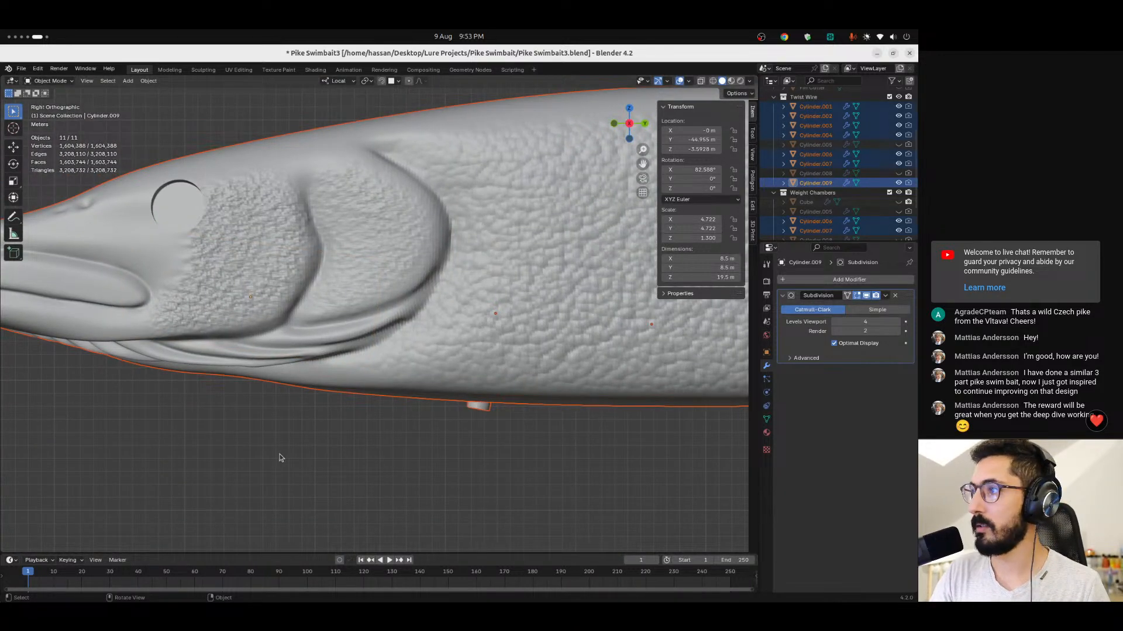
key("alt+a")
key("alt+z")
scroll(828, 223, "down", 3)
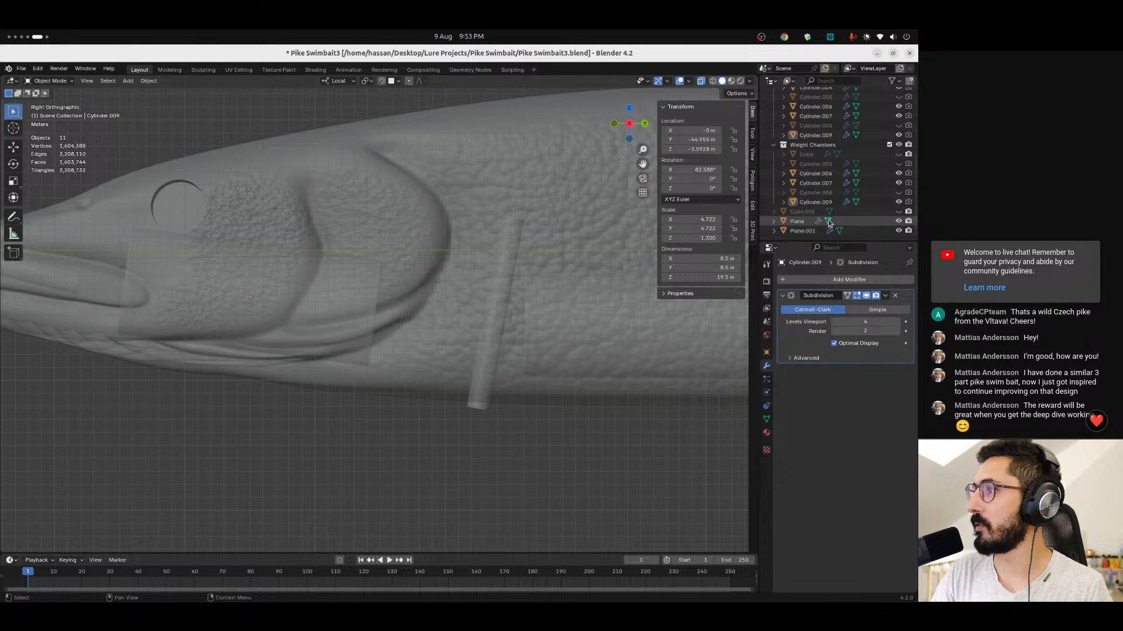
left_click(816, 202)
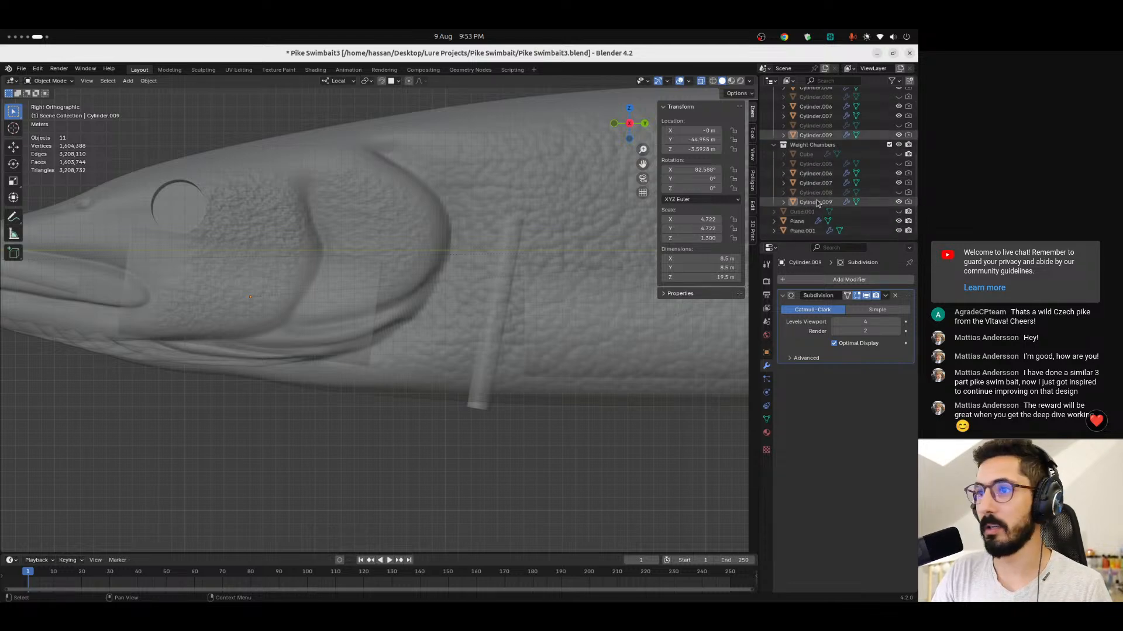
left_click(816, 193)
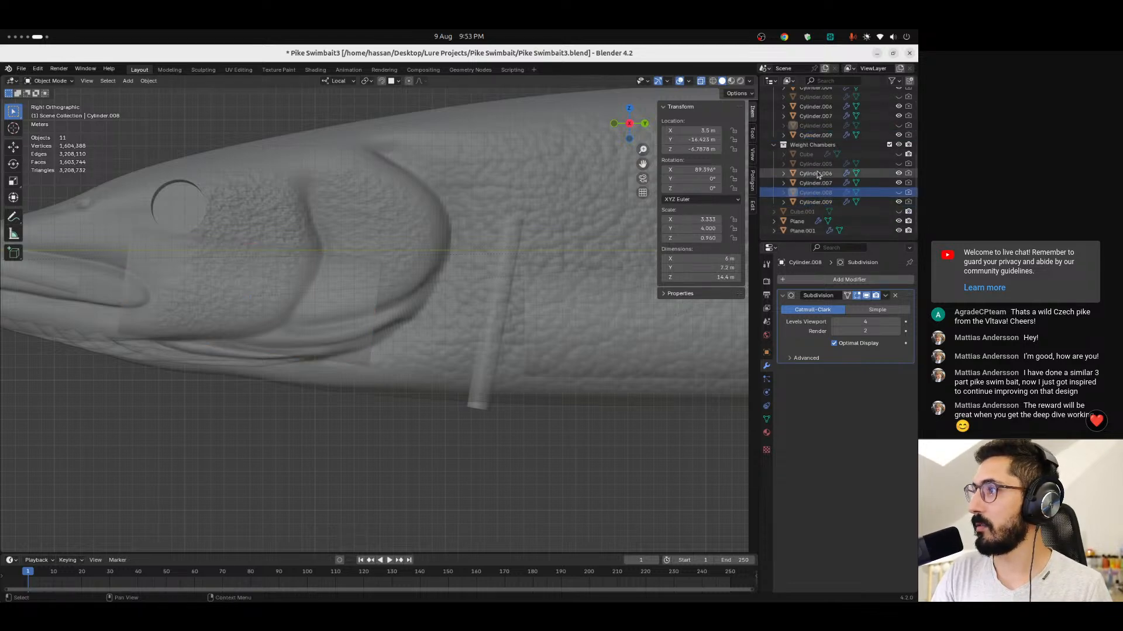
left_click(825, 166)
scroll(827, 176, "up", 1)
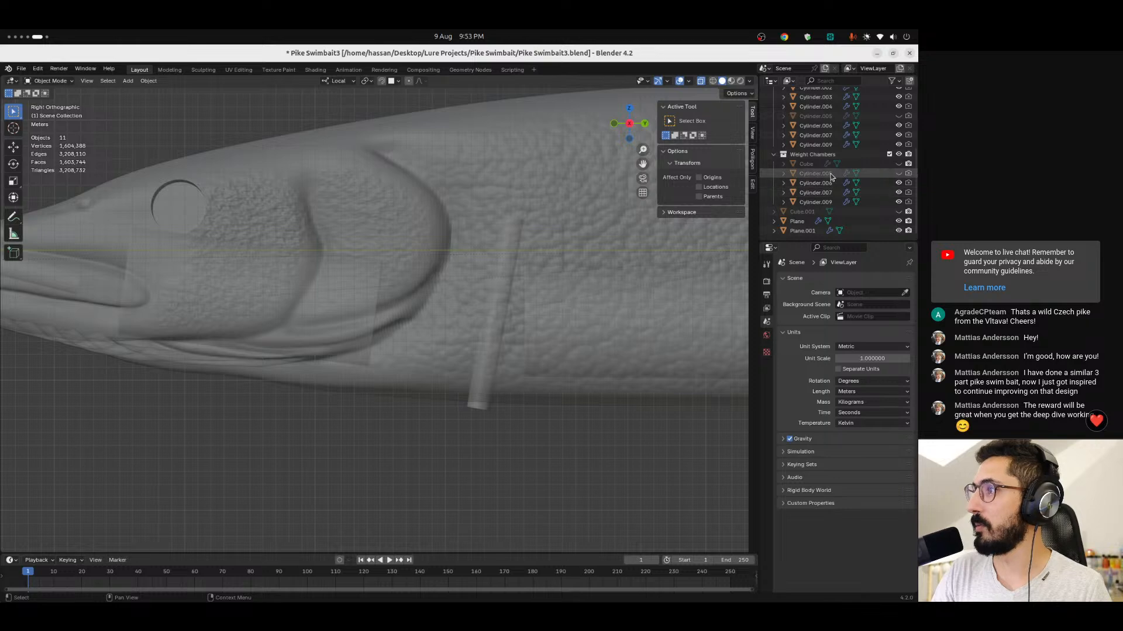
key("Delete")
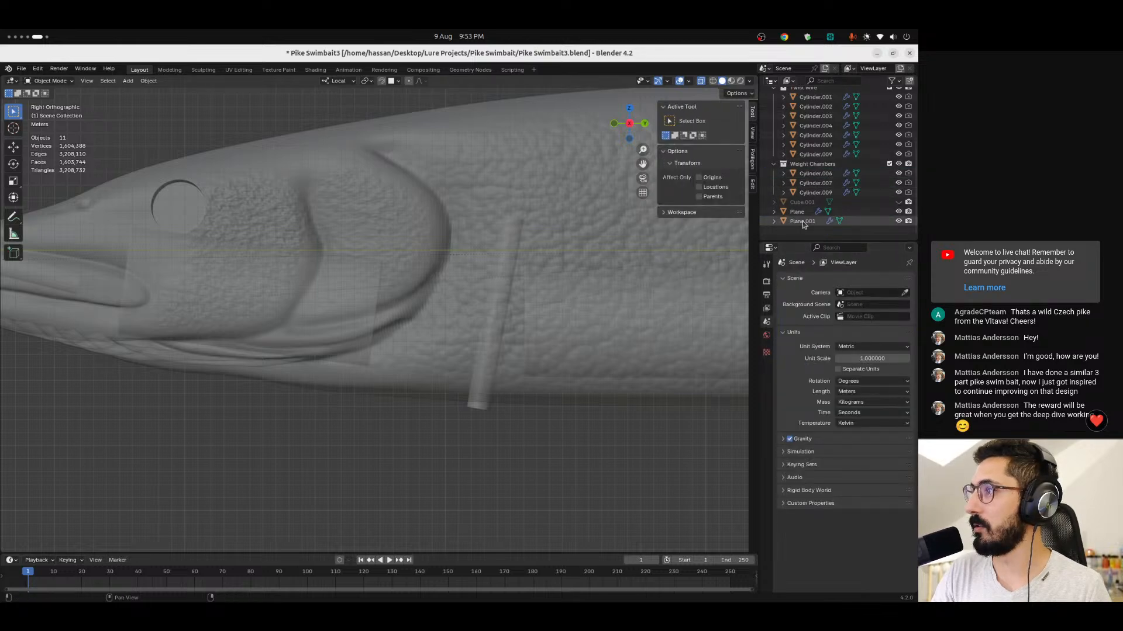
Examine the remaining weight chambers Cylinder.006, Cylinder.007 and Cylinder.009 one by one, checking how Cylinder.009 sits in the head.
scroll(819, 193, "up", 1)
left_click(816, 183)
key("KP_Decimal")
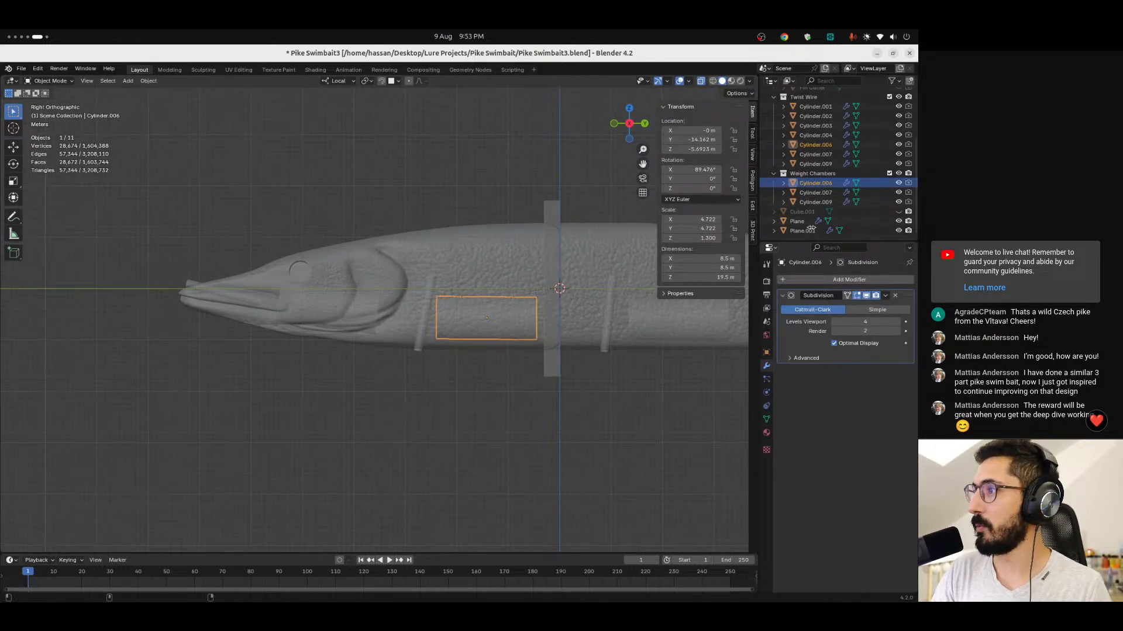
left_click(824, 193)
left_click(827, 202)
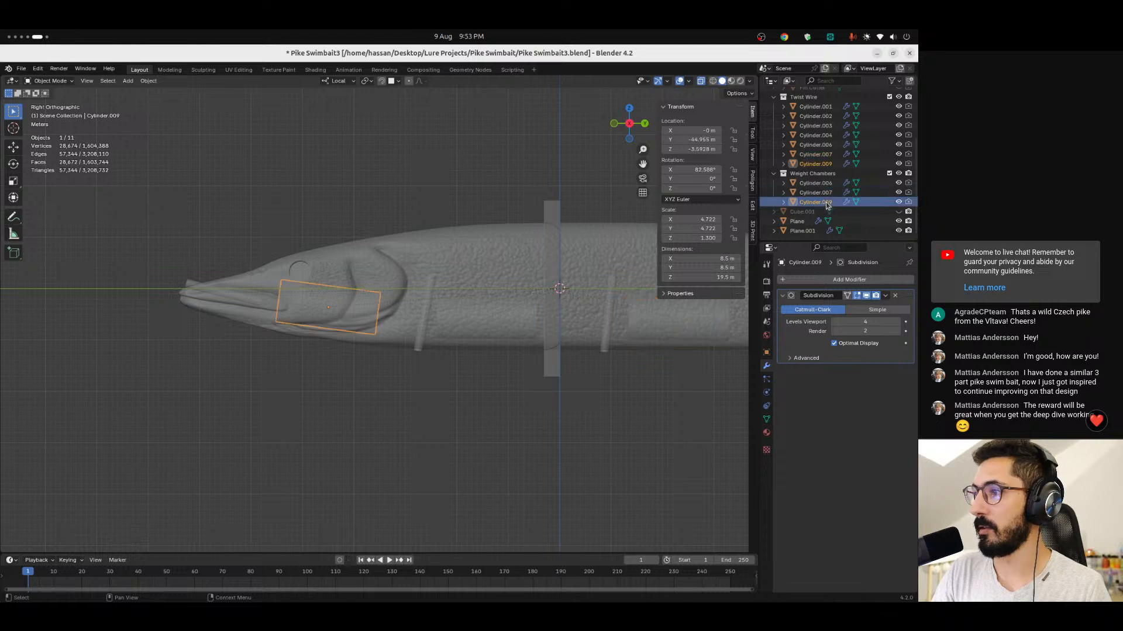
middle_click_drag(324, 320, 327, 278, "ctrl")
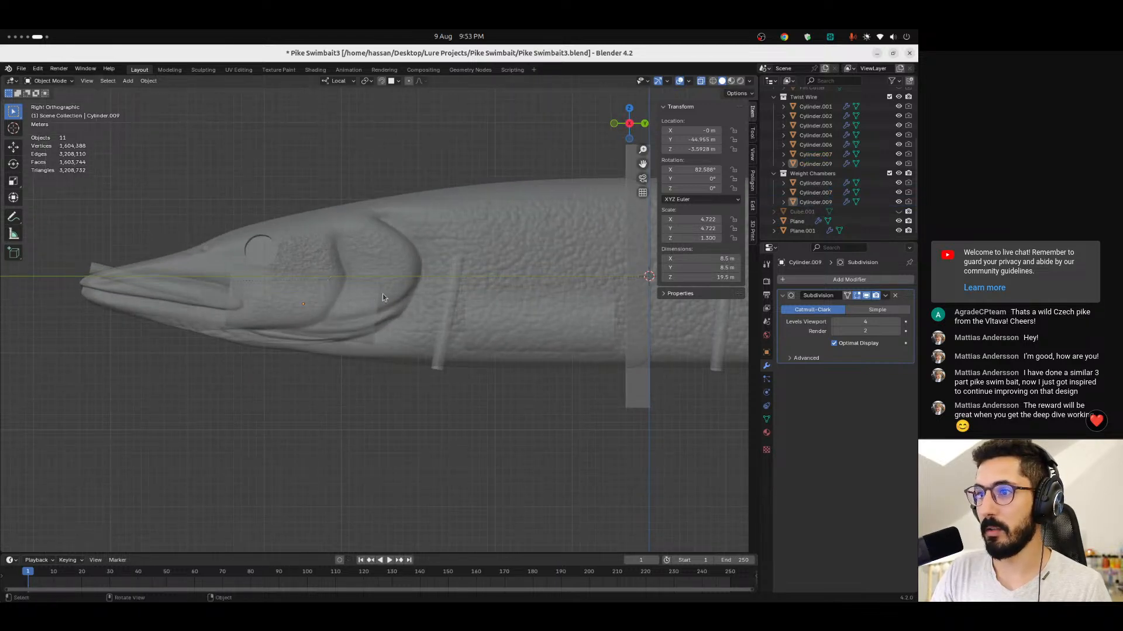
left_click(827, 202)
middle_click_drag(368, 327, 392, 284, "ctrl")
middle_click_drag(442, 400, 334, 399, "shift")
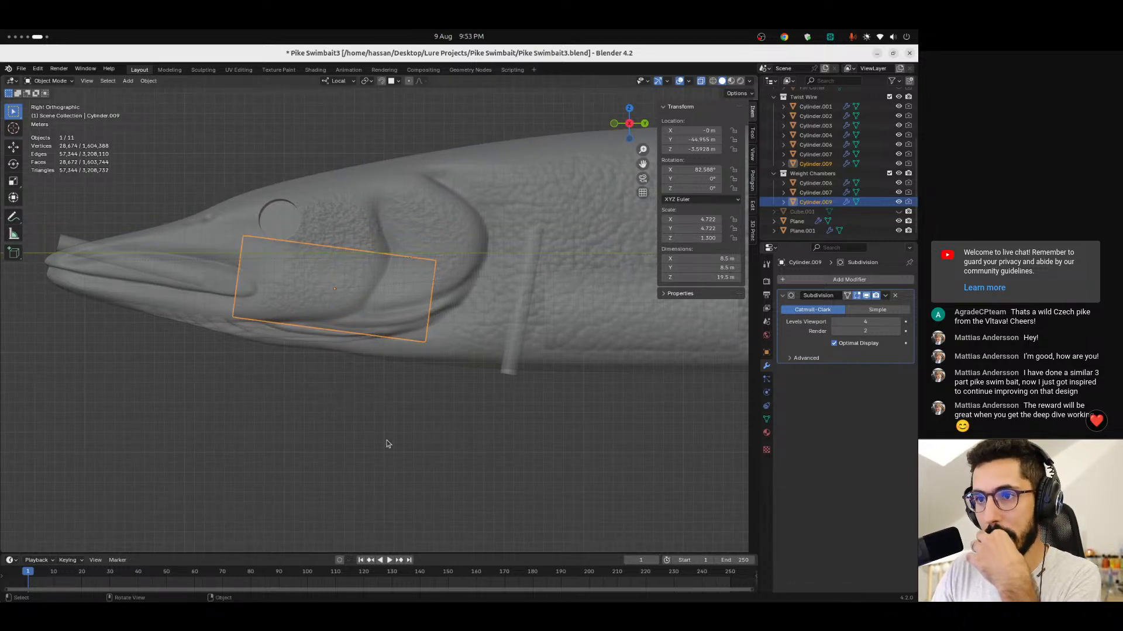
Measure the volume of the Lure body with the 3D print analysis.
scroll(542, 224, "down", 3)
left_click(542, 225)
middle_click_drag(596, 441, 413, 422, "shift")
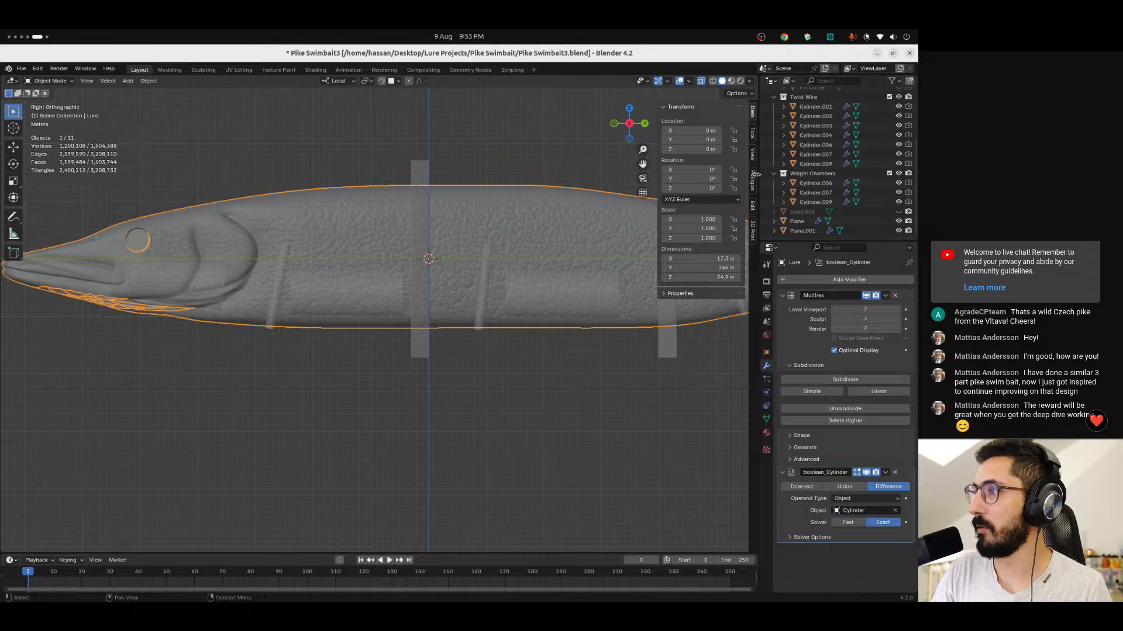
left_click(753, 235)
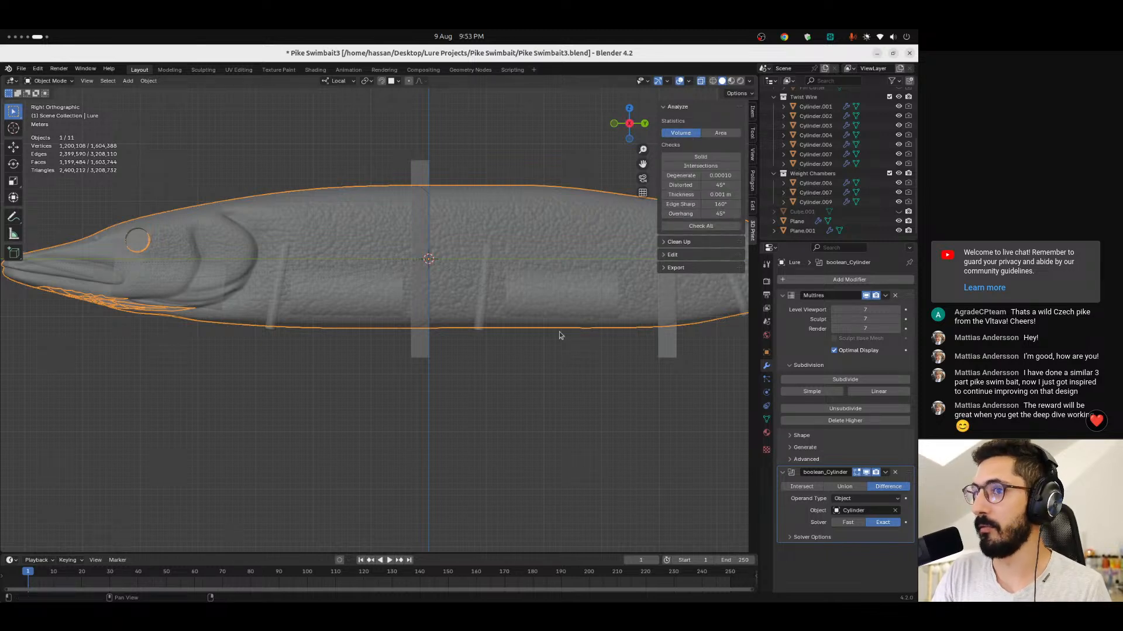
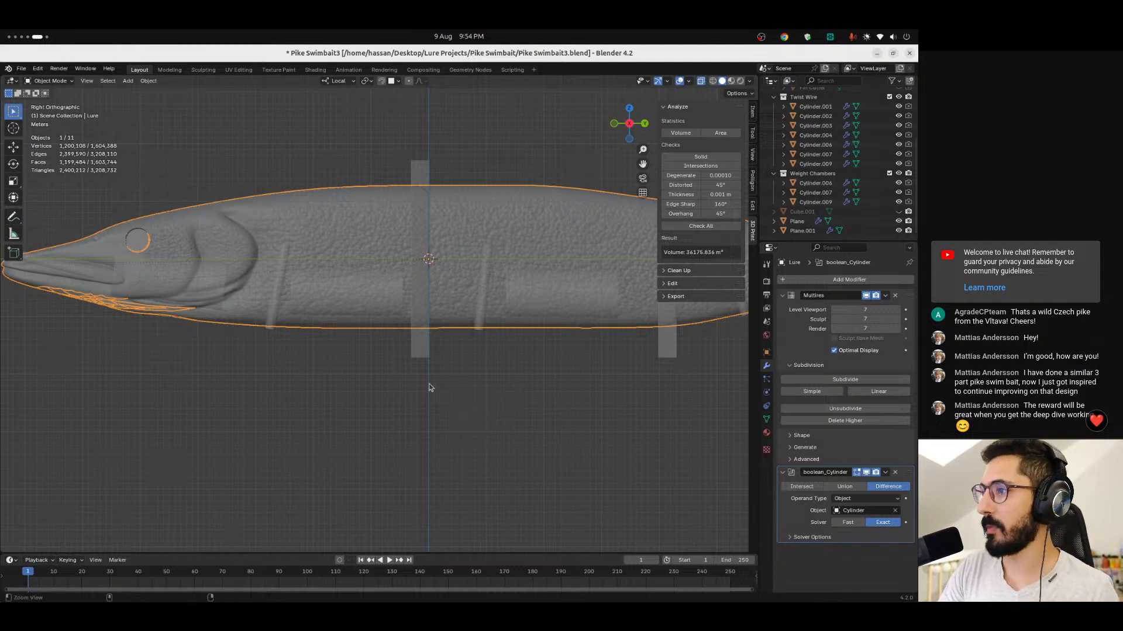
left_click_drag(430, 386, 432, 461, "ctrl+alt")
left_click_drag(531, 413, 466, 408, "alt+shift")
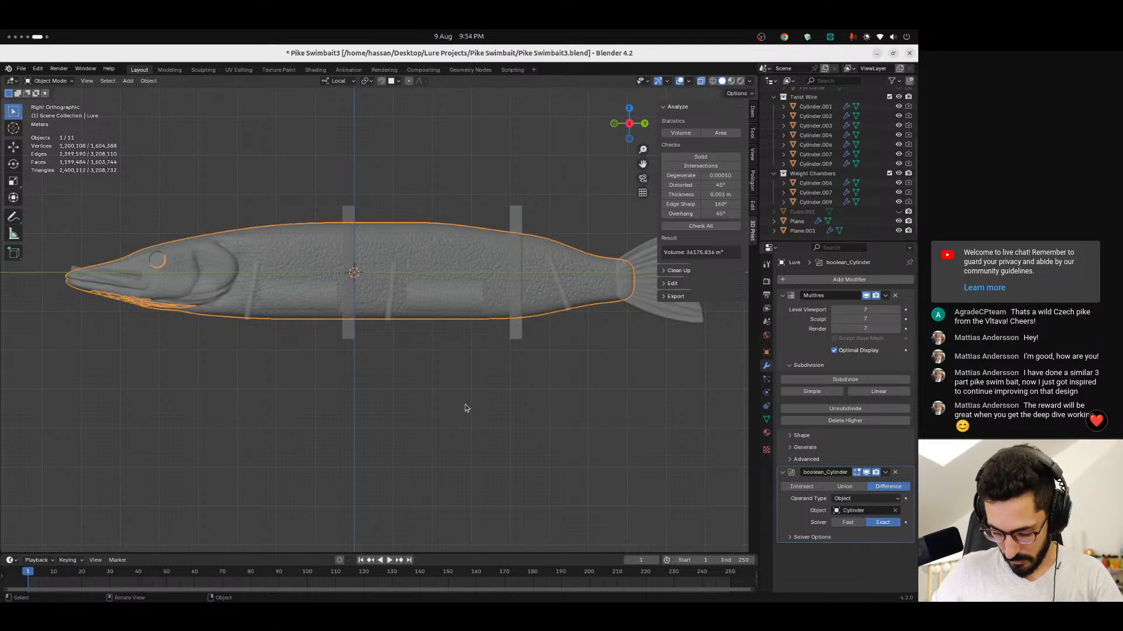
key("space")
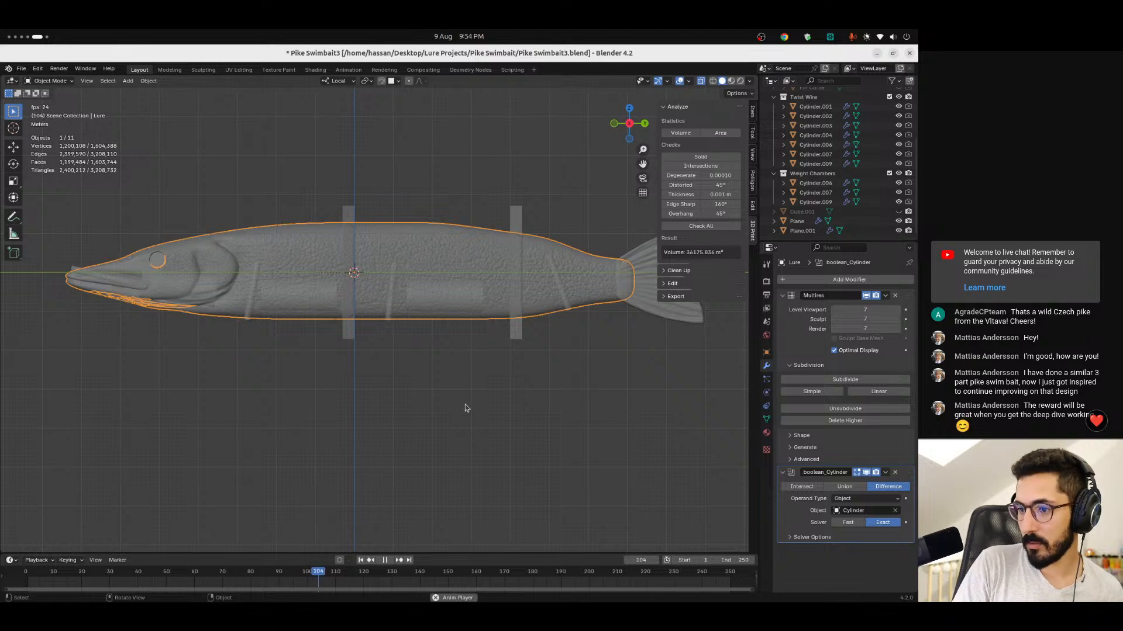
key("space")
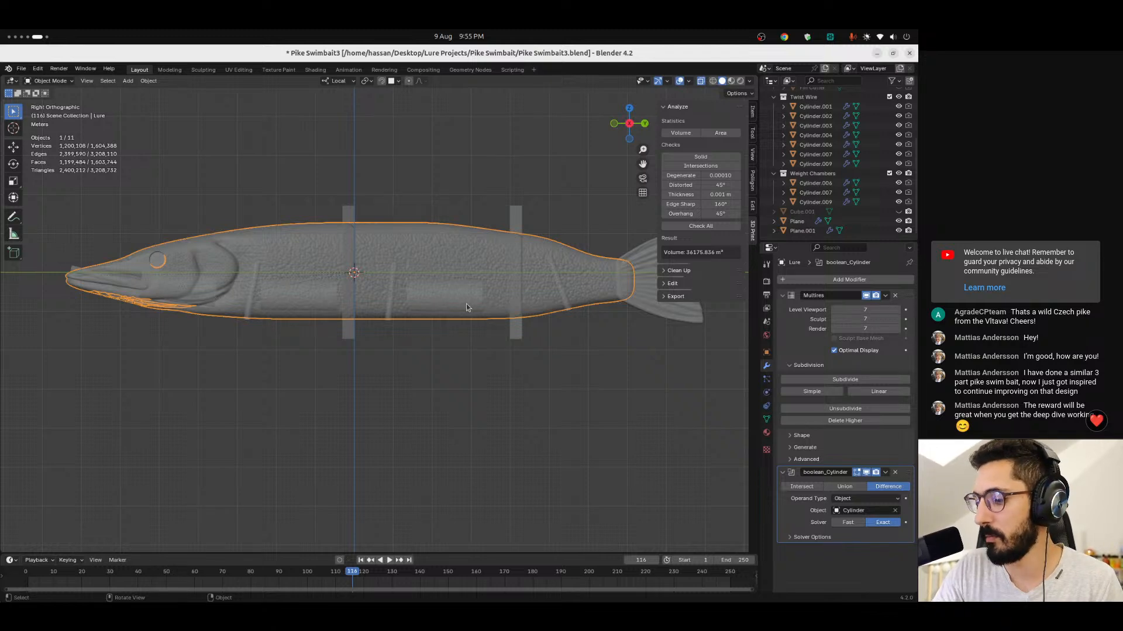
Check the weight chambers in turn and show the dimensions of the head chamber Cylinder.009.
middle_click_drag(206, 376, 339, 369, "ctrl")
middle_click_drag(289, 318, 289, 275, "ctrl")
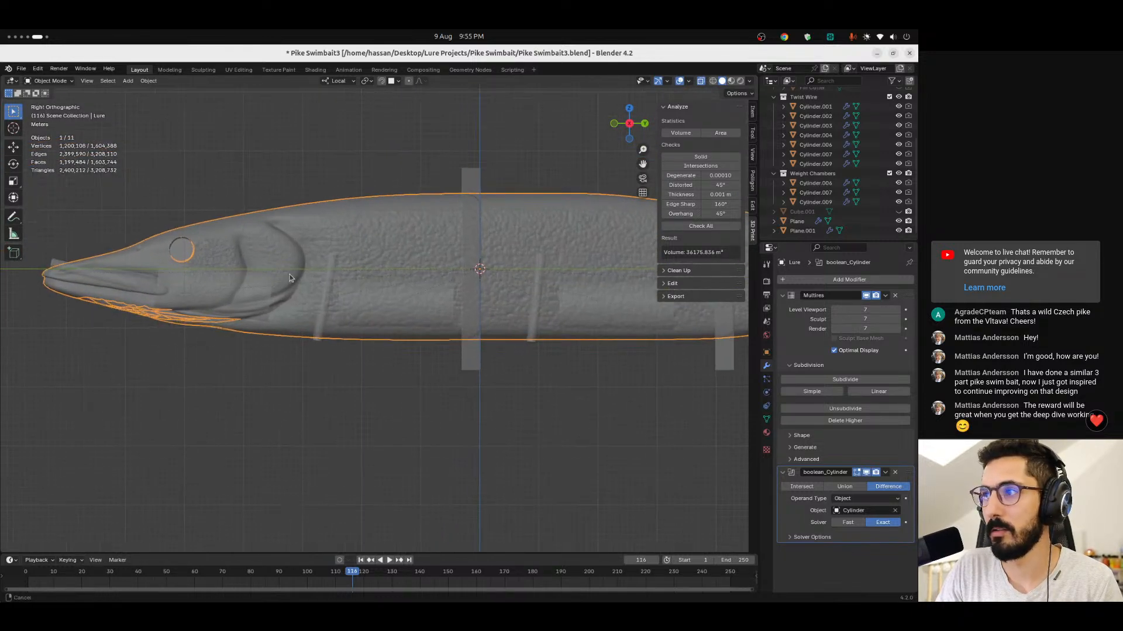
left_click(825, 202)
left_click(828, 183)
left_click(816, 192)
left_click(816, 201)
middle_click_drag(214, 289, 338, 291, "ctrl")
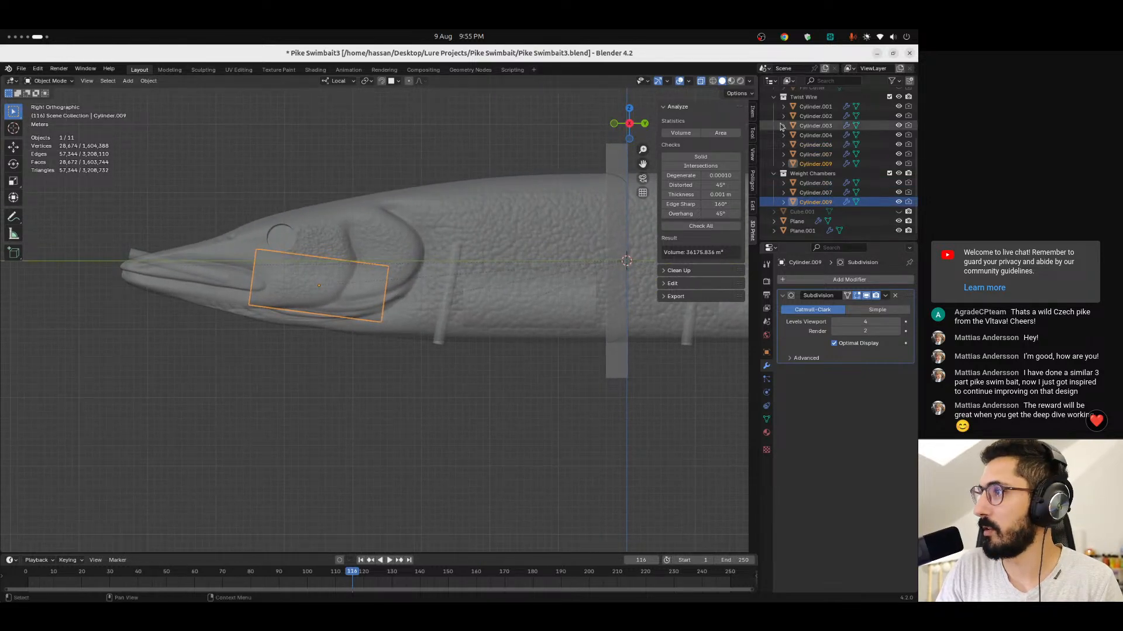
left_click(753, 113)
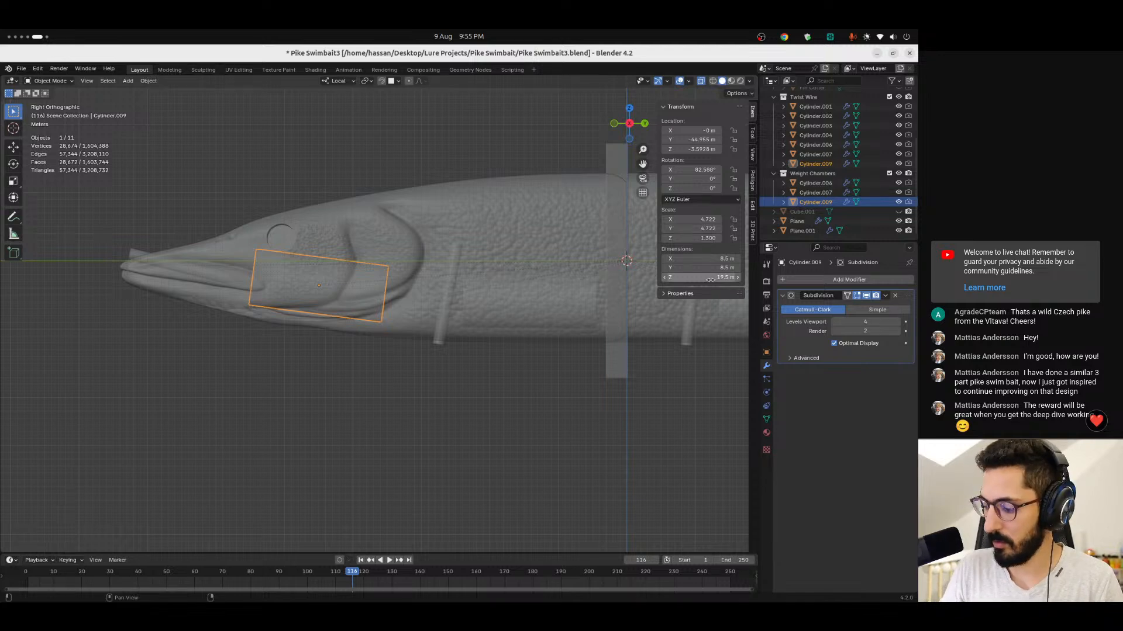
Calculate 8*3 with the desktop search calculator and return to Blender.
key("super")
type("8*3")
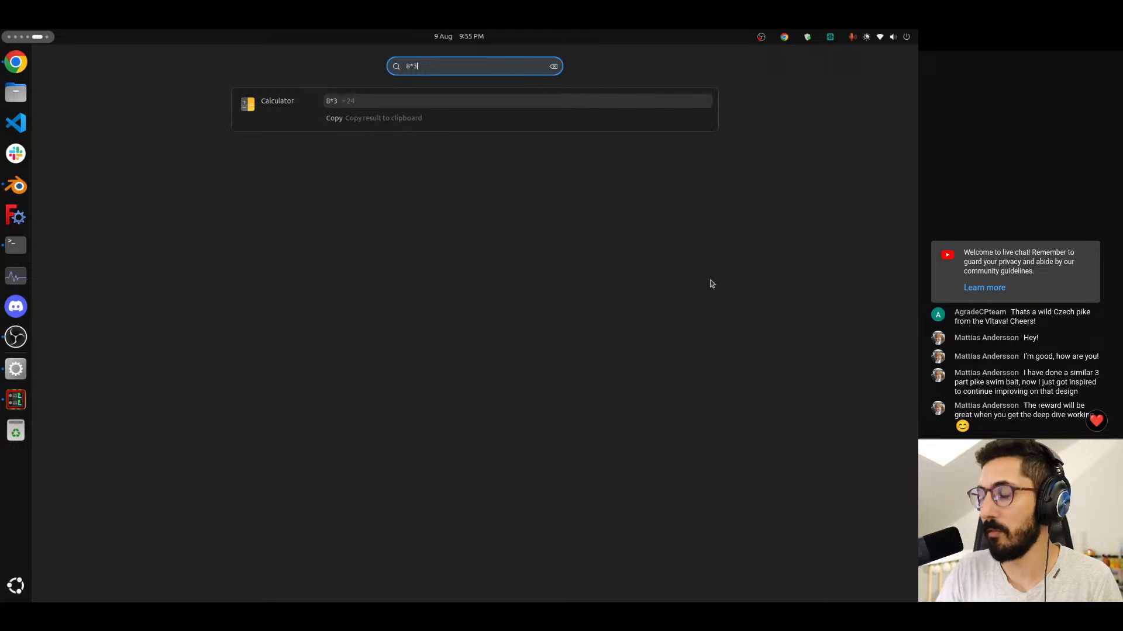
type("+")
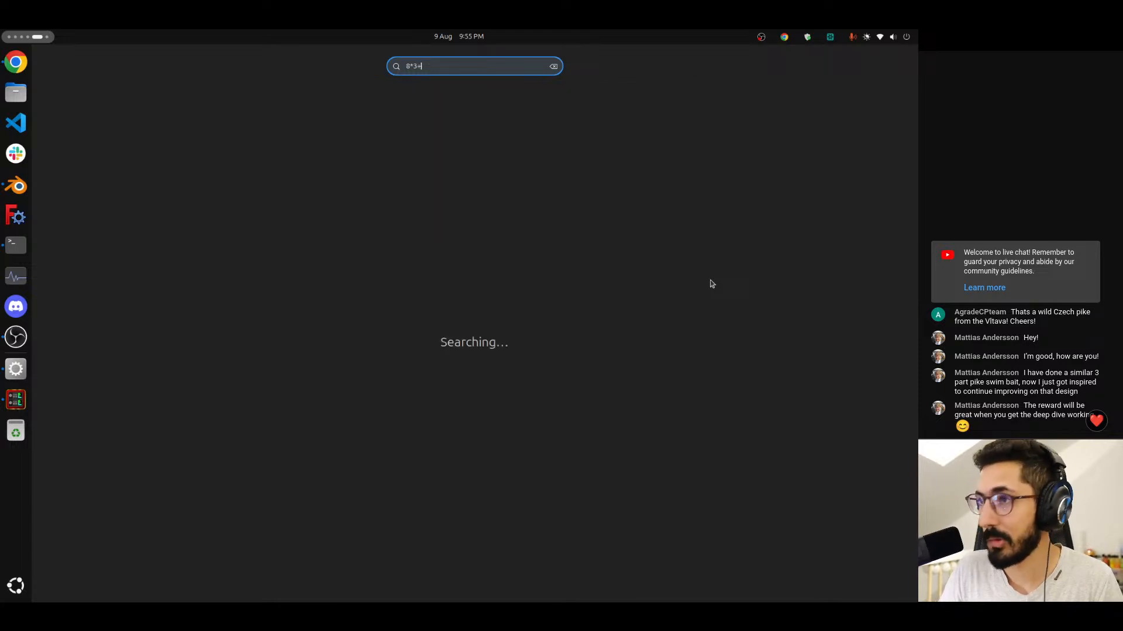
key("Escape")
key("Escape")
Set the Z dimension of head chamber Cylinder.009 to 26.5 m by entering 24+2.5.
left_click(712, 278)
type("24")
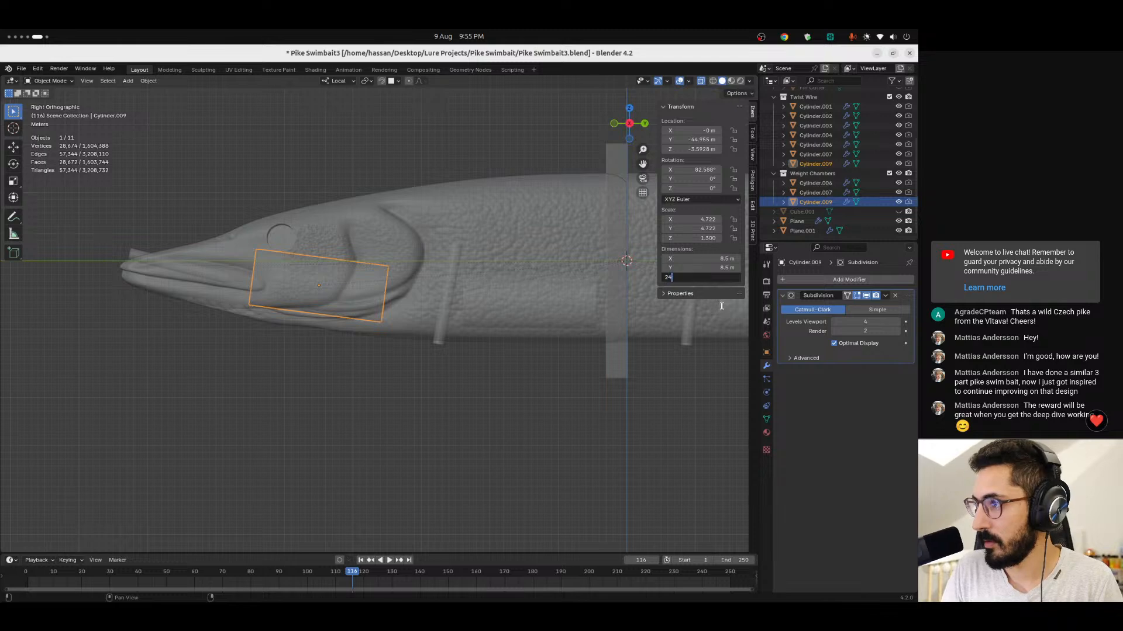
type("+2.5")
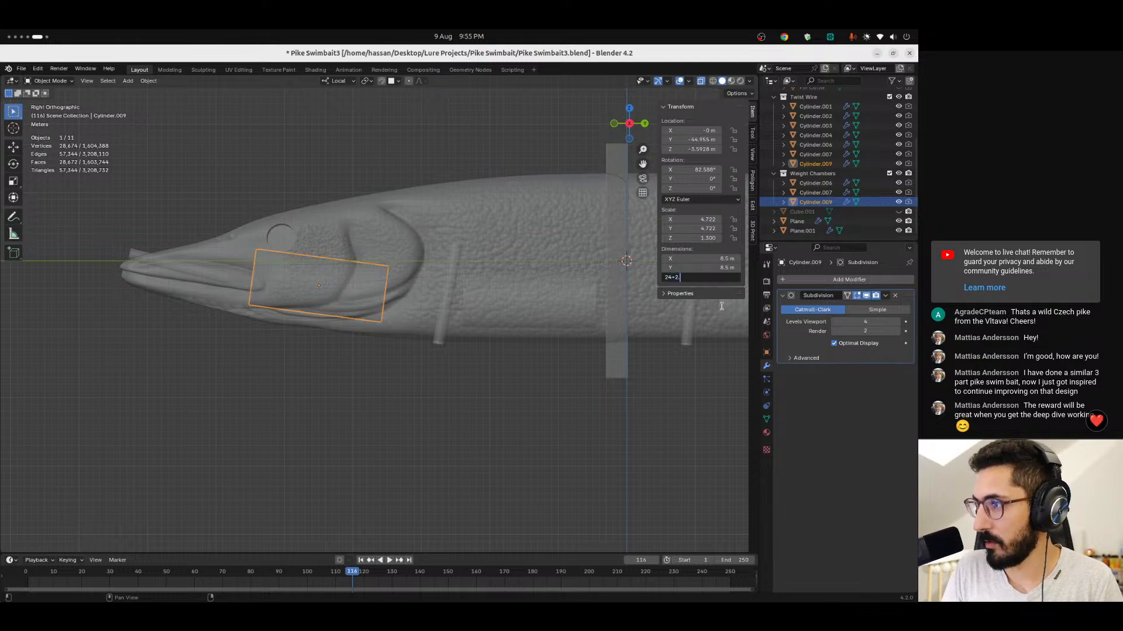
key("Return")
Shift the lengthened head chamber Cylinder.009 about 2.5 m toward the tail along its local Z axis.
key("g")
key("z")
key("z")
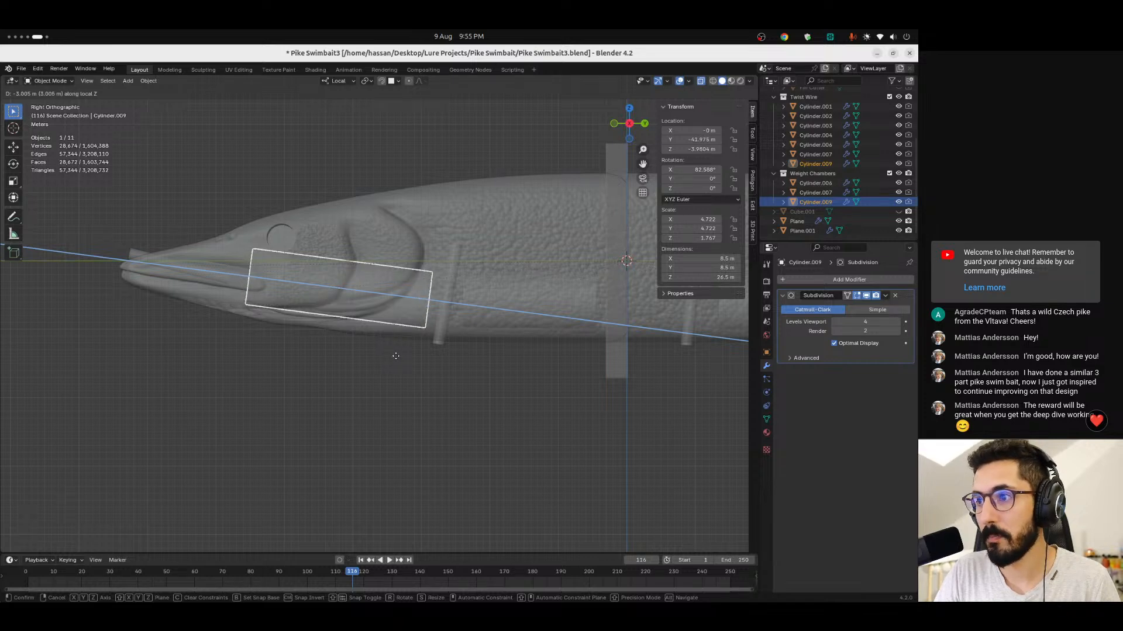
left_click(323, 356)
key("g")
key("z")
left_click(316, 374)
Inspect how the head chamber fits inside the body in perspective, and review the whole lure from the side.
middle_click_drag(308, 378, 305, 231)
middle_click_drag(299, 286, 268, 360, "shift")
left_click_drag(268, 360, 181, 333, "alt")
left_click_drag(276, 296, 444, 408, "ctrl+alt")
key("alt+z")
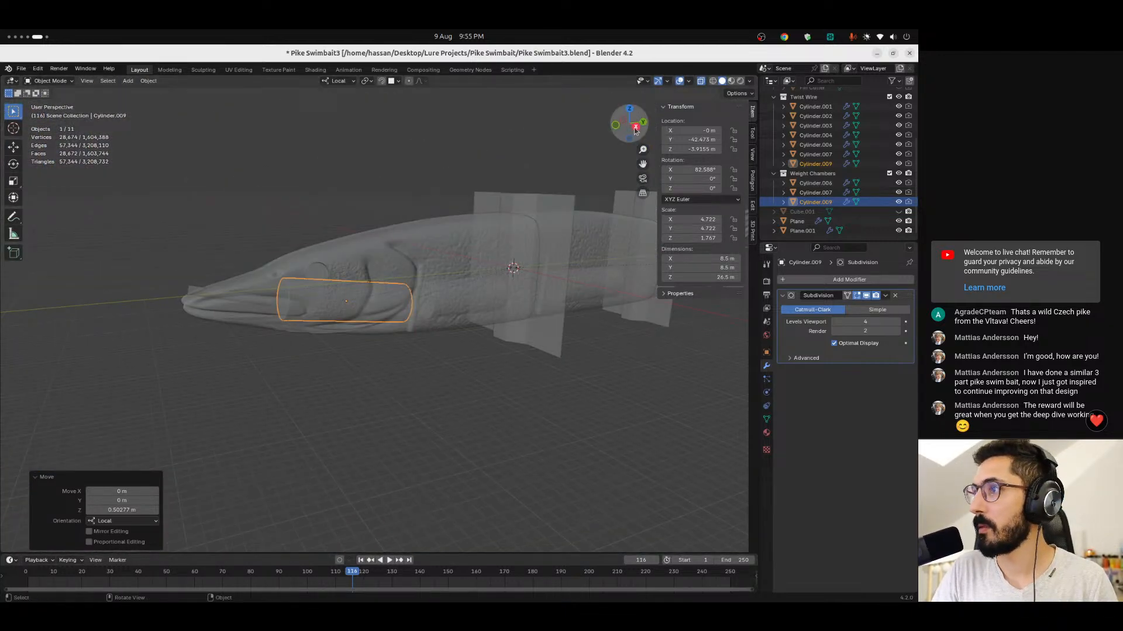
left_click(635, 128)
scroll(421, 397, "up", 2)
middle_click_drag(561, 415, 278, 396, "shift")
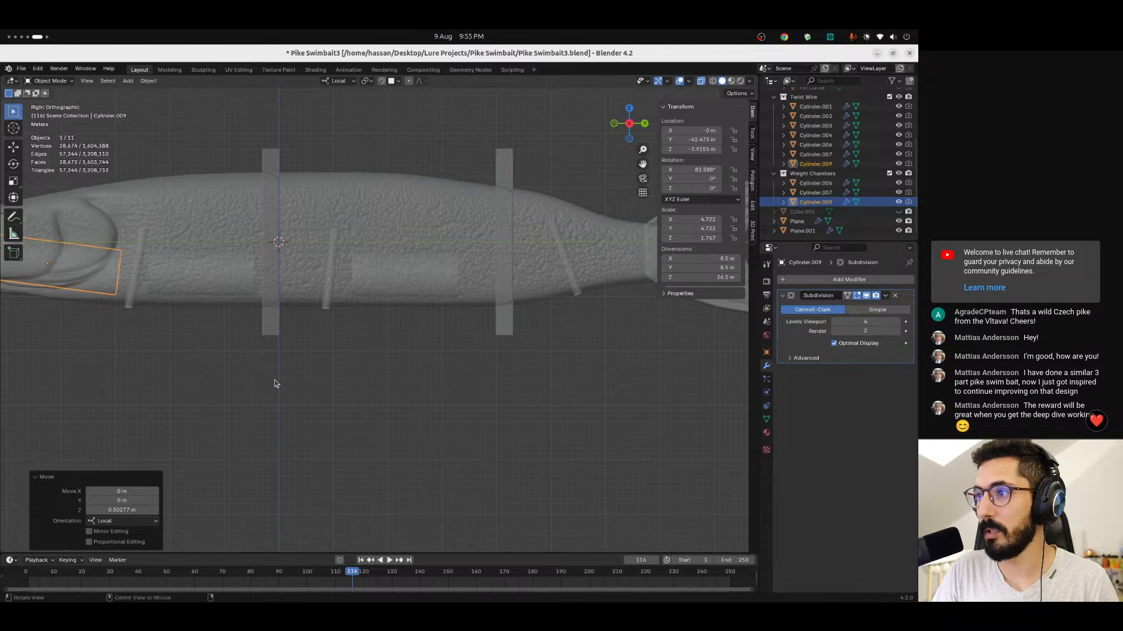
scroll(276, 380, "down", 3)
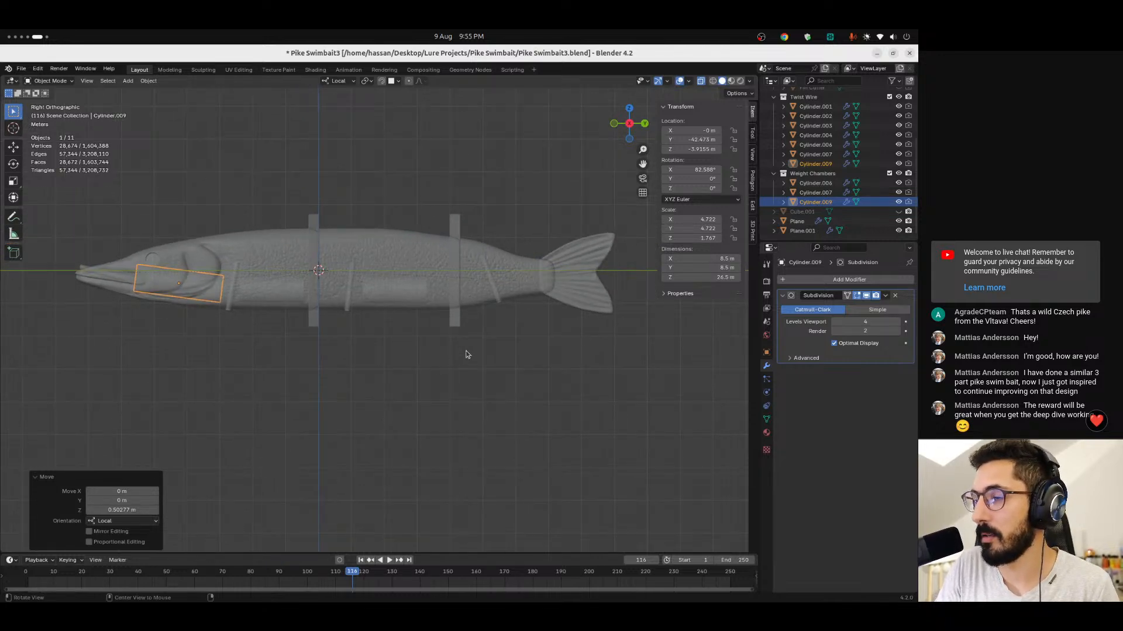
Clear the selection and save the lure project as a new incremental version.
middle_click_drag(383, 378, 484, 390, "shift")
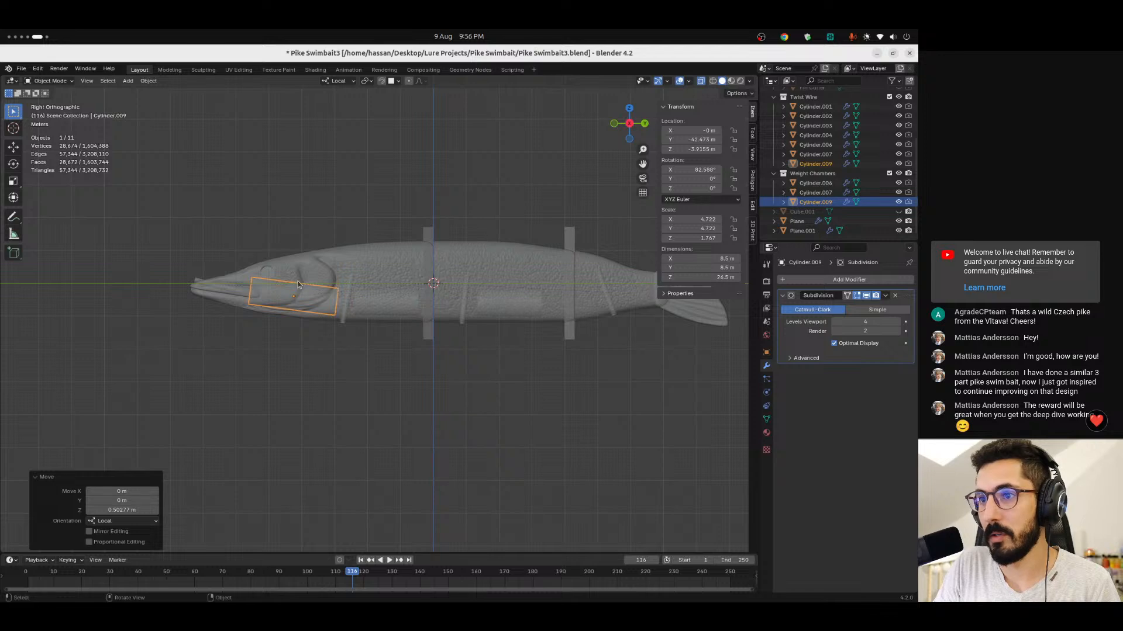
middle_click_drag(311, 346, 304, 307, "ctrl")
middle_click_drag(508, 381, 469, 359, "shift")
left_click(469, 358)
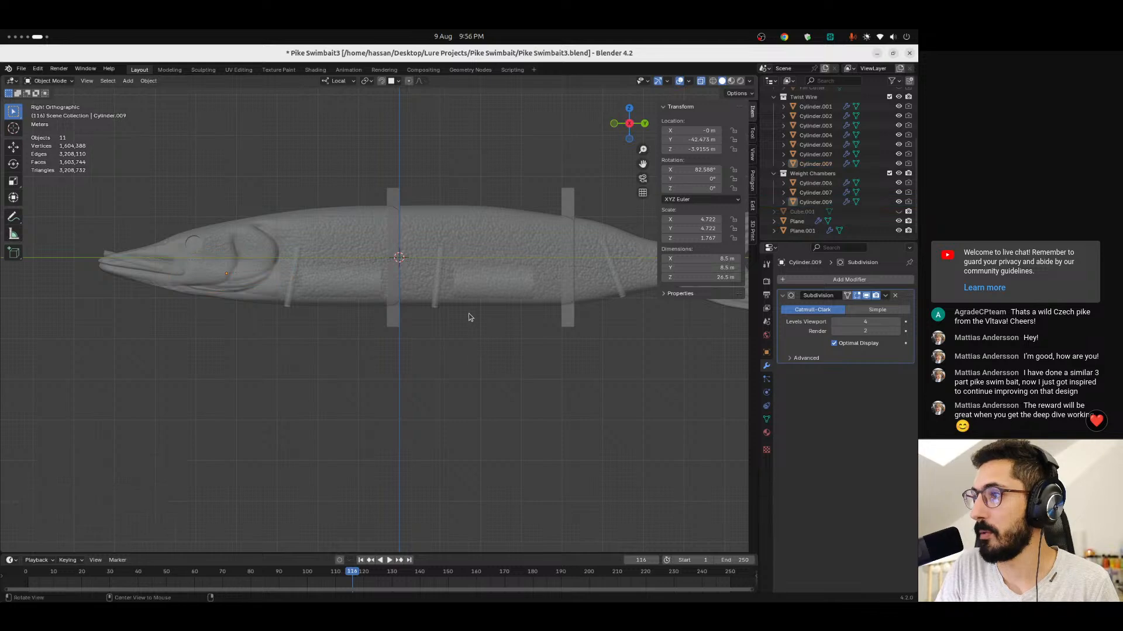
scroll(469, 319, "down", 3)
left_click(21, 68)
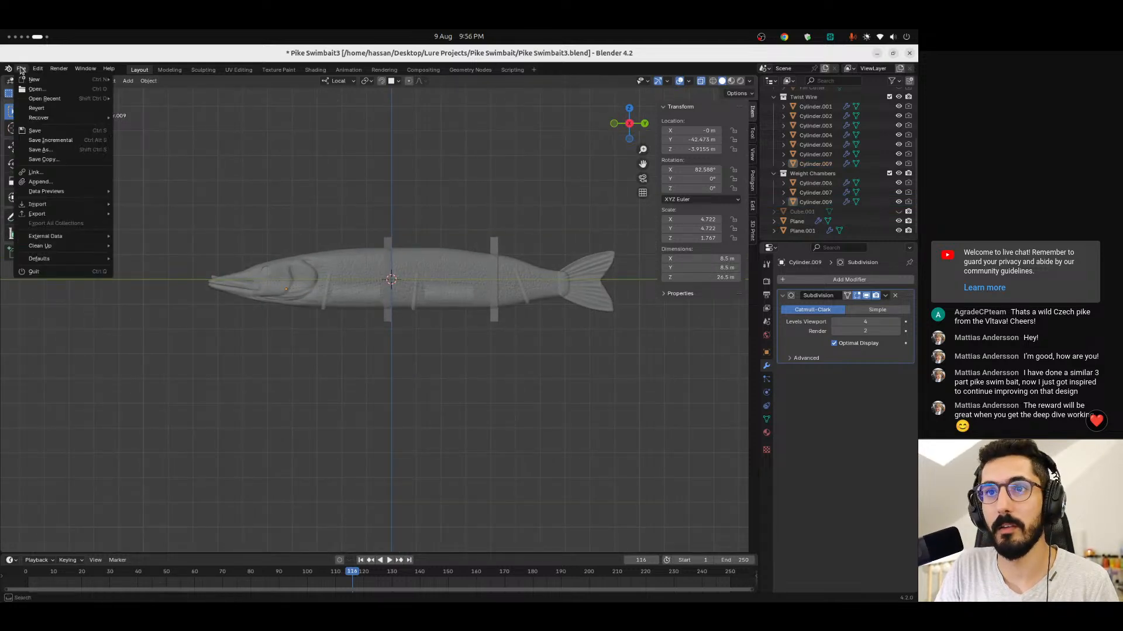
left_click(57, 142)
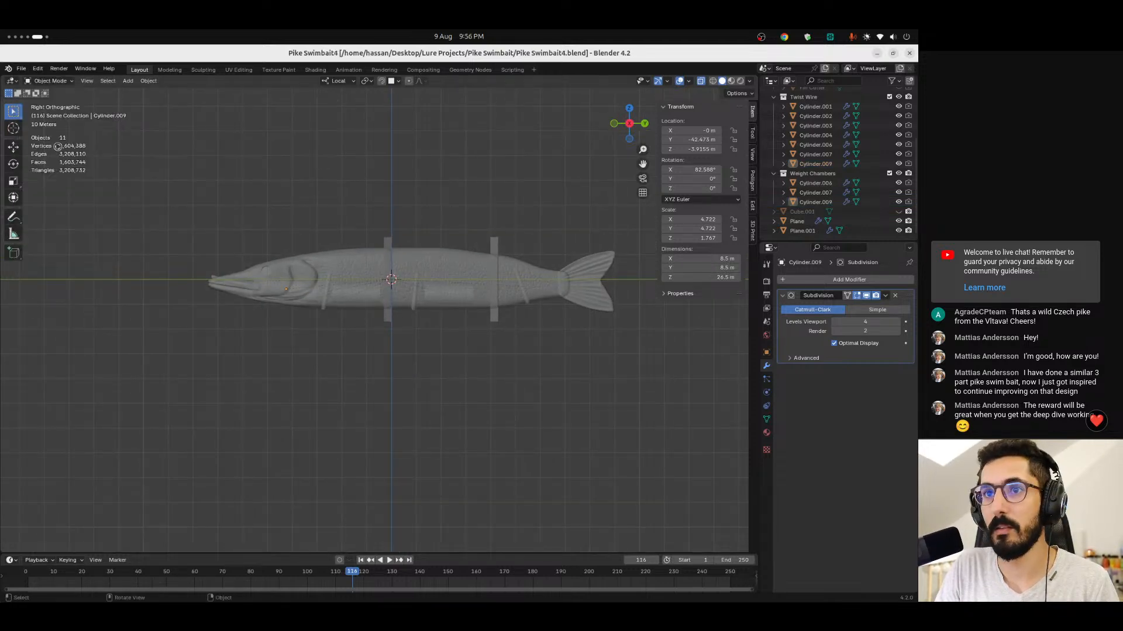
Unhide the Fin Cutter object in the boolean cutters collection.
scroll(810, 181, "up", 3)
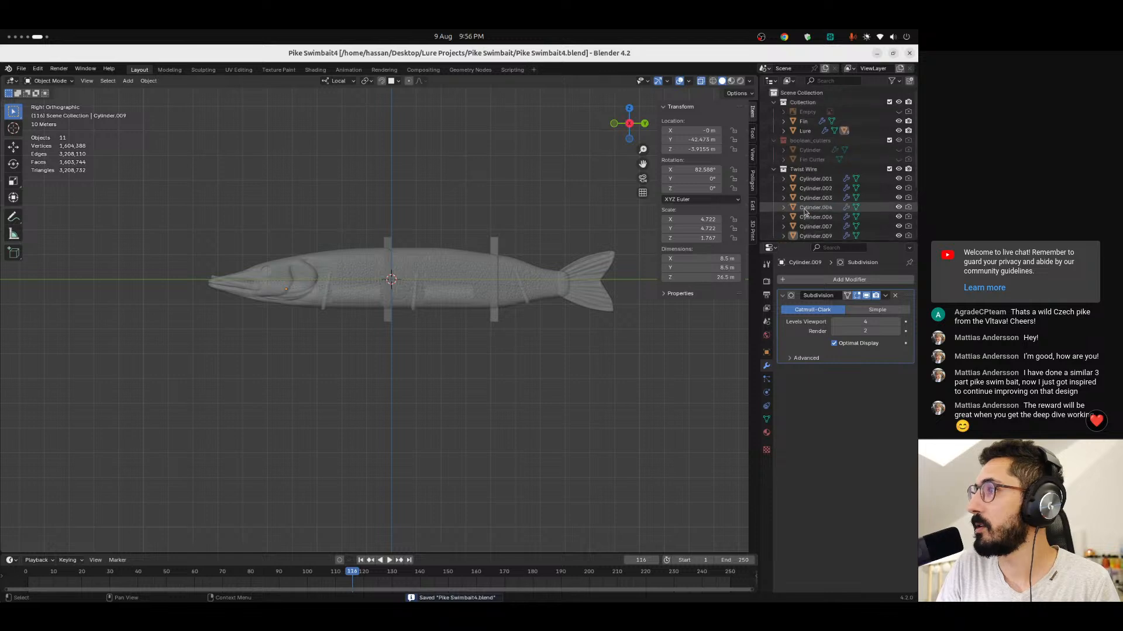
left_click(817, 160)
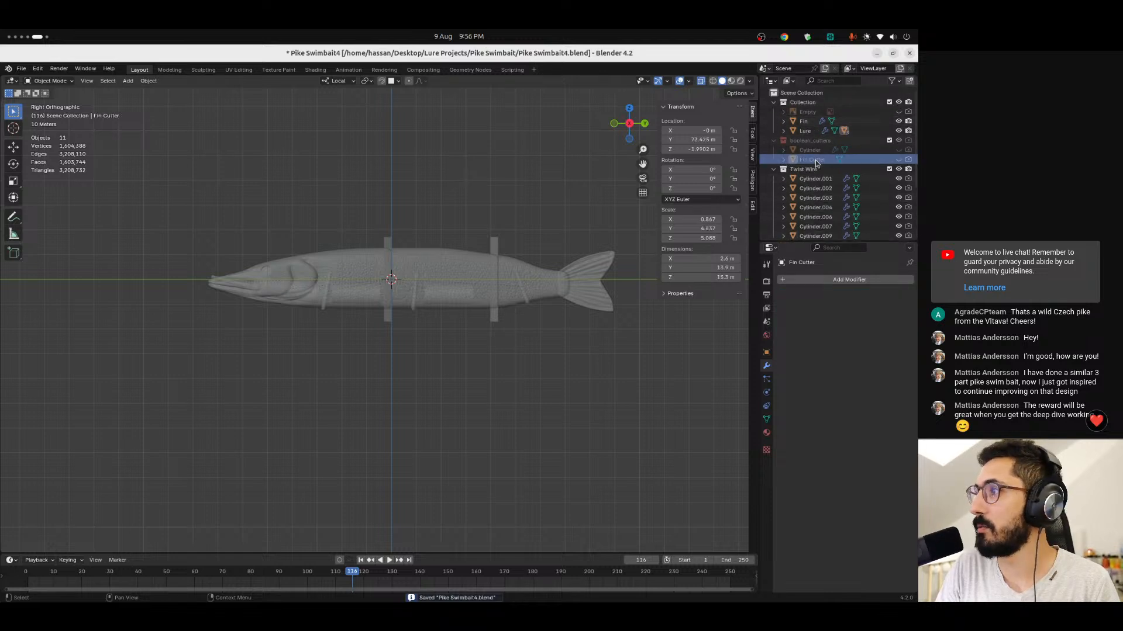
left_click(899, 160)
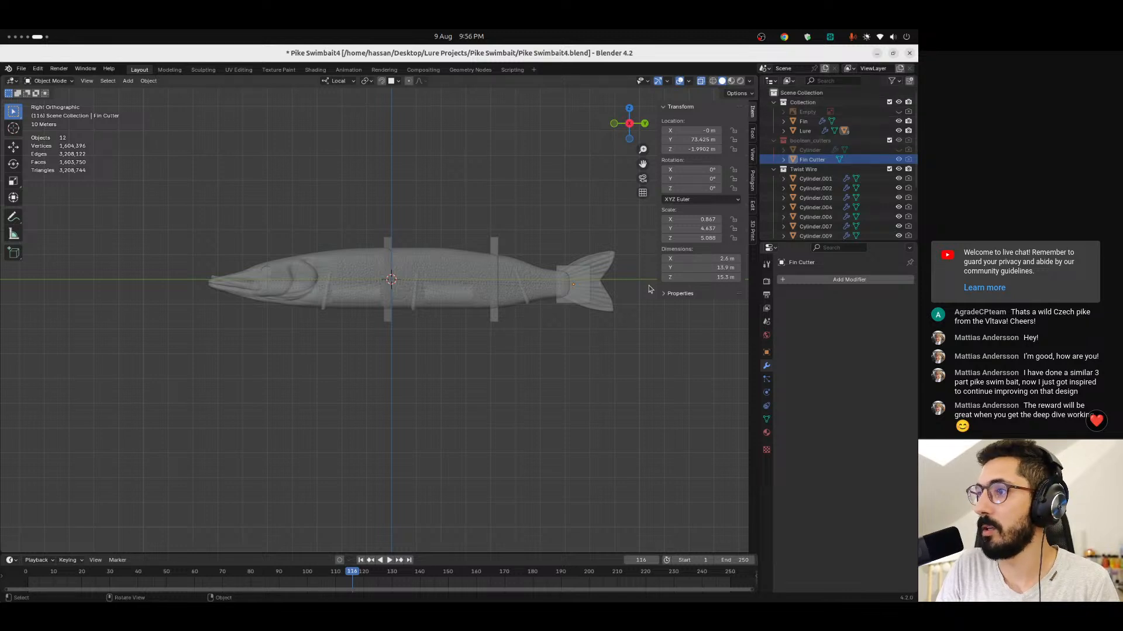
Subtract both cutting planes, Plane and Plane.001, from the Lure body with boolean difference modifiers.
middle_click_drag(402, 359, 422, 308)
scroll(462, 331, "up", 3)
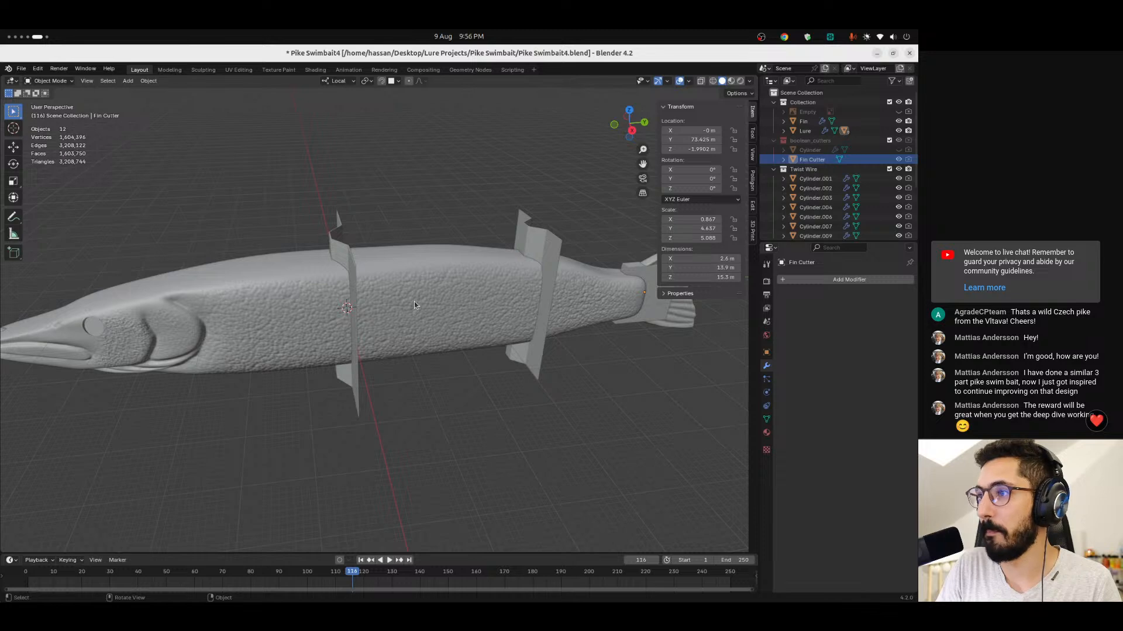
left_click(392, 289, "shift")
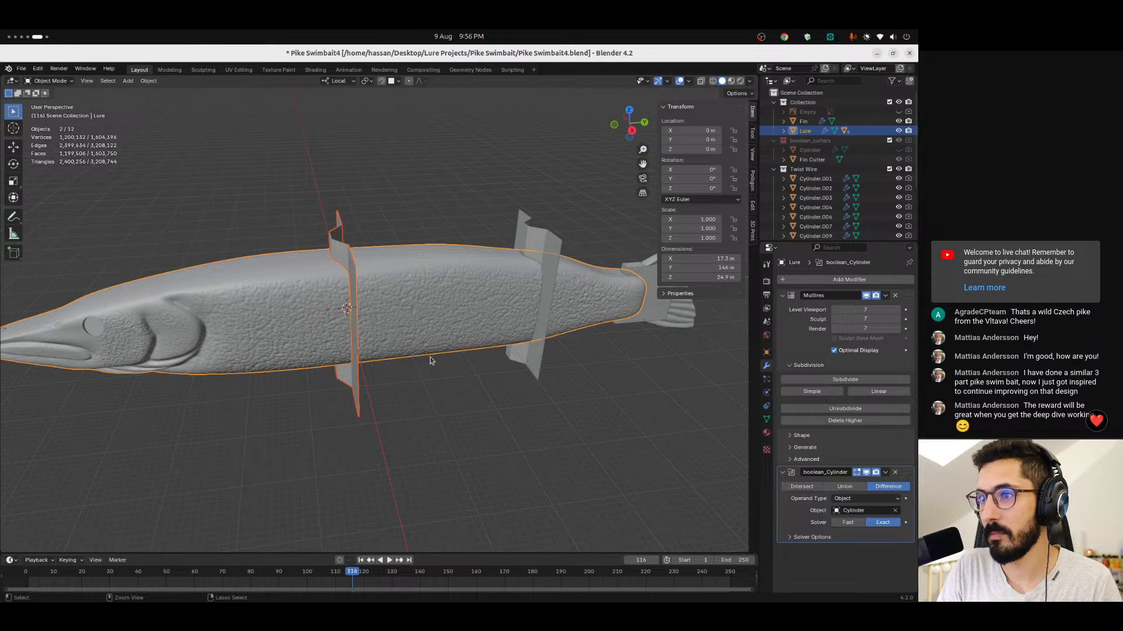
key("ctrl+KP_Subtract")
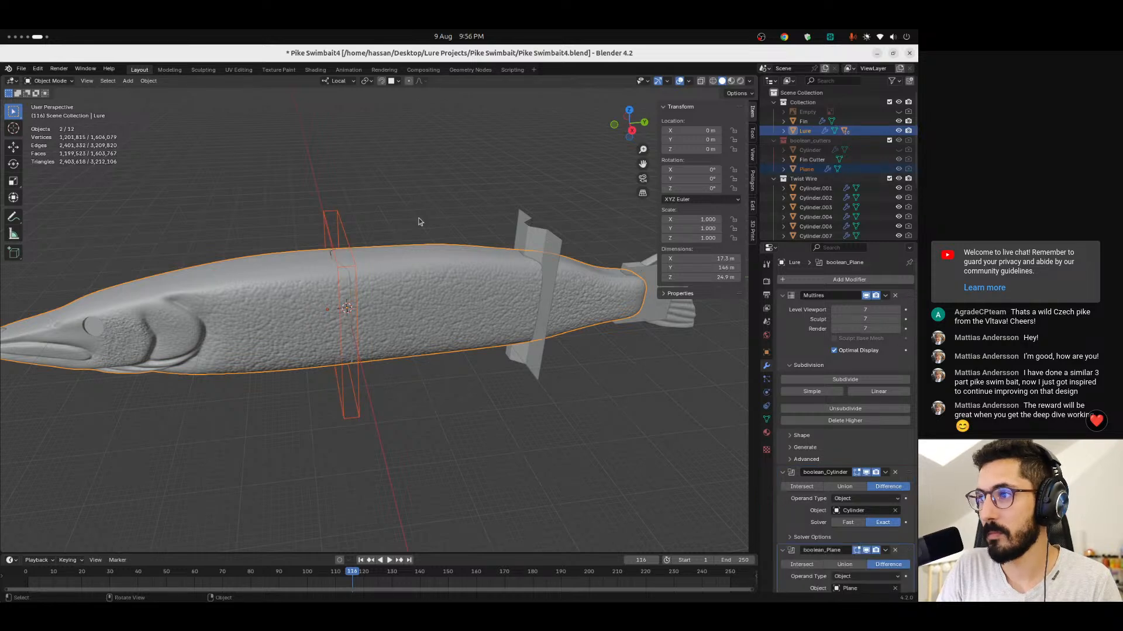
left_click(441, 278)
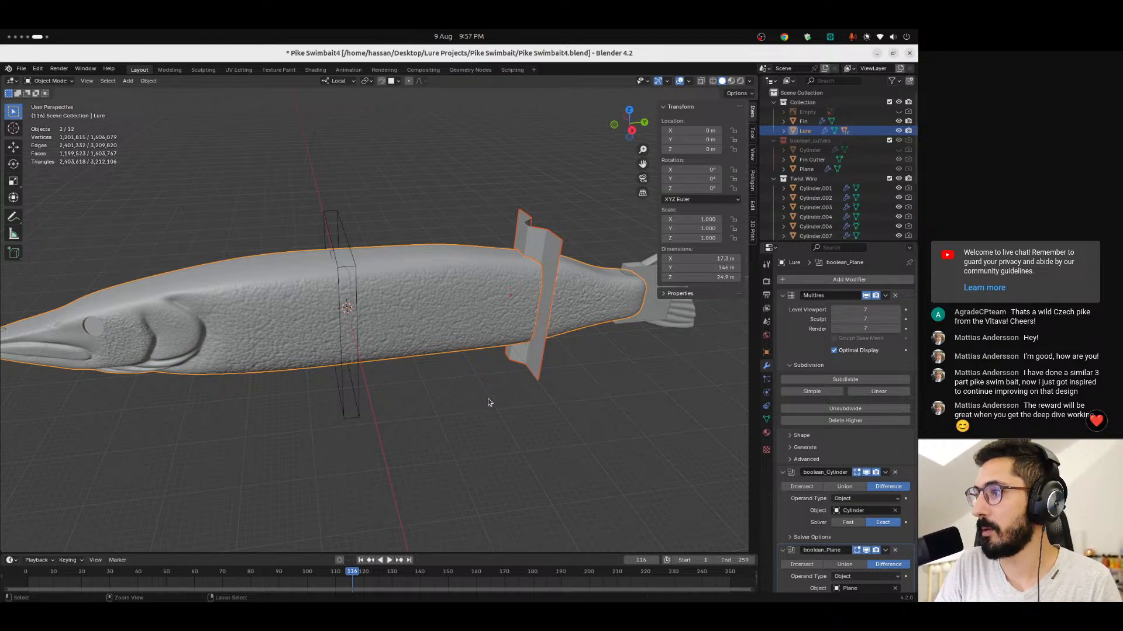
key("ctrl+KP_Subtract")
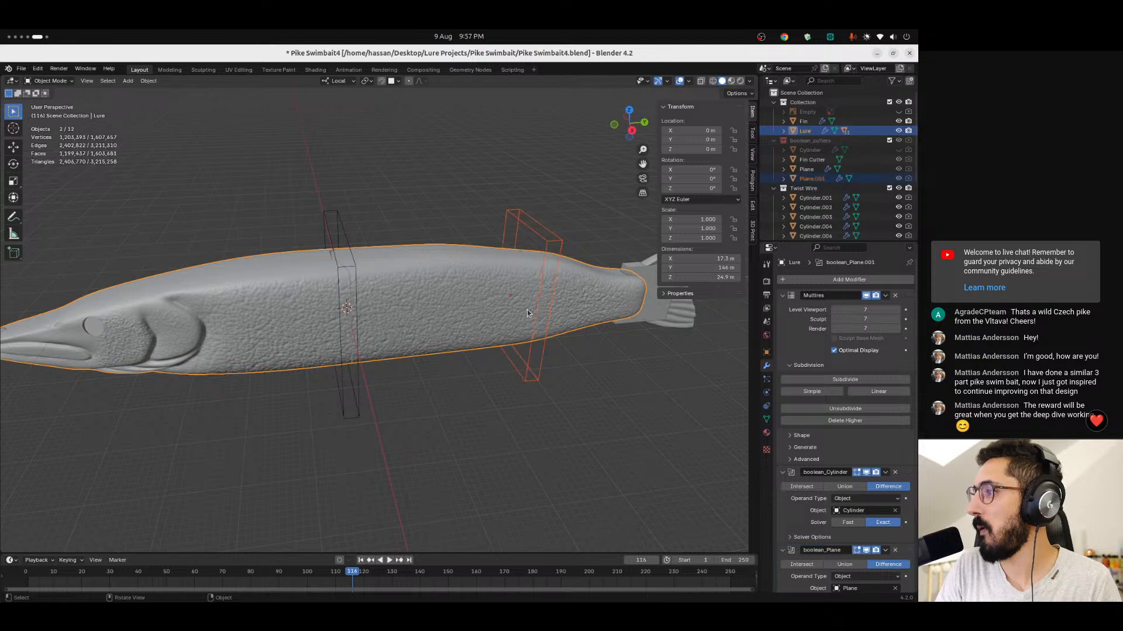
Hide the two cutting planes, Plane and Plane.001, from the viewport.
left_click(339, 218)
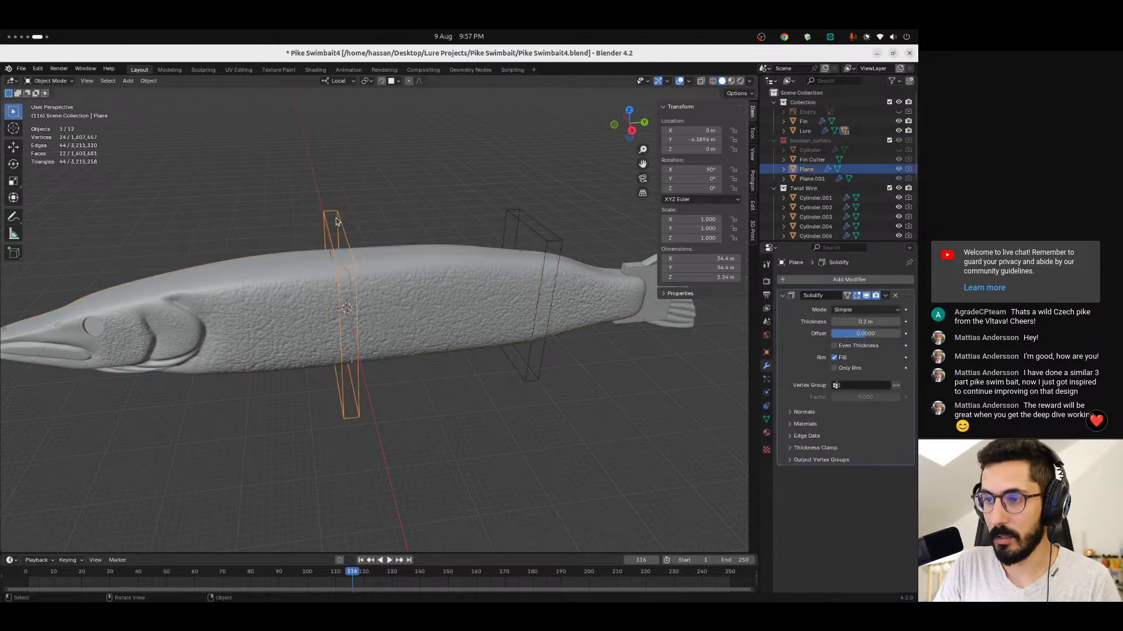
key("h")
left_click(516, 222)
key("h")
Convert the Lure body to a mesh so that its multires and boolean modifiers are applied.
left_click(324, 269)
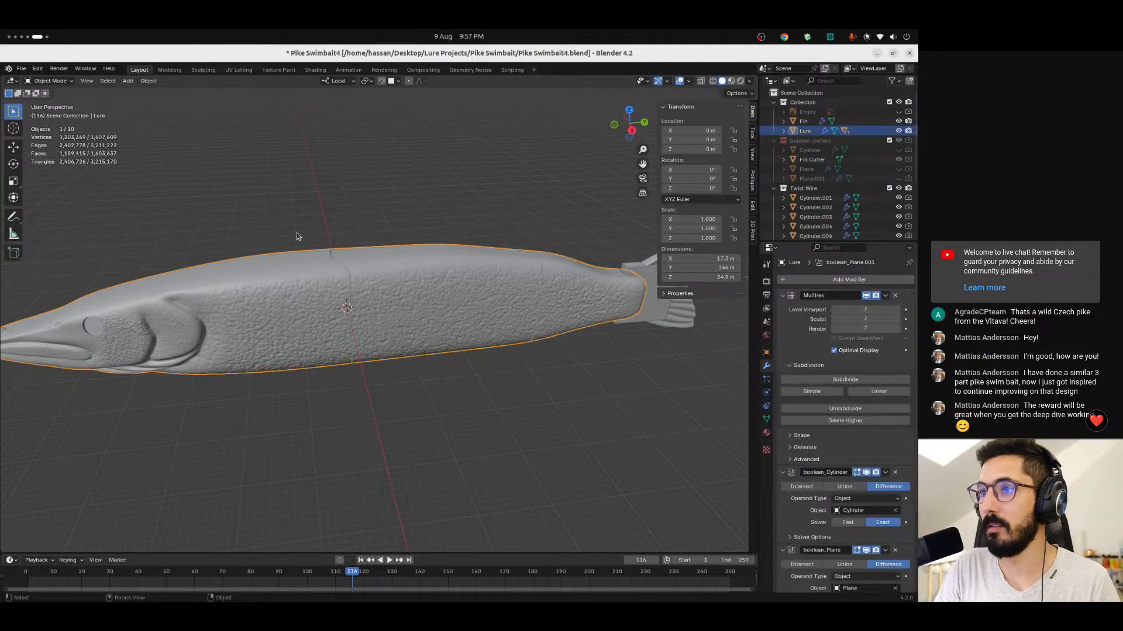
left_click(147, 81)
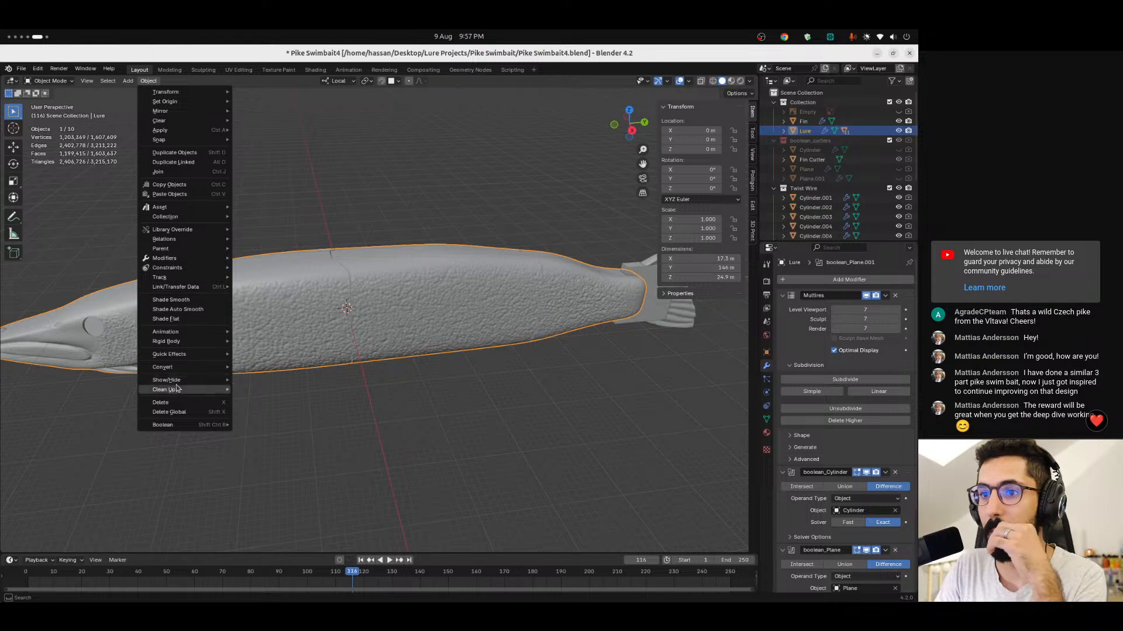
mouse_move(186, 369)
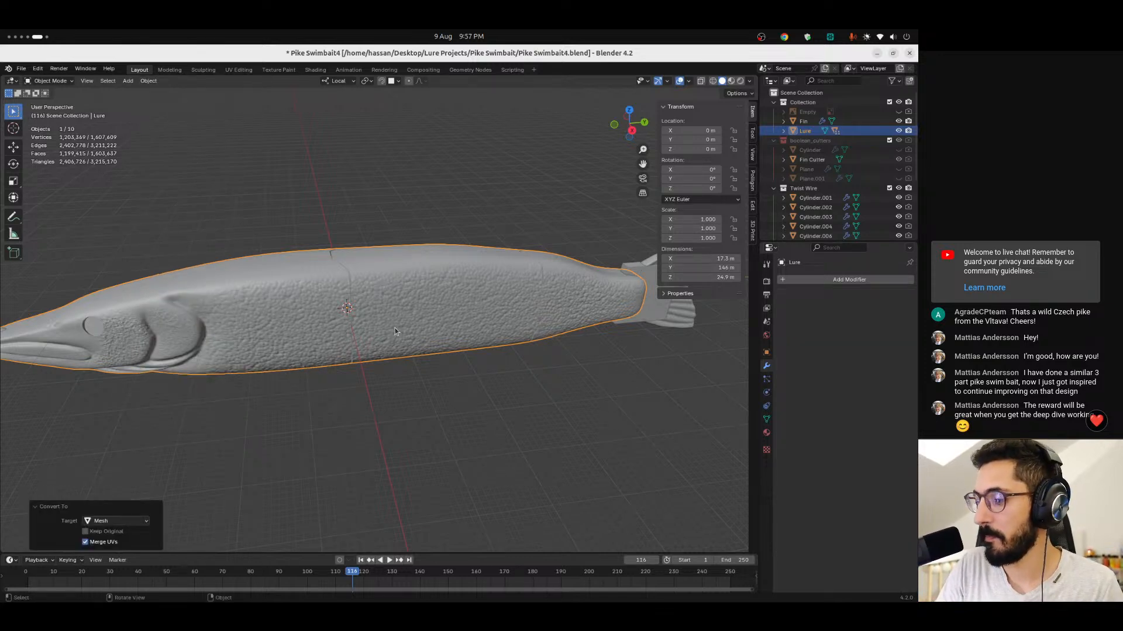
key("alt+z")
key("alt+z")
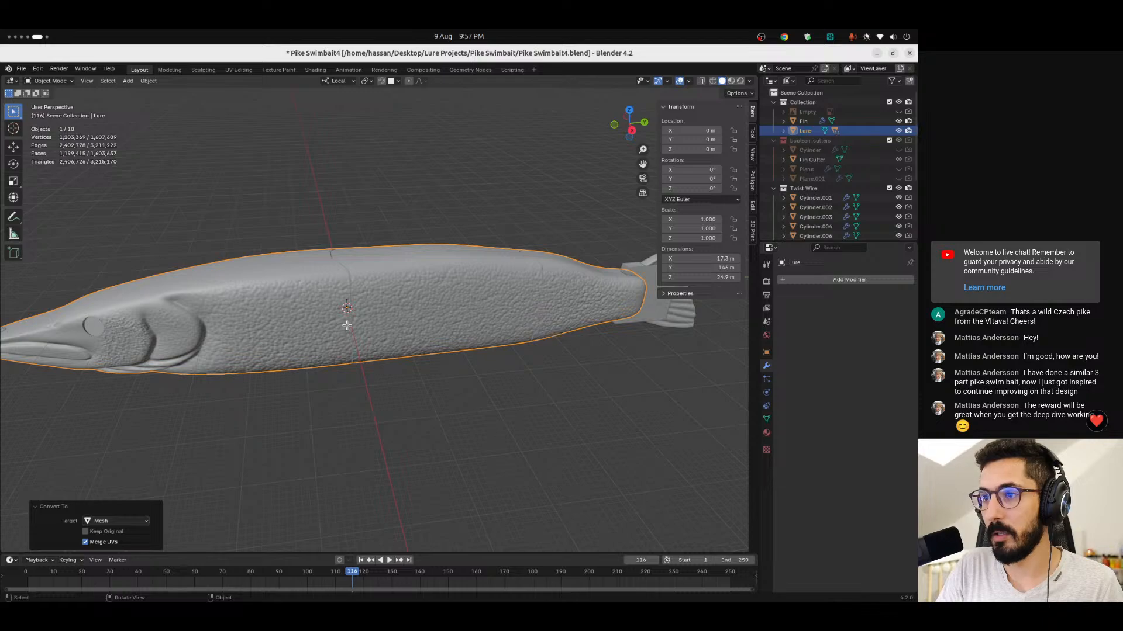
Open the converted Lure mesh for vertex editing.
key("Tab")
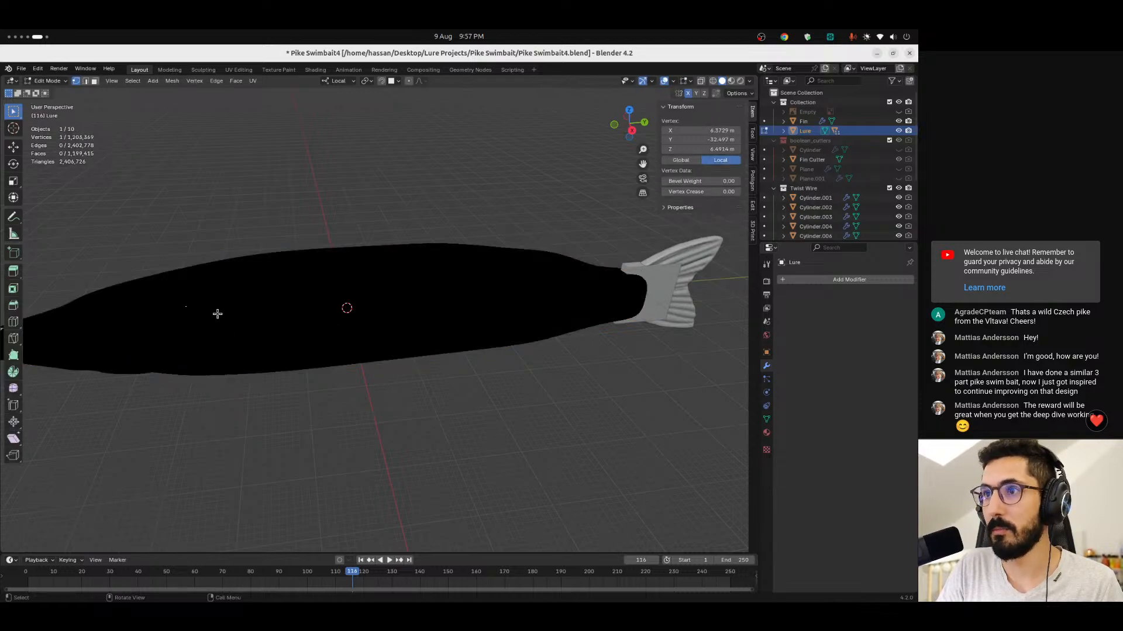
middle_click_drag(201, 231, 245, 271, "ctrl")
left_click(264, 292)
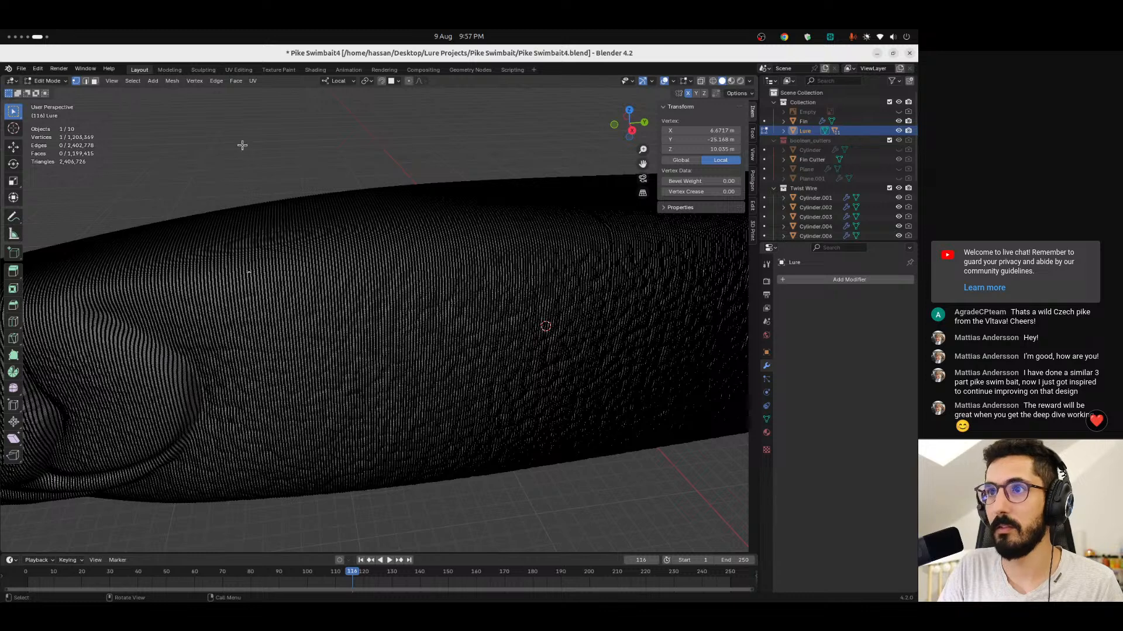
left_click(171, 82)
left_click(170, 85)
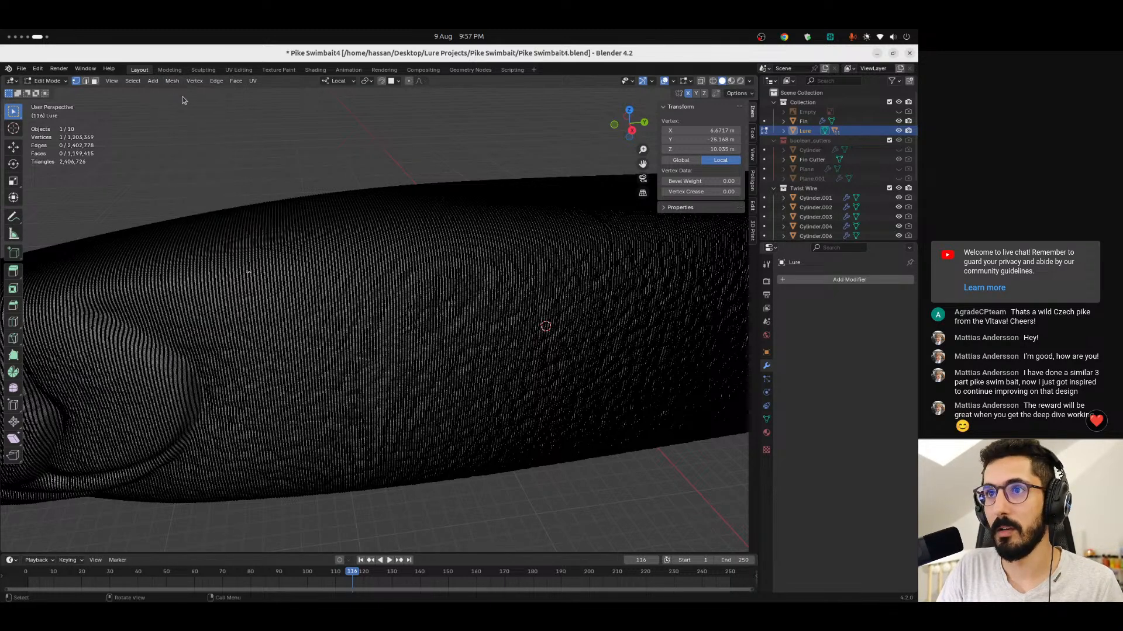
Select all linked geometry of the tail section behind the rear cut and separate it into its own object.
middle_click_drag(294, 166, 291, 225, "ctrl")
middle_click_drag(456, 304, 186, 311, "shift")
left_click(436, 301)
left_click_drag(451, 240, 439, 209)
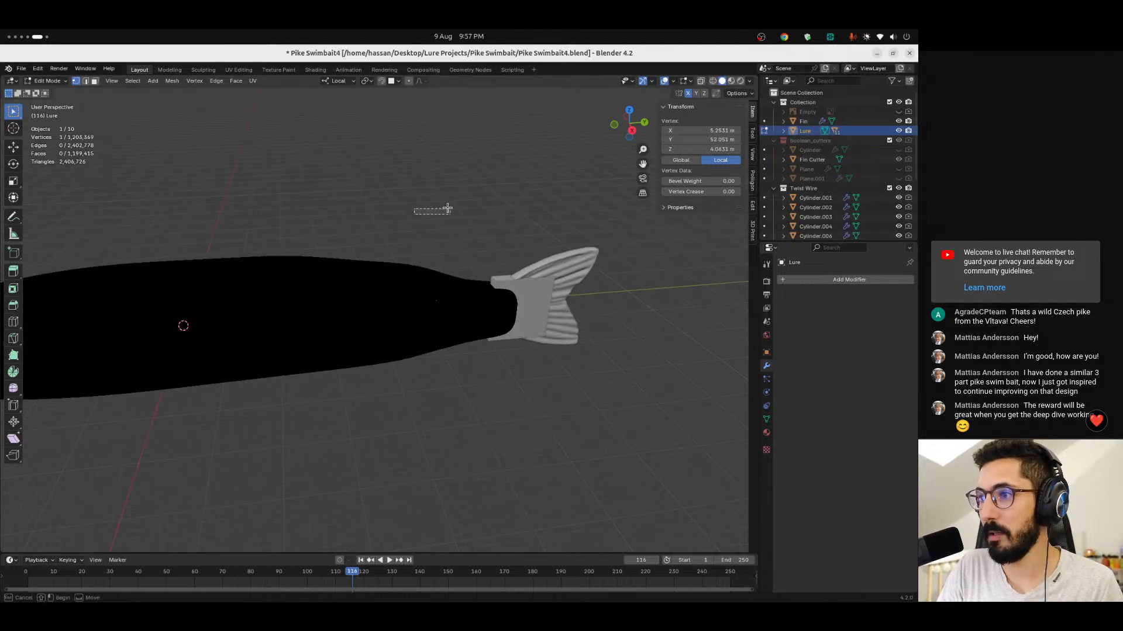
middle_click_drag(454, 253, 405, 265, "ctrl")
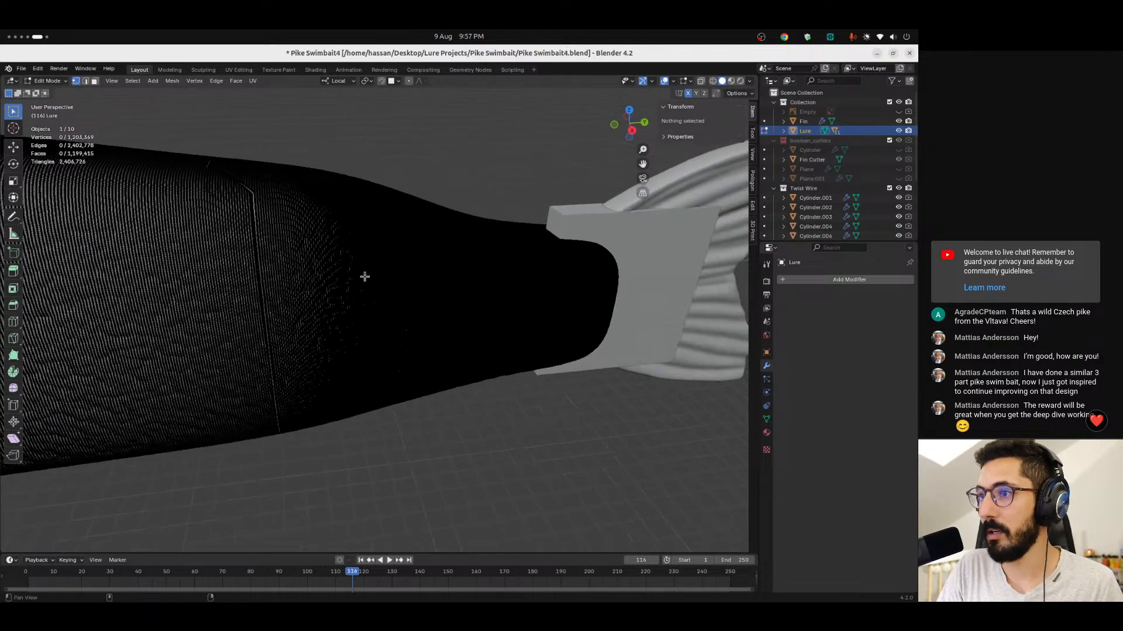
left_click(423, 358)
middle_click_drag(424, 359, 406, 258)
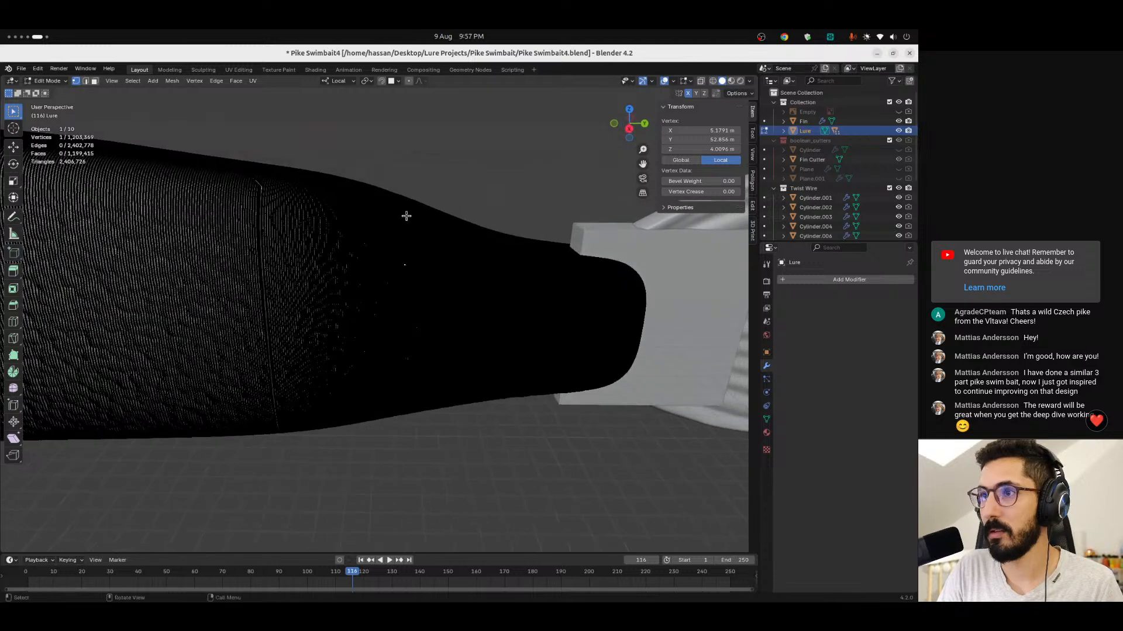
left_click(133, 80)
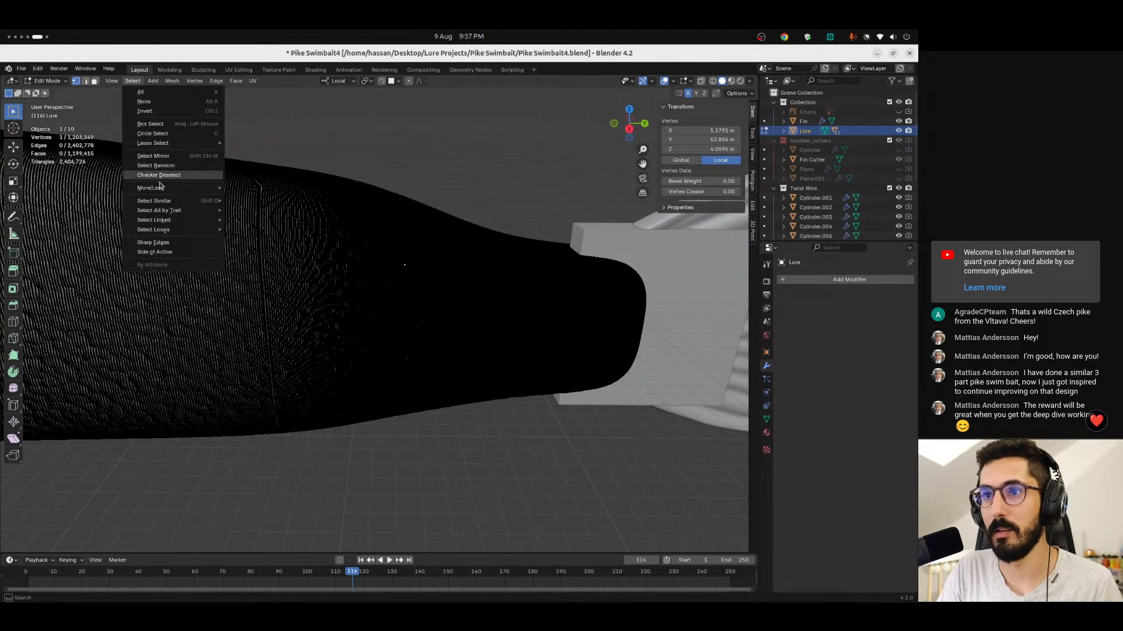
mouse_move(175, 220)
left_click(248, 220)
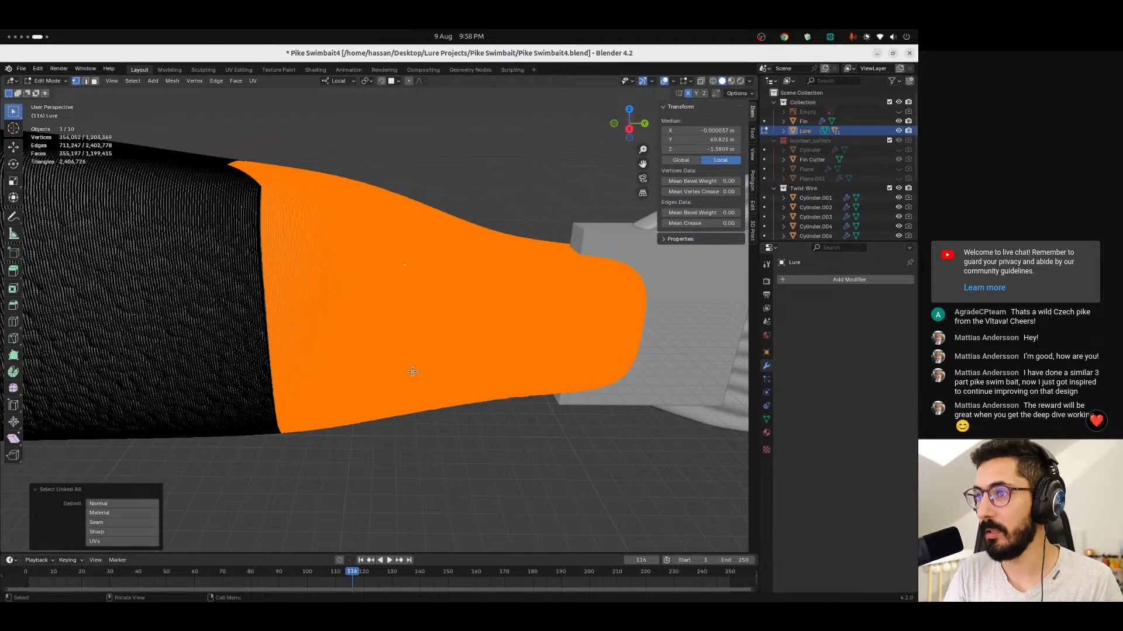
key("p")
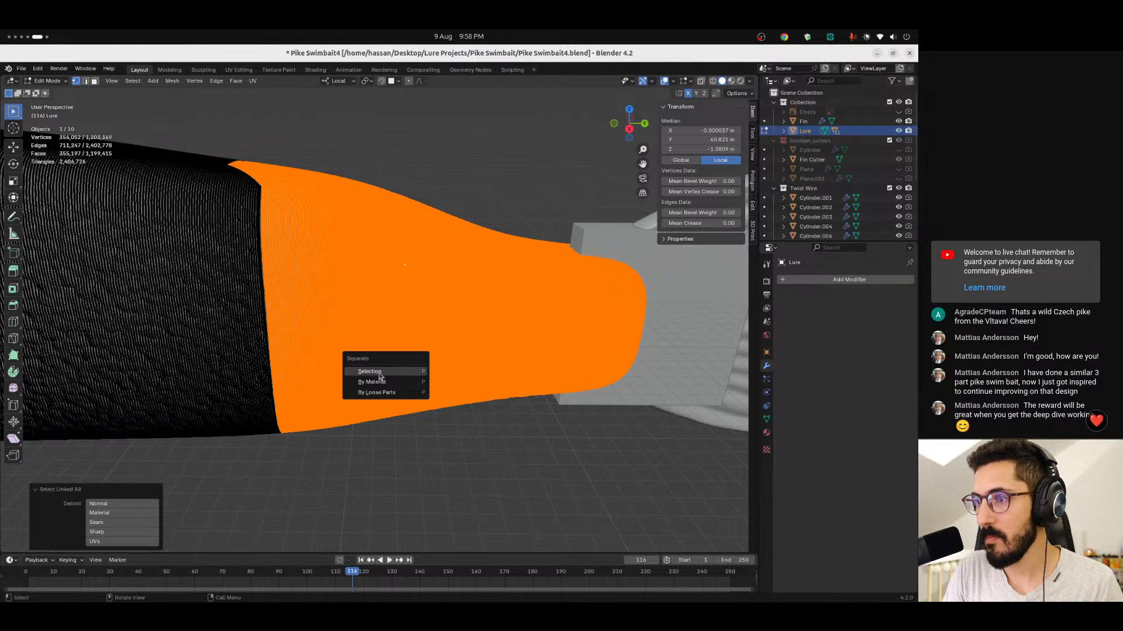
left_click(379, 373)
Separate the linked geometry of the middle section into its own object and return to Object Mode.
middle_click_drag(299, 241, 275, 272)
left_click(279, 270)
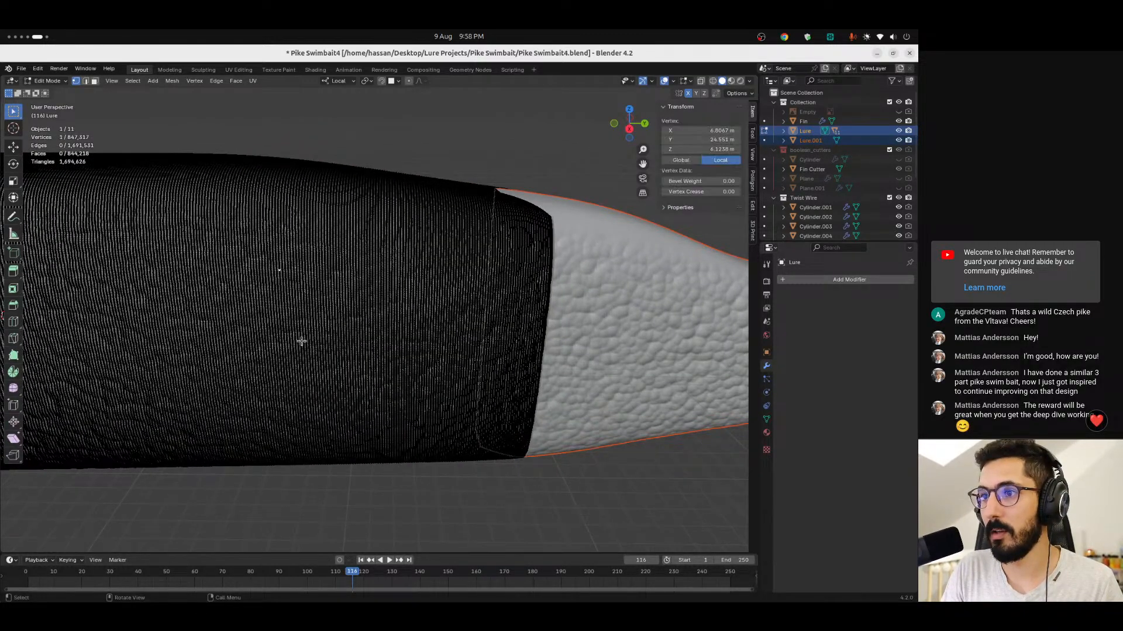
left_click(133, 80)
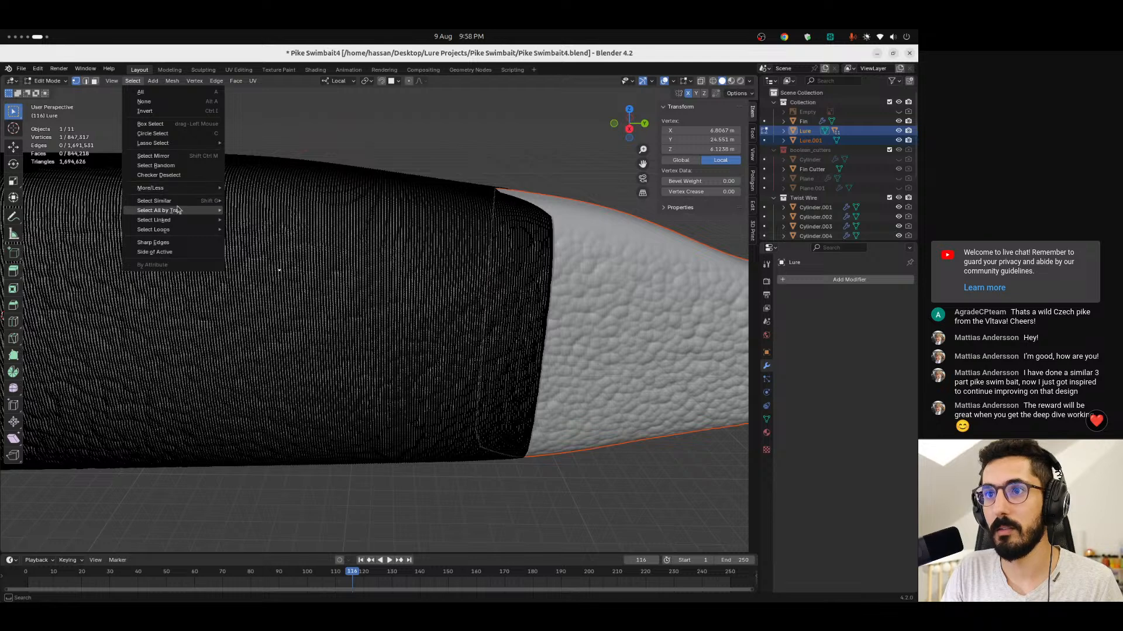
mouse_move(173, 220)
left_click(257, 223)
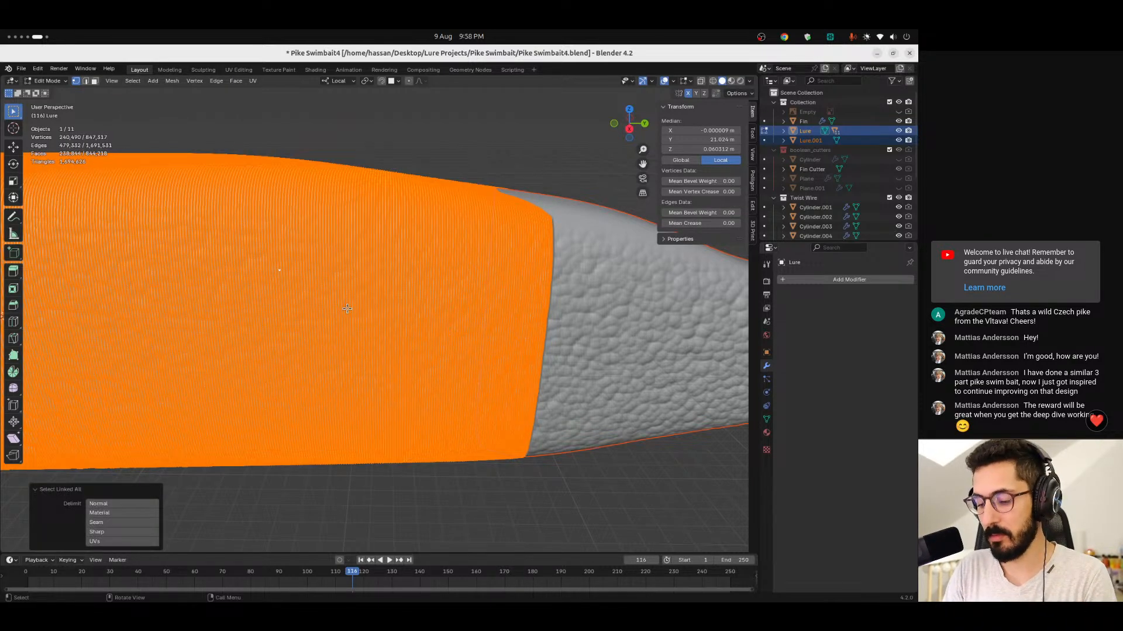
key("p")
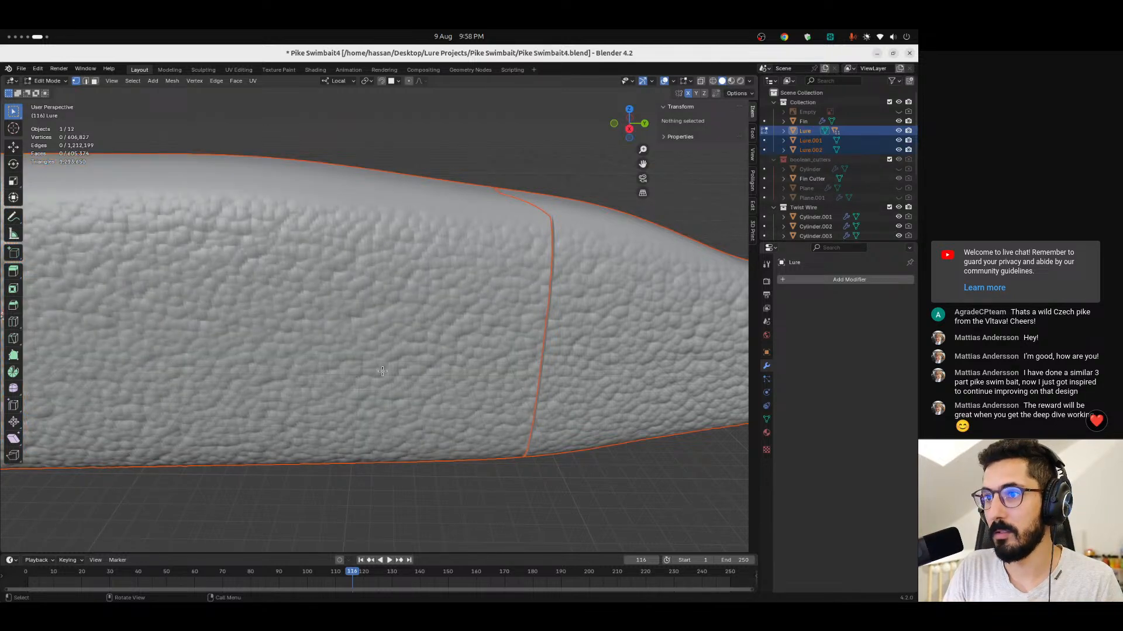
key("Tab")
Select the head, middle and tail sections in turn to check that they are separate objects.
scroll(355, 224, "down", 6)
left_click(311, 203)
middle_click_drag(312, 200, 325, 194, "shift")
left_click(263, 325)
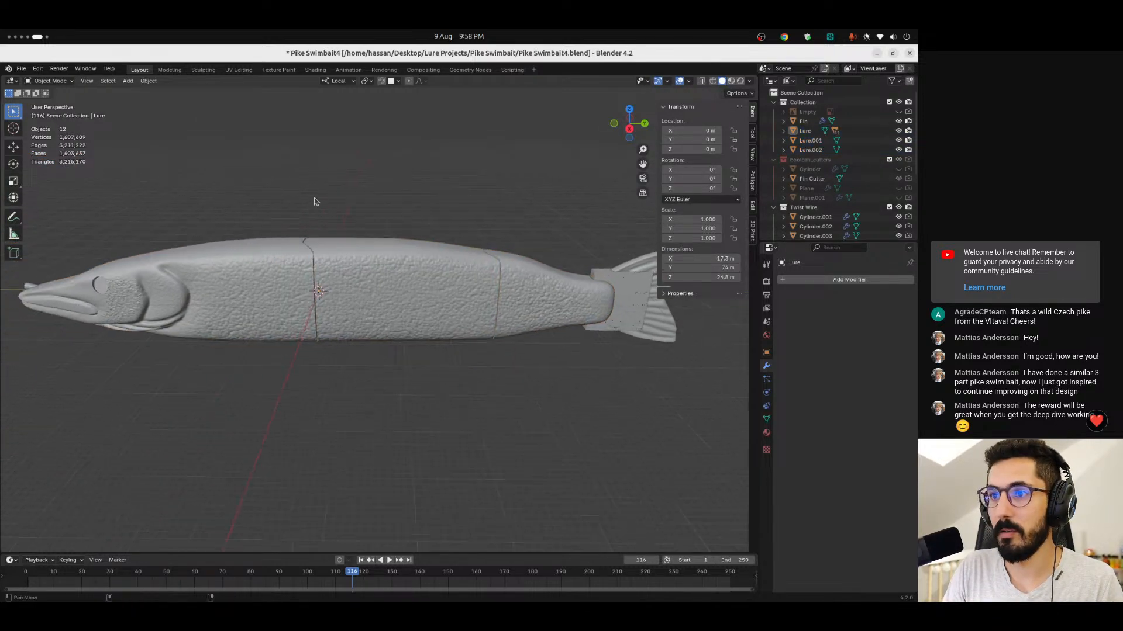
left_click(438, 307)
left_click(542, 335)
left_click(296, 328)
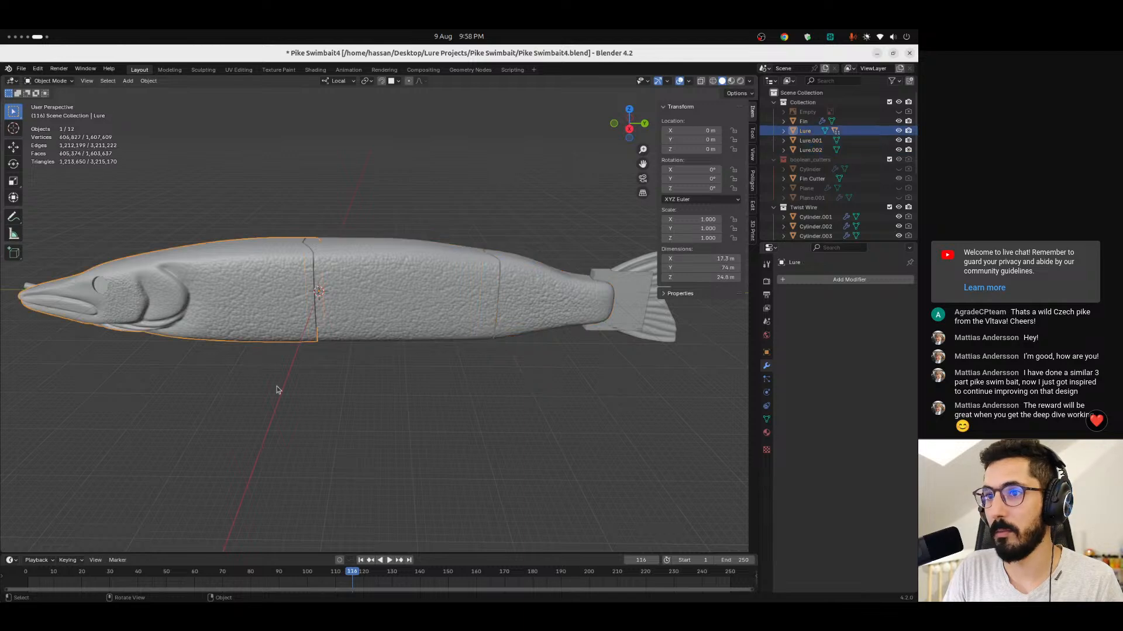
Subtract the twist wire cylinder at the nose from the head section with a Boolean Difference, working in the right side view.
left_click(629, 128)
middle_click_drag(219, 275, 218, 297, "ctrl")
middle_click_drag(218, 296, 449, 321, "shift")
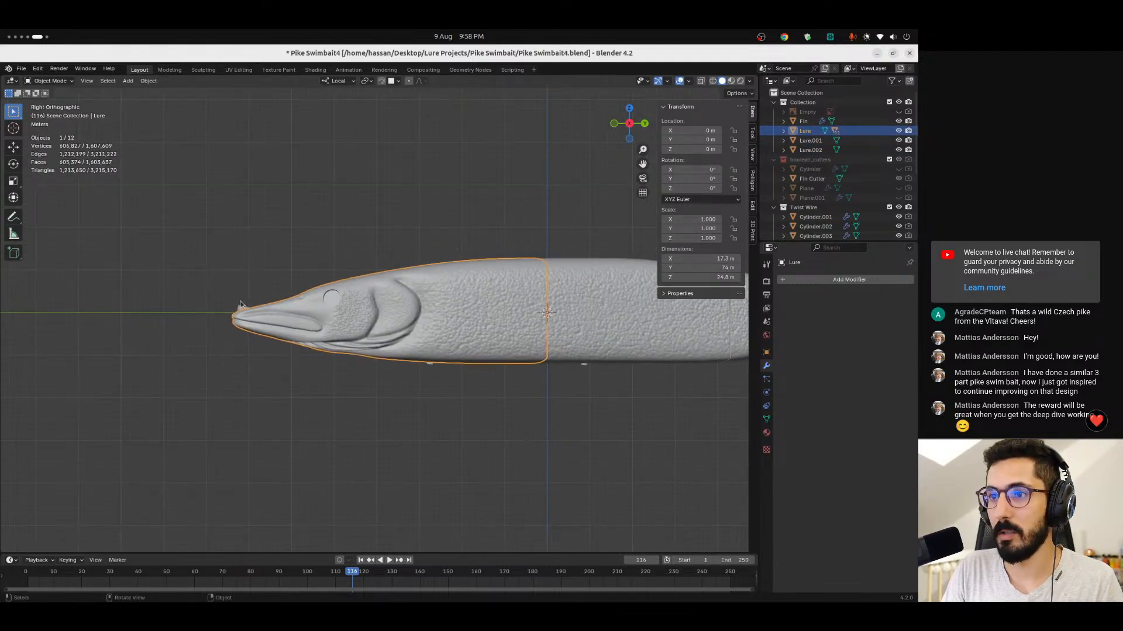
left_click(240, 308)
left_click(384, 325, "shift")
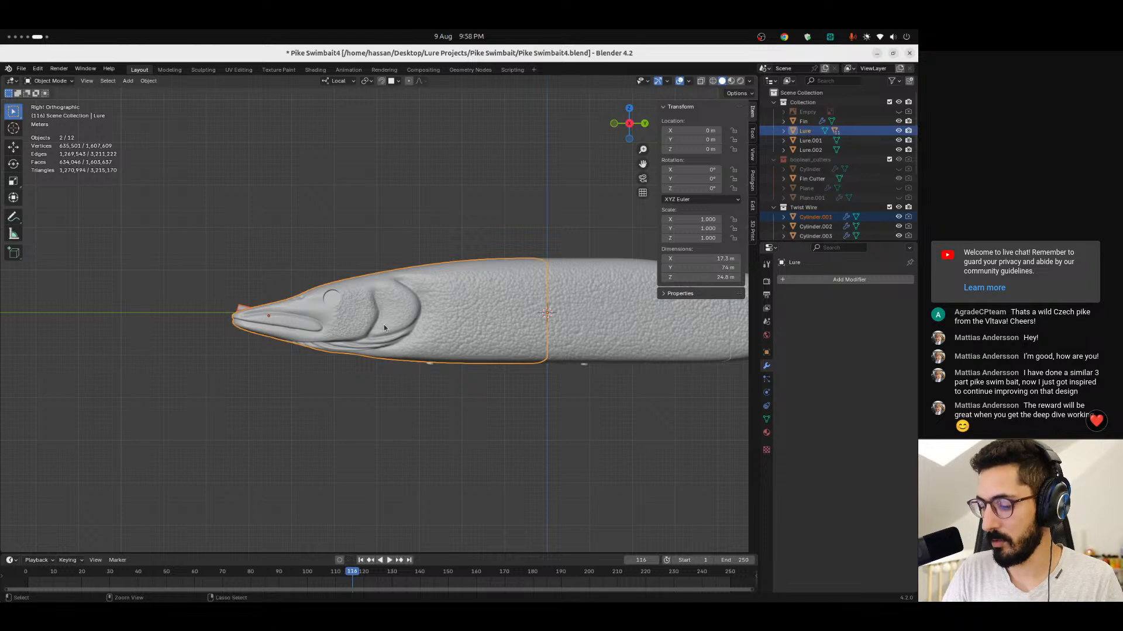
scroll(383, 325, "down", 1)
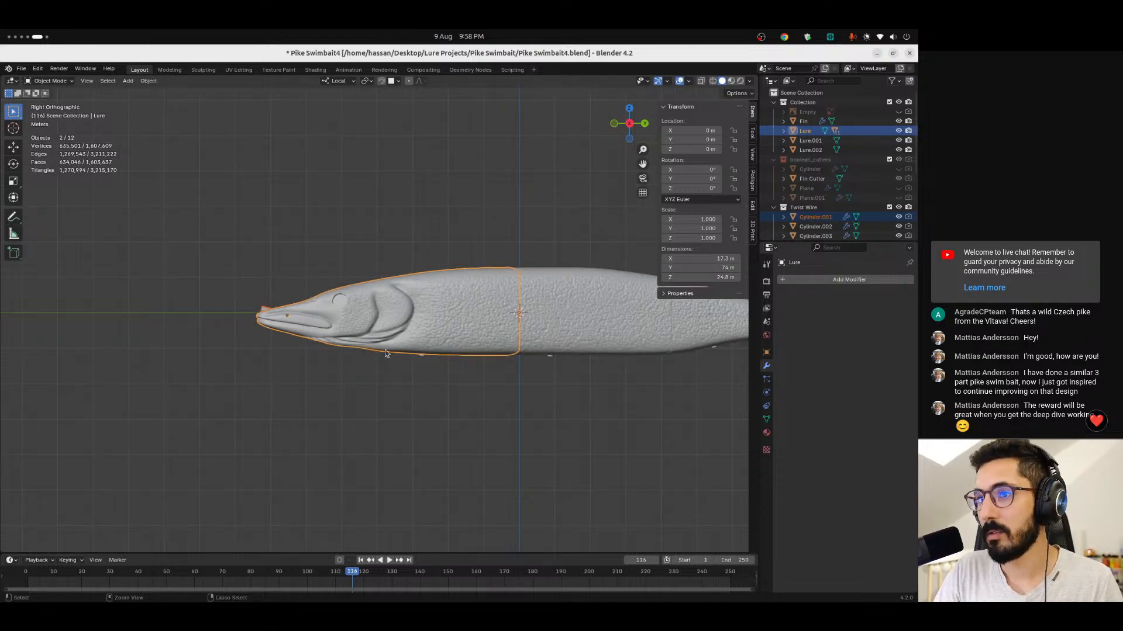
key("ctrl+KP_Subtract")
Subtract the belly twist wire cylinder behind the gill cover from the head section with a Boolean Difference.
scroll(371, 374, "up", 5)
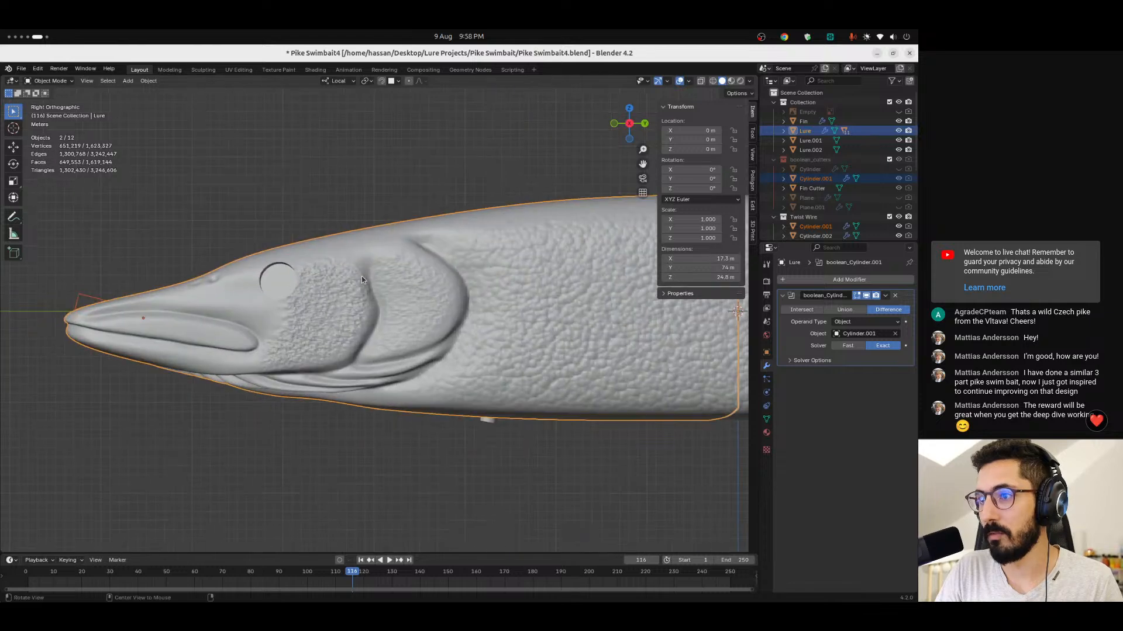
left_click(494, 403)
left_click(557, 338, "shift")
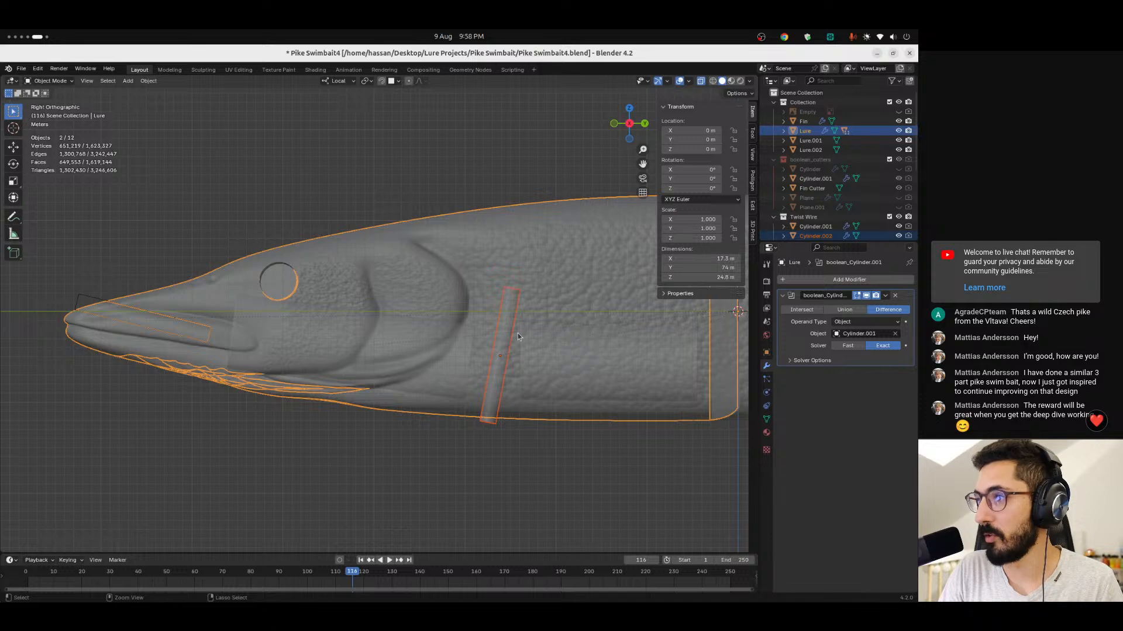
key("ctrl+KP_Subtract")
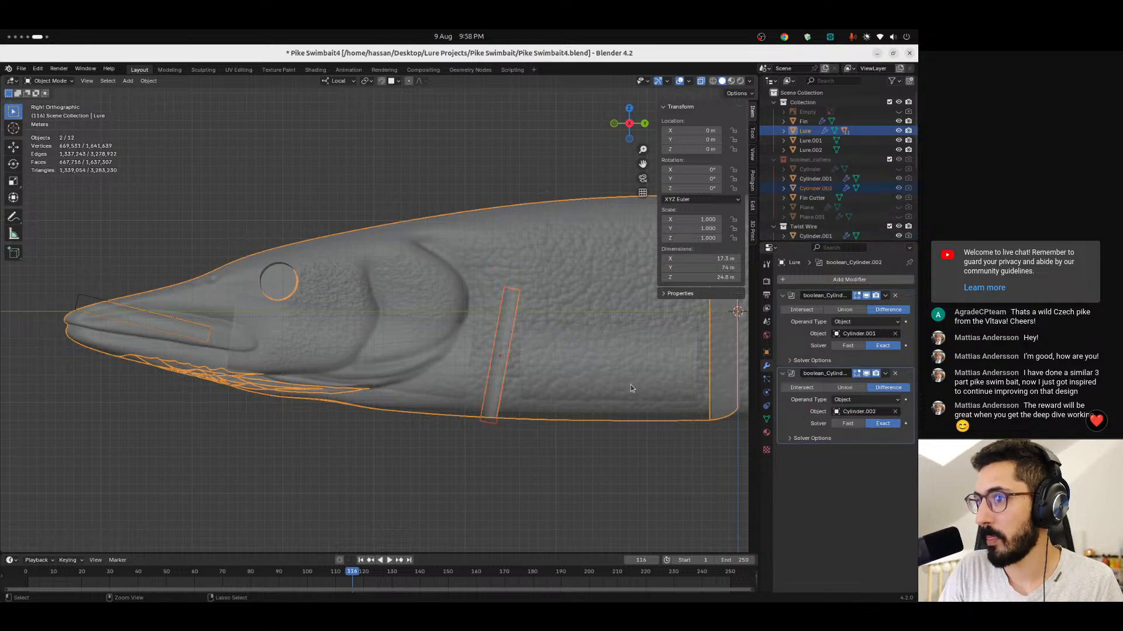
Subtract the large tilted weight chamber cylinder below the eye and gill (Cylinder.009) from the head section with a Boolean Difference.
middle_click_drag(619, 356, 345, 362, "shift")
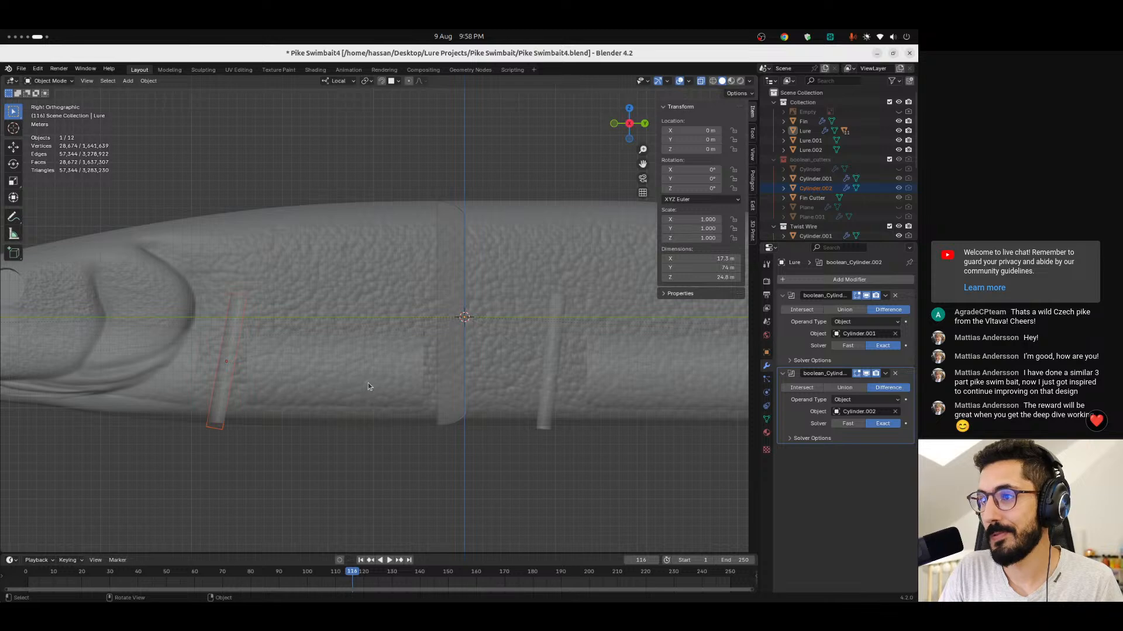
middle_click_drag(423, 321, 276, 356, "ctrl")
left_click_drag(276, 361, 405, 243, "alt+shift")
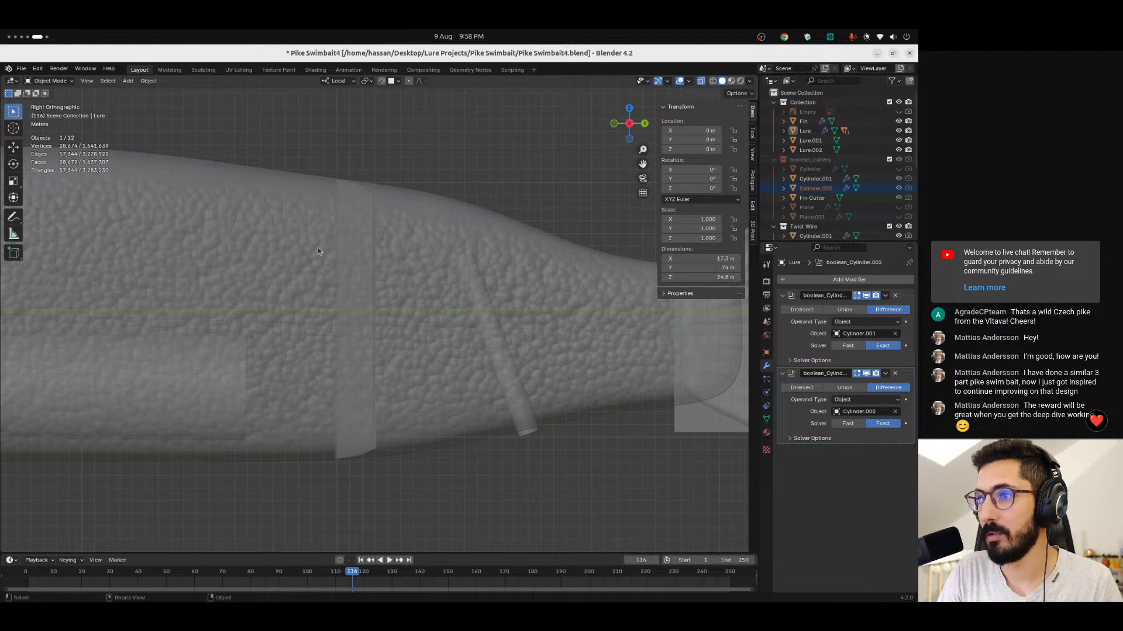
left_click_drag(246, 264, 671, 290, "ctrl+alt")
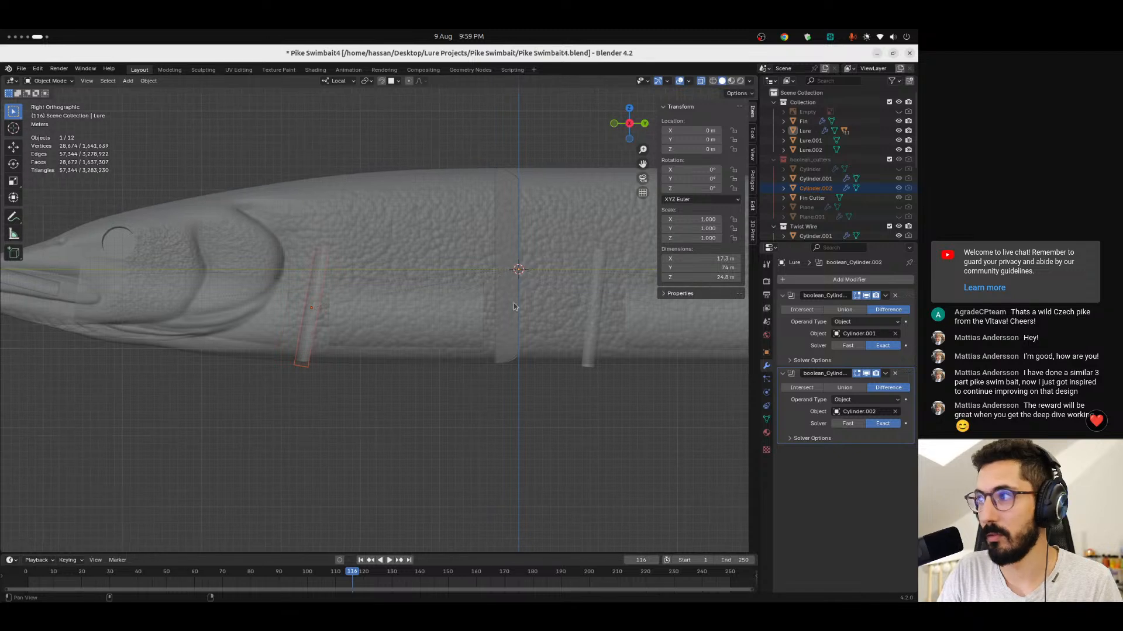
left_click_drag(393, 324, 461, 324, "alt+shift")
left_click(515, 405)
scroll(822, 219, "down", 5)
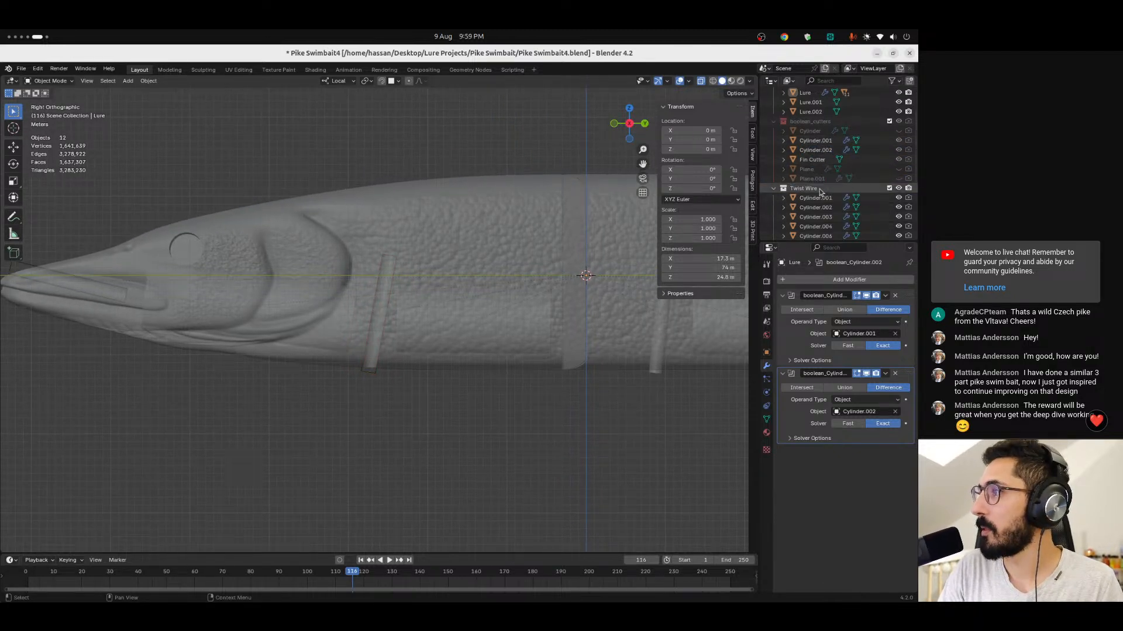
left_click(818, 216)
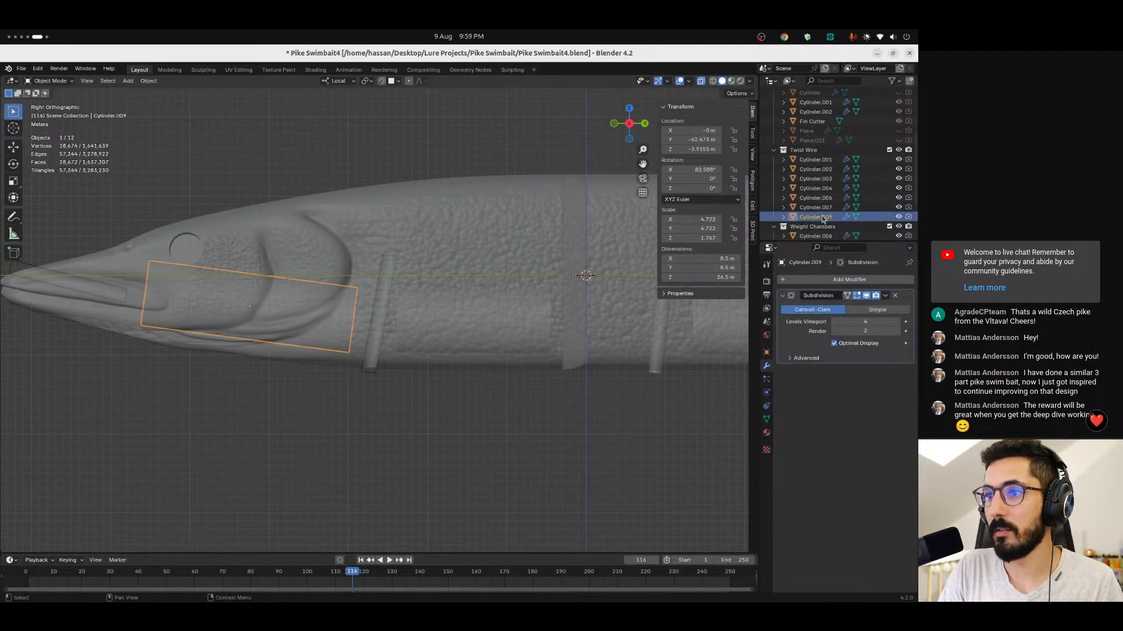
left_click(330, 227, "shift")
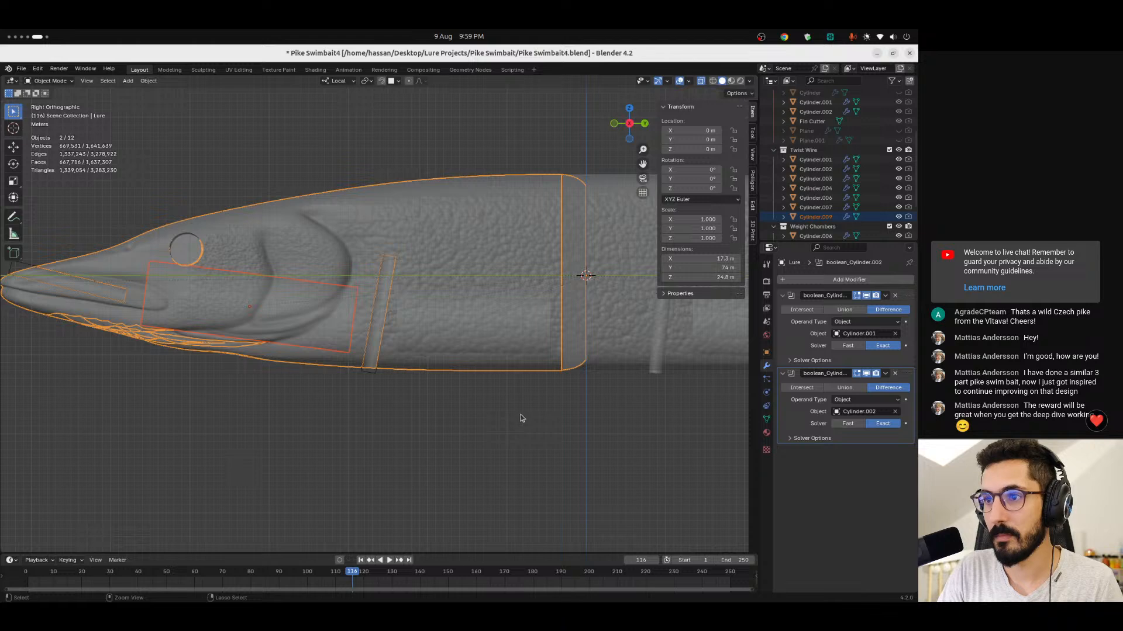
key("ctrl+KP_Subtract")
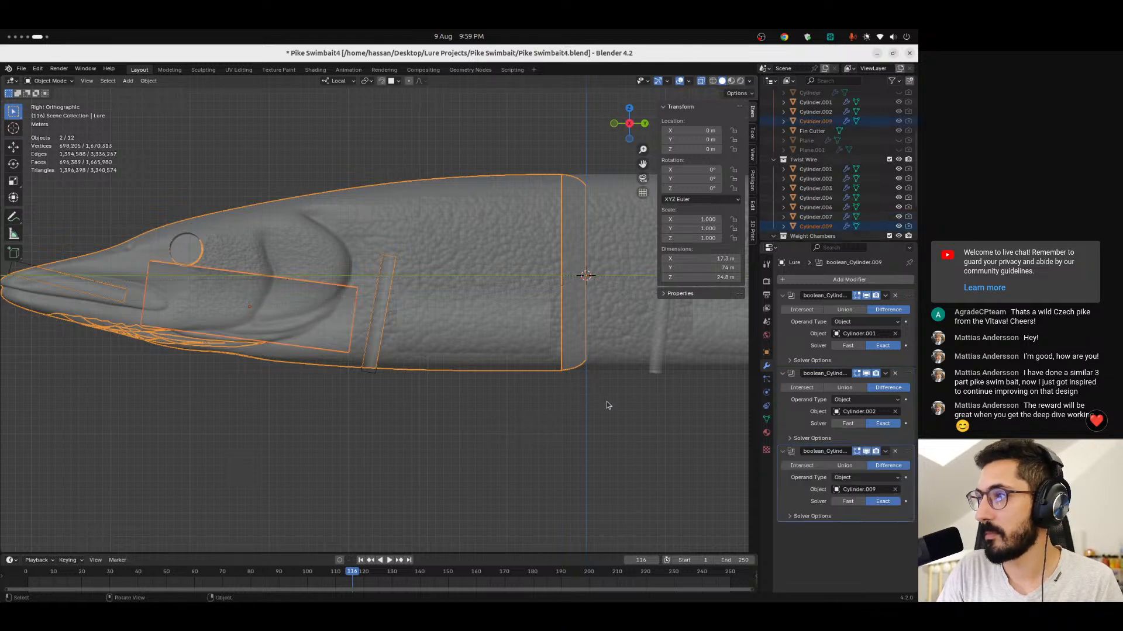
Subtract the weight chamber cylinder behind the head's belly wire hole (Cylinder.006) from the head section and clear the selection.
left_click(816, 207)
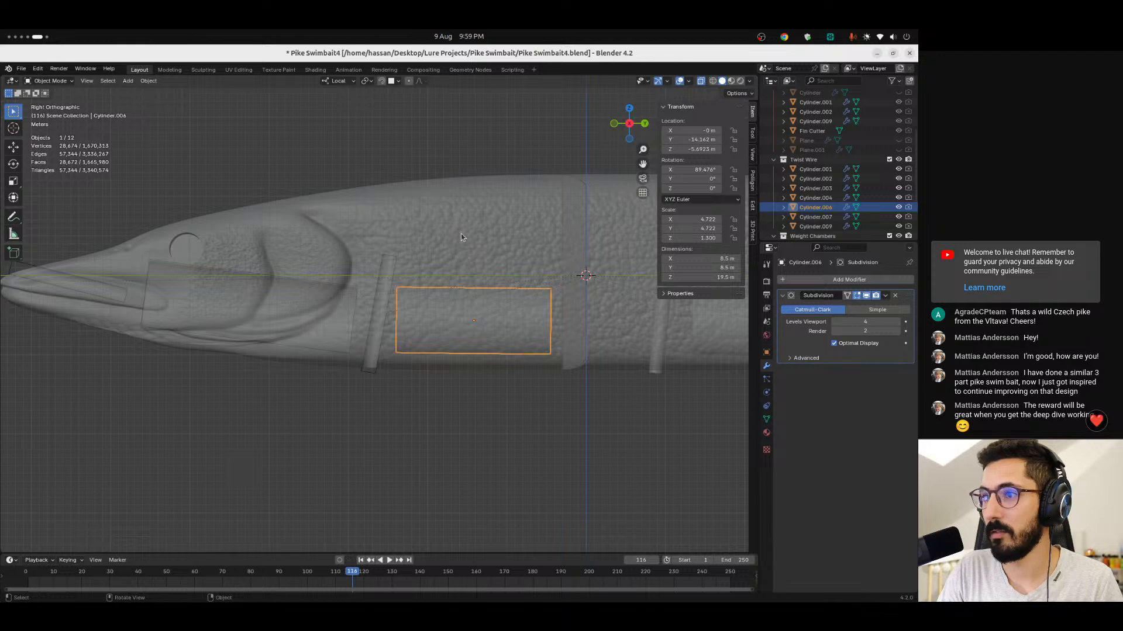
left_click(446, 226, "shift")
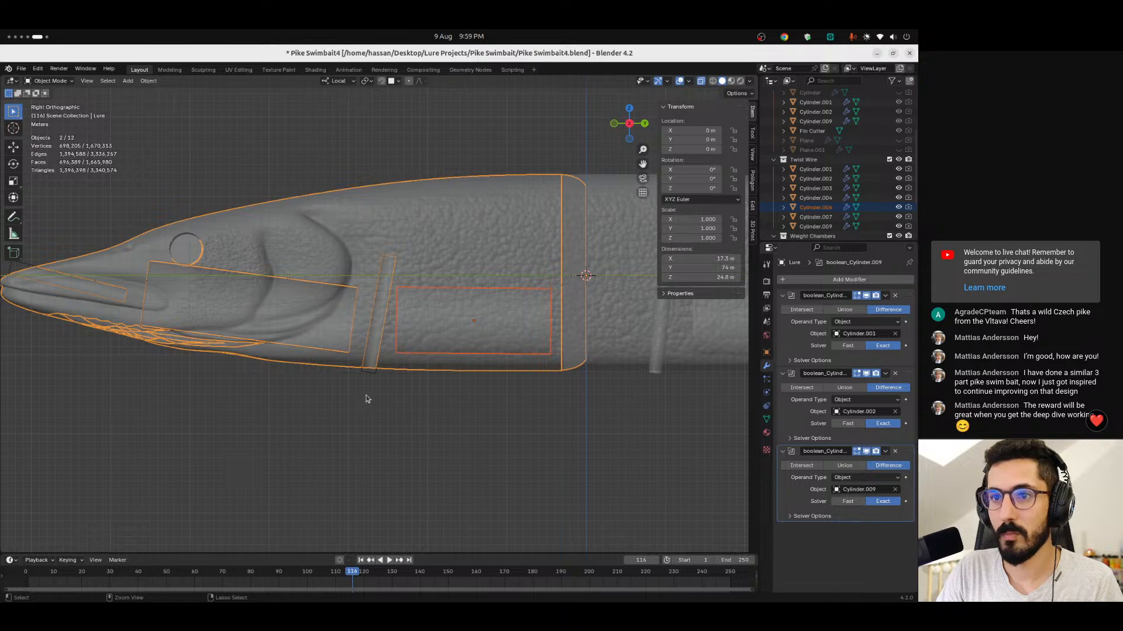
key("ctrl+KP_Subtract")
left_click(385, 400)
Subtract the belly twist wire cylinder of the middle section from that section with a Boolean Difference and deselect everything.
middle_click_drag(547, 367, 489, 438, "ctrl")
middle_click_drag(560, 395, 346, 396, "shift")
left_click(362, 352)
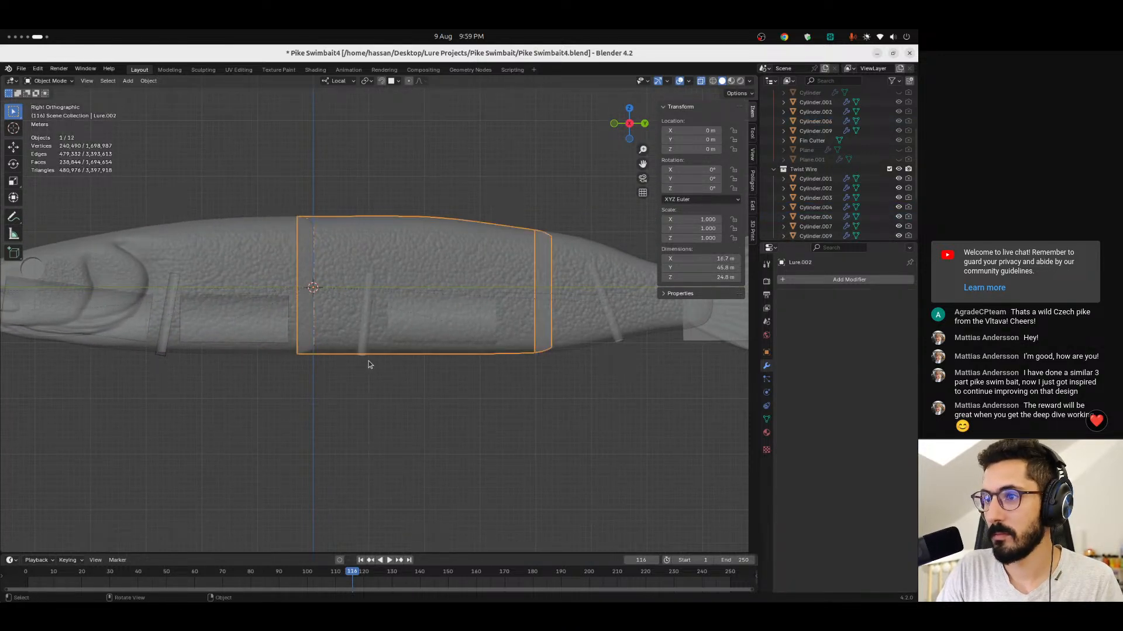
left_click(367, 316)
left_click(401, 288, "shift")
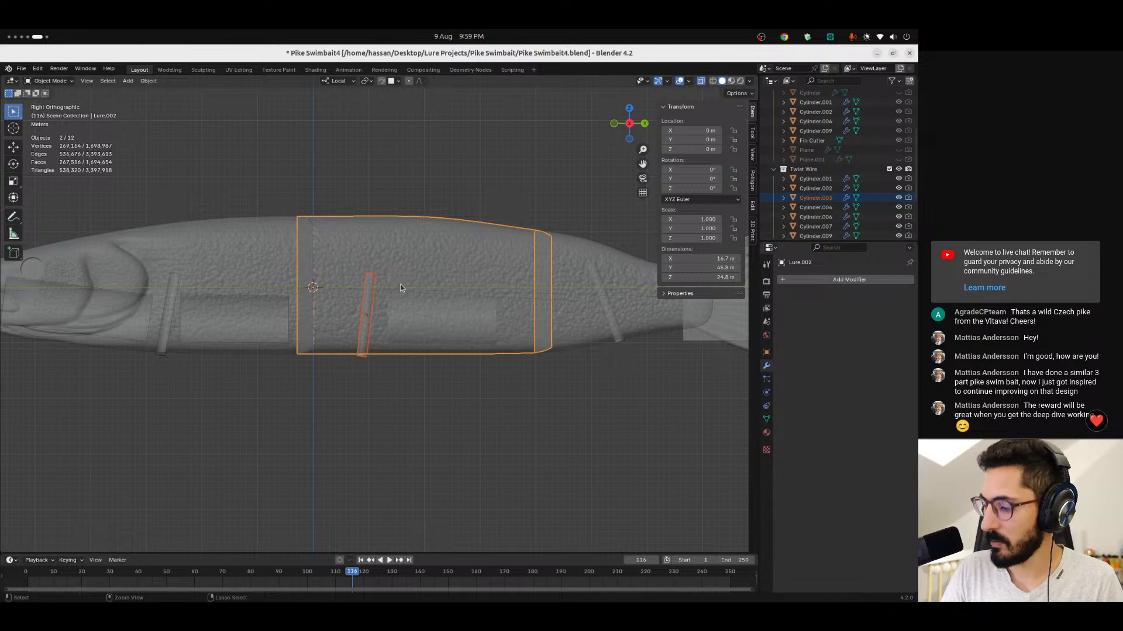
key("ctrl+KP_Subtract")
left_click(455, 391)
Find the weight chamber cylinder of the middle section in the Twist Wire collection and subtract it from that section.
left_click(817, 198)
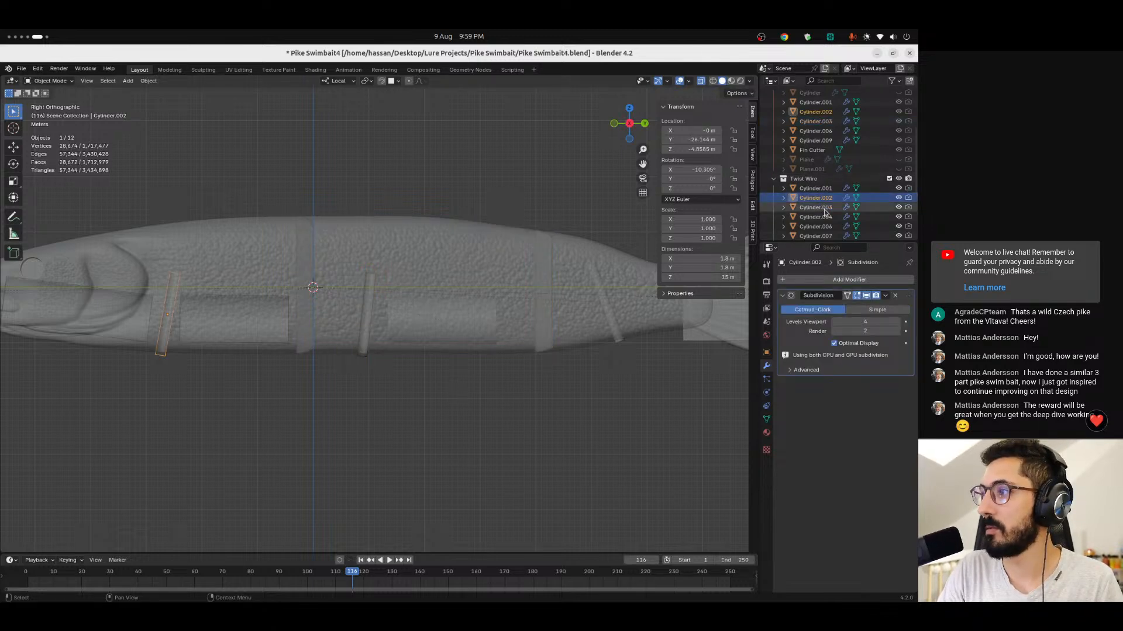
left_click(824, 209)
left_click(824, 216)
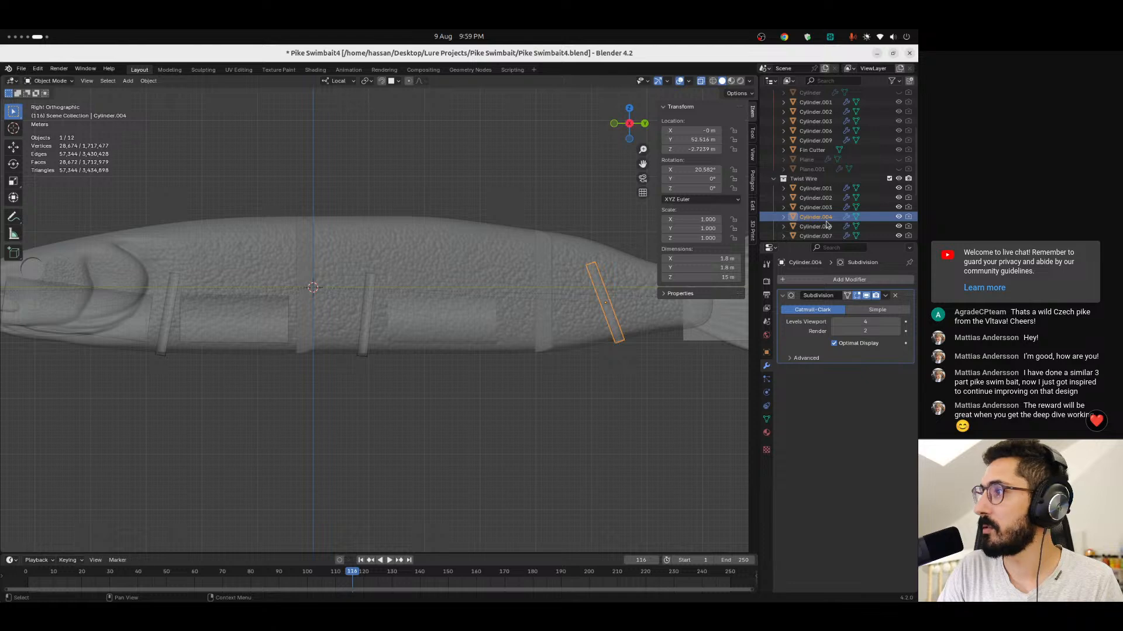
Subtract the rear weight chamber cylinder (Cylinder.007) from the middle body section Lure.002 with a Boolean Difference.
left_click(827, 226)
scroll(822, 220, "down", 3)
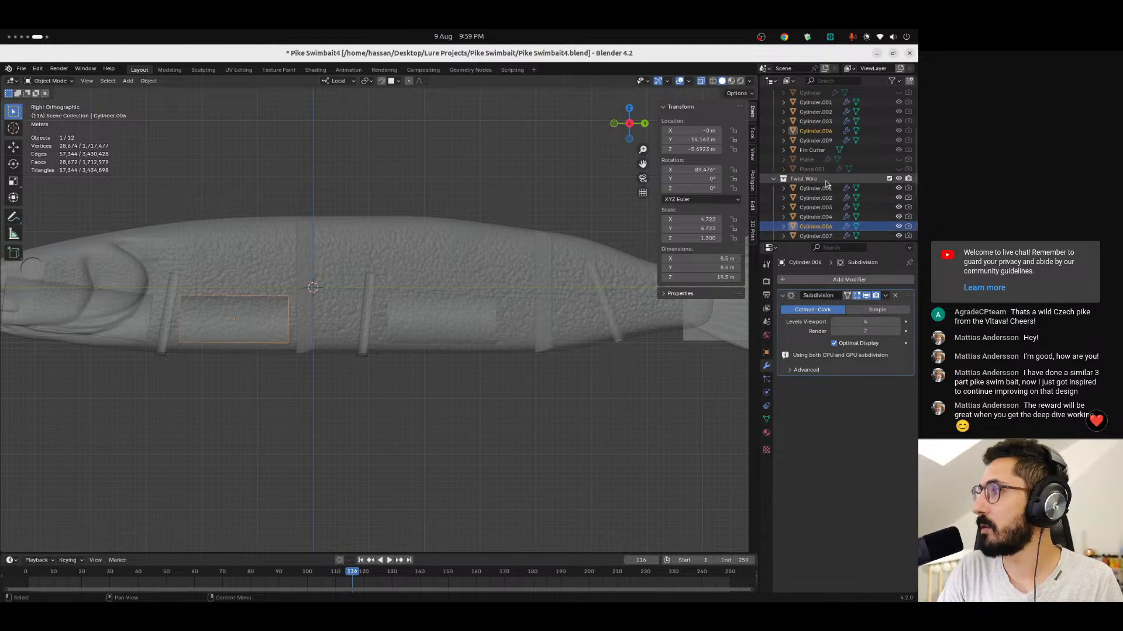
left_click(815, 198)
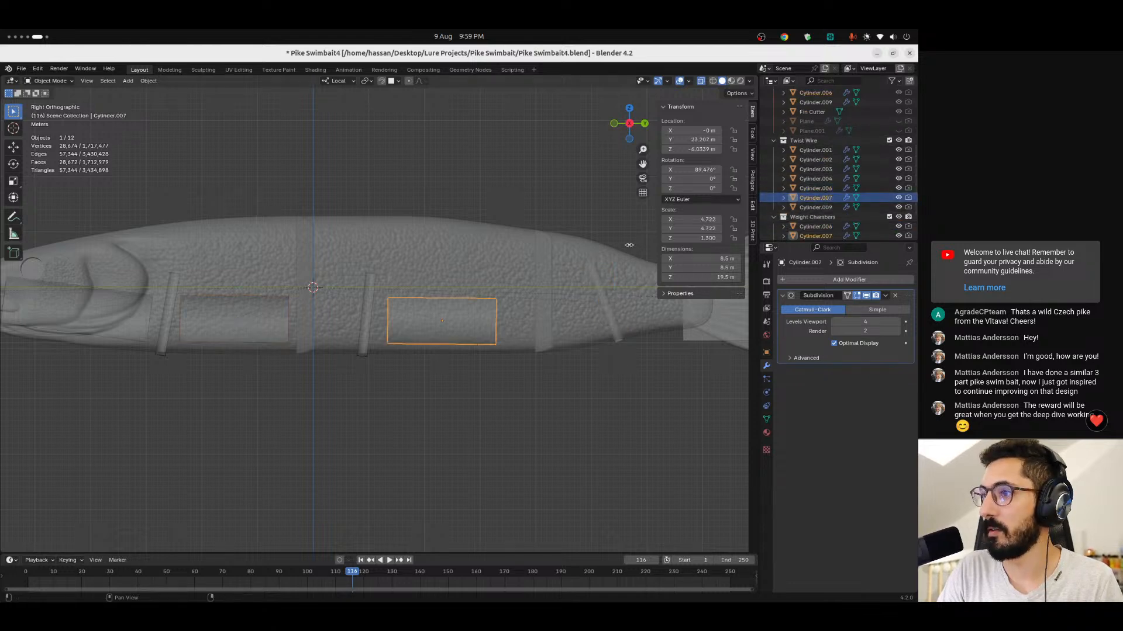
left_click(432, 260, "shift")
key("ctrl")
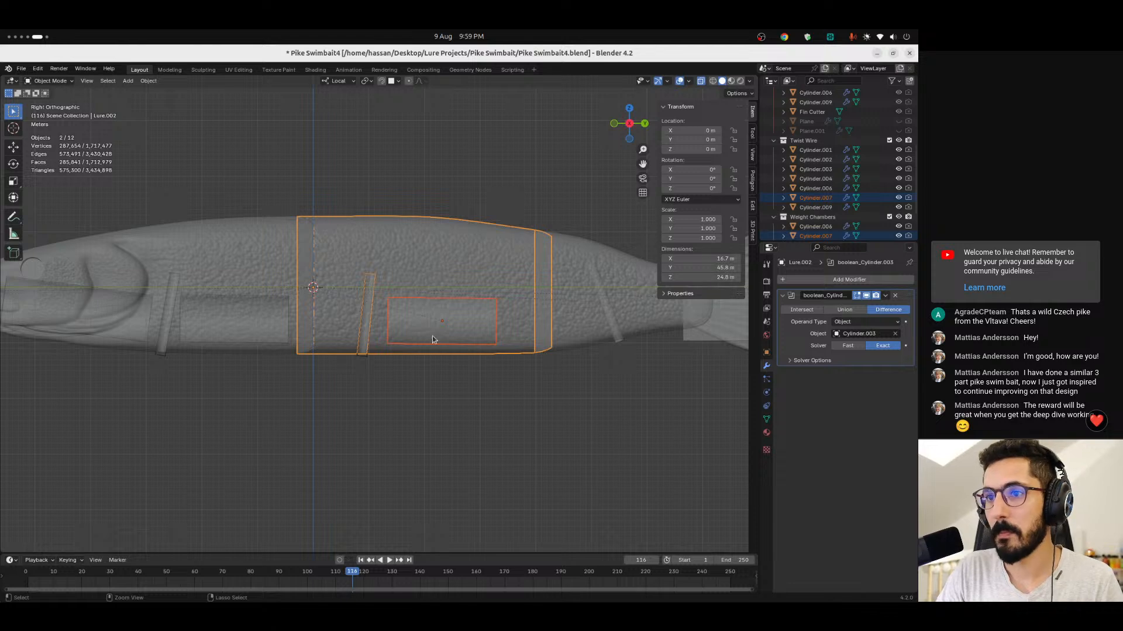
key("ctrl+KP_Subtract")
Subtract the slanted twist wire cylinder (Cylinder.004) from the tail section Lure.001 with a Boolean Difference.
left_click(598, 362)
left_click(621, 341)
left_click(633, 291, "shift")
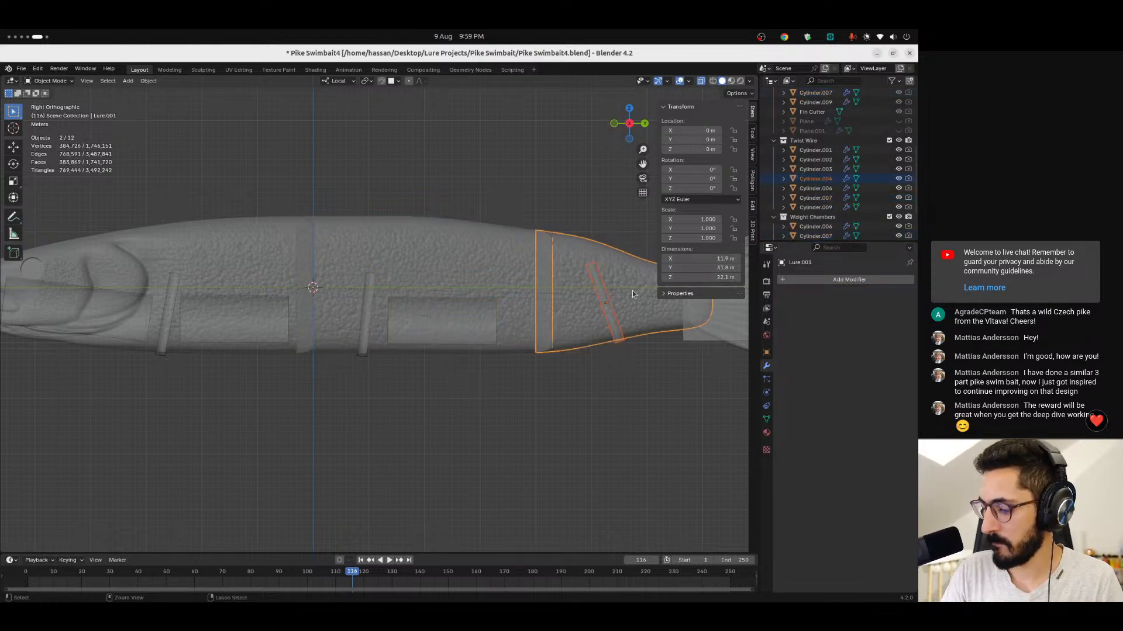
key("ctrl+KP_Subtract")
Cut the Fin Cutter box out of the tail section Lure.001 with a Boolean Difference.
middle_click_drag(604, 426, 365, 418)
left_click(440, 354)
left_click(380, 317, "shift")
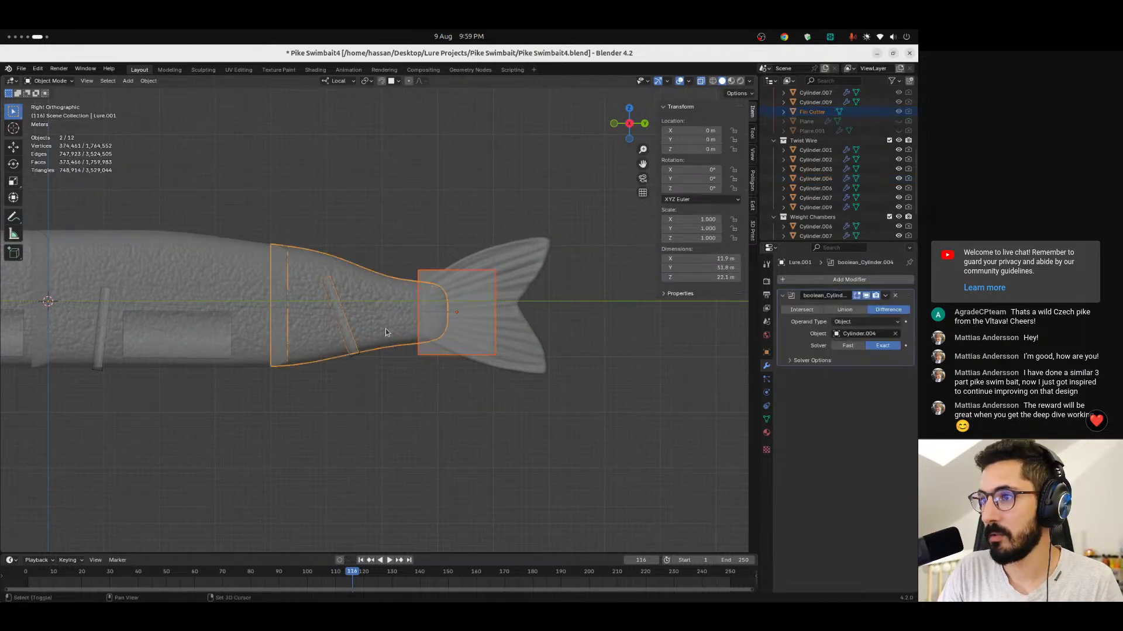
key("ctrl")
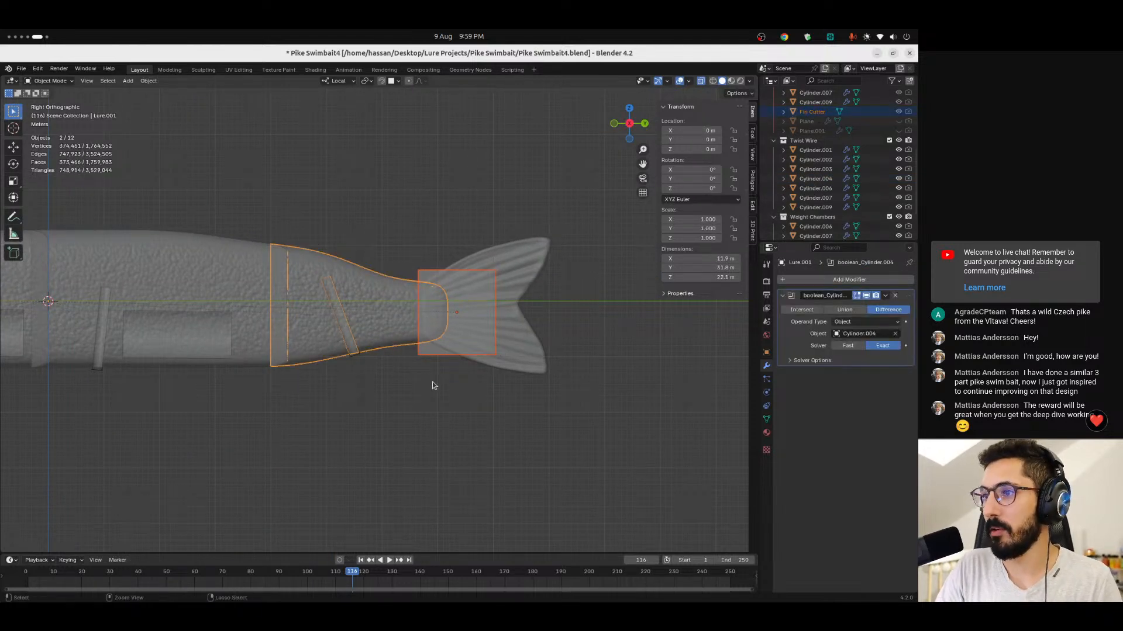
key("ctrl+KP_Subtract")
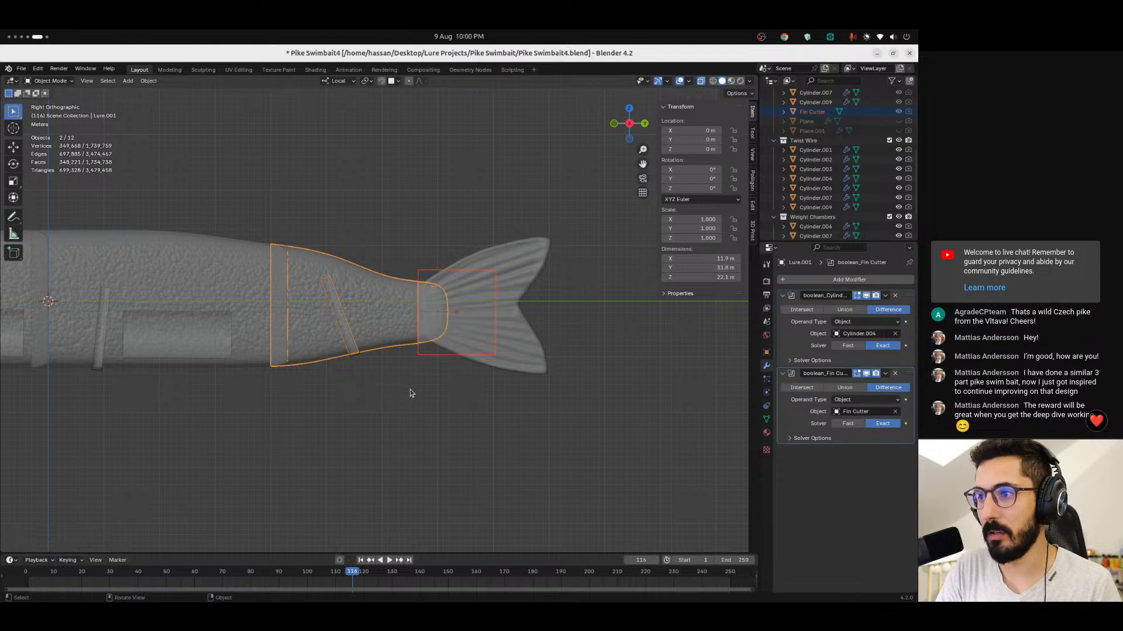
Hide the Fin Cutter box and the slanted twist wire cylinder in the tail section.
left_click(431, 350)
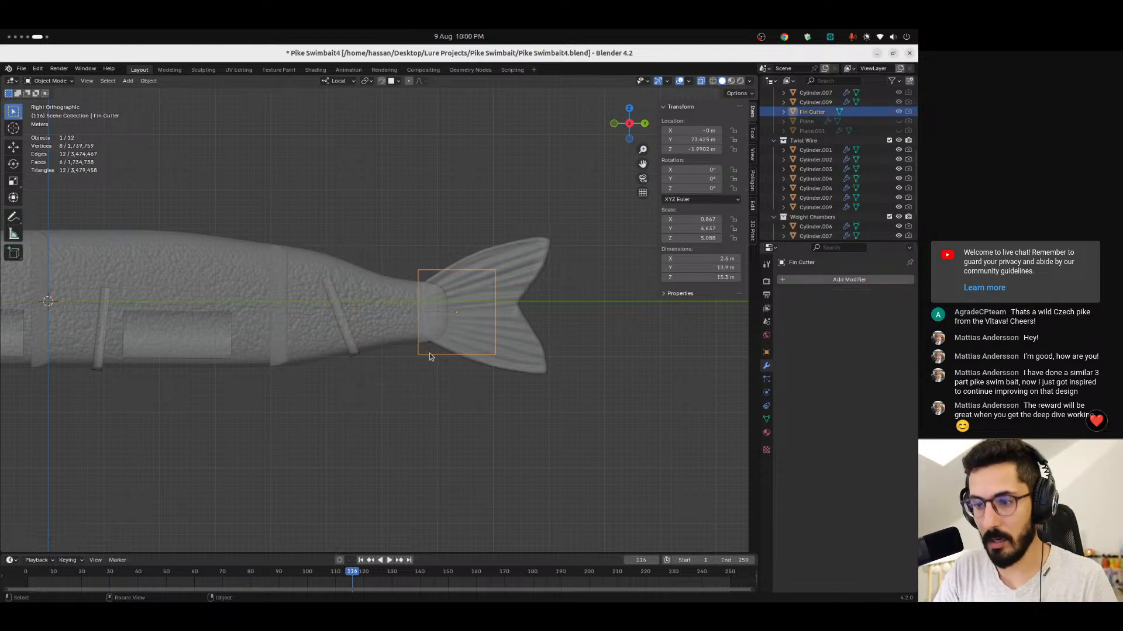
key("h")
left_click(355, 357)
key("h")
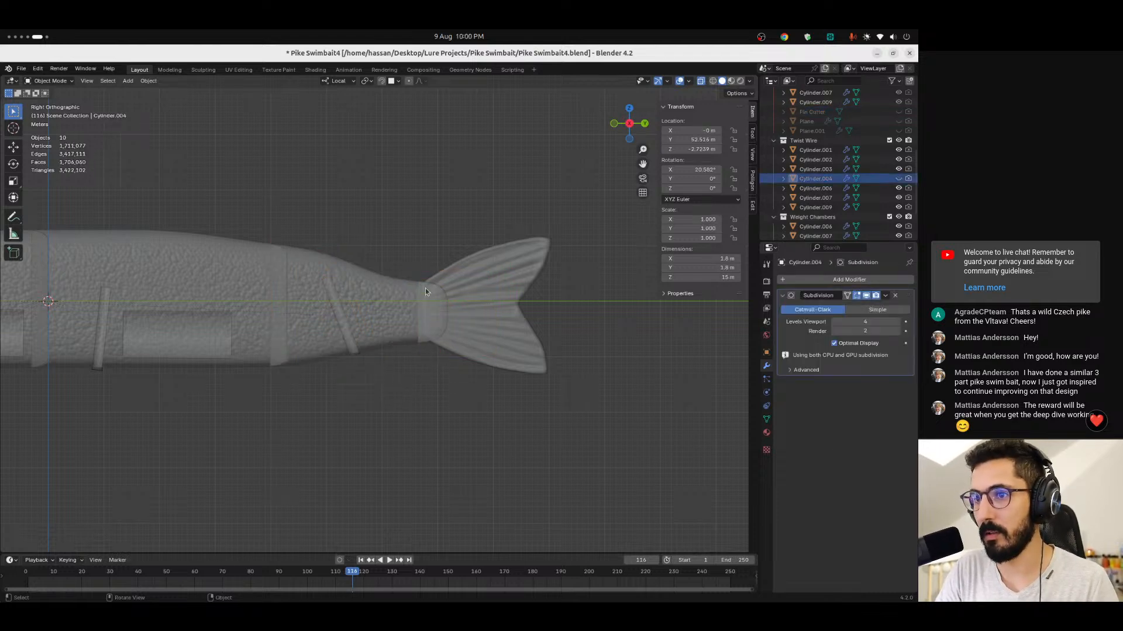
Hide the three remaining twist wire cylinders in the middle section, behind the head and at the nose.
left_click(484, 275)
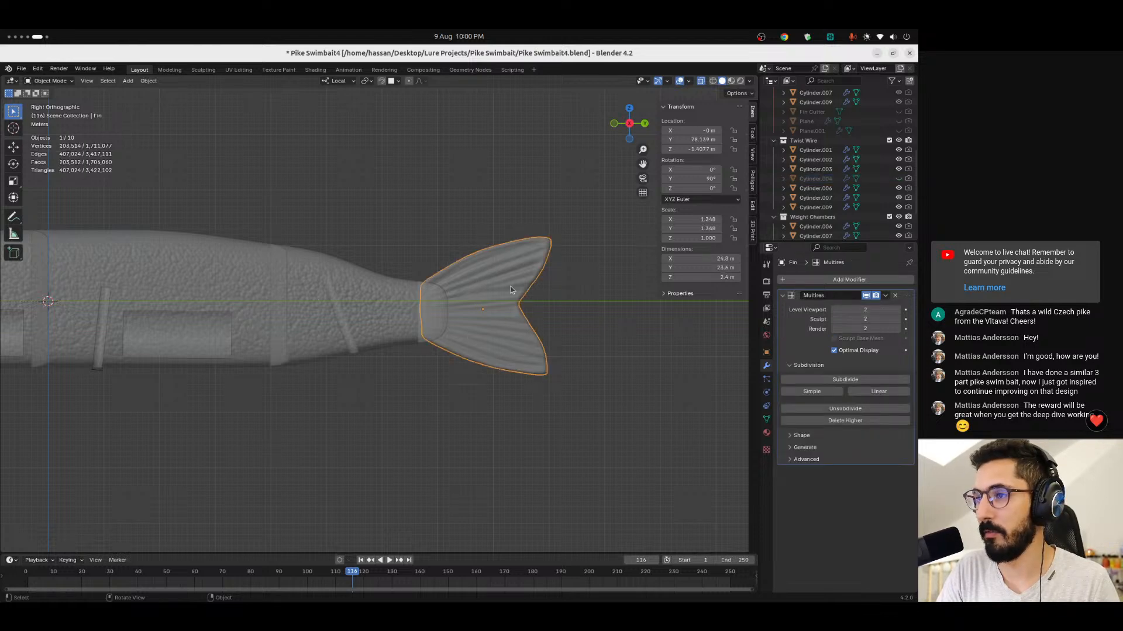
middle_click_drag(144, 401, 420, 366, "shift")
left_click(375, 333)
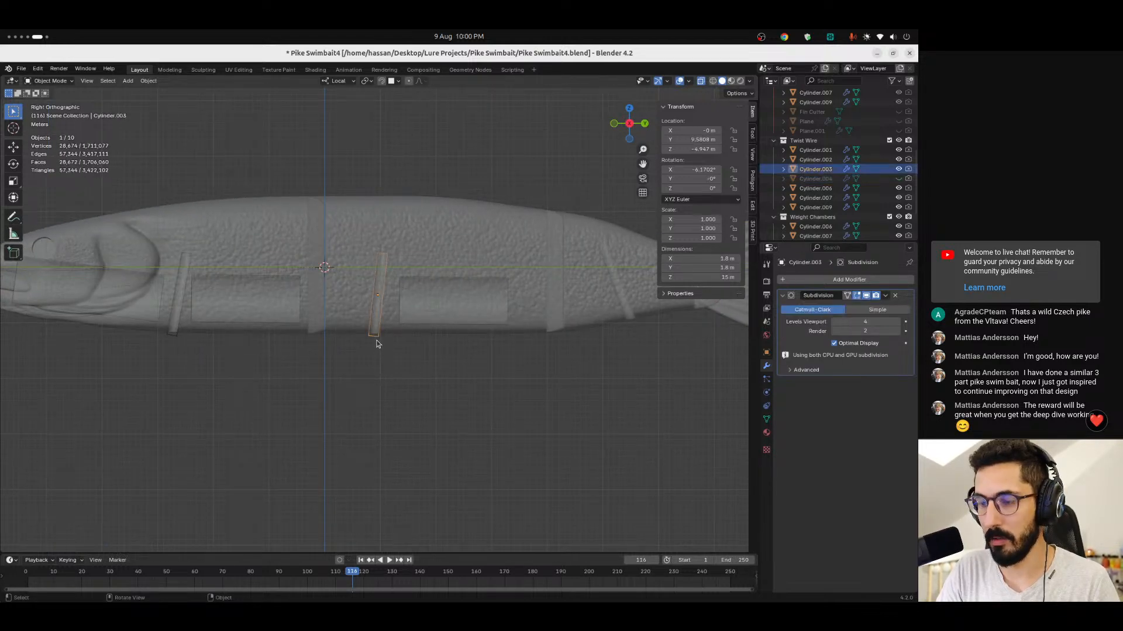
key("h")
middle_click_drag(174, 337, 249, 354, "shift")
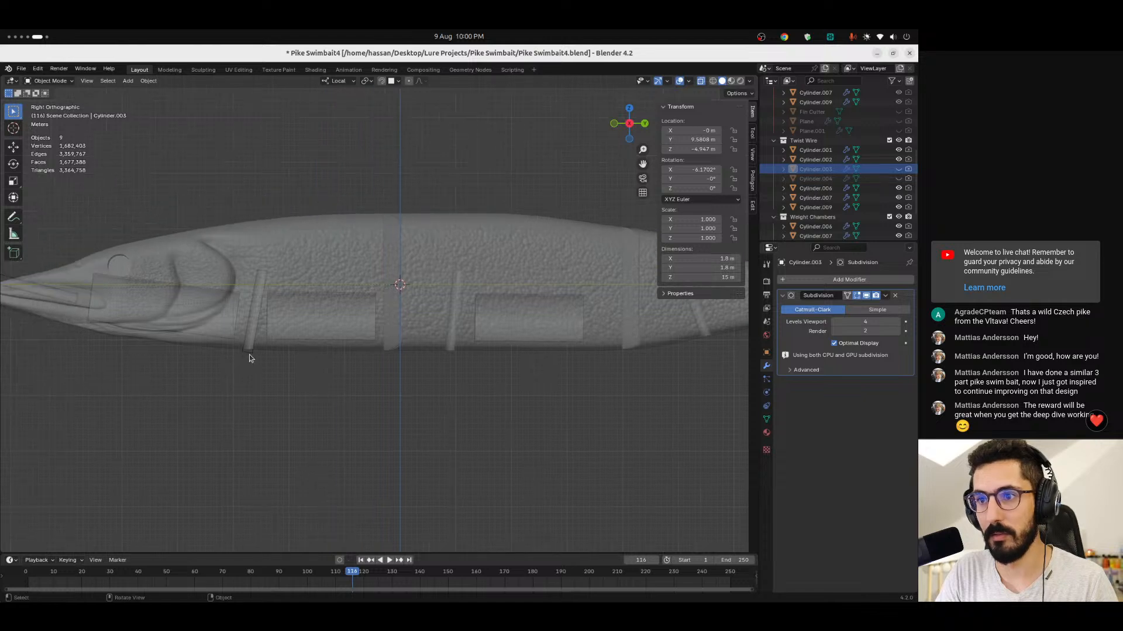
left_click(250, 351)
key("h")
middle_click_drag(168, 380, 323, 417, "shift")
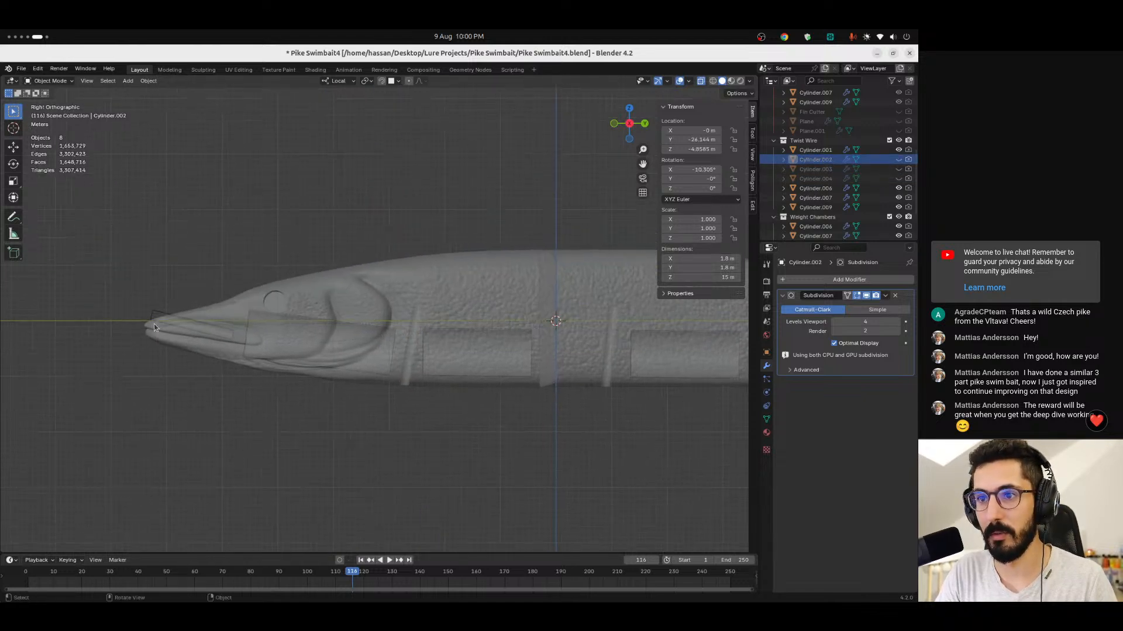
left_click(155, 322)
key("h")
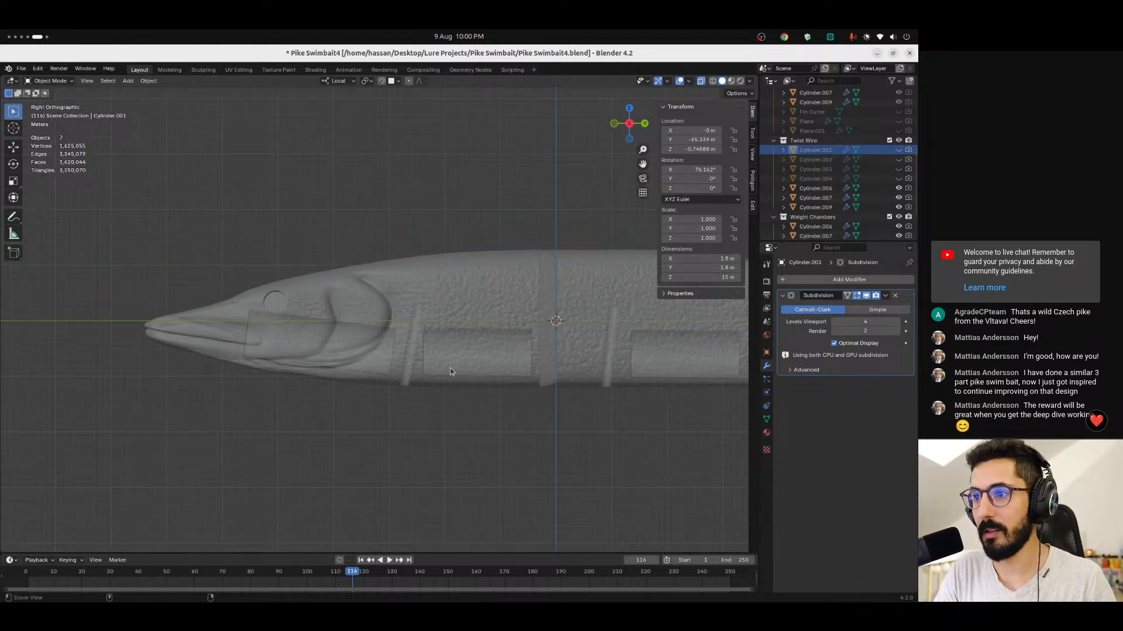
Export only the selected front section with the head as Pike Swimbait4.stl to the Desktop folder.
scroll(446, 388, "down", 5)
middle_click_drag(537, 387, 370, 411, "shift")
left_click(305, 339)
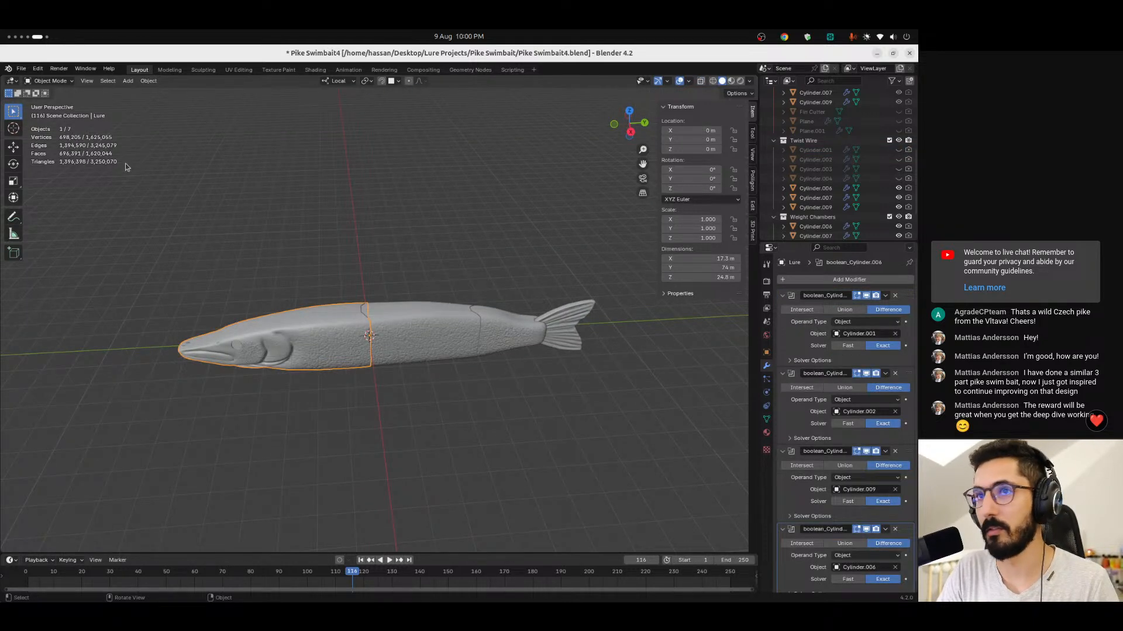
left_click(20, 69)
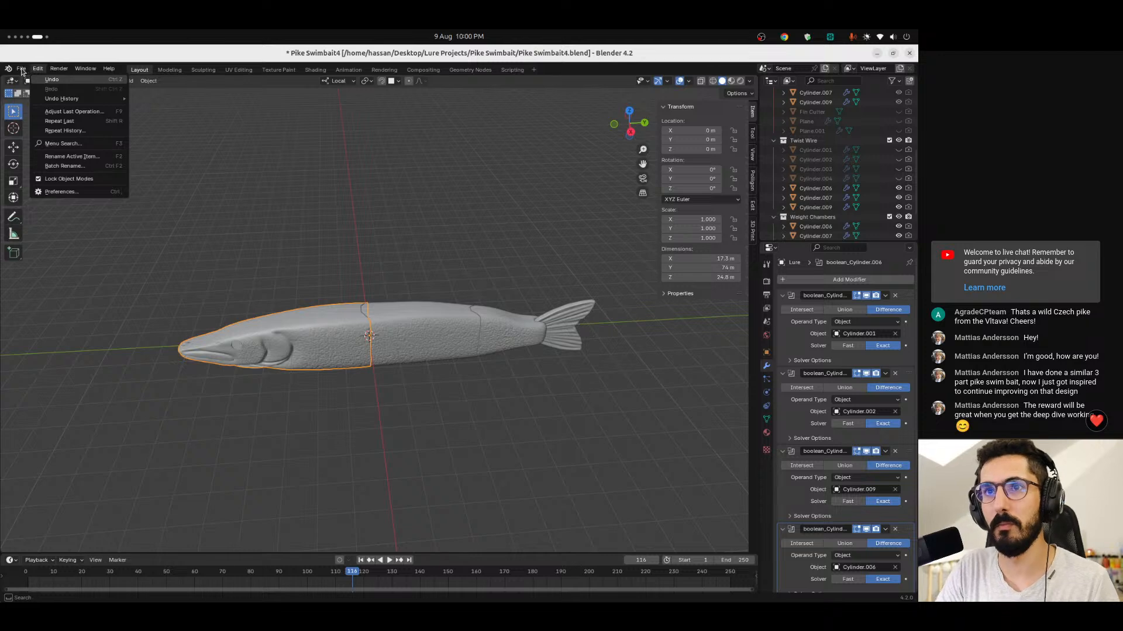
left_click(21, 69)
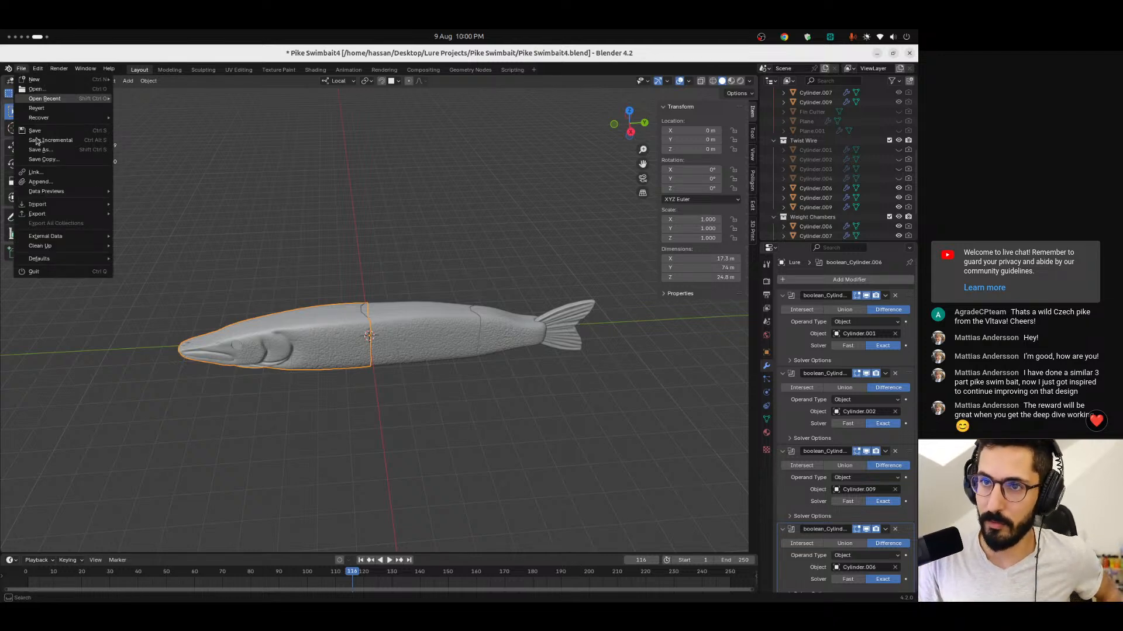
mouse_move(49, 214)
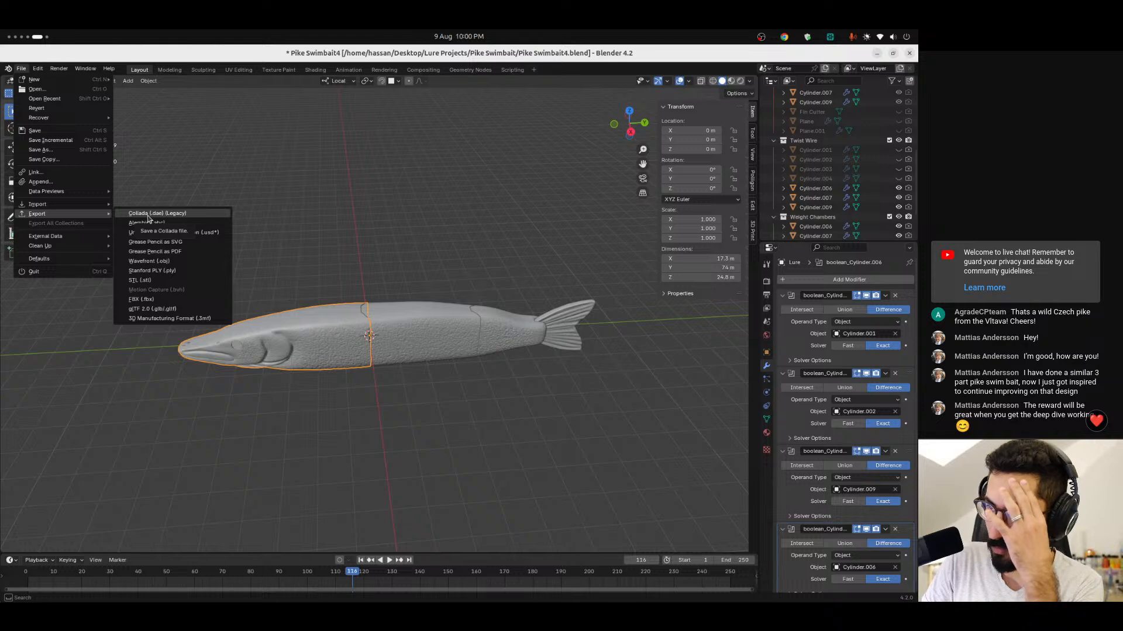
left_click(155, 281)
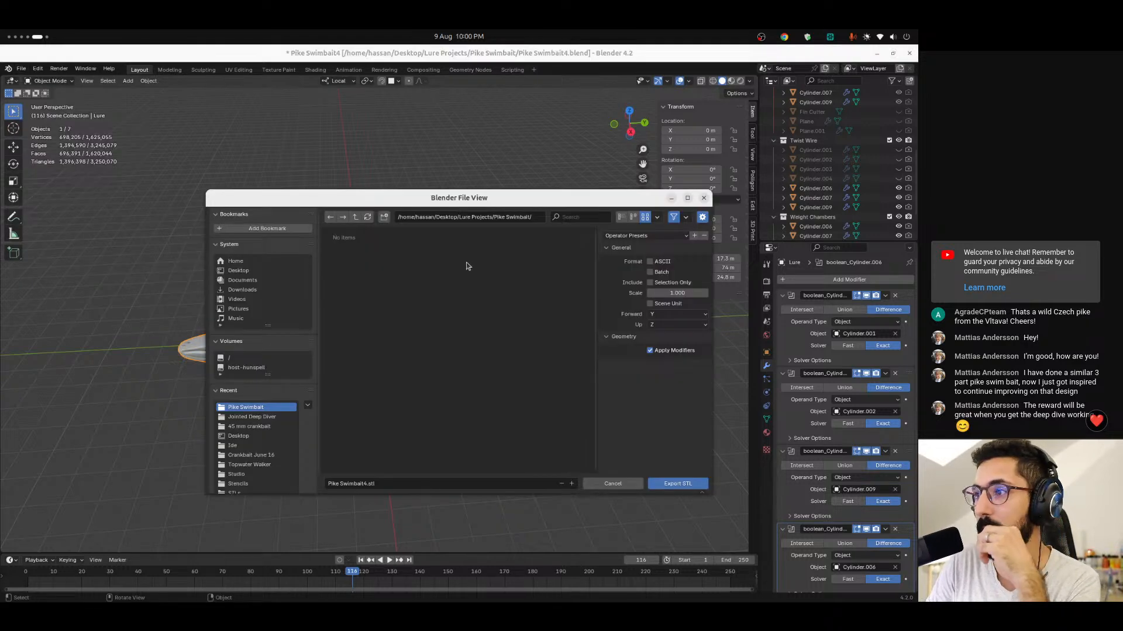
left_click(667, 282)
left_click(234, 271)
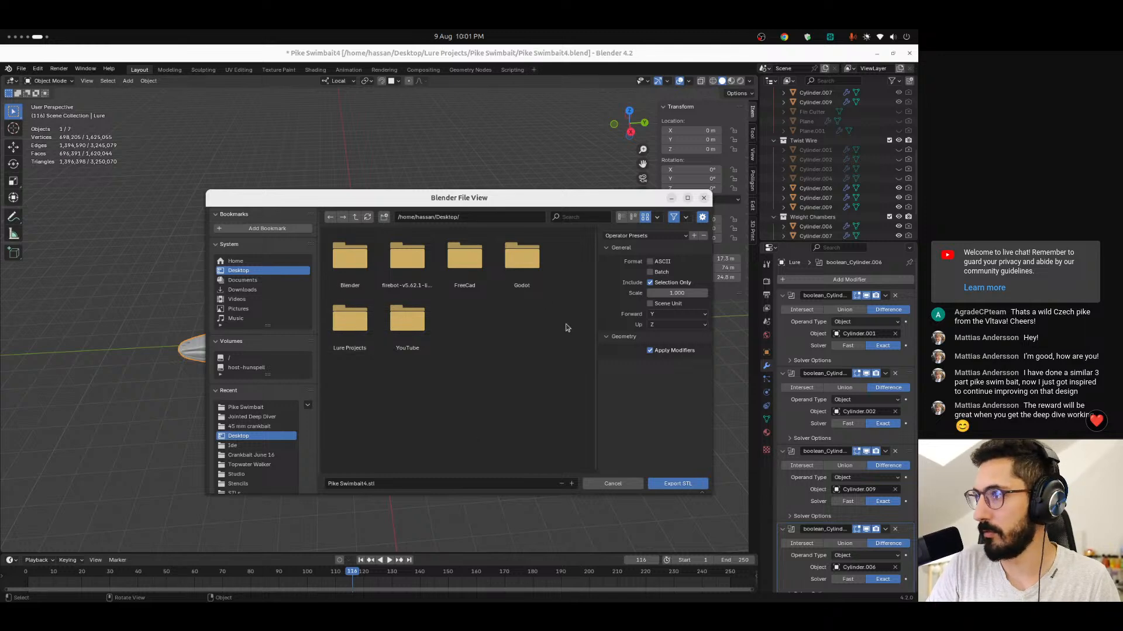
left_click(690, 487)
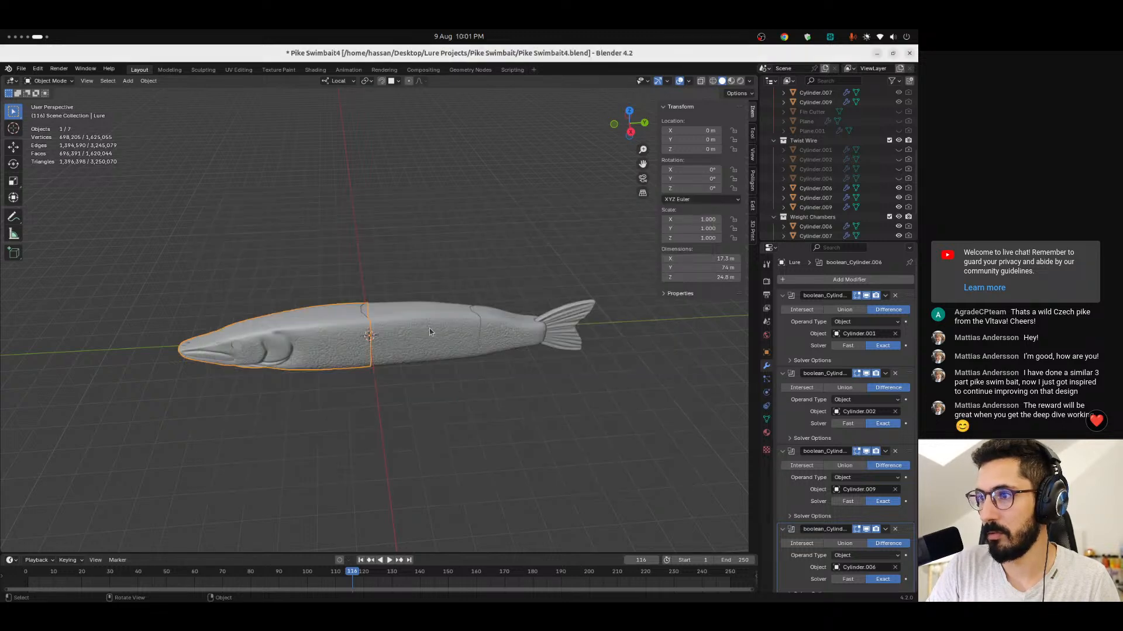
Export the middle body section as Pike Swimbait4-2.stl to the Desktop folder.
left_click(386, 331)
left_click(21, 68)
mouse_move(53, 214)
left_click(155, 281)
left_click(374, 483)
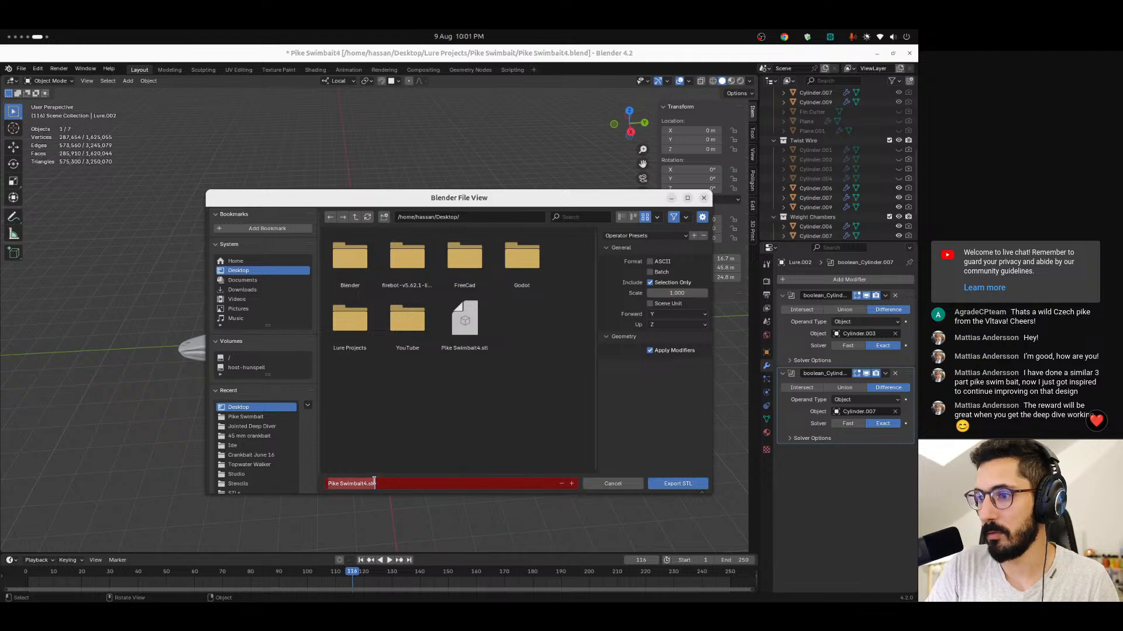
key("Left")
key("ctrl+Right")
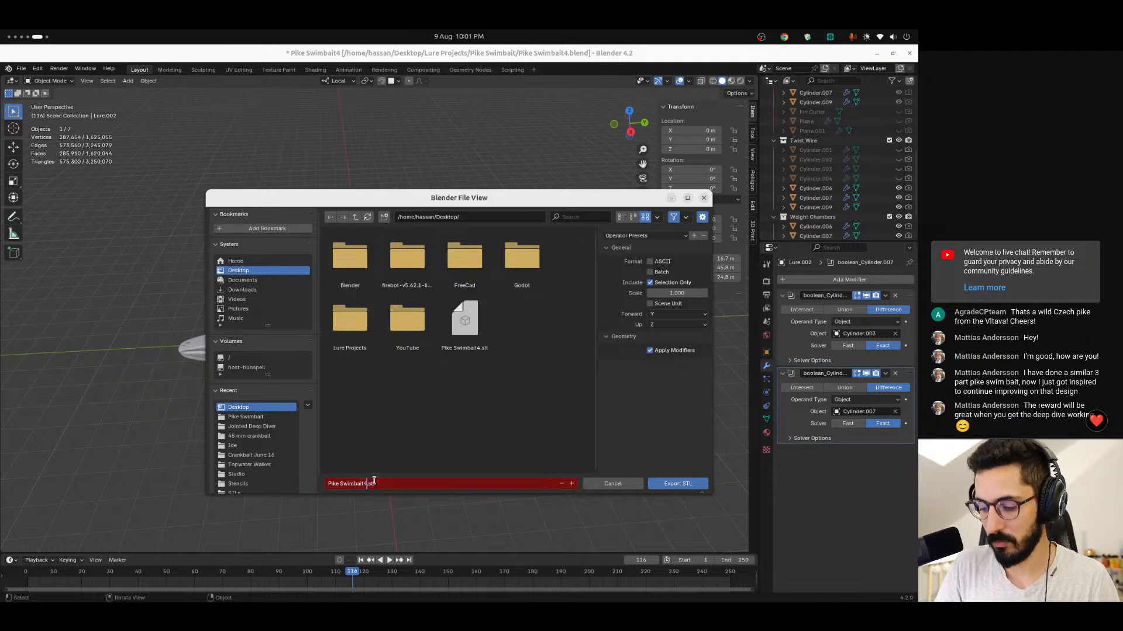
type("-2")
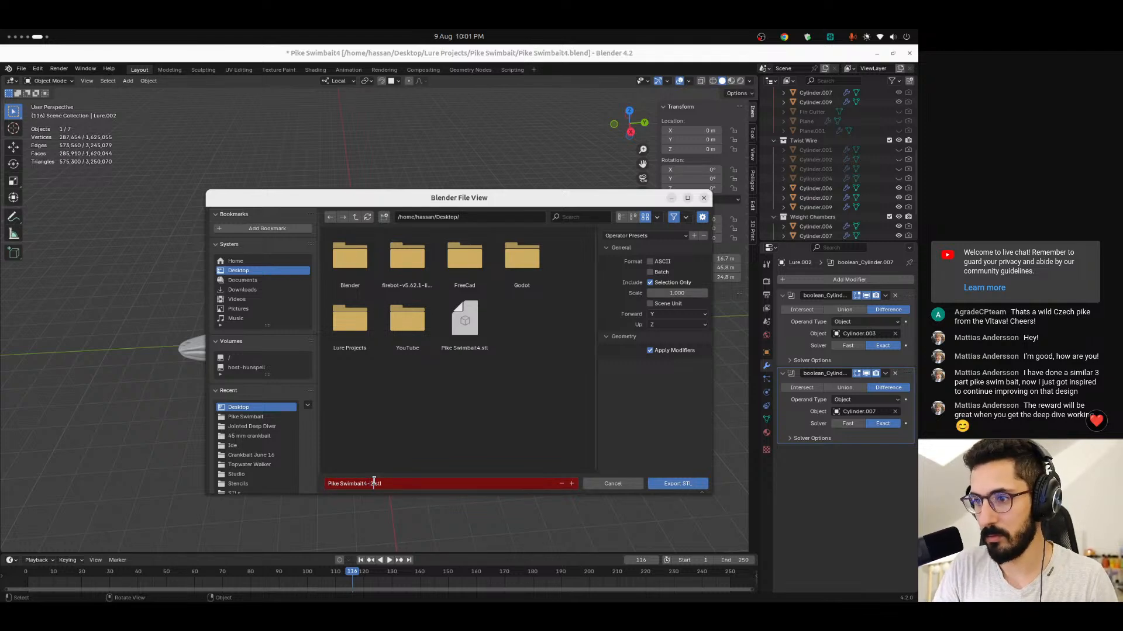
key("Return")
left_click(673, 484)
Export the tail section as Pike Swimbait4-3.stl to the Desktop folder.
left_click(528, 335)
left_click(21, 69)
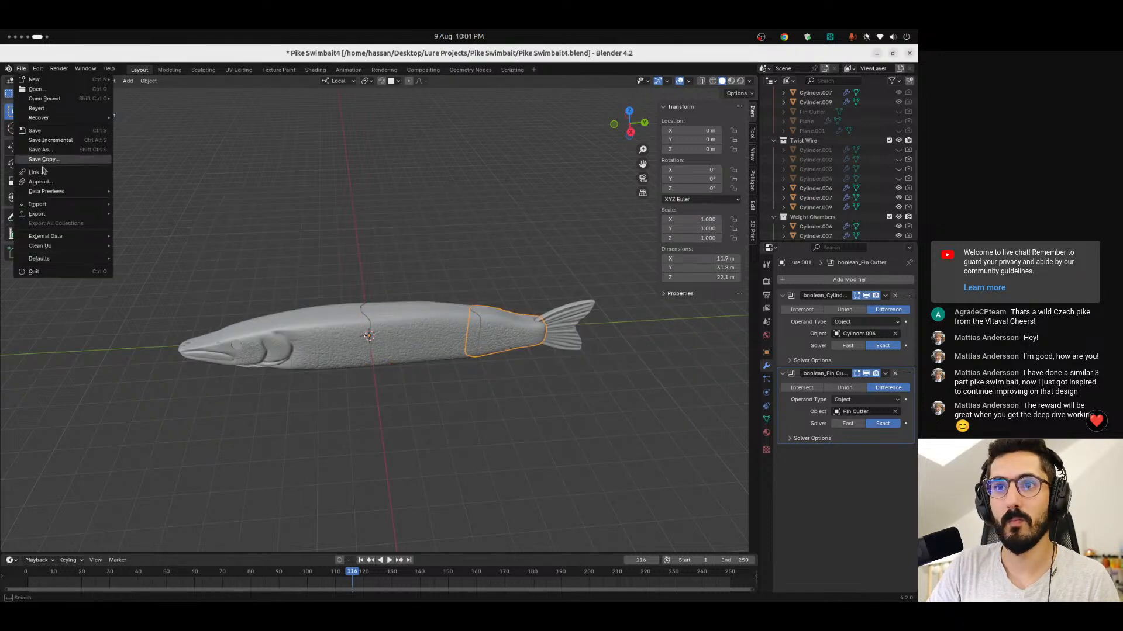
mouse_move(51, 217)
left_click(139, 280)
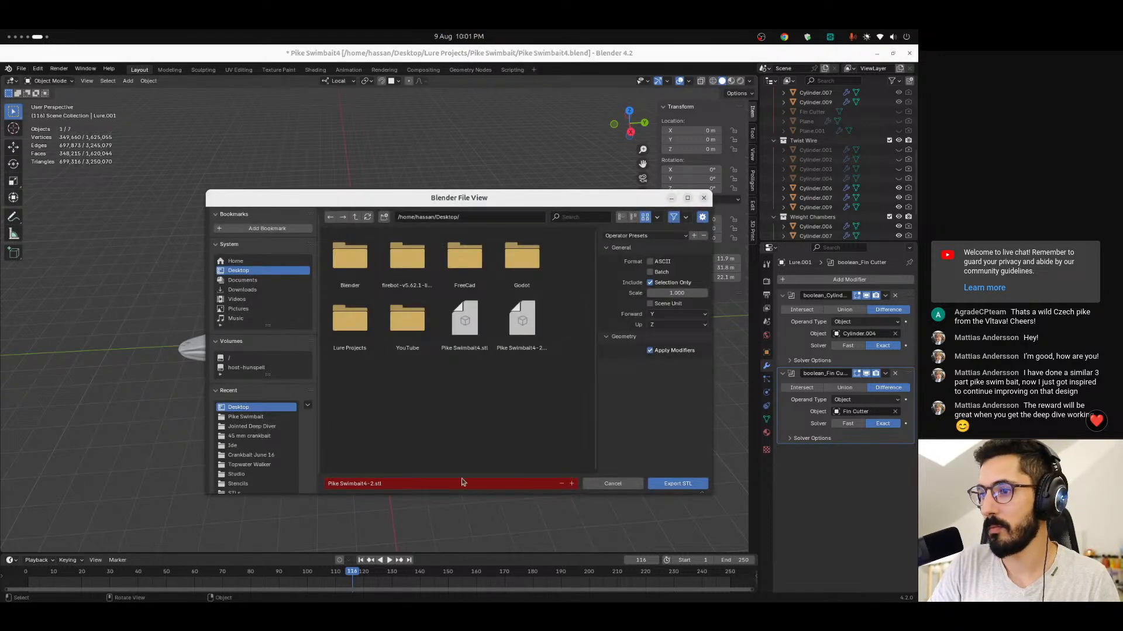
left_click(376, 484)
key("Right")
key("Left")
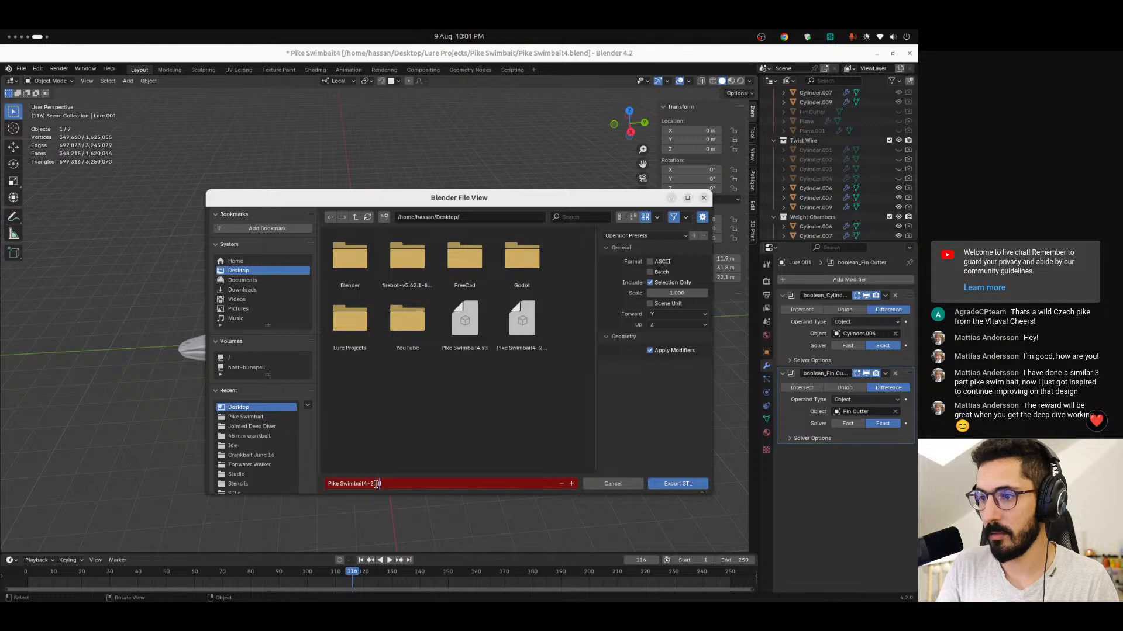
key("BackSpace")
type("3")
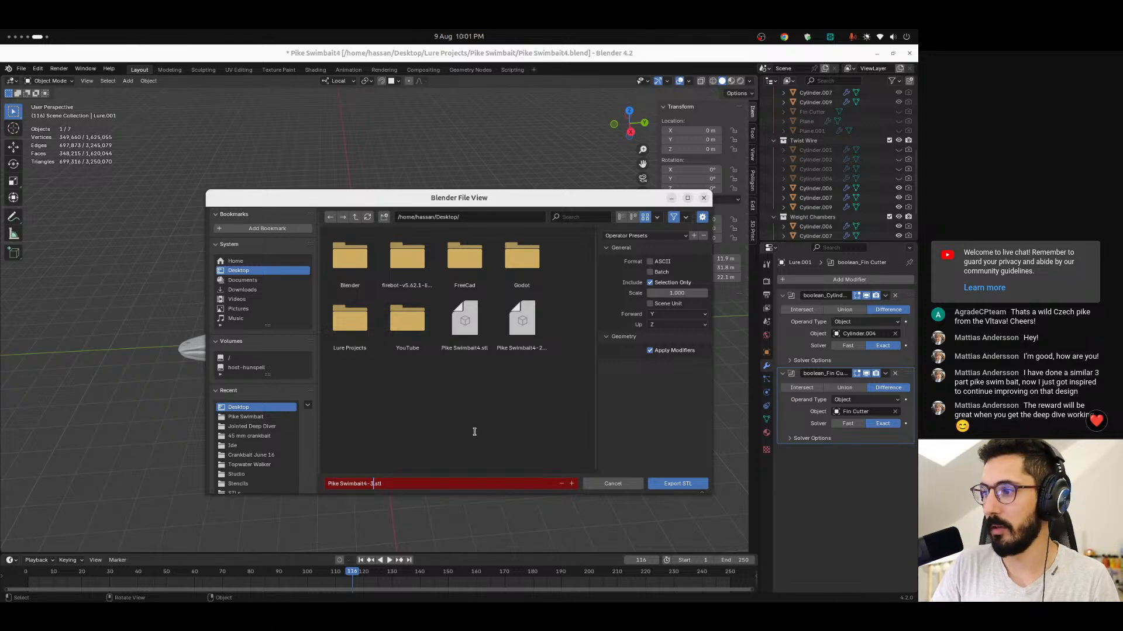
left_click(692, 487)
Show the desktop and run the OrcaSlicer AppImage as a program.
key("super+d")
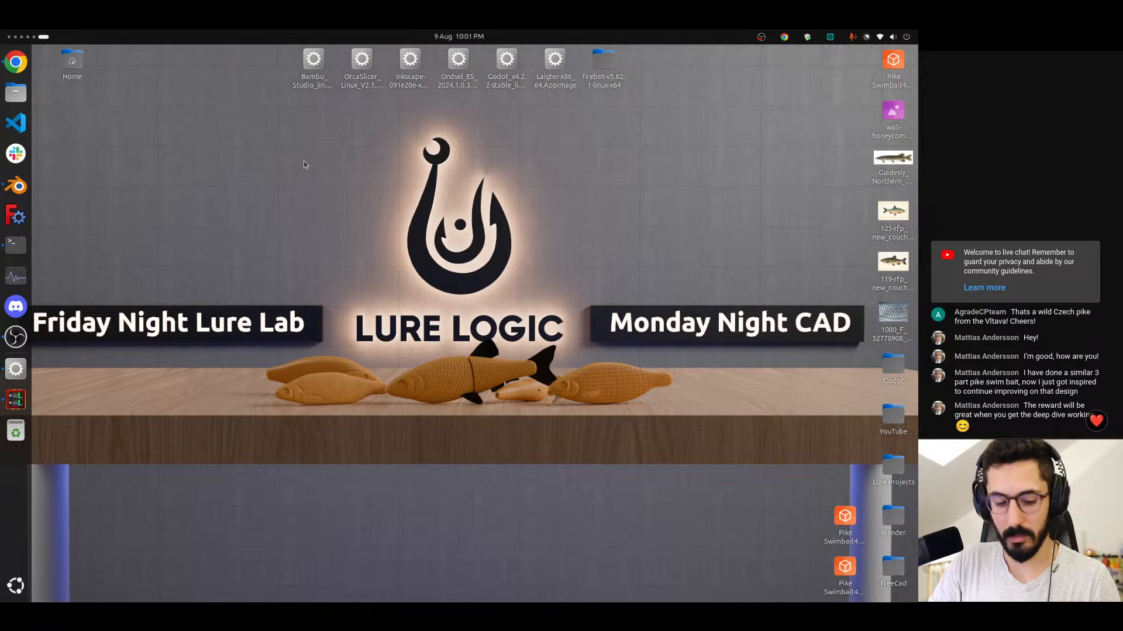
right_click(361, 69)
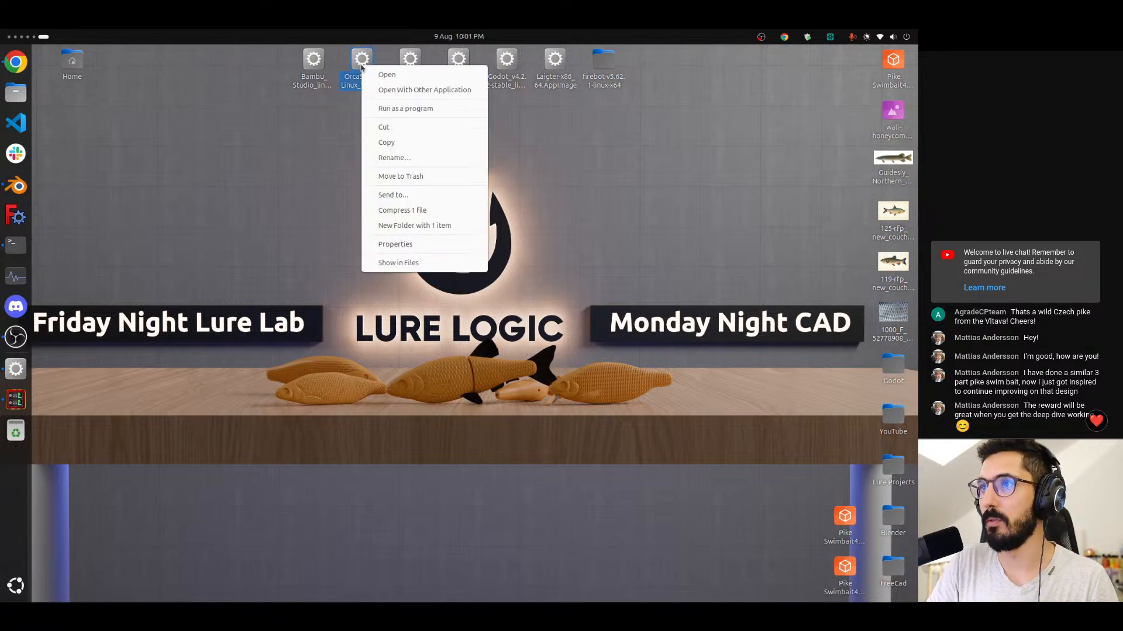
left_click(394, 110)
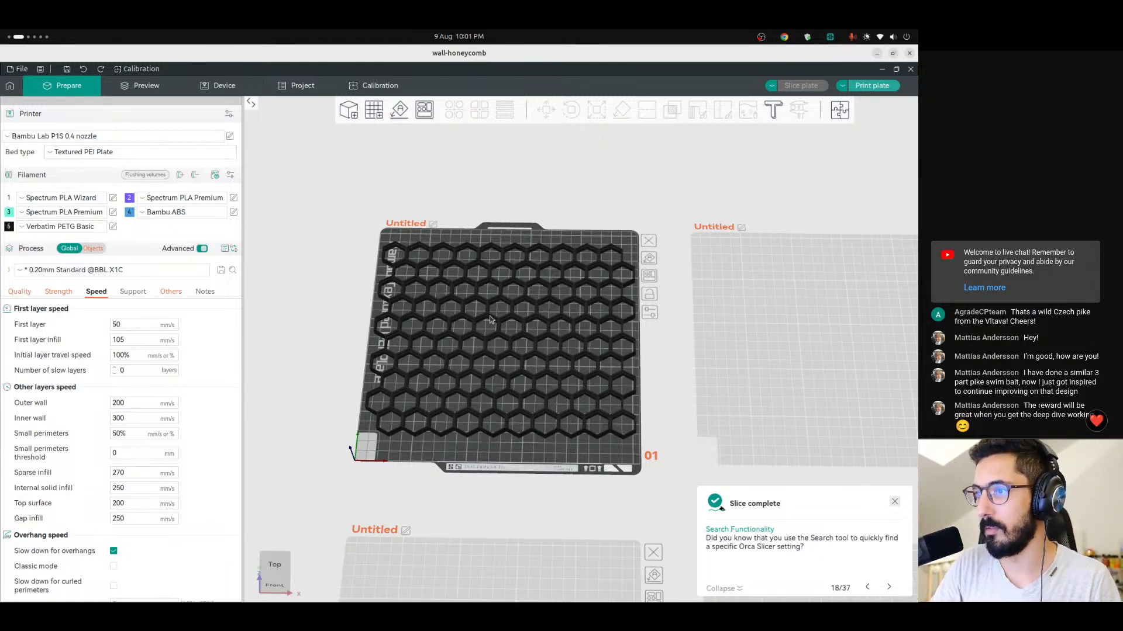
Examine all the build plates of the open wall-honeycomb project.
key("0")
key("1")
scroll(608, 384, "down", 5)
left_click_drag(608, 384, 638, 226)
left_click(638, 185)
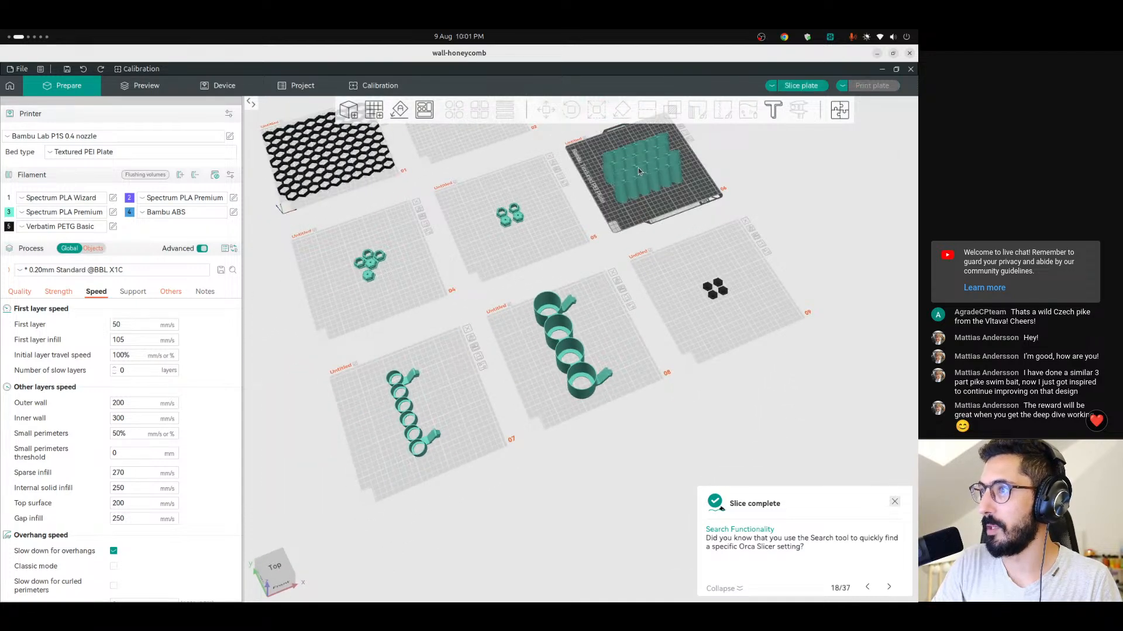
scroll(417, 418, "down", 2)
right_click_drag(439, 199, 420, 280)
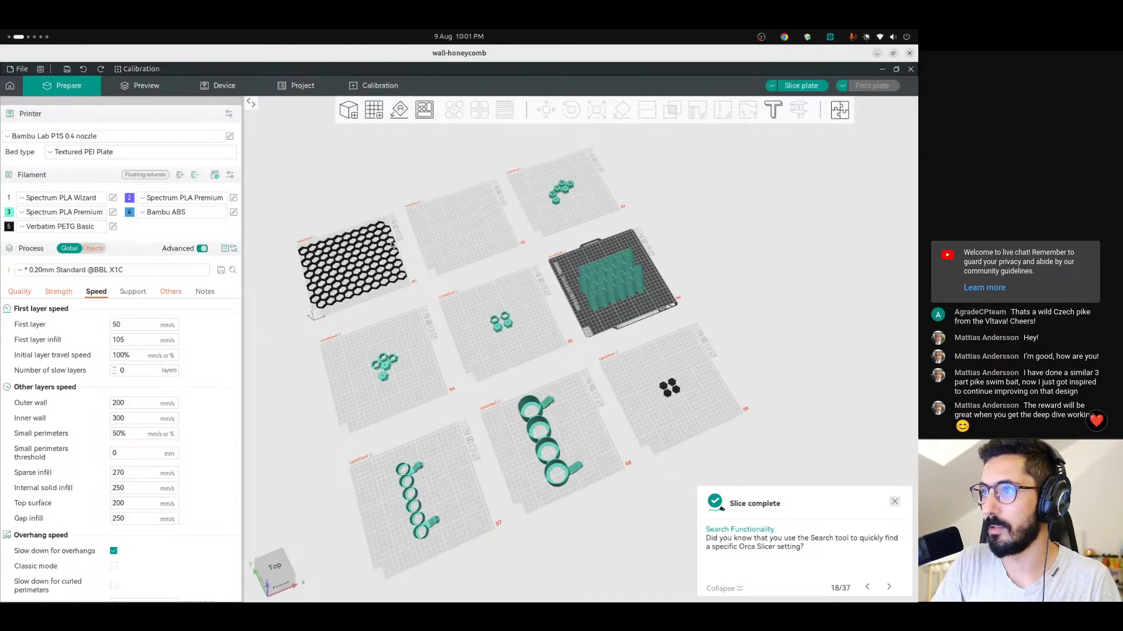
Leave the wall-honeycomb project and create a new, empty project.
left_click(10, 85)
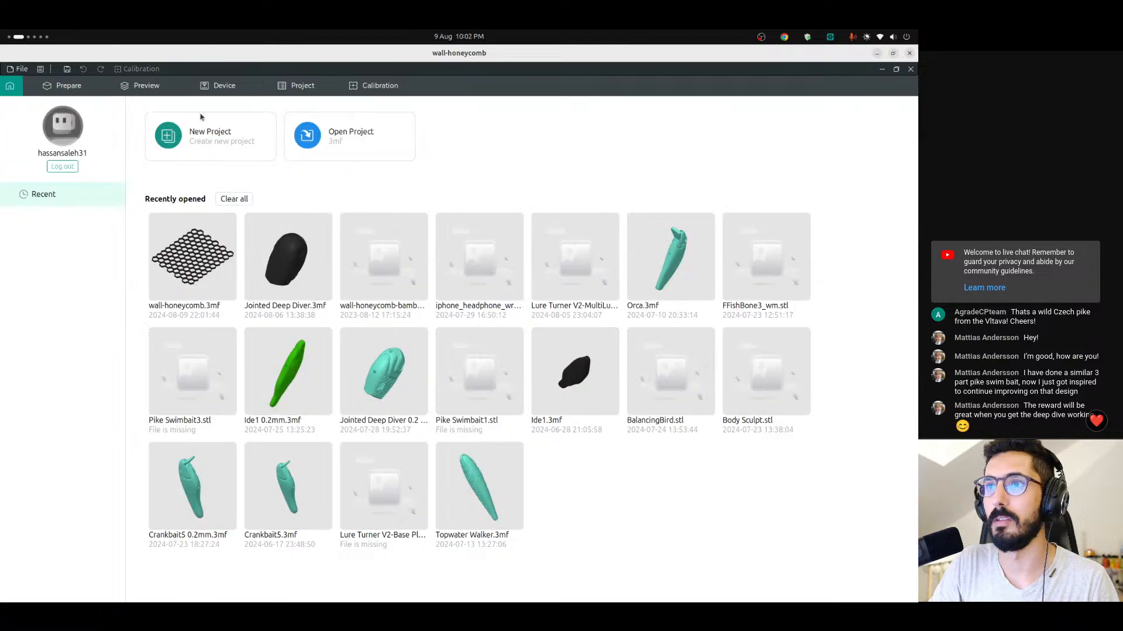
left_click(222, 153)
left_click(534, 461)
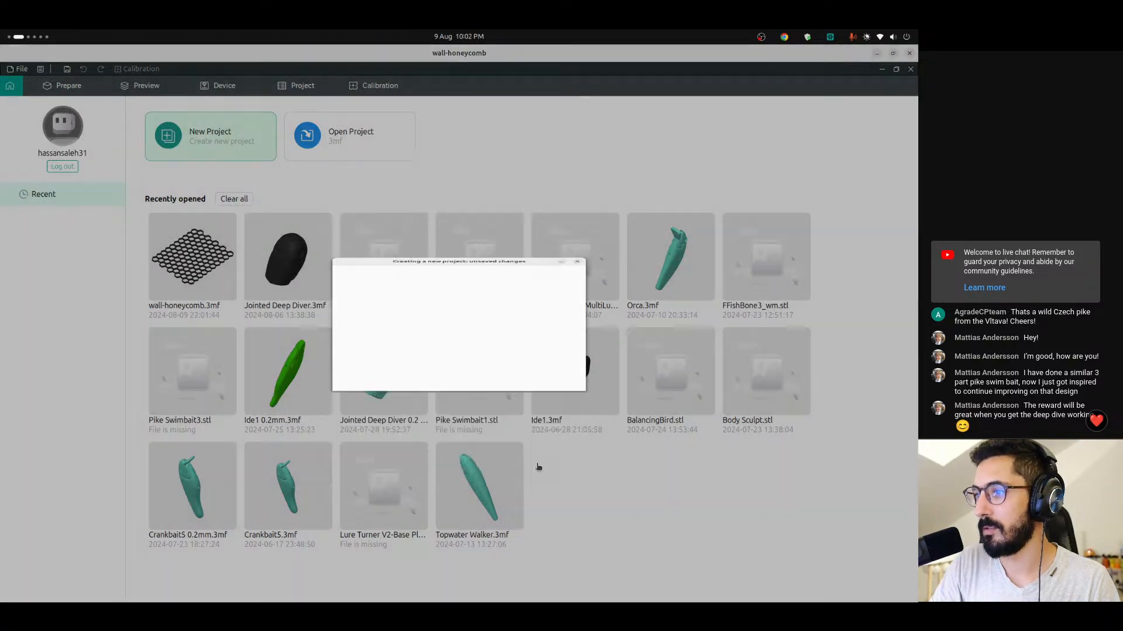
right_click_drag(520, 319, 434, 299)
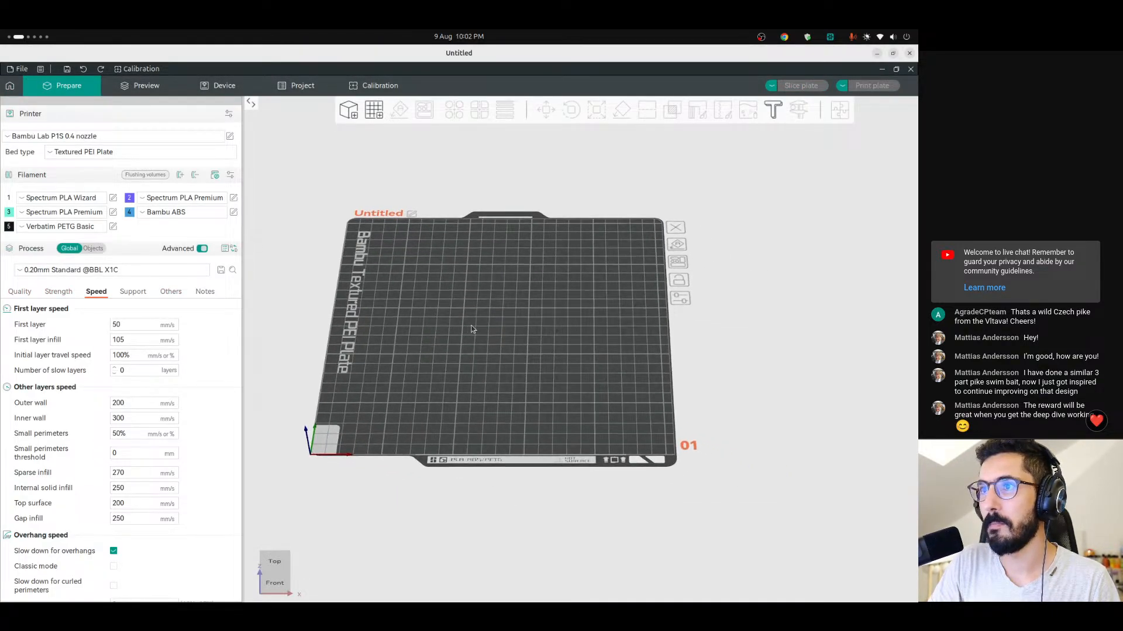
left_click_drag(469, 325, 480, 324)
Import Pike Swimbait4.stl, Pike Swimbait4-2.stl and Pike Swimbait4-3.stl from the Desktop folder as separate objects.
left_click(349, 118)
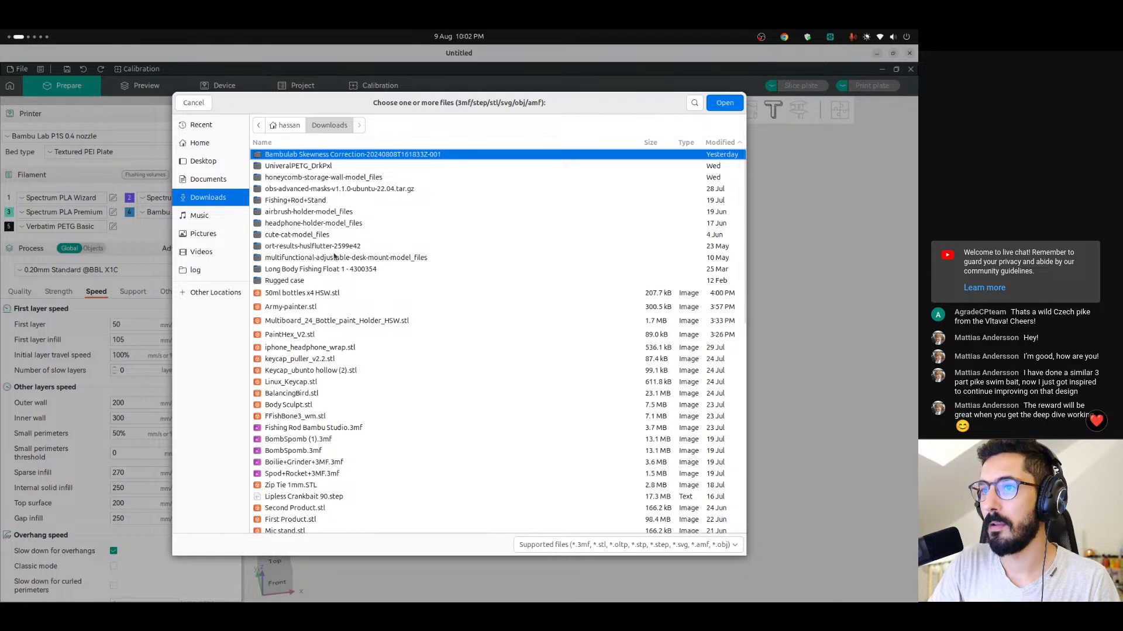
left_click(323, 299)
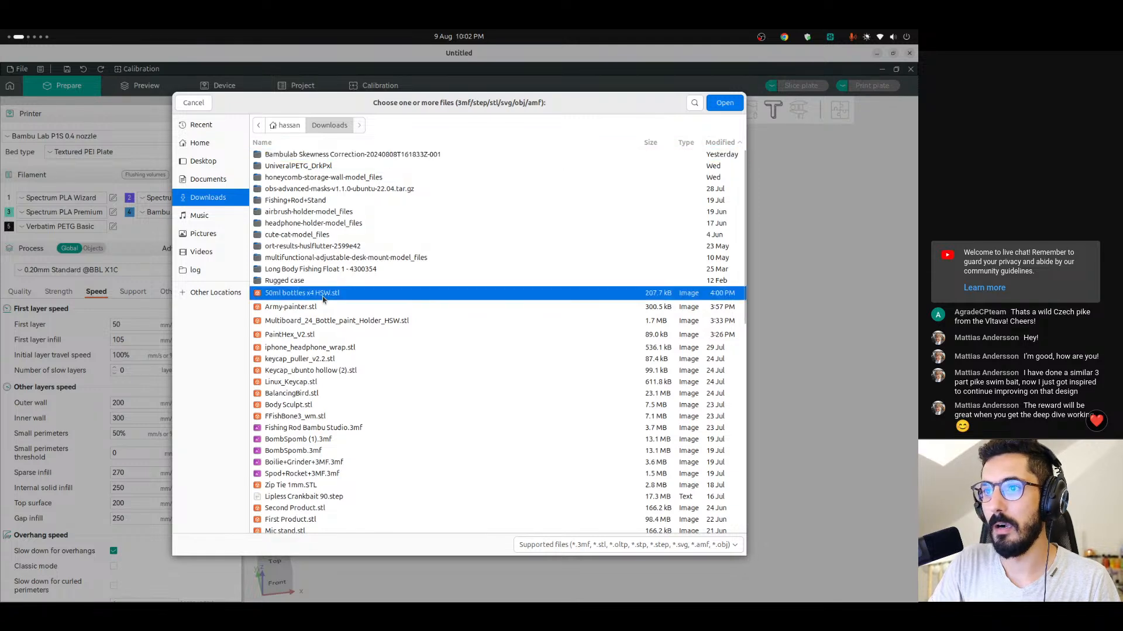
left_click(203, 161)
left_click(305, 240)
left_click(321, 266, "ctrl")
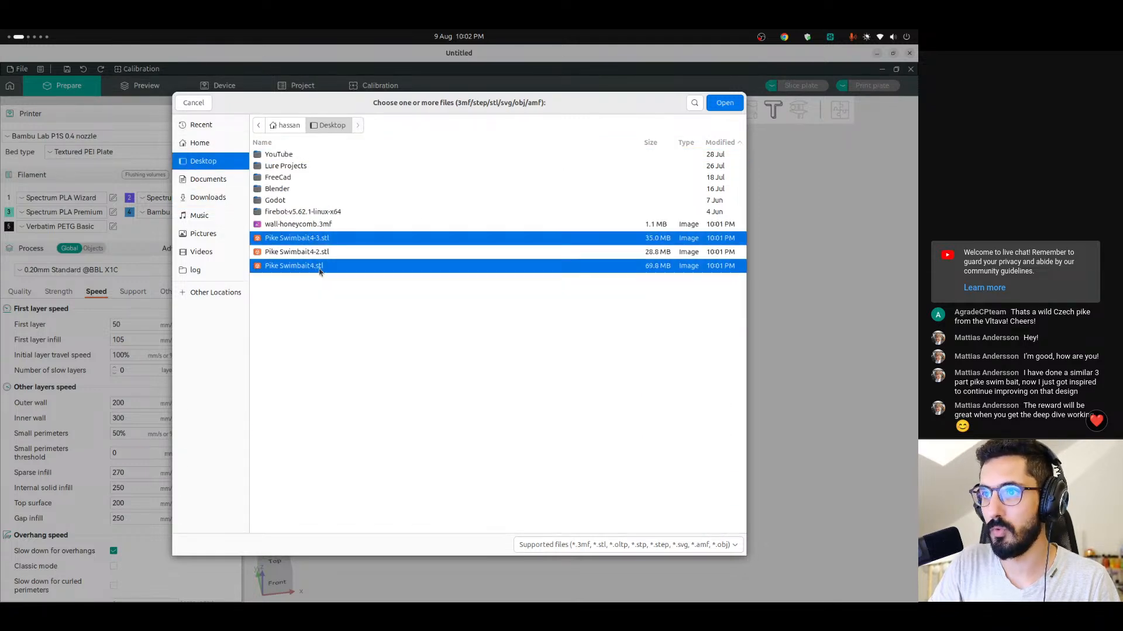
left_click(304, 252, "ctrl")
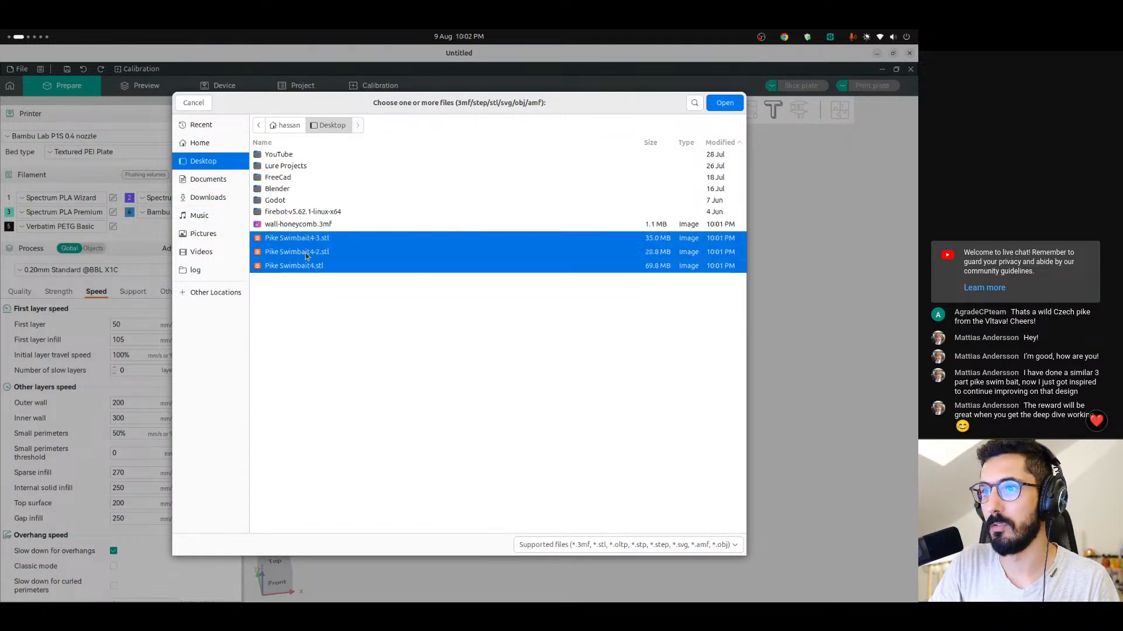
left_click(722, 103)
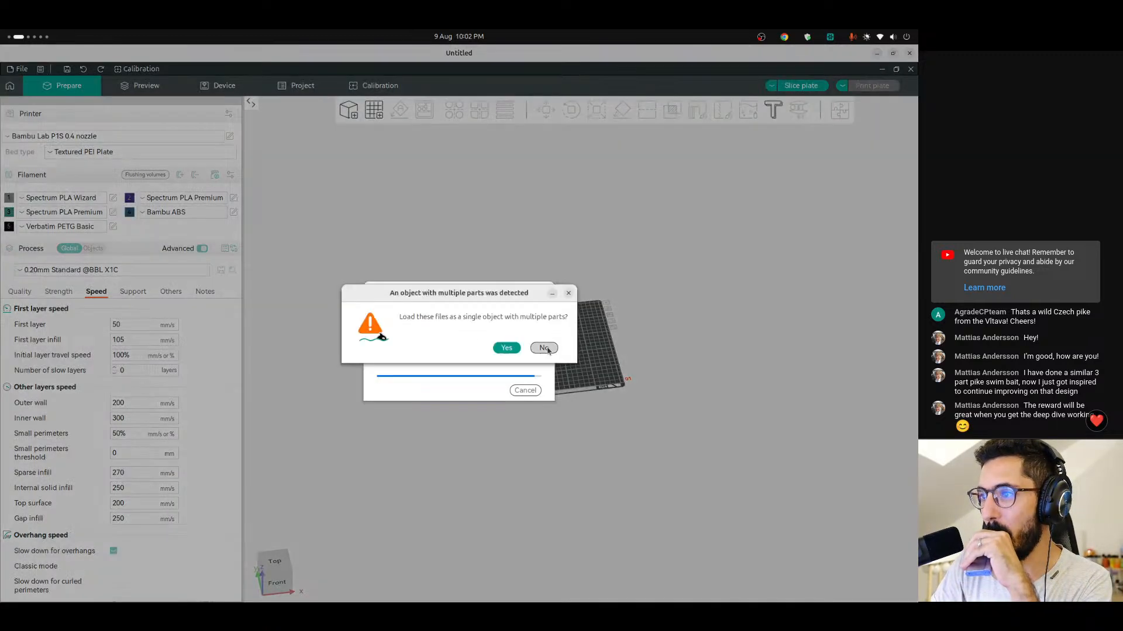
left_click(543, 350)
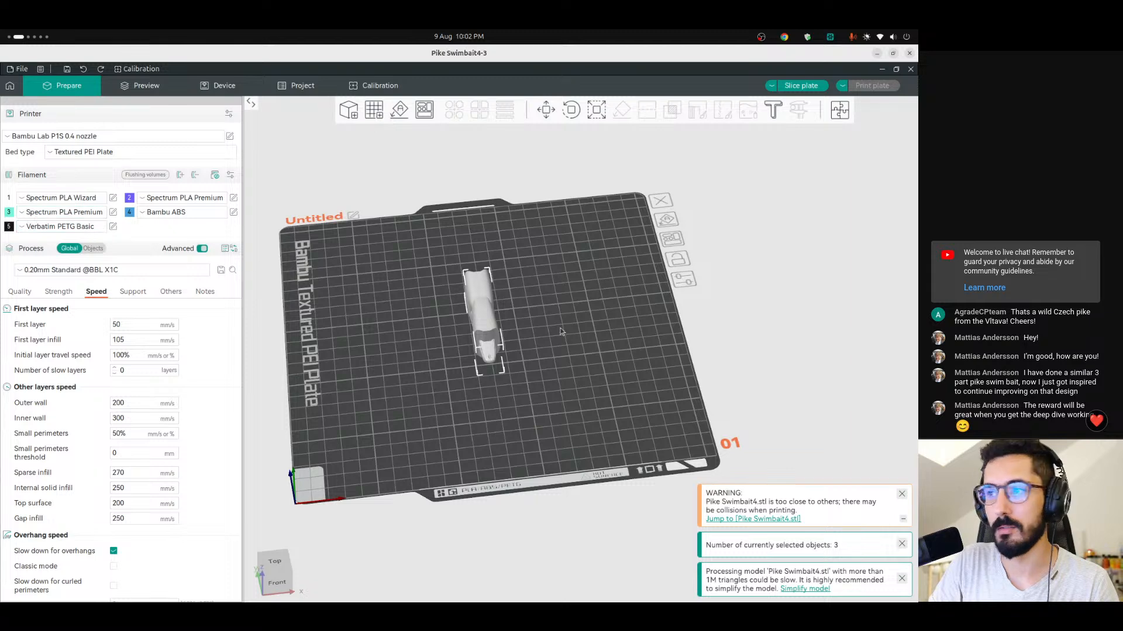
Arrange the overlapping parts on the plate and lay the tail section on its flat joint face with Lay on Face.
left_click(483, 316)
left_click(672, 241)
left_click(455, 331)
scroll(456, 376, "up", 8)
middle_click_drag(389, 386, 602, 322)
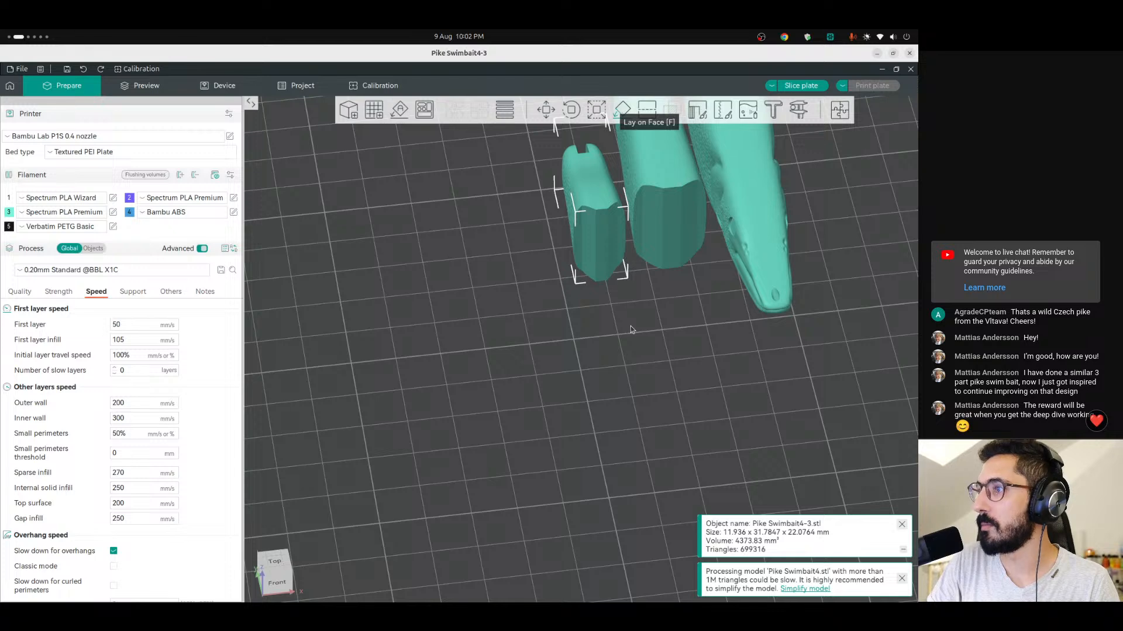
left_click(604, 233)
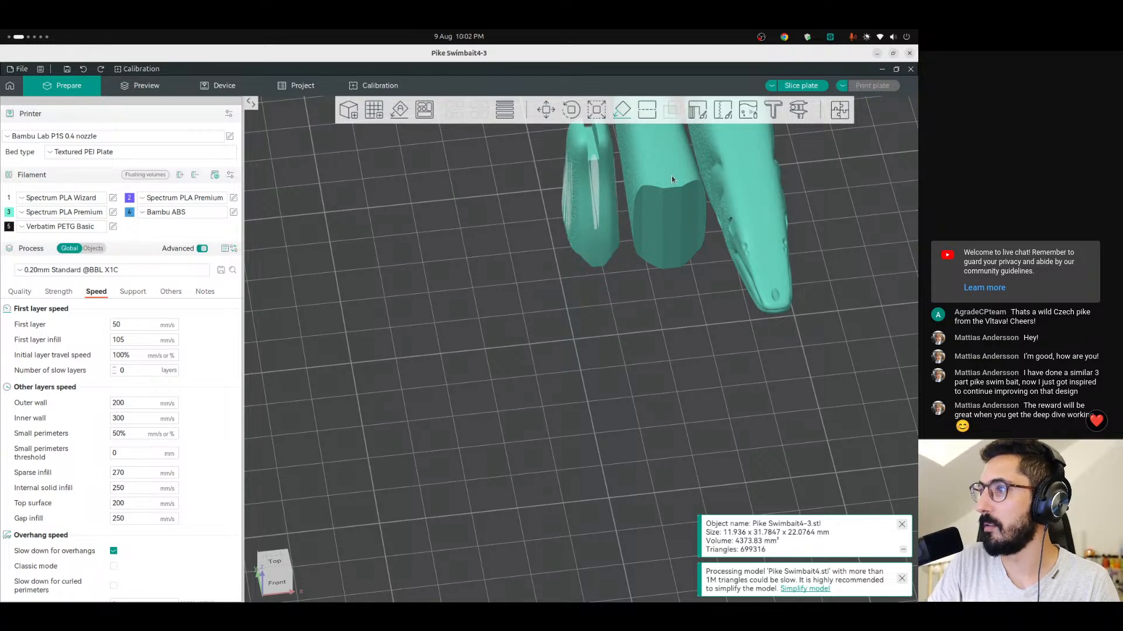
Lay the middle body section and the head section on their flat joint faces so both stand upright.
left_click(669, 145)
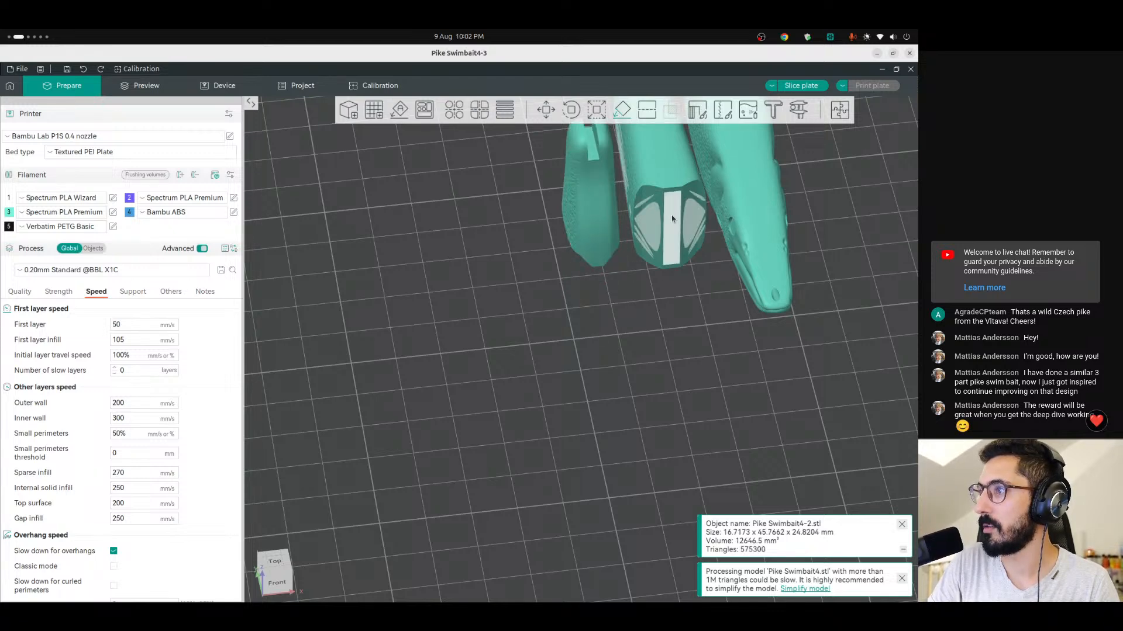
left_click(671, 219)
scroll(665, 286, "down", 5)
right_click_drag(665, 282, 531, 355)
left_click_drag(531, 355, 459, 406)
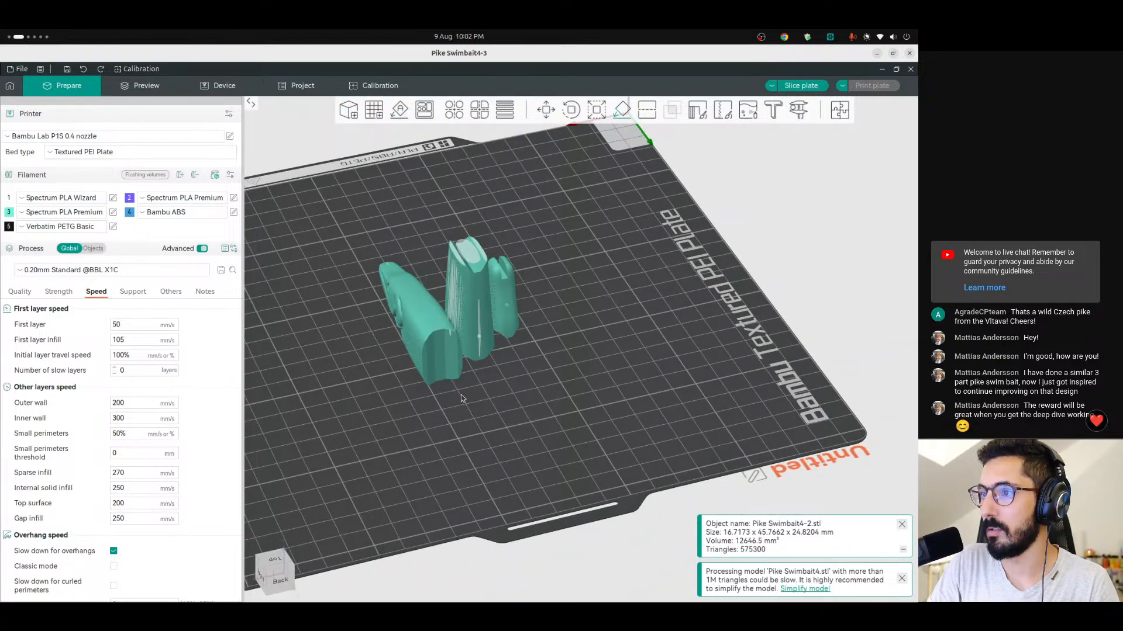
left_click(438, 325)
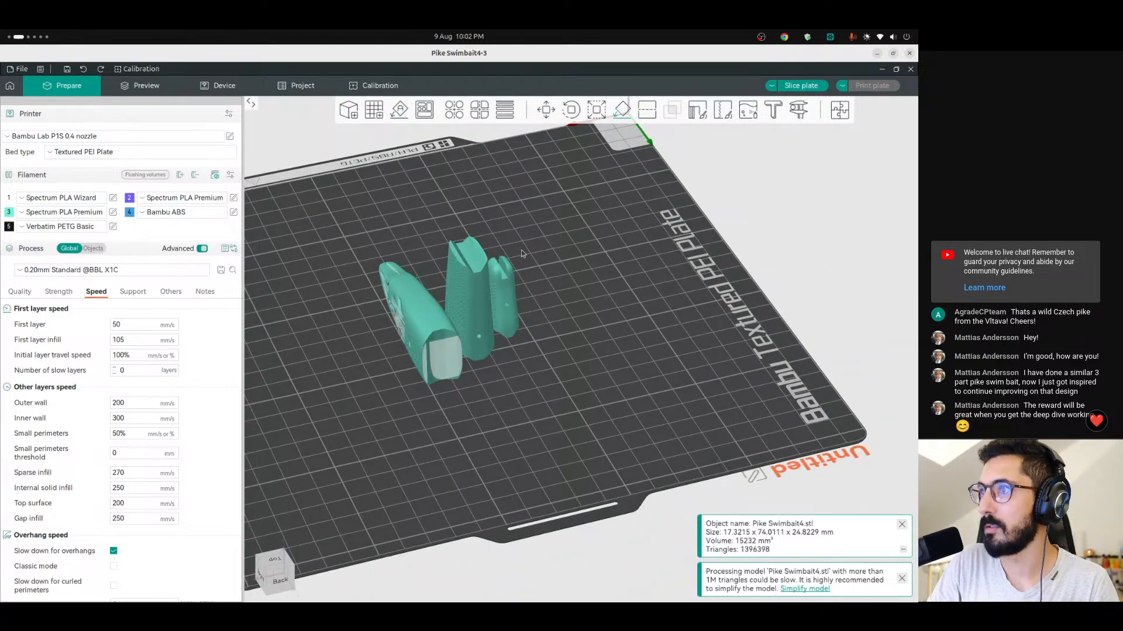
left_click(442, 358)
Arrange the three upright swimbait sections automatically on the current plate.
left_click_drag(442, 358, 759, 238)
left_click(742, 236)
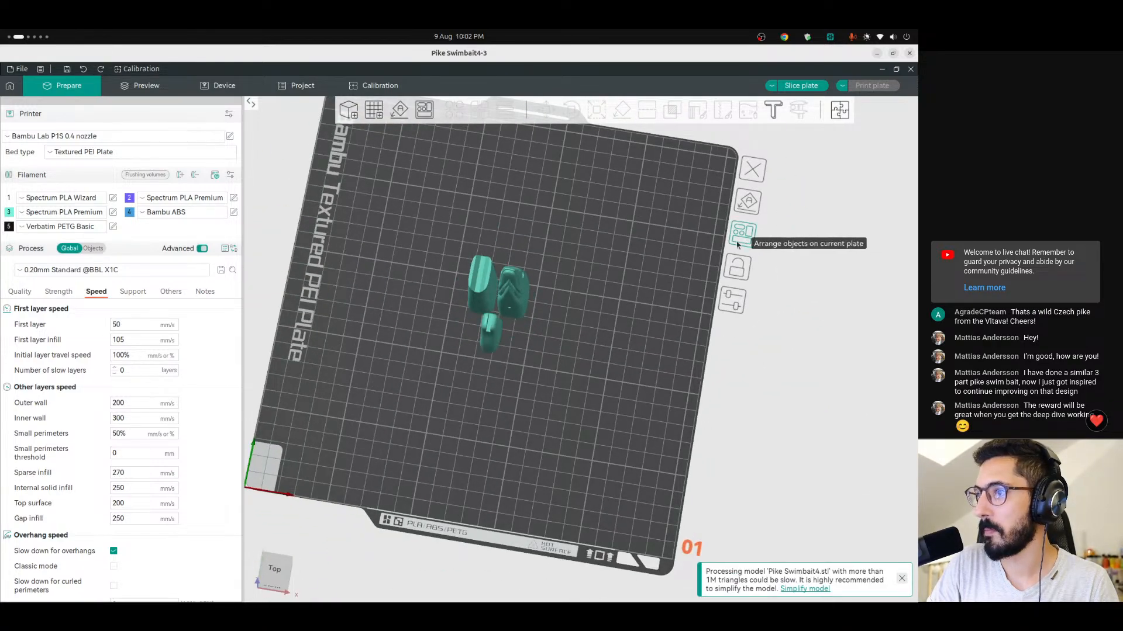
scroll(507, 353, "up", 2)
scroll(506, 349, "down", 4)
Add two more build plates and move the middle body section onto the second plate.
left_click(376, 107)
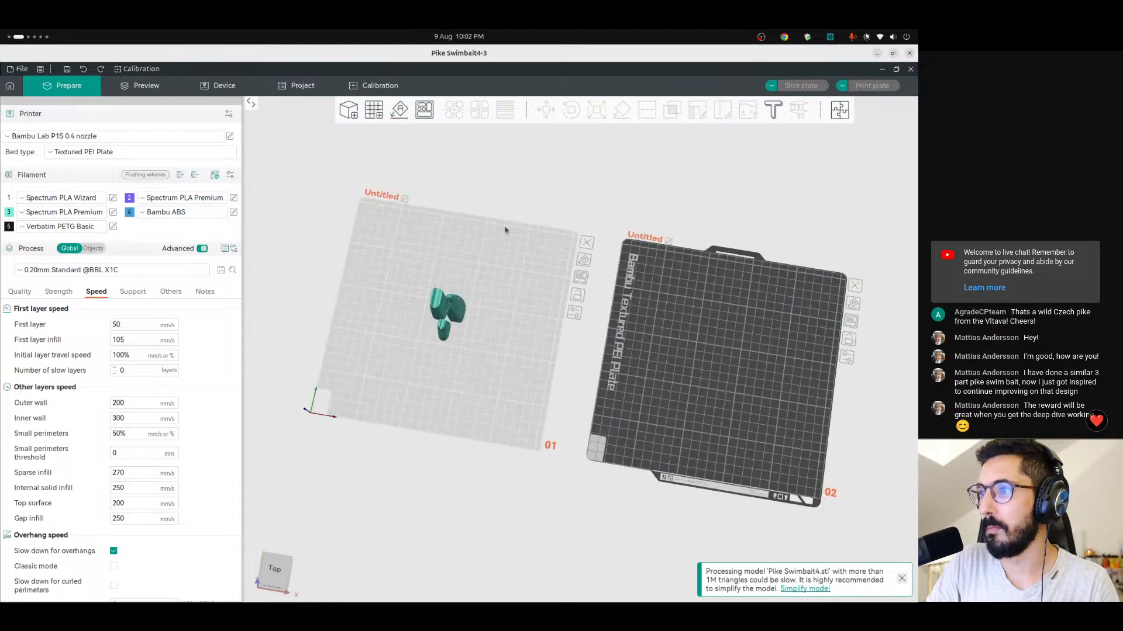
left_click_drag(434, 310, 720, 354)
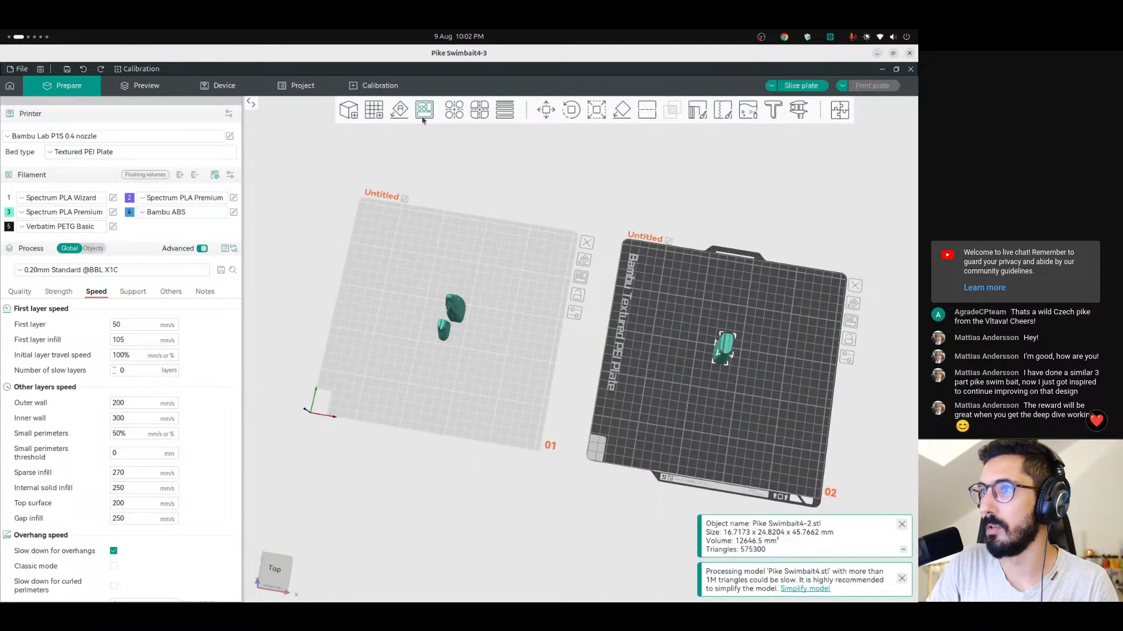
left_click(375, 113)
mouse_move(504, 247)
left_mouse_down()
mouse_move(459, 413)
mouse_move(458, 426)
mouse_move(507, 299)
mouse_move(474, 430)
mouse_move(512, 261)
left_mouse_up()
Return the middle body section to the first plate and arrange all three sections there.
left_click_drag(695, 261, 533, 241)
scroll(527, 241, "up", 3)
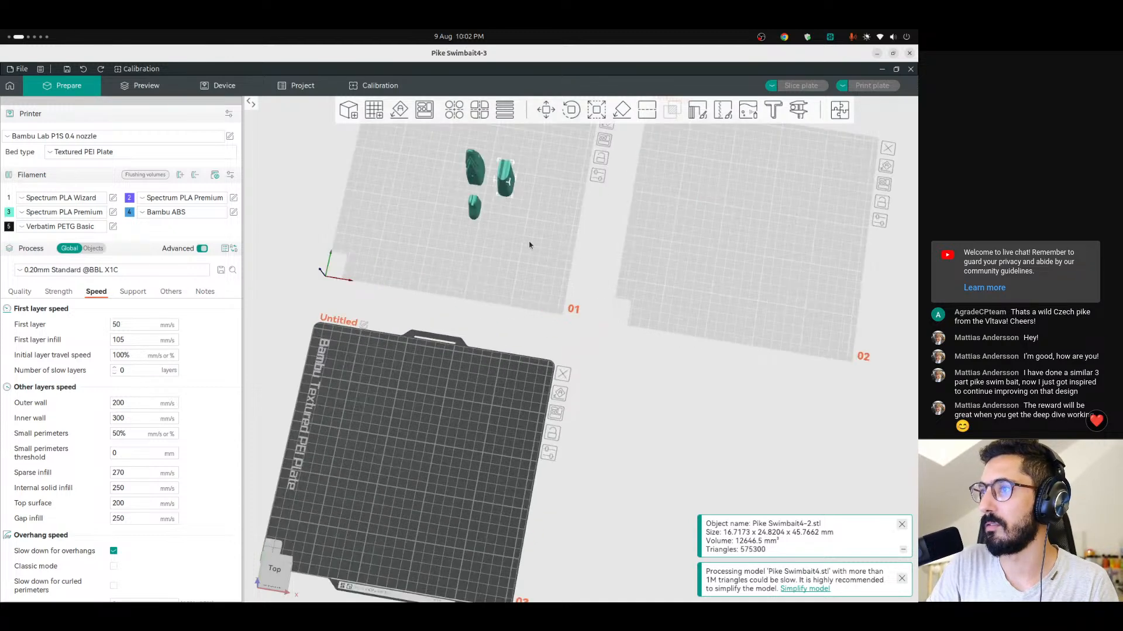
left_click(604, 141)
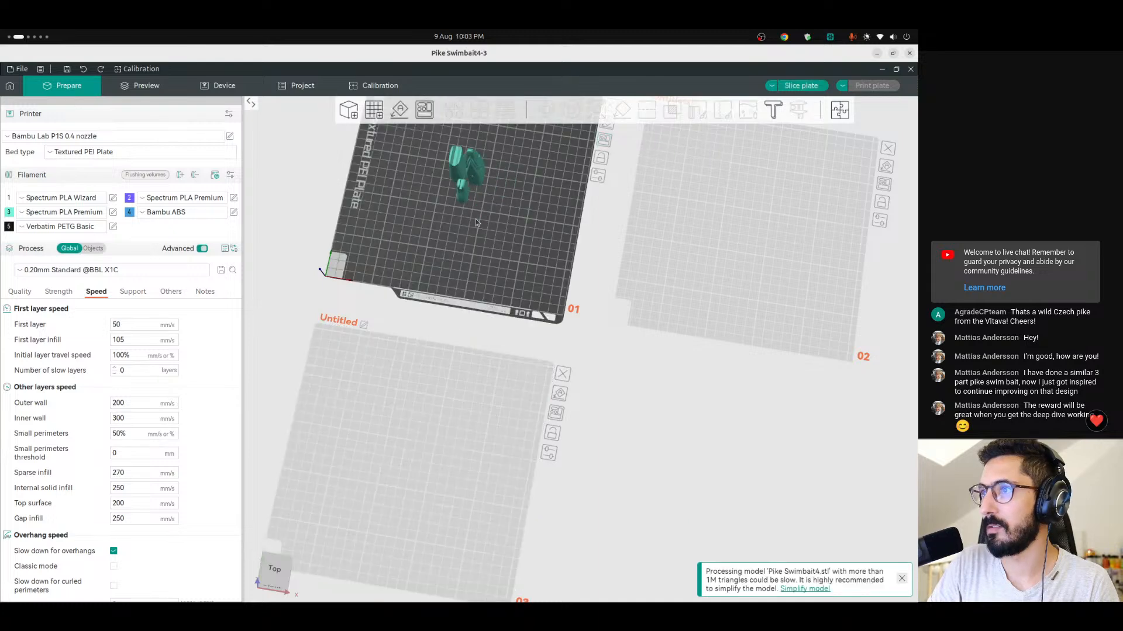
scroll(479, 205, "up", 7)
right_click_drag(494, 237, 622, 506)
right_click_drag(527, 328, 634, 437)
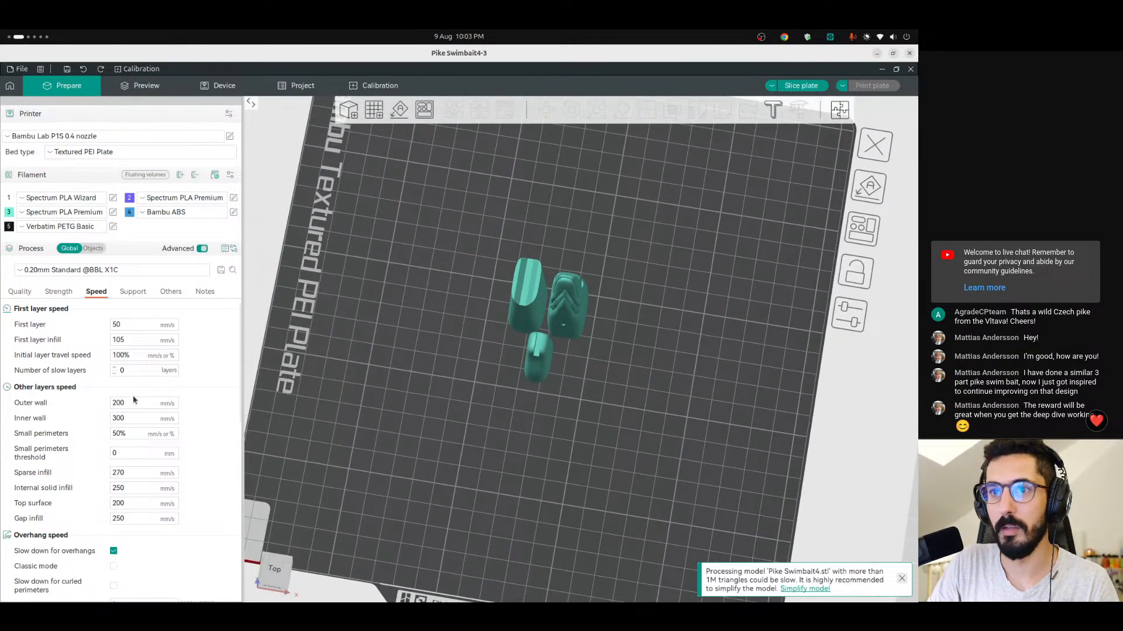
Set the wall loops to 3 and the sparse infill pattern to Grid in the strength settings.
left_click(56, 294)
left_click(144, 323)
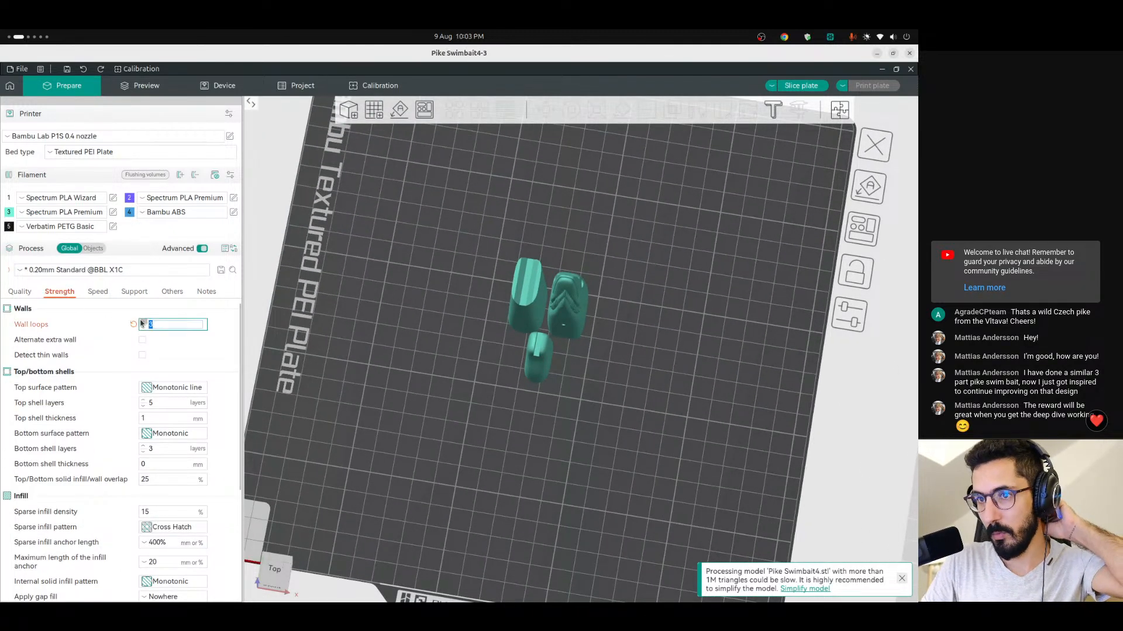
left_click(169, 527)
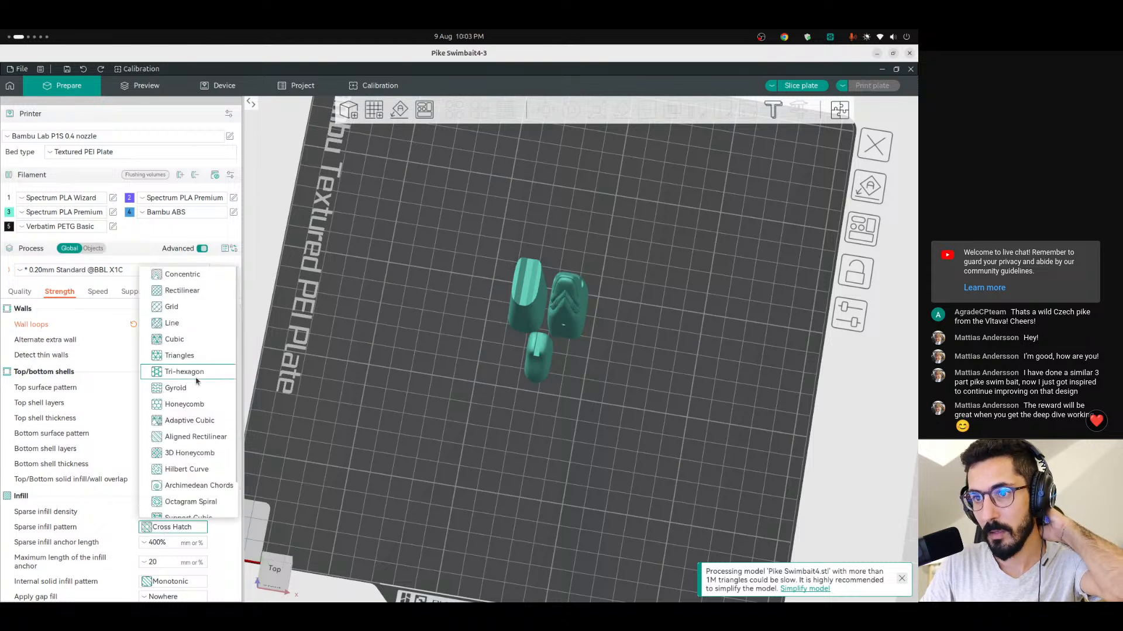
left_click(184, 307)
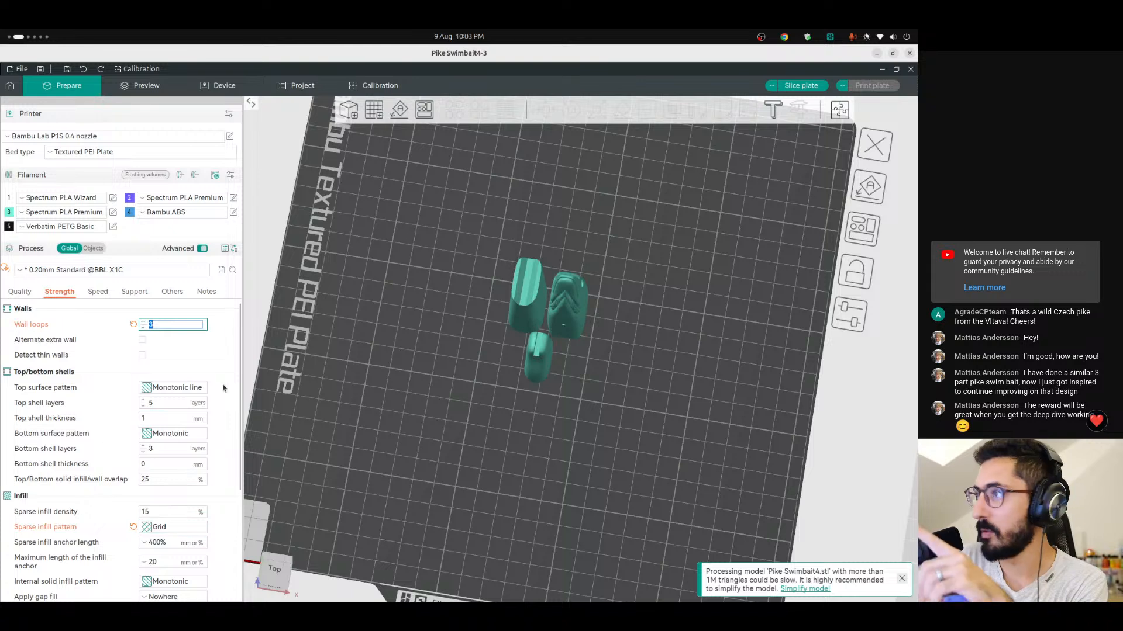
Change the sparse infill pattern to Gyroid.
scroll(70, 477, "down", 2)
scroll(101, 478, "down", 1)
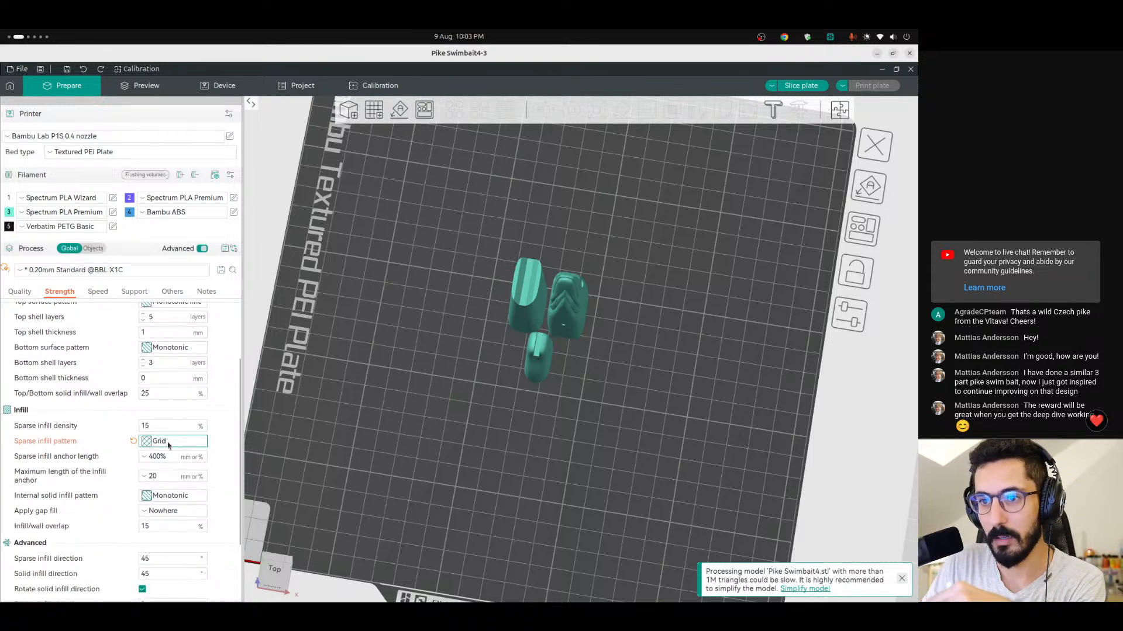
left_click(172, 440)
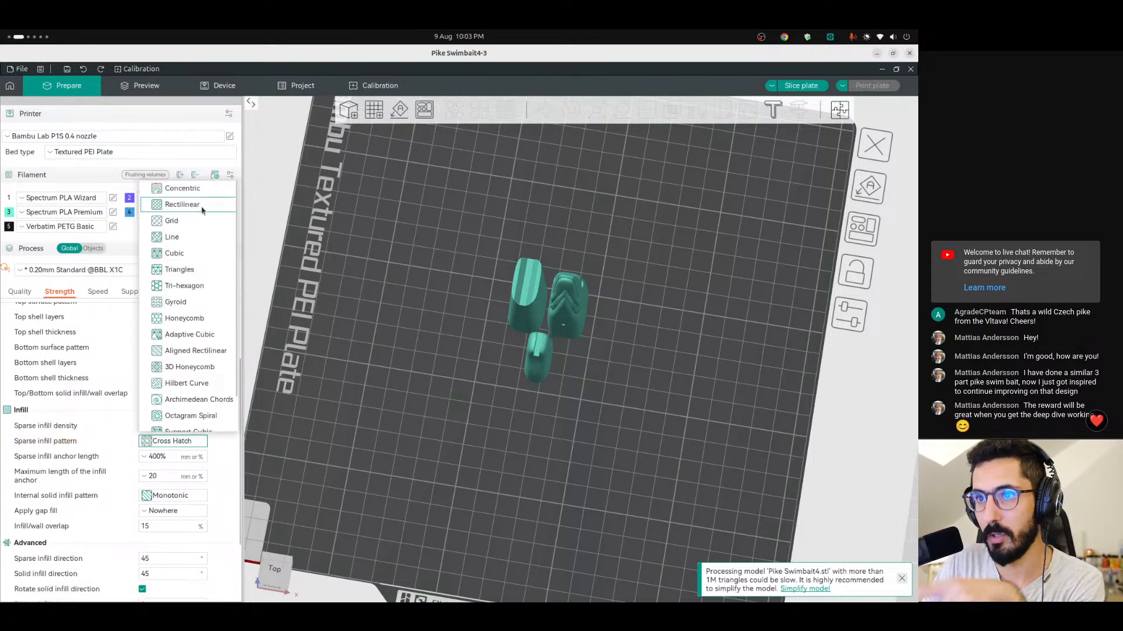
left_click(176, 301)
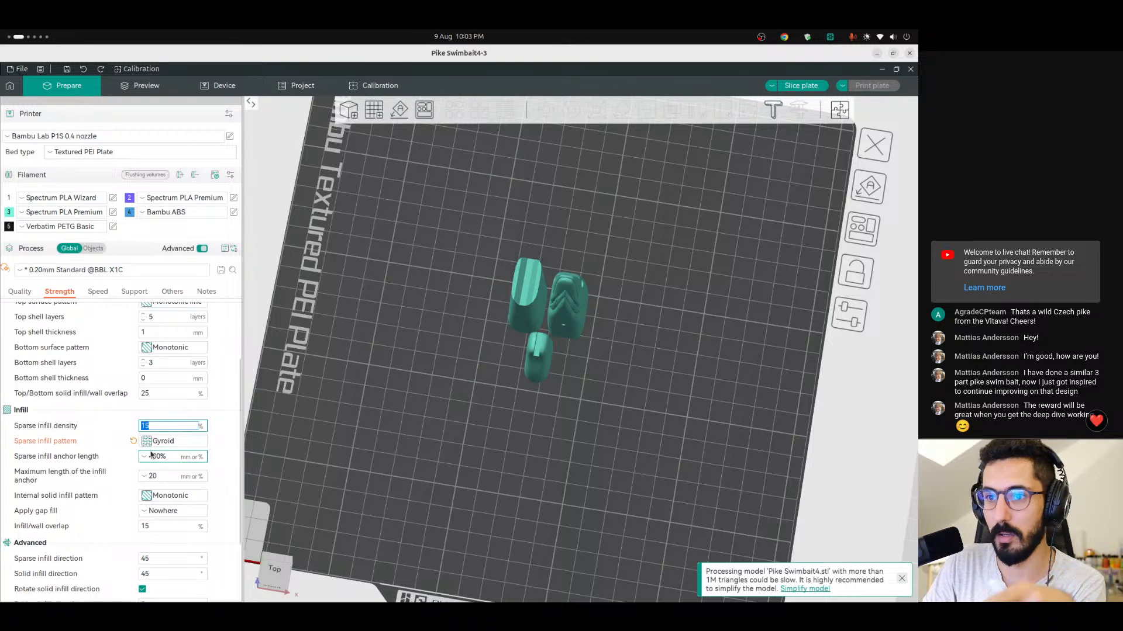
left_click(156, 429)
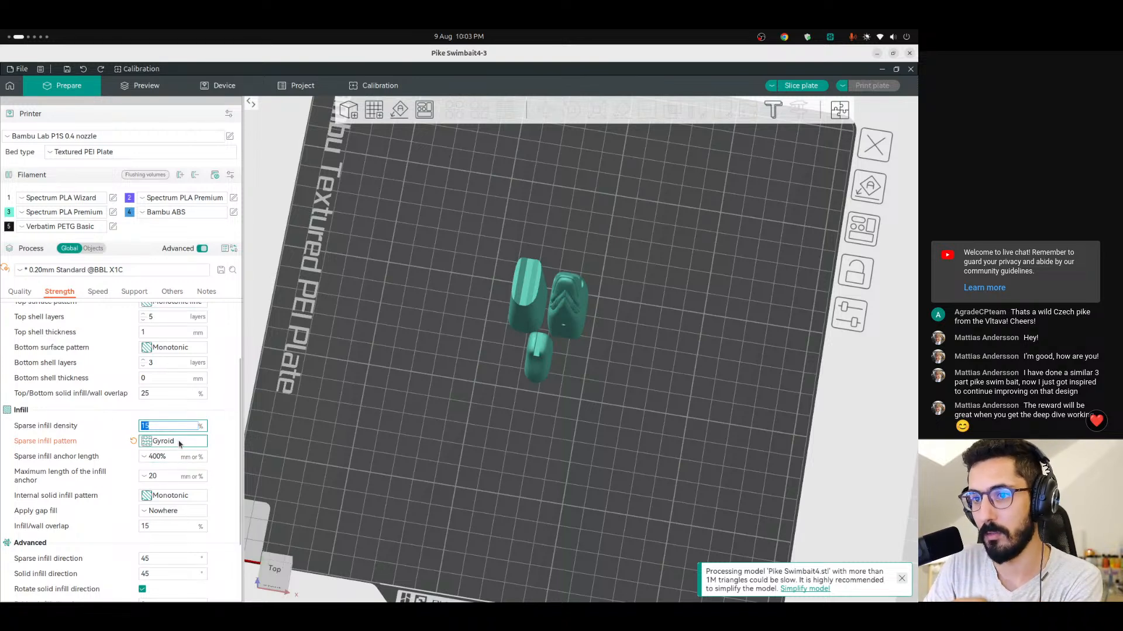
left_click(167, 425)
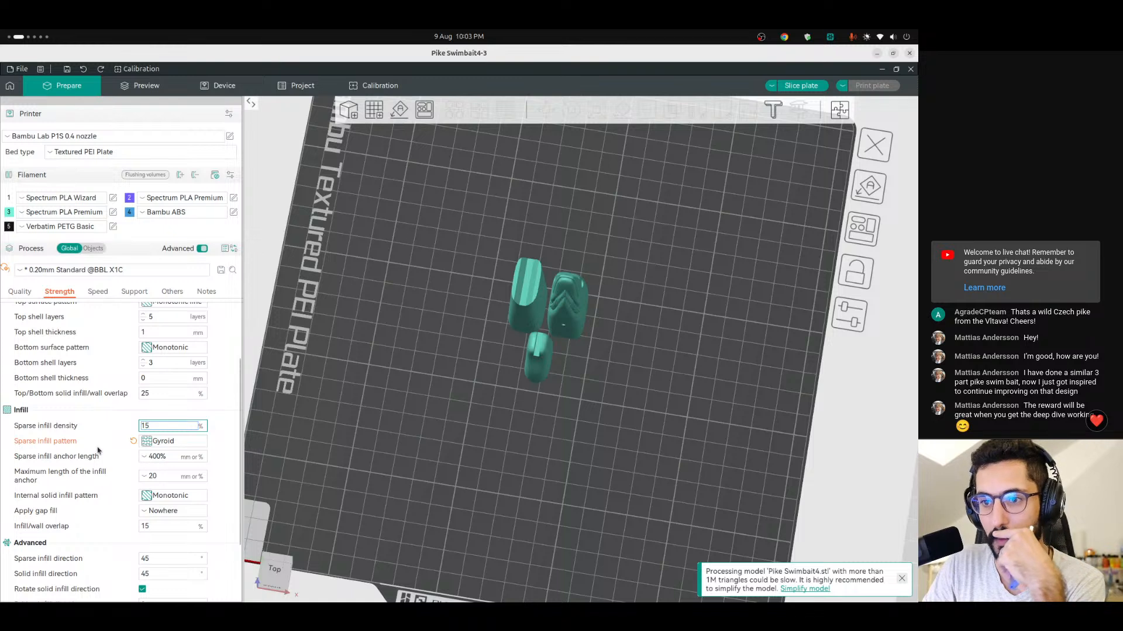
Set the wall generator to Arachne in the quality settings and change the walls printing order.
scroll(112, 468, "down", 3)
scroll(111, 461, "up", 10)
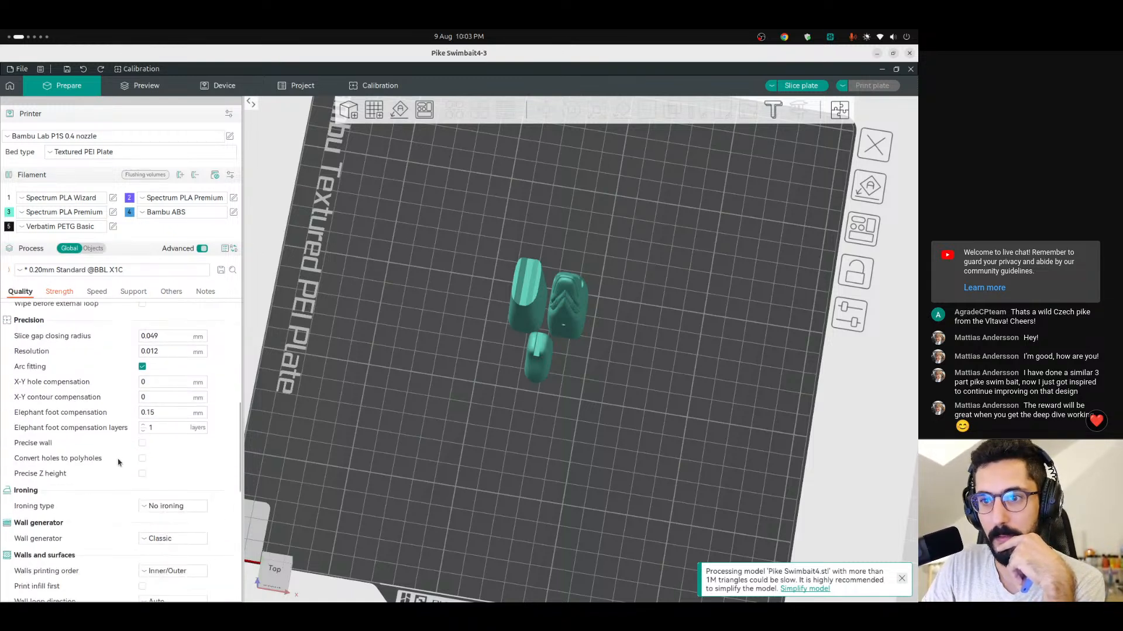
scroll(117, 461, "down", 5)
left_click(172, 395)
left_click(169, 423)
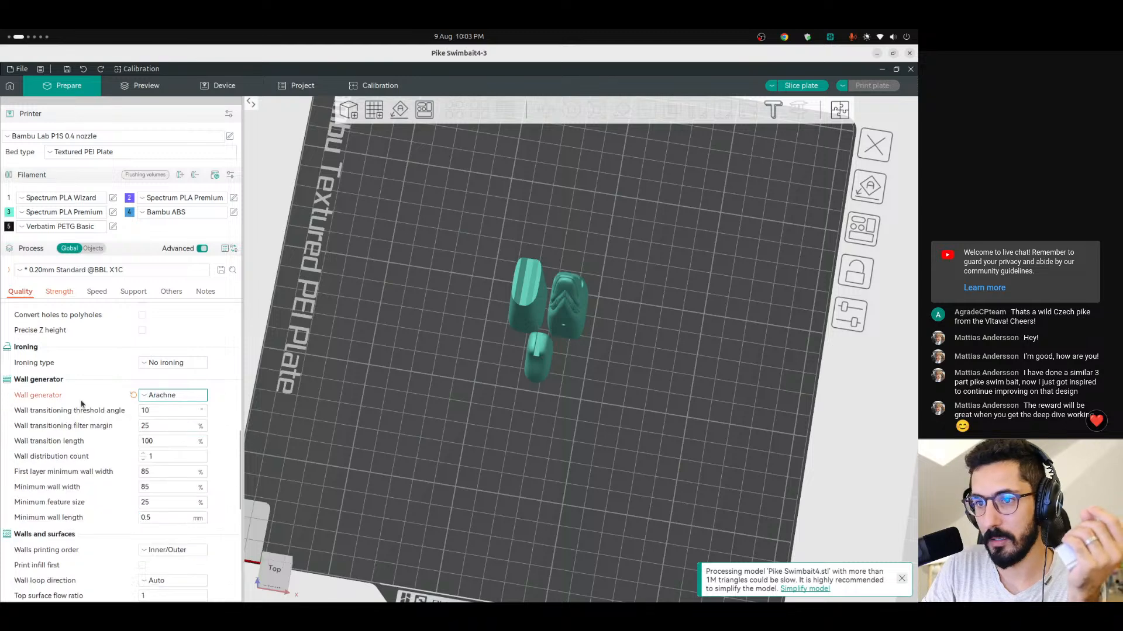
scroll(187, 445, "down", 4)
left_click(187, 444)
left_click(175, 496)
scroll(117, 474, "down", 7)
scroll(93, 409, "up", 15)
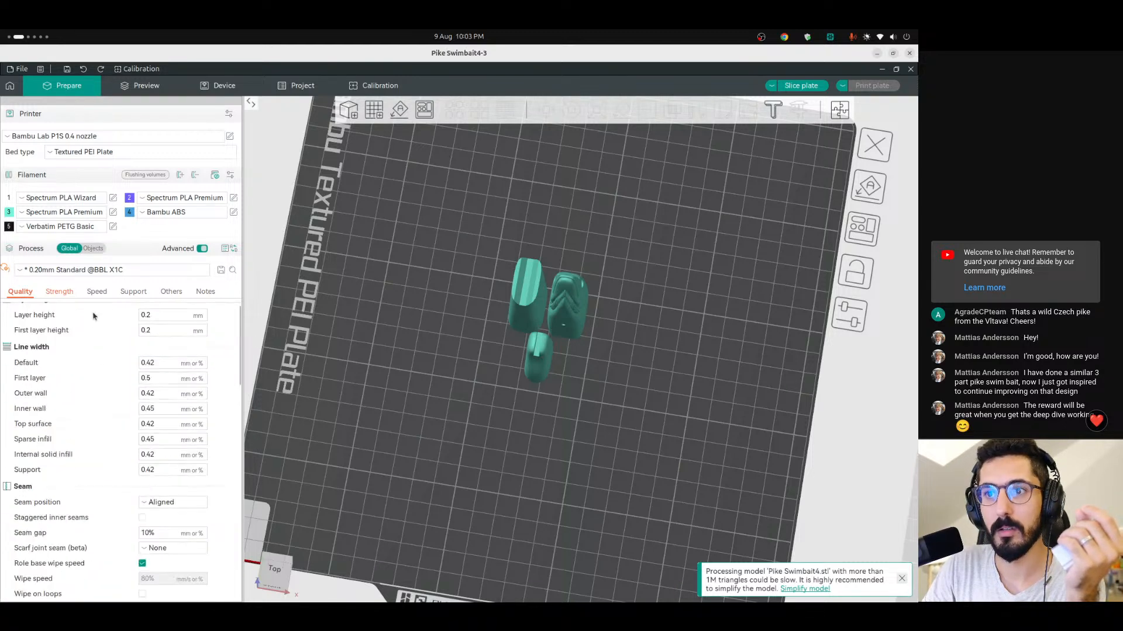
left_click(97, 292)
left_click_drag(130, 409, 85, 408)
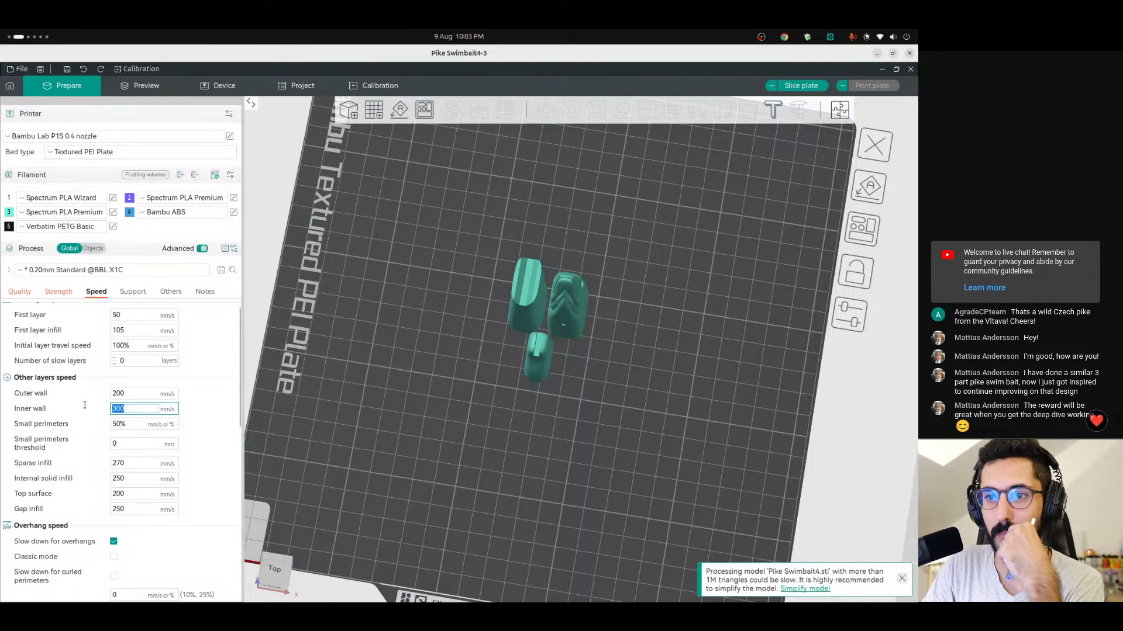
type("60")
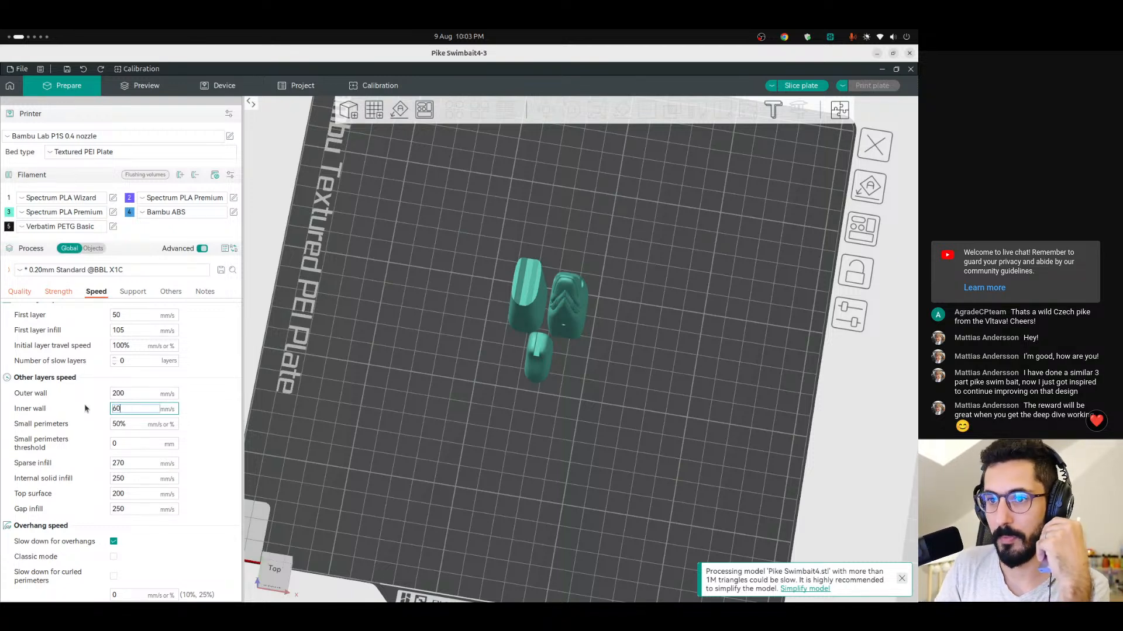
left_click(128, 394)
left_click(105, 409)
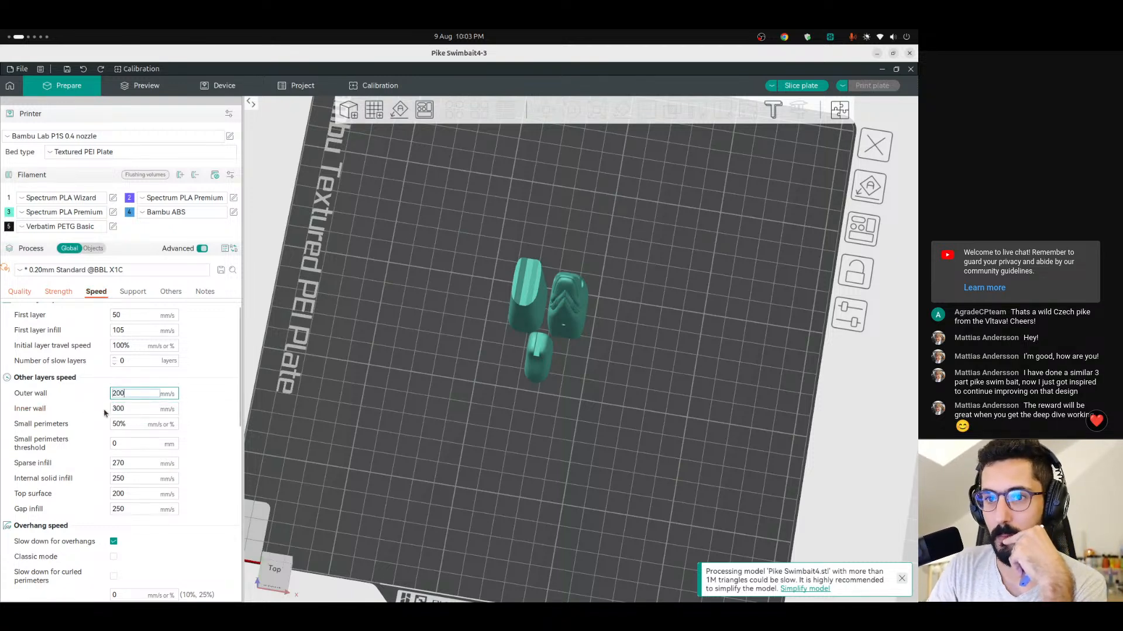
Set the outer wall speed for the other layers to 60 mm/s.
left_click_drag(122, 394, 95, 393)
type("60")
key("Tab")
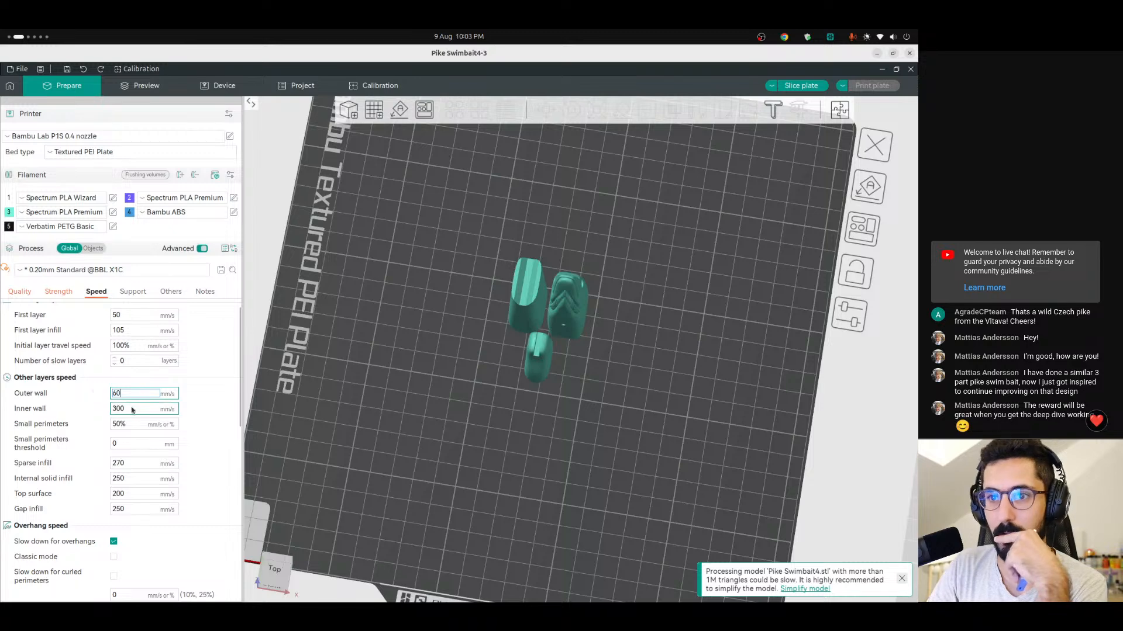
Review the speed settings, slice the plate and view the sliced swimbait sections from an angle.
scroll(114, 381, "up", 1)
scroll(120, 351, "down", 5)
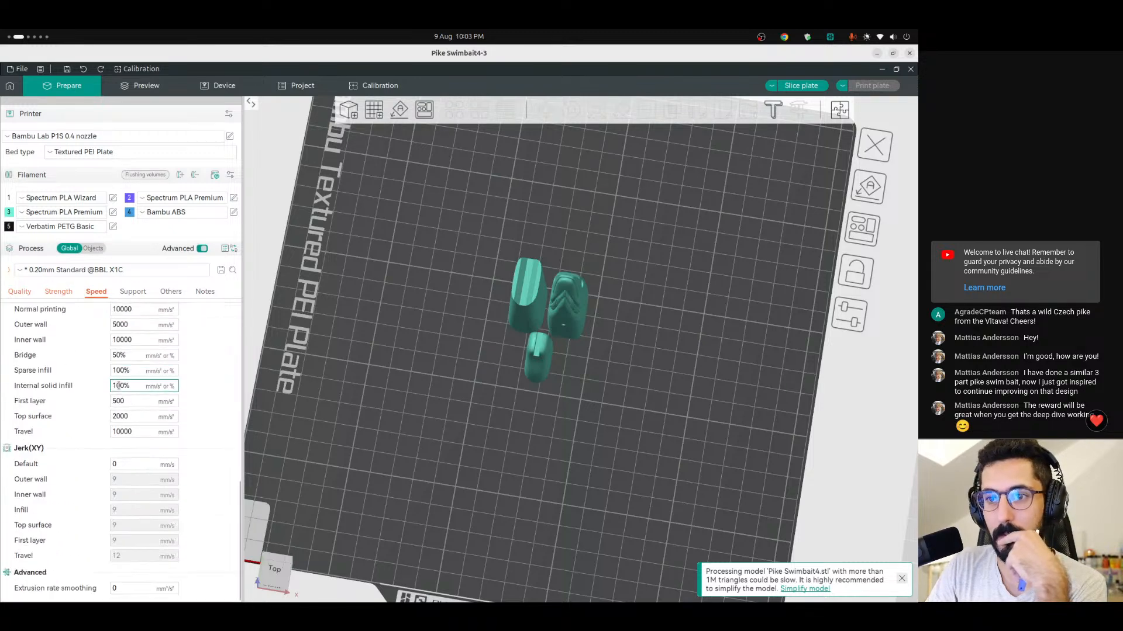
scroll(126, 321, "up", 3)
left_click(801, 85)
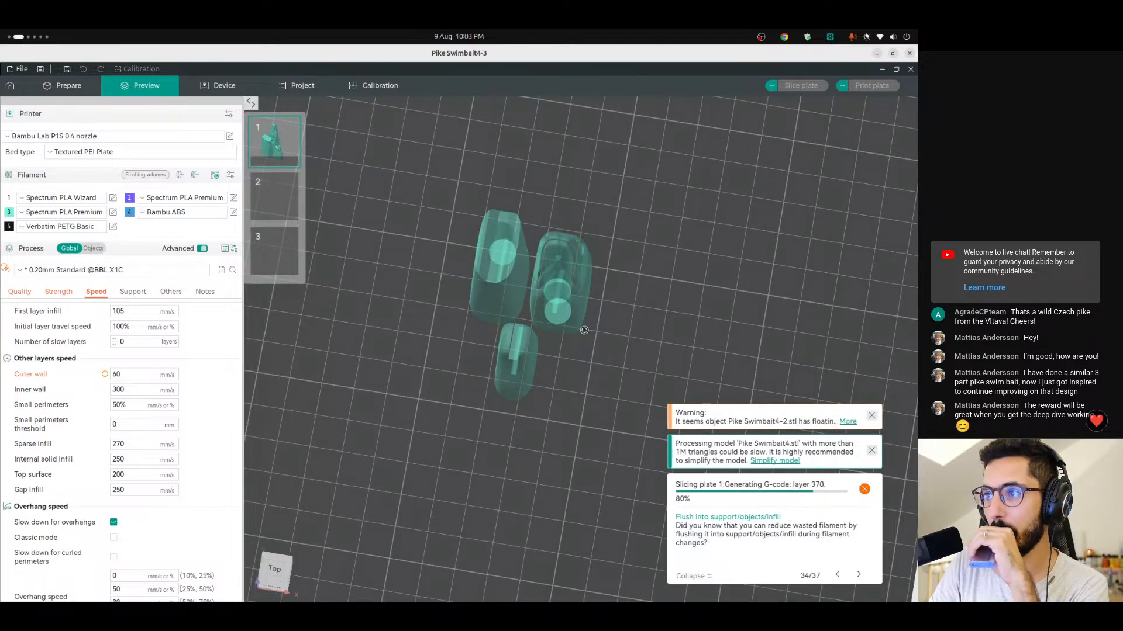
left_click_drag(605, 334, 631, 376)
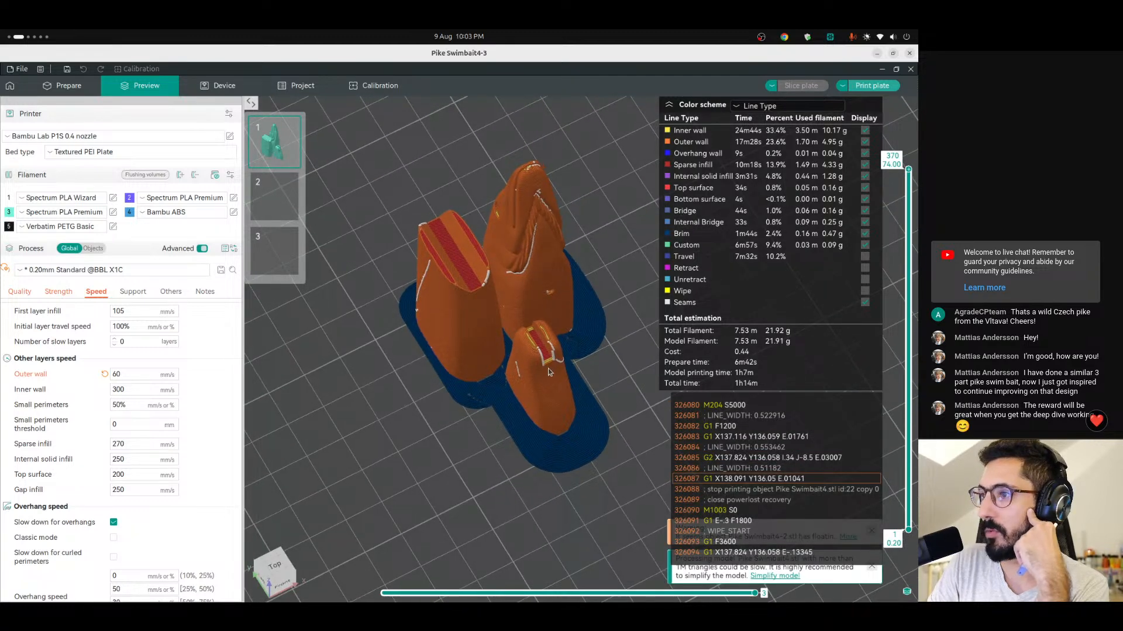
right_click_drag(553, 369, 517, 406)
Switch to Blender and check the rear body section's volume analysis and its transform dimensions.
mouse_move(1, 487)
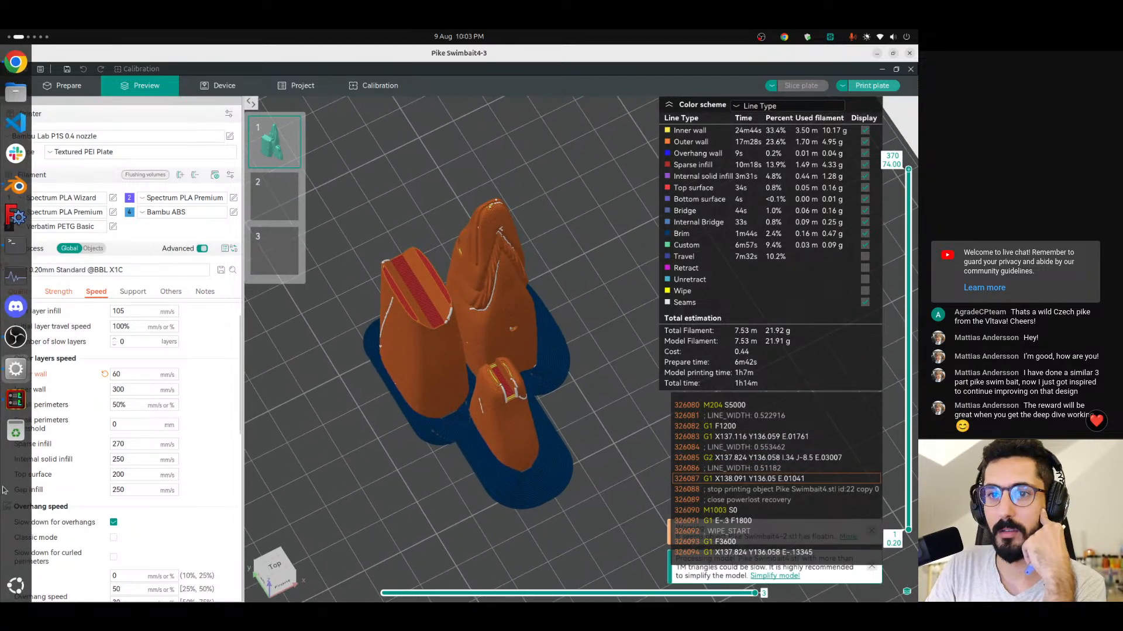
left_click(16, 186)
left_click(753, 234)
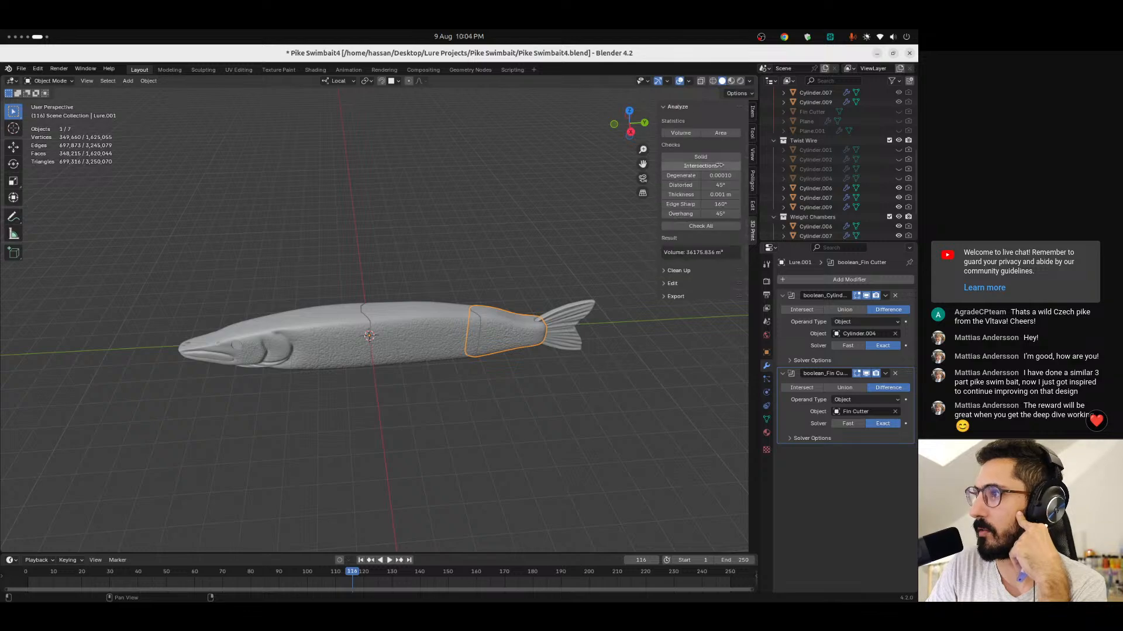
left_click(753, 112)
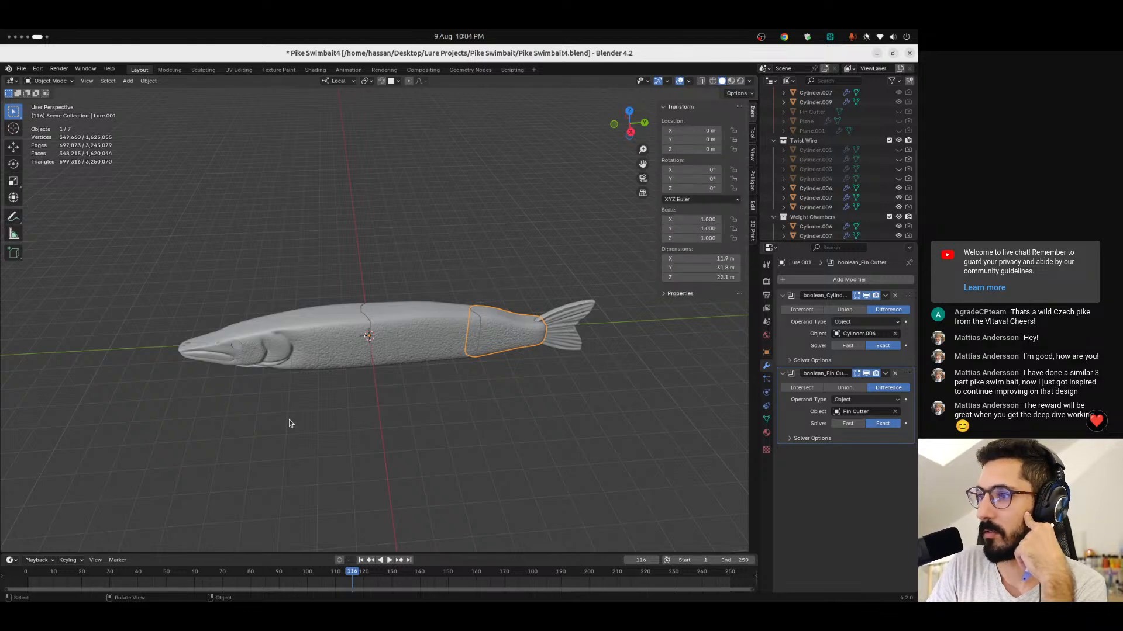
scroll(3, 489, "down", 1)
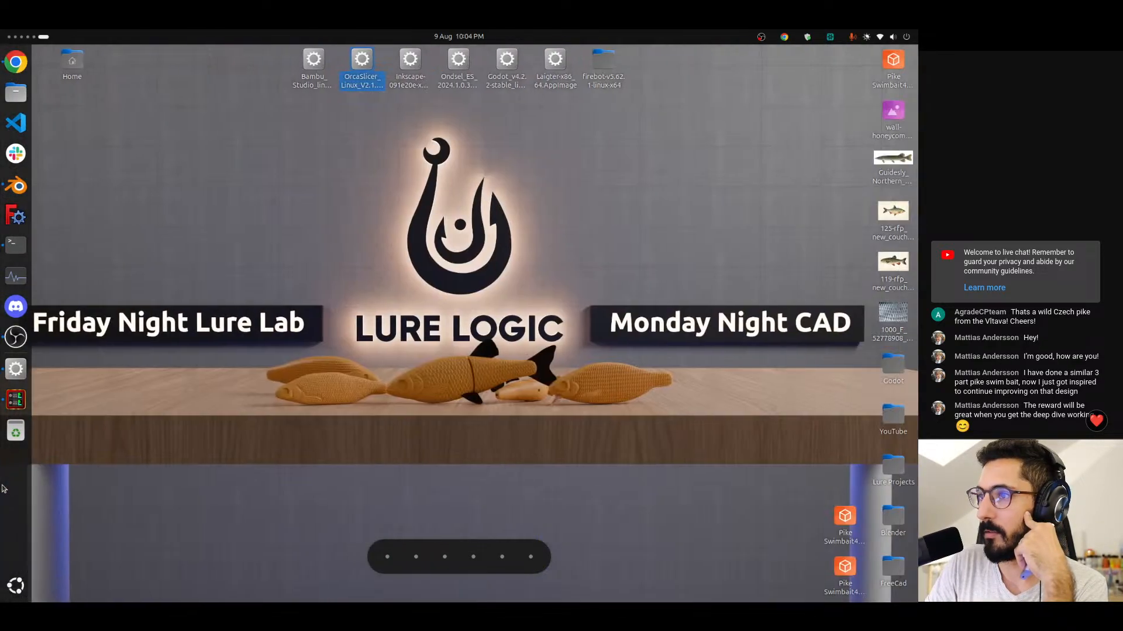
Return to OrcaSlicer and inspect the sliced swimbait sections from the side.
scroll(3, 488, "up", 3)
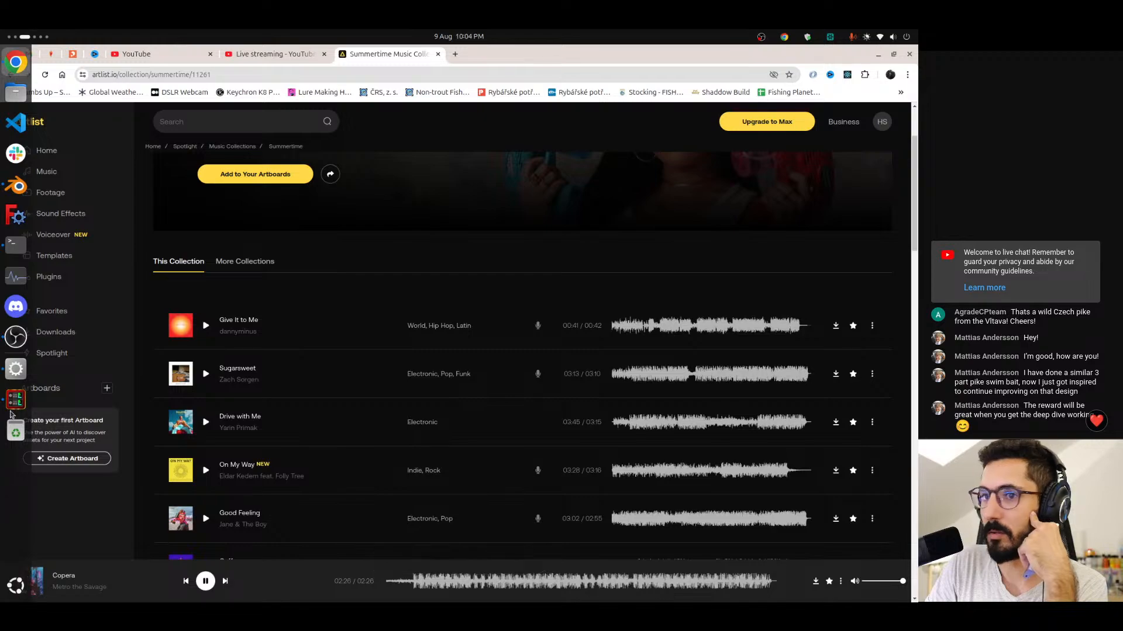
scroll(21, 379, "up", 1)
left_click_drag(421, 447, 475, 436)
left_click_drag(908, 169, 819, 170)
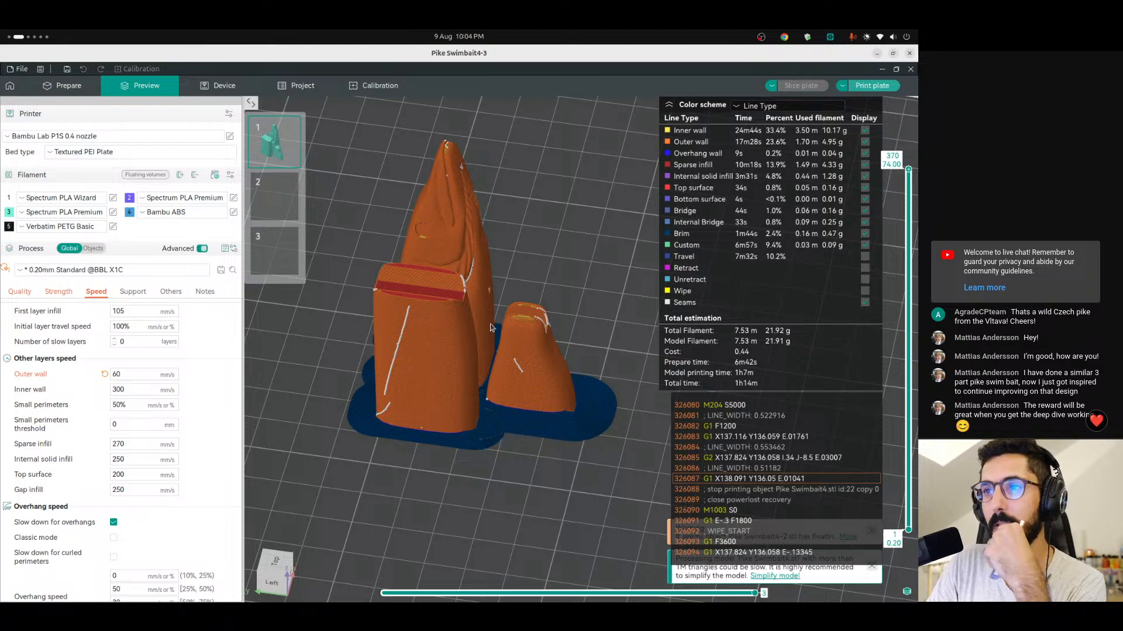
Switch to Blender and turn on X-ray display to view the lure's internal chambers from the side.
key("super")
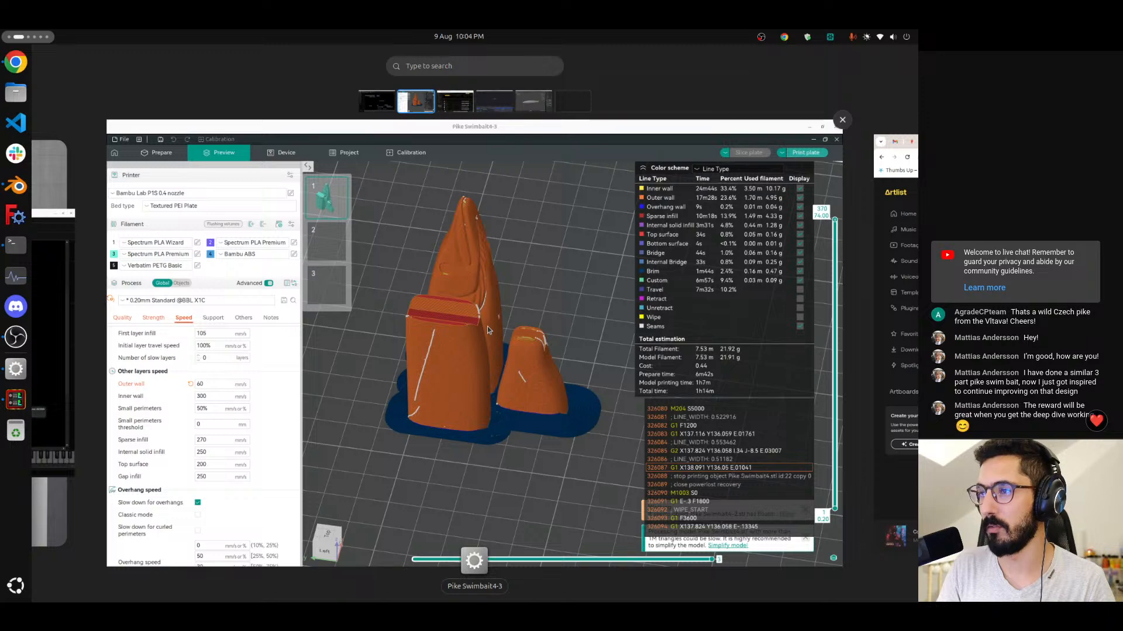
scroll(486, 326, "down", 3)
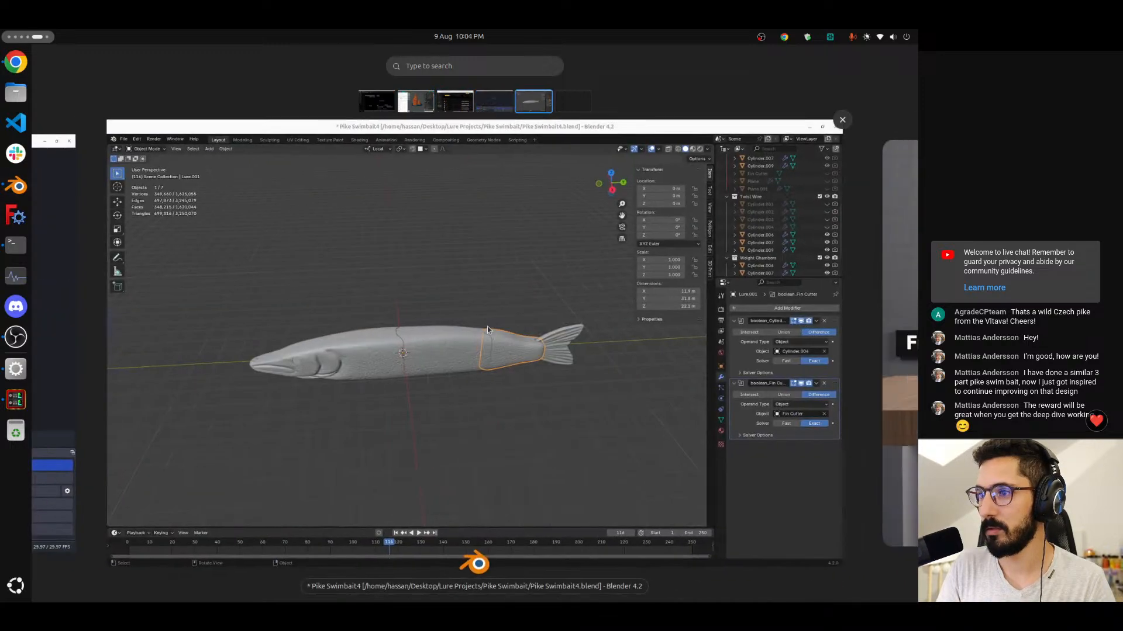
left_click(449, 416)
middle_click_drag(446, 419, 381, 382)
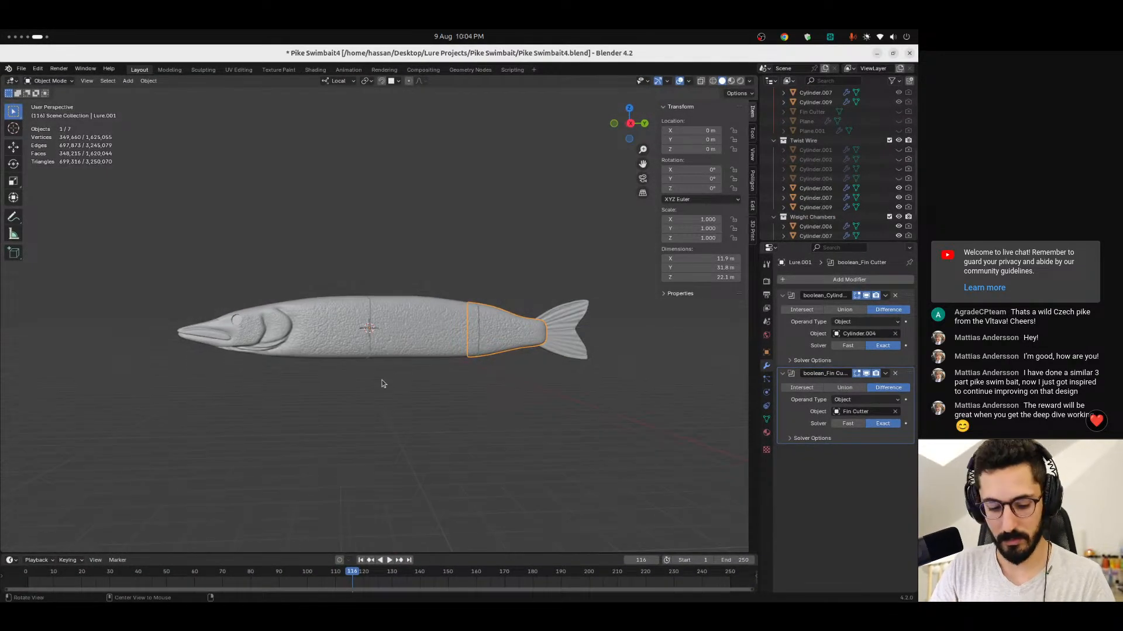
key("alt+z")
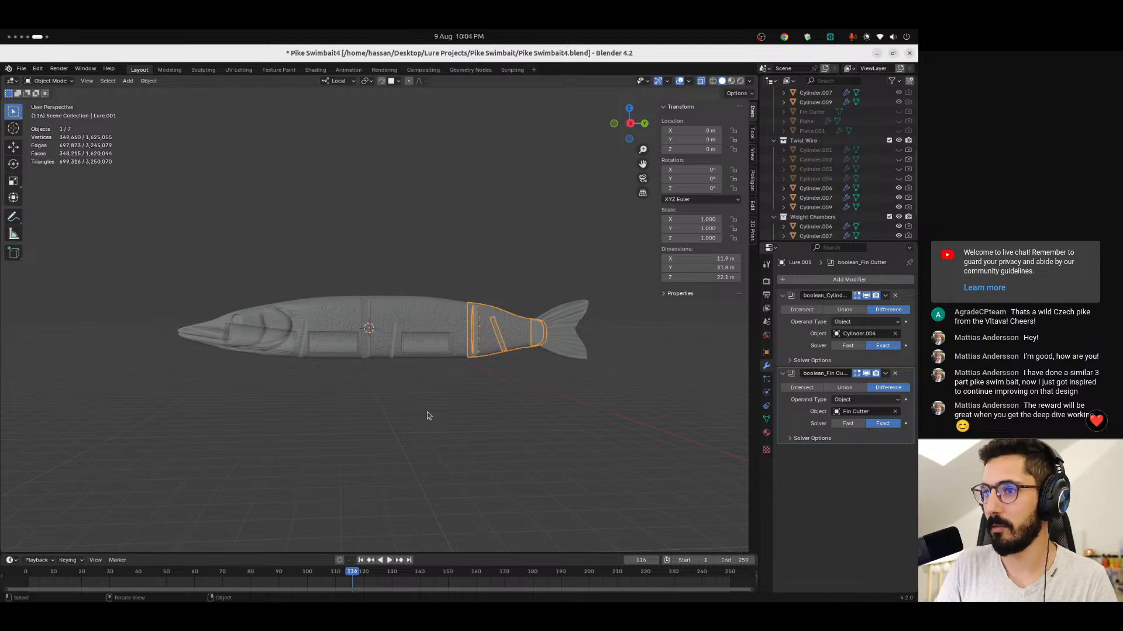
Calculate 3+2+2, 7*2 and 14+22 in the desktop search, and return to the sliced preview in OrcaSlicer.
key("ctrl+alt+Left")
key("ctrl+alt+Left")
key("ctrl+alt+Left")
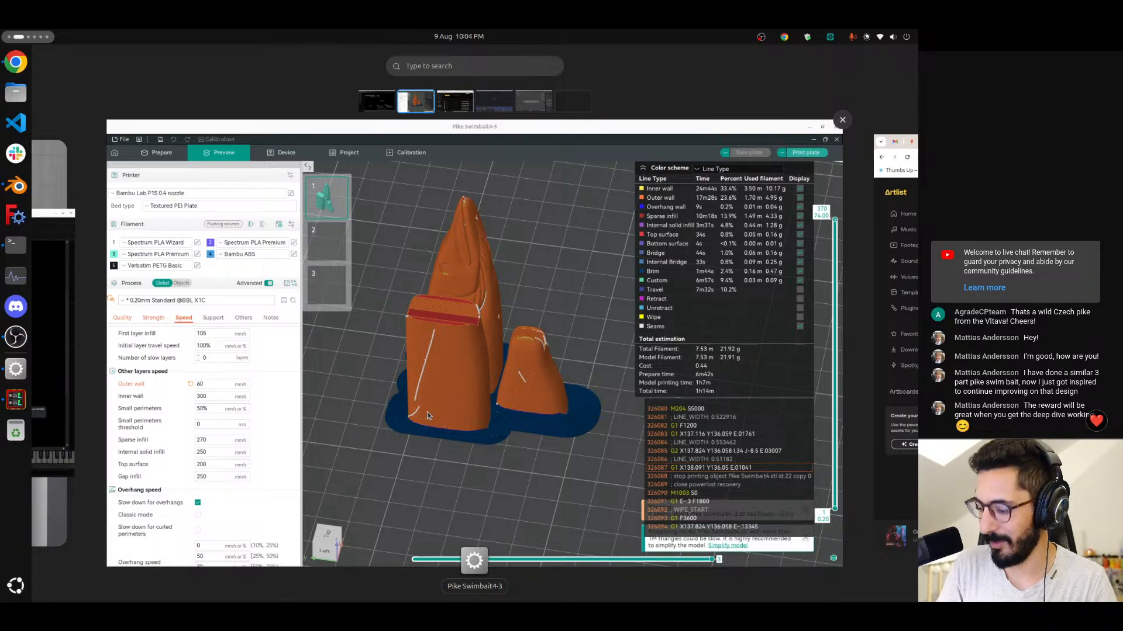
type("3+2+2")
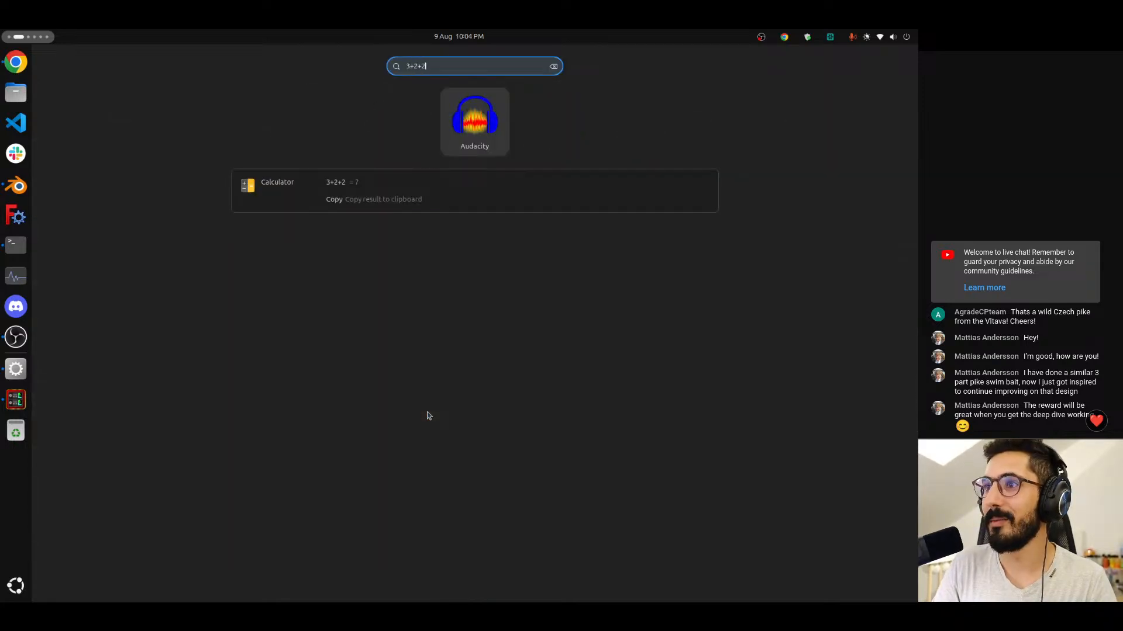
type("7*2")
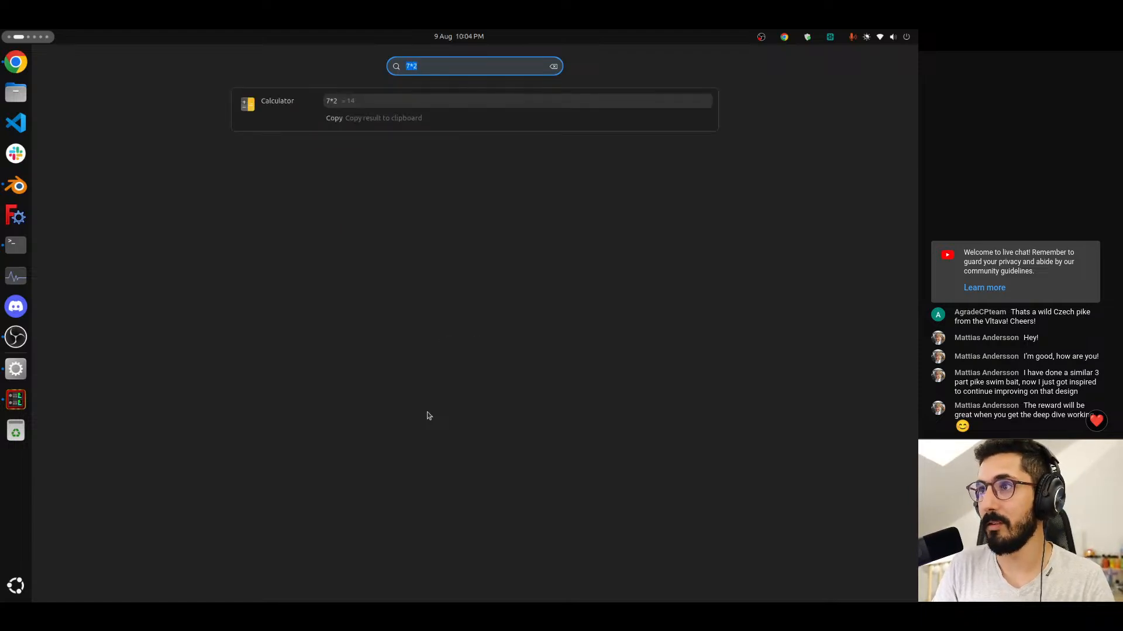
type("14+22")
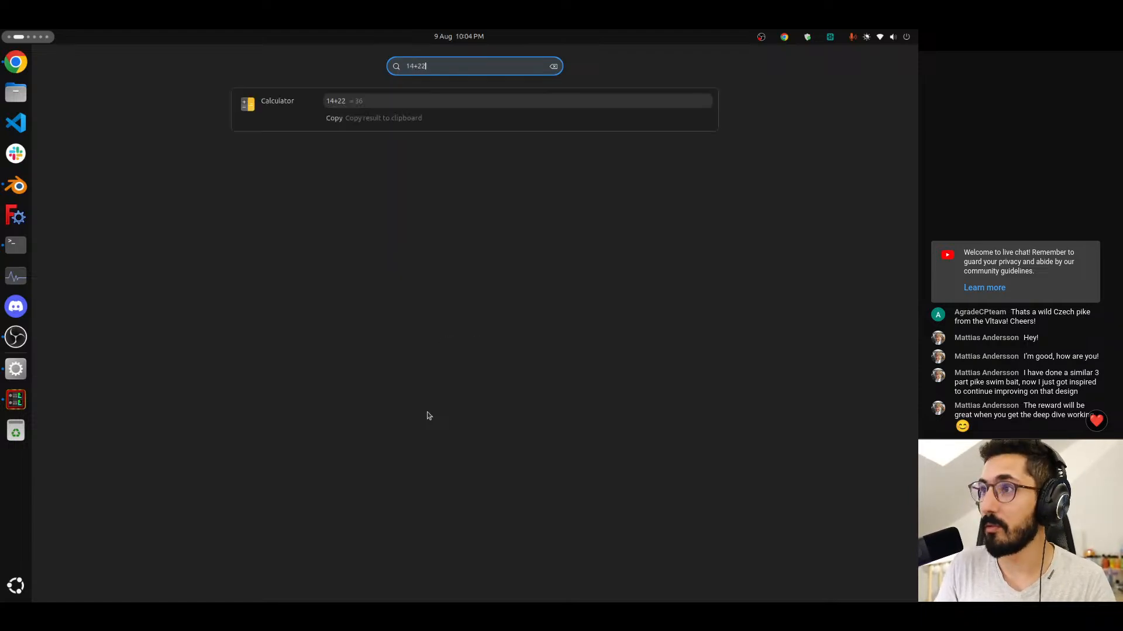
key("Escape")
key("Escape")
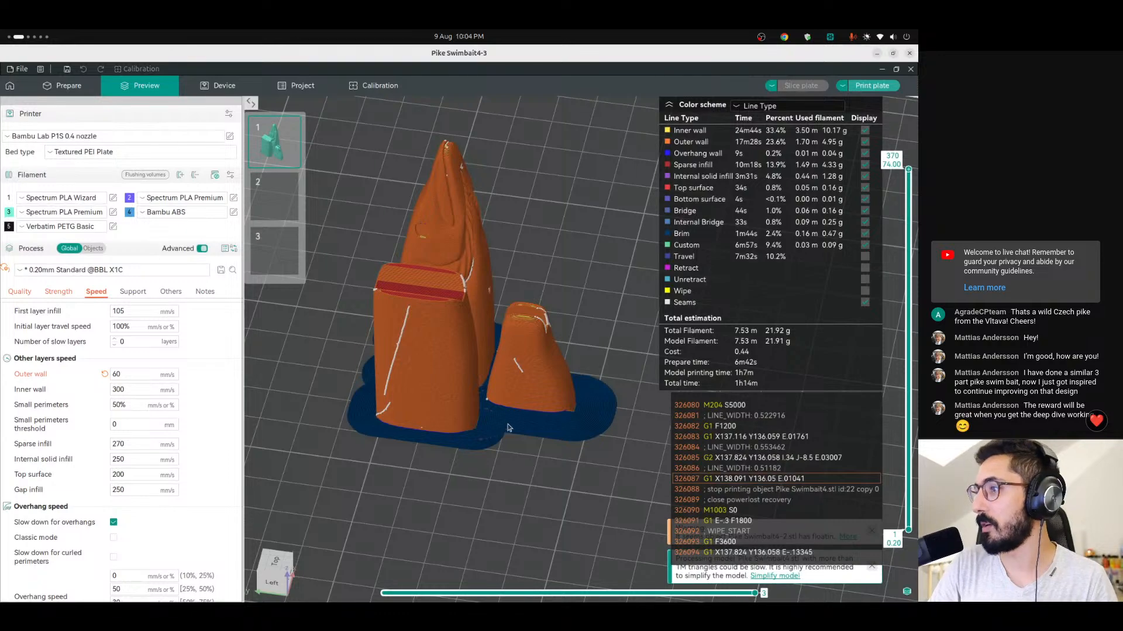
Lower the sliced preview to layer 100 and review the wall and infill strength settings.
mouse_move(465, 375)
left_mouse_down()
mouse_move(462, 361)
mouse_move(444, 370)
mouse_move(458, 362)
mouse_move(459, 375)
mouse_move(456, 362)
left_mouse_up()
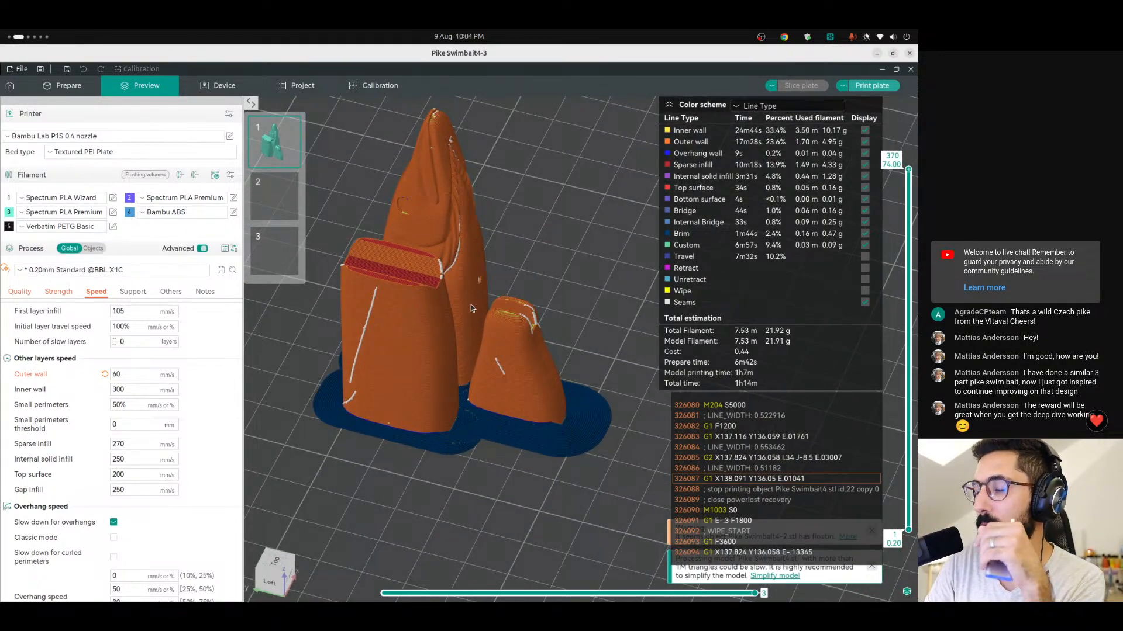
left_click_drag(908, 169, 908, 431)
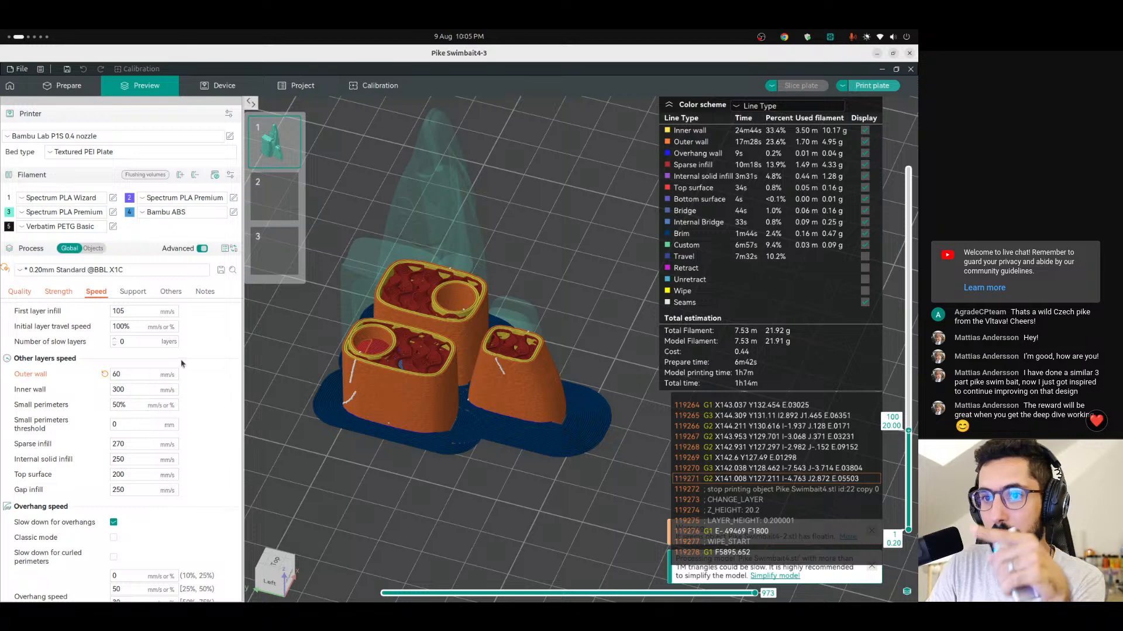
scroll(86, 341, "up", 1)
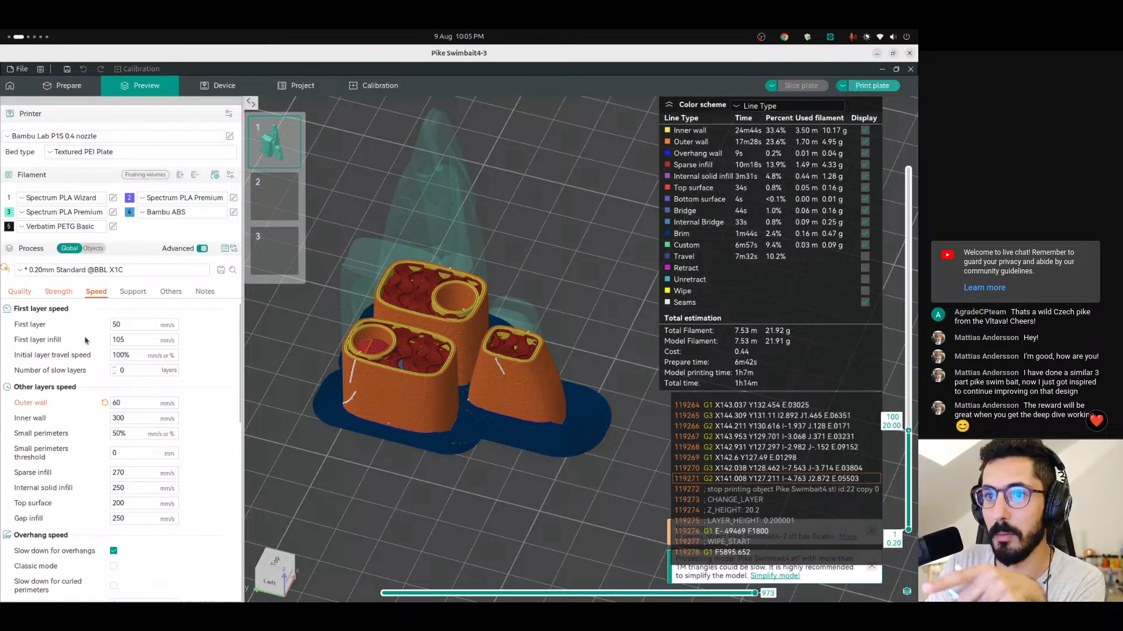
left_click(70, 292)
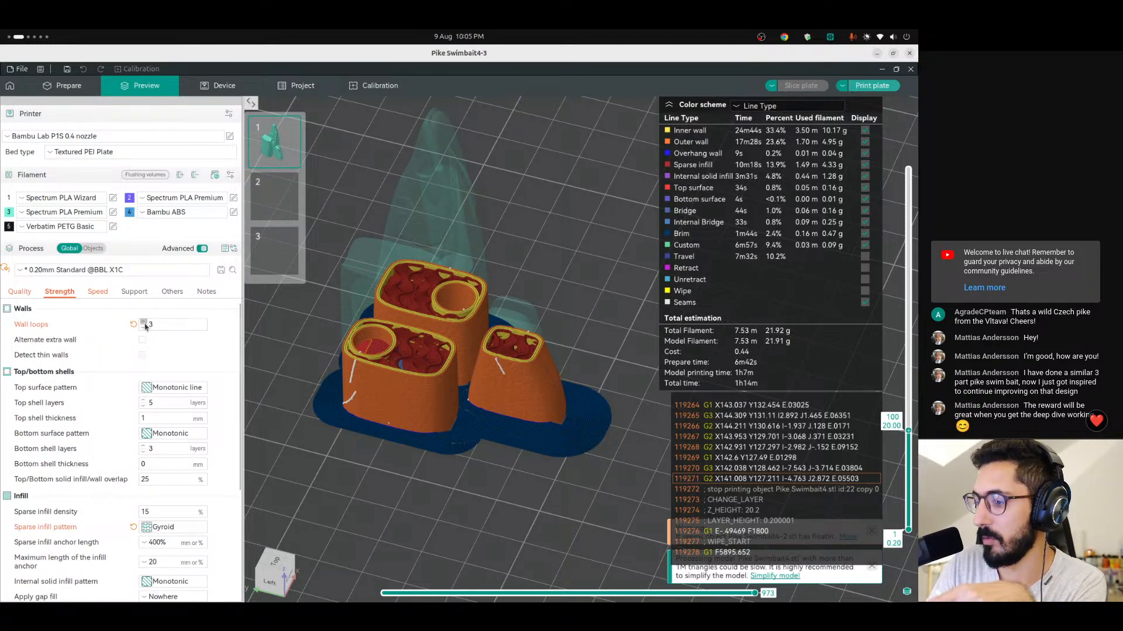
scroll(140, 462, "down", 1)
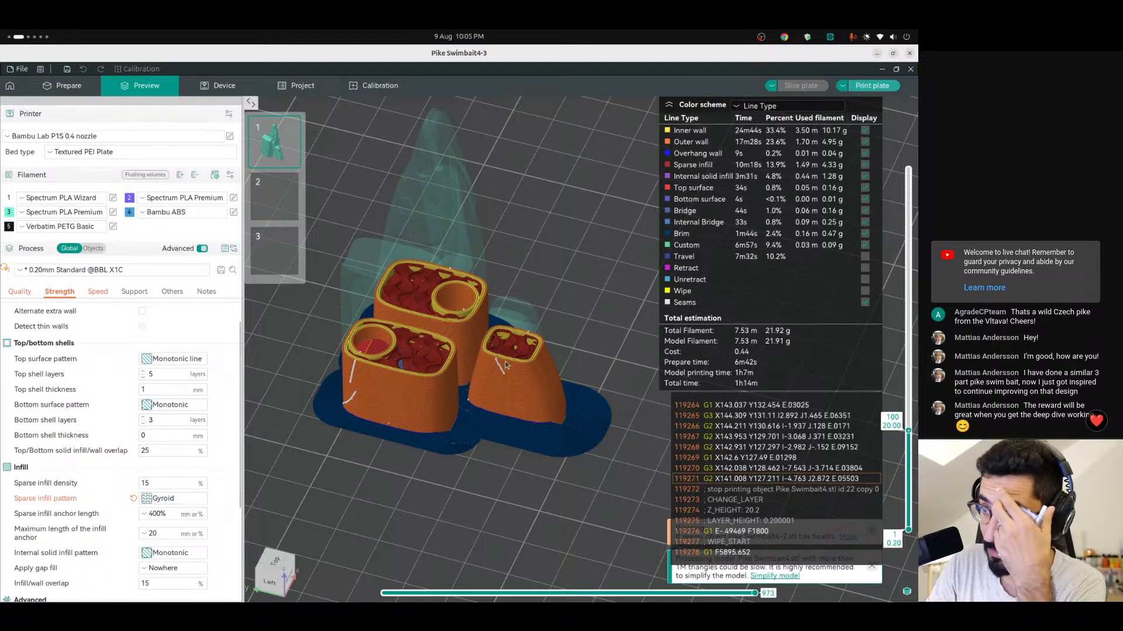
Examine the infill and chambers of the three sections' layer 100 cross-sections from above.
key("1")
left_click_drag(403, 417, 410, 413)
scroll(386, 389, "up", 2)
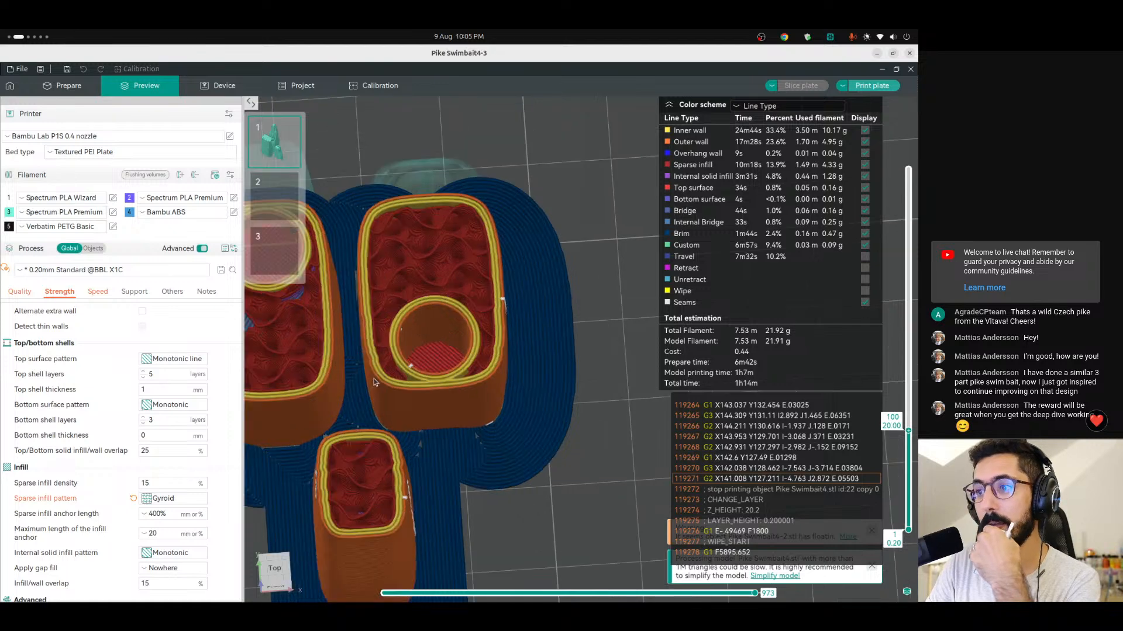
right_click_drag(358, 381, 482, 373)
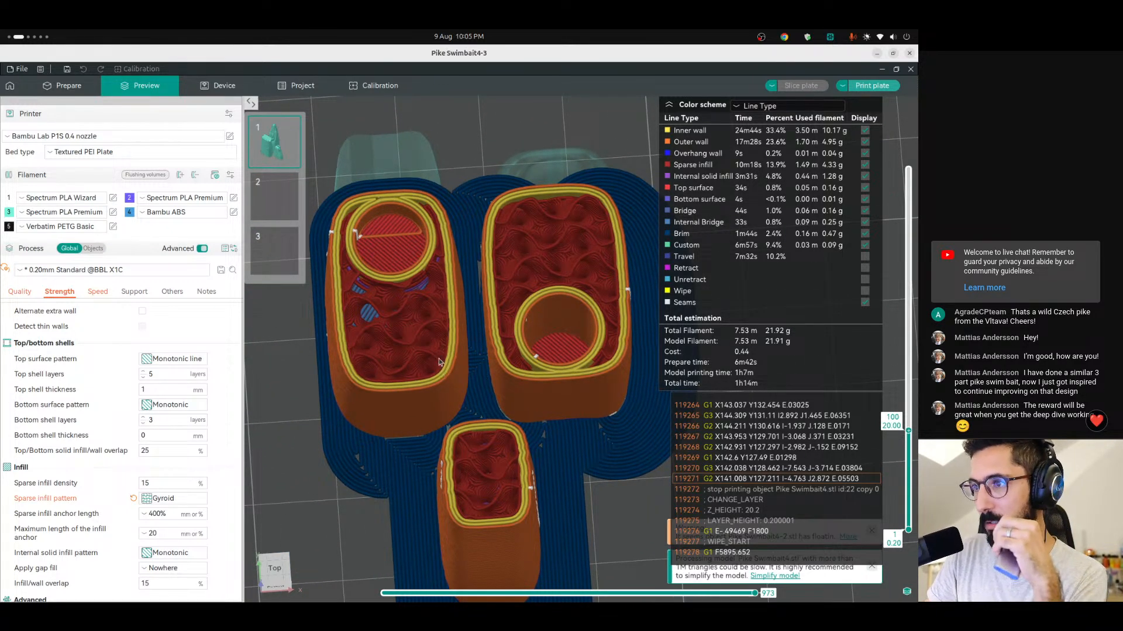
Lower the preview to the first layers and step upward to layer 20, examining how the walls and infill build up.
left_click_drag(908, 431, 904, 526)
right_click_drag(449, 315, 466, 268)
key("Up")
key("Up")
key("Up")
key("Up")
key("Up")
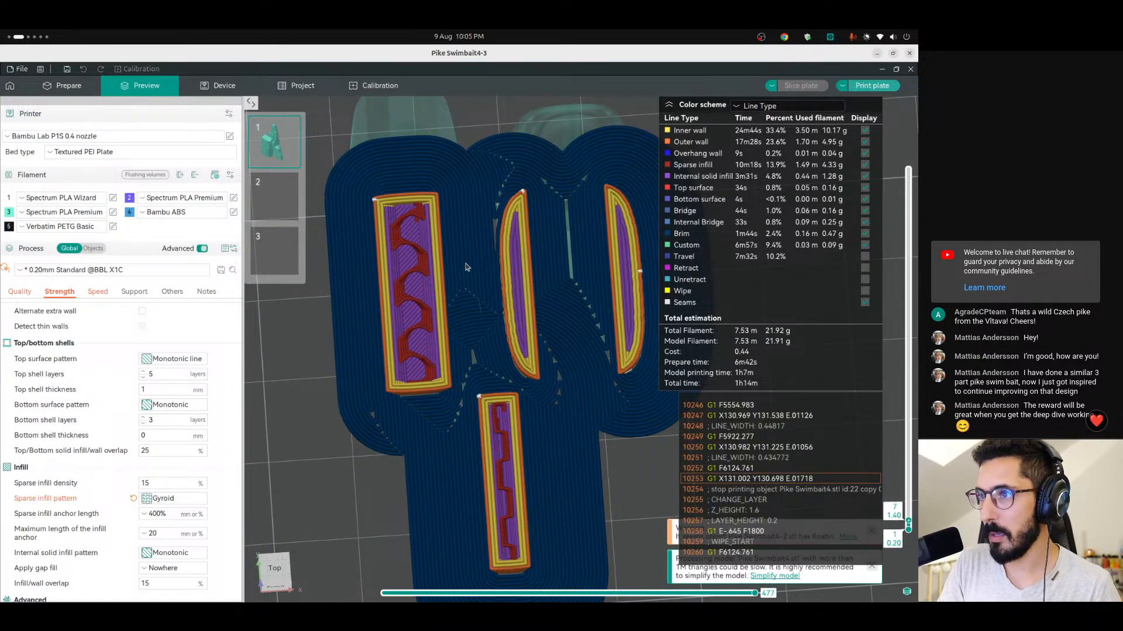
key("Up")
key("Up")
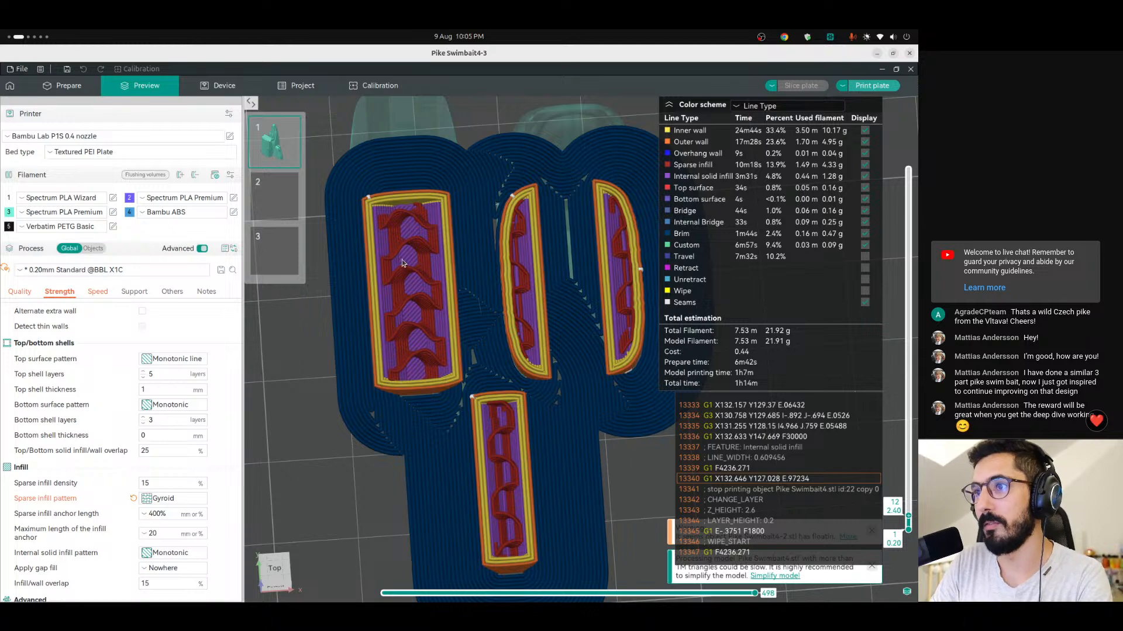
key("Up")
key("Up")
key("Up")
key("Up")
key("Up")
key("Up")
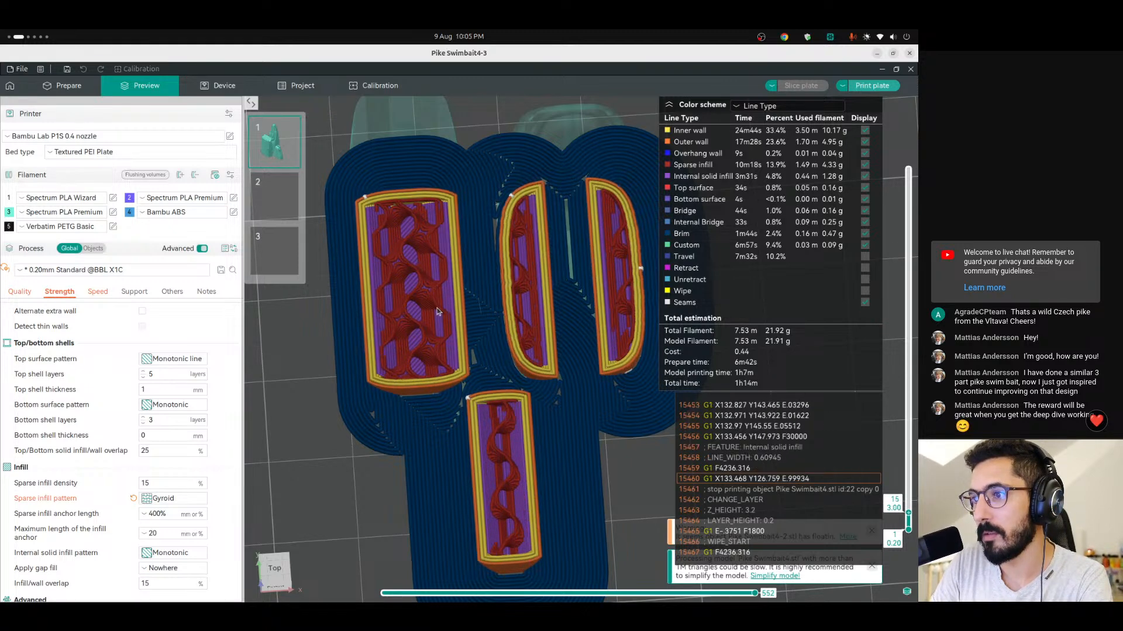
key("Up")
key("Up")
key("Up")
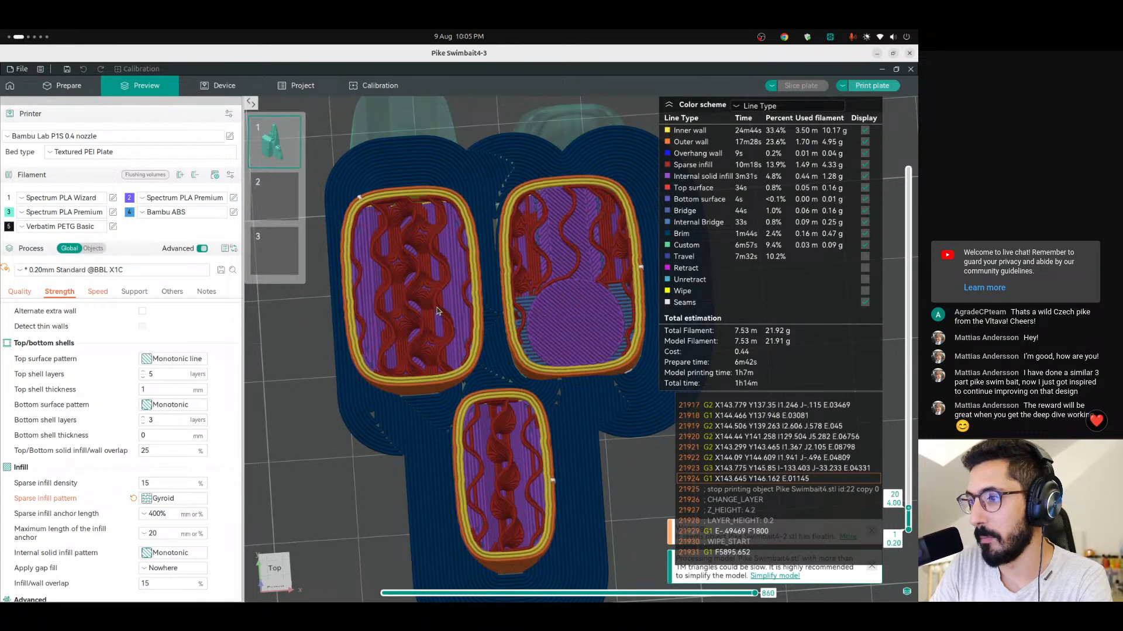
Inspect the smallest section's infill up close and step the preview up to layer 35 to examine all three sections.
scroll(508, 421, "up", 4)
right_click_drag(509, 437, 520, 328)
scroll(518, 377, "down", 3)
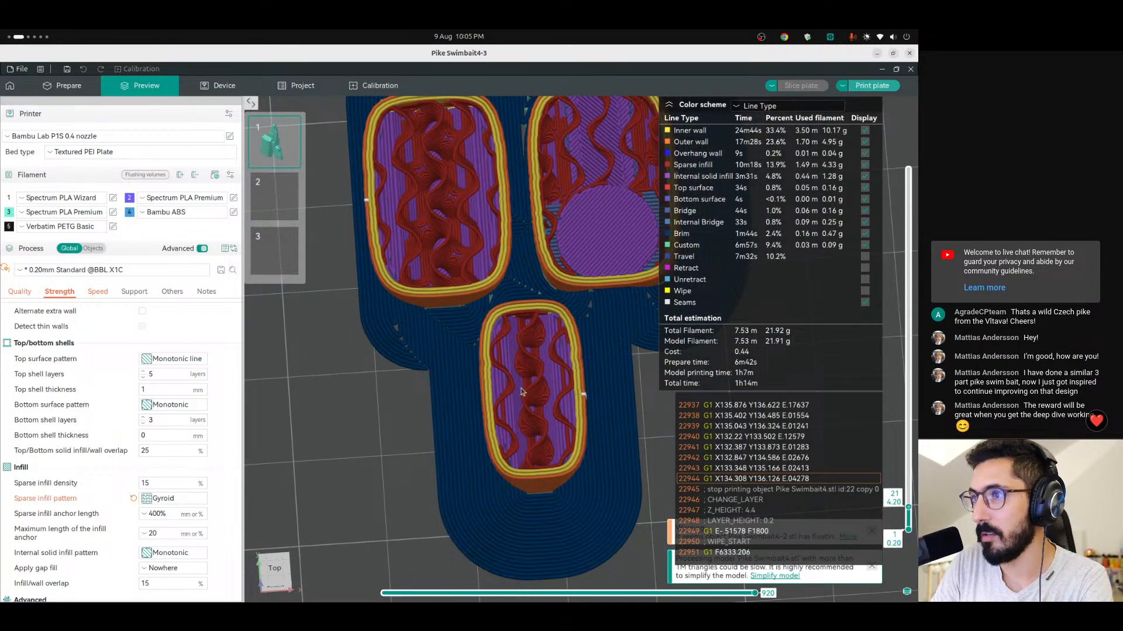
key("Up")
key("Up")
key("Up")
key("Up")
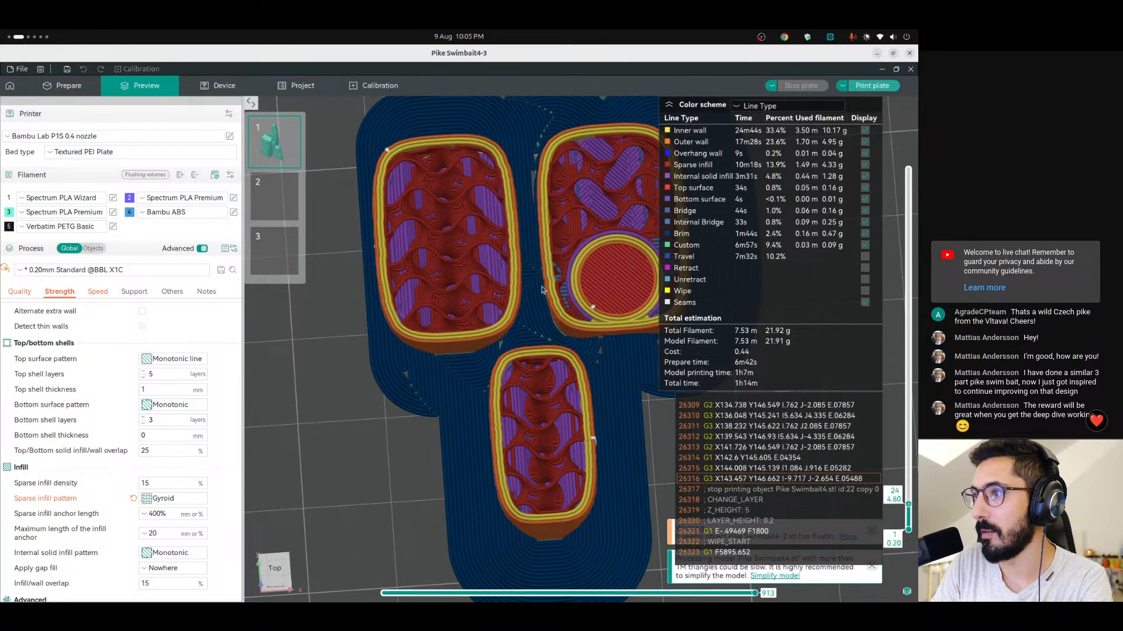
right_click_drag(541, 290, 416, 293)
key("Up")
key("Up")
key("Up")
key("Up")
key("Up")
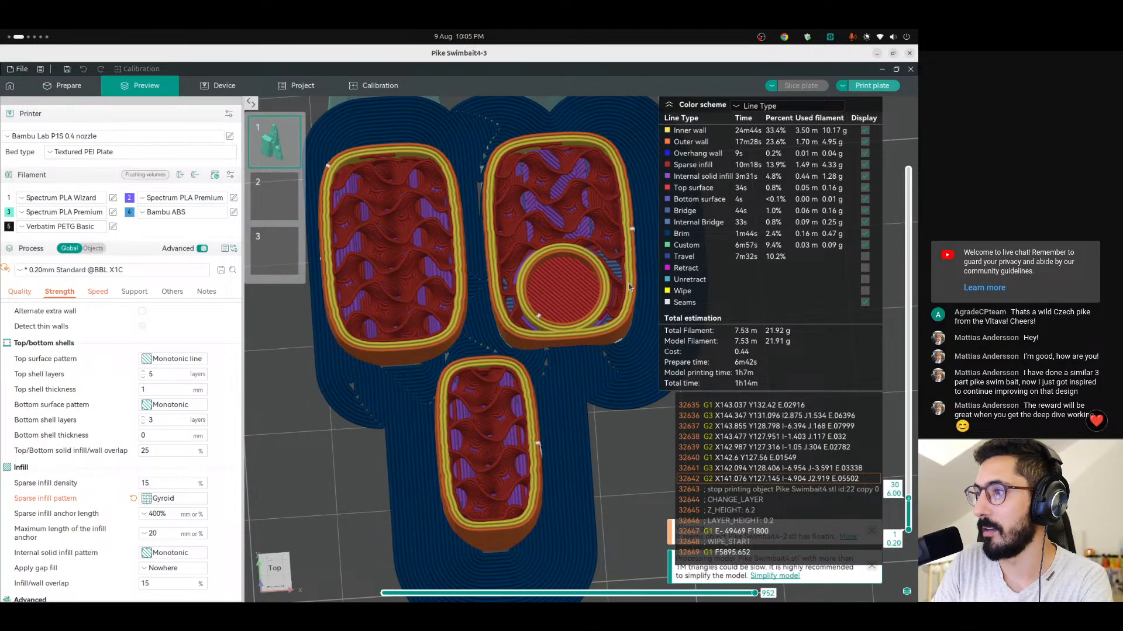
key("Up")
key("Up")
key("Up")
key("Up")
key("Up")
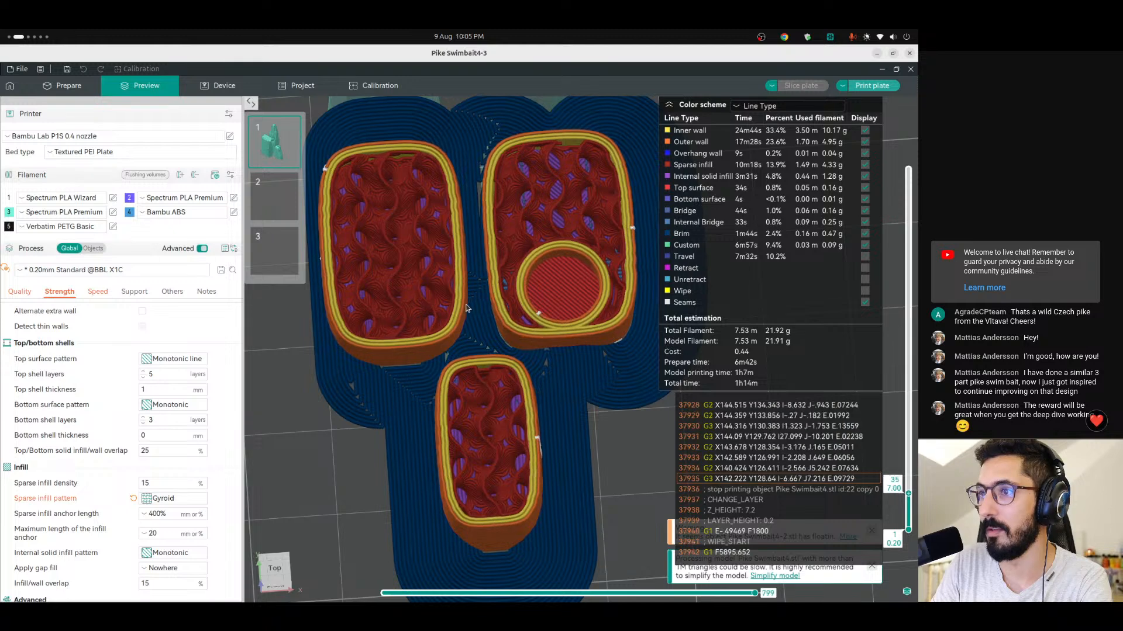
Step the preview up to layer 57 to check the infill, and set the sparse infill density to 5%.
key("Up")
key("Up")
key("Up")
key("Up")
key("Up")
key("Up")
key("Up")
key("Up")
key("Up")
key("Up")
key("Up")
key("Up")
key("Up")
key("Up")
key("Up")
key("Up")
key("Up")
key("Up")
key("Up")
key("Up")
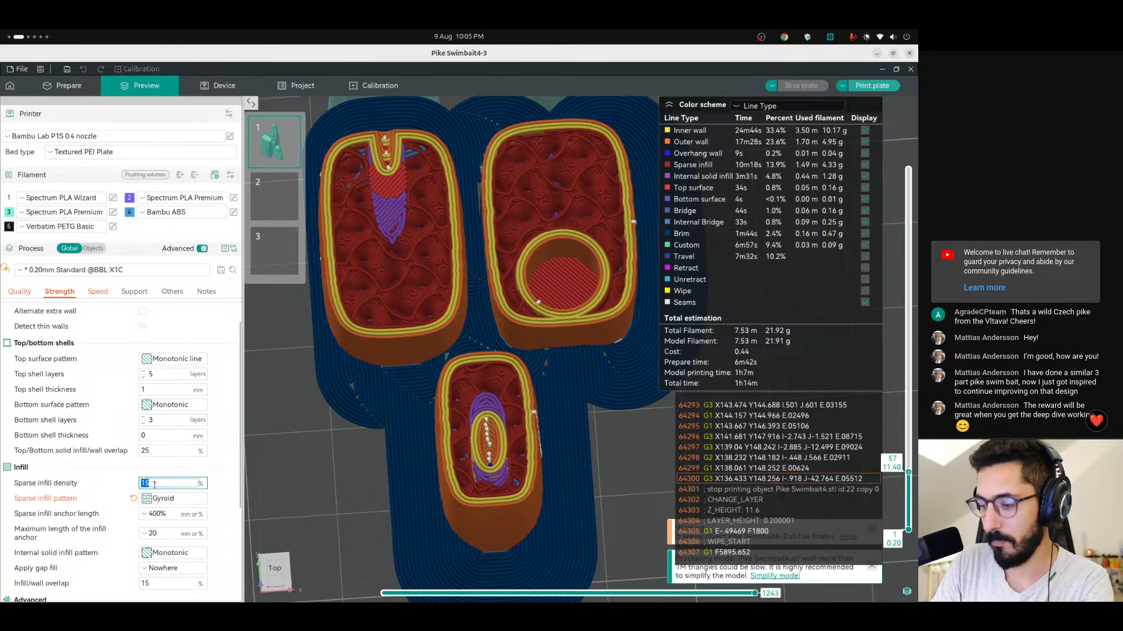
type("5")
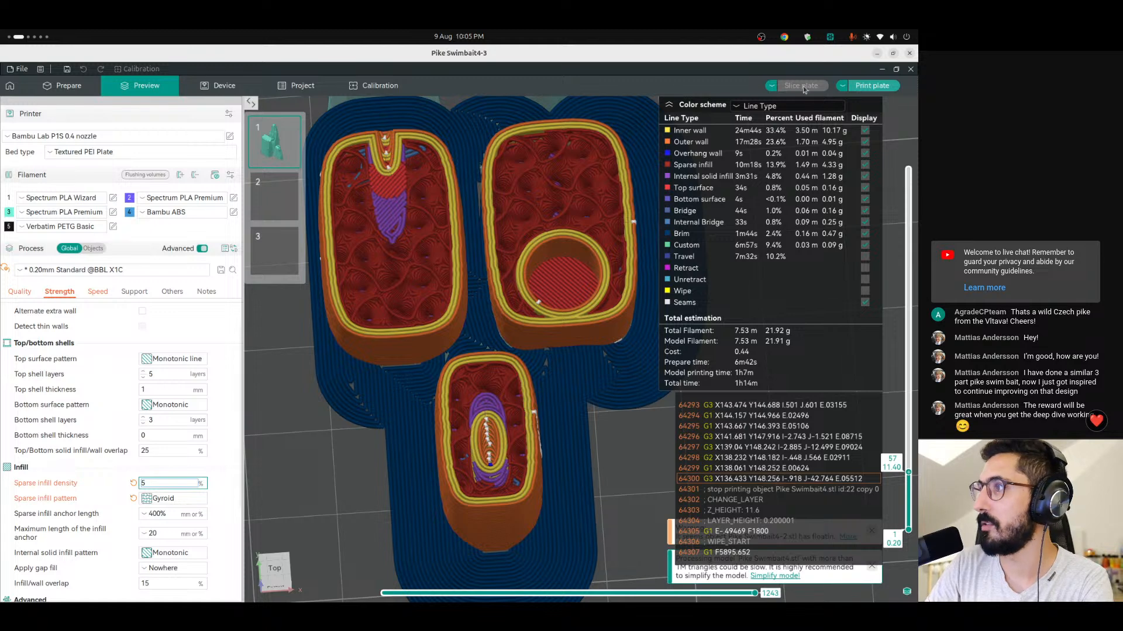
Reslice the plate and raise the preview to layer 71 to examine the sparse infill inside the three sections.
left_click(810, 86)
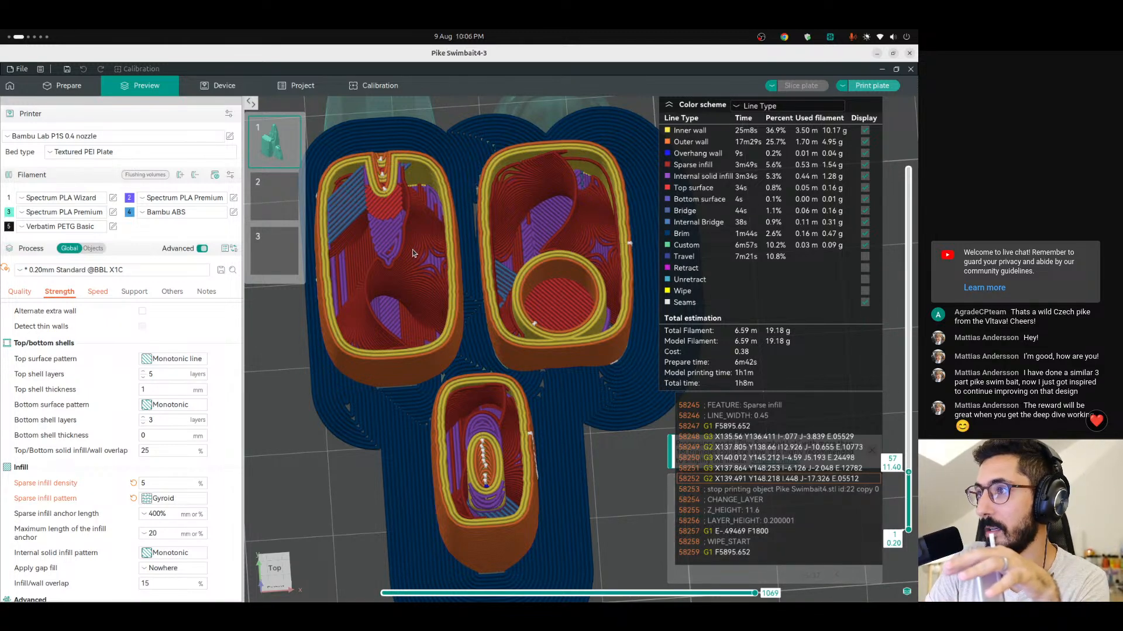
mouse_move(910, 472)
left_mouse_down()
mouse_move(911, 483)
mouse_move(916, 463)
left_mouse_up()
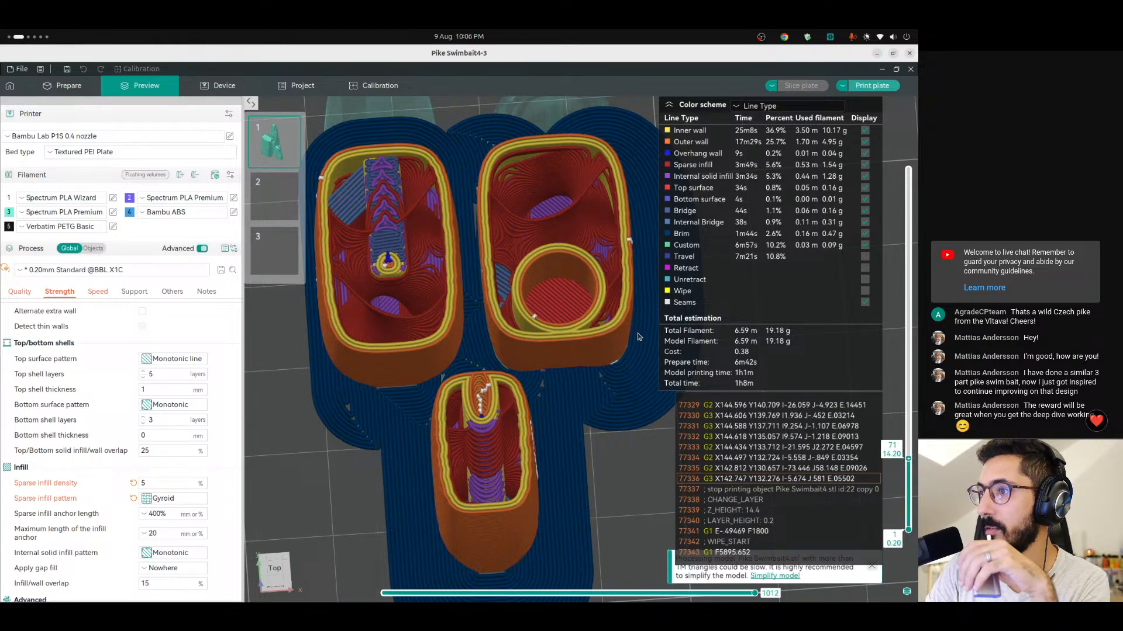
left_click_drag(616, 237, 589, 253)
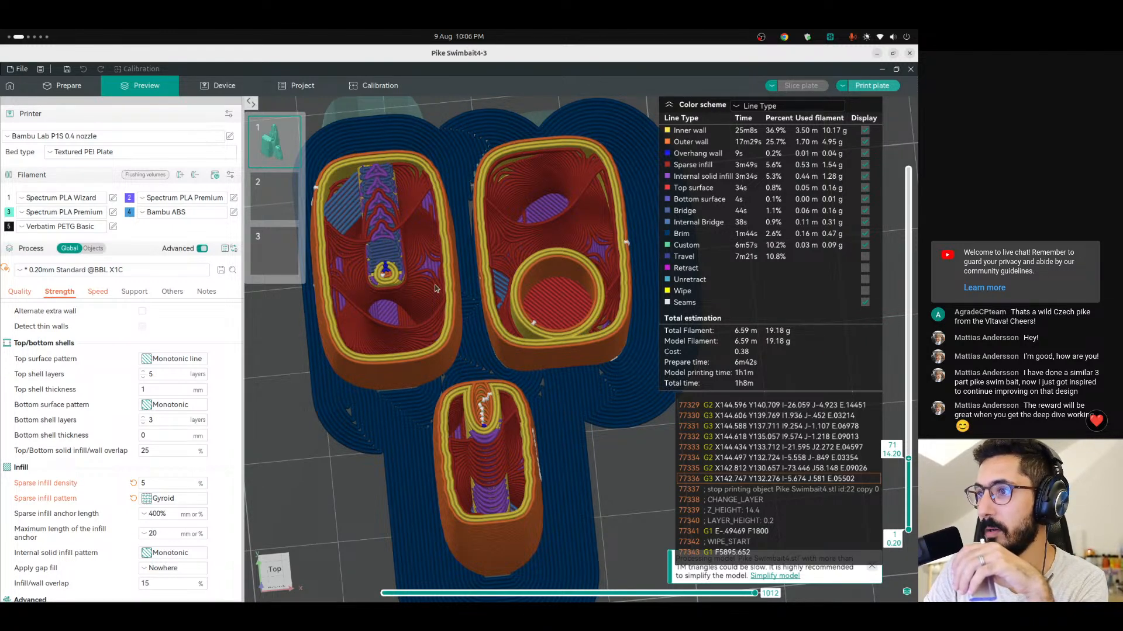
Step the preview upward from layer 71 past layer 217, examining the gyroid infill and chambers, and return to layer 109.
key("Up")
key("Up")
key("Up")
key("Up")
key("Up")
key("Up")
key("Up")
key("Up")
key("Up")
key("Up")
key("Up")
key("Up")
key("Up")
key("Up")
key("Up")
key("Up")
key("Up")
key("Up")
key("Up")
key("Up")
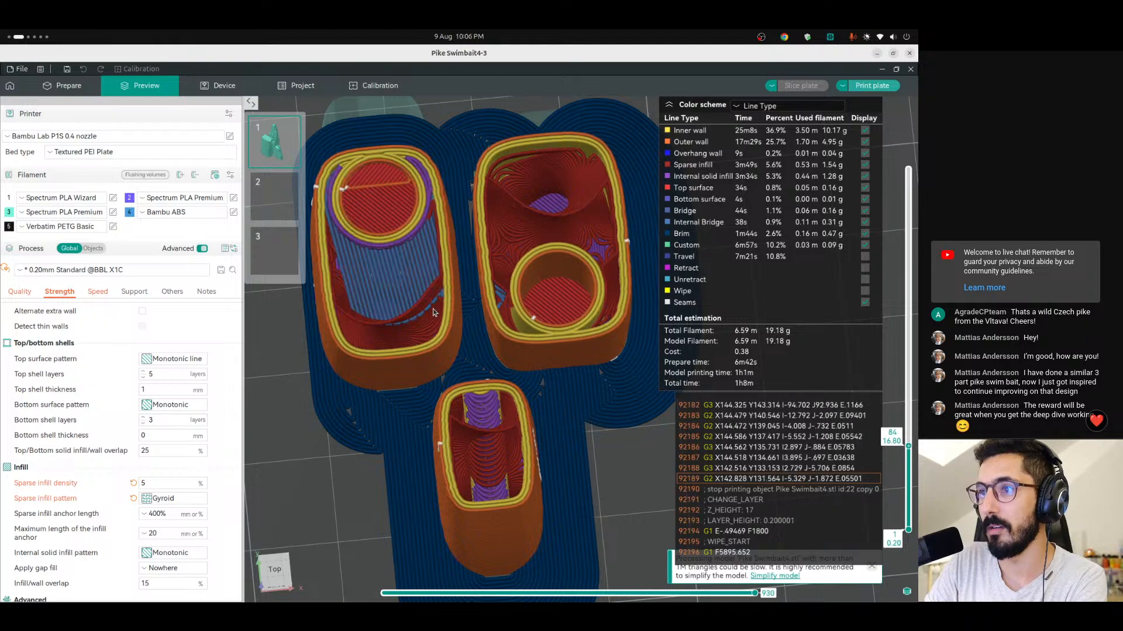
key("Up")
key("Up")
key("Up")
key("Up")
key("Up")
key("Up")
key("Up")
key("Up")
key("Up")
key("Up")
key("Up")
key("Up")
key("Up")
key("Up")
key("Up")
key("Up")
key("Up")
key("Up")
key("Up")
key("Up")
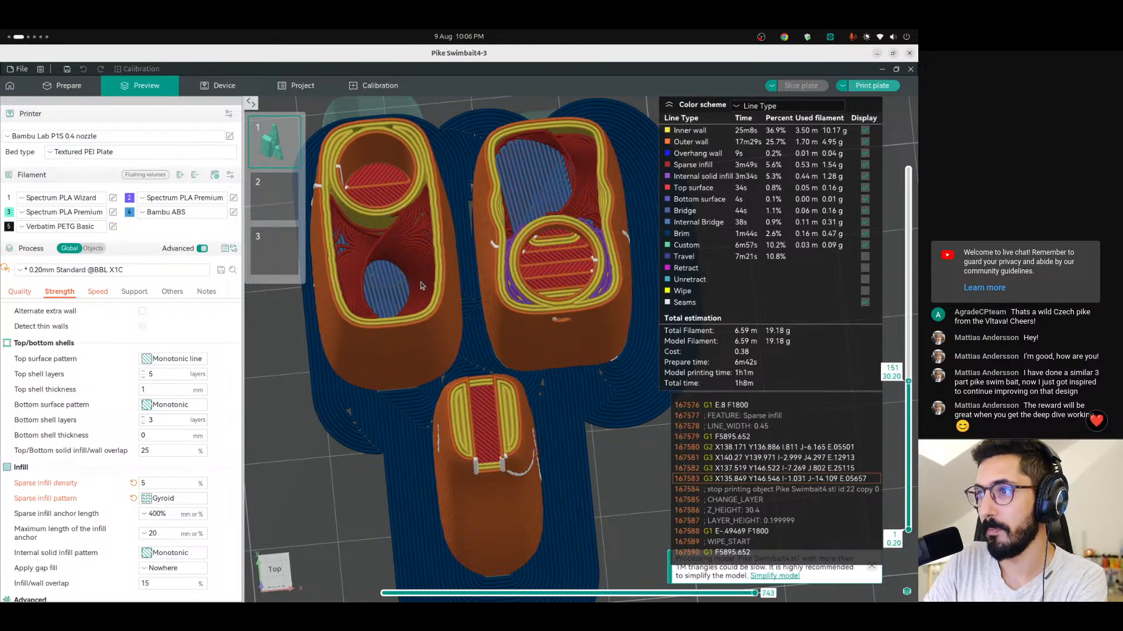
key("Up")
key("Up")
key("Up")
key("Up")
key("Up")
key("Up")
key("Up")
key("Up")
key("Up")
key("Up")
key("Up")
key("Up")
key("Up")
key("Up")
key("Up")
key("Up")
key("Up")
key("Up")
key("Up")
key("Up")
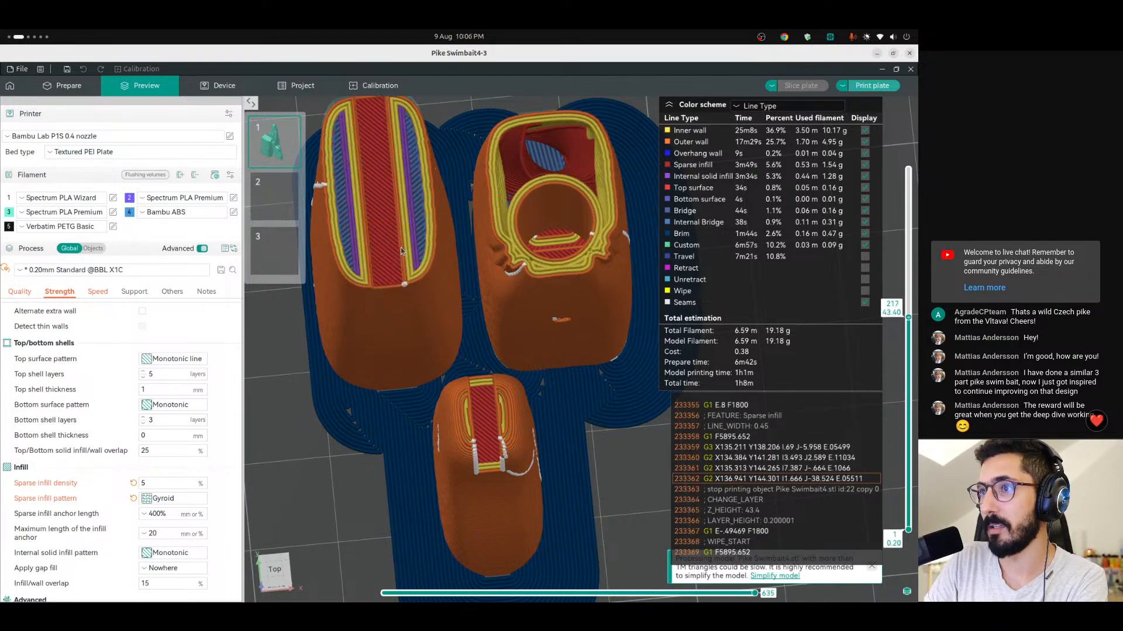
key("Up")
key("Up")
key("Up")
key("Up")
key("Up")
key("Up")
key("Up")
key("Up")
key("Up")
key("Up")
key("Up")
key("Up")
key("Up")
key("Up")
key("Up")
key("Up")
key("Up")
key("Up")
key("Up")
key("Up")
left_click_drag(908, 281, 908, 421)
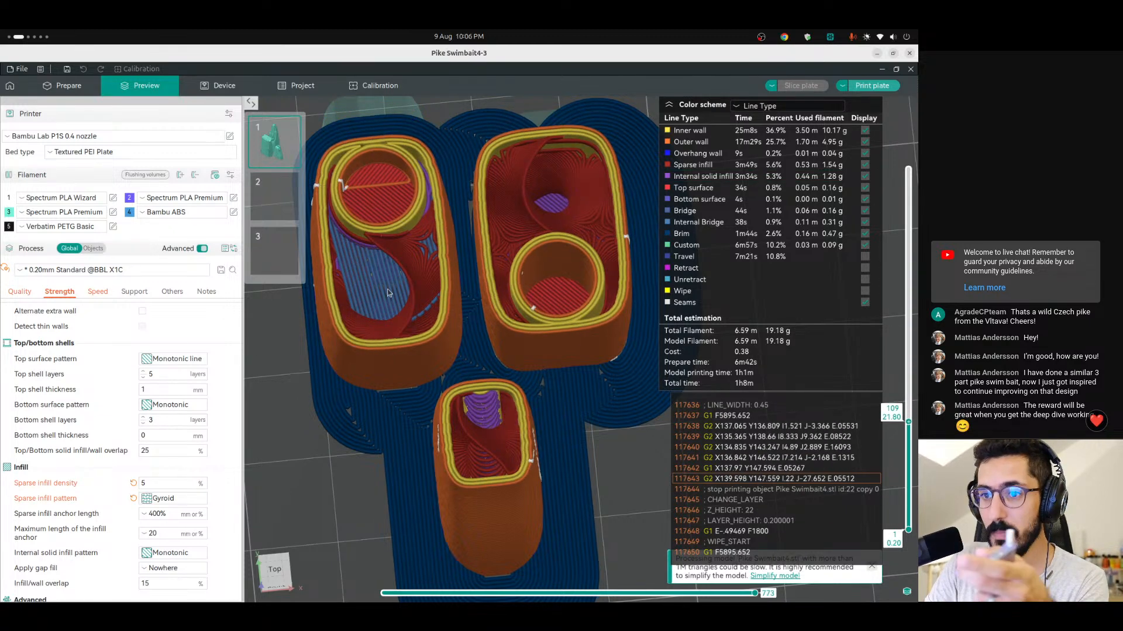
Change the sparse infill pattern to Grid at 5% density and reslice the plate.
left_click(153, 501)
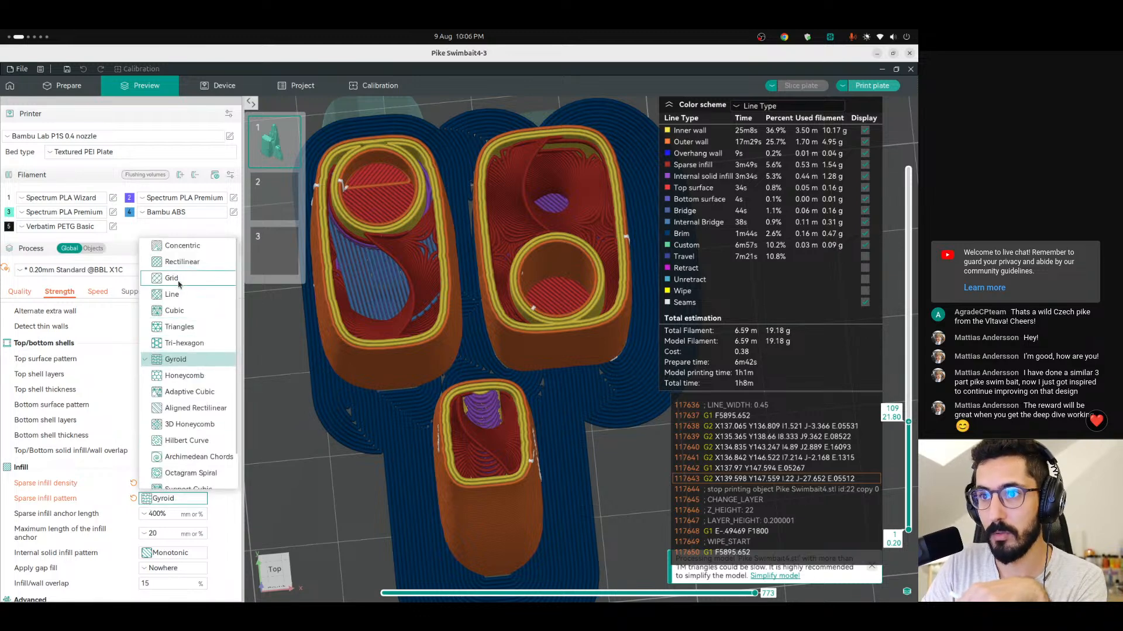
left_click(172, 278)
double_click(148, 483)
type("5")
left_click(801, 86)
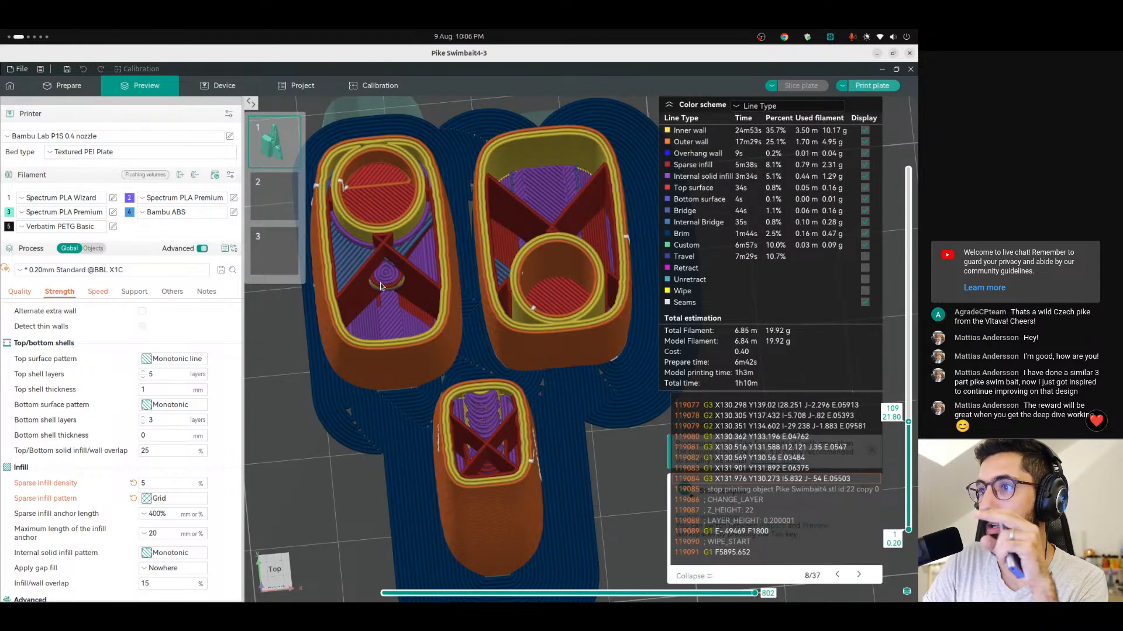
View the sections from directly above and step the preview up to layer 221, examining the grid infill around the chambers.
key("1")
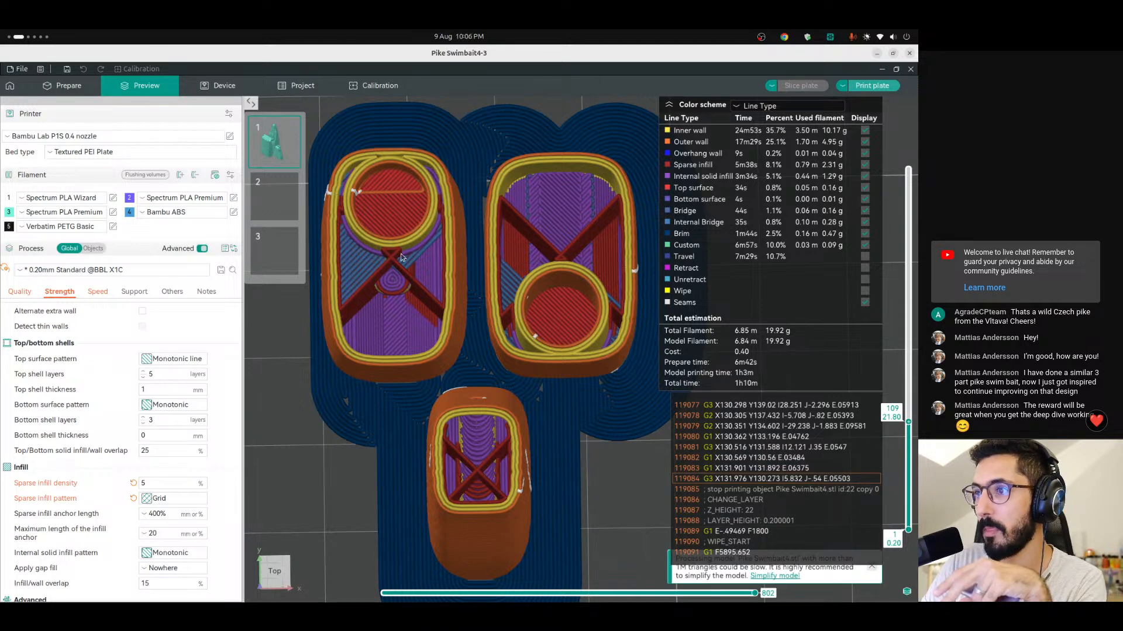
key("Up")
key("Up")
key("Up")
key("Up")
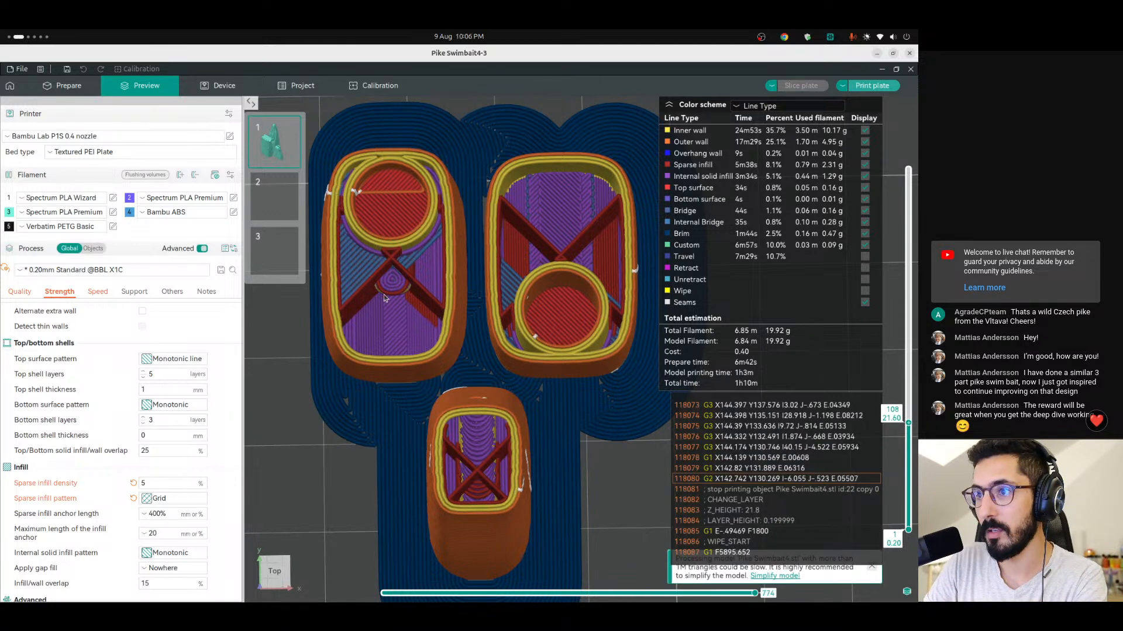
key("Up")
key("Up")
key("Up")
key("Up")
key("Up")
key("Up")
key("Up")
key("Up")
key("Up")
key("Up")
key("Up")
key("Up")
key("Up")
key("Up")
key("Up")
key("Up")
key("Up")
key("Up")
key("Up")
key("Up")
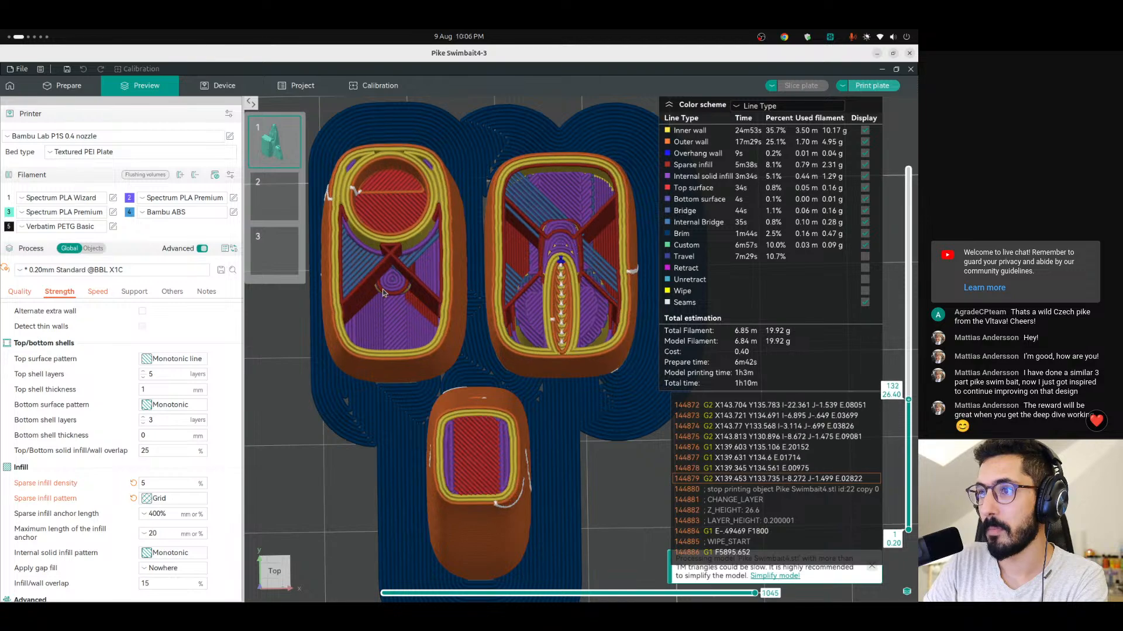
key("Up")
key("Up")
key("Up")
key("Up")
key("Up")
key("Up")
key("Up")
key("Up")
key("Up")
key("Up")
key("Up")
key("Up")
key("Up")
key("Up")
key("Up")
key("Up")
key("Up")
key("Up")
key("Up")
key("Up")
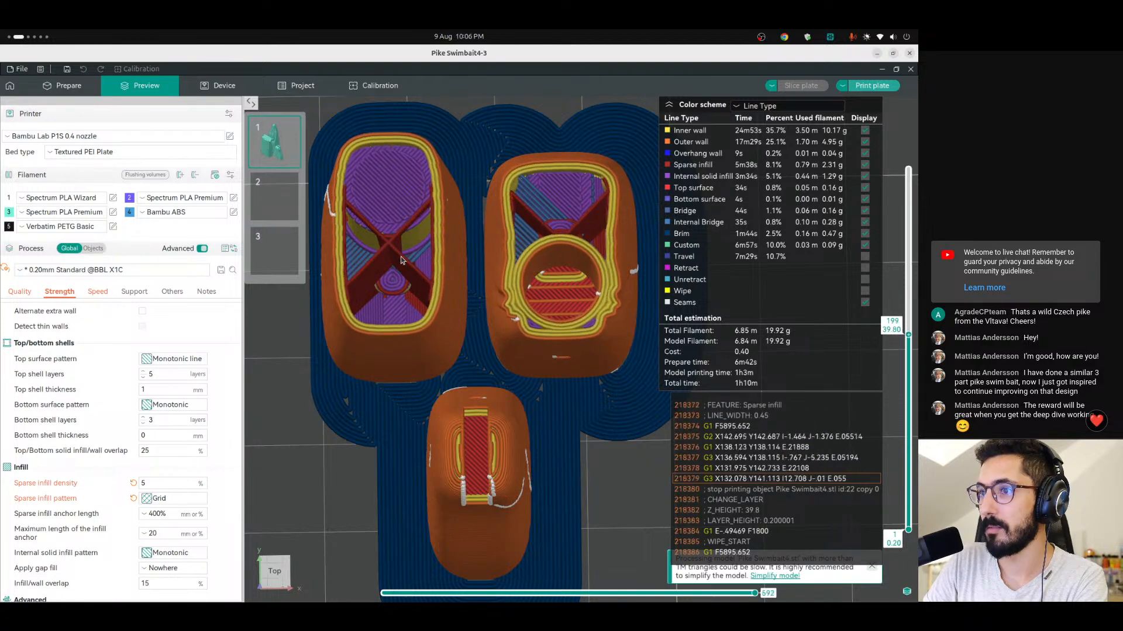
key("Up")
key("Up")
key("Up")
key("Up")
key("Up")
key("Up")
key("Up")
key("Up")
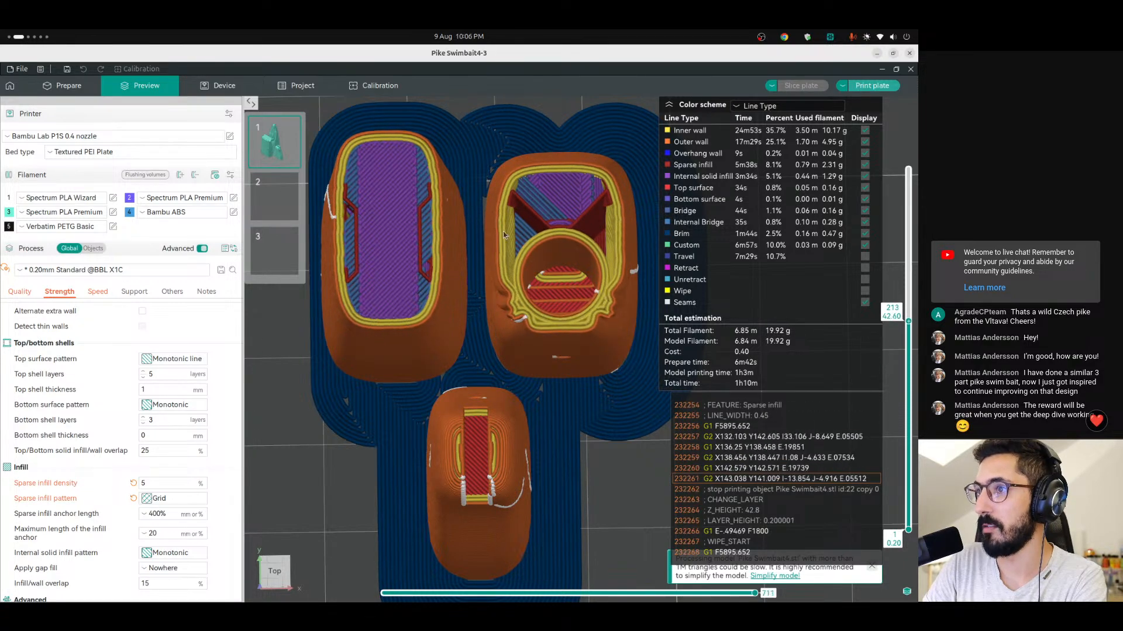
key("Up")
key("Up")
key("Up")
key("Up")
key("Up")
key("Up")
key("Up")
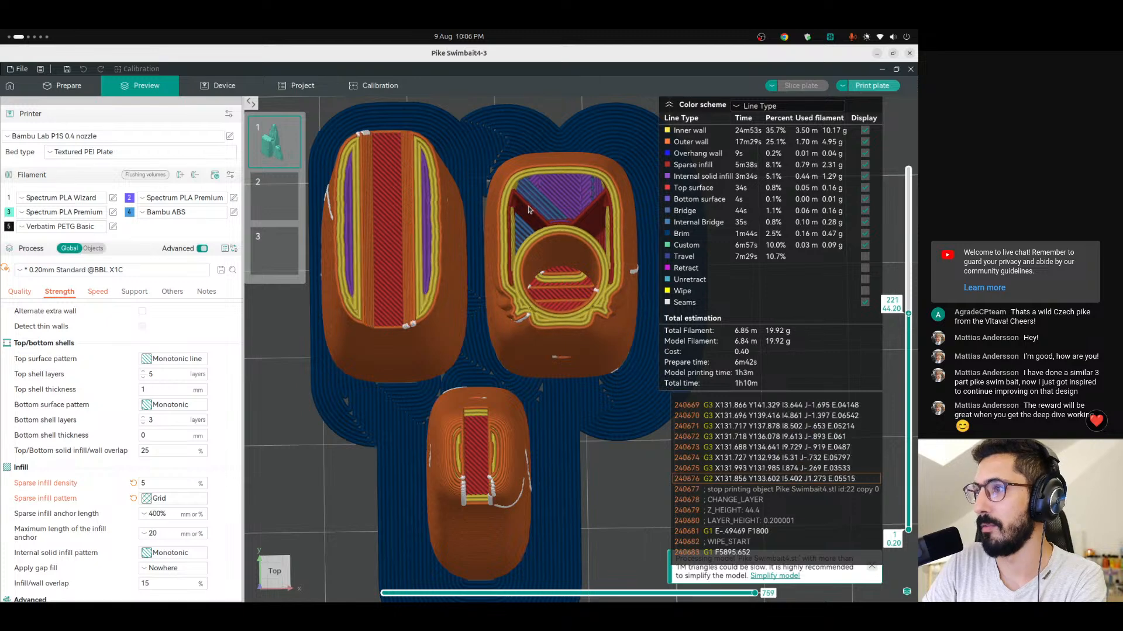
Set the sparse infill density to 20%.
left_click_drag(150, 484, 133, 482)
type("1")
key("BackSpace")
type("20")
key("Return")
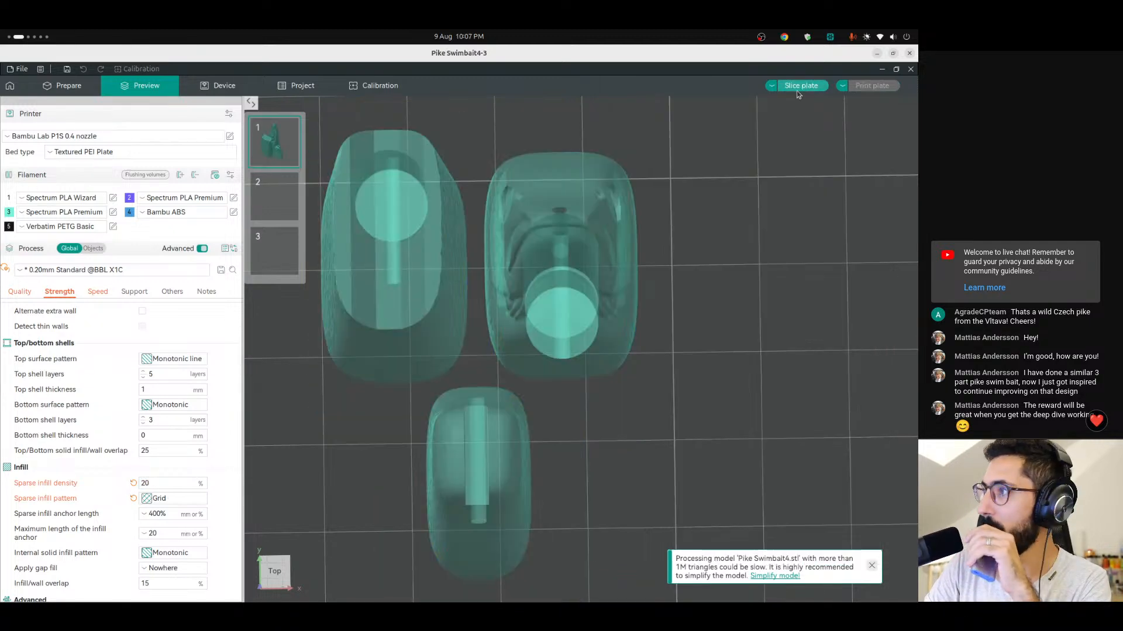
Reslice the plate, check the grid infill at layer 191, and restore the preview to the full height at layer 370.
left_click(800, 86)
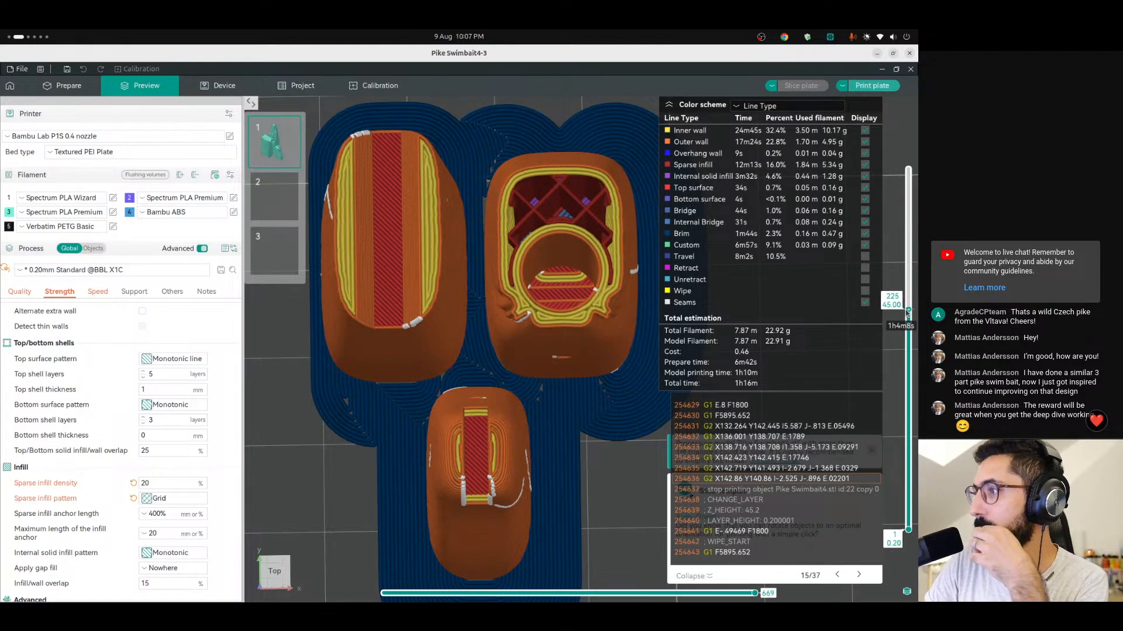
left_click_drag(908, 330, 908, 343)
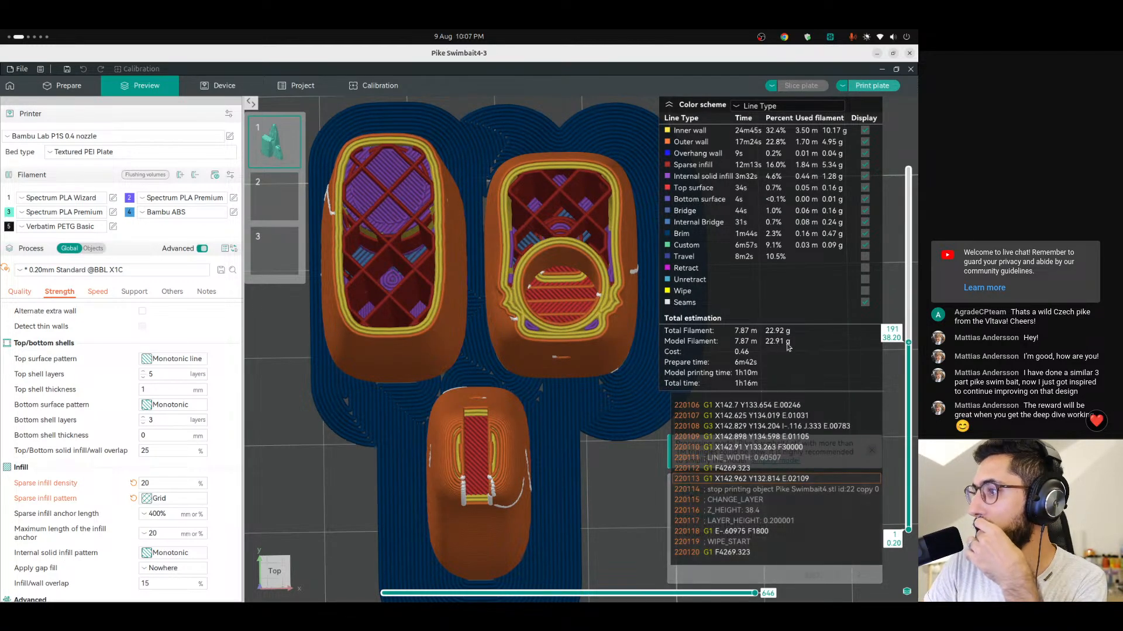
left_click_drag(908, 344, 915, 100)
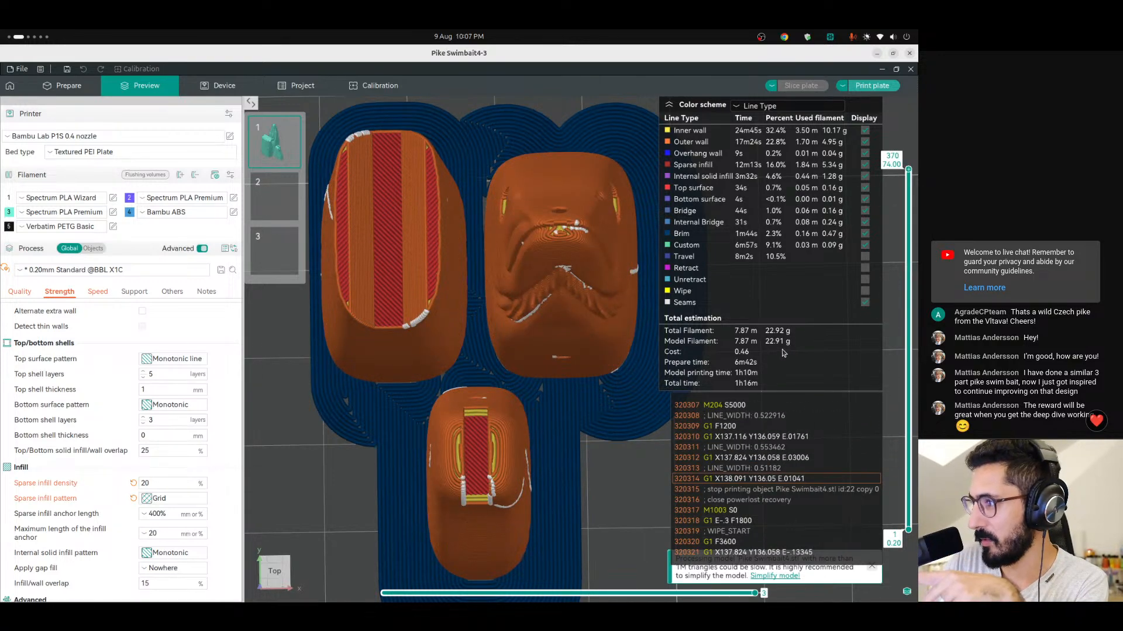
Switch to the Artlist page in the browser and skip to the next music track.
left_click_drag(908, 169, 877, 165)
key("ctrl+alt+Right")
key("ctrl+alt+Left")
scroll(304, 421, "down", 5)
left_click(225, 583)
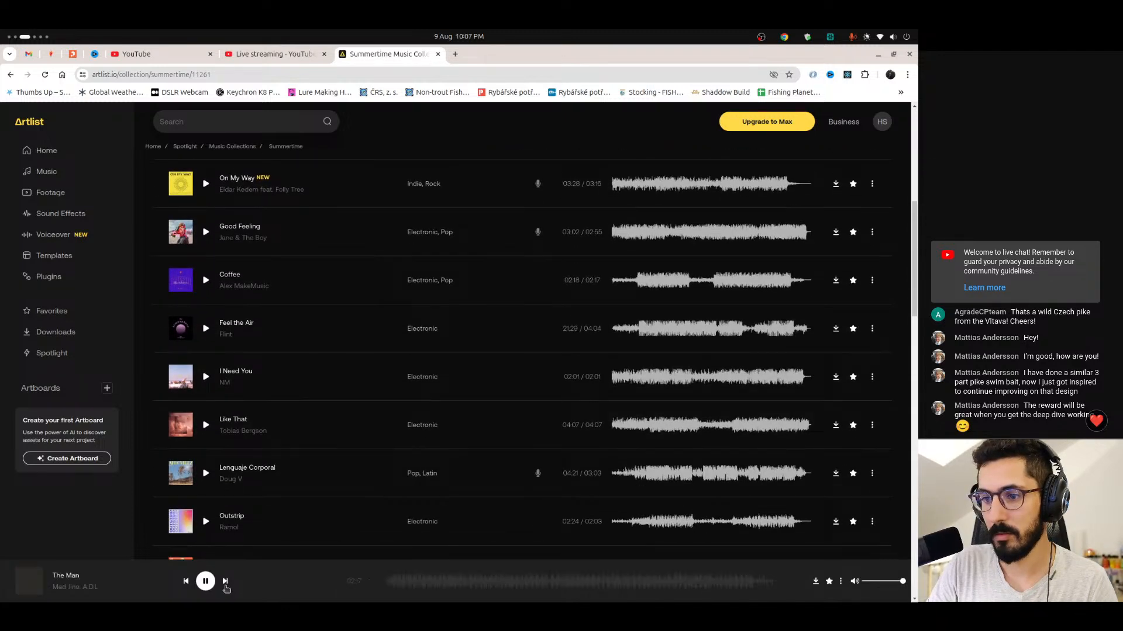
Switch to Blender and examine the divided pike lure from the side, including its joints, wire channels and weight chambers.
key("ctrl+alt+Right")
key("ctrl+alt+Right")
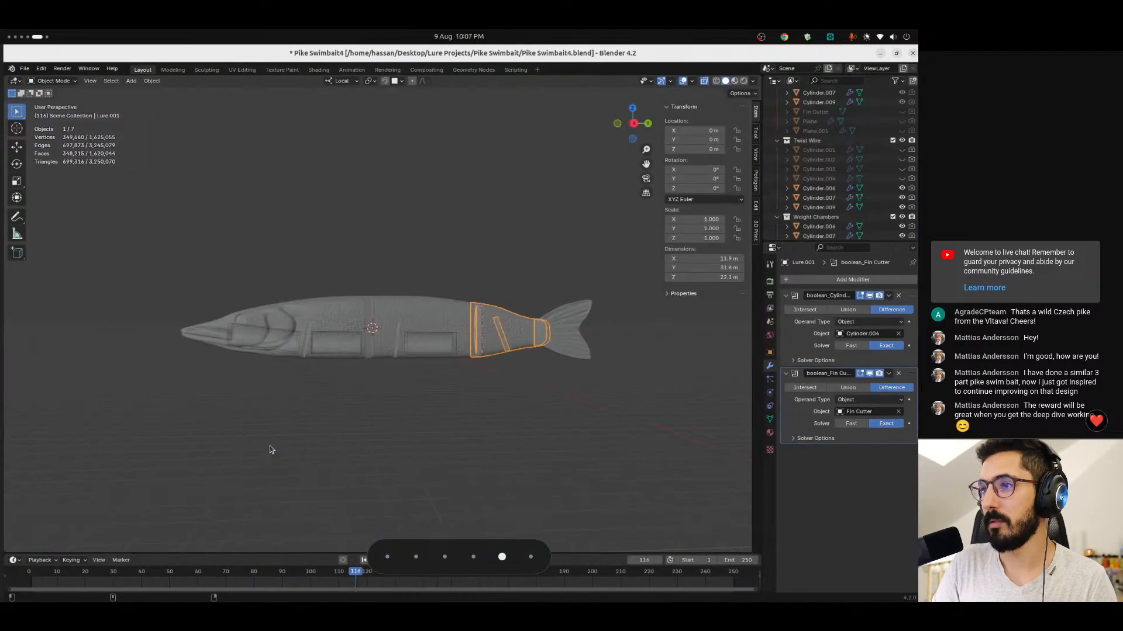
left_click(631, 124)
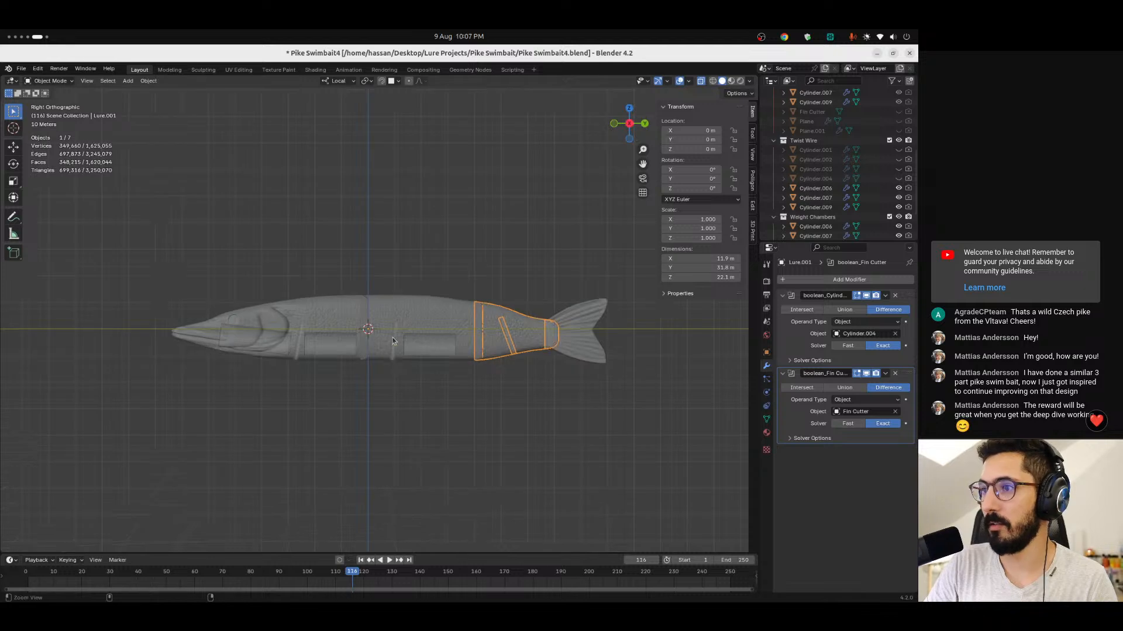
scroll(369, 266, "up", 6)
scroll(456, 462, "down", 1)
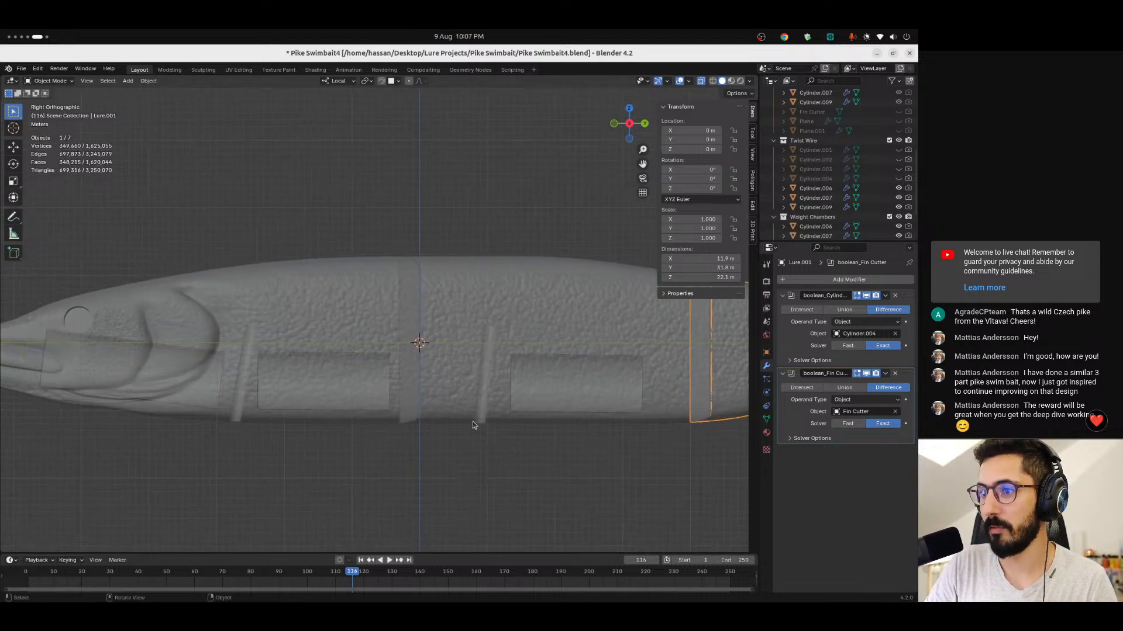
scroll(459, 445, "down", 2)
mouse_move(459, 440)
middle_mouse_down("shift")
mouse_move(358, 451)
mouse_move(447, 455)
middle_mouse_up("shift")
left_click(554, 465)
middle_click_drag(555, 462, 563, 482, "ctrl")
left_click_drag(563, 483, 566, 506, "ctrl+alt")
mouse_move(629, 442)
left_mouse_down("alt+shift")
mouse_move(570, 442)
mouse_move(620, 439)
left_mouse_up("alt+shift")
left_click_drag(548, 420, 545, 373, "ctrl+alt")
left_click_drag(553, 444, 462, 462, "ctrl+alt")
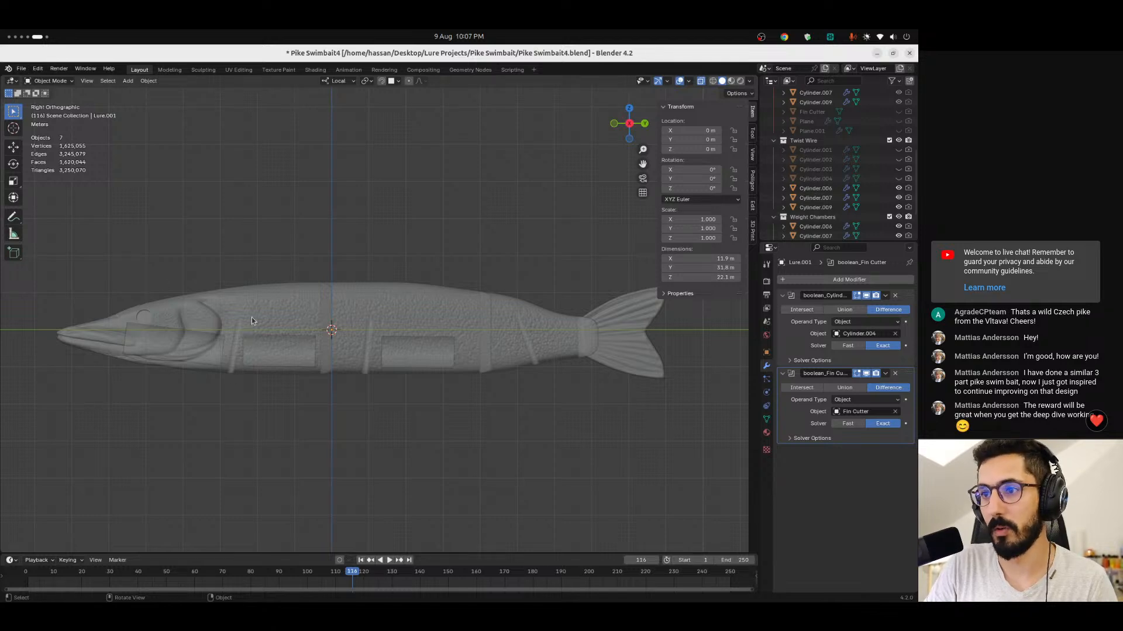
Reopen the recent file Pike Swimbait4.blend, discarding the unsaved changes.
left_click(21, 69)
mouse_move(59, 101)
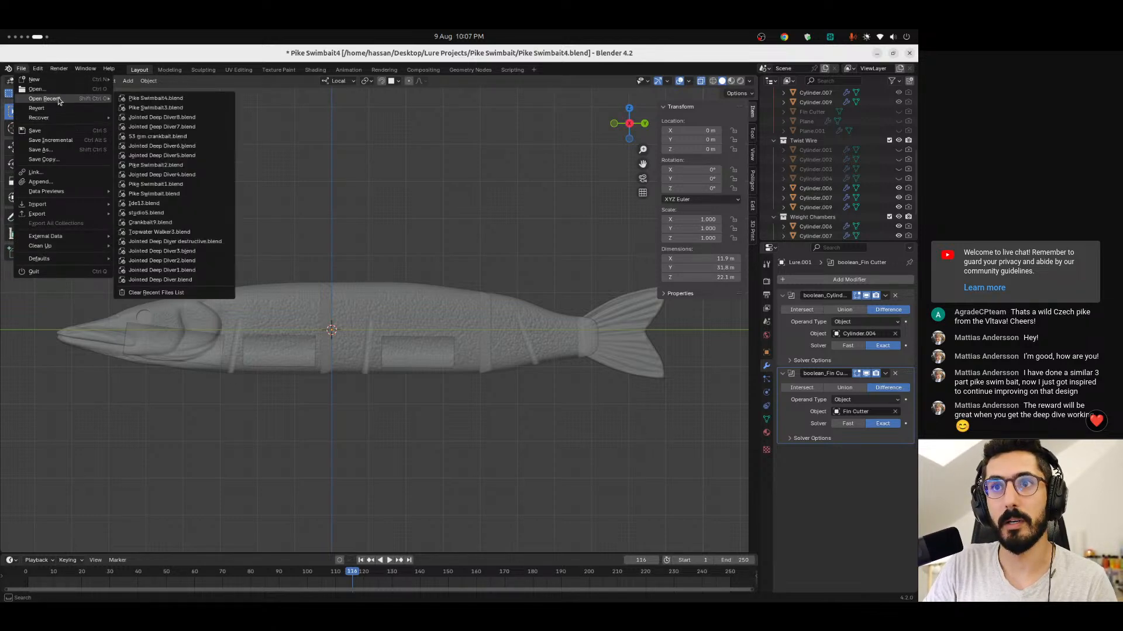
left_click(157, 99)
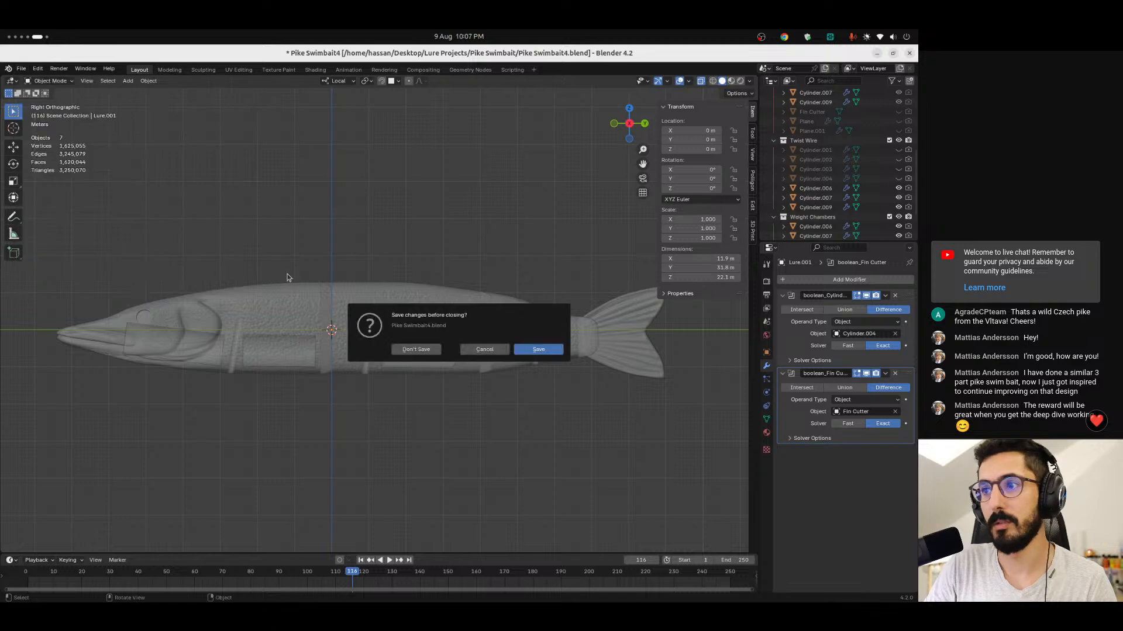
left_click(413, 351)
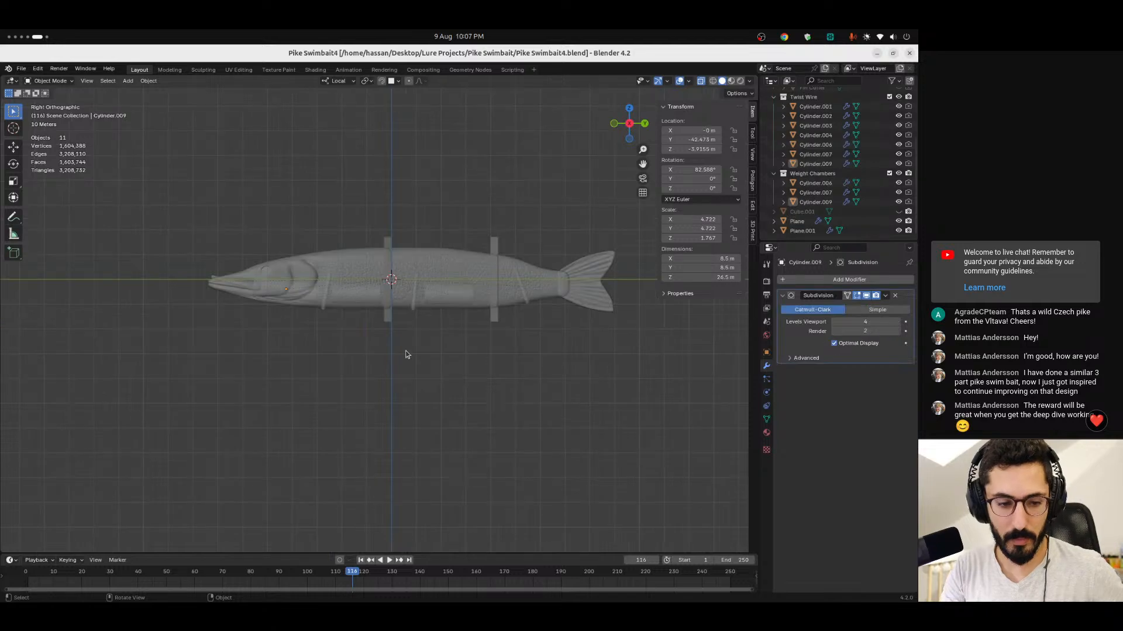
middle_click_drag(403, 337, 372, 229, "ctrl")
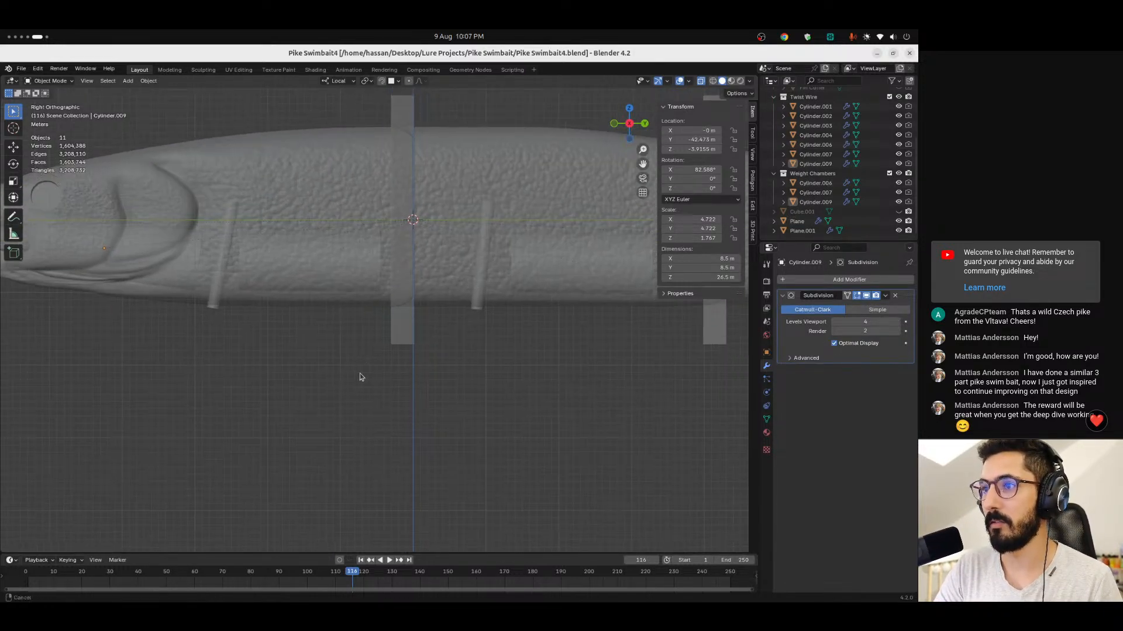
middle_click_drag(362, 348, 355, 436, "shift")
left_click(402, 202)
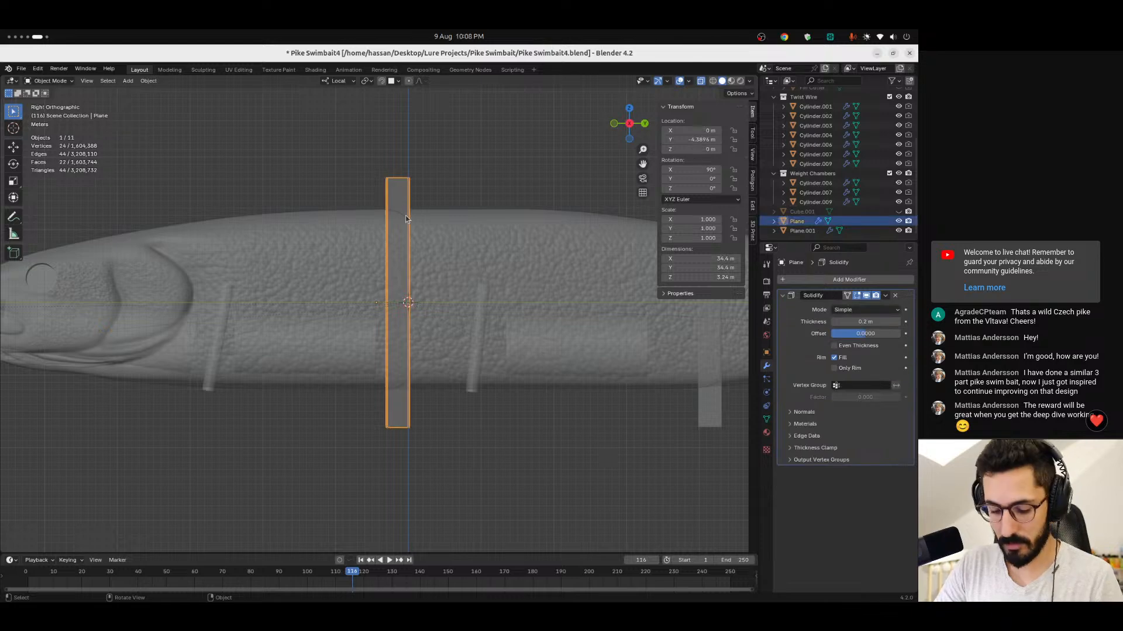
key("h")
middle_click_drag(509, 173, 310, 201, "shift")
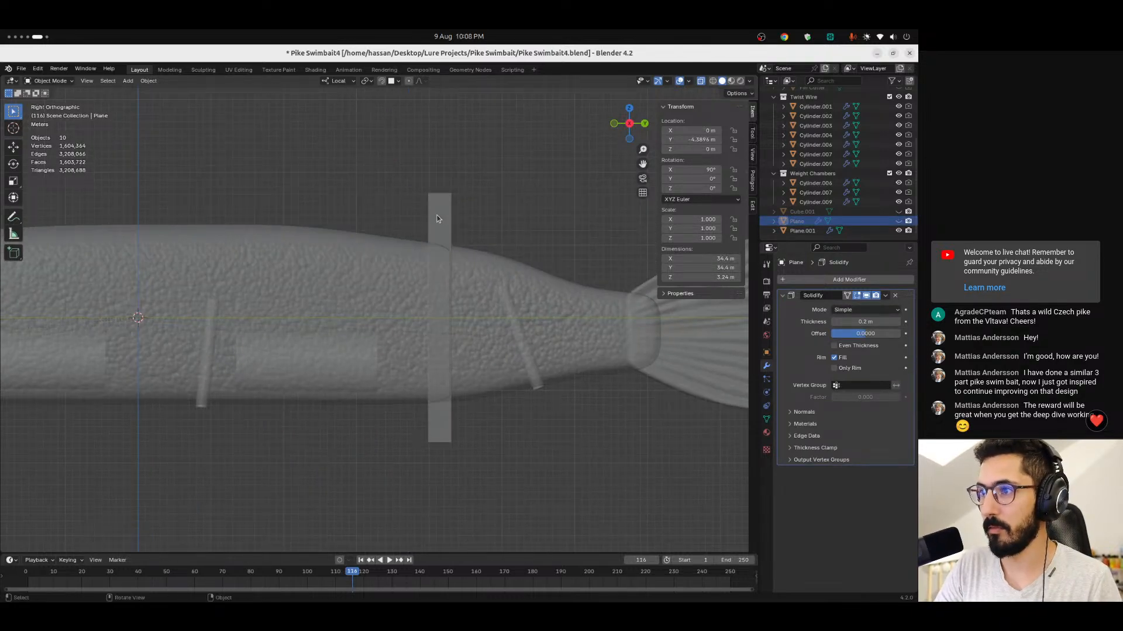
key("alt+h")
middle_click_drag(192, 262, 368, 187, "shift")
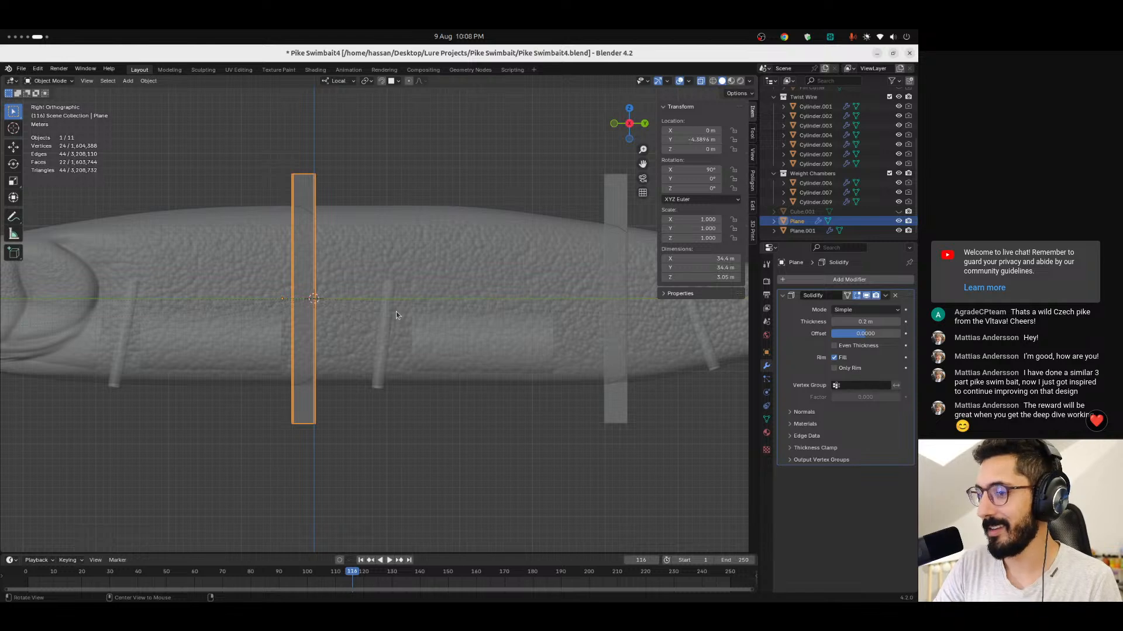
Subtract the middle and rear cutting planes from the lure body with Boolean Difference.
left_click(366, 253, "shift")
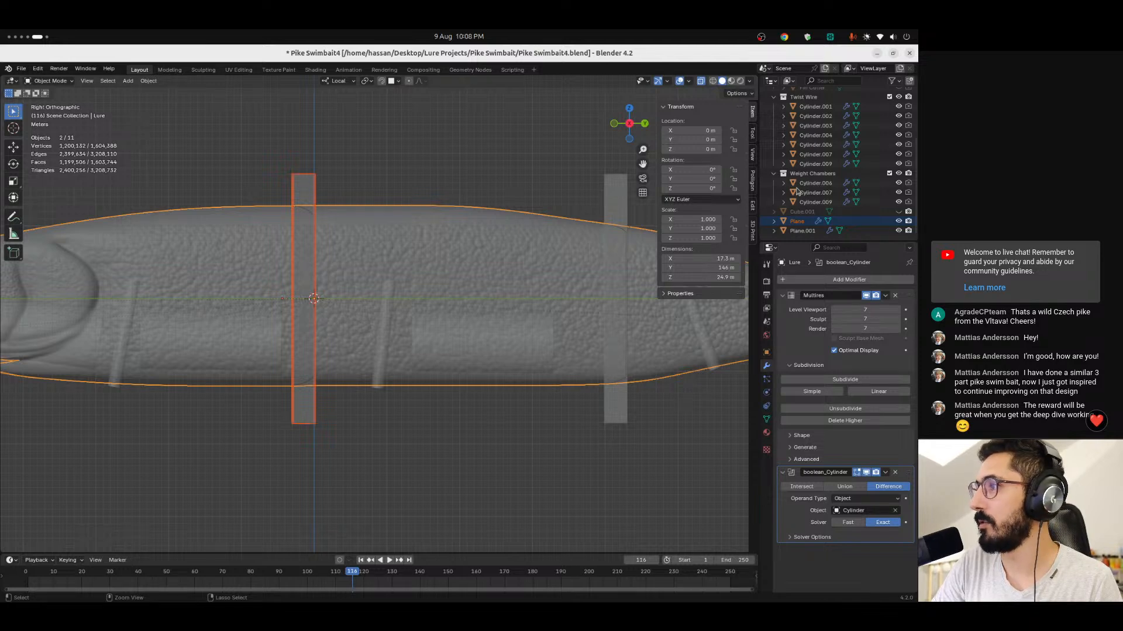
key("ctrl+minus")
left_click(497, 184)
left_click(612, 195)
left_click(493, 274, "shift")
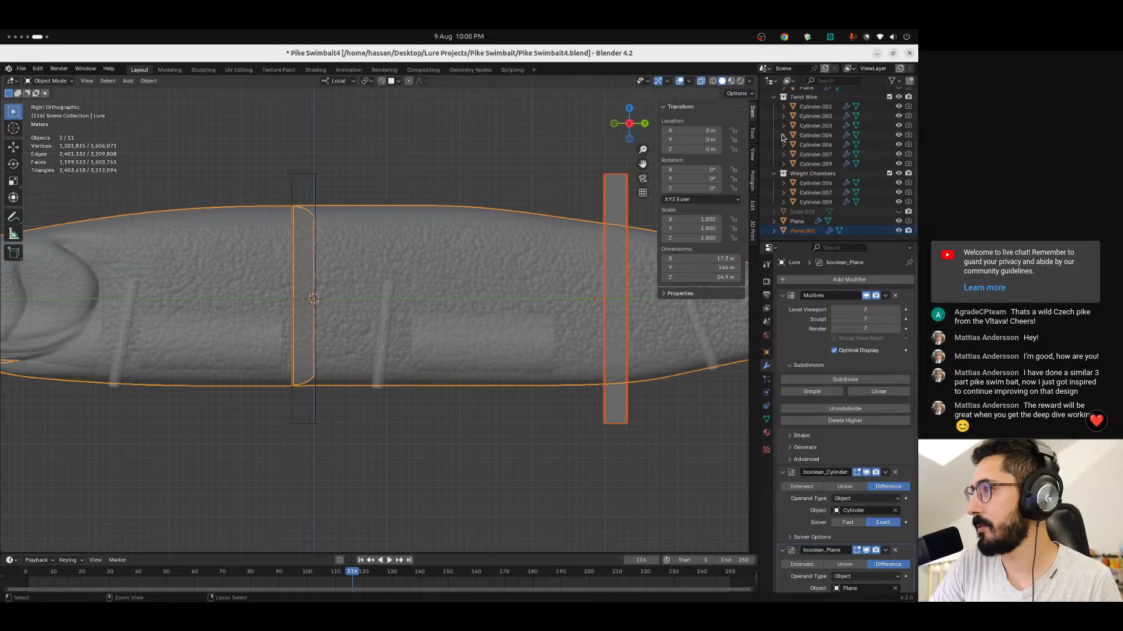
Hide the rear and middle cutting planes in the viewport.
left_click(603, 180)
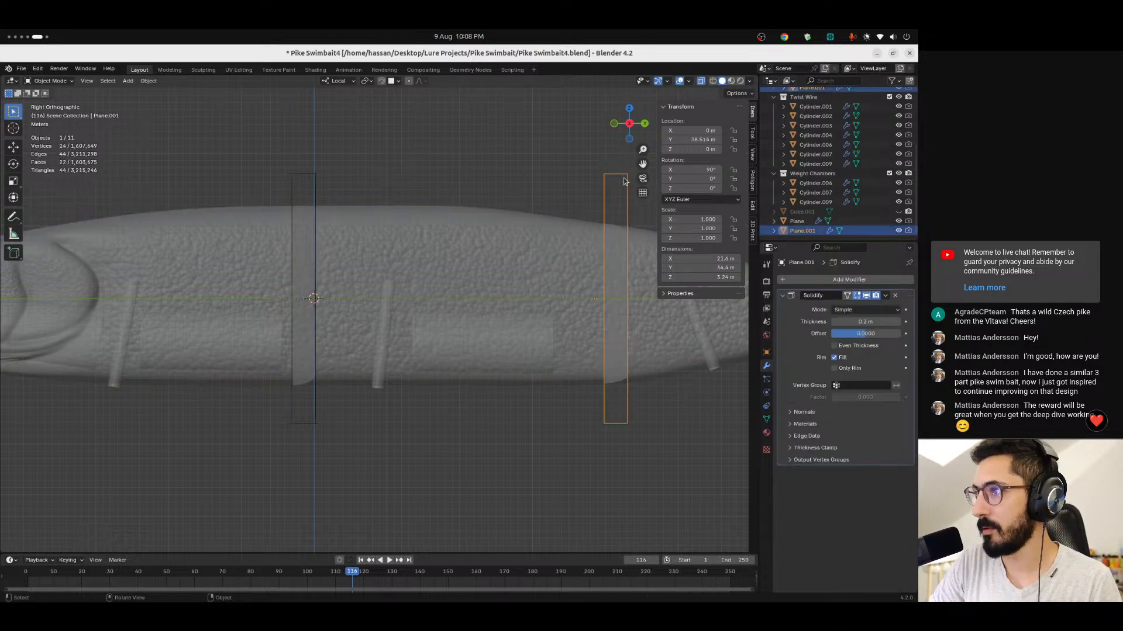
key("h")
left_click(302, 175)
key("h")
Duplicate the twist-wire cylinder behind the middle joint and place the copy in the upper body ahead of the joint.
mouse_move(311, 213)
middle_mouse_down("ctrl")
mouse_move(302, 233)
mouse_move(310, 212)
middle_mouse_up("ctrl")
scroll(310, 212, "down", 3)
scroll(310, 212, "up", 3)
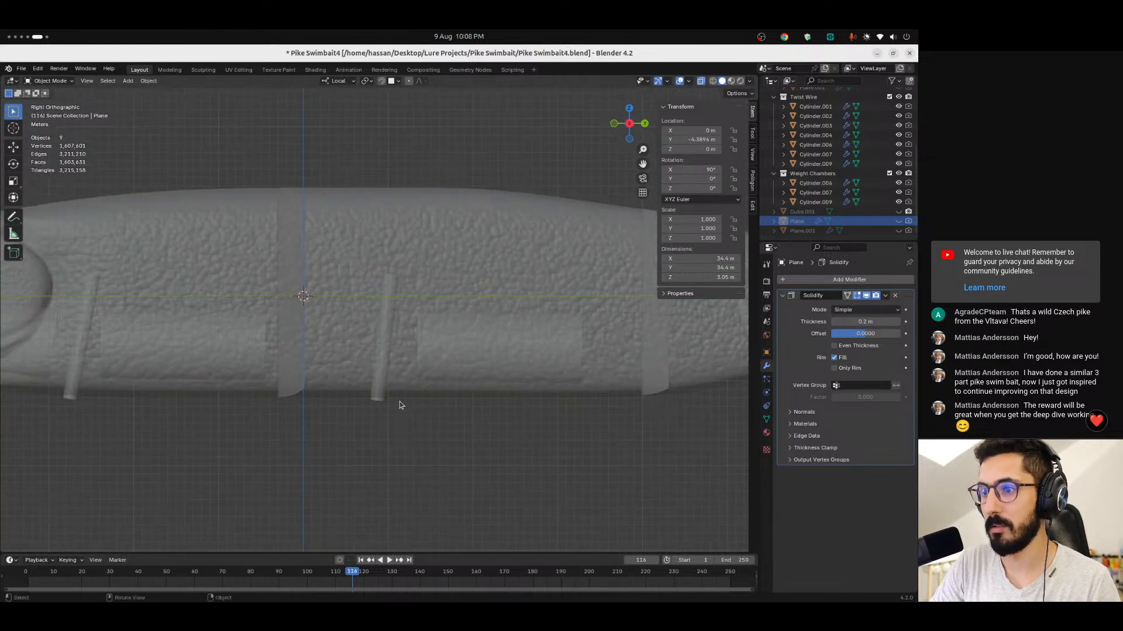
left_click(379, 400)
key("shift+d")
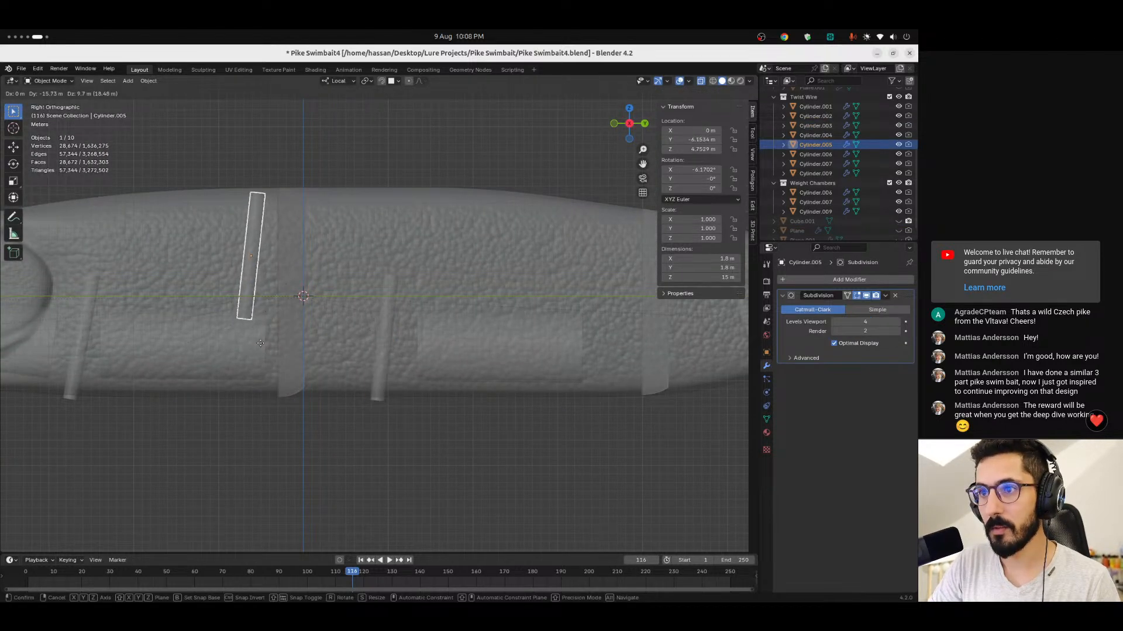
left_click(262, 345)
Rotate the duplicated cylinder to lie lengthwise along the lure, with its X rotation set to 90°.
key("r")
left_click(351, 237)
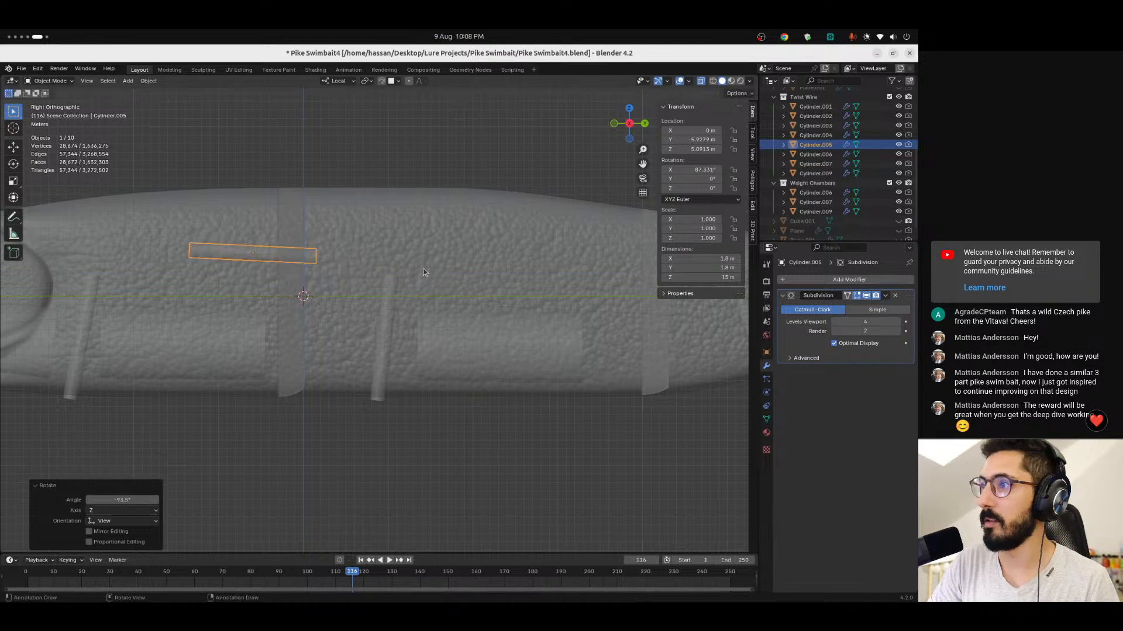
left_click_drag(704, 170, 708, 169)
left_click(704, 169)
type("90")
key("Return")
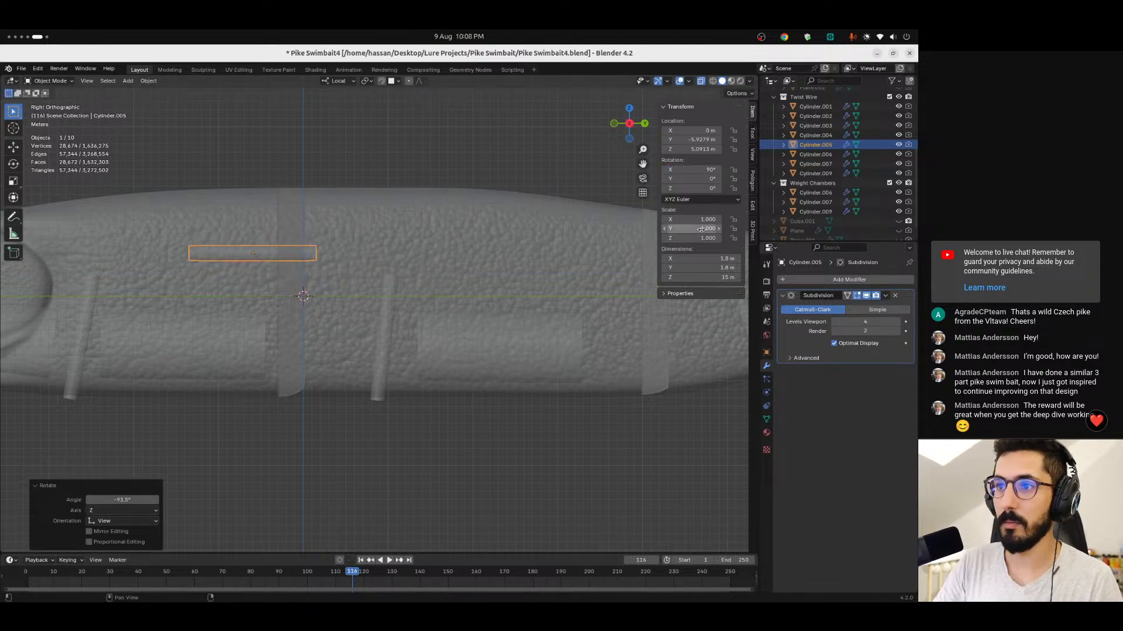
Move the horizontal cylinder to about Y -10.47 m, Z 9.47 m, near the lure's back with its end at the middle joint.
scroll(379, 312, "up", 2)
middle_click_drag(270, 223, 369, 302, "shift")
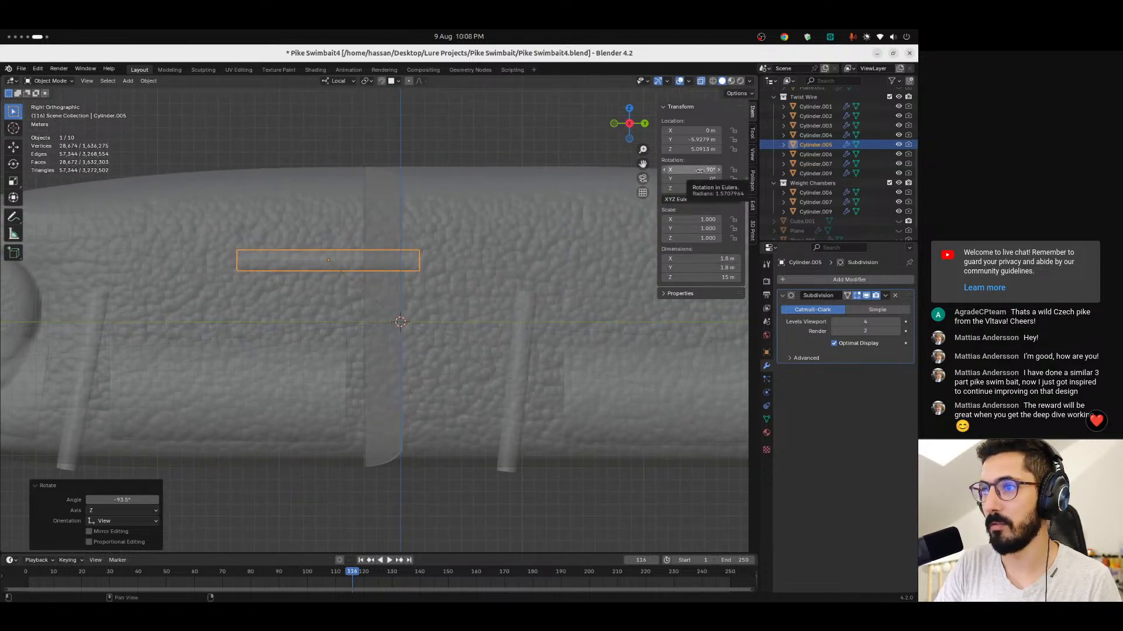
middle_click_drag(325, 243, 406, 286, "shift")
scroll(446, 284, "up", 2)
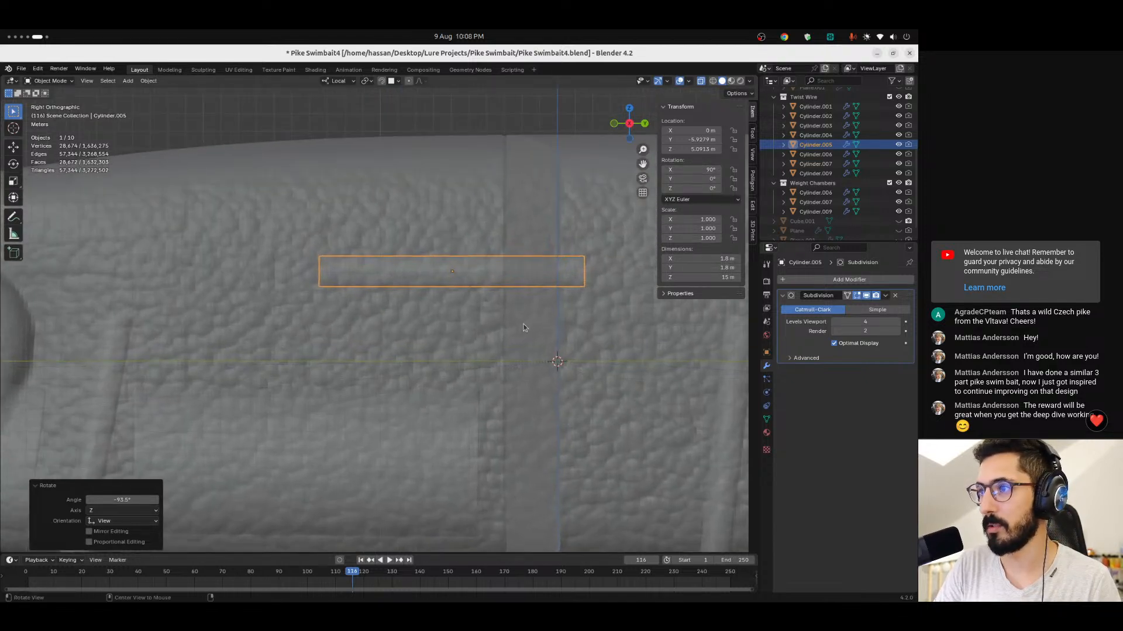
key("g")
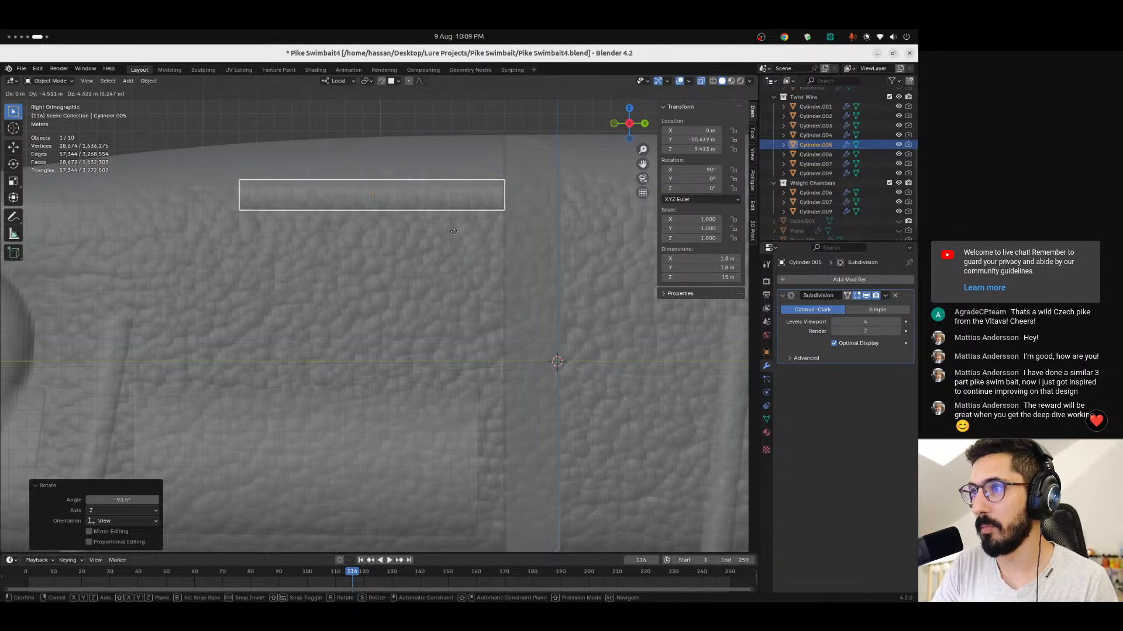
left_click(454, 230)
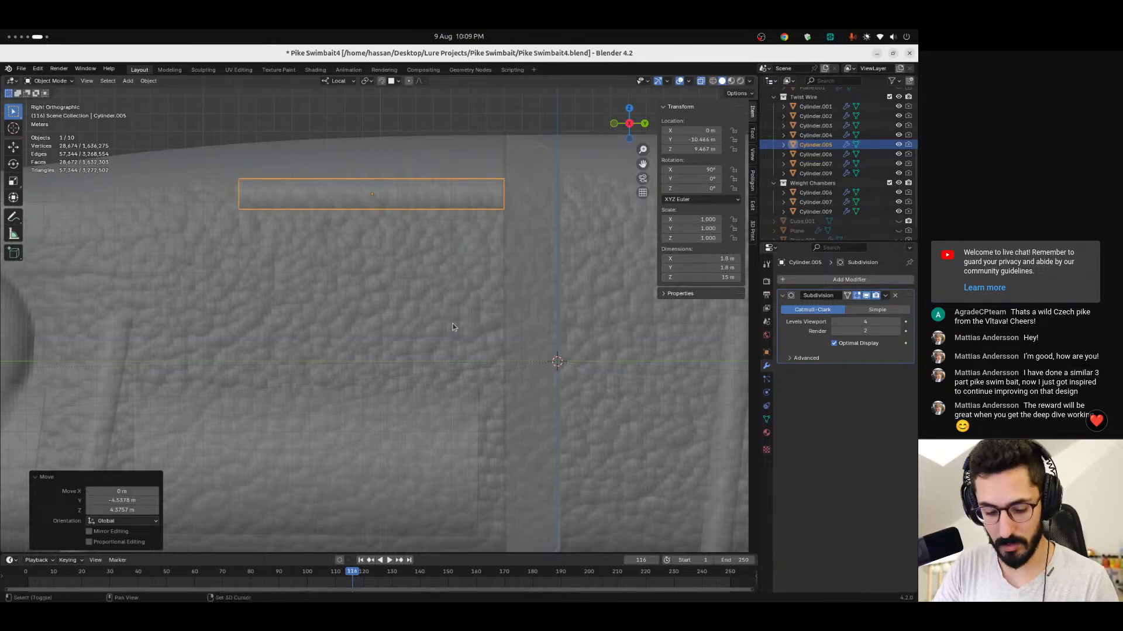
Duplicate the horizontal cylinder and move the copy straight down about 6.3 m along its local Y axis.
key("shift+d")
key("z")
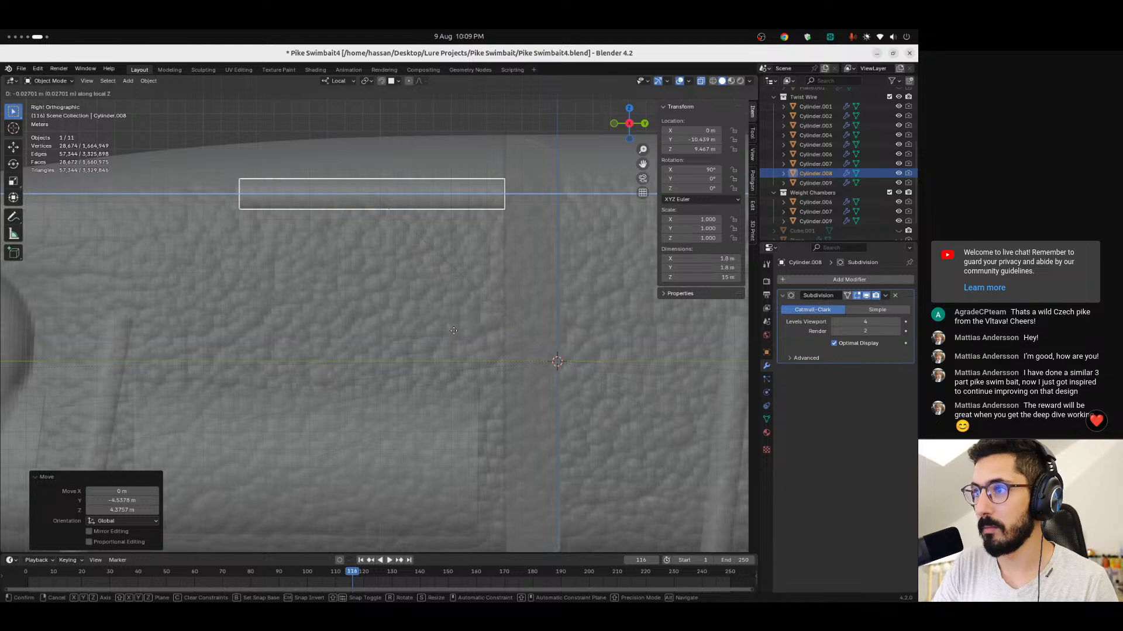
key("z")
key("y")
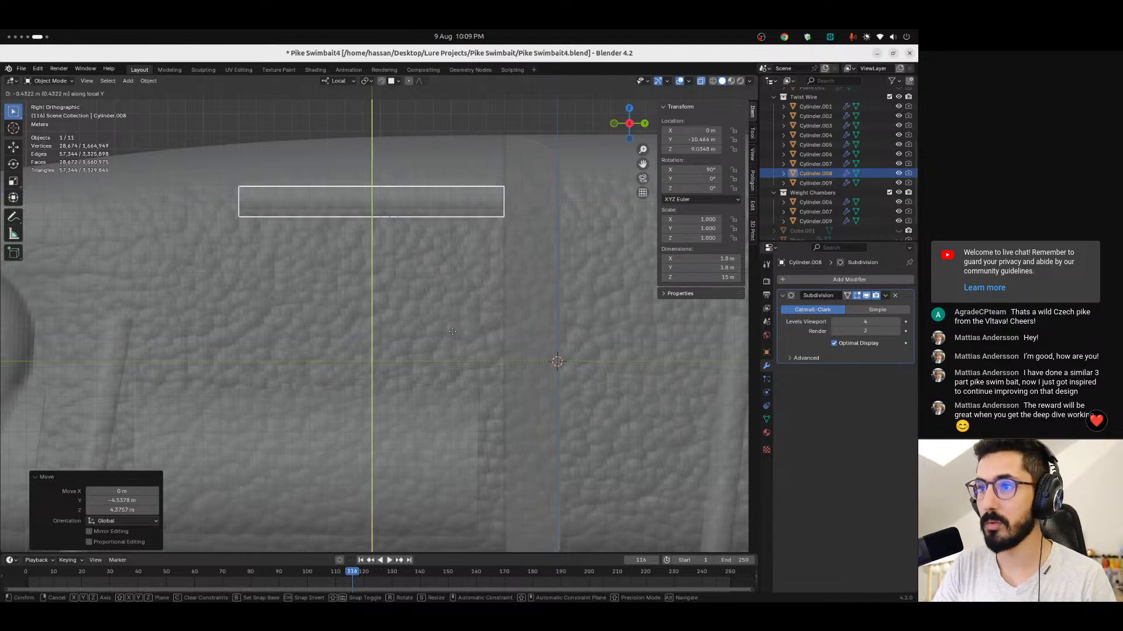
left_click(434, 435)
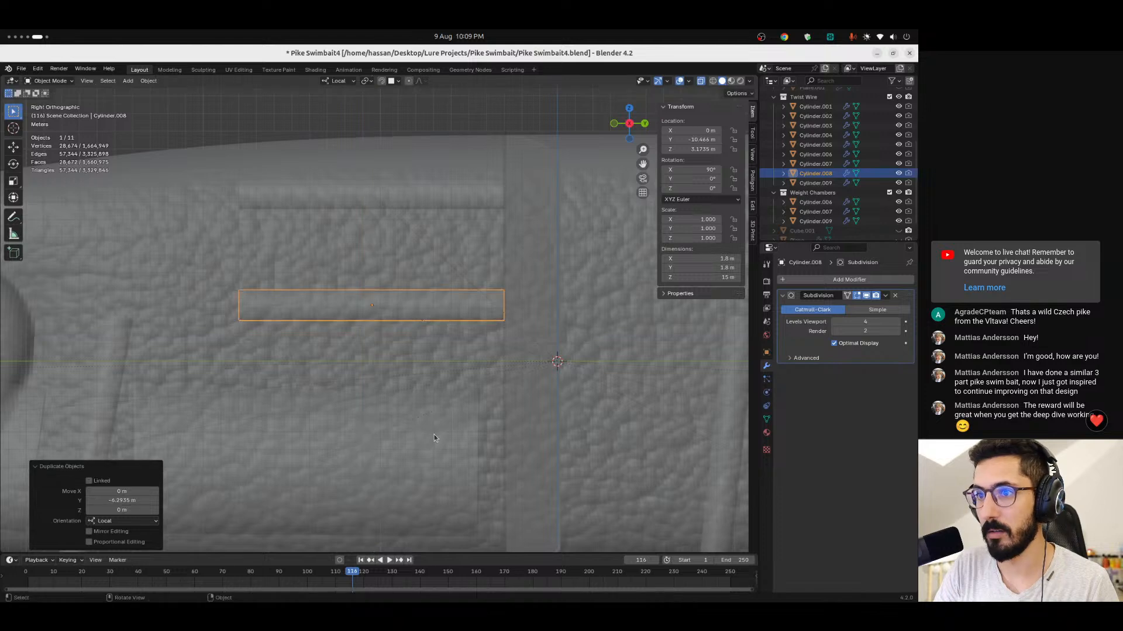
Move the lower horizontal cylinder down about another 3.2 m along its local Y axis, onto the lure's centreline.
scroll(409, 324, "down", 3)
scroll(407, 283, "up", 2)
key("g")
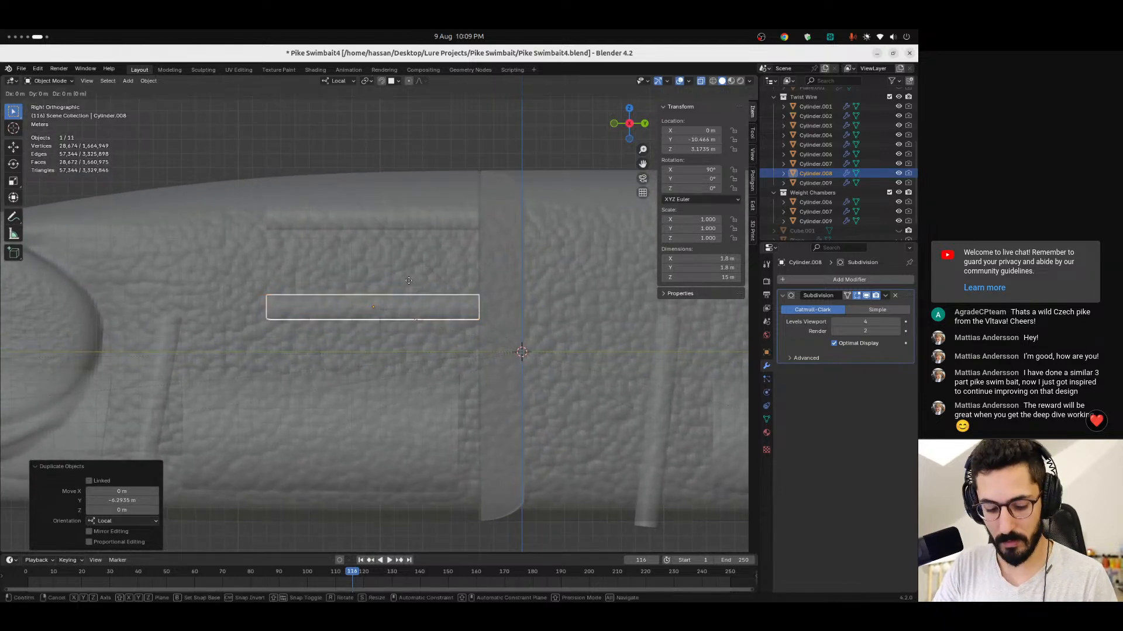
key("y")
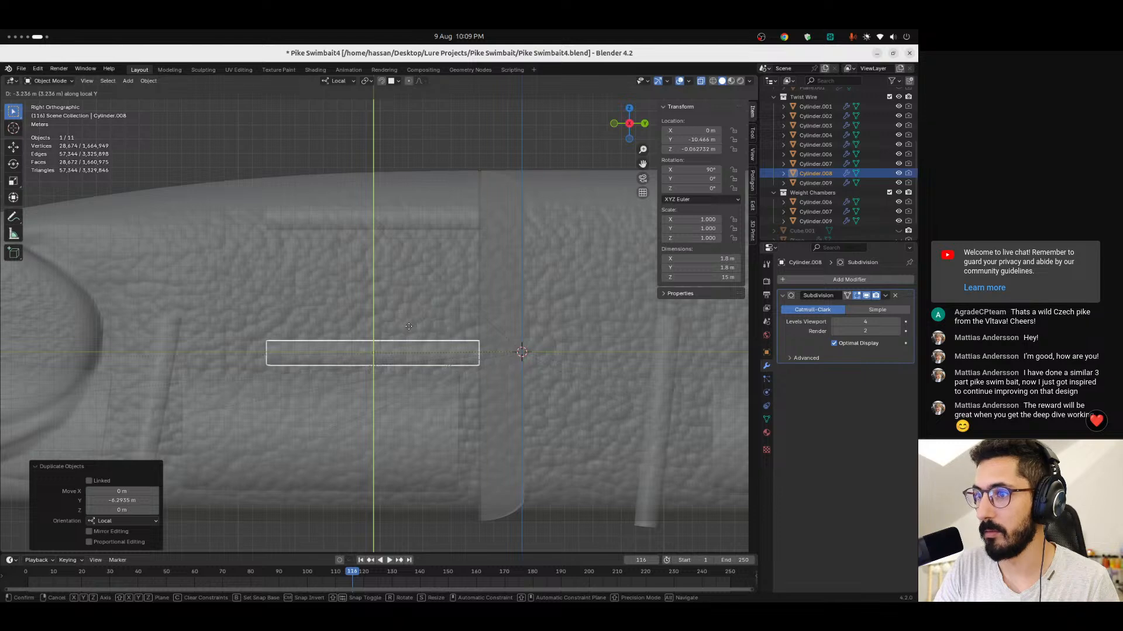
left_click(408, 327)
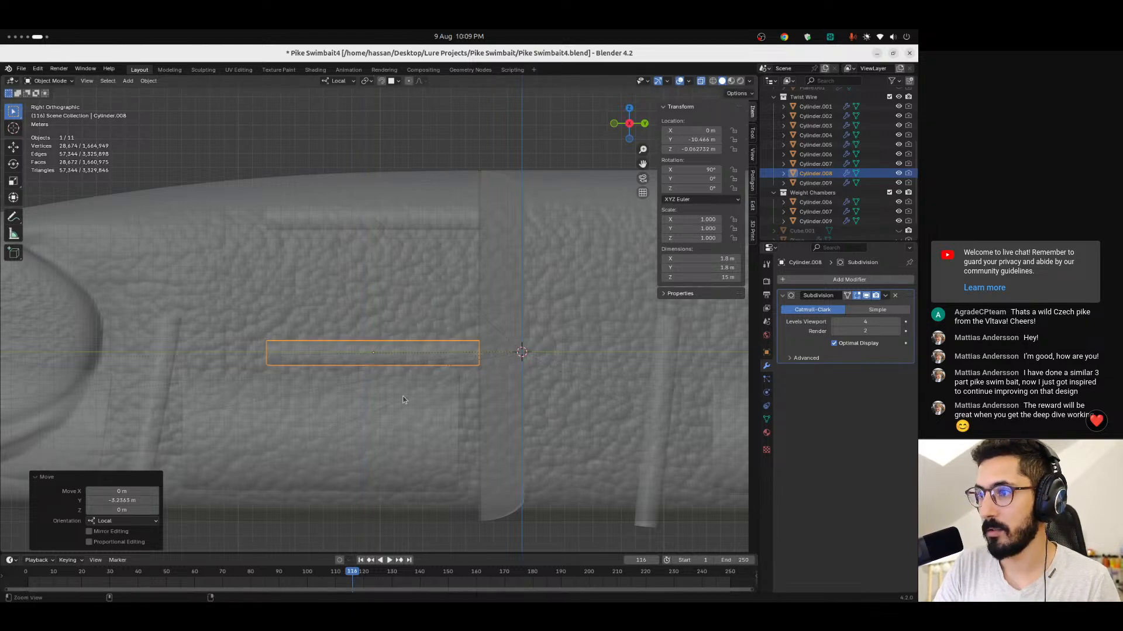
Examine the placement of the two horizontal cylinders against the middle joint from the side and at an angle.
scroll(403, 403, "down", 4)
scroll(377, 344, "up", 4)
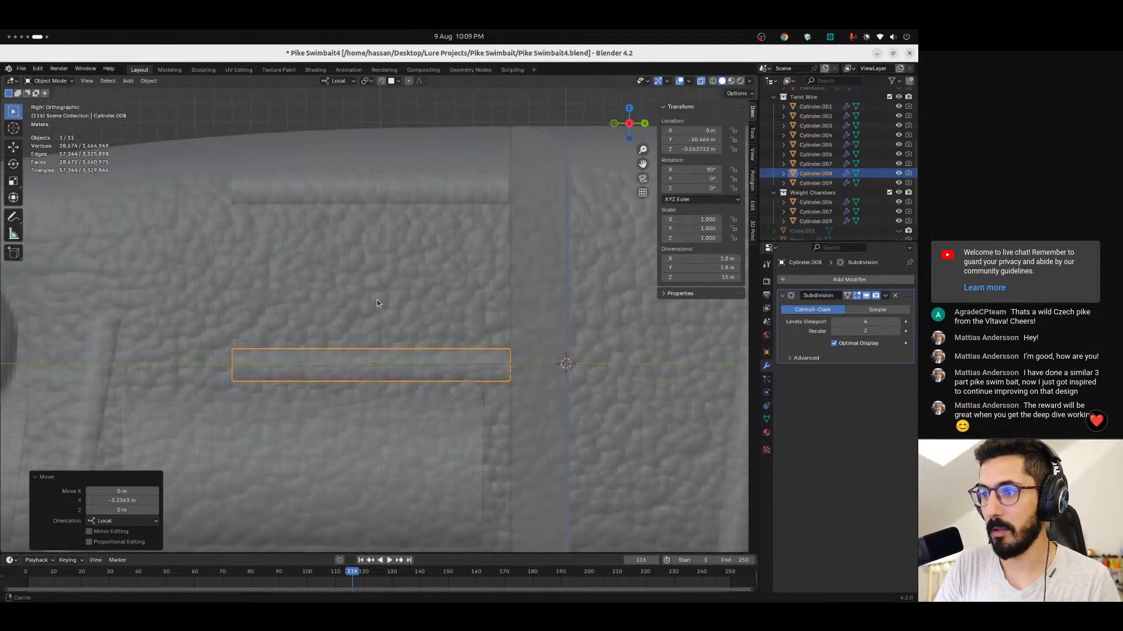
scroll(376, 300, "down", 3)
scroll(374, 363, "down", 2)
scroll(351, 334, "up", 2)
middle_click_drag(347, 324, 346, 331, "shift")
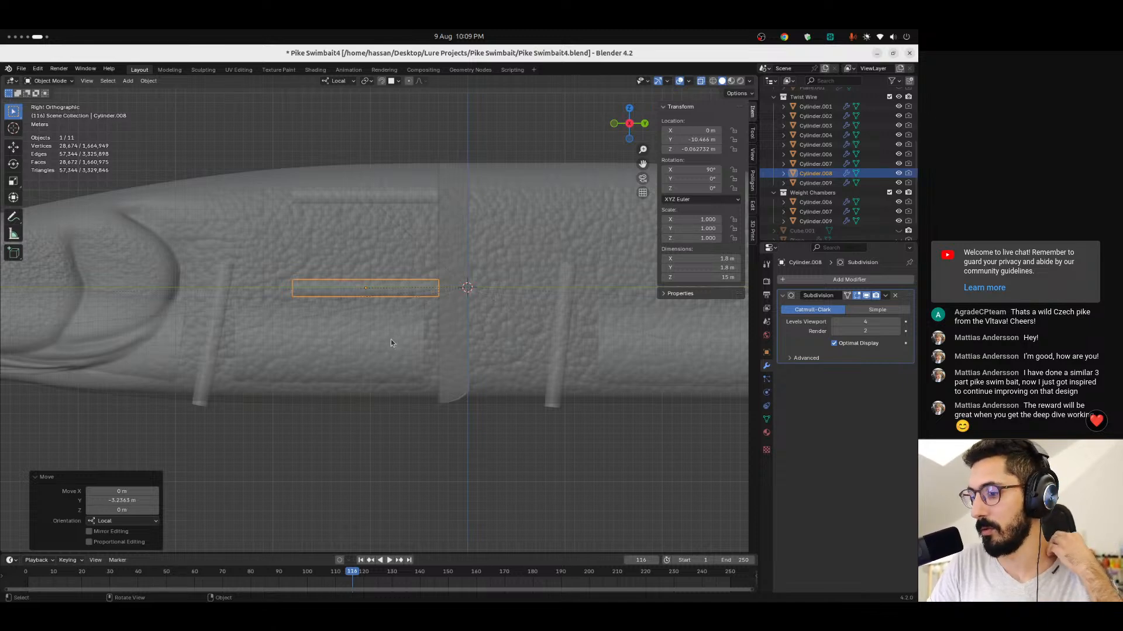
middle_click_drag(397, 345, 490, 244, "ctrl")
left_click(637, 134)
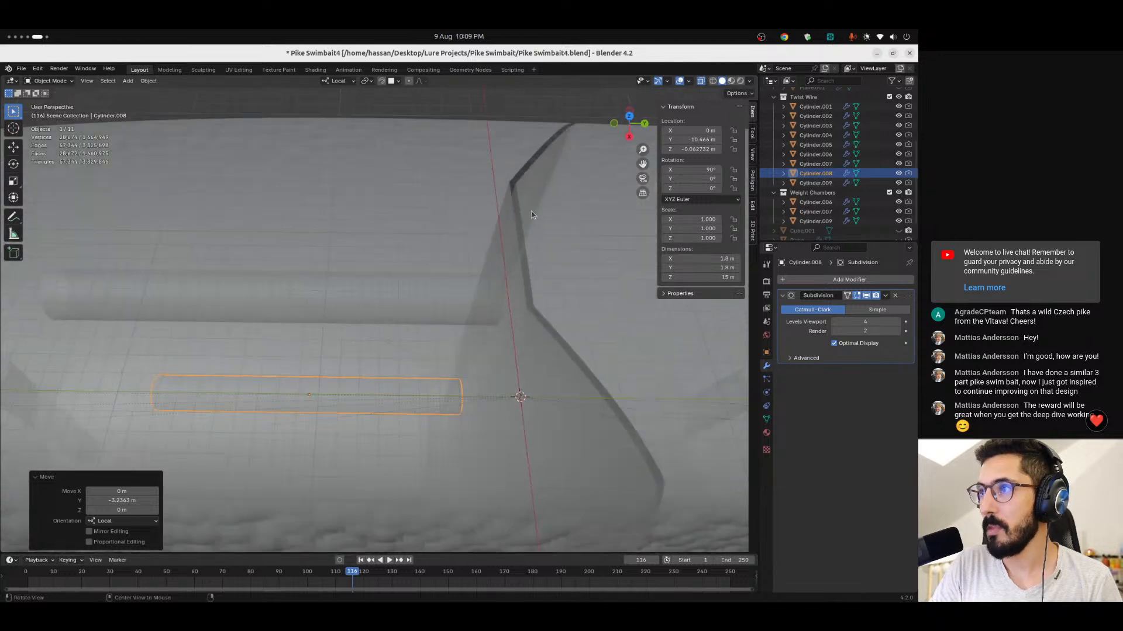
left_click(628, 117)
middle_click_drag(312, 276, 350, 204, "ctrl")
middle_click_drag(490, 346, 460, 359)
scroll(460, 361, "down", 2)
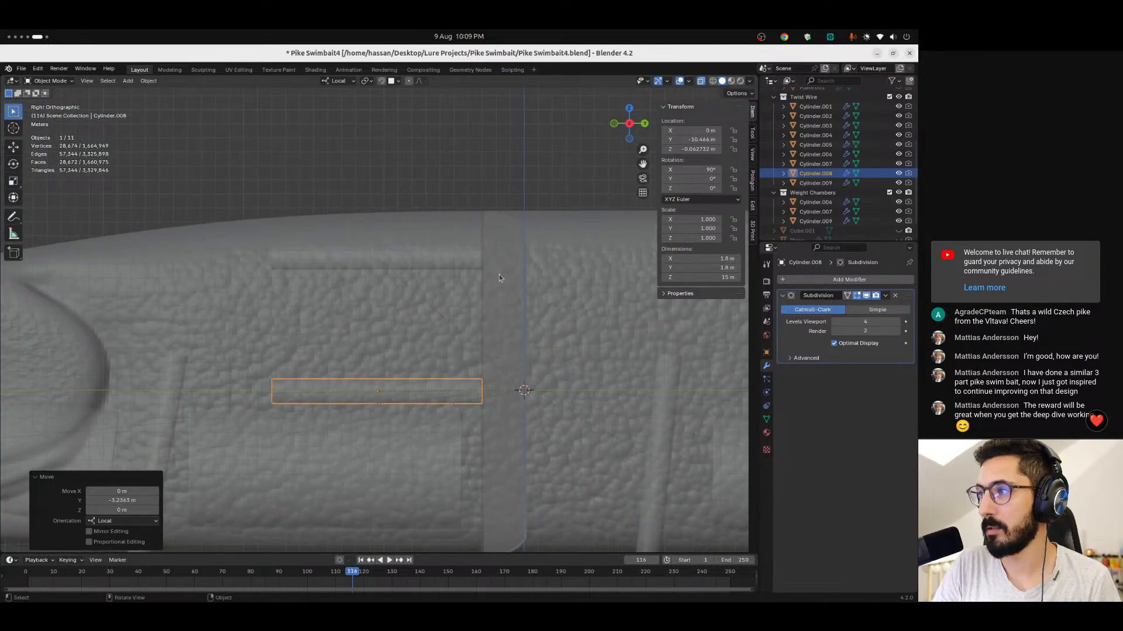
Select the lower horizontal cylinder among the Twist Wire objects and collapse the expanded collections in the outliner.
left_click(823, 165)
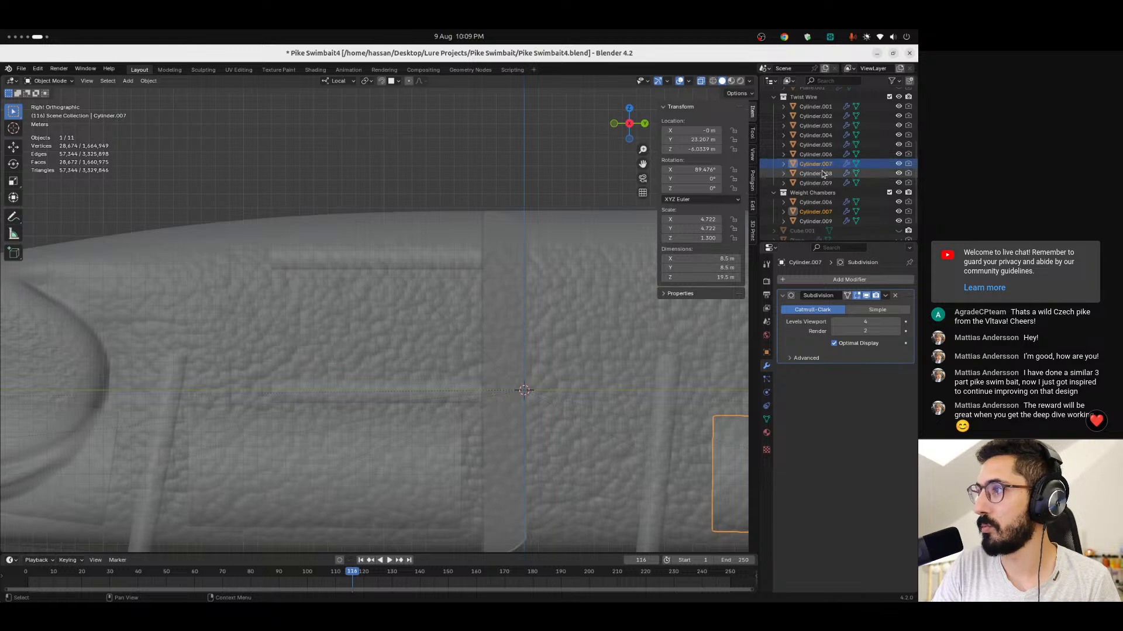
left_click(824, 173)
left_click(821, 155)
left_click(821, 145)
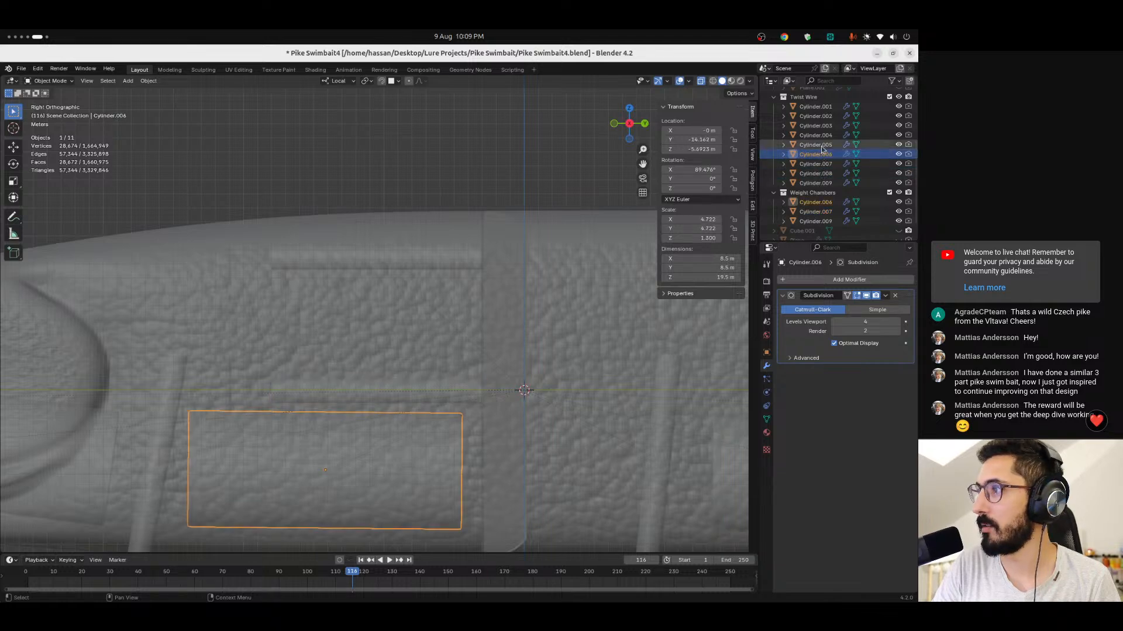
left_click(825, 174)
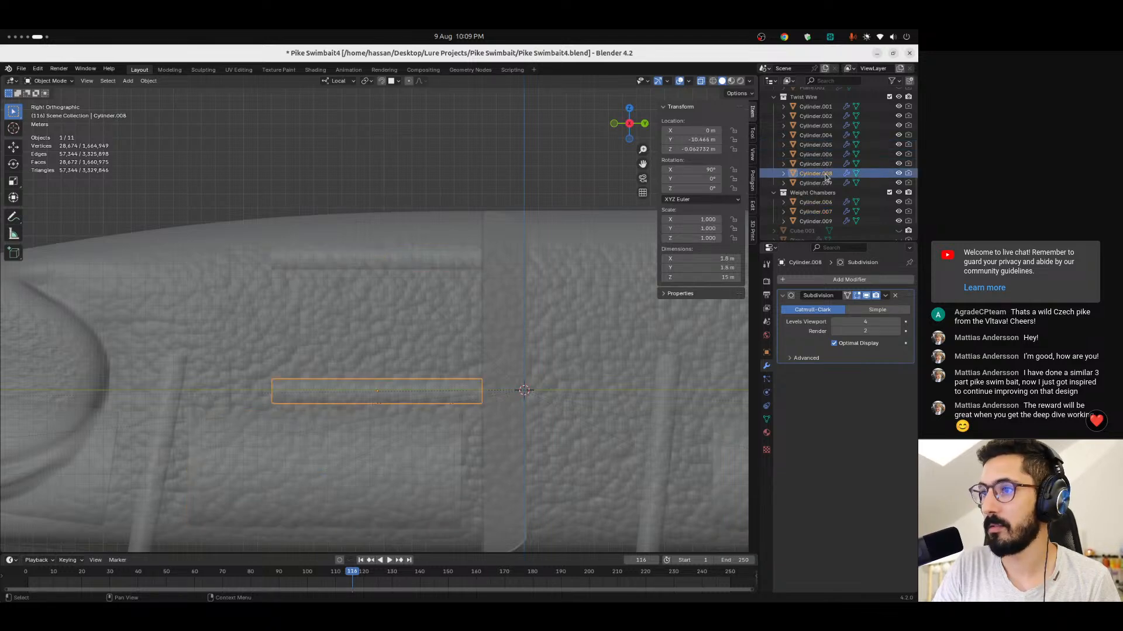
scroll(828, 175, "up", 4)
left_click(775, 189)
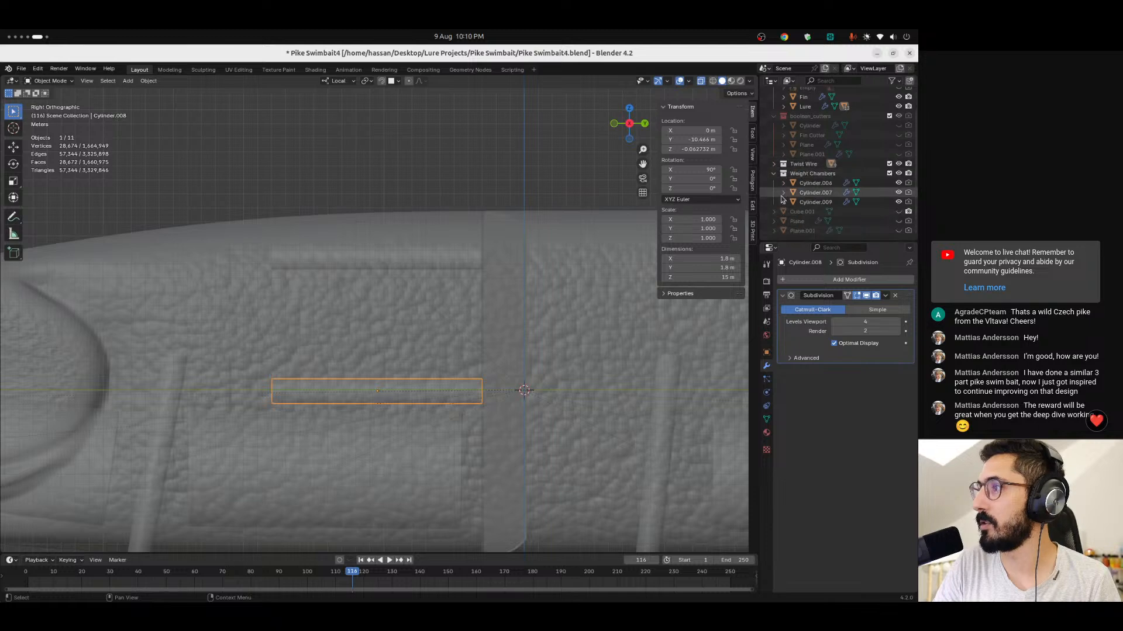
left_click(774, 140)
left_click(775, 101)
Add a new collection to the scene and name it Connectors.
left_click(808, 200)
right_click(808, 199)
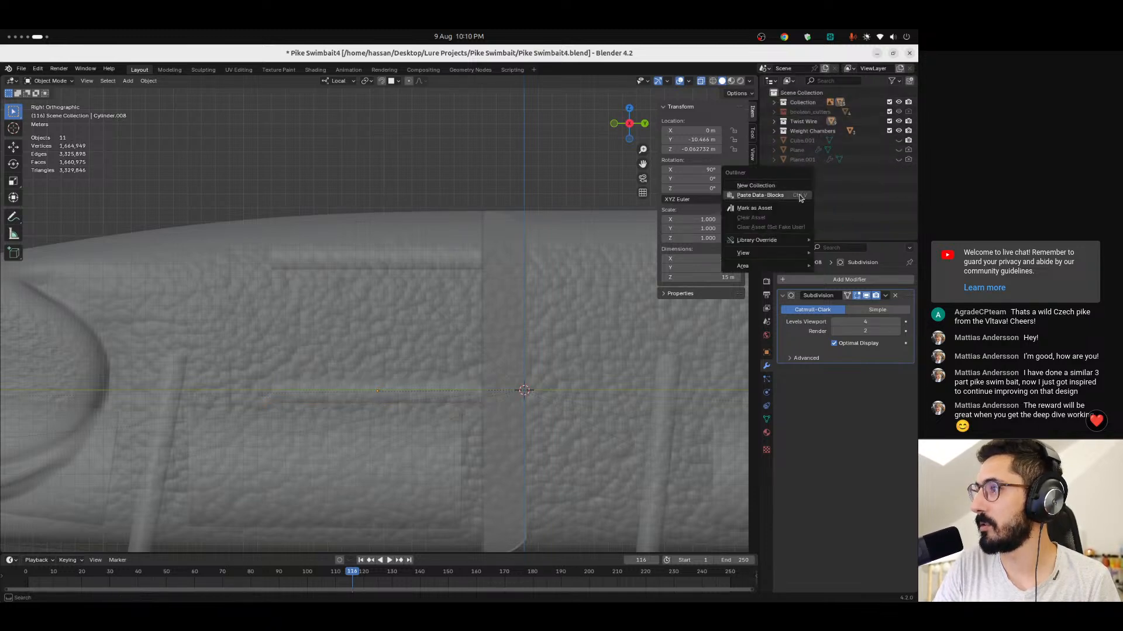
left_click(775, 186)
left_click(809, 142)
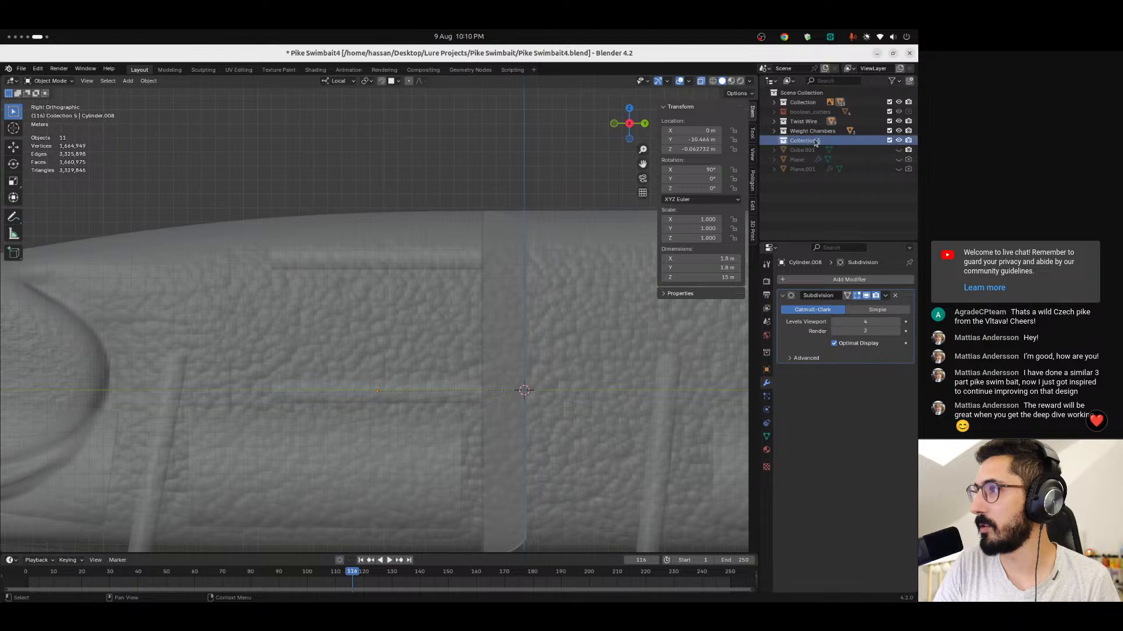
double_click(814, 141)
type("Co")
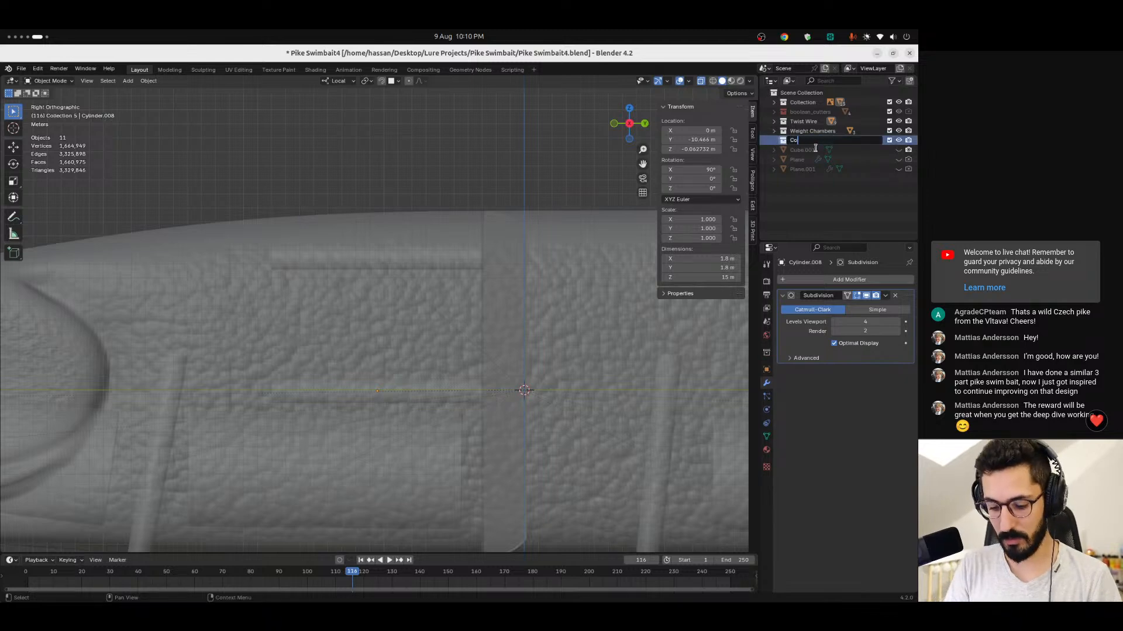
type("nnectors")
key("Return")
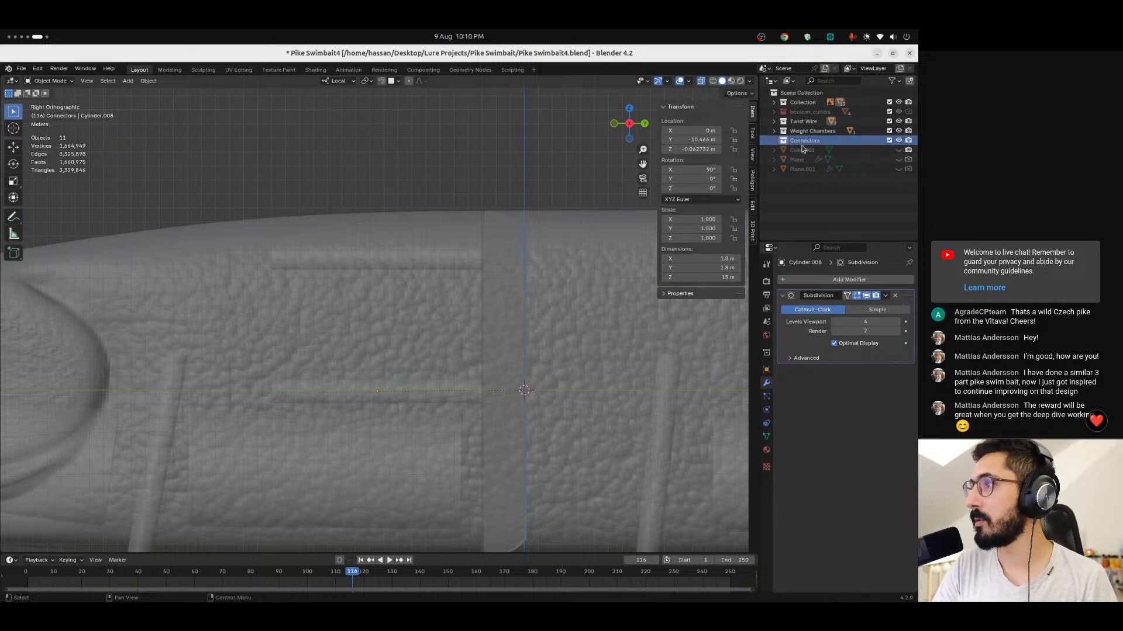
Transfer the lower and upper horizontal cylinders from the Twist Wire collection into the Connectors collection.
left_click(775, 121)
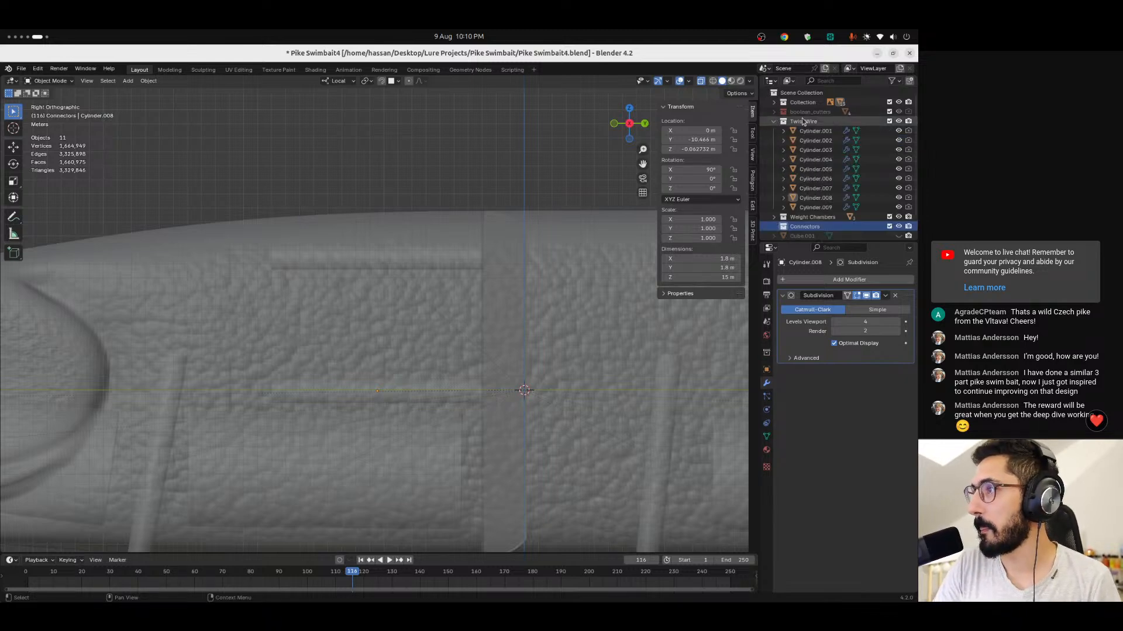
left_click(826, 209)
left_click(820, 199)
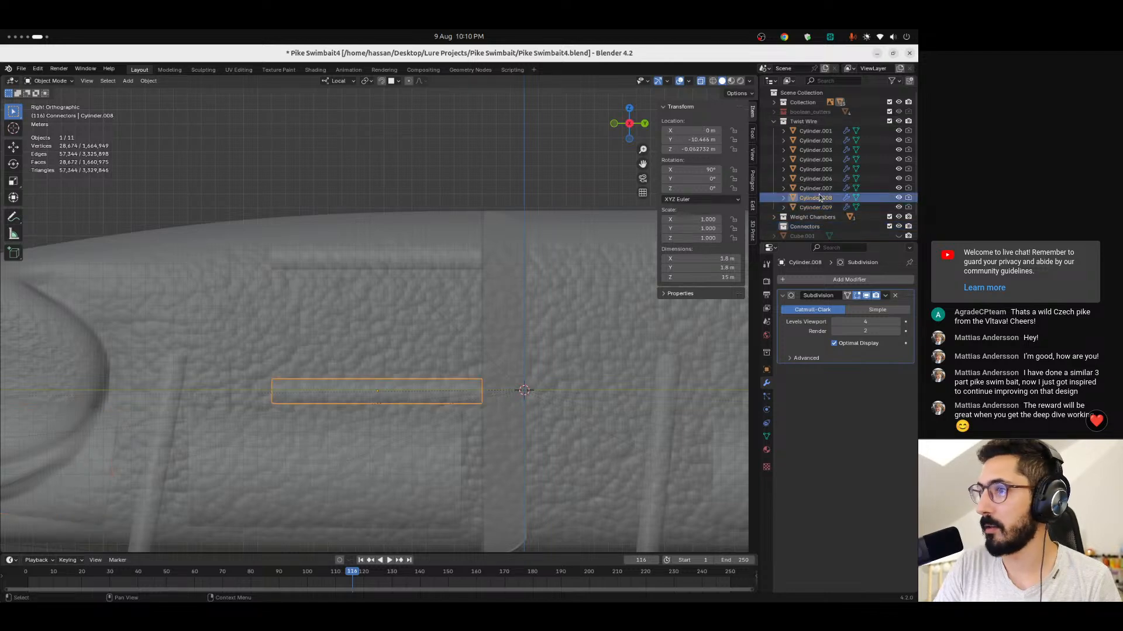
mouse_move(820, 199)
left_mouse_down()
mouse_move(821, 209)
mouse_move(823, 179)
mouse_move(810, 204)
left_mouse_up()
left_click(821, 155)
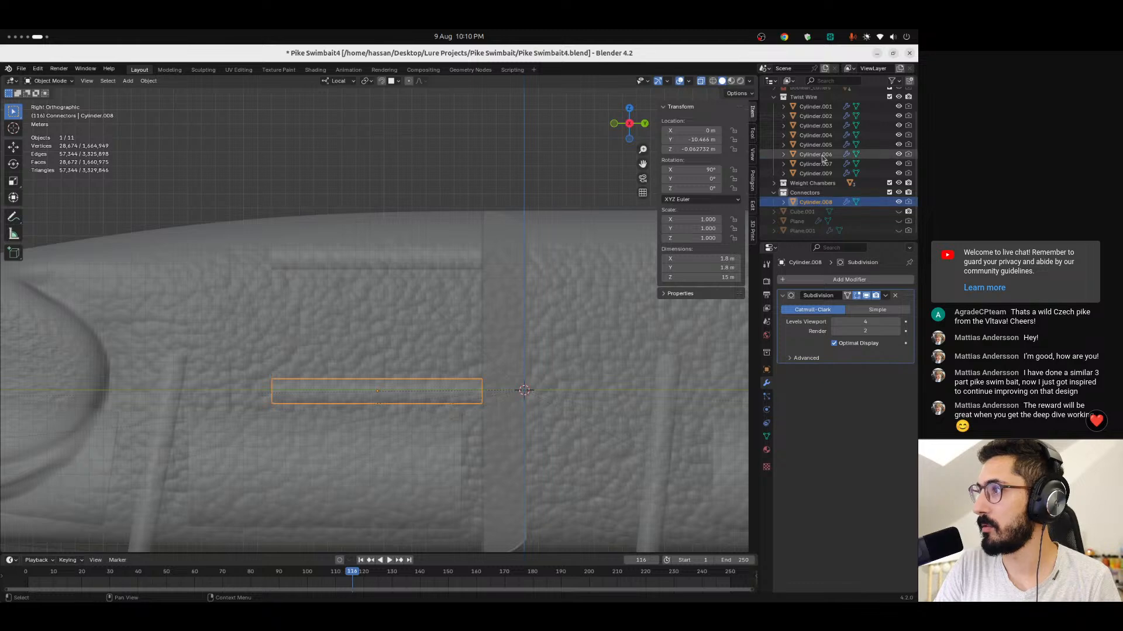
left_click(822, 164)
left_click(818, 145)
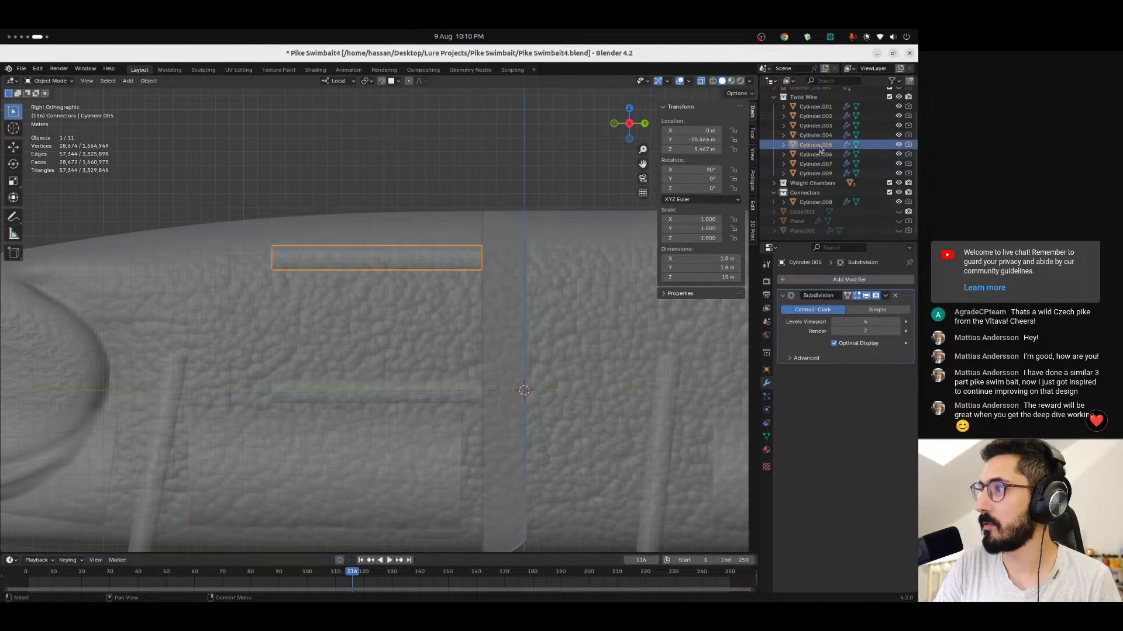
left_click_drag(822, 148, 816, 194)
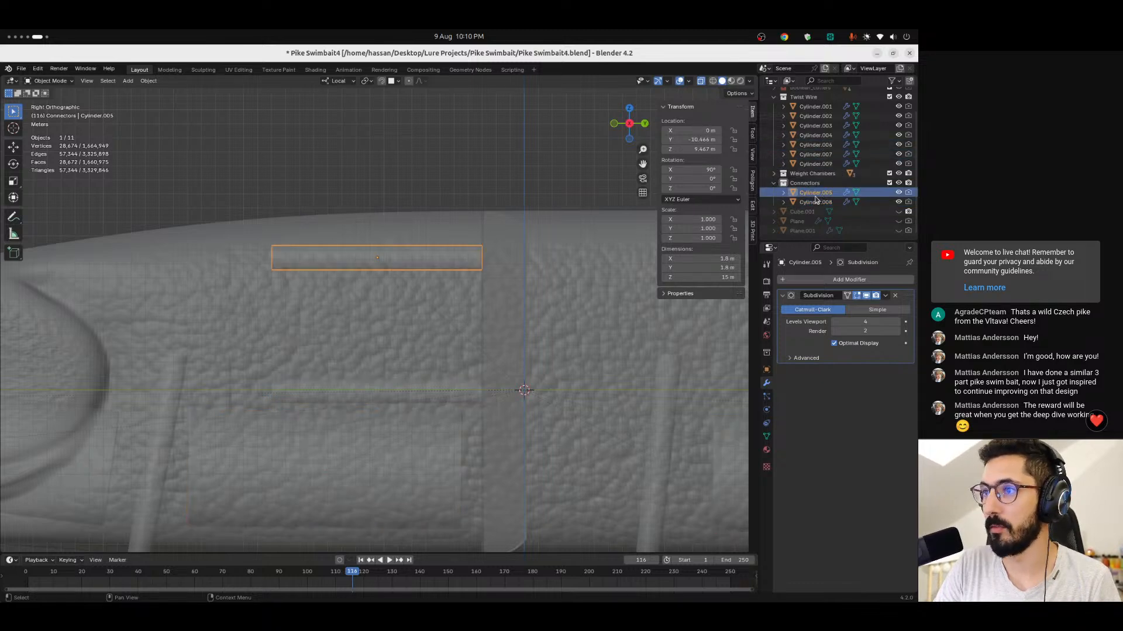
Duplicate the upper horizontal cylinder and move the copy about 14.9 m along its local Z axis, to the tail side of the middle joint.
left_click(816, 201)
left_click(816, 193)
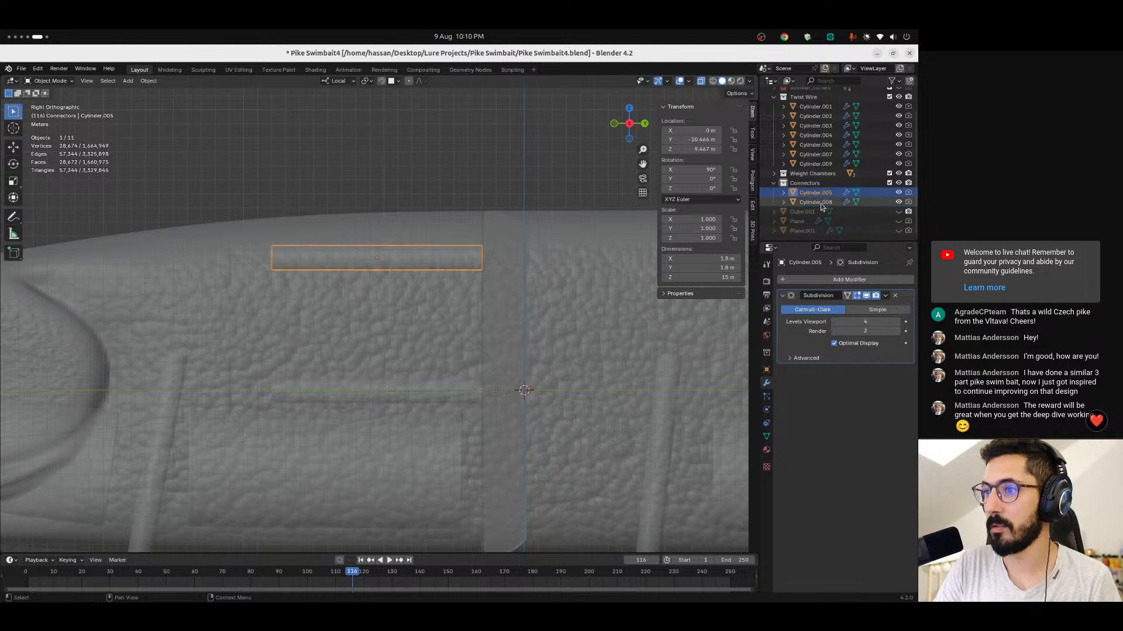
middle_click_drag(483, 205, 333, 227, "shift")
key("shift+d")
key("z")
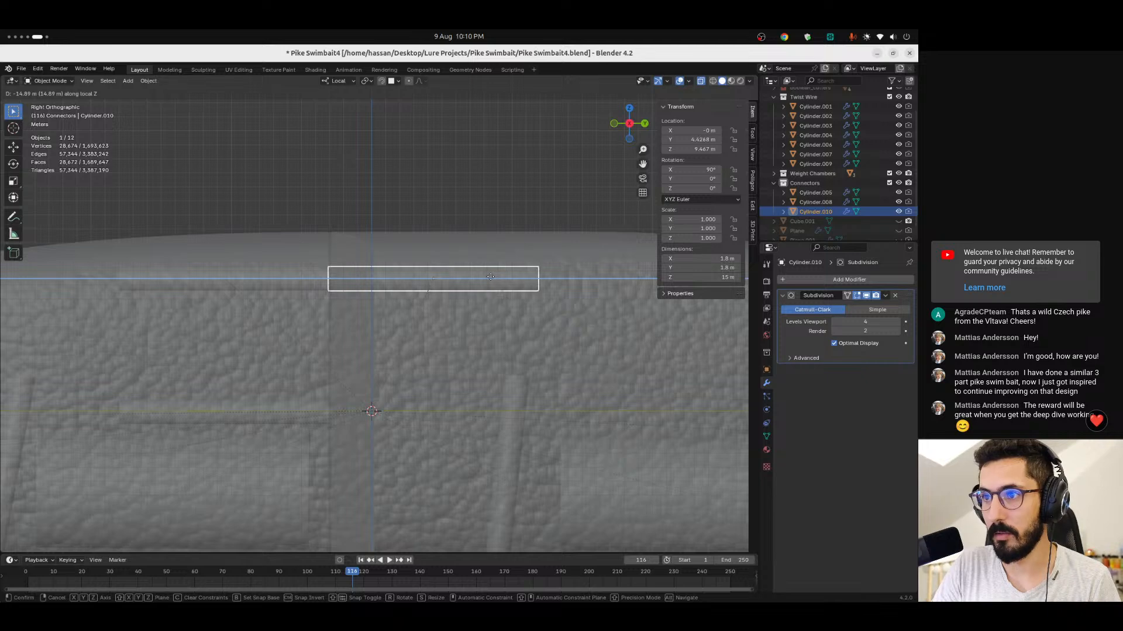
left_click(490, 279)
Nudge the duplicated upper cylinder about 0.04 m along its local Z axis, away from the front cylinder's end.
middle_click_drag(327, 261, 297, 183, "ctrl")
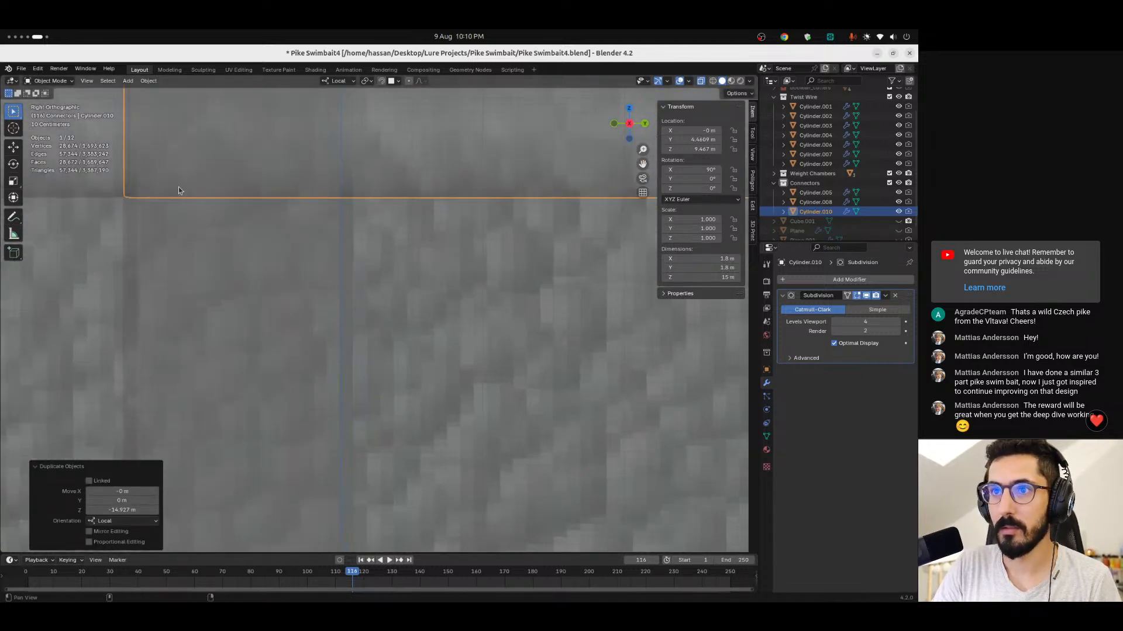
middle_click_drag(188, 190, 429, 311, "shift")
mouse_move(380, 237)
middle_mouse_down("ctrl")
mouse_move(377, 254)
mouse_move(368, 210)
mouse_move(395, 250)
middle_mouse_up("ctrl")
key("g")
key("z")
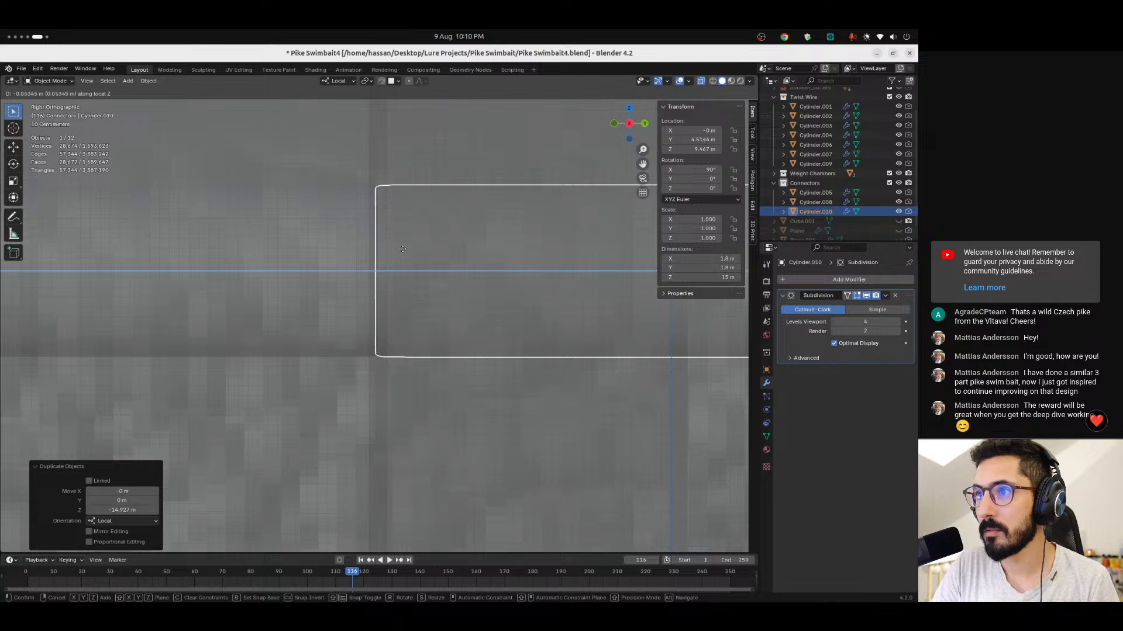
left_click(400, 248)
From above, shift the duplicated upper cylinder about another 0.05 m along local Z so its end sits within the joint gap.
left_click(629, 110)
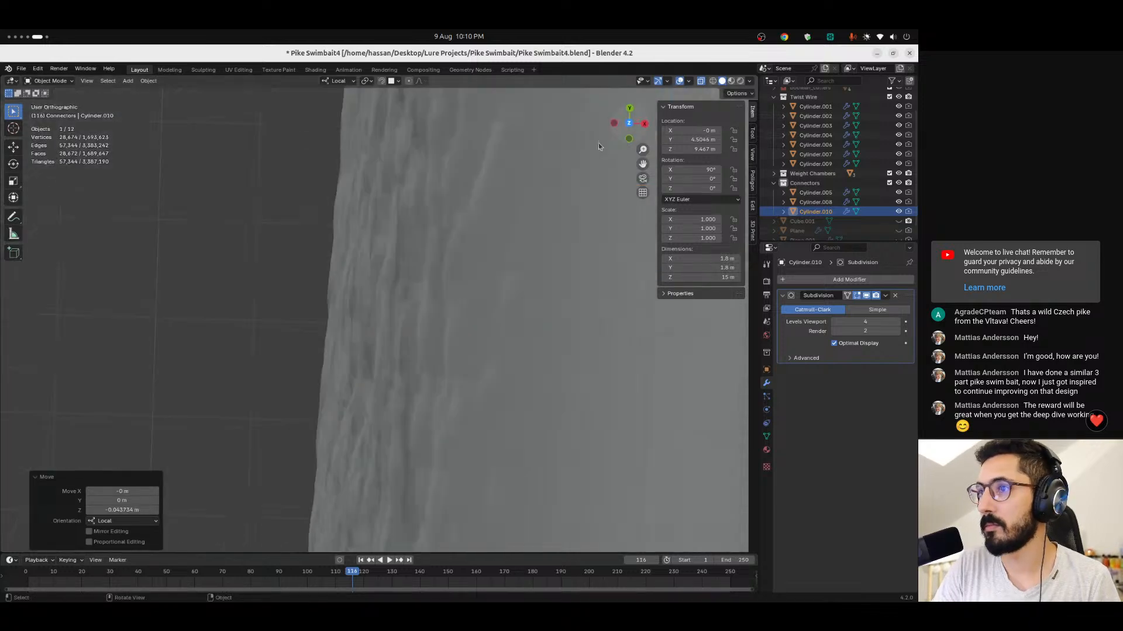
middle_click_drag(459, 392, 249, 216, "shift")
mouse_move(514, 411)
middle_mouse_down("shift")
mouse_move(306, 166)
mouse_move(238, 194)
middle_mouse_up("shift")
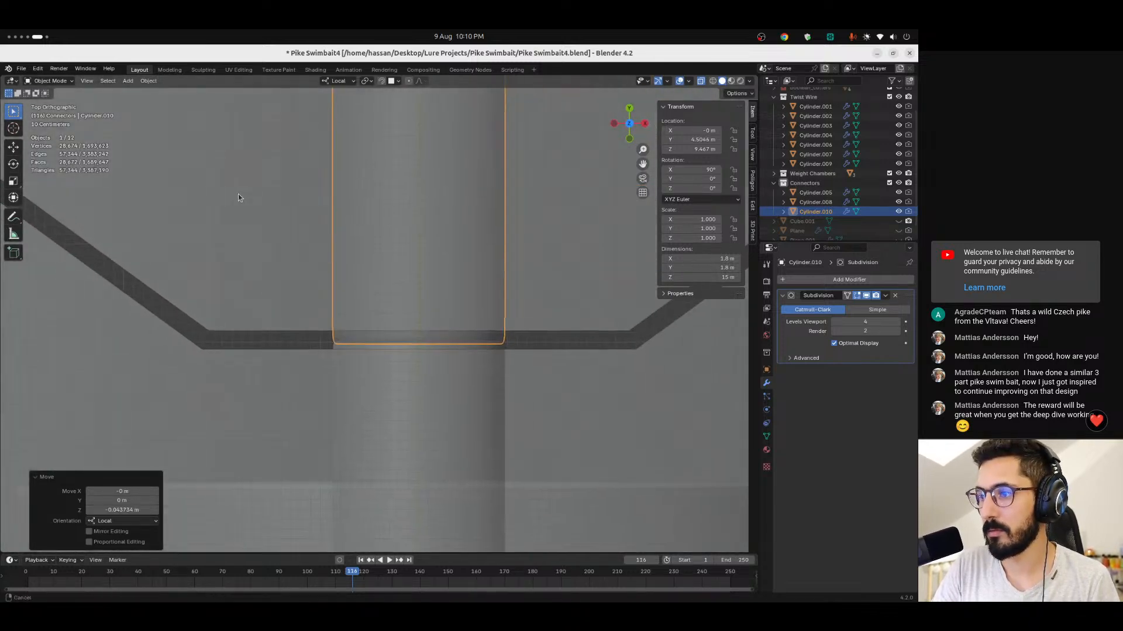
key("z")
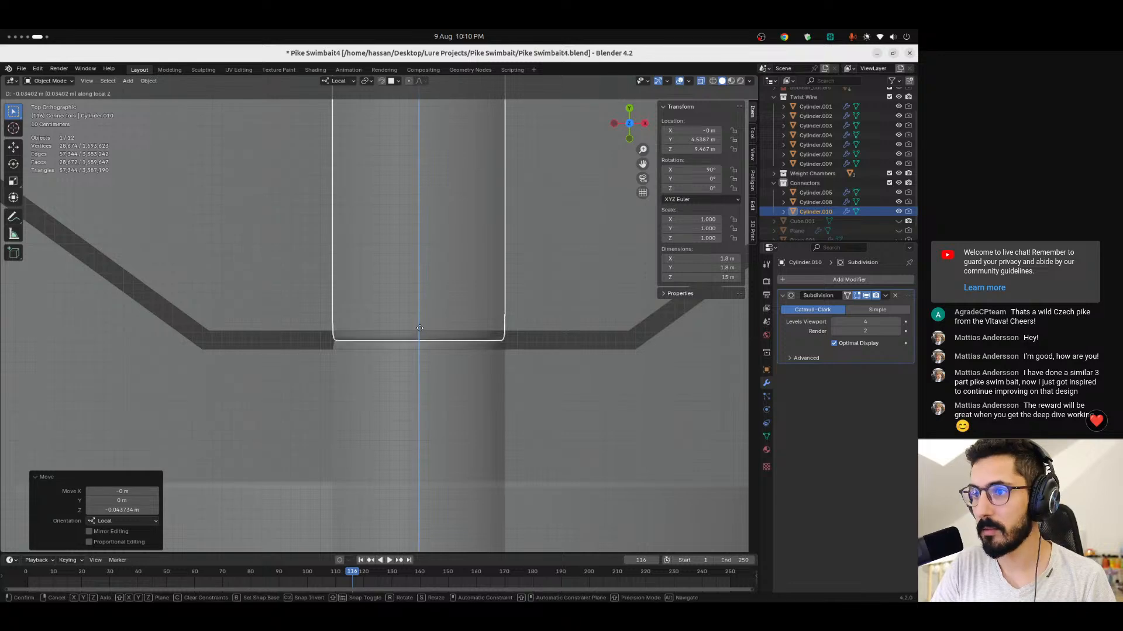
left_click(424, 333)
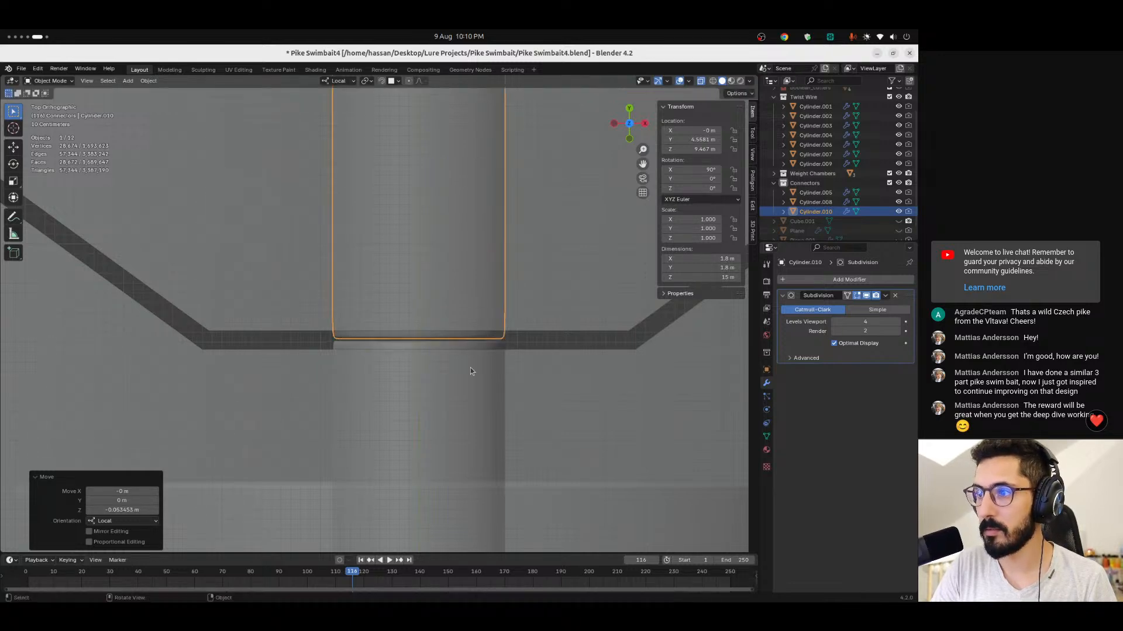
Duplicate the rear upper cylinder and move the copy about 9.35 m down along its local Y axis, onto the lure's centreline.
left_click(644, 124)
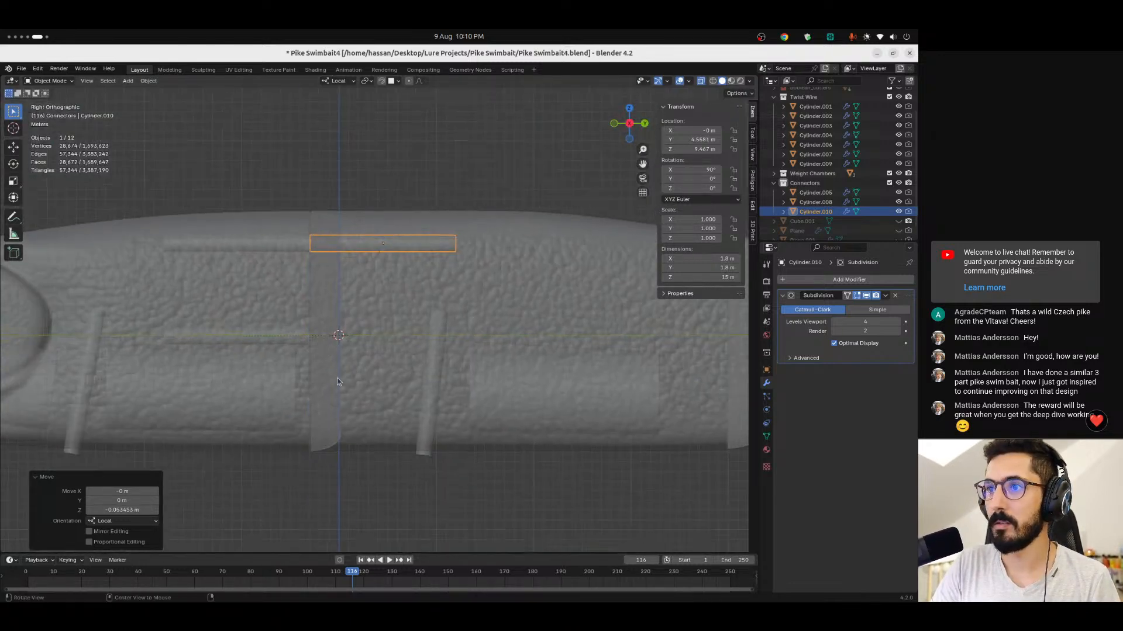
middle_click_drag(336, 381, 360, 335, "shift")
scroll(360, 334, "down", 2)
scroll(369, 315, "up", 4)
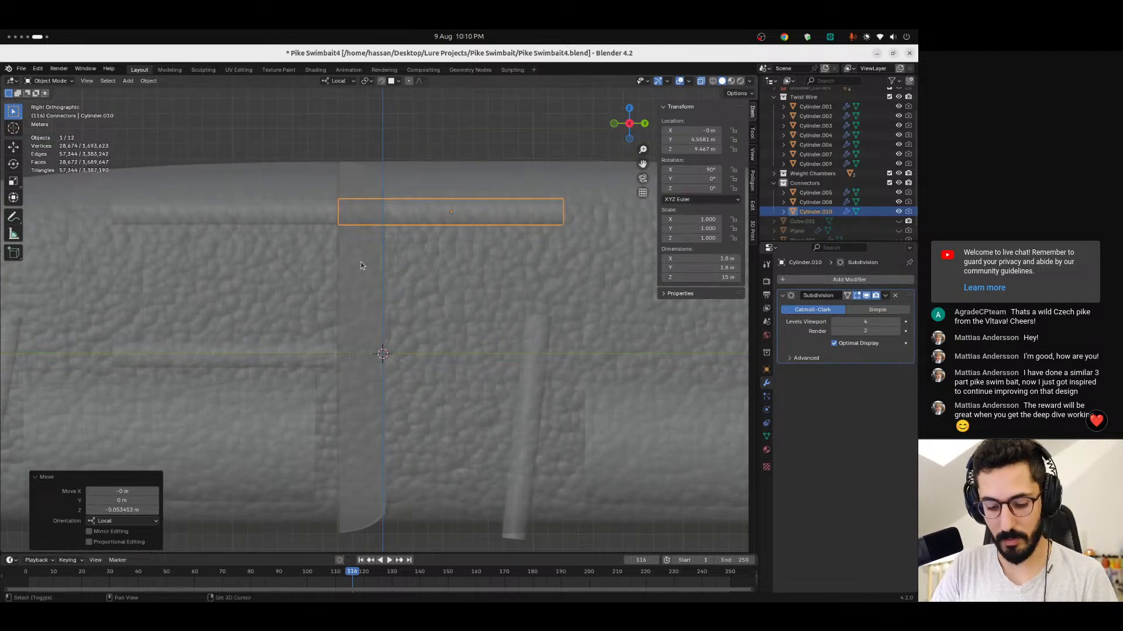
key("shift+d")
key("y")
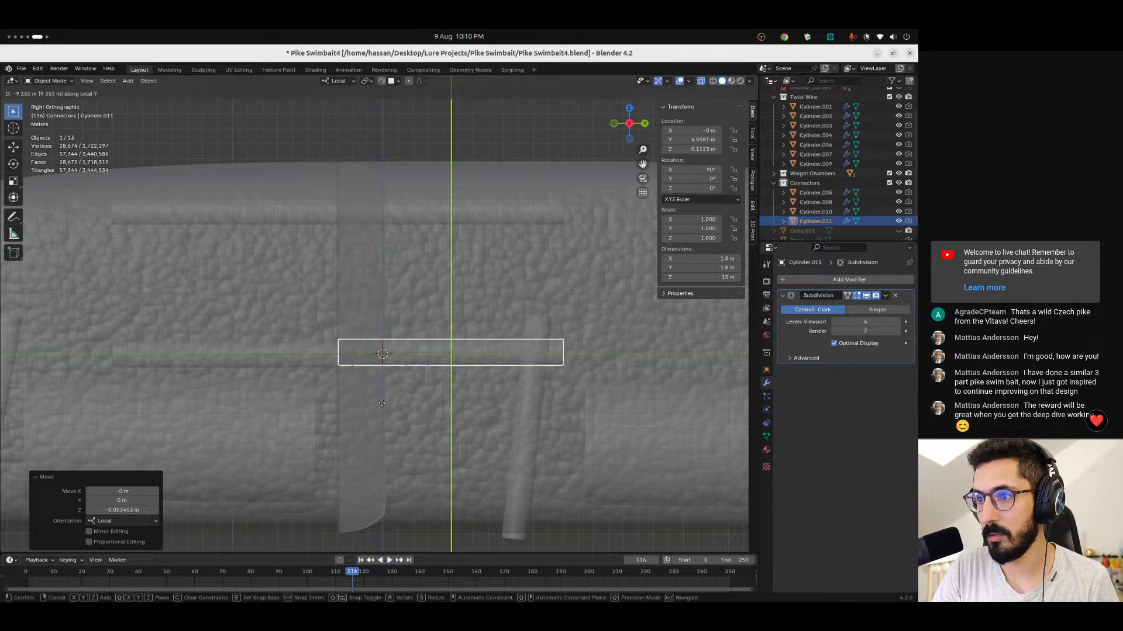
left_click(381, 403)
Switch the transform orientation to Global and set the front centreline cylinder's Z location to 0 m.
scroll(350, 322, "down", 2)
scroll(325, 290, "up", 4)
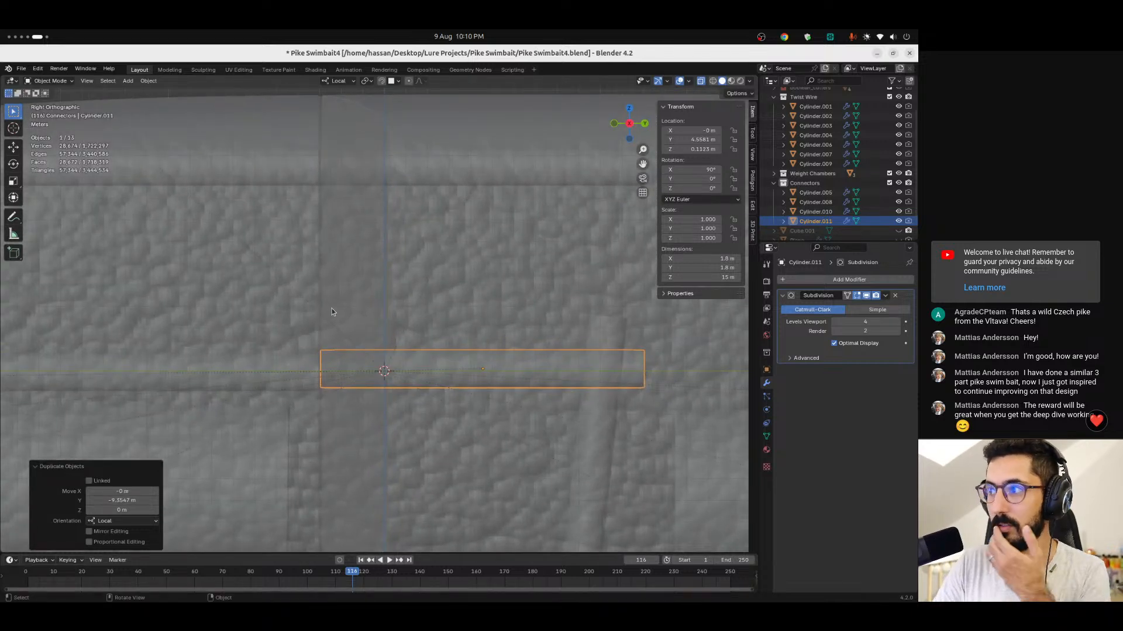
left_click(821, 205)
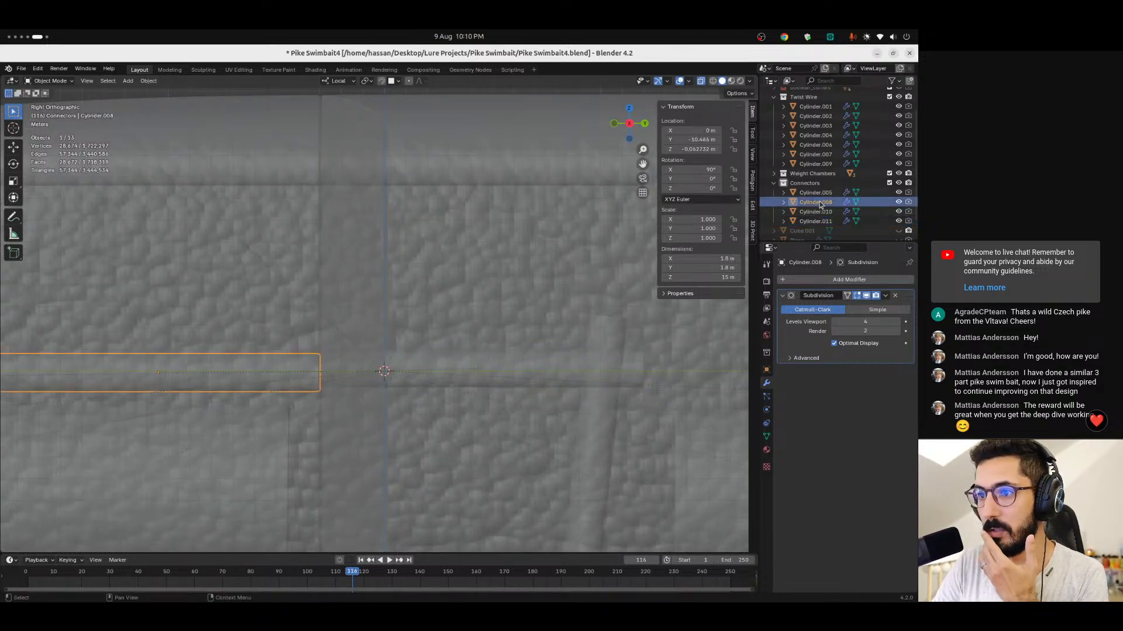
left_click(338, 81)
left_click(321, 111)
left_click(337, 81)
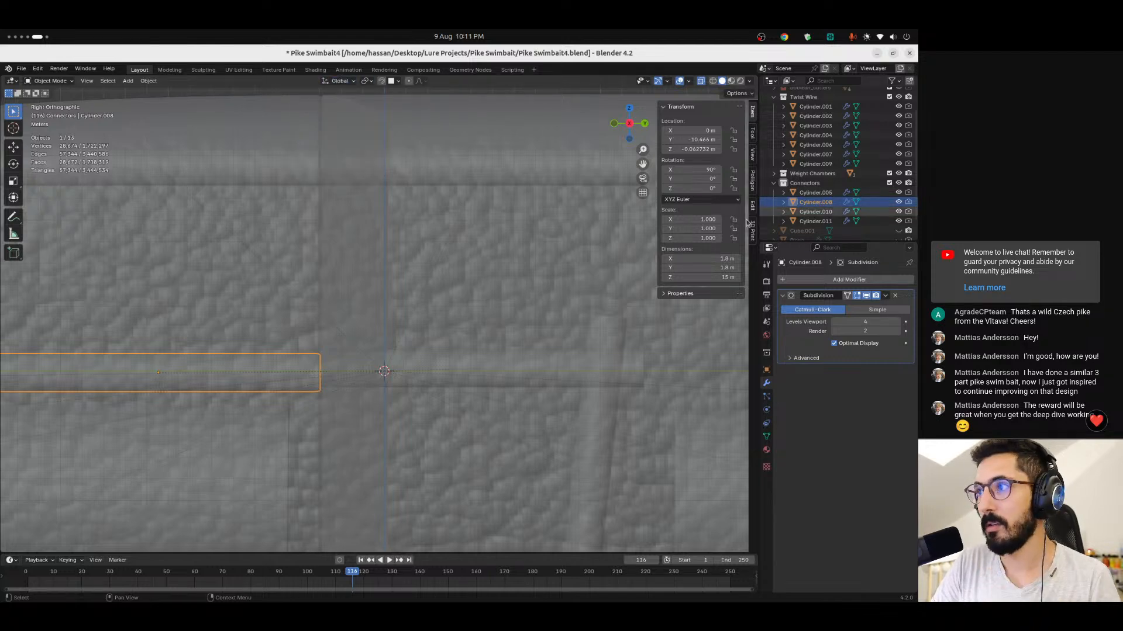
left_click(703, 139)
type("0")
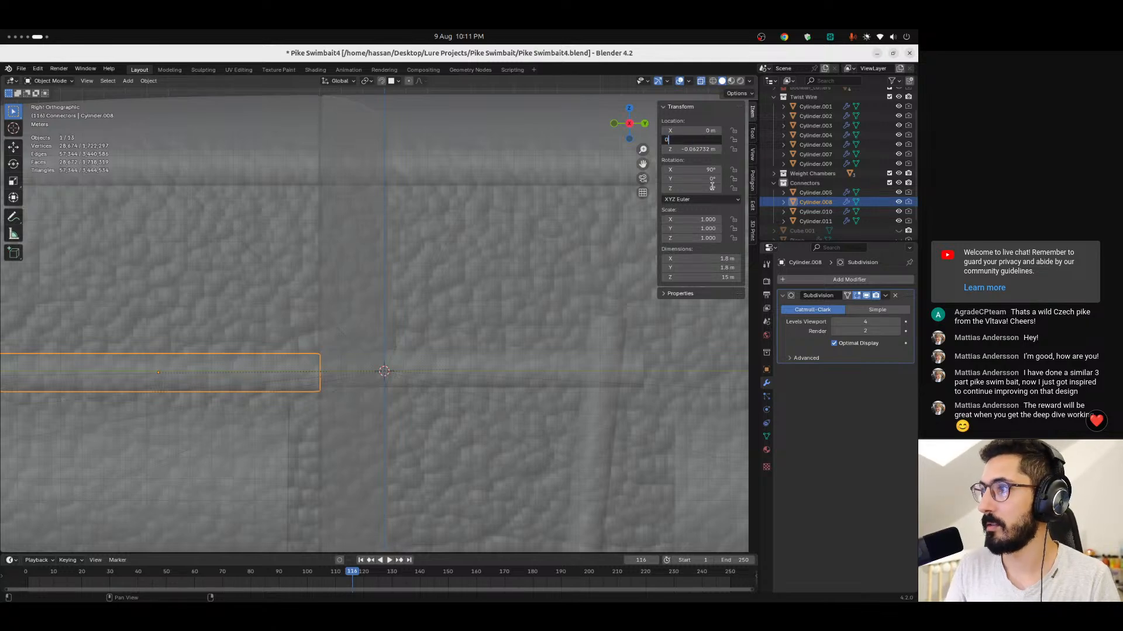
key("Escape")
left_click(702, 150)
type("0")
key("Return")
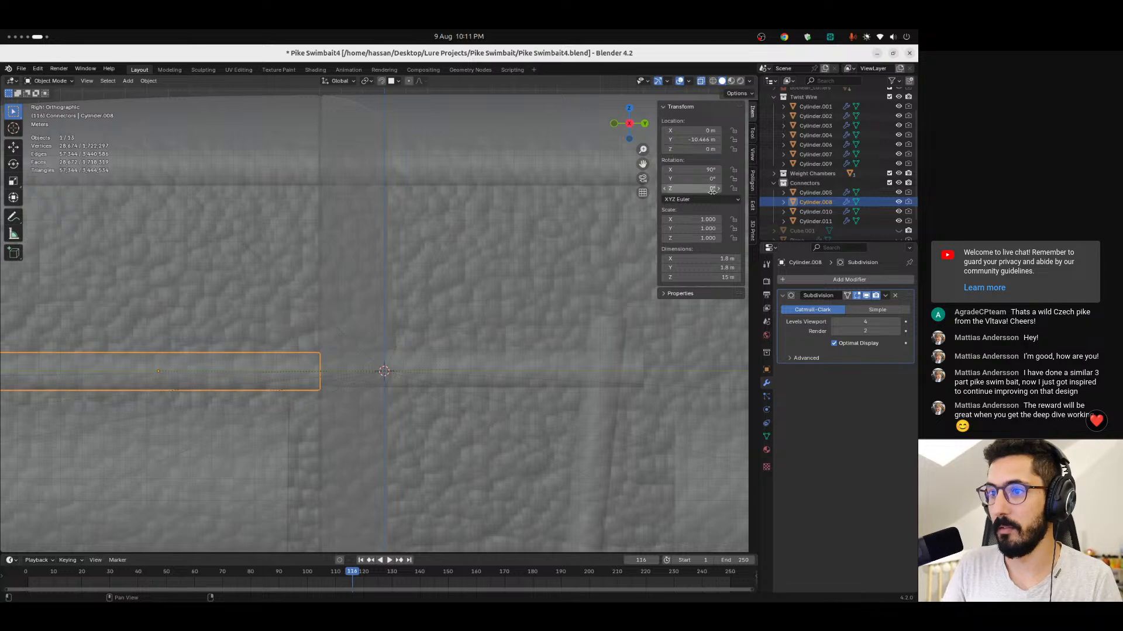
Set the rear centreline cylinder's Z location to 0 m.
left_click(829, 223)
left_click(706, 149)
type("0")
key("Return")
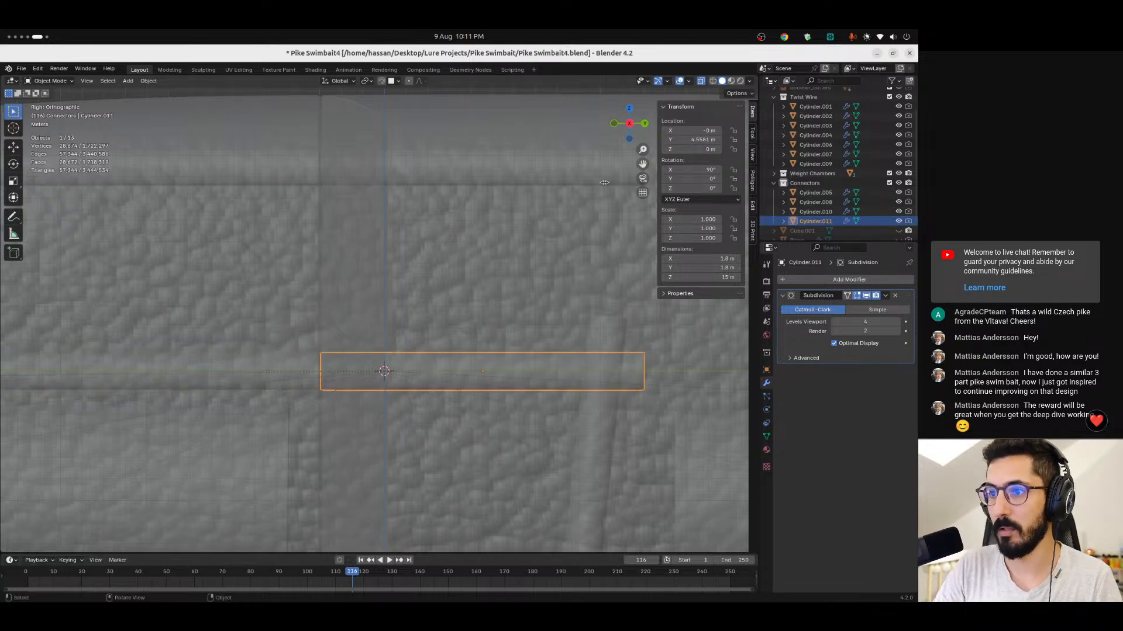
Examine the connectors along the whole lure from the side, and the weight chamber behind the middle joint from above.
middle_click_drag(390, 359, 451, 270, "ctrl")
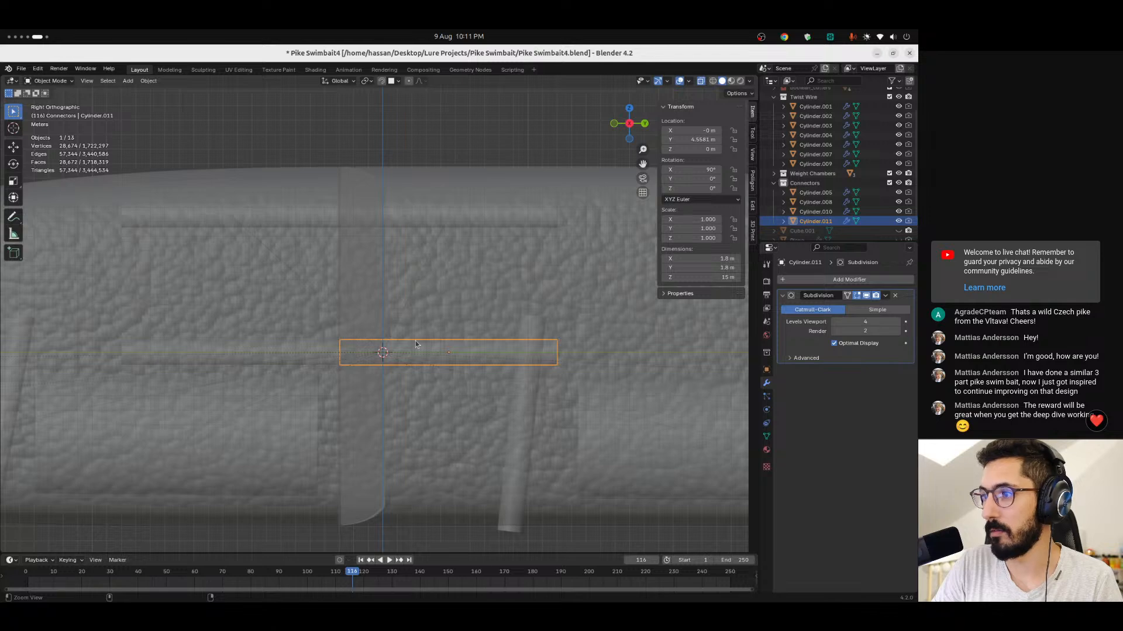
middle_click_drag(410, 292, 391, 454, "ctrl")
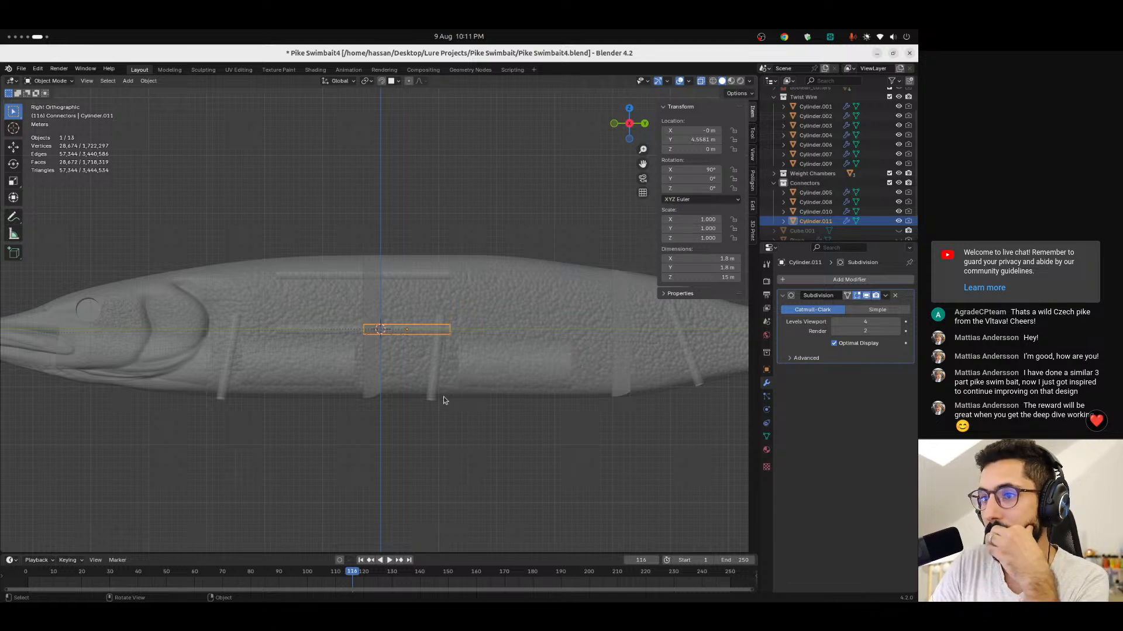
middle_click_drag(451, 473, 457, 512, "ctrl")
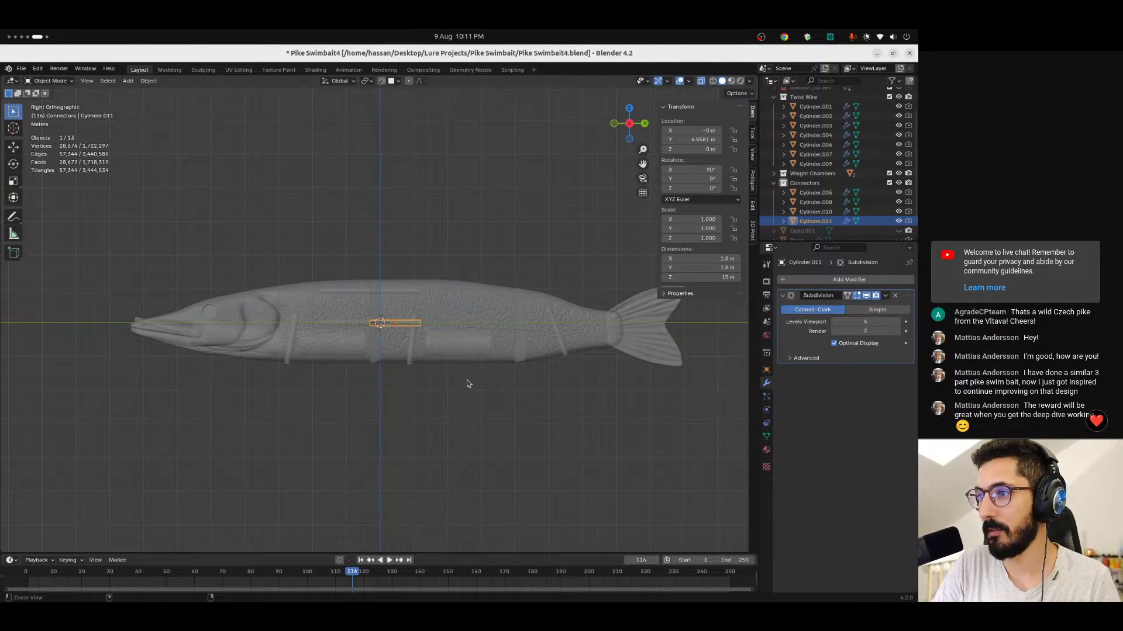
mouse_move(429, 389)
middle_mouse_down("ctrl")
mouse_move(423, 412)
mouse_move(429, 278)
mouse_move(420, 387)
mouse_move(425, 370)
middle_mouse_up("ctrl")
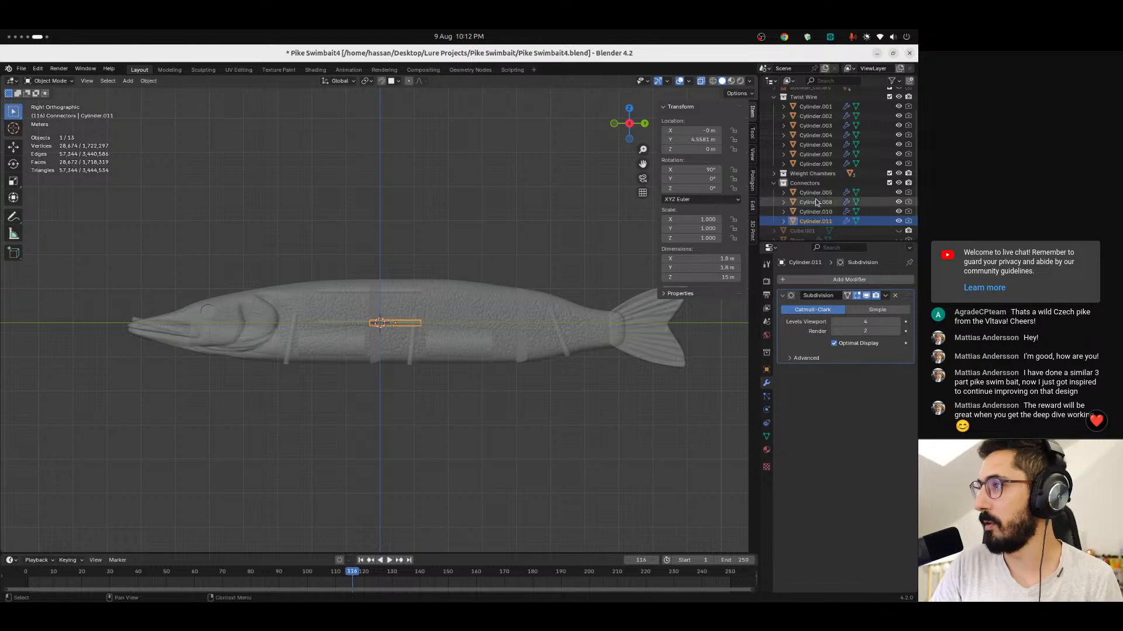
left_click(826, 166)
left_click(819, 155)
scroll(440, 398, "down", 2)
middle_click_drag(440, 395, 437, 298, "ctrl")
middle_click_drag(500, 394, 375, 278, "shift")
left_click(628, 109)
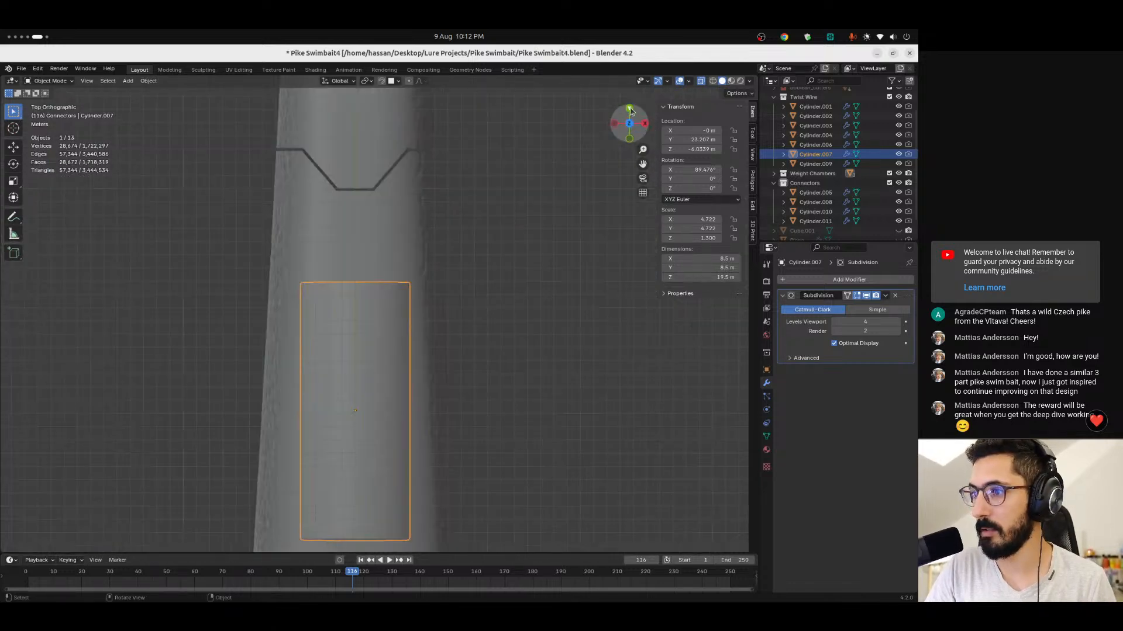
Move the weight chamber behind the middle joint about 5.35 m along global Y toward the tail.
key("g")
key("y")
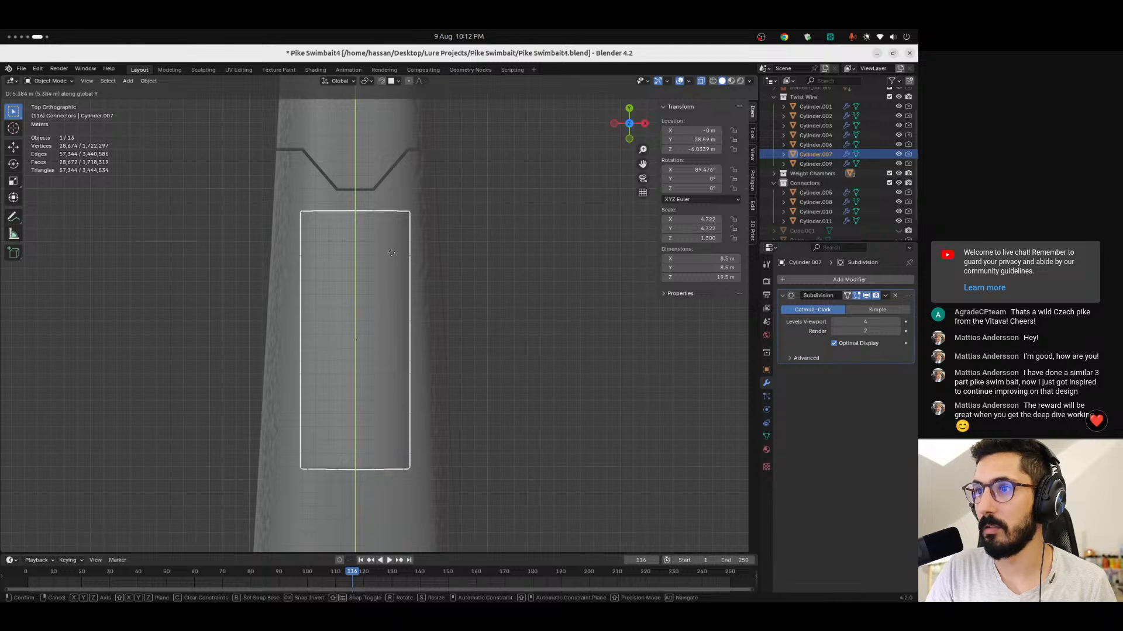
left_click(393, 257)
Rotate the twist-wire cylinder behind the middle joint about 19.8° in side view and move it about 2.54 m in Y and -0.9 m in Z.
left_click(644, 124)
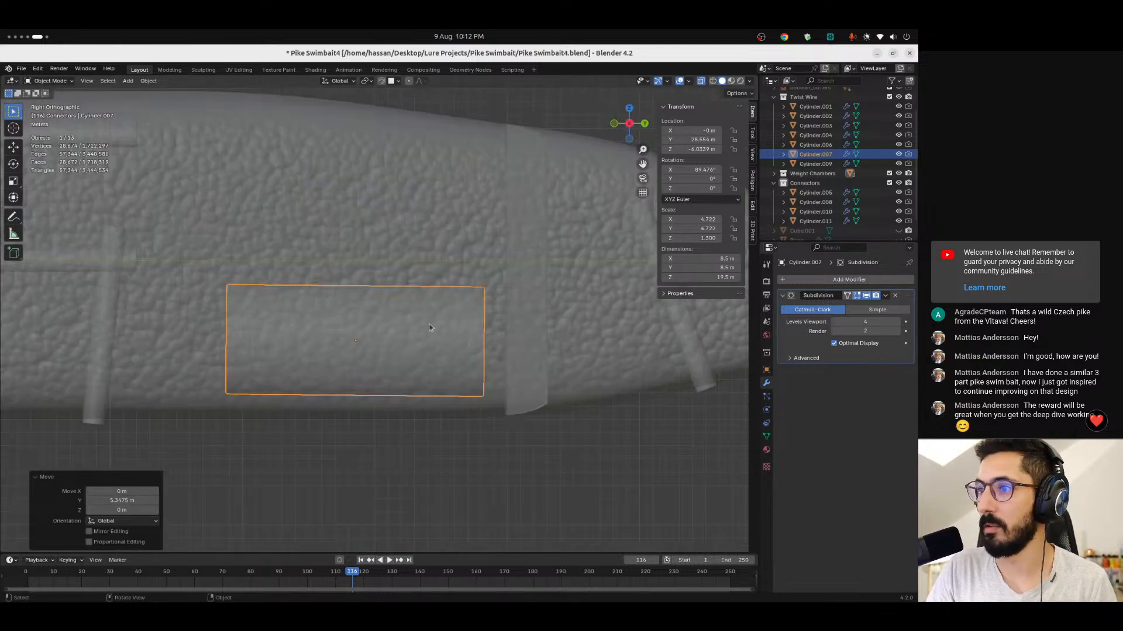
left_click(153, 403)
middle_click_drag(175, 403, 221, 513, "ctrl")
middle_click_drag(186, 415, 361, 418, "shift")
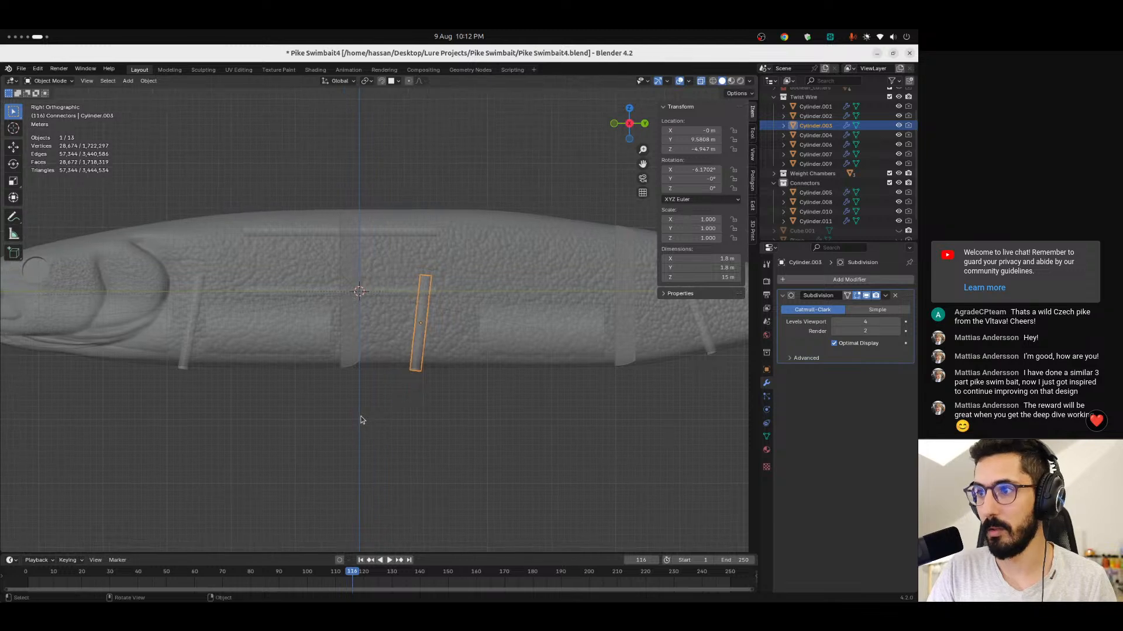
key("r")
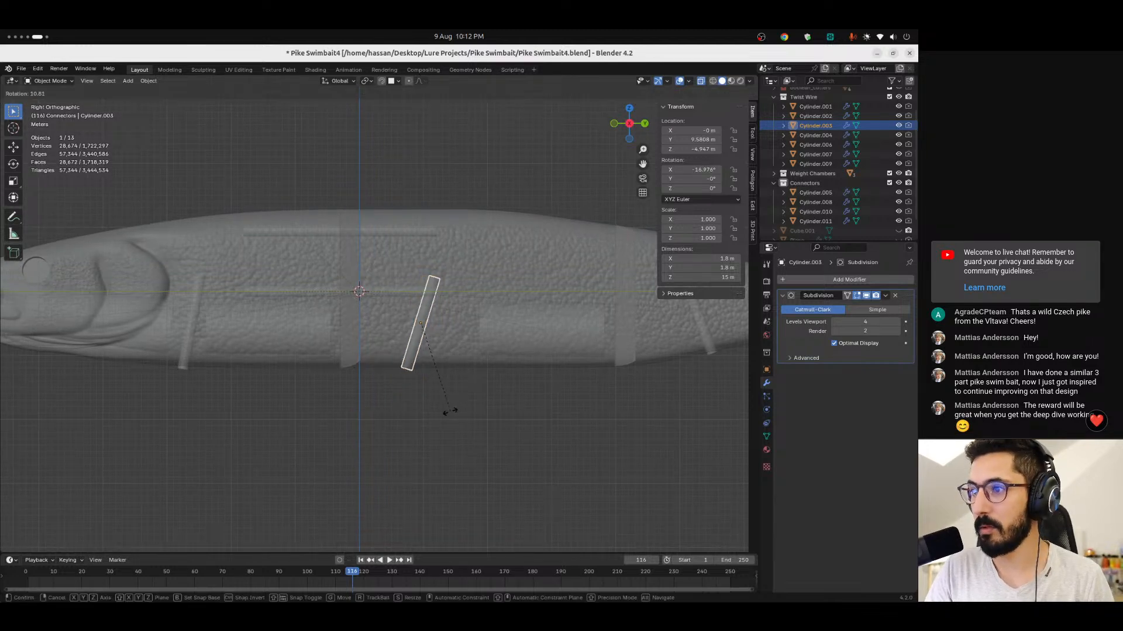
left_click(435, 409)
key("g")
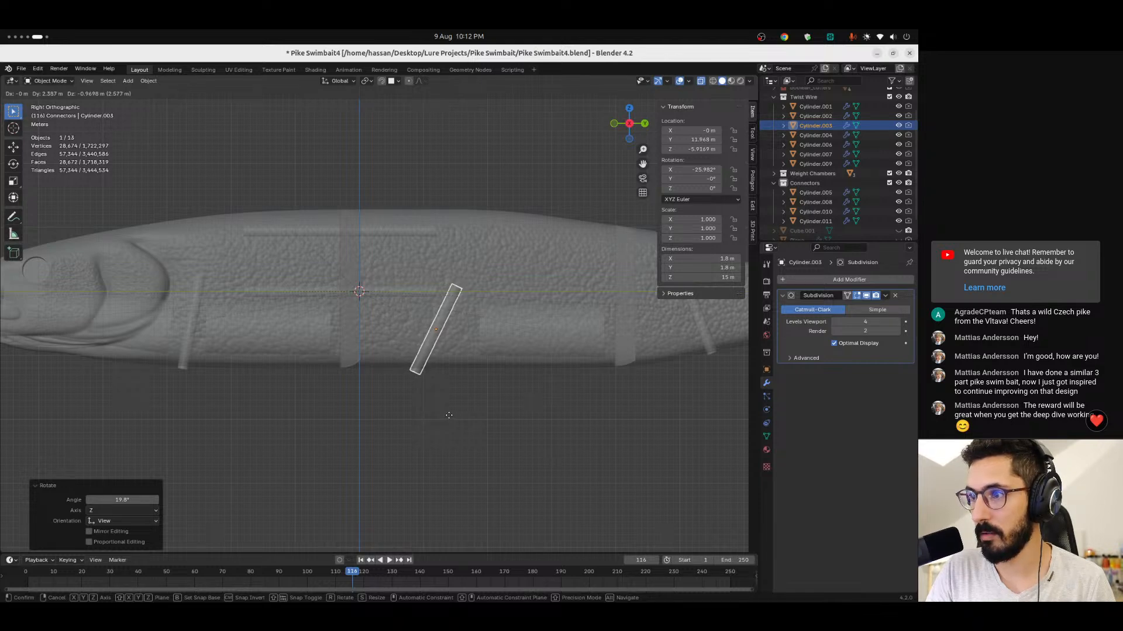
left_click(450, 414)
scroll(360, 429, "down", 5)
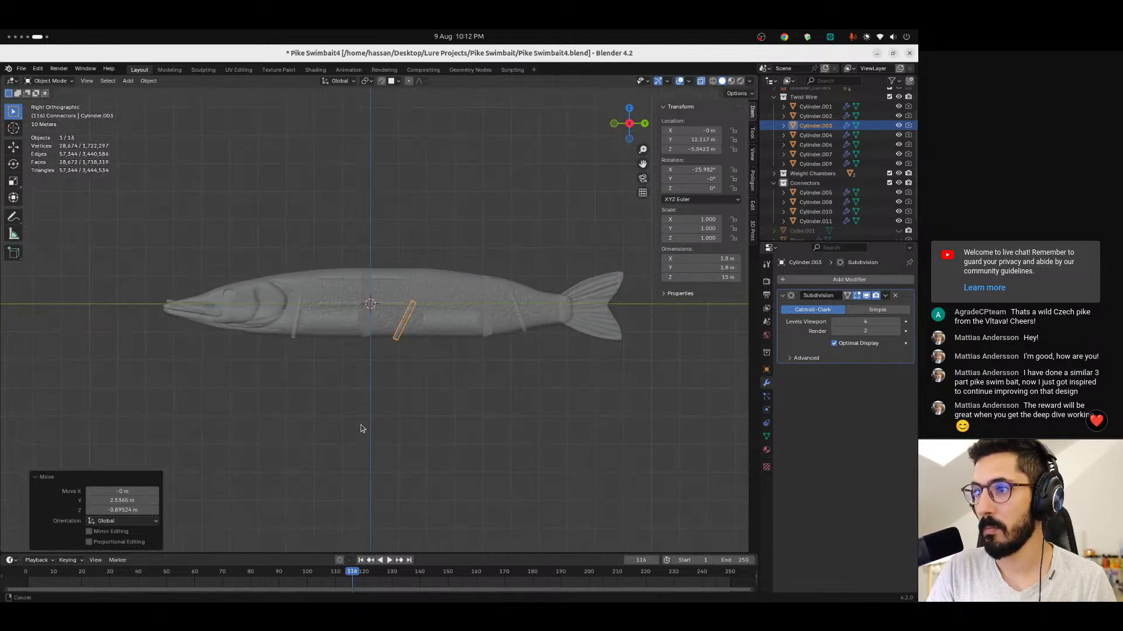
scroll(366, 412, "up", 5)
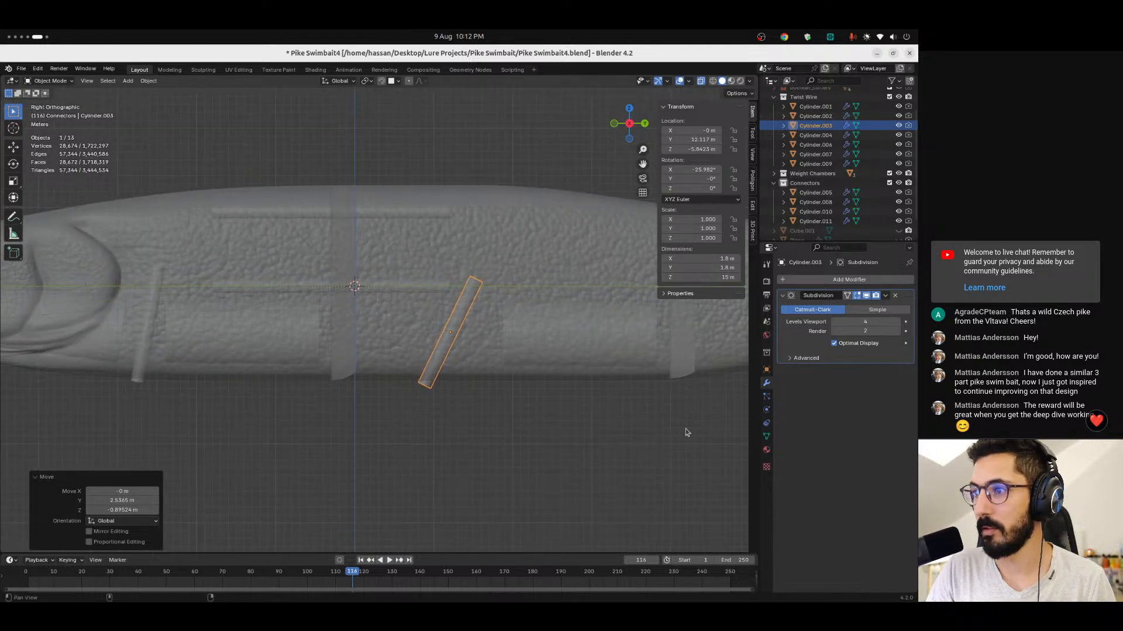
Select the rear weight chamber in the Weight Chambers collection and move it about 2.71 m along Y toward the head.
middle_click_drag(684, 431, 191, 401, "shift")
left_click(278, 338)
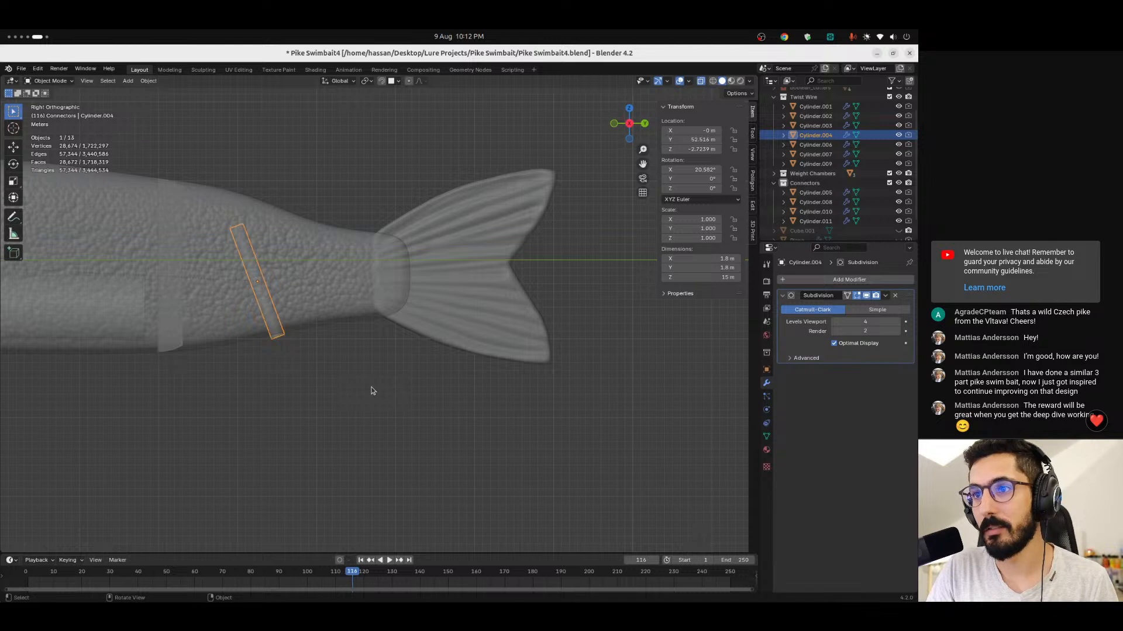
scroll(234, 403, "down", 4)
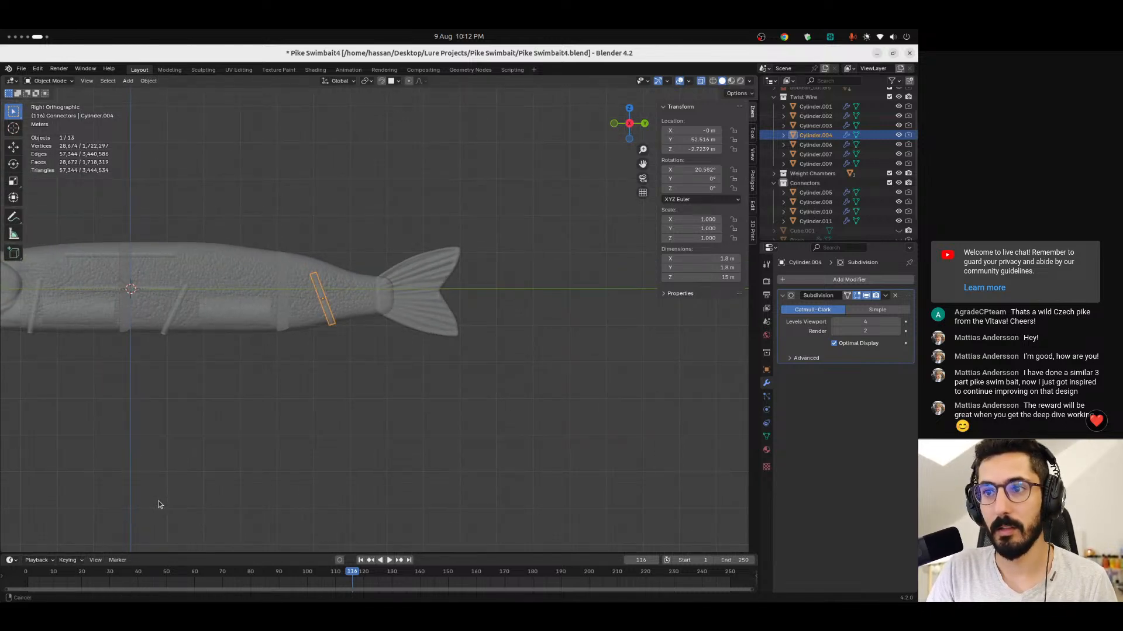
scroll(166, 458, "up", 3)
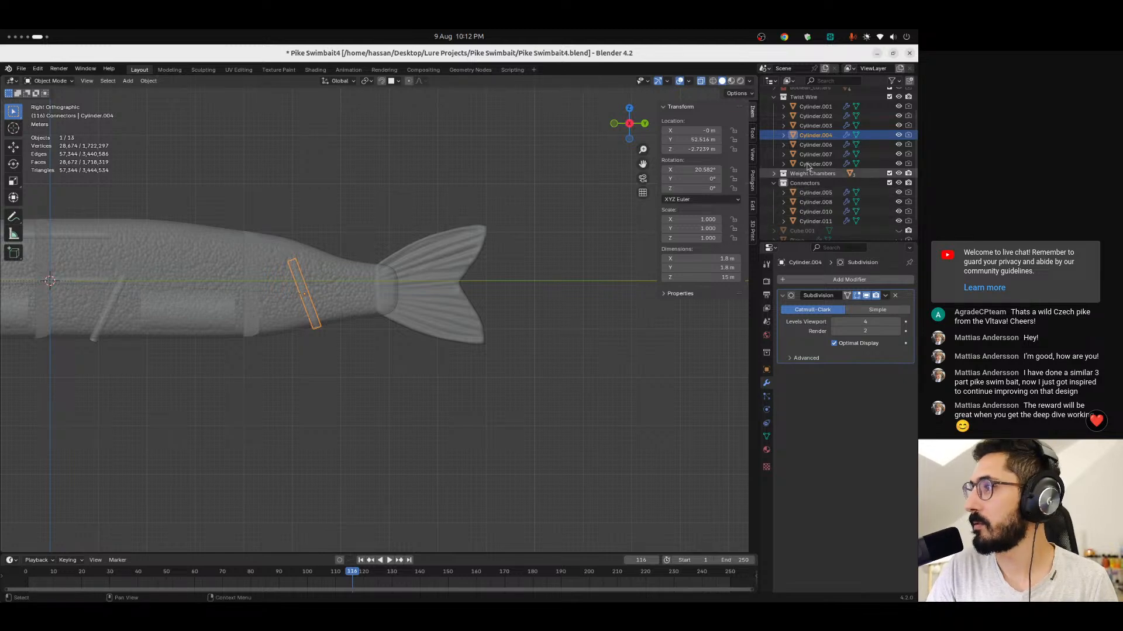
left_click(774, 174)
left_click(832, 201)
left_click(833, 192)
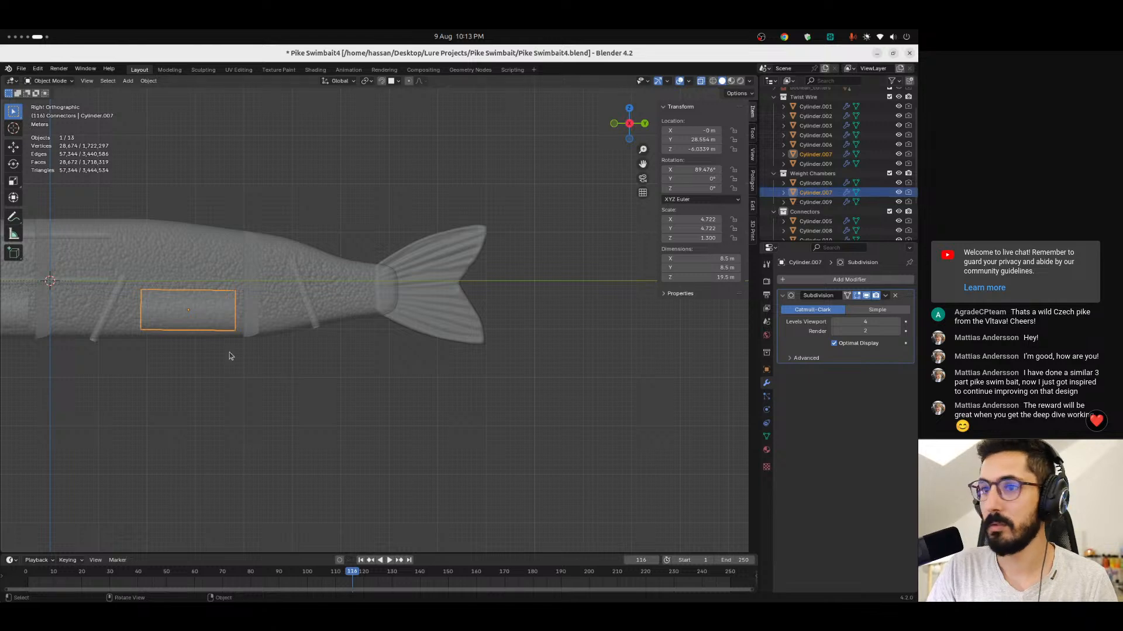
key("KP_Decimal")
key("g")
key("y")
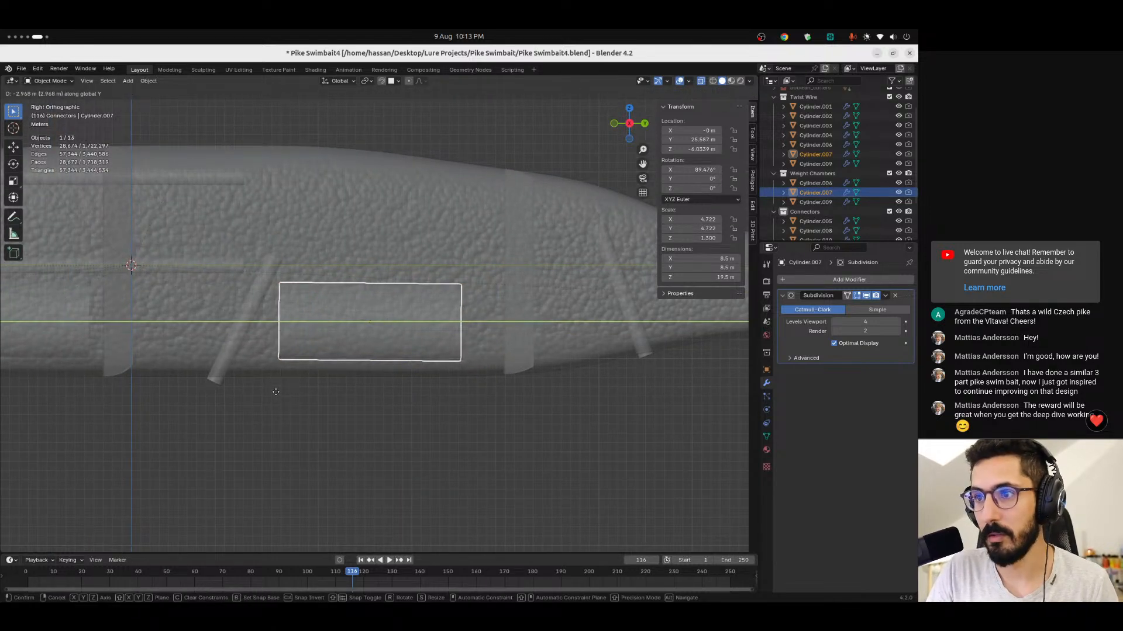
left_click(280, 456)
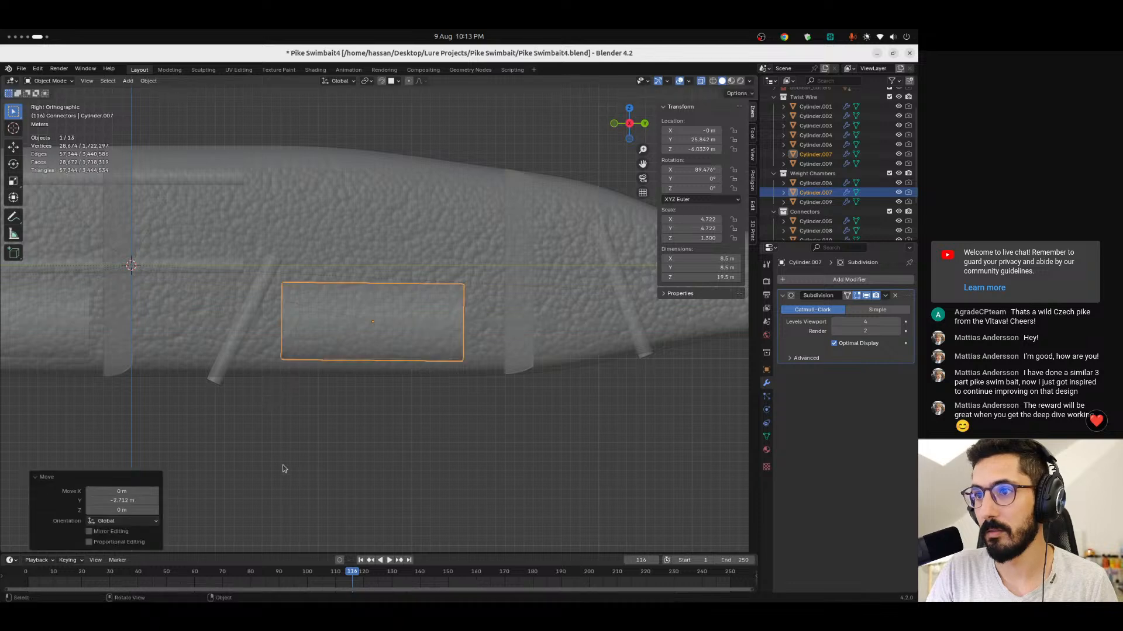
Examine the weight chamber's spacing to the twist-wire hole and the rear joint from the side and from above.
scroll(351, 413, "down", 4)
middle_click_drag(462, 404, 289, 399, "shift")
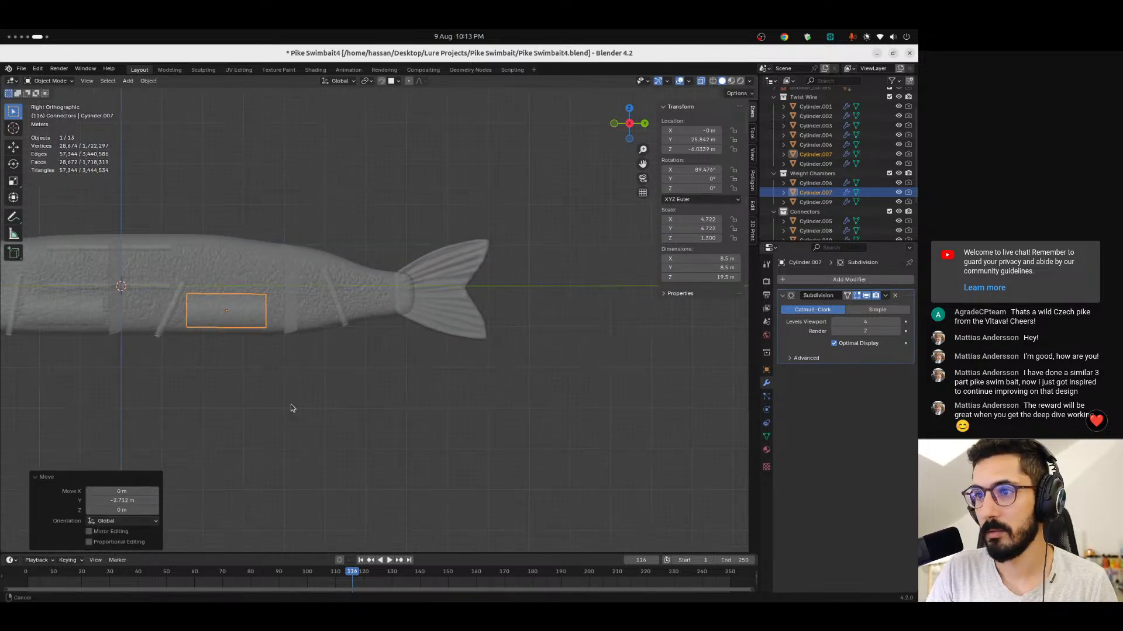
scroll(284, 357, "up", 4)
middle_click_drag(286, 303, 275, 297, "shift")
scroll(298, 350, "down", 2)
middle_click_drag(214, 331, 340, 334, "shift")
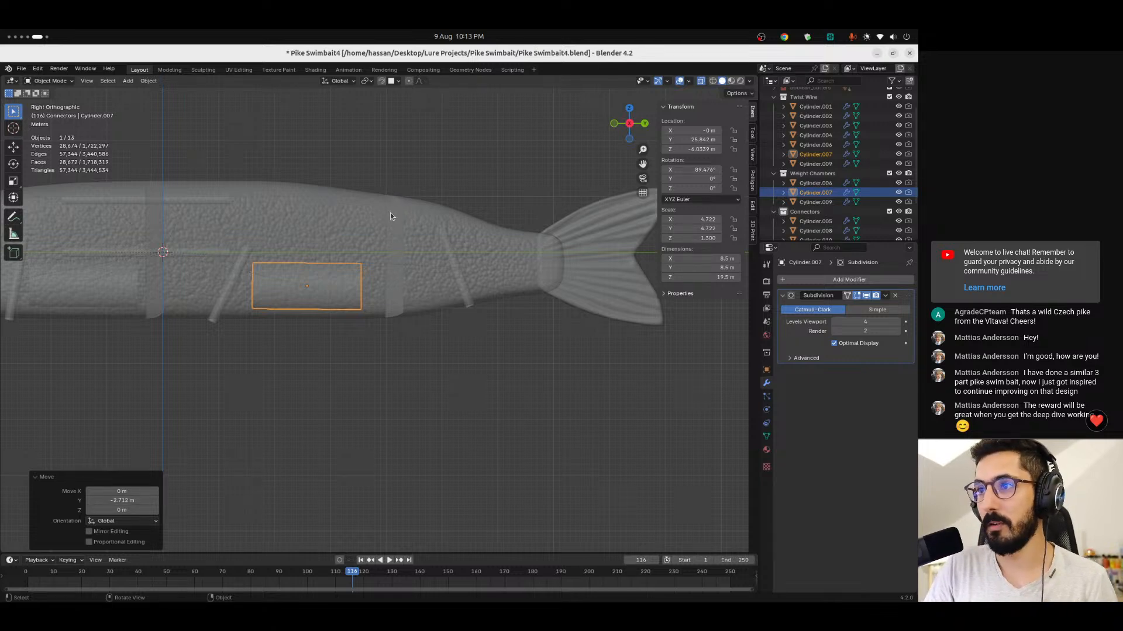
left_click(628, 108)
scroll(362, 288, "down", 2)
scroll(272, 195, "up", 4)
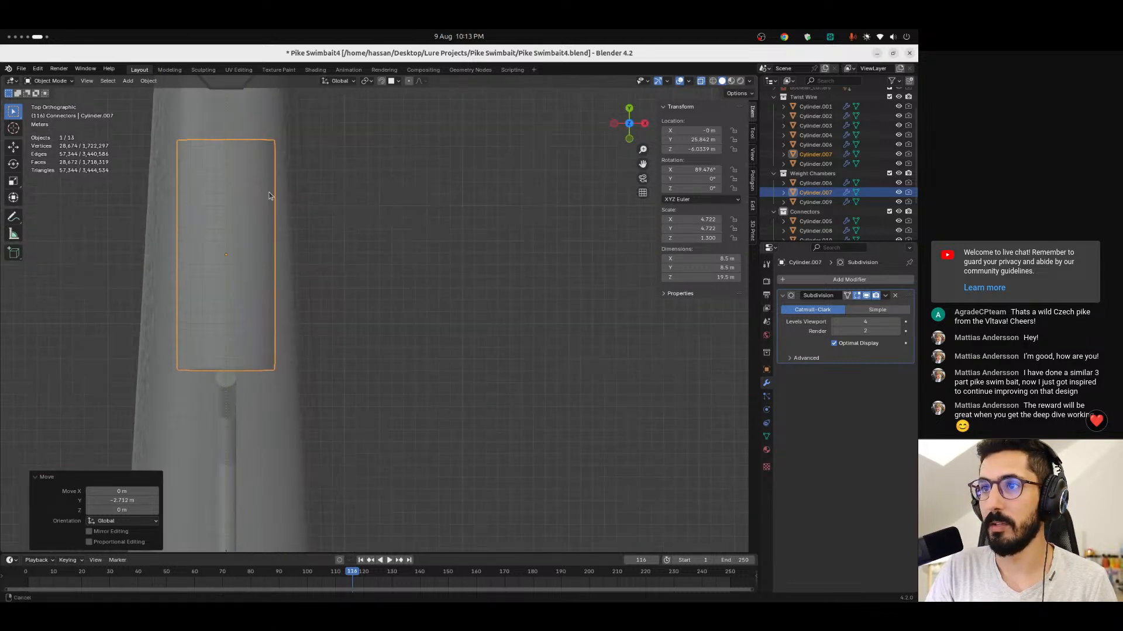
middle_click_drag(272, 195, 394, 192, "shift")
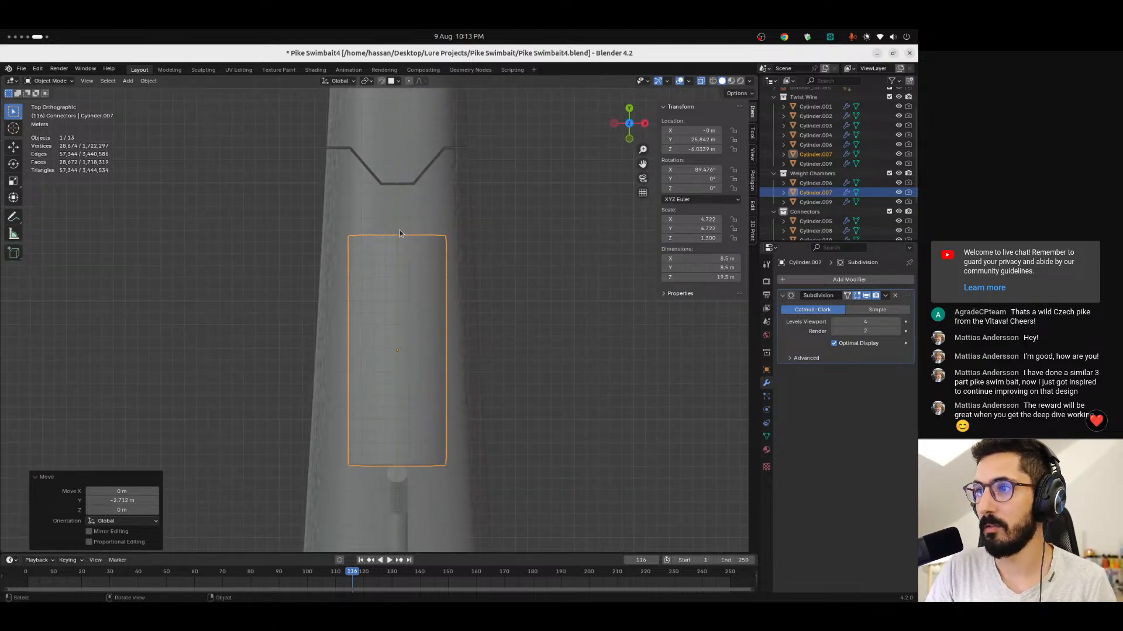
middle_click_drag(402, 240, 389, 315, "ctrl")
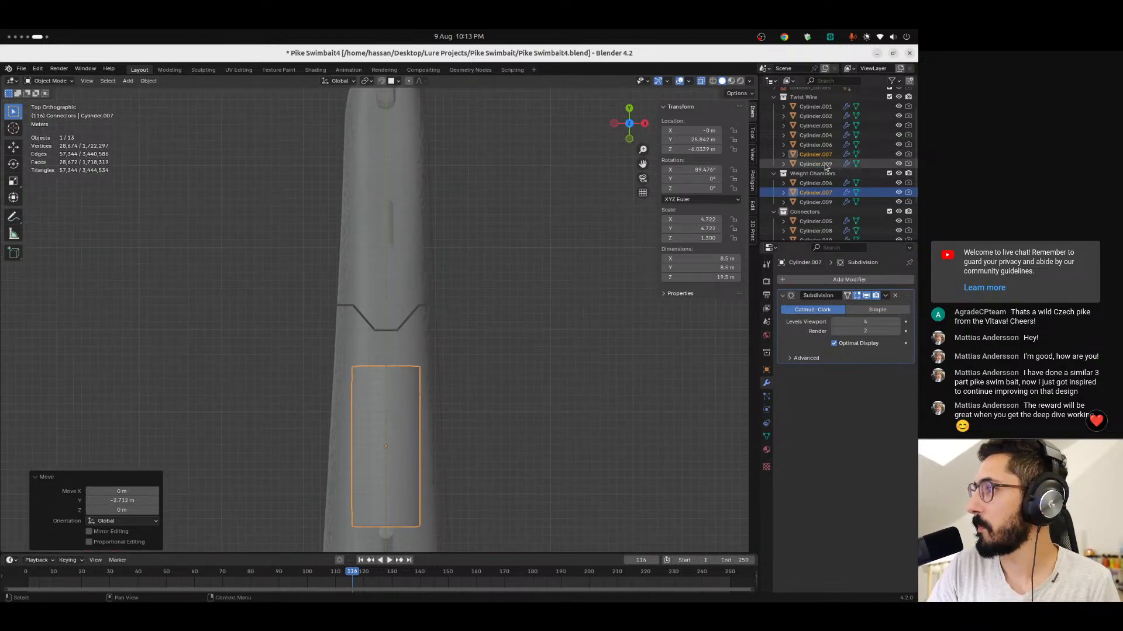
Unhide the rear joint cutter Plane.001 and remove its Boolean modifier from the lure body.
scroll(832, 174, "up", 4)
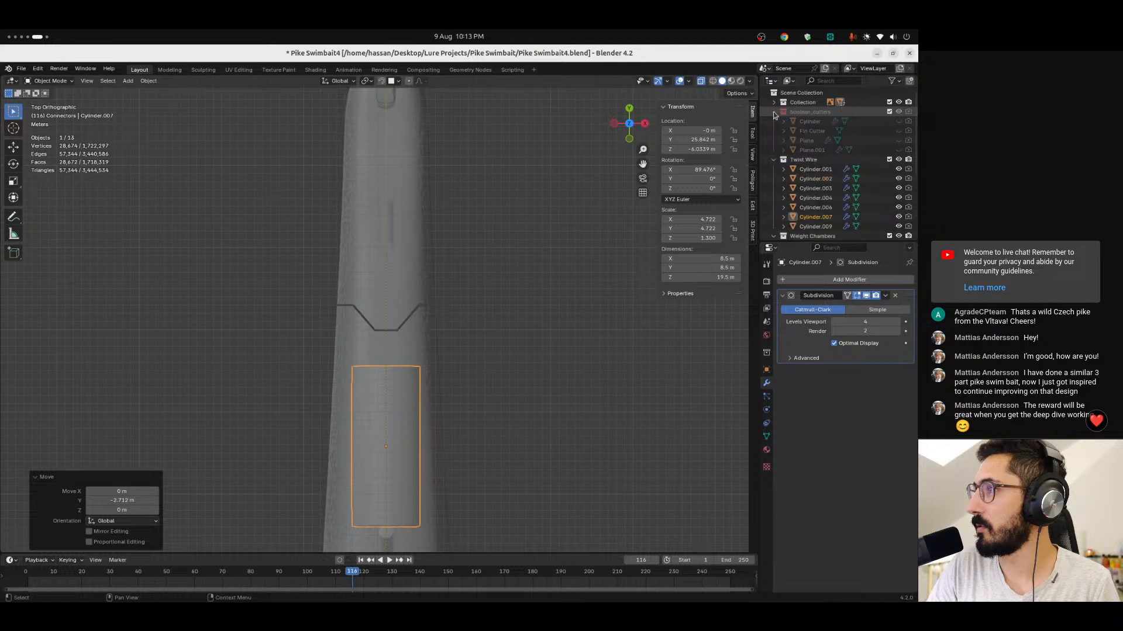
left_click(830, 121)
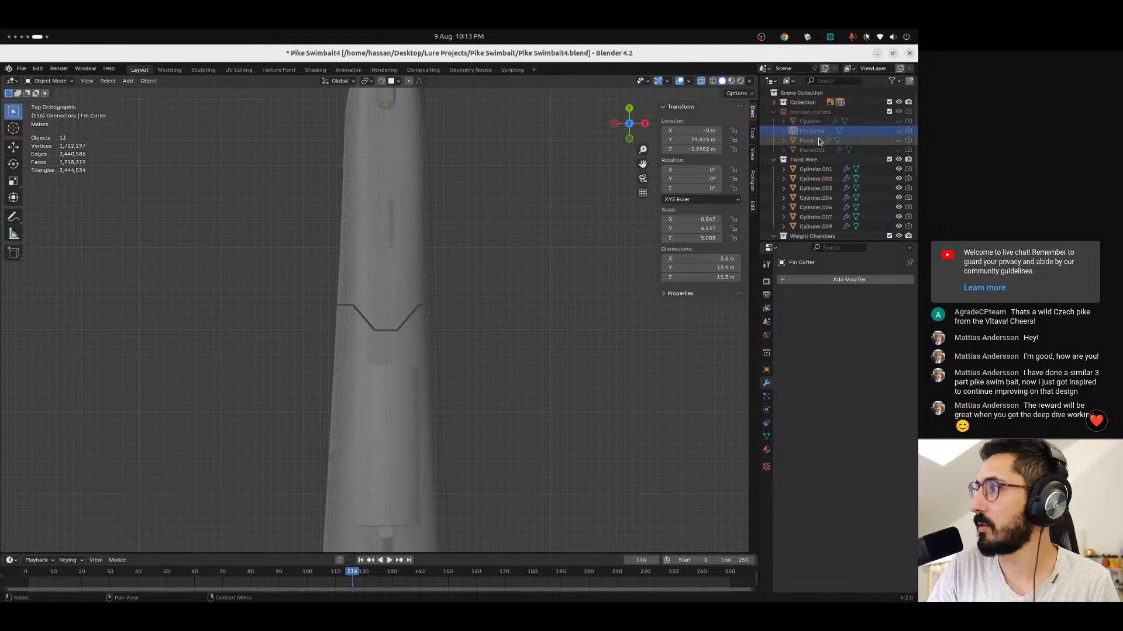
left_click(860, 141)
left_click(898, 150)
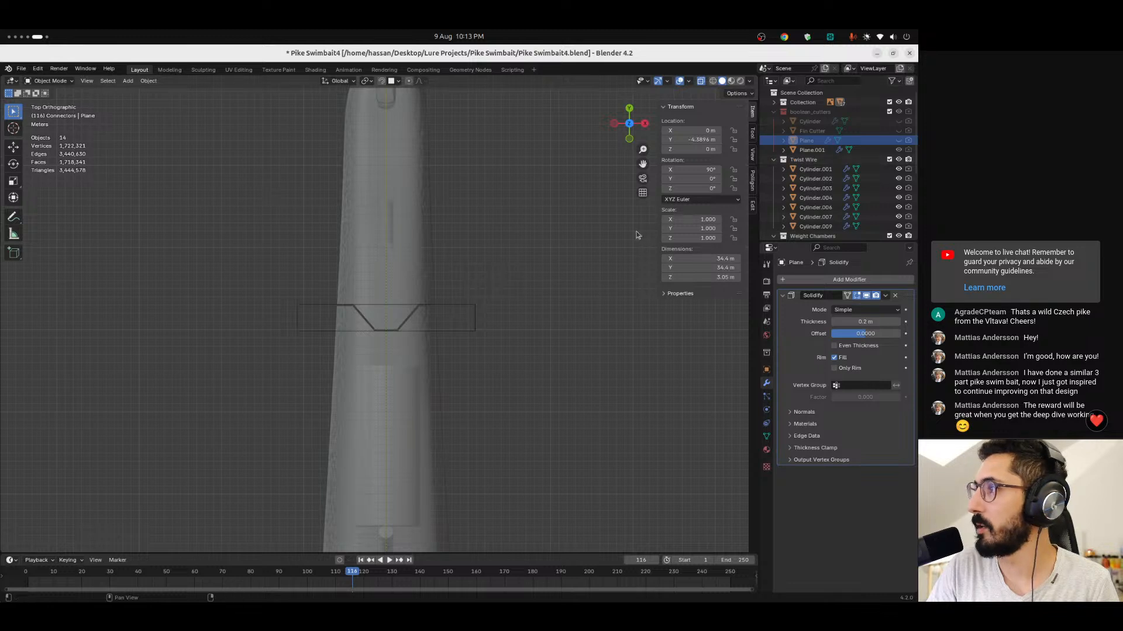
left_click(378, 230)
scroll(848, 444, "down", 5)
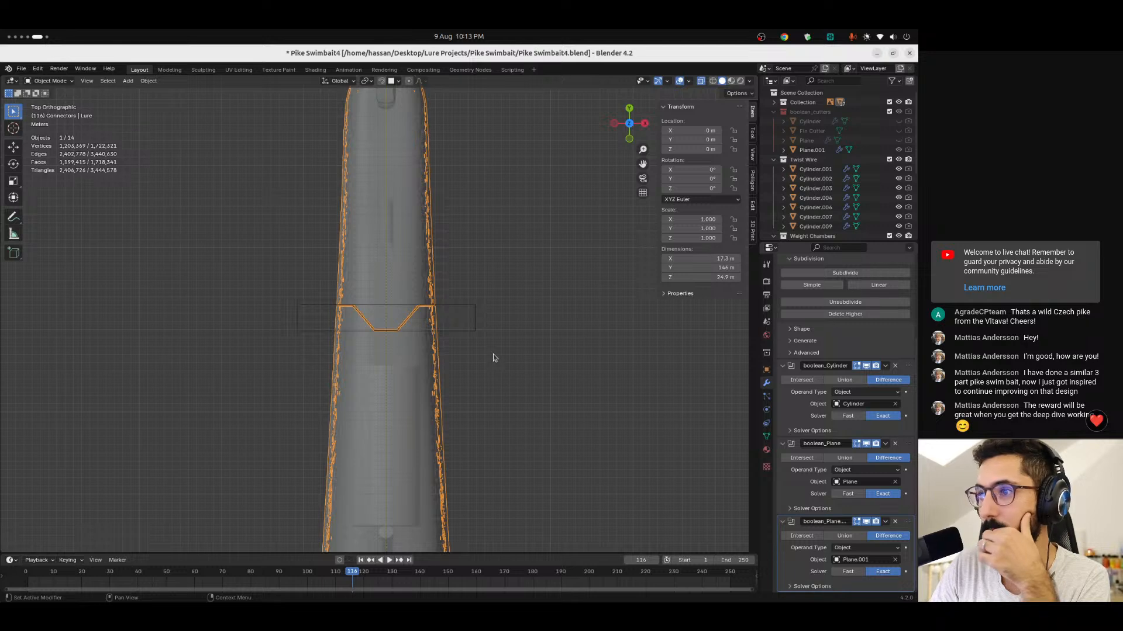
Set the viewport display of the rear joint cutter Plane.001 to Solid.
left_click(475, 331)
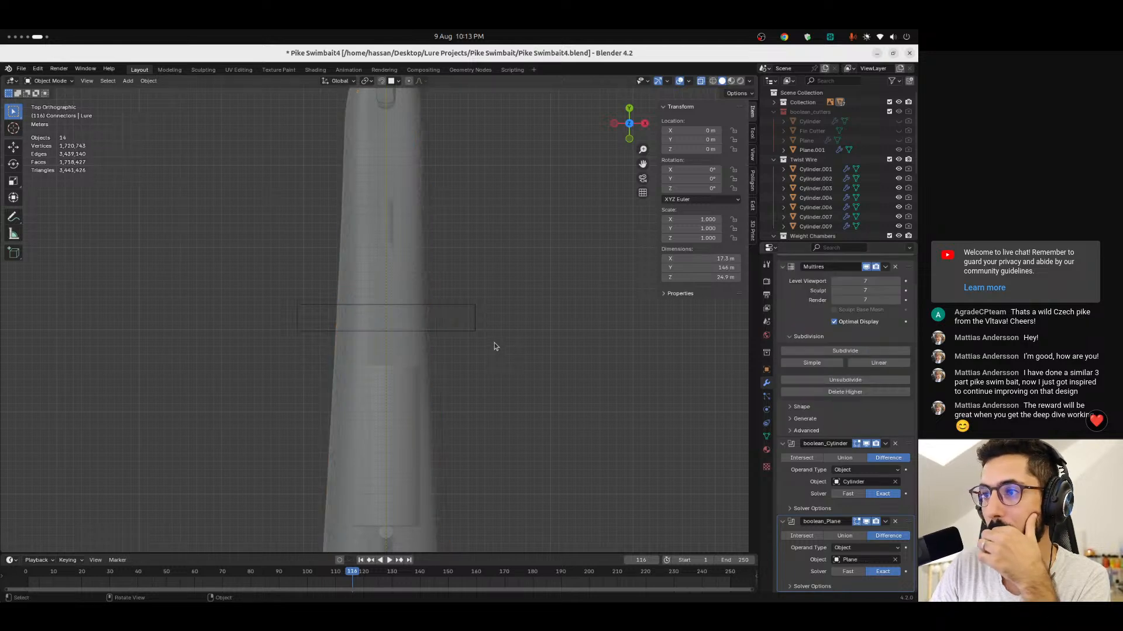
left_click(766, 369)
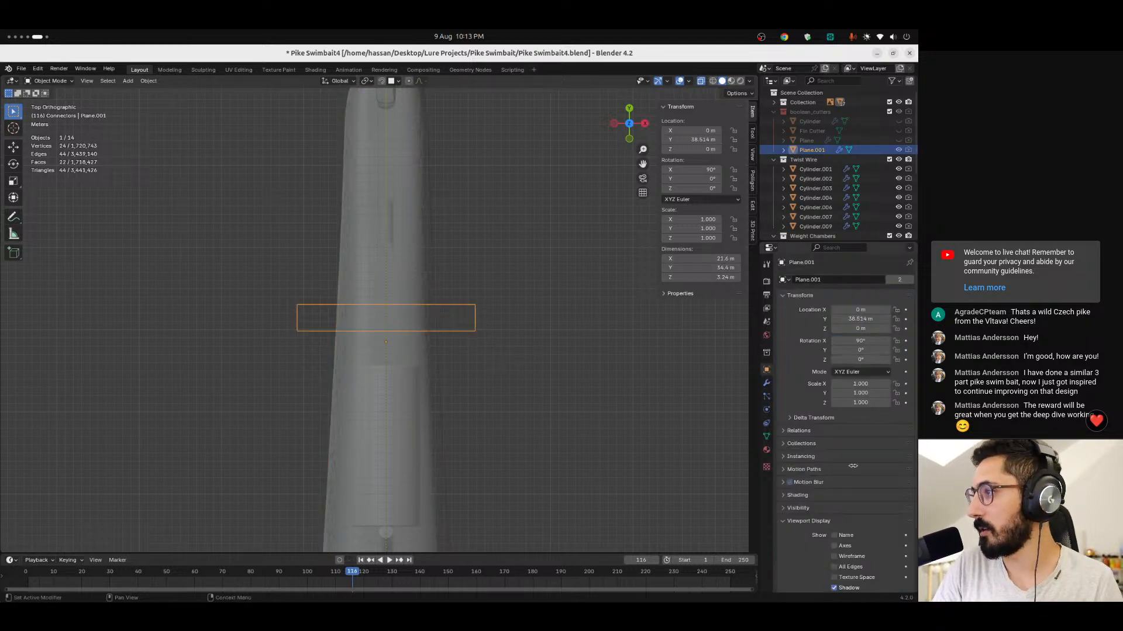
scroll(845, 497, "down", 8)
left_click(850, 547)
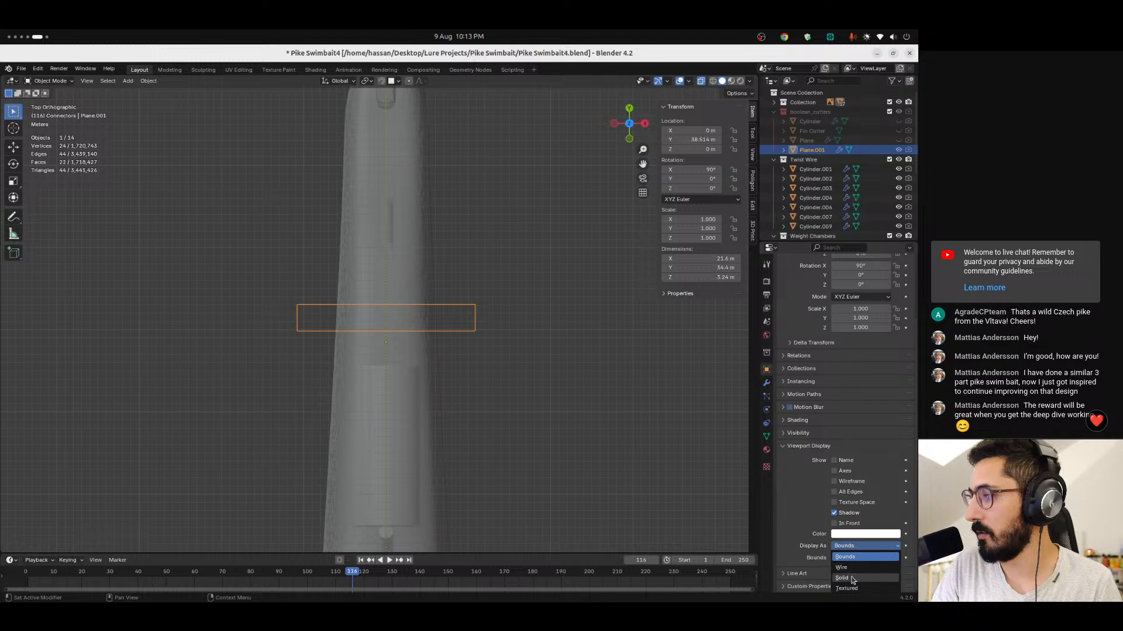
left_click(851, 571)
Move the rear joint cutter about 3.76 m along Y toward the head, just behind the weight chamber.
scroll(425, 348, "up", 7)
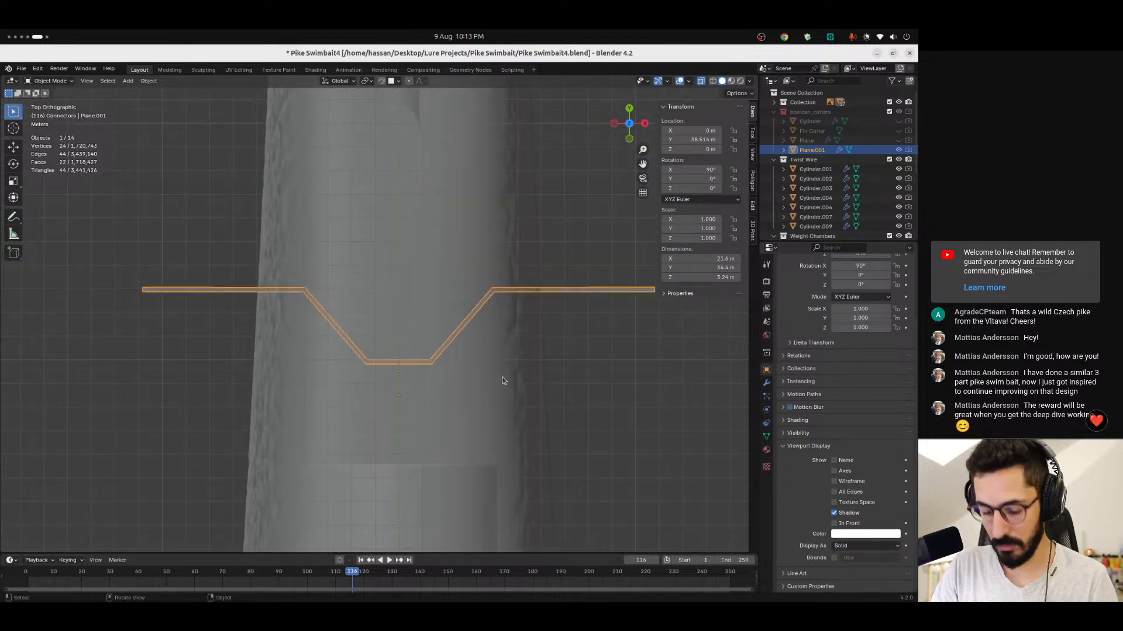
key("g")
key("y")
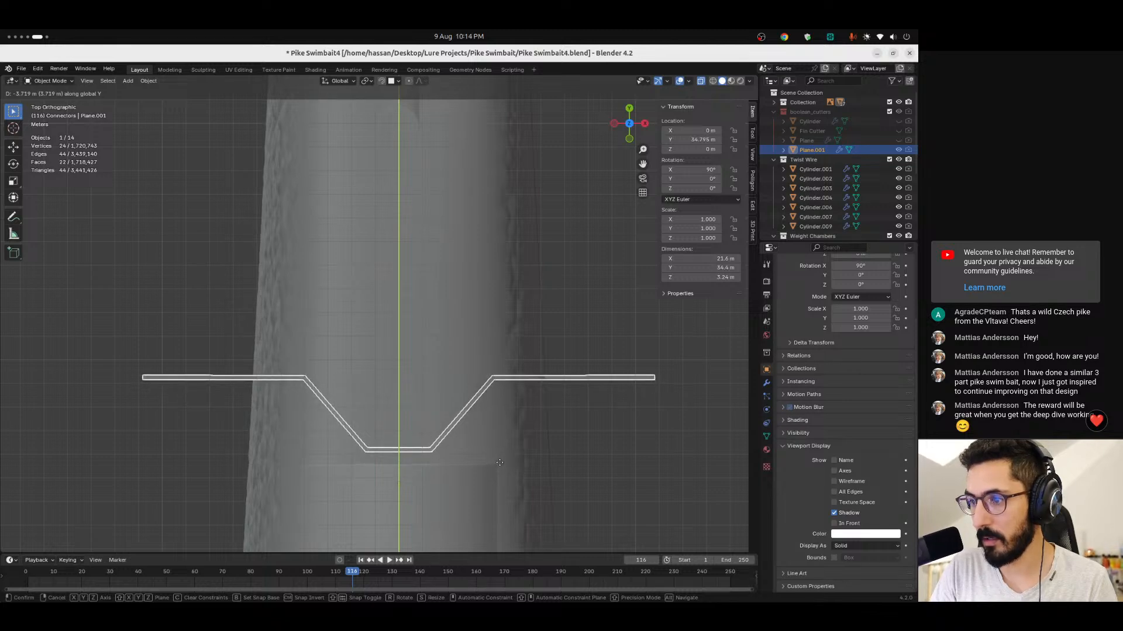
left_click(629, 464)
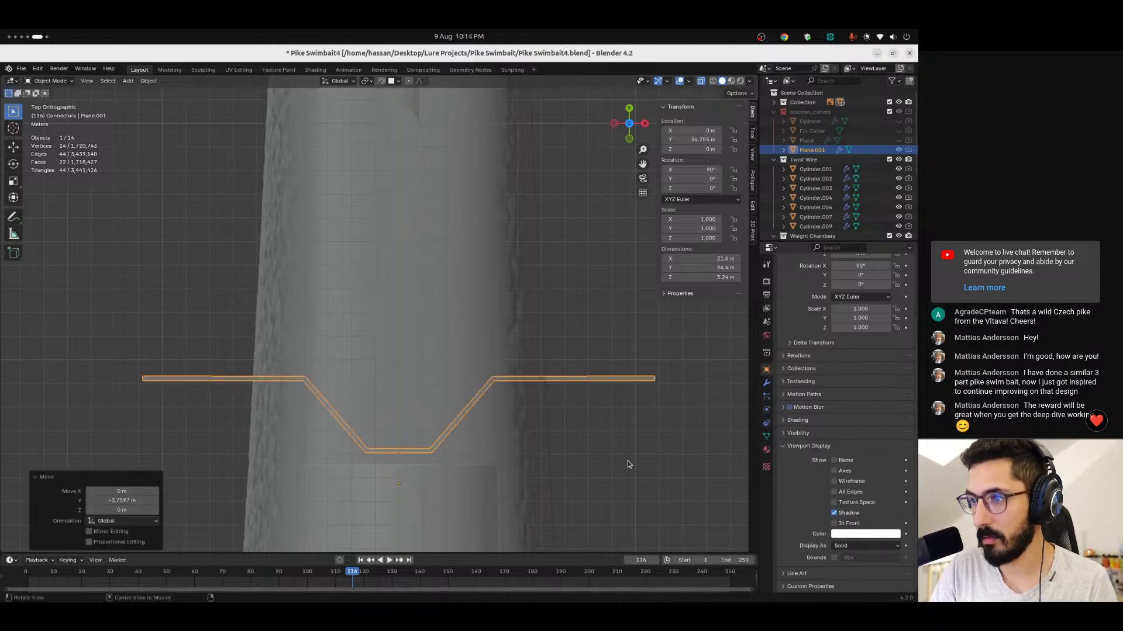
Rotate the tail section's twist-wire cylinder about 21.2° to nearly vertical and move it about 1.25 m in Y and 0.04 m in Z.
middle_click_drag(566, 431, 555, 263)
left_click(622, 126)
middle_click_drag(380, 349, 419, 281, "ctrl")
middle_click_drag(565, 436, 416, 390, "shift")
left_click(435, 418)
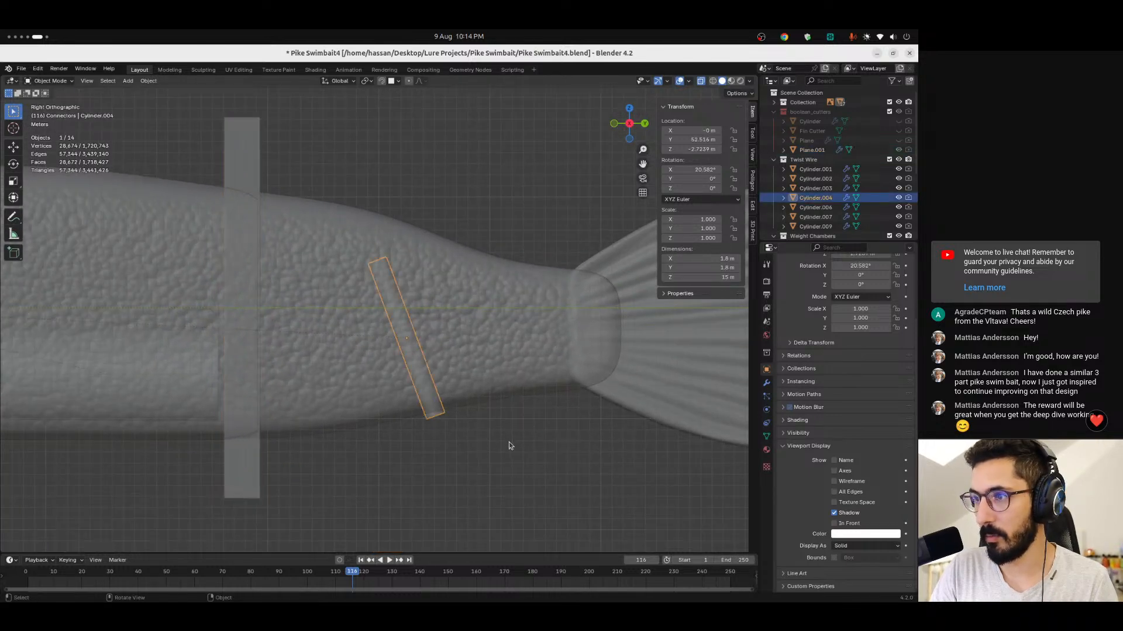
key("r")
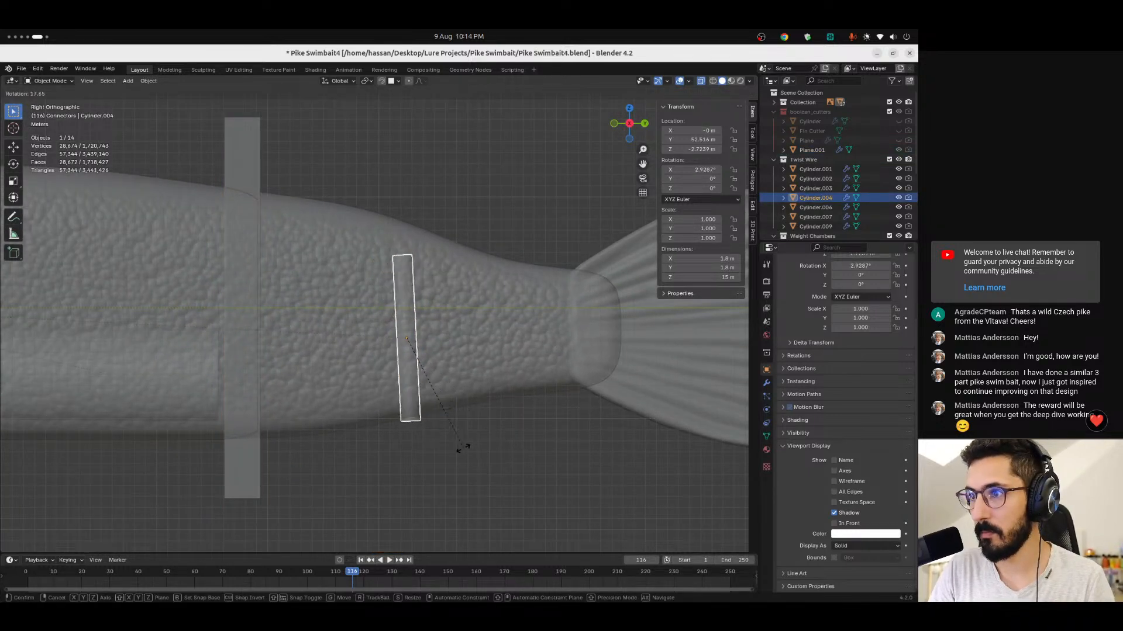
left_click(455, 448)
key("g")
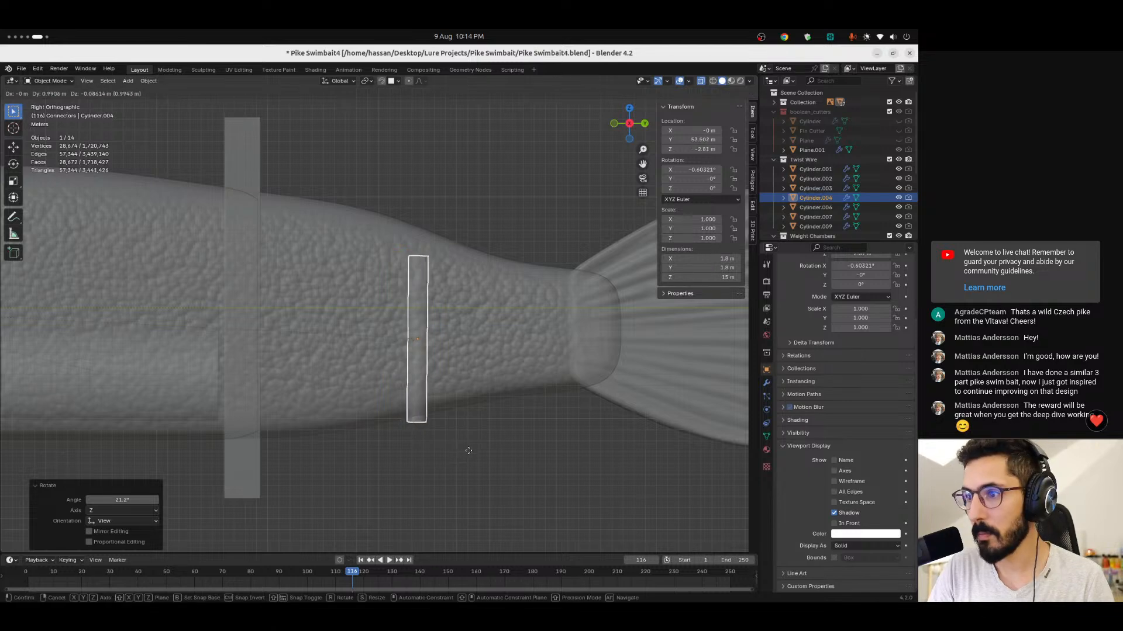
left_click(466, 457)
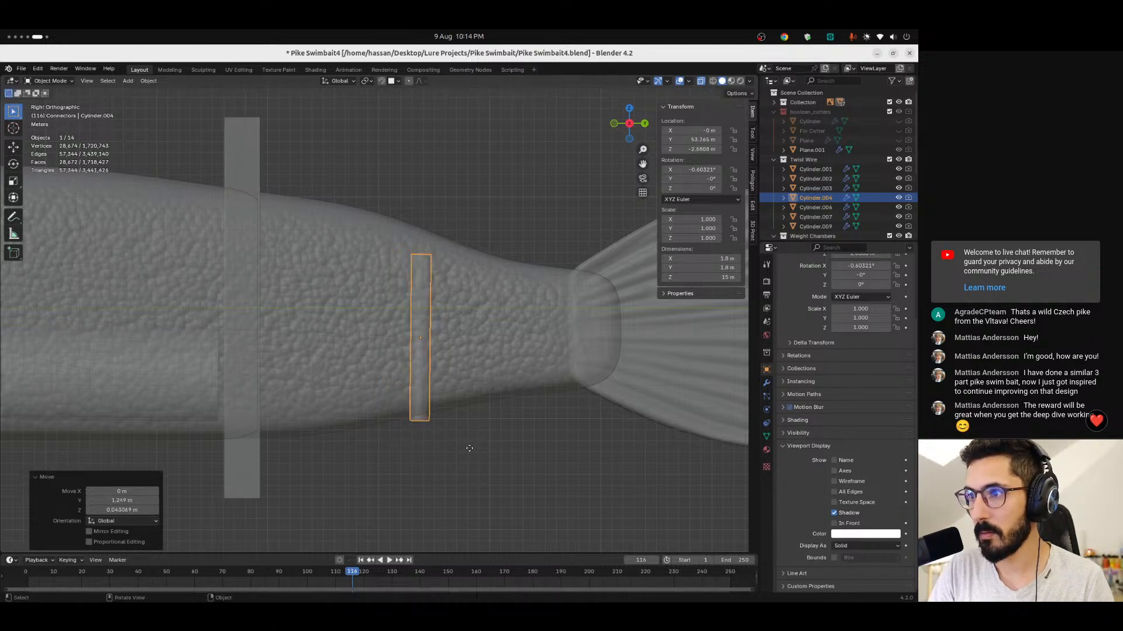
Tilt the tail section's twist-wire cylinder to an X rotation of about 5.8° and adjust its position at the belly.
key("r")
left_click(476, 448)
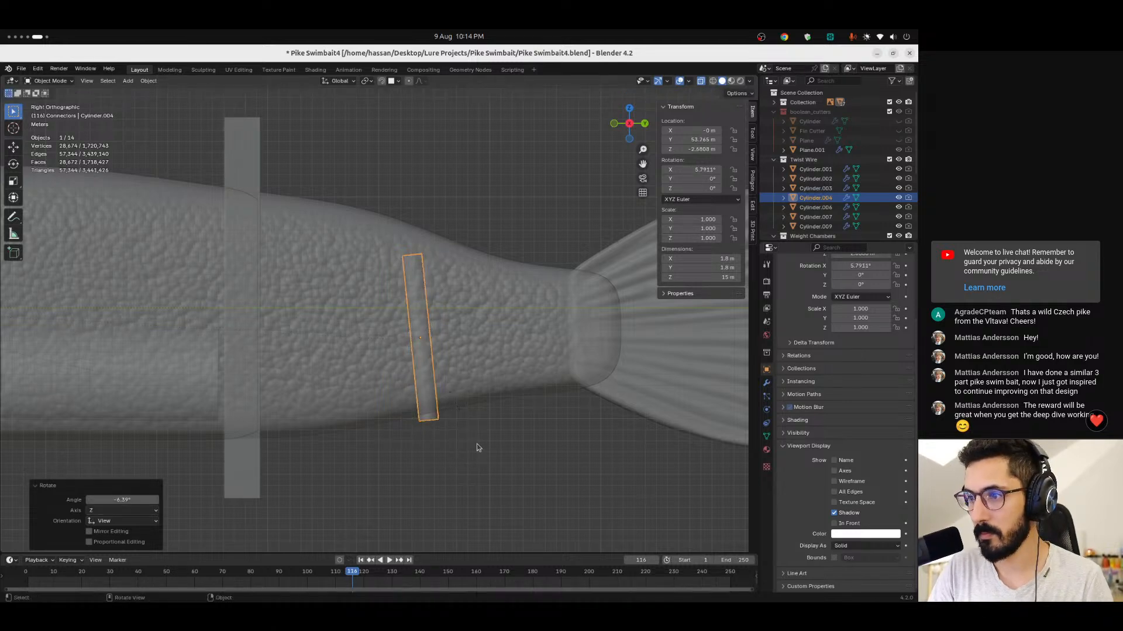
key("g")
left_click(451, 476)
Cut the lure body at the rear joint with a Boolean difference using the repositioned Plane.001 cutter.
middle_click_drag(451, 476, 302, 289, "ctrl")
left_click(305, 287)
left_click(281, 311, "shift")
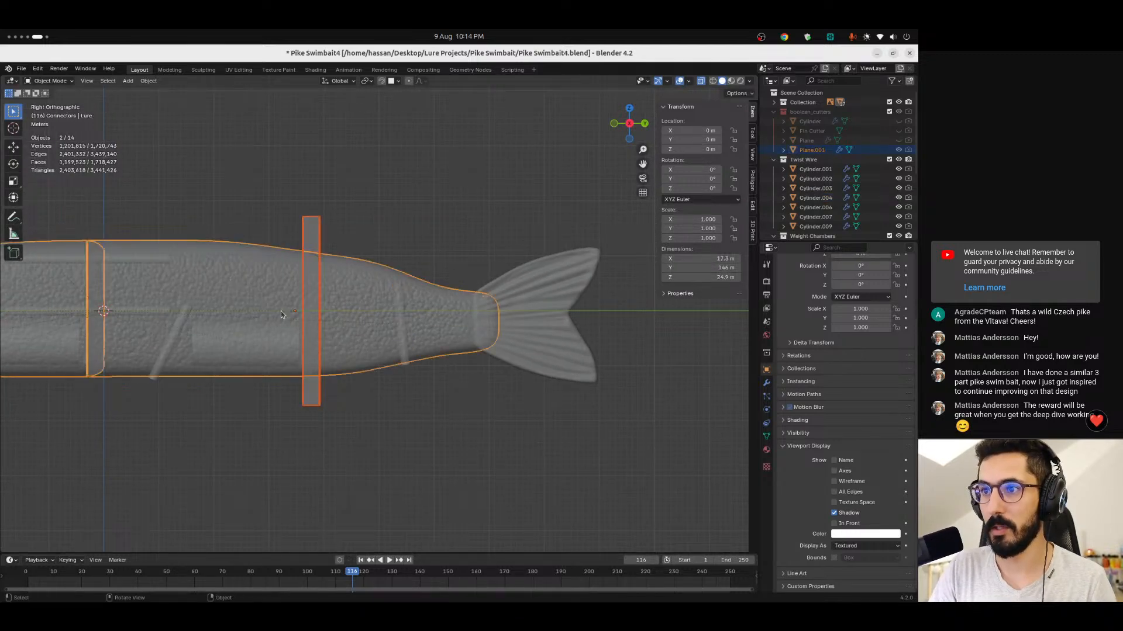
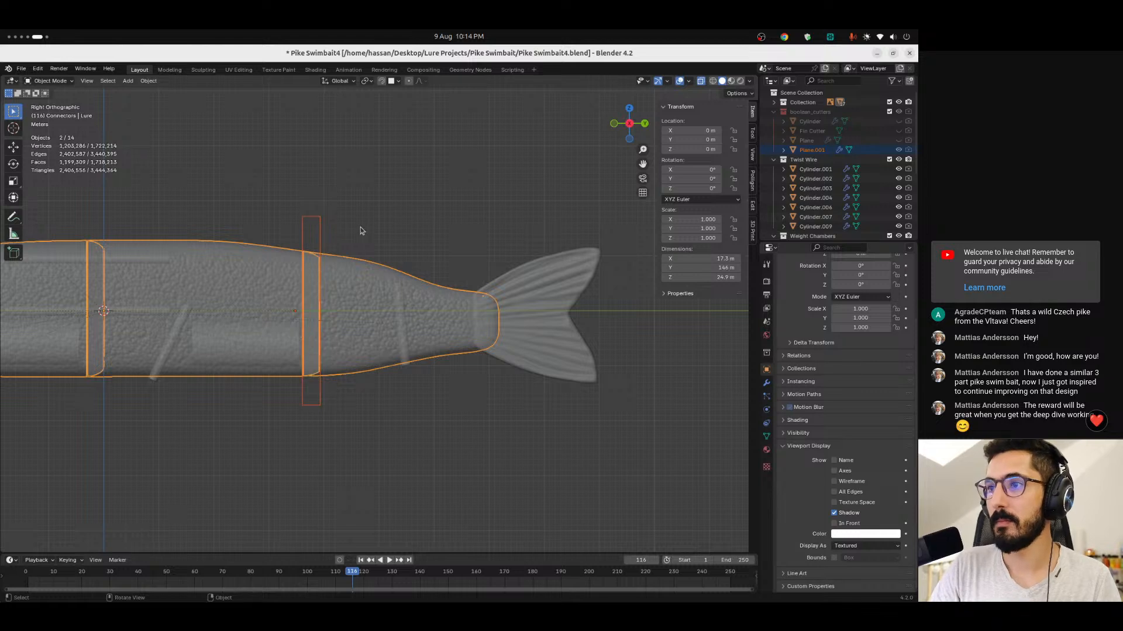
Hide the Plane.001 cutter at the rear joint and inspect the resulting cut through the lure body.
left_click(325, 229)
key("h")
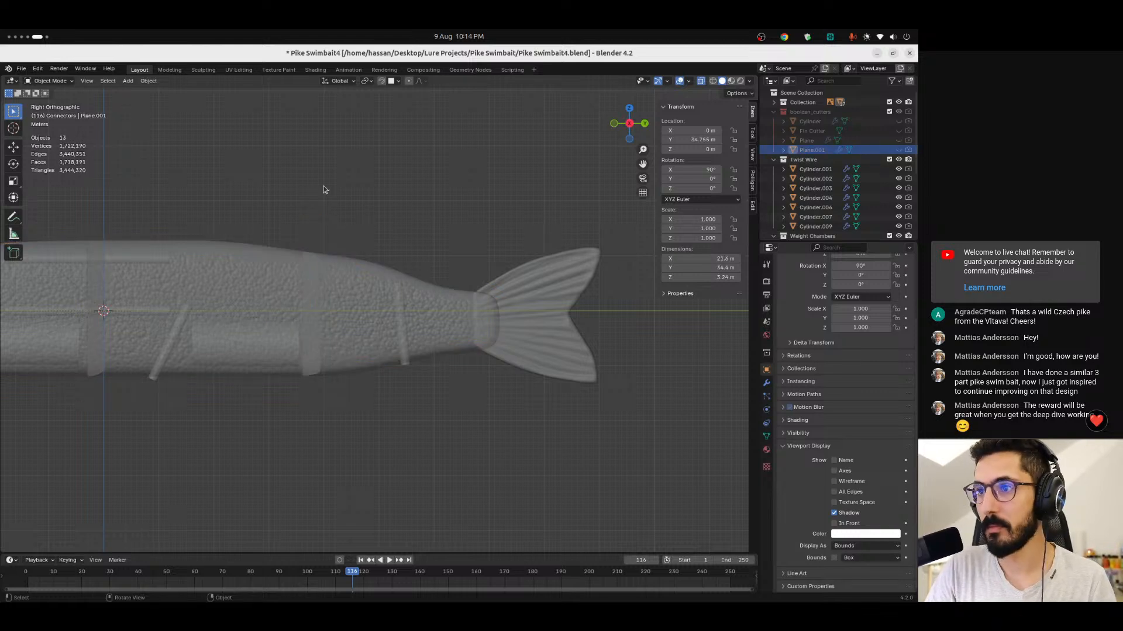
scroll(294, 209, "up", 1)
scroll(293, 208, "up", 4)
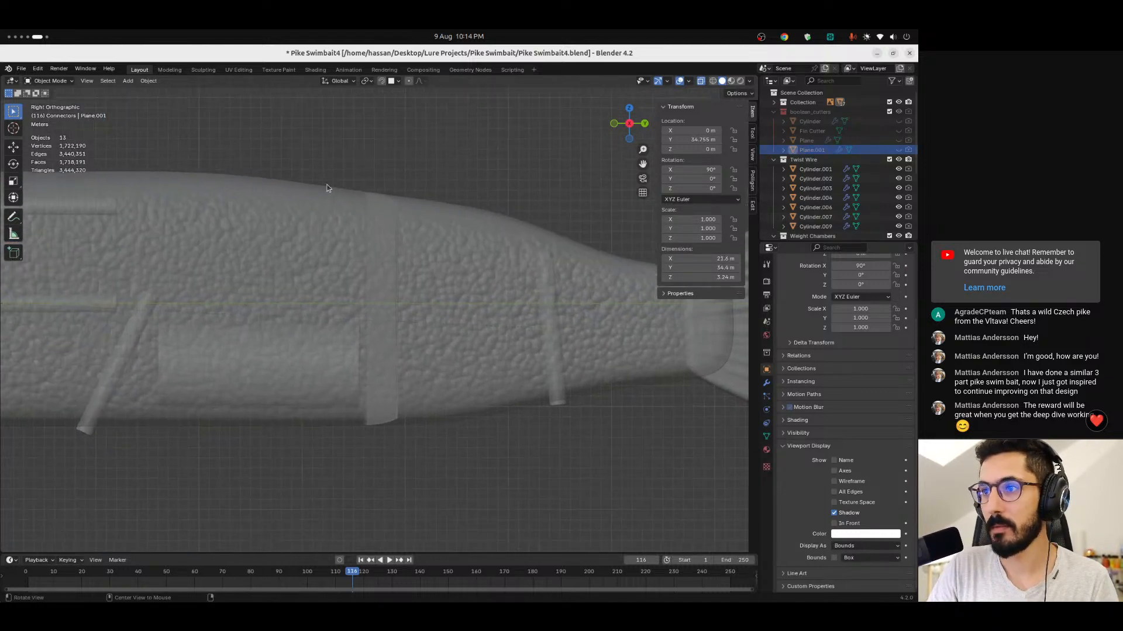
scroll(329, 153, "down", 2)
scroll(335, 194, "down", 1)
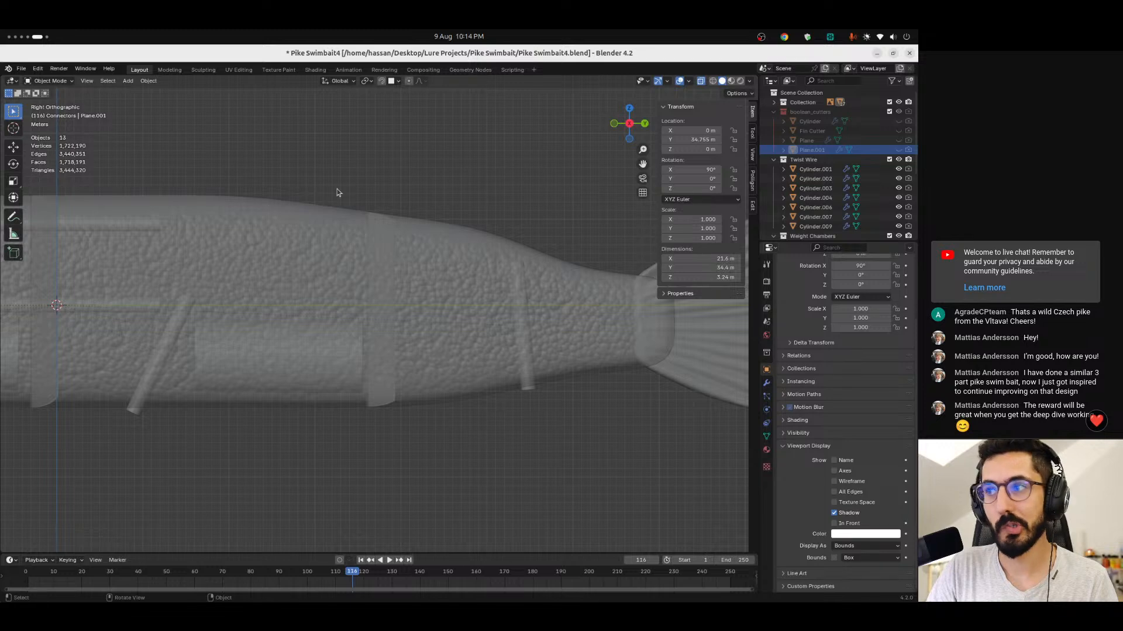
Collapse the Twist Wire and Weight Chambers collections in the outliner to get to the connector cylinders.
left_click(825, 228)
middle_click_drag(295, 190, 570, 182, "shift")
left_click(773, 159)
left_click(817, 197)
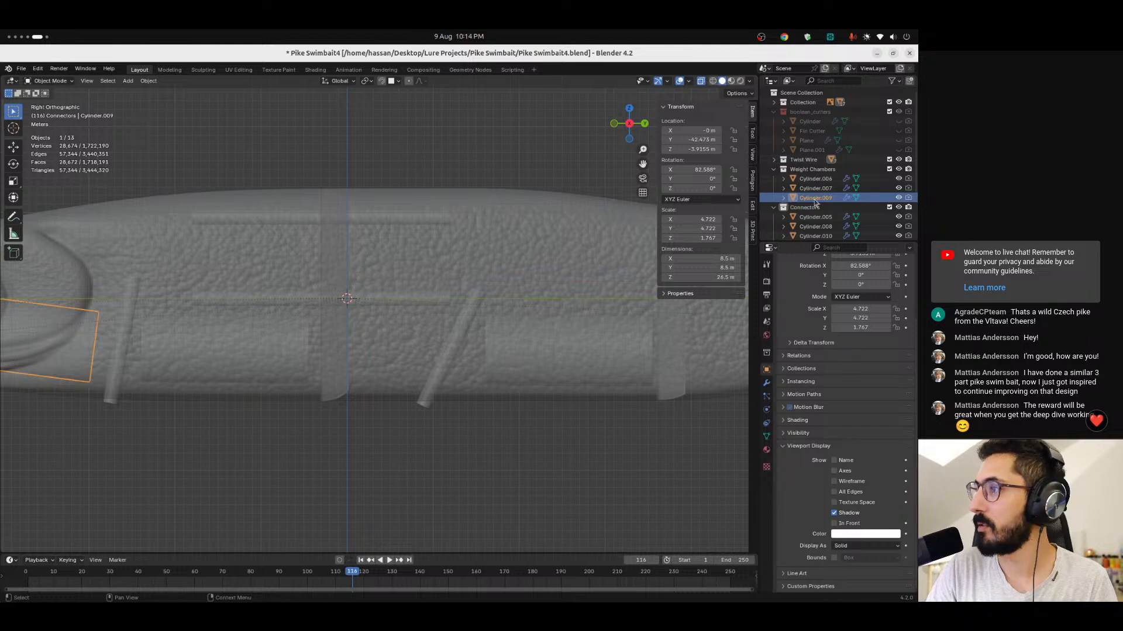
left_click(774, 168)
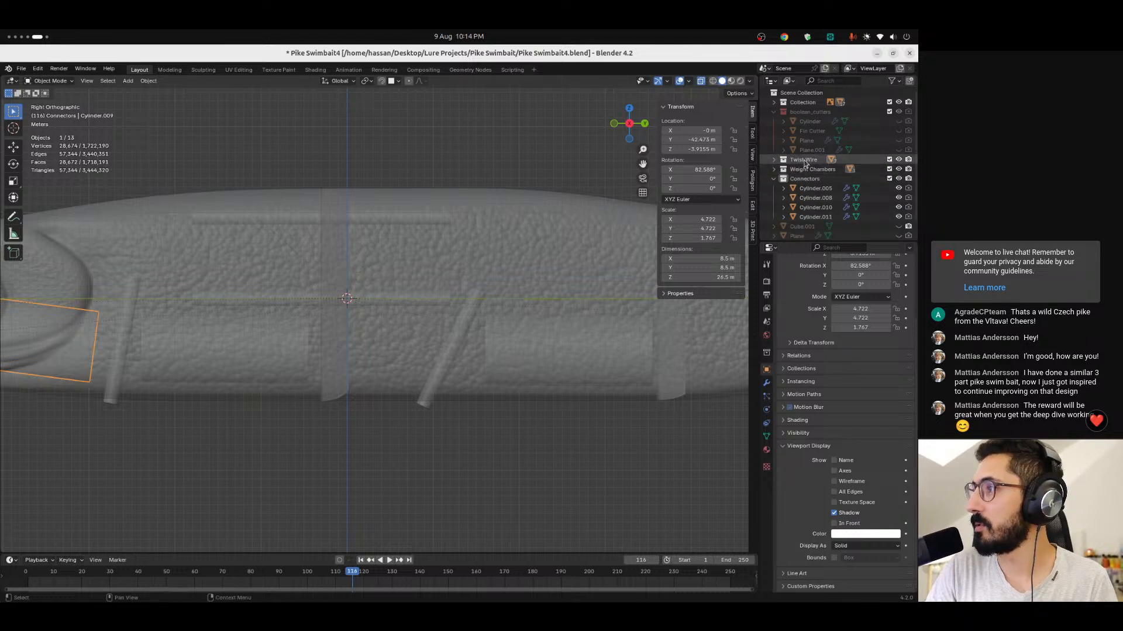
Duplicate the centreline connector cylinder Cylinder.011 and move the copy about 24.24 m along Y to the rear joint.
left_click(818, 217)
scroll(445, 187, "down", 5)
scroll(450, 120, "up", 7)
middle_click_drag(570, 307, 313, 290, "shift")
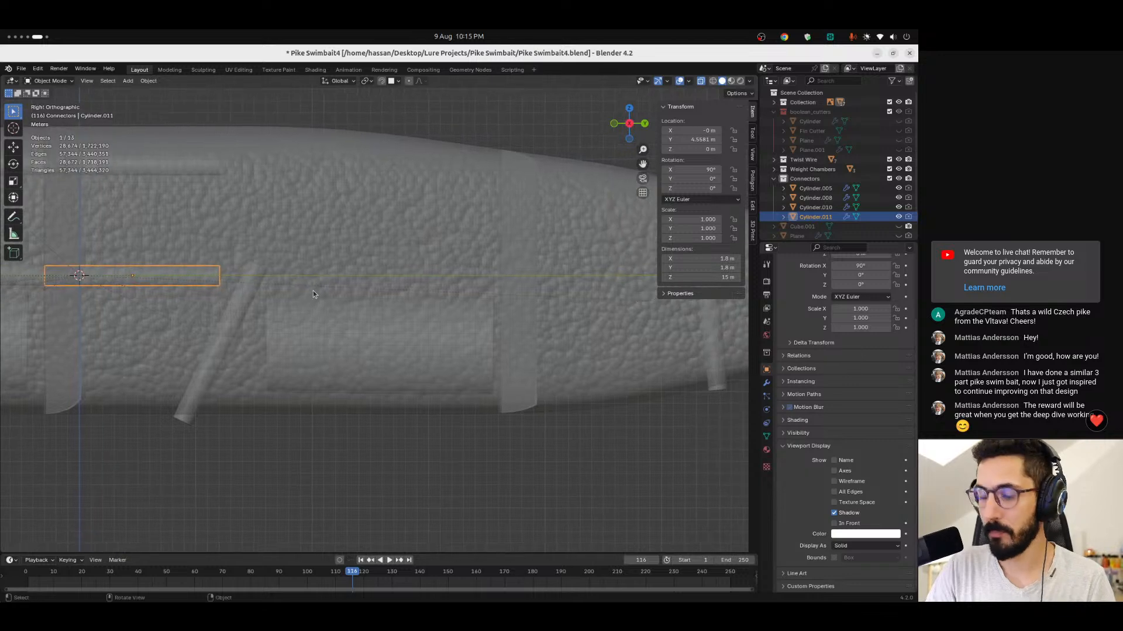
key("shift+d")
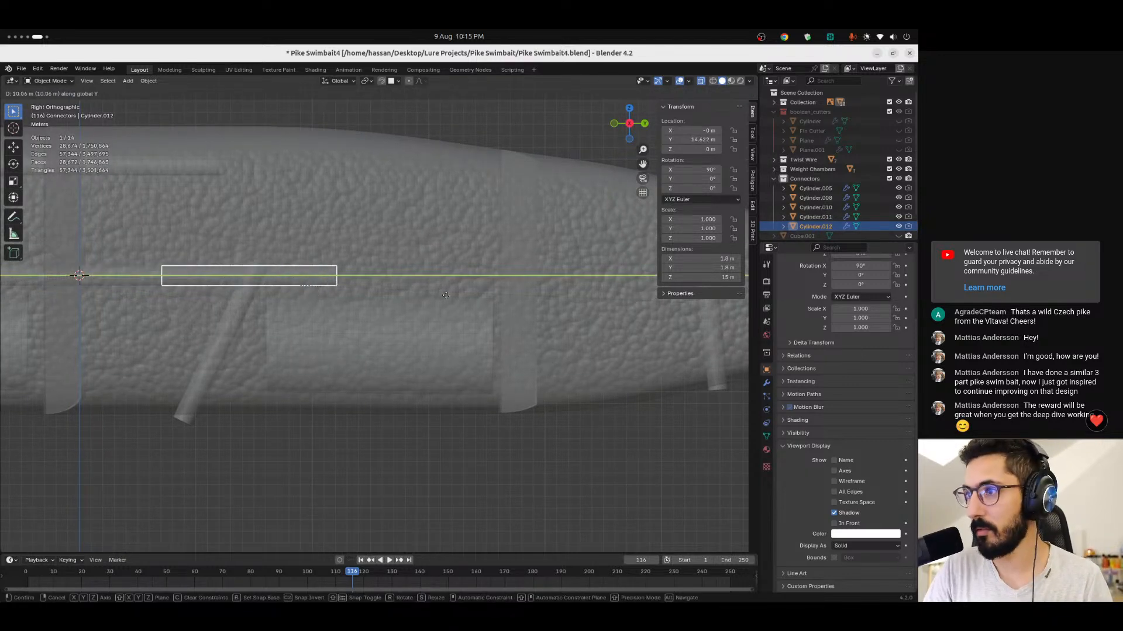
left_click(605, 283)
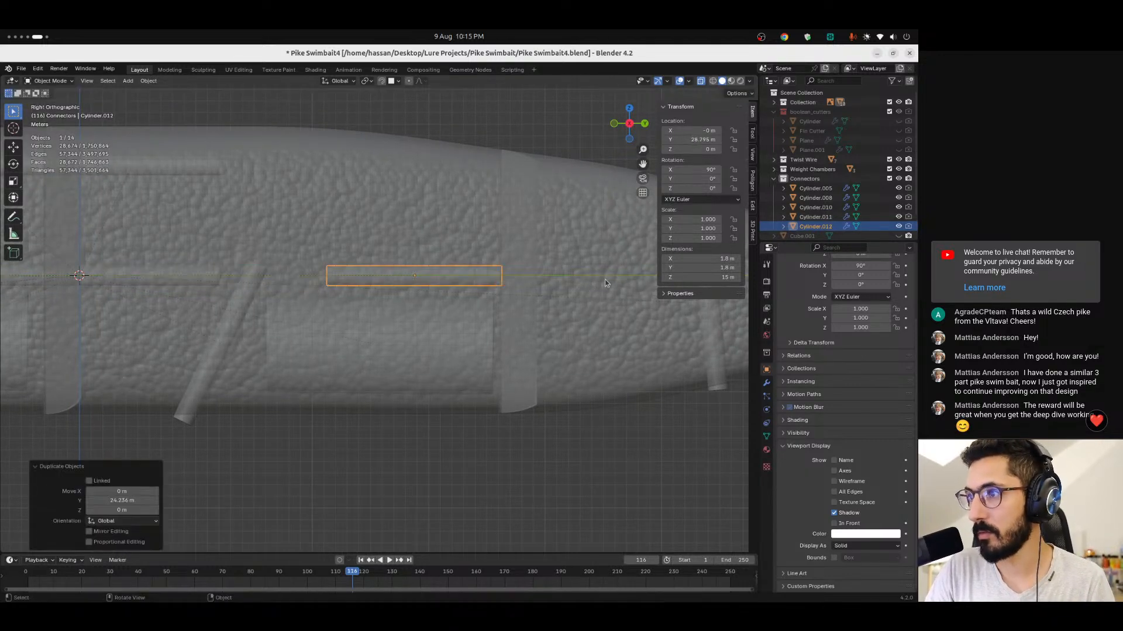
Shift the copied connector cylinder about -0.136 m along Y so its end sits in the rear joint gap.
left_click(629, 110)
scroll(422, 176, "up", 8)
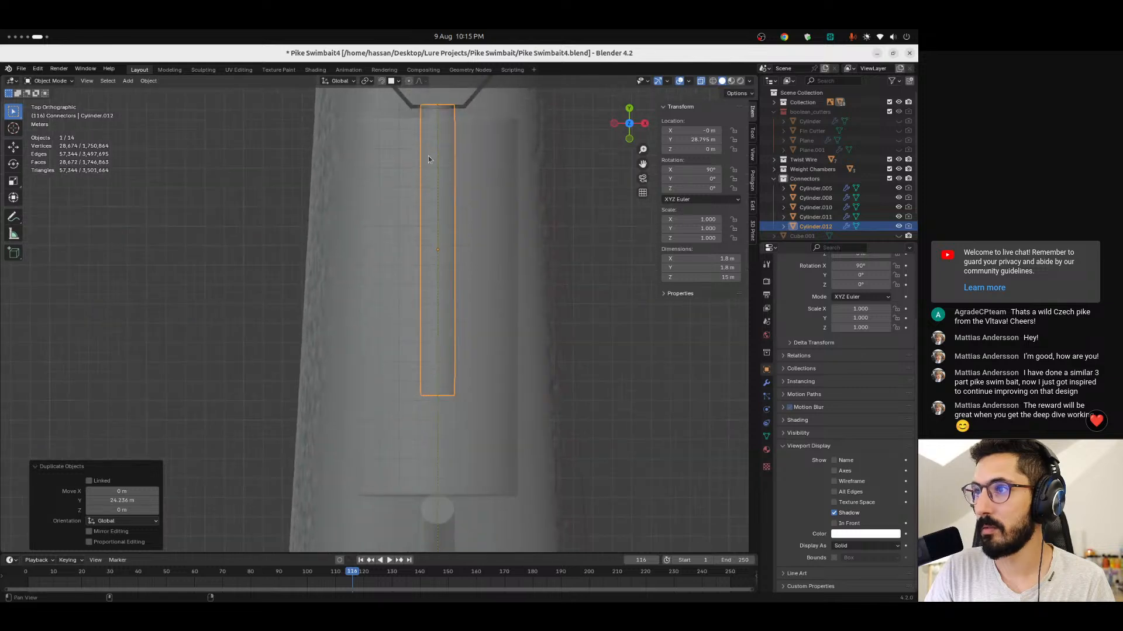
middle_click_drag(319, 193, 373, 353, "shift")
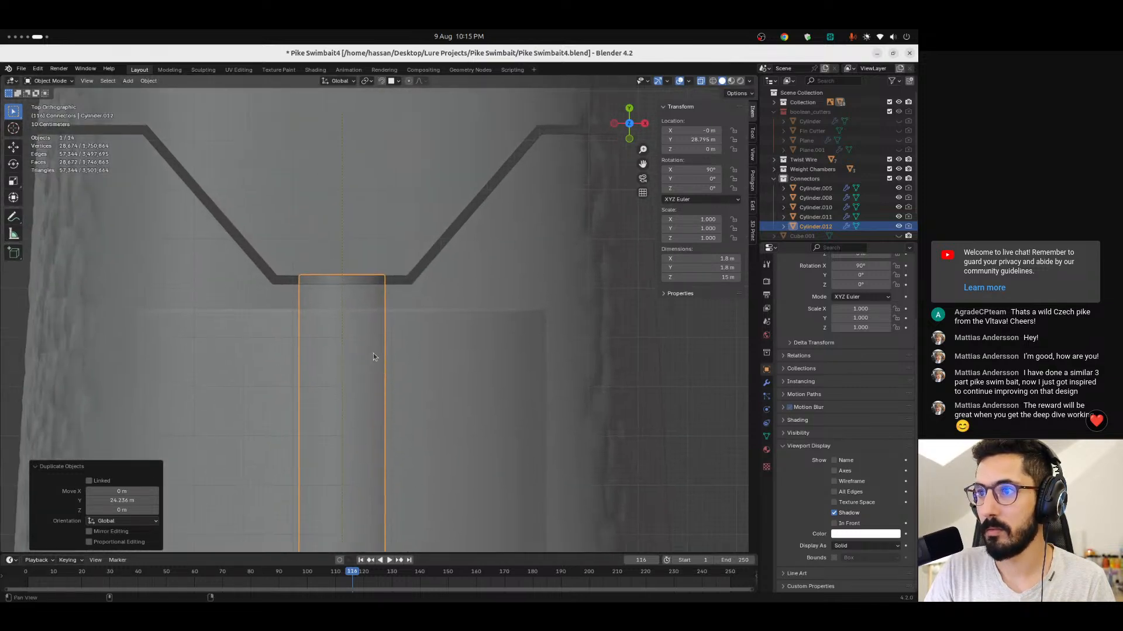
key("g")
key("y")
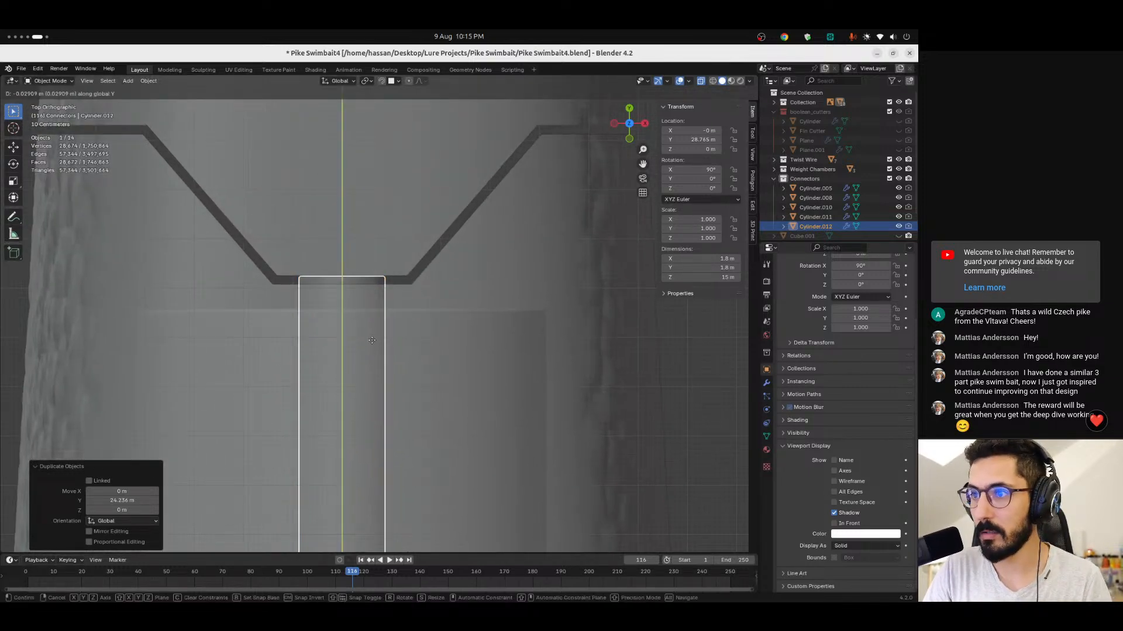
left_click(375, 350)
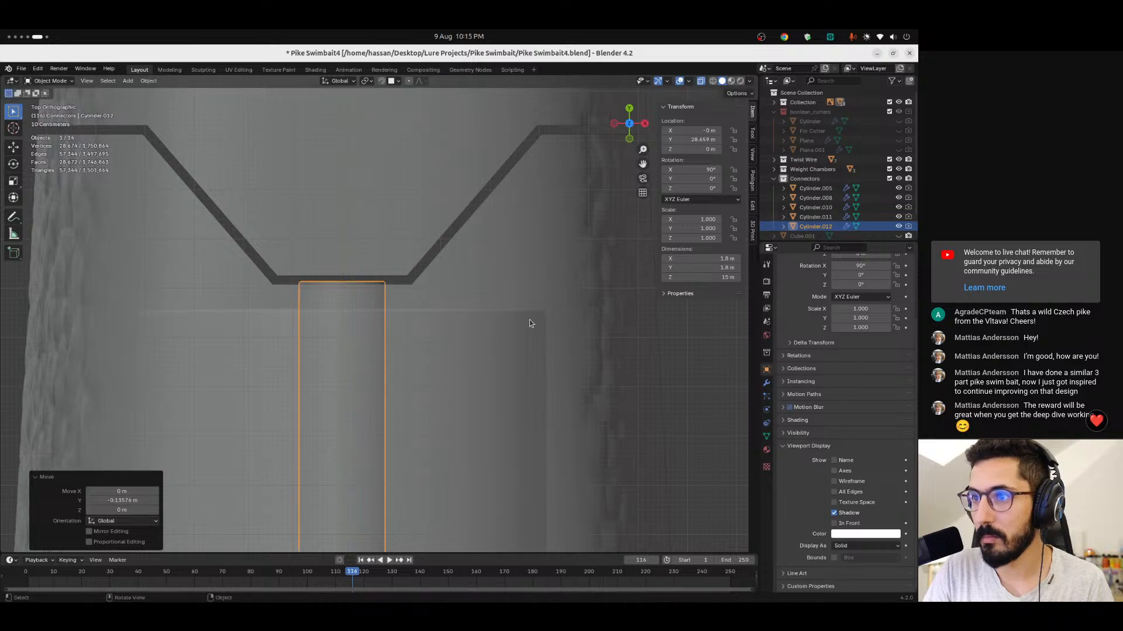
Duplicate the rear joint's centreline connector cylinder and raise the copy about 7.19 m along Z toward the back.
left_click(645, 124)
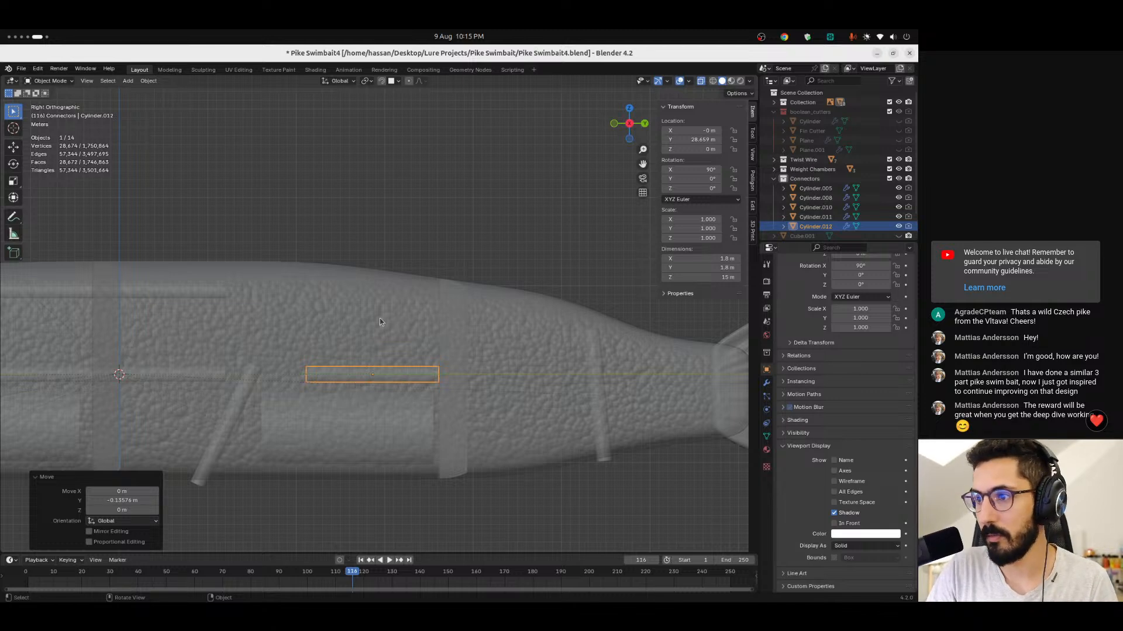
key("g")
key("Escape")
key("shift+d")
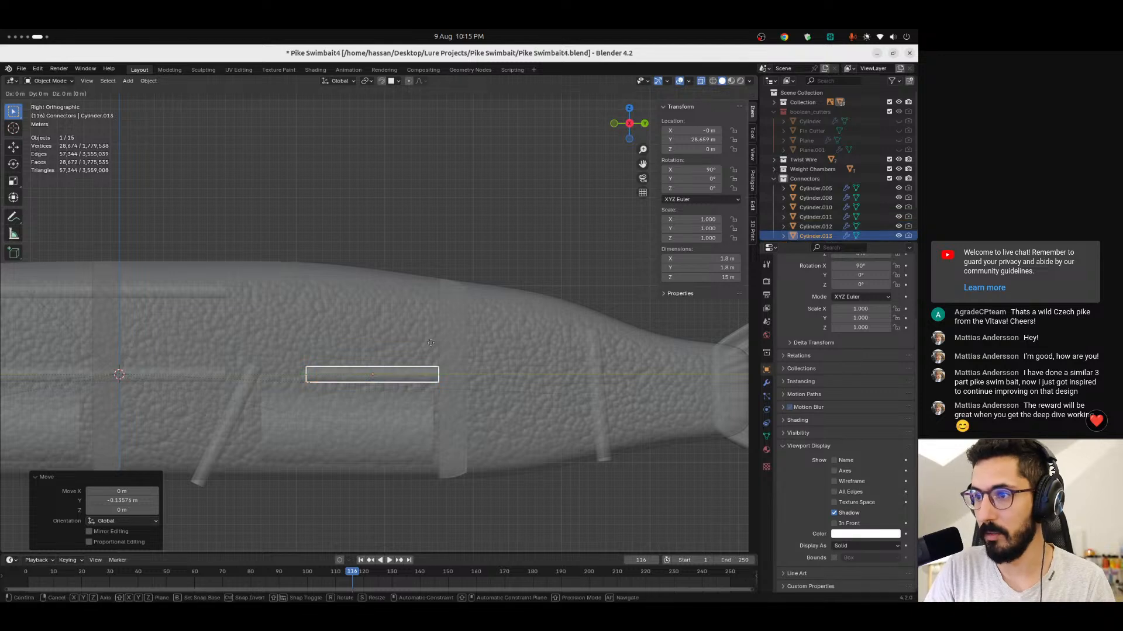
key("z")
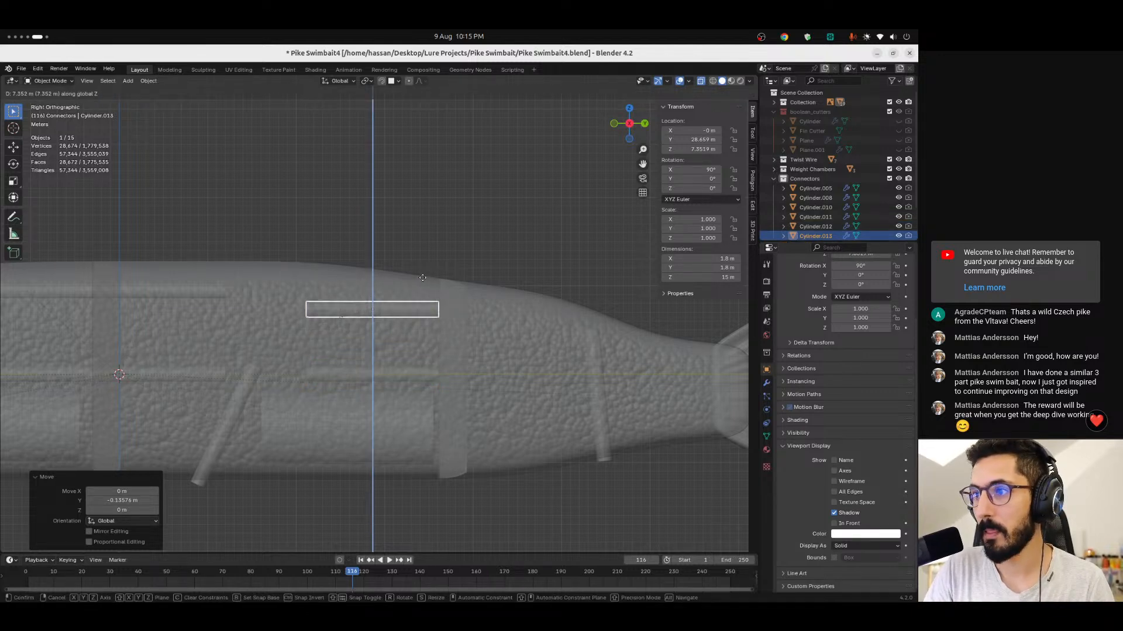
left_click(423, 279)
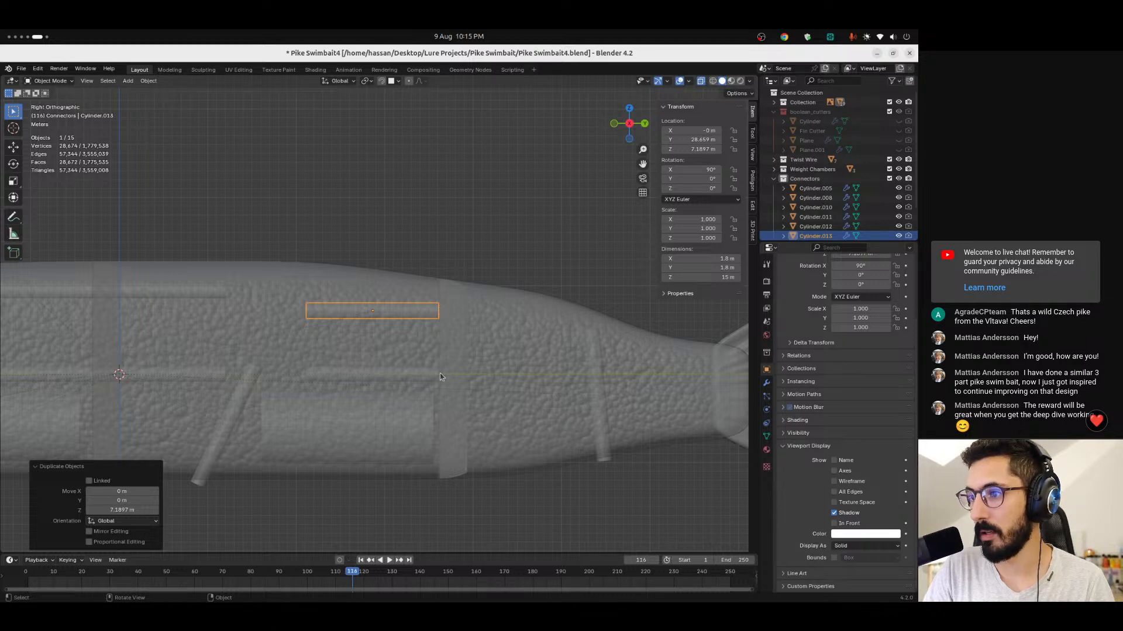
Duplicate the upper connector cylinder about 15.03 m along Y into the tail section, end to end with the original.
middle_click_drag(469, 307, 444, 178, "ctrl")
middle_click_drag(635, 374, 351, 318, "shift")
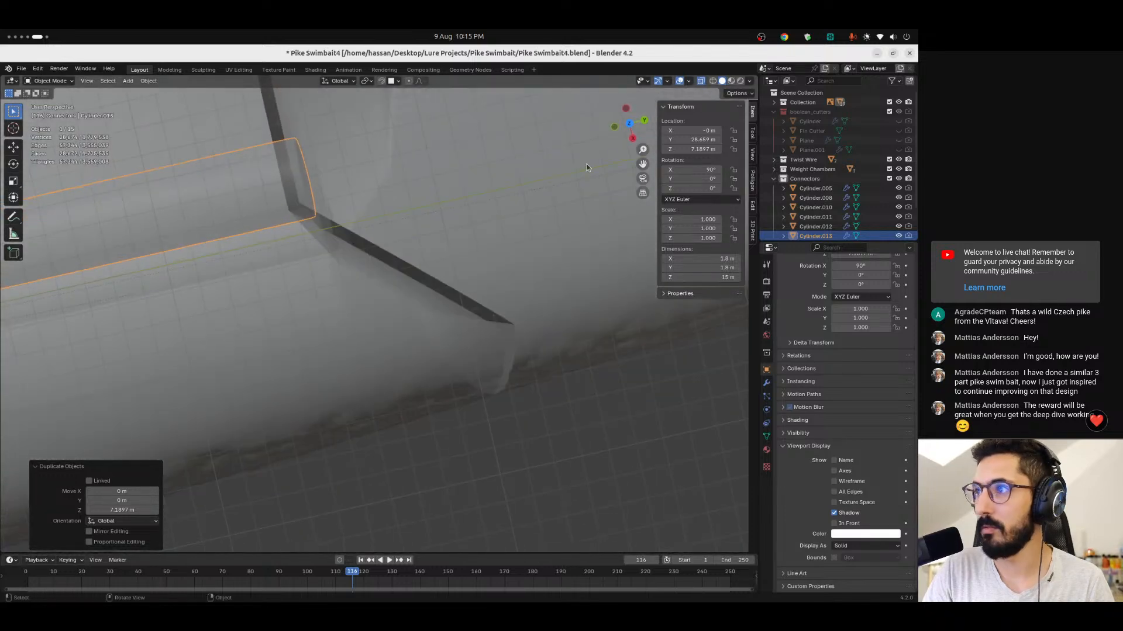
left_click(630, 124)
middle_click_drag(573, 199, 431, 402, "ctrl")
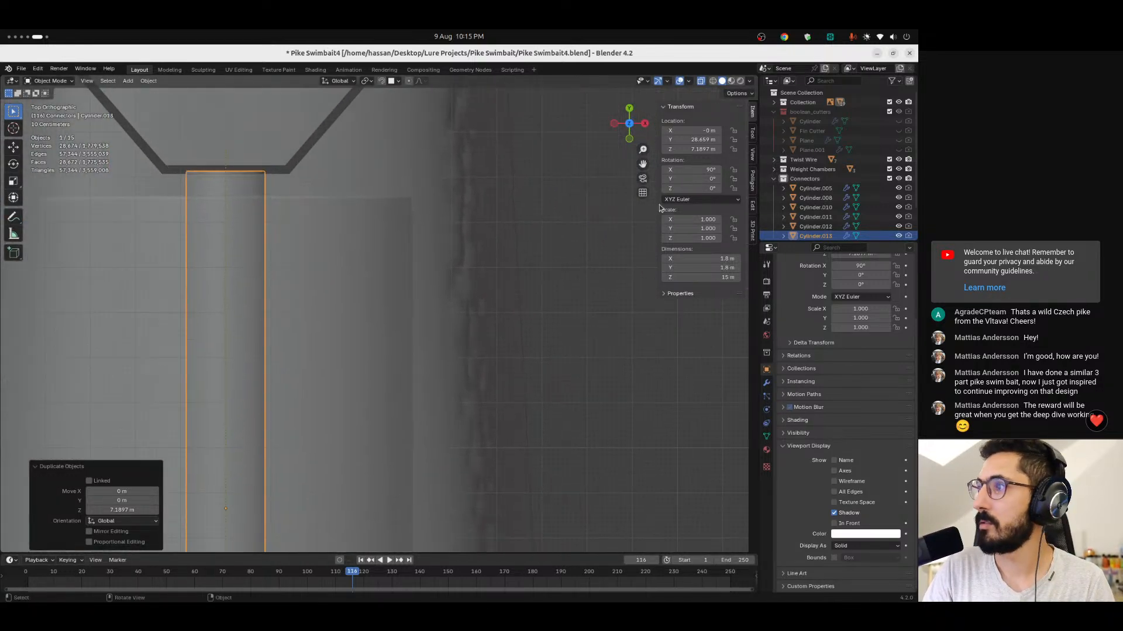
left_click(645, 124)
middle_click_drag(384, 259, 314, 209, "ctrl")
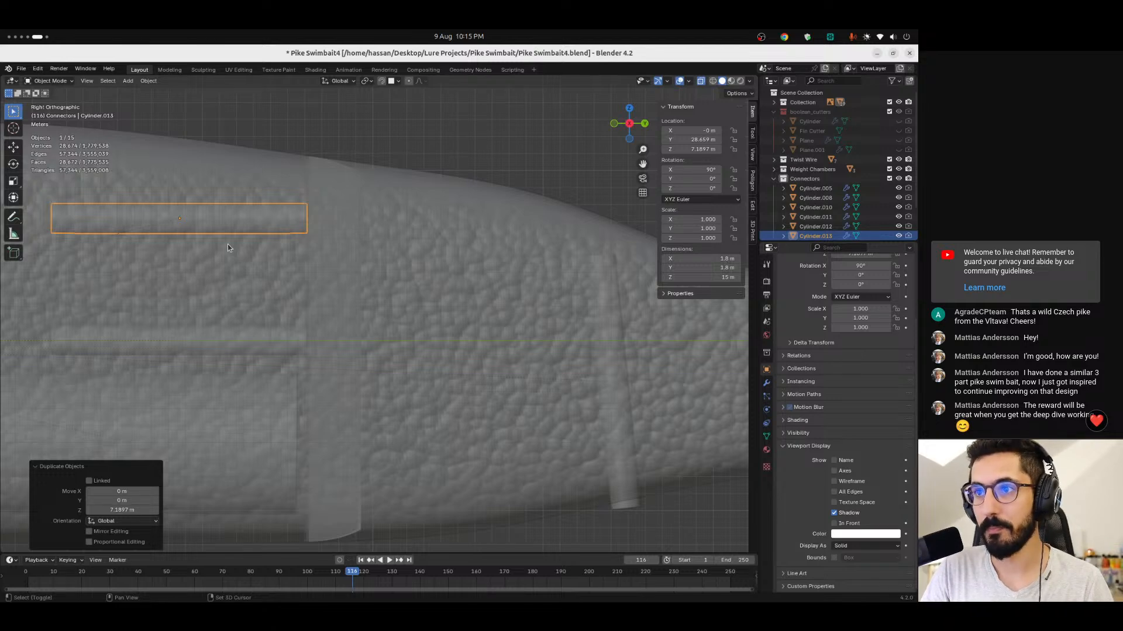
key("shift+d")
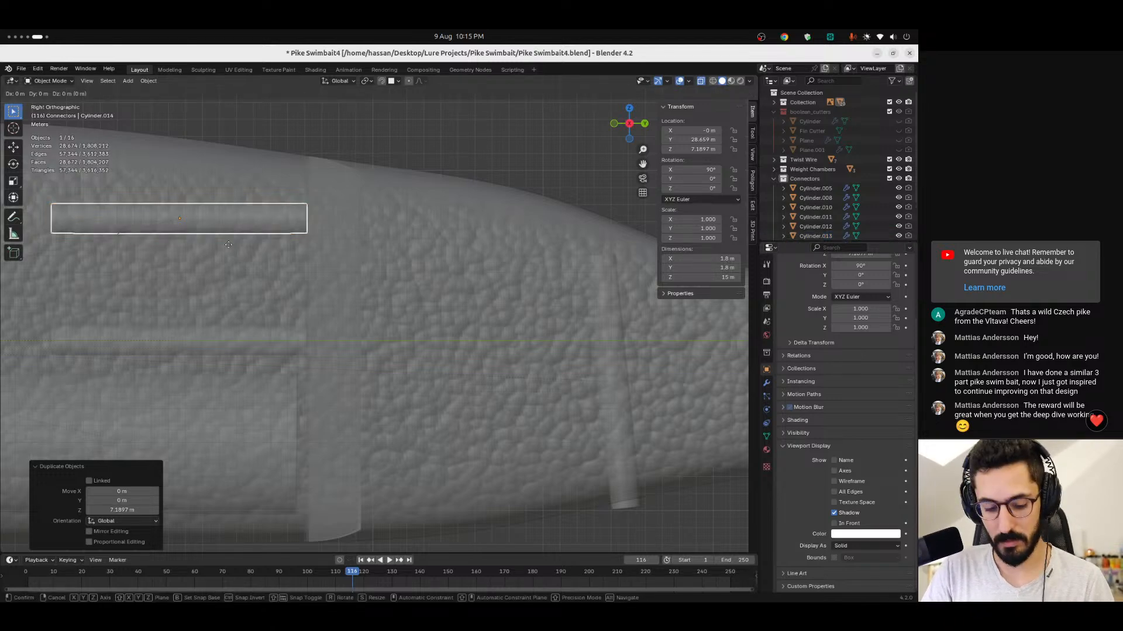
key("y")
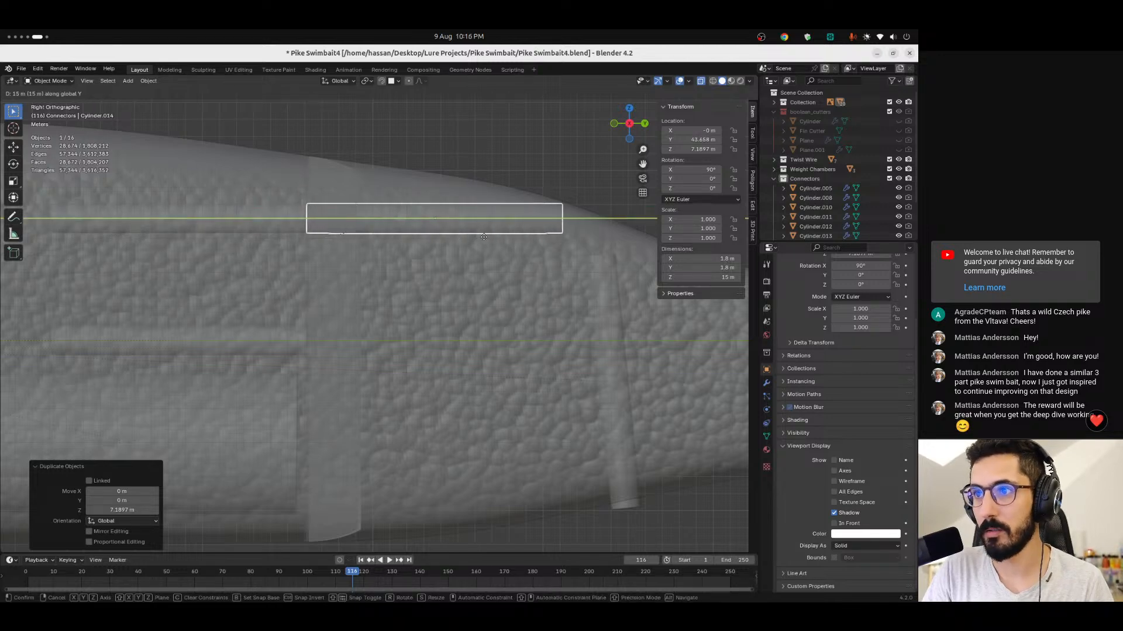
left_click(468, 240)
Examine from above and from the side how the two upper connector cylinders meet at the rear joint.
left_click_drag(630, 124, 622, 114)
left_click(625, 111)
left_click_drag(439, 321, 402, 175, "ctrl+alt")
left_click_drag(552, 336, 71, 144, "alt+shift")
left_click_drag(638, 372, 139, 122, "alt+shift")
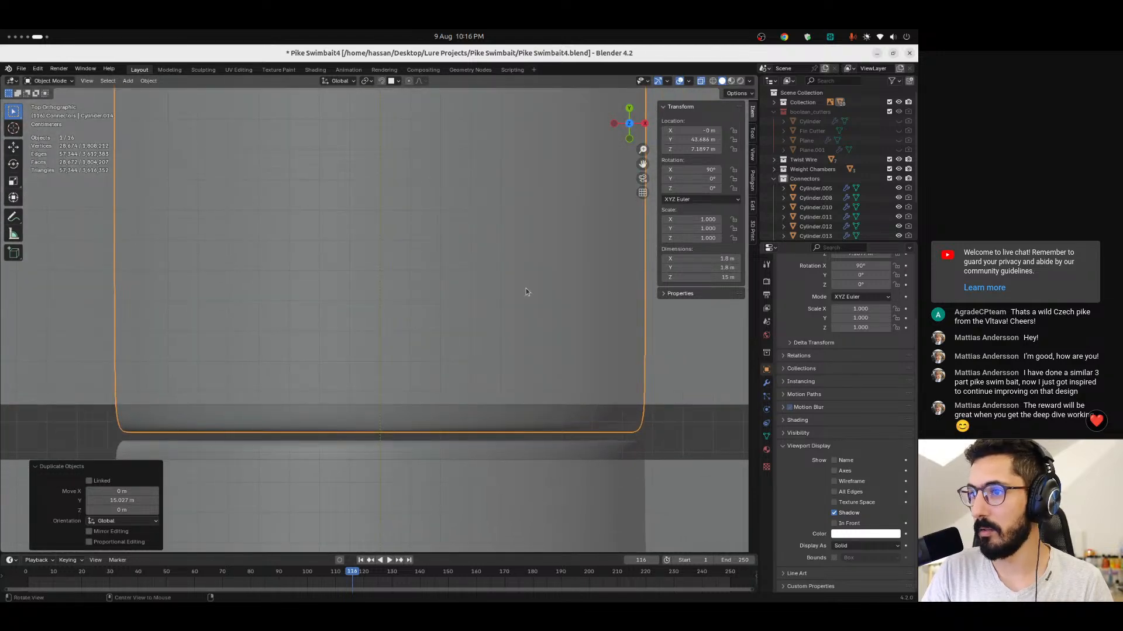
left_click(644, 123)
left_click_drag(351, 306, 400, 358, "ctrl+alt")
left_click_drag(400, 358, 443, 302, "ctrl+alt")
Lower the tail-side end of the tail section's upper connector cylinder by about 3.36 m and rotate that end 14.8°.
key("Tab")
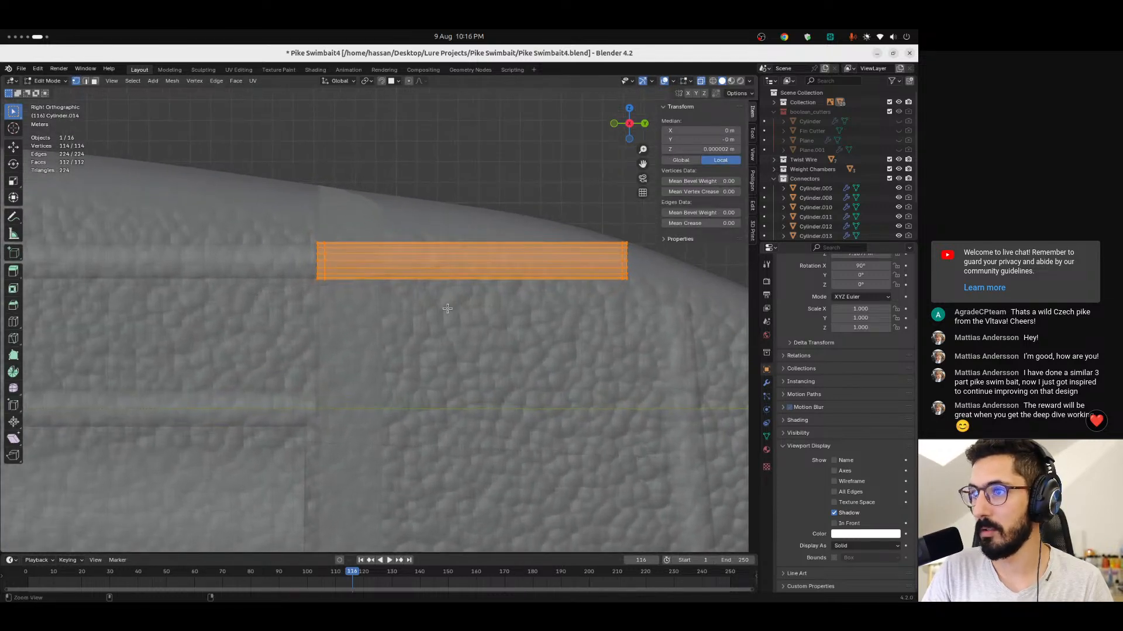
scroll(443, 302, "right", 5, "shift")
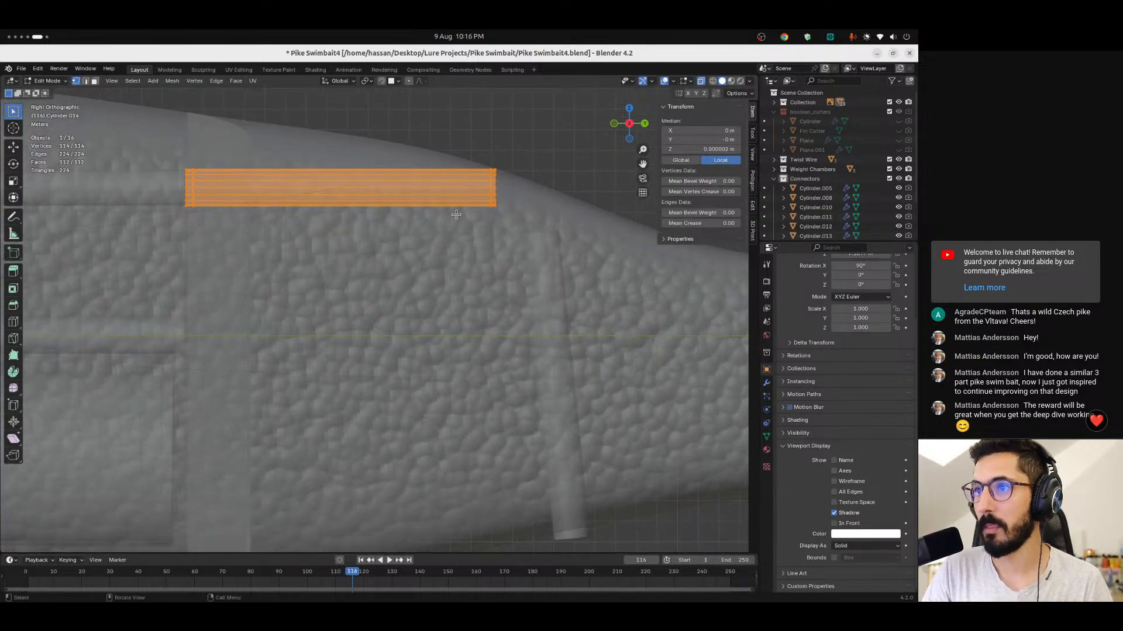
left_click(409, 114)
left_click_drag(403, 139, 629, 325)
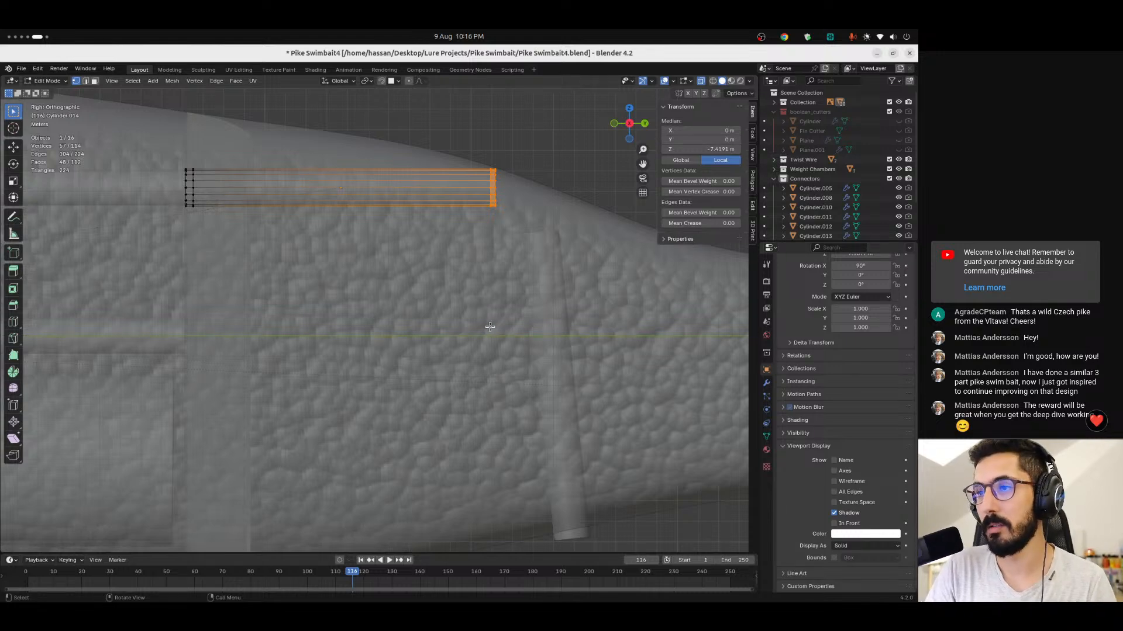
key("g")
key("z")
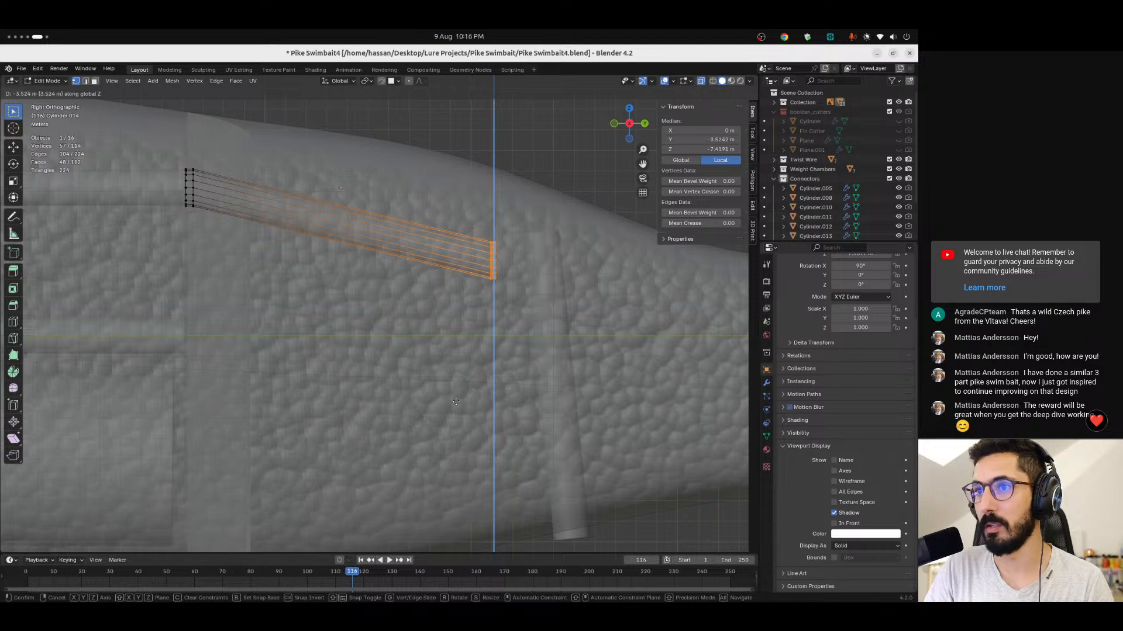
left_click(454, 399)
key("r")
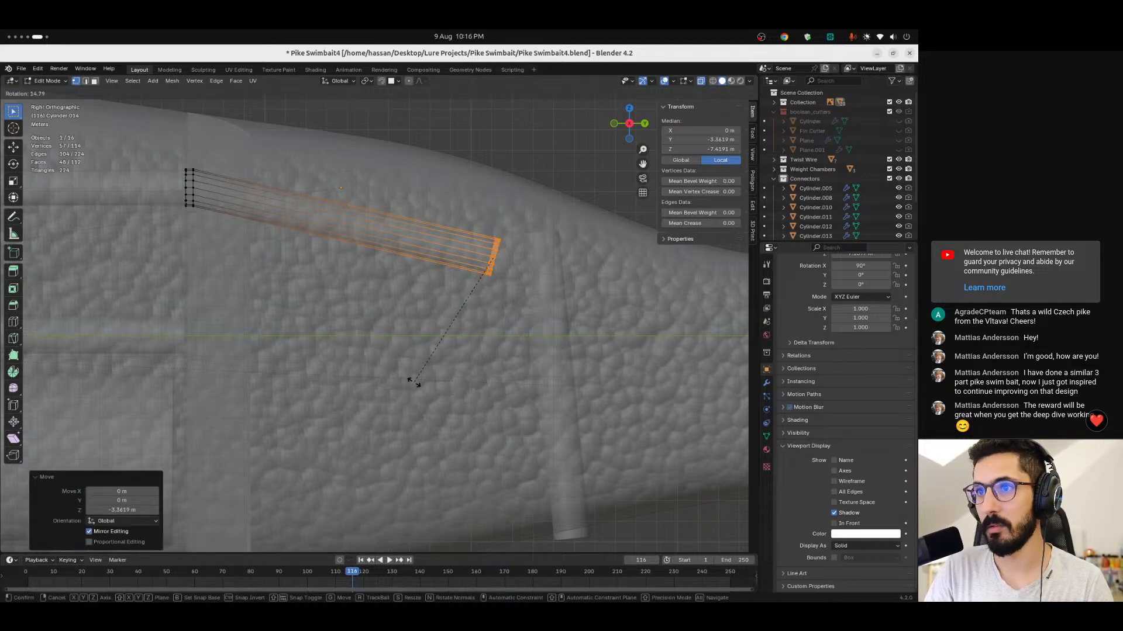
left_click(414, 382)
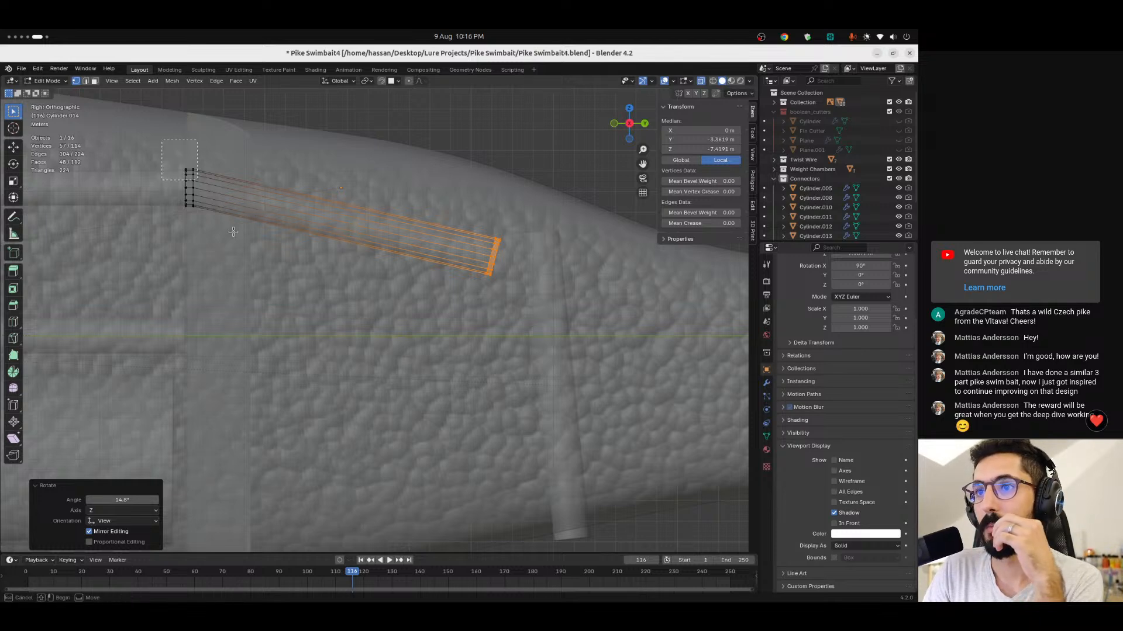
Scale the joint-side end of the slanted upper connector cylinder by about 1.146 and return to Object Mode.
left_click_drag(165, 147, 265, 272)
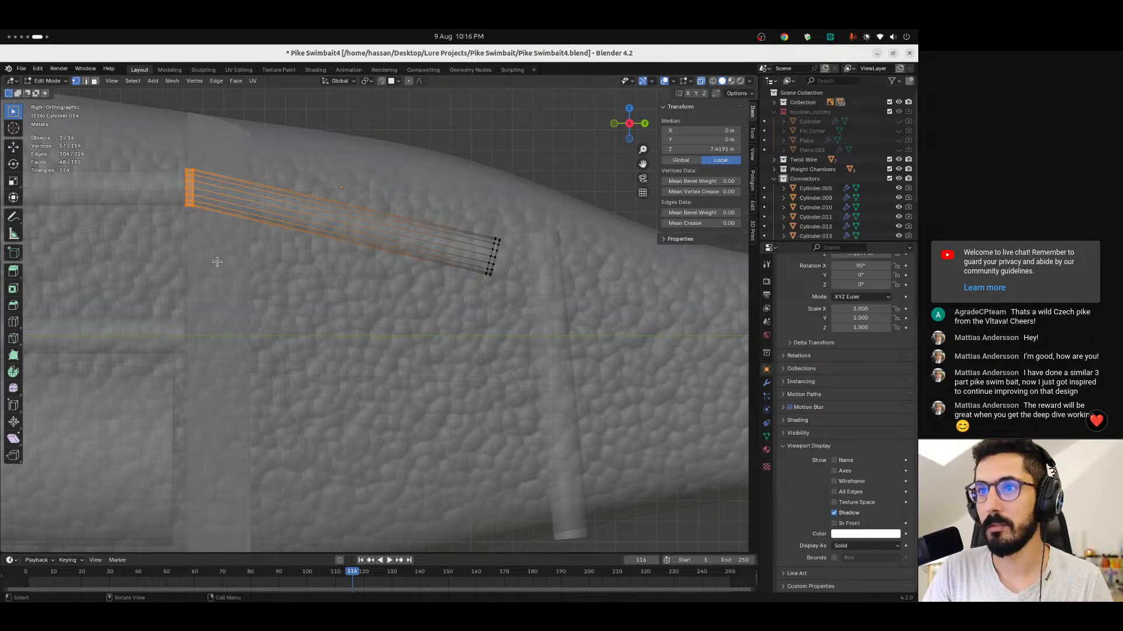
key("s")
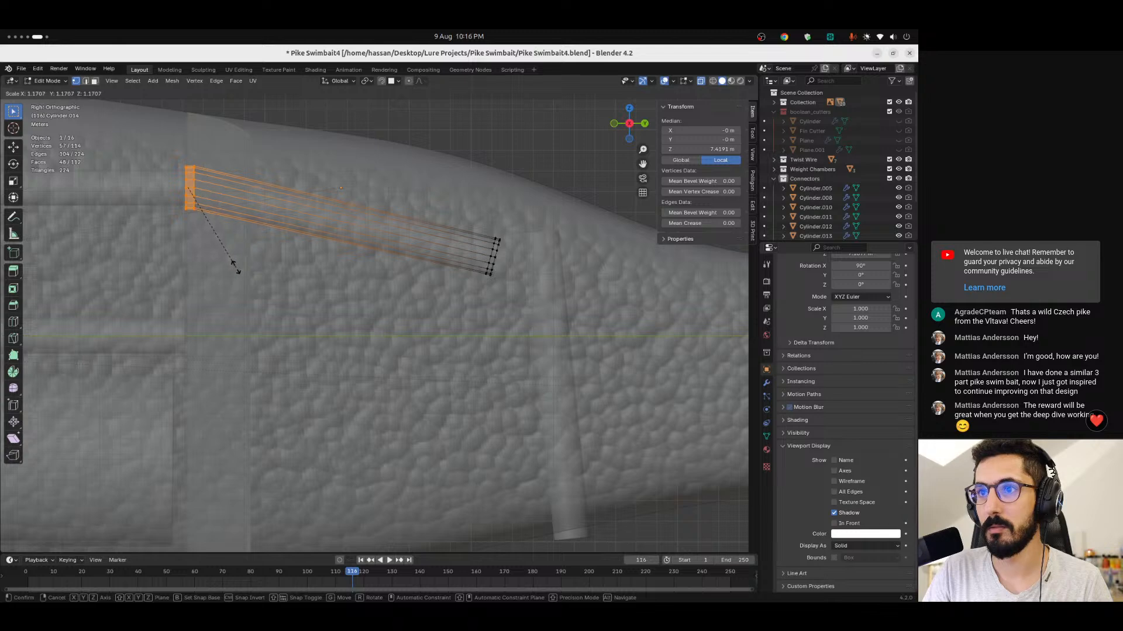
left_click(233, 268)
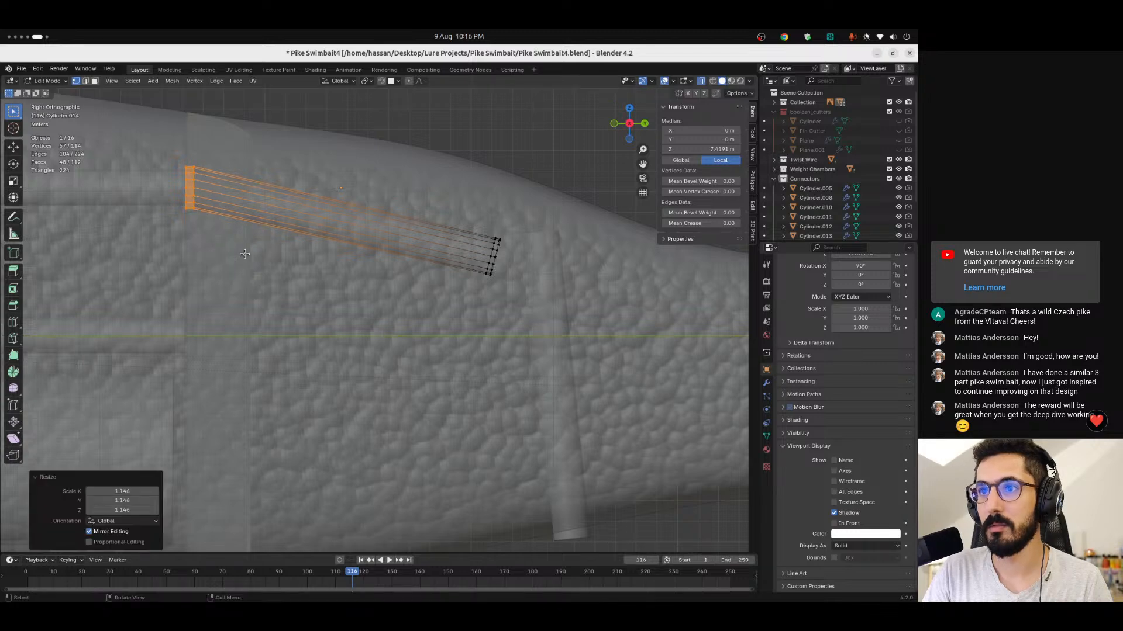
key("Tab")
middle_click_drag(198, 230, 212, 253)
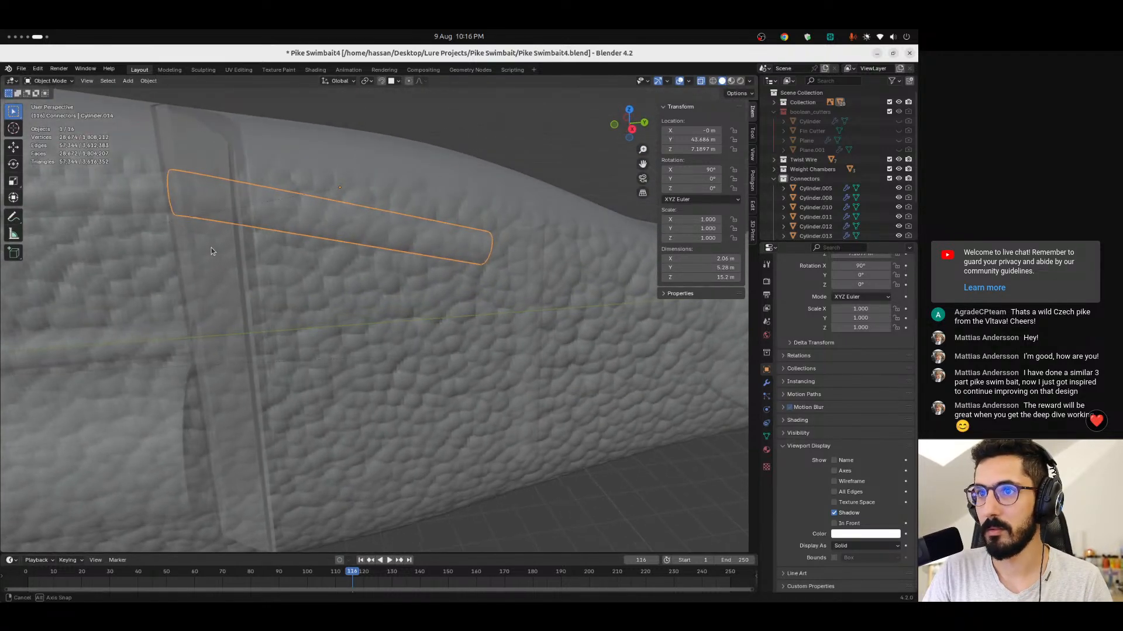
left_click(632, 131)
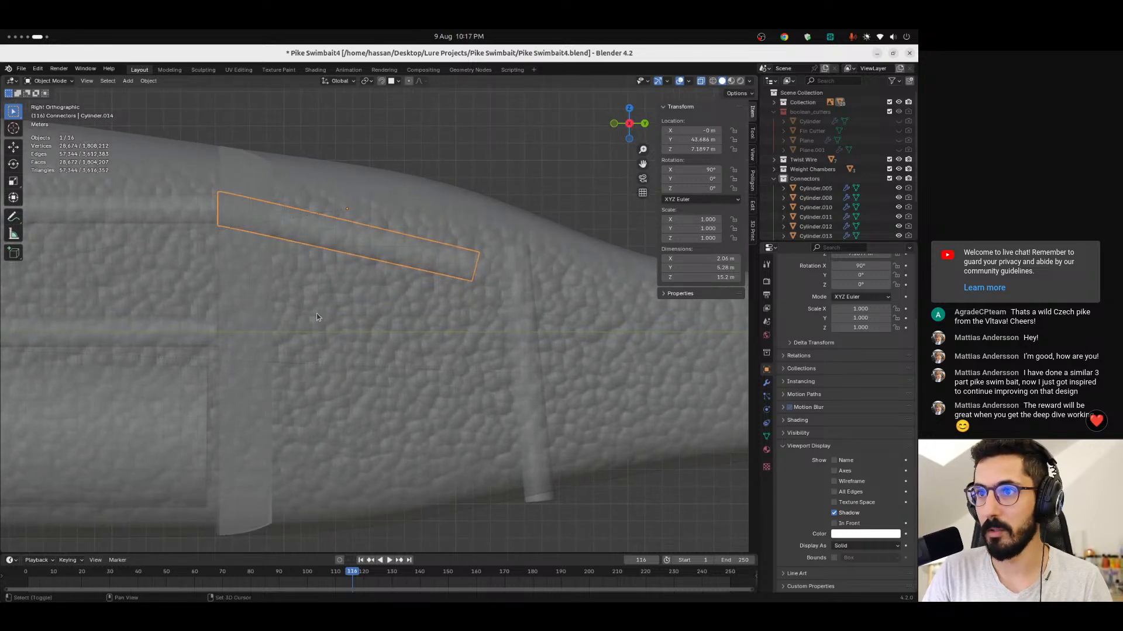
Duplicate the slanted connector cylinder about 6.76 m downward and set the copy's Z location to 0 m.
key("shift+d")
key("z")
left_click(320, 427)
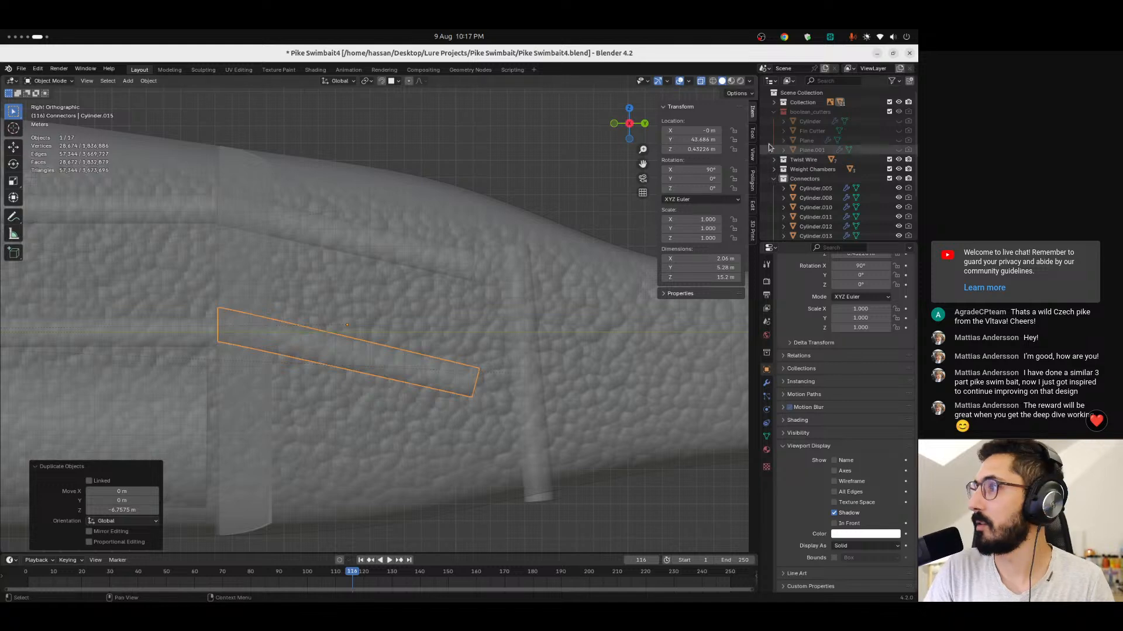
left_click(692, 149)
type("0")
key("Return")
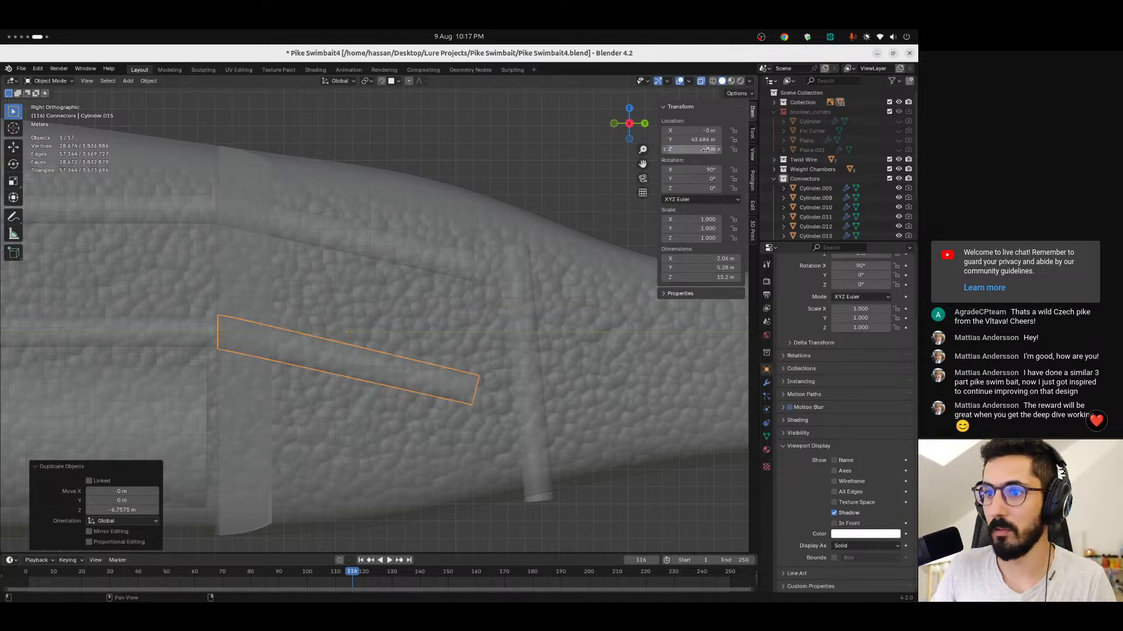
Examine the placement of the duplicated slanted connector cylinder at the rear joint and across the whole lure from the side.
scroll(220, 332, "up", 3)
middle_click_drag(148, 340, 272, 300, "shift")
scroll(378, 412, "down", 3)
scroll(377, 416, "down", 2)
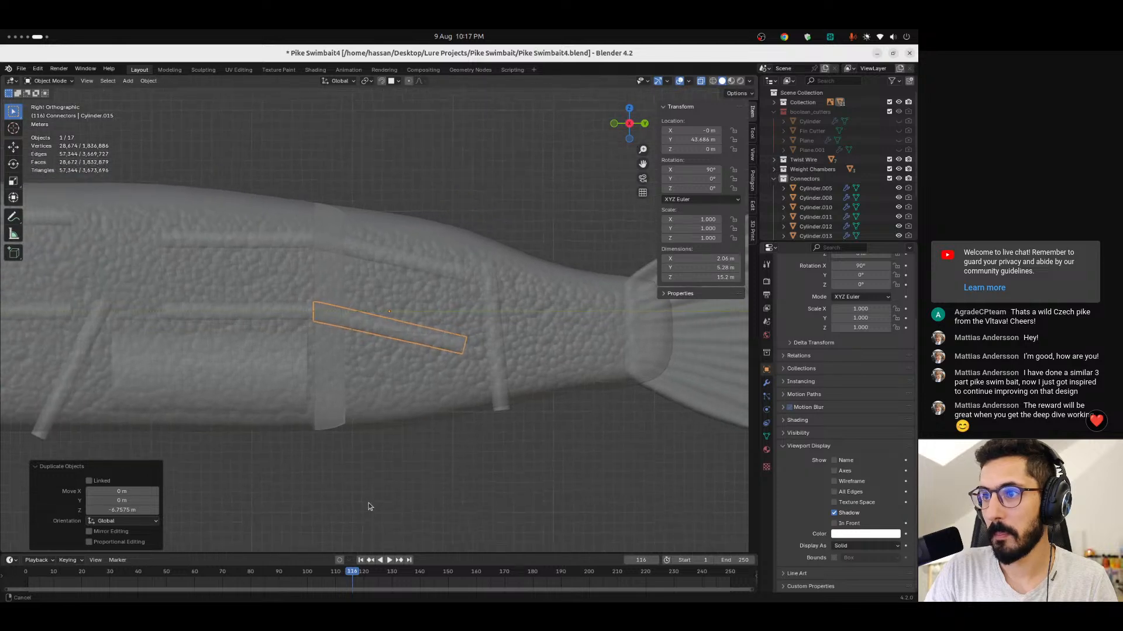
scroll(362, 363, "up", 3)
scroll(362, 352, "down", 2)
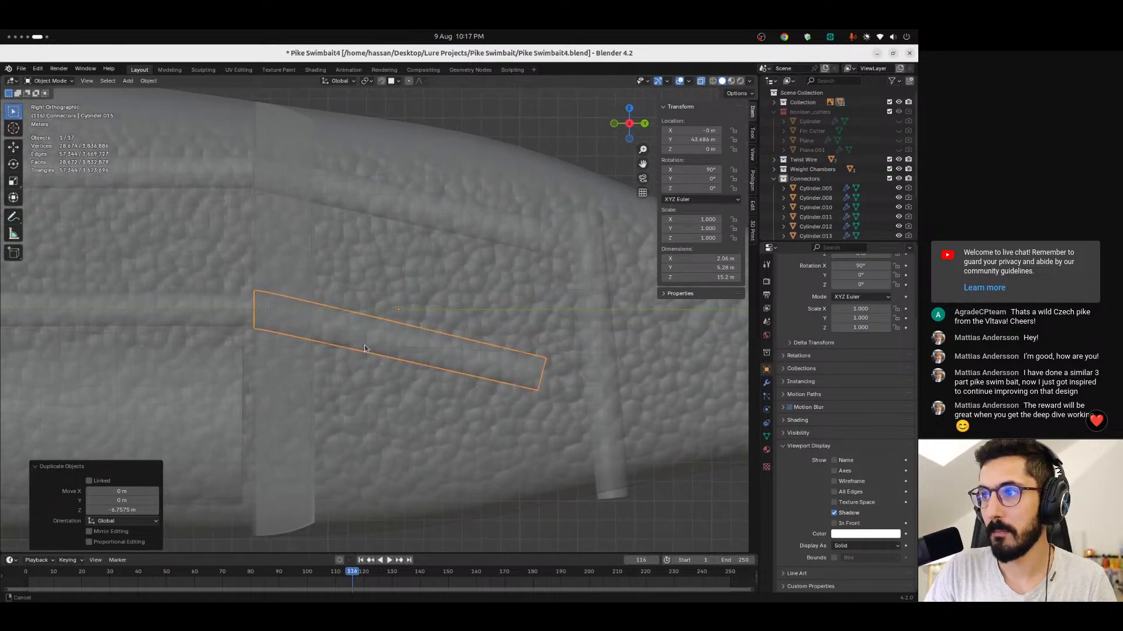
scroll(351, 319, "down", 3)
middle_click_drag(342, 312, 350, 213, "ctrl")
middle_click_drag(277, 196, 443, 320, "shift")
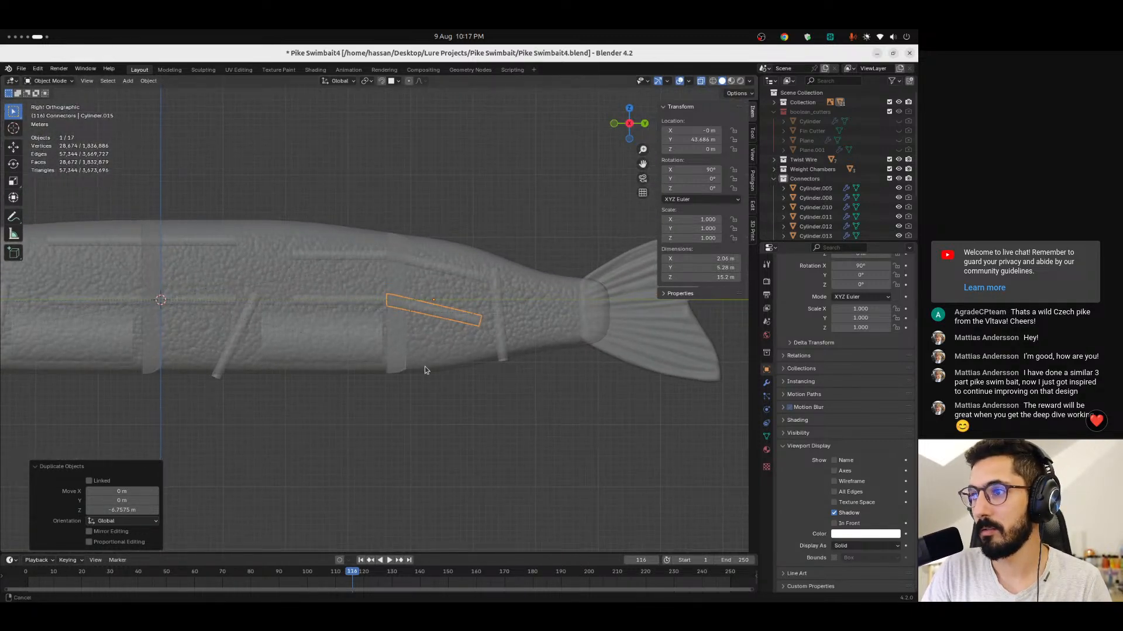
middle_click_drag(461, 361, 412, 379, "ctrl")
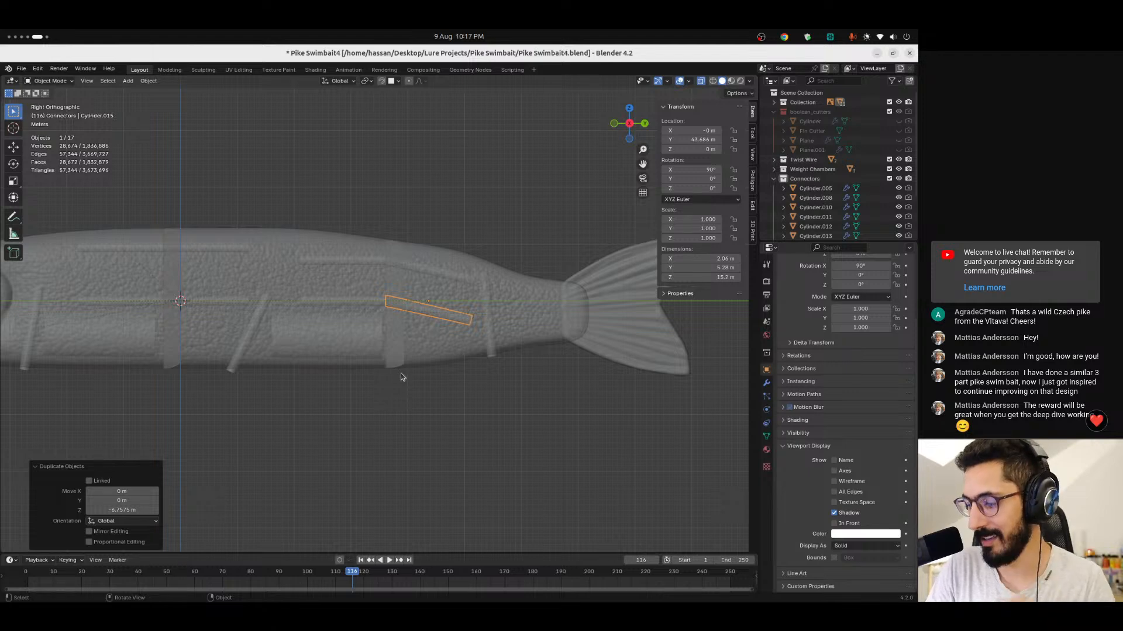
middle_click_drag(398, 383, 381, 460, "ctrl")
middle_click_drag(179, 377, 424, 367, "shift")
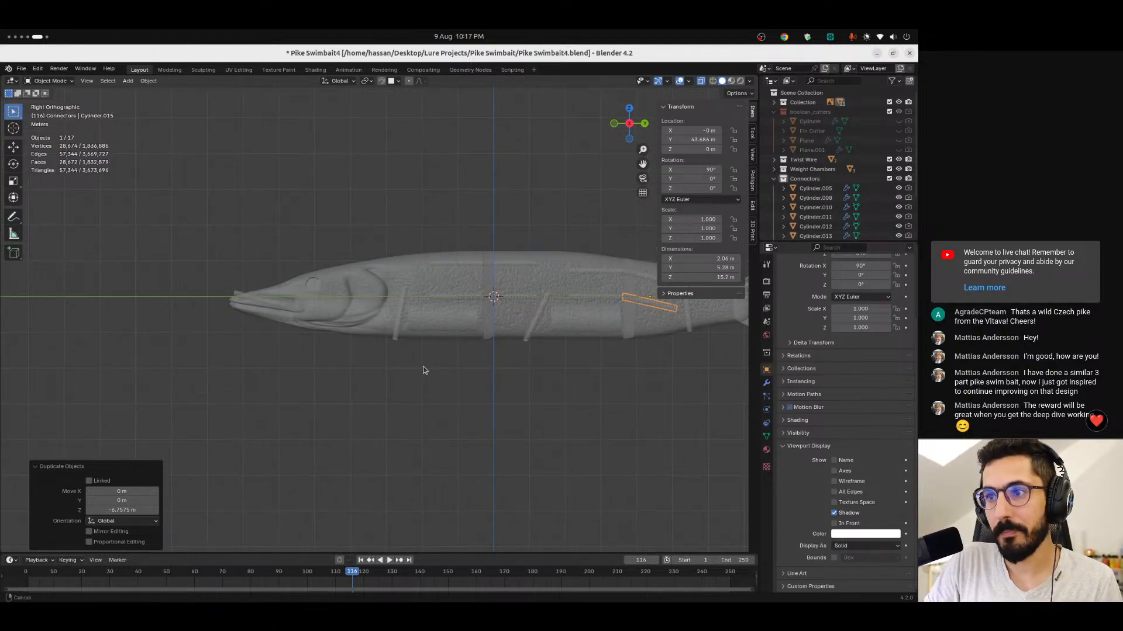
middle_click_drag(423, 370, 400, 283, "shift")
middle_click_drag(445, 357, 377, 358, "shift")
Compare the lure's solid exterior with its internals by toggling X-ray in the side view.
scroll(472, 382, "down", 5)
key("alt+z")
key("alt+z")
key("alt+z")
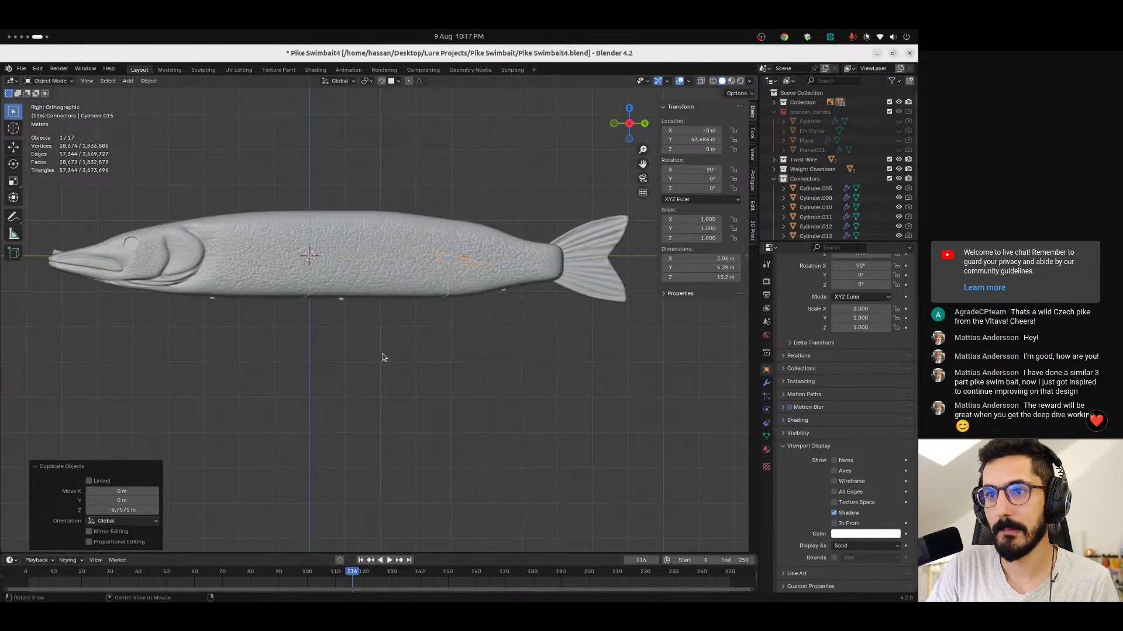
key("alt+z")
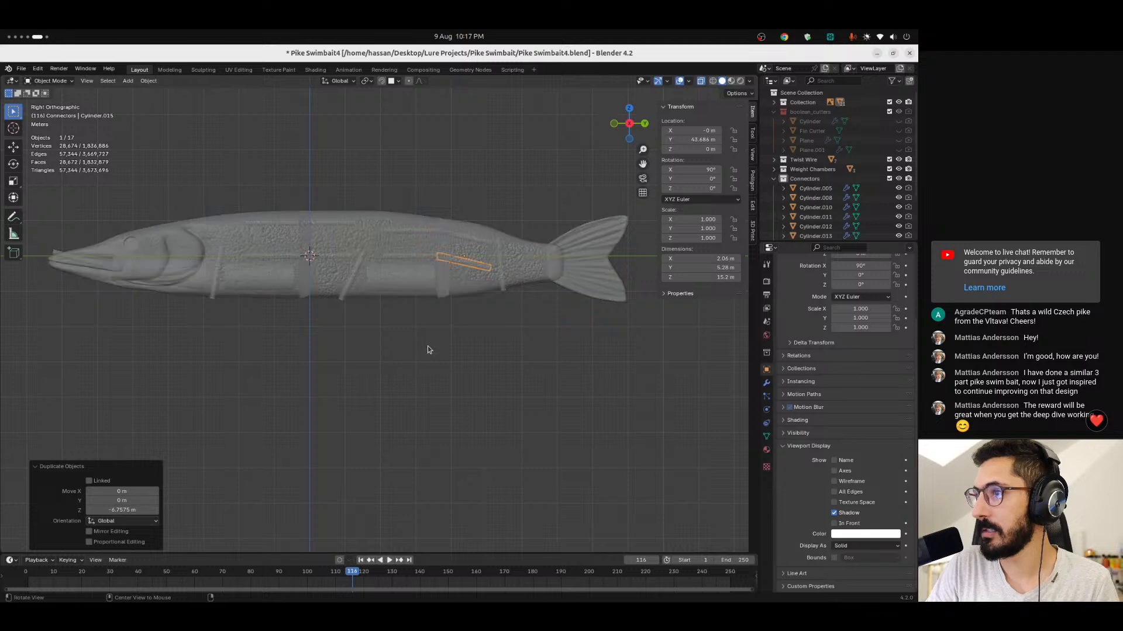
key("alt+z")
key("alt+z")
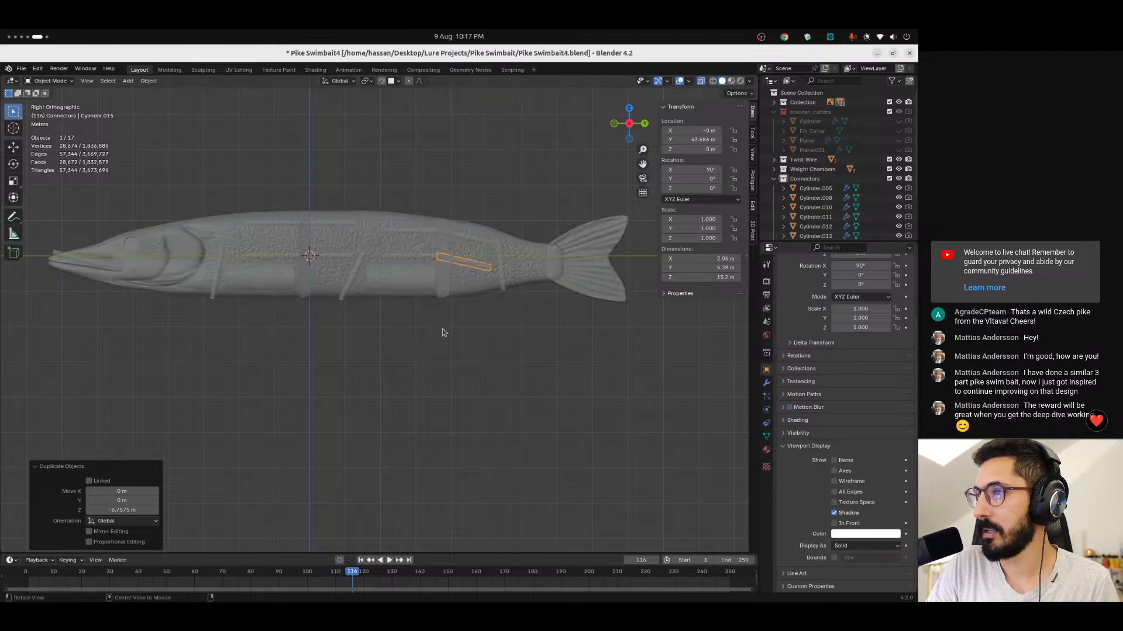
scroll(434, 345, "down", 1)
scroll(429, 346, "up", 4)
middle_click_drag(428, 345, 350, 393, "shift")
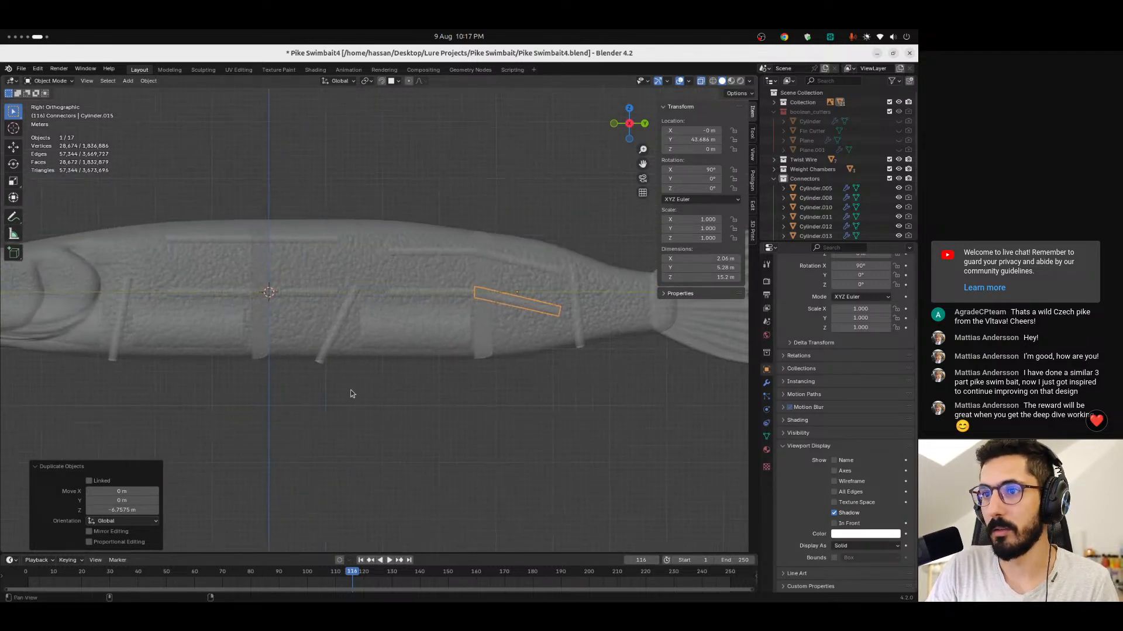
Save the project as the next incremental version, Pike Swimbait5.blend.
left_click(21, 69)
left_click(62, 140)
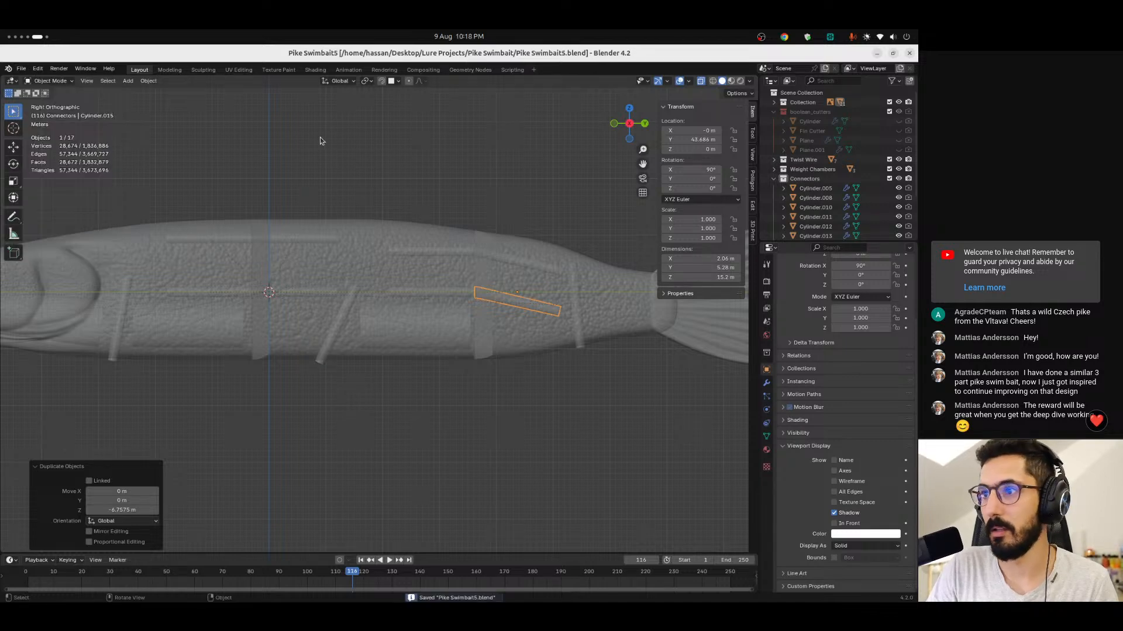
scroll(352, 160, "down", 4)
scroll(352, 153, "up", 3)
scroll(350, 173, "down", 3)
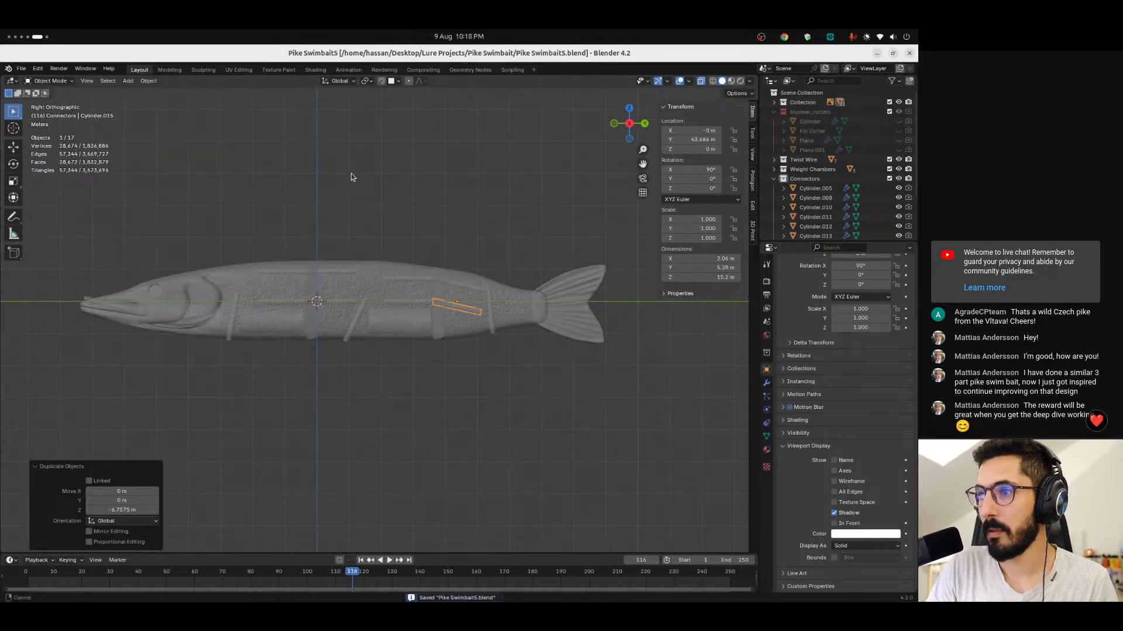
Convert the pike body to a mesh and deselect it.
left_click(220, 281)
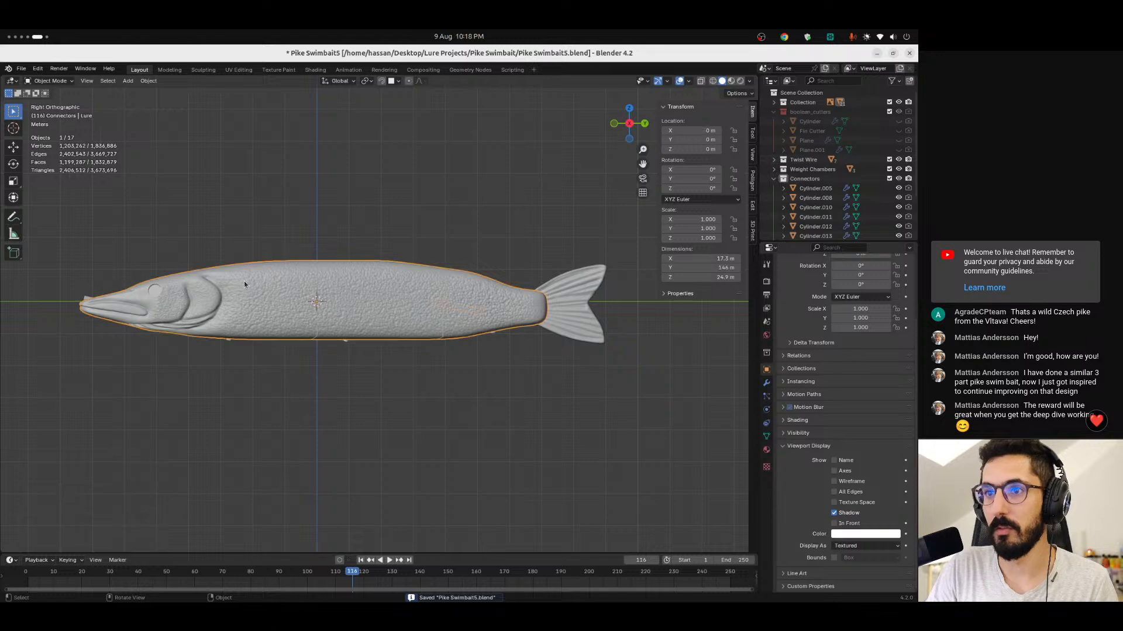
left_click(149, 81)
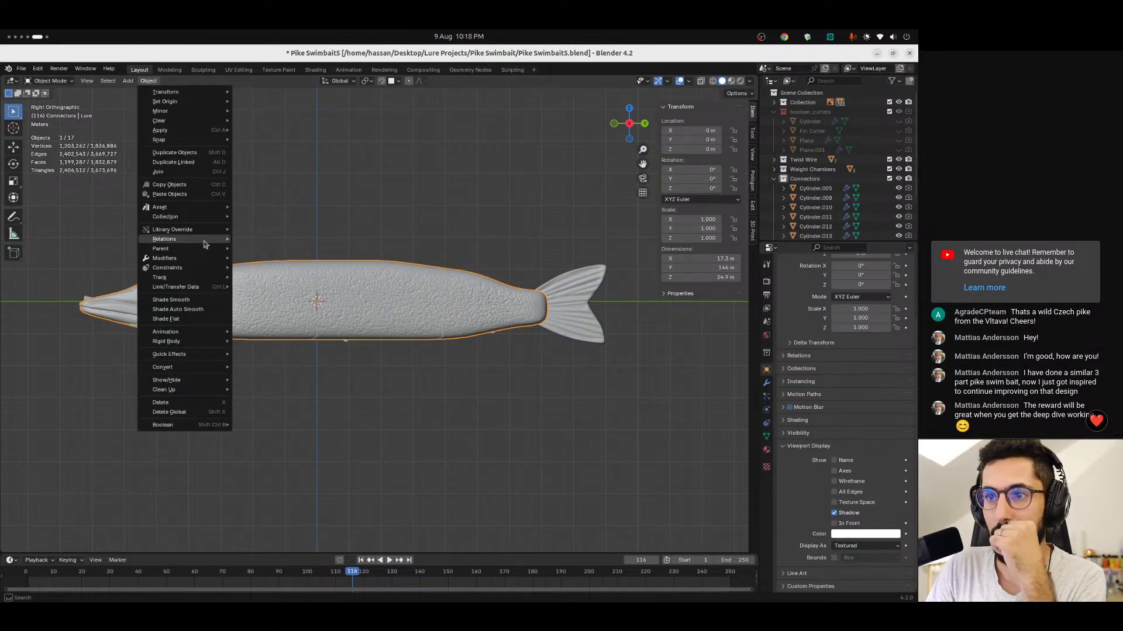
mouse_move(193, 371)
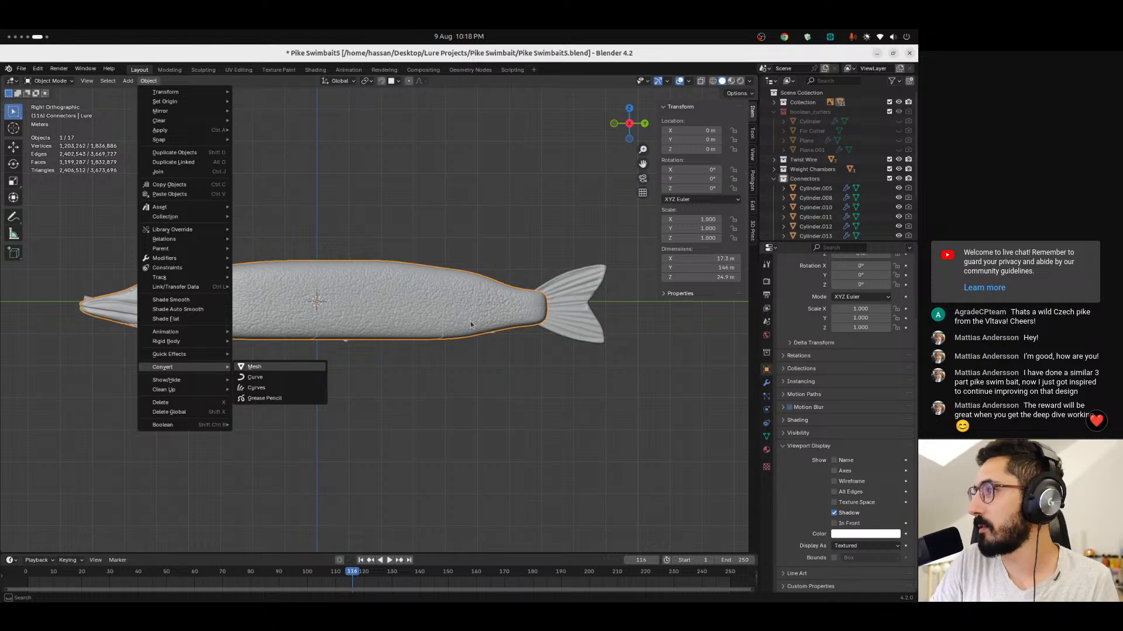
key("Return")
scroll(326, 362, "down", 1)
scroll(370, 376, "up", 3)
scroll(353, 395, "down", 2)
left_click(420, 176)
Inspect the pike body's mesh density in Edit Mode along its side and return to Object Mode.
left_click(388, 306)
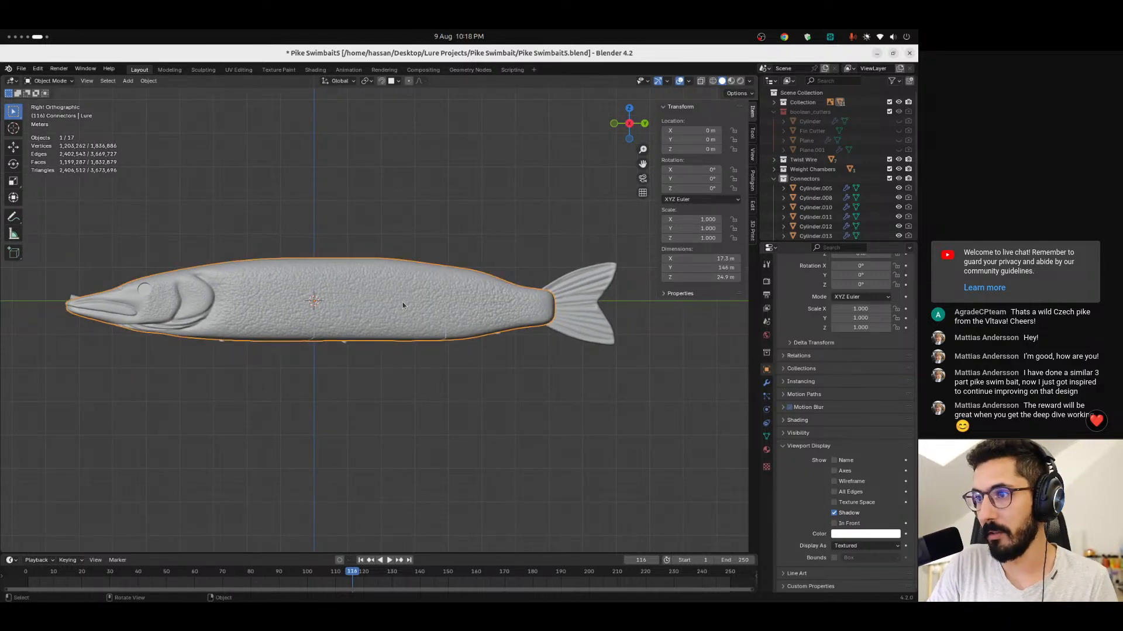
key("Tab")
left_click(272, 215)
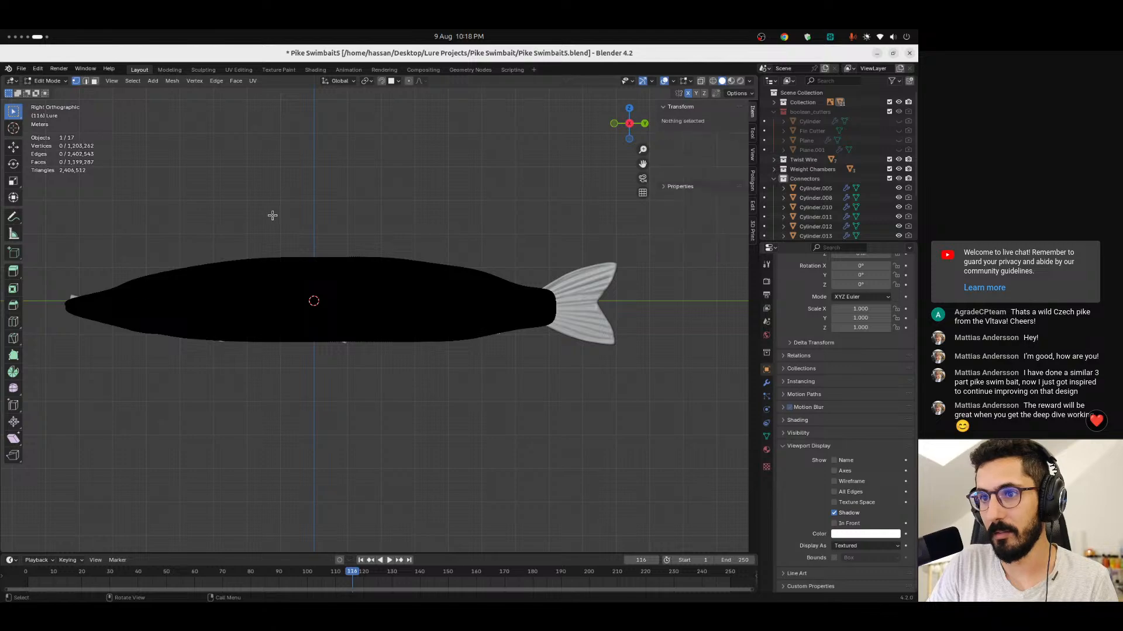
middle_click_drag(238, 268, 294, 355)
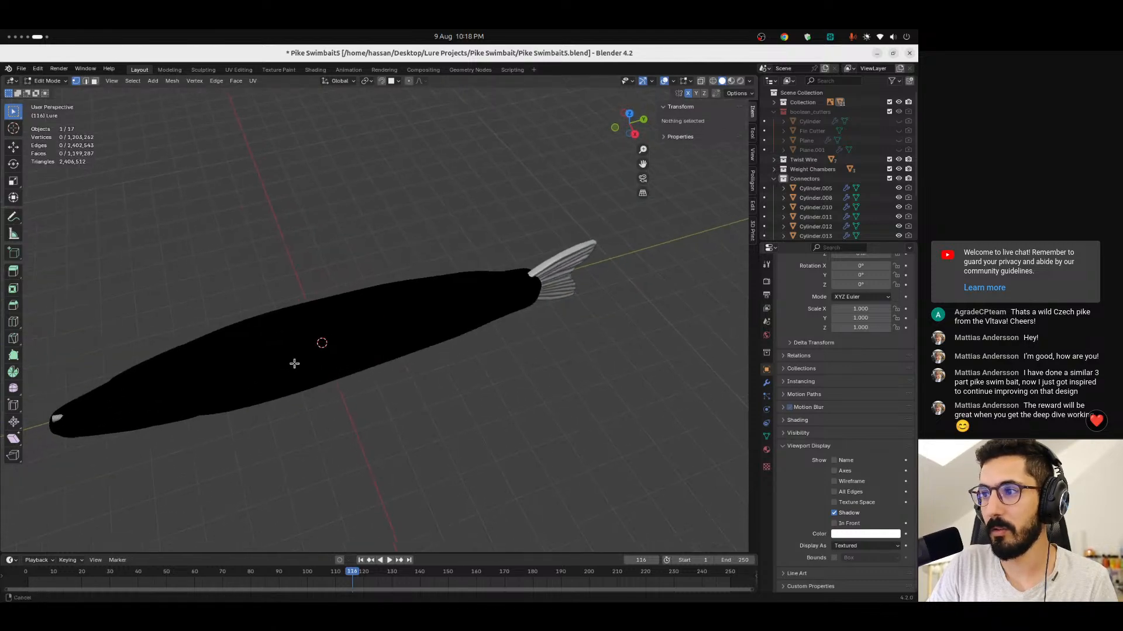
scroll(276, 321, "up", 8)
left_click_drag(229, 355, 419, 238, "alt+shift")
left_click_drag(290, 274, 309, 237, "ctrl+alt")
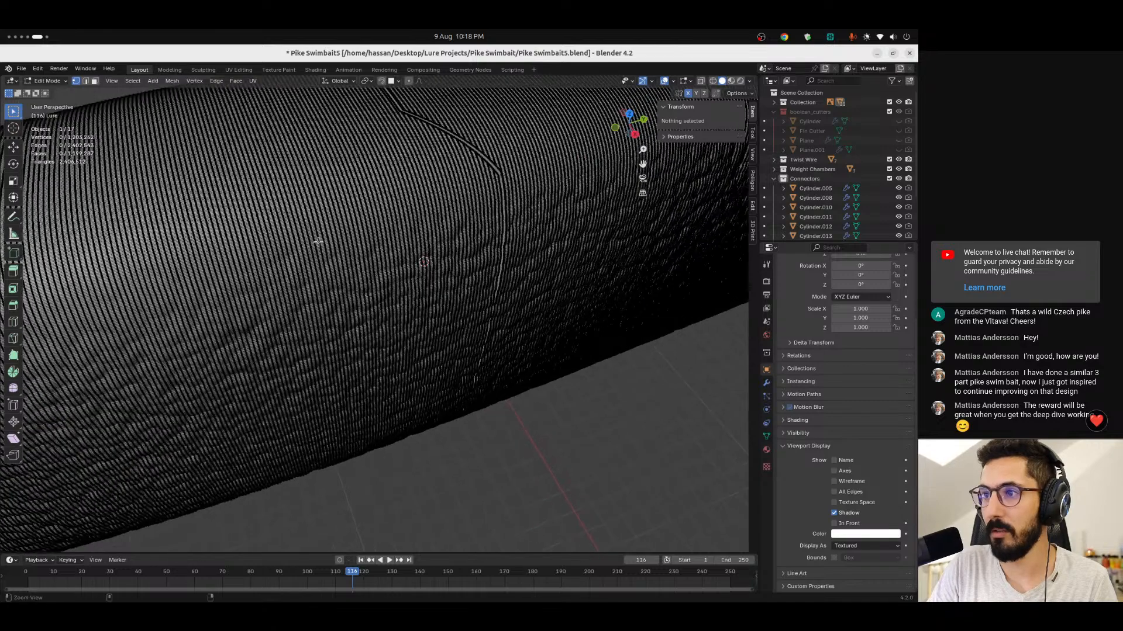
left_click_drag(416, 327, 403, 244, "alt")
mouse_move(377, 181)
left_mouse_down("ctrl+alt")
mouse_move(366, 240)
mouse_move(365, 192)
left_mouse_up("ctrl+alt")
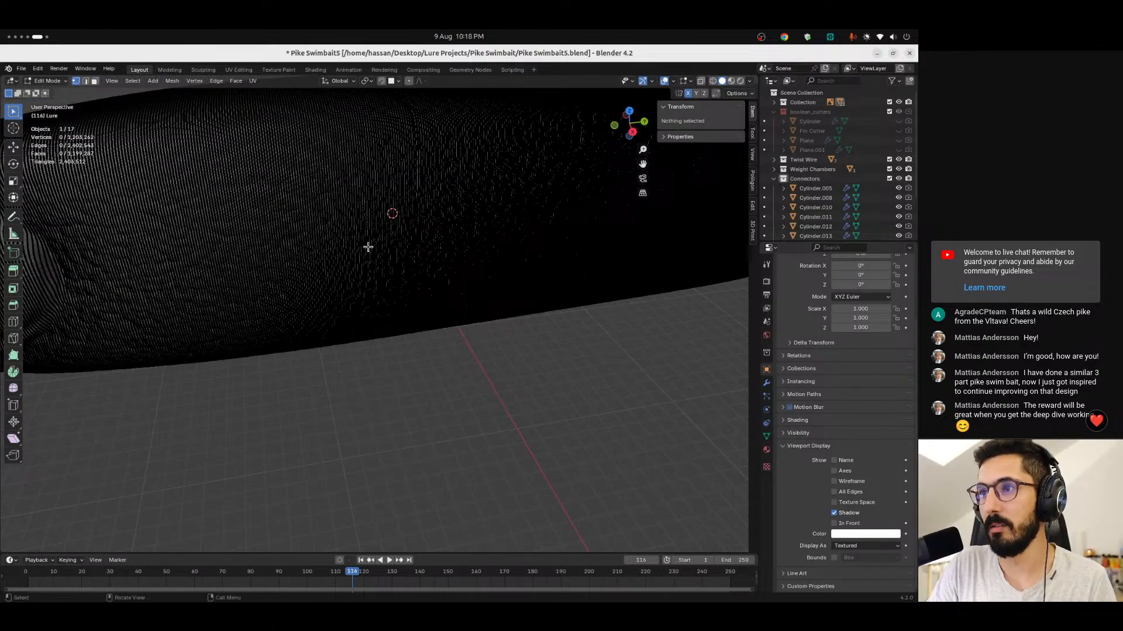
key("Tab")
middle_click_drag(283, 248, 392, 287, "ctrl")
mouse_move(291, 283)
middle_mouse_down()
mouse_move(295, 251)
mouse_move(282, 265)
middle_mouse_up()
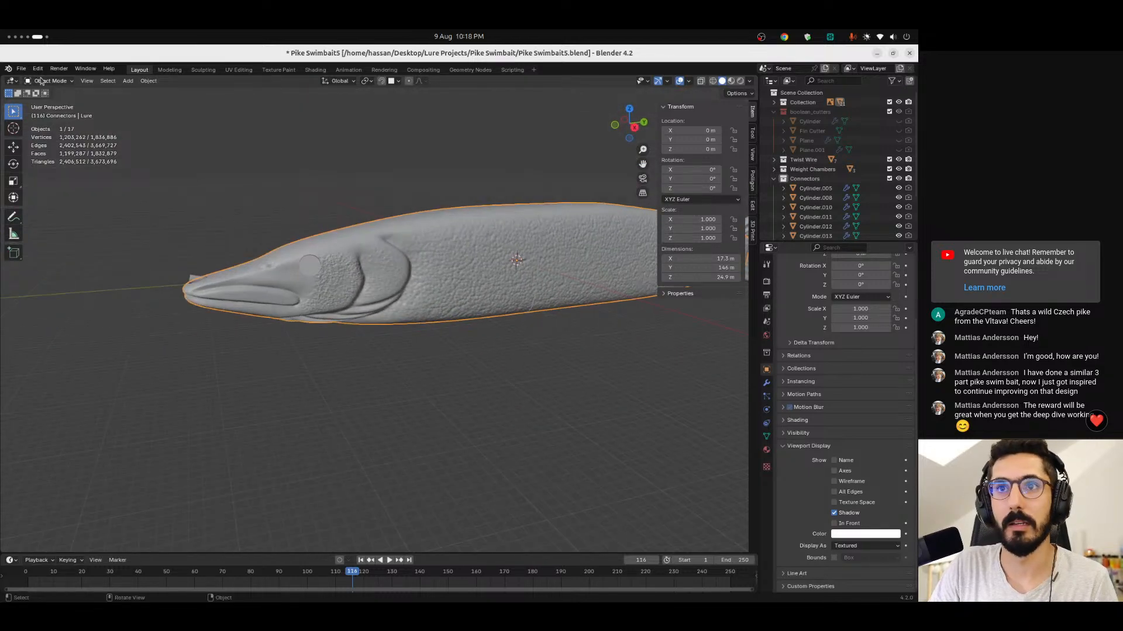
left_click(20, 68)
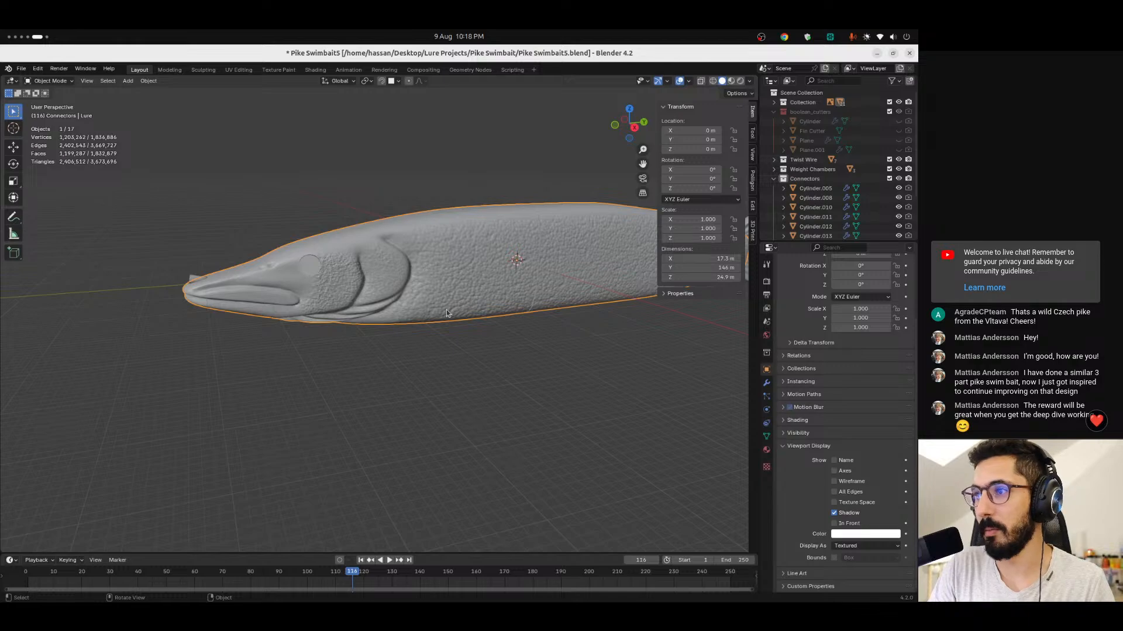
In Edit Mode, select all geometry linked to a vertex on the body's tail section to check where that section ends.
key("Tab")
middle_click_drag(476, 343, 346, 352)
left_click(419, 284)
middle_click_drag(412, 331, 399, 232, "ctrl")
left_click(583, 231)
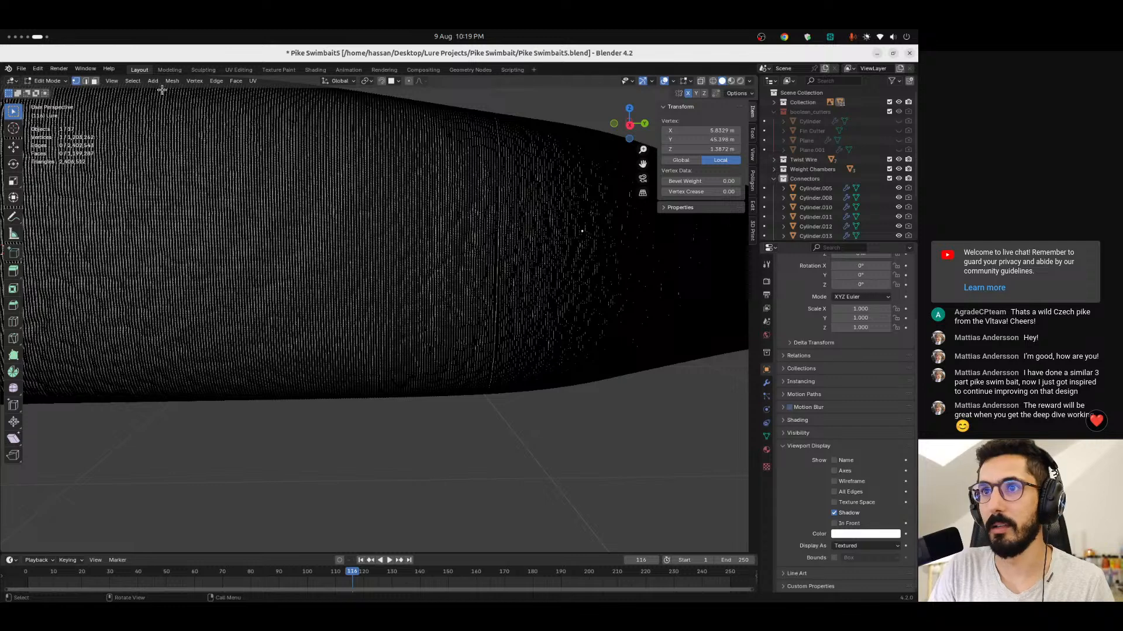
left_click(133, 81)
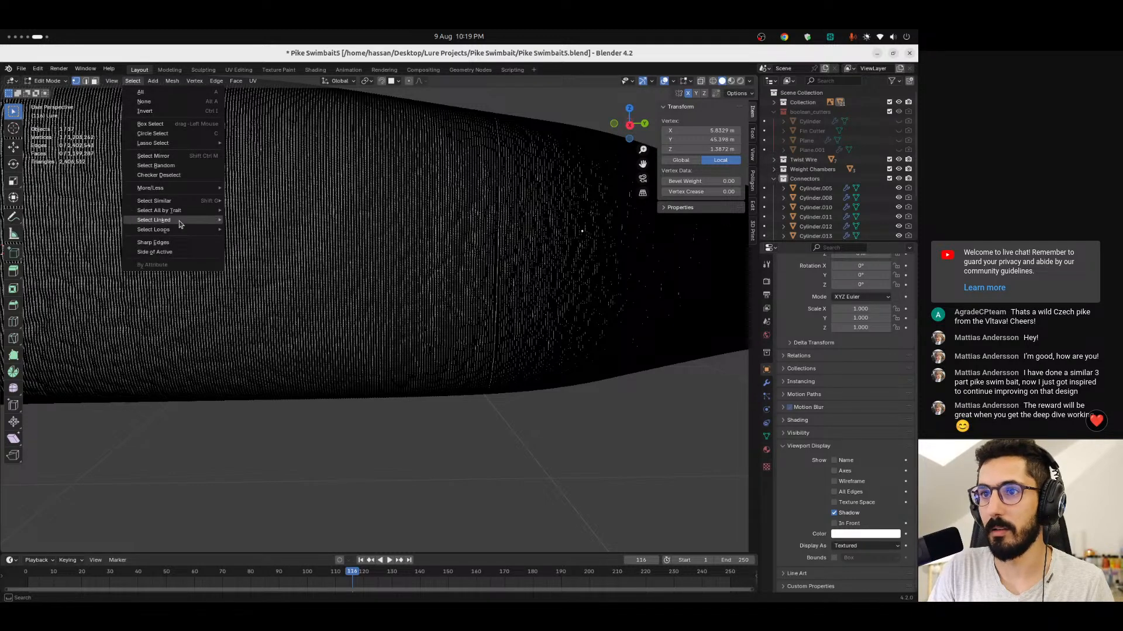
mouse_move(175, 220)
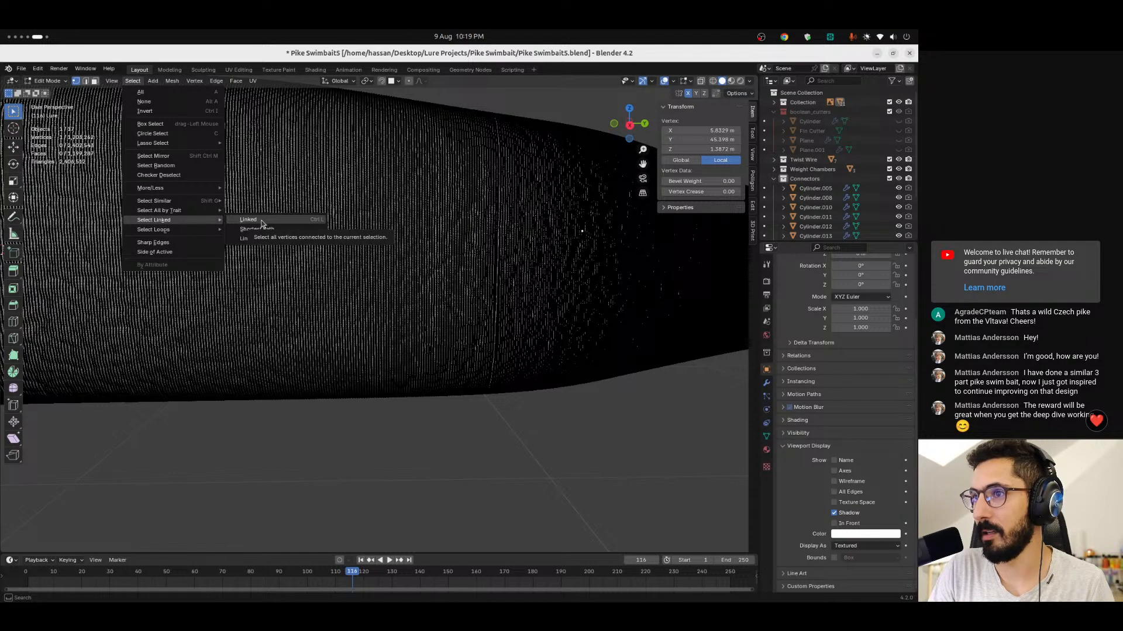
key("ctrl+l")
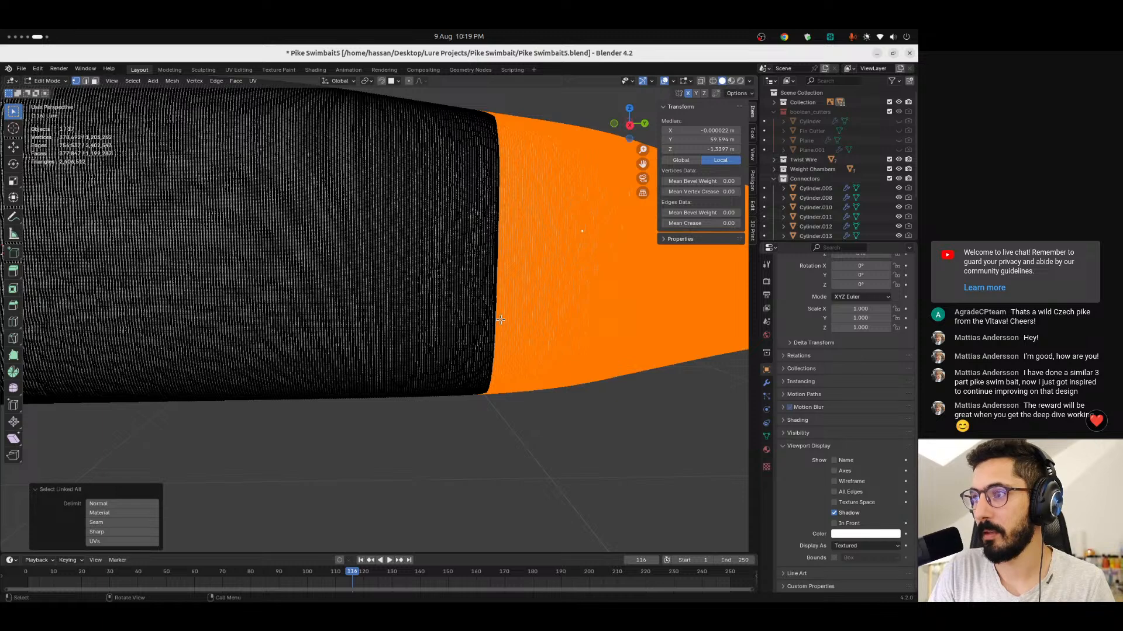
Select the pike body's entire mesh and separate it by loose parts.
key("alt+a")
scroll(310, 333, "down", 5)
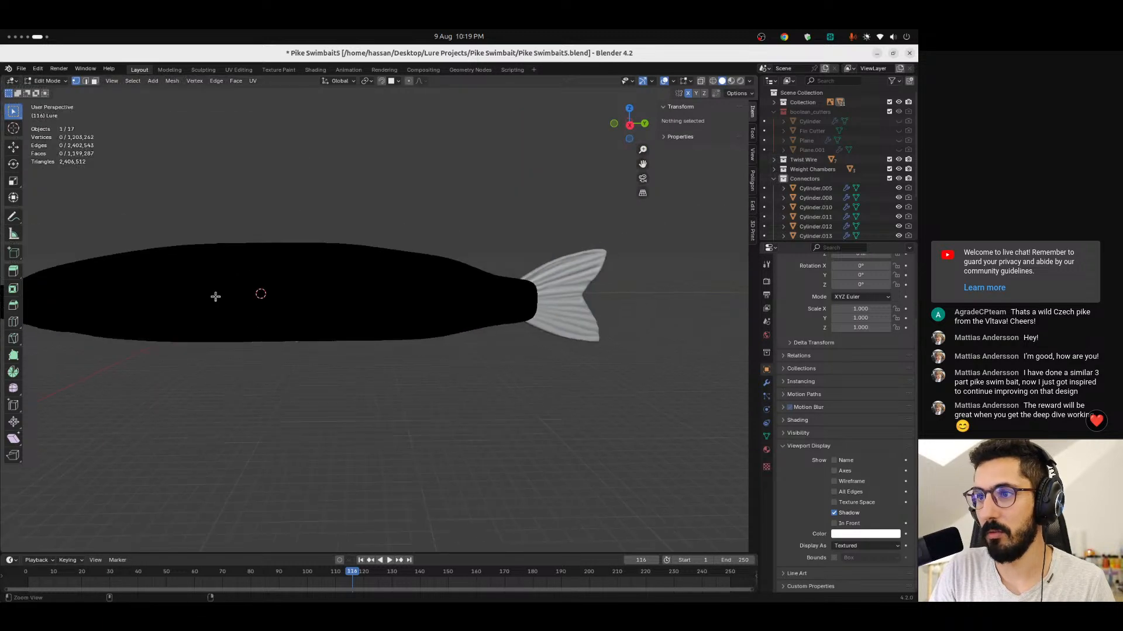
key("a")
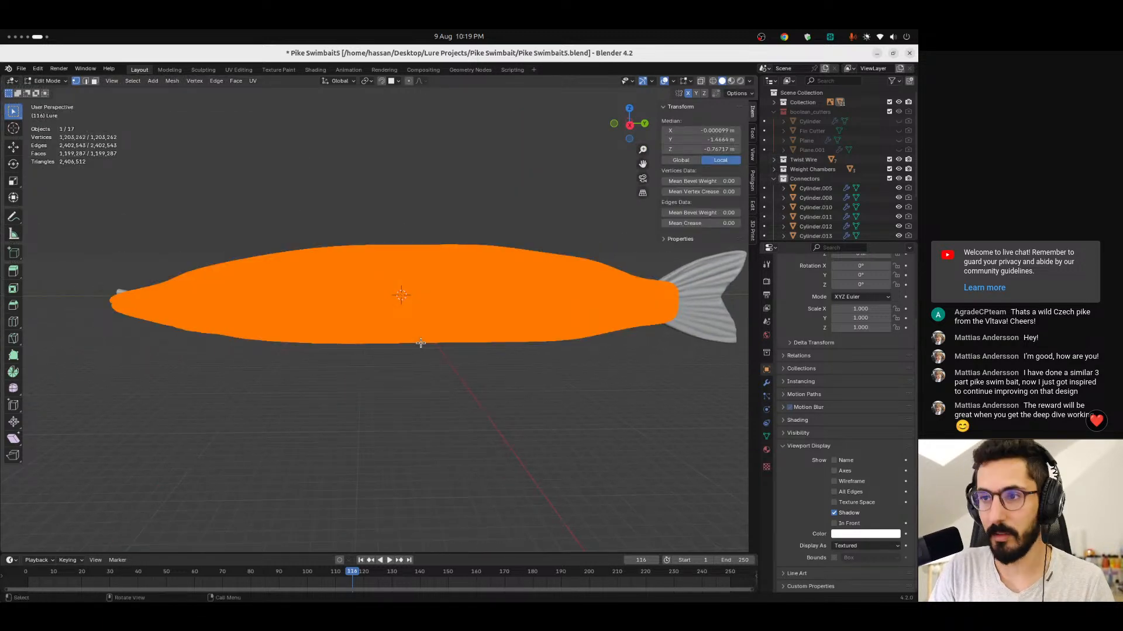
key("p")
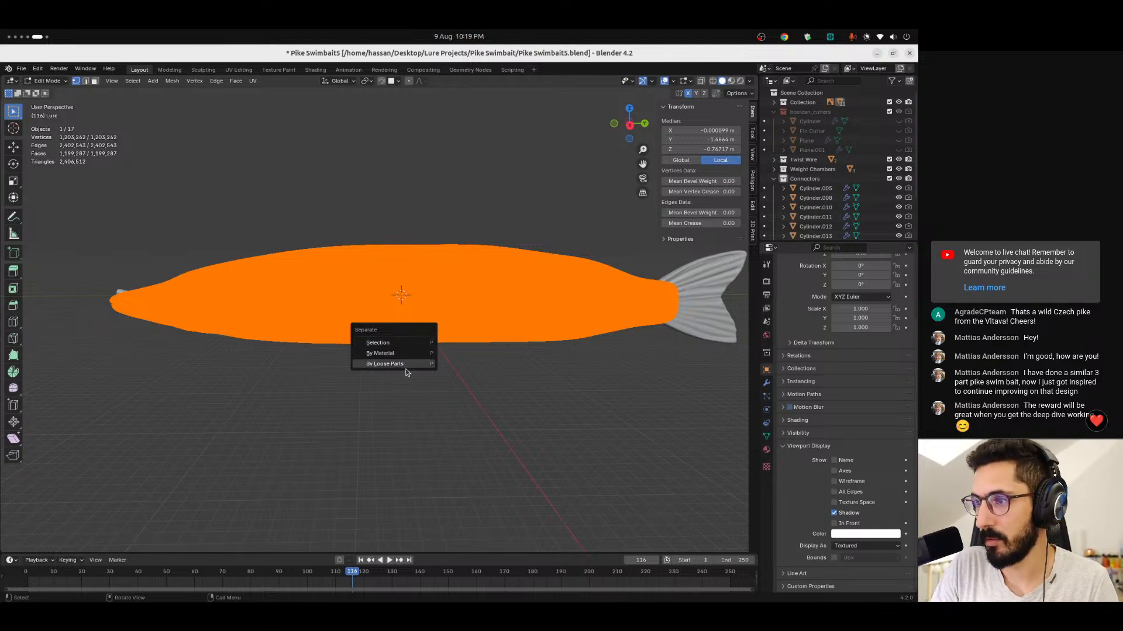
left_click(414, 365)
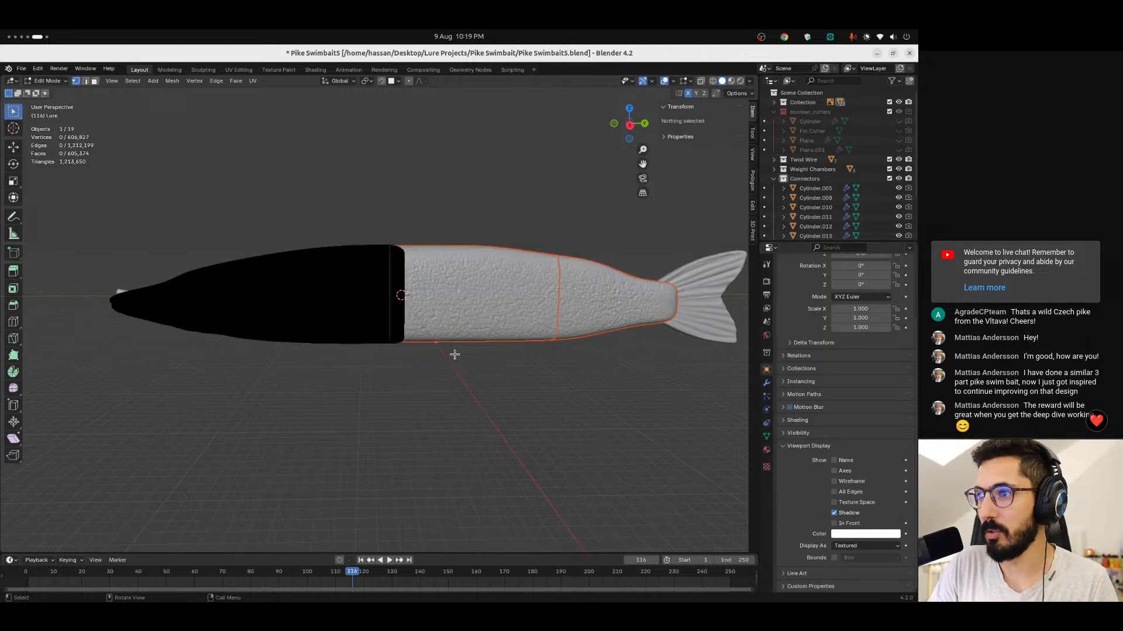
Return to Object Mode and select the head, middle and tail sections one at a time to check their separation.
key("Tab")
left_click(521, 429)
left_click(354, 323)
left_click(495, 307)
left_click(599, 310)
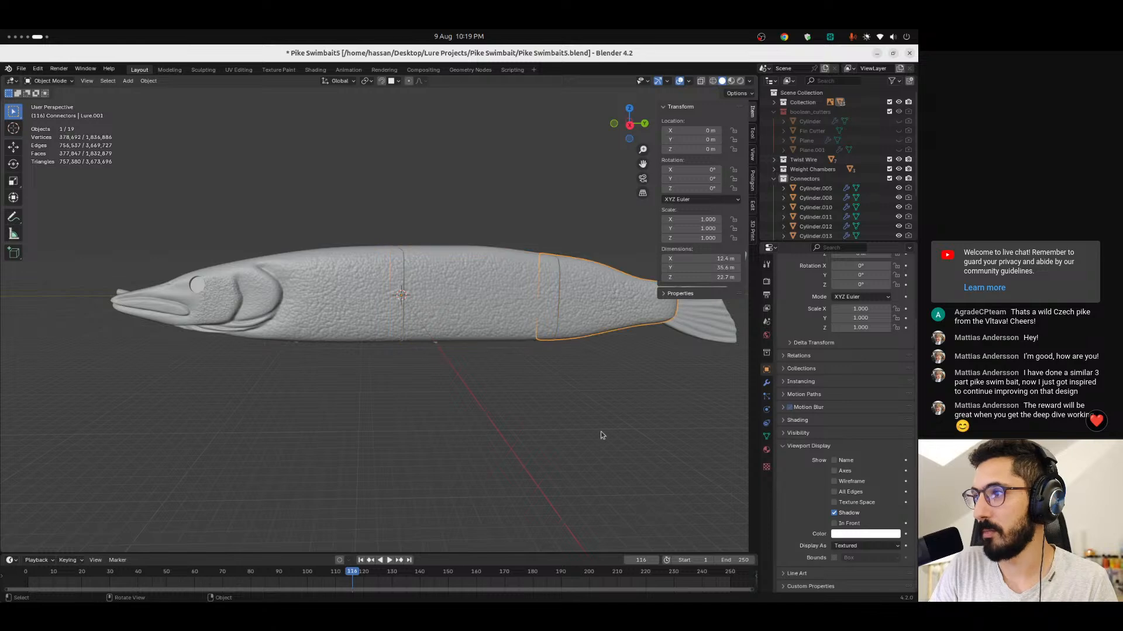
left_click(441, 296)
Test-move the head, middle and tail sections off the internals one after another, cancelling each move.
left_click(357, 315)
key("g")
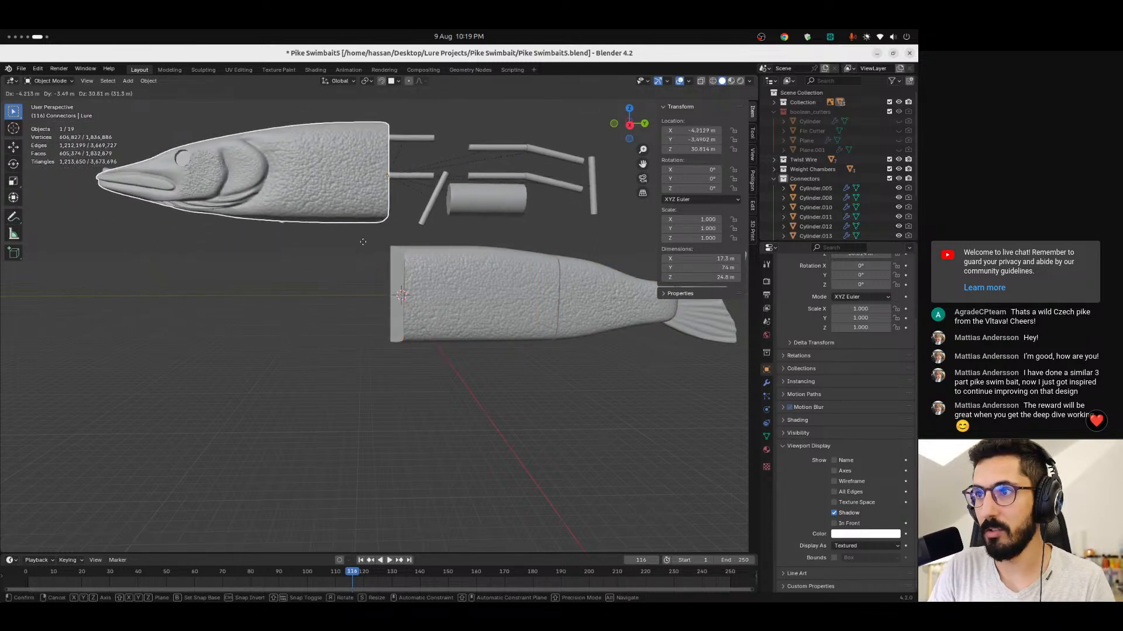
key("Escape")
left_click(493, 331)
key("g")
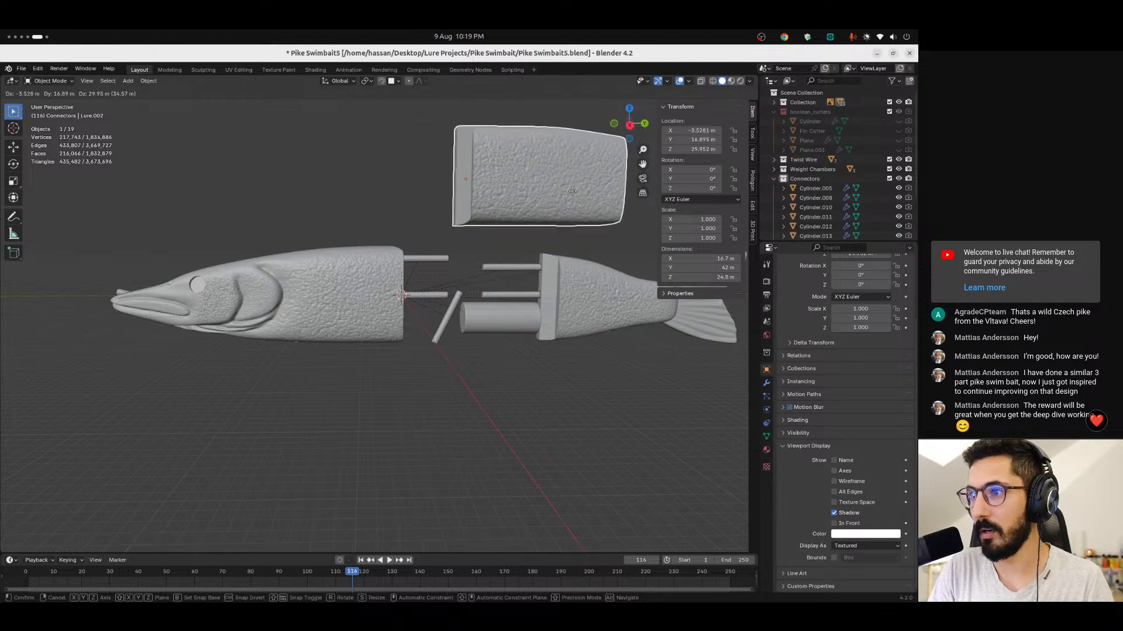
key("Escape")
left_click(619, 310)
key("g")
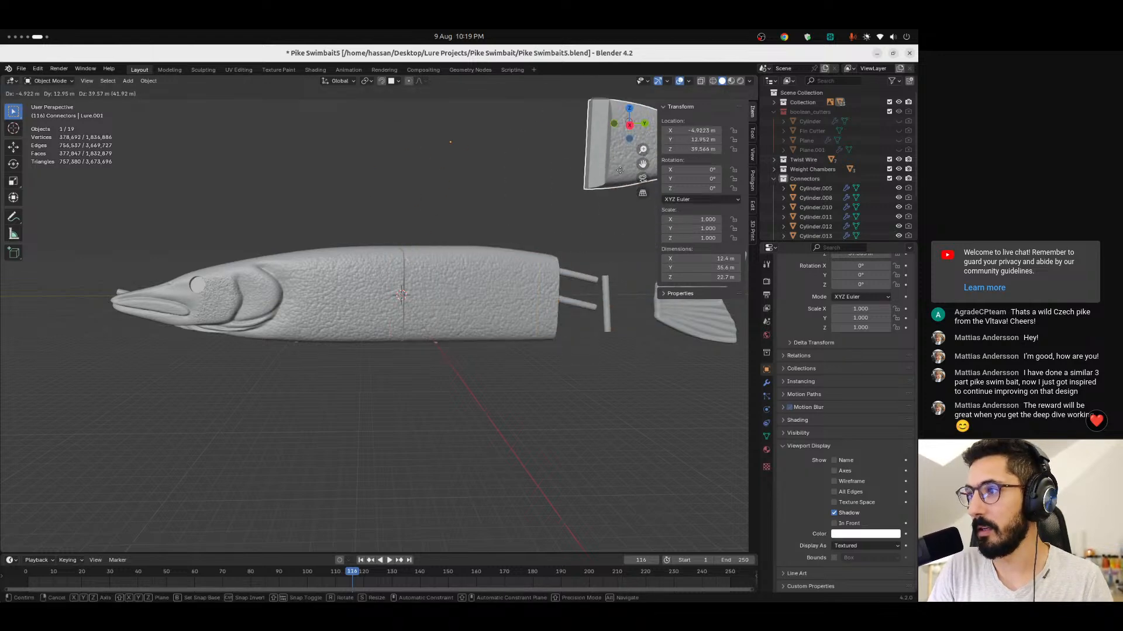
key("Escape")
Cancel the tail section's move and test-move the head section off the internals, cancelling that move too.
left_click(297, 289)
scroll(413, 355, "down", 3)
scroll(394, 415, "up", 3)
middle_click_drag(444, 370, 336, 374, "shift")
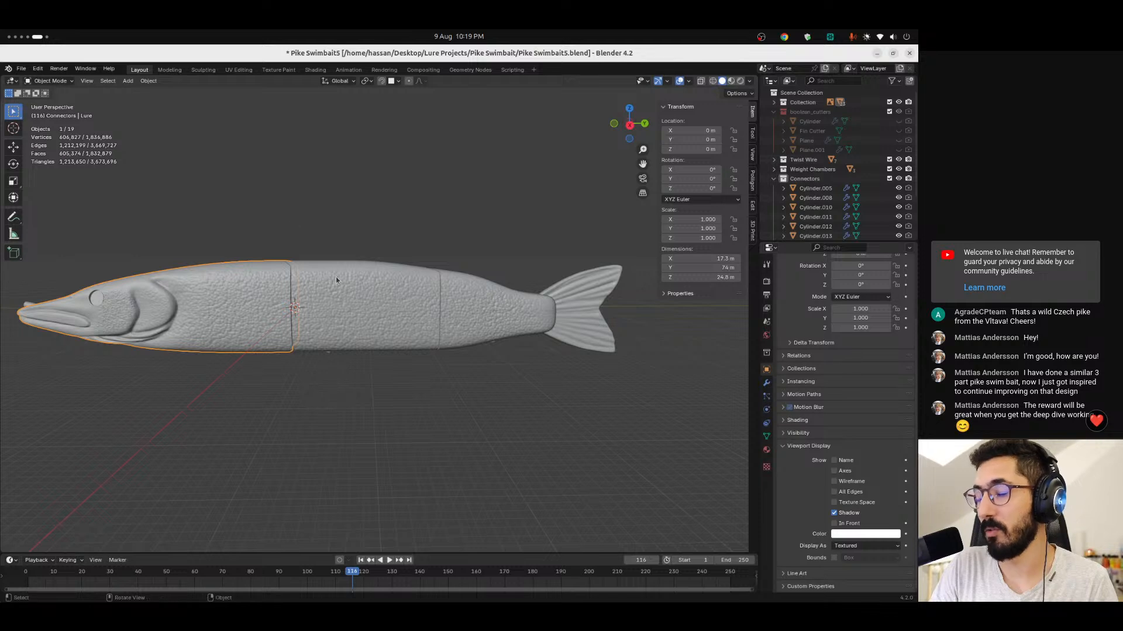
middle_click_drag(240, 364, 306, 403, "shift")
key("g")
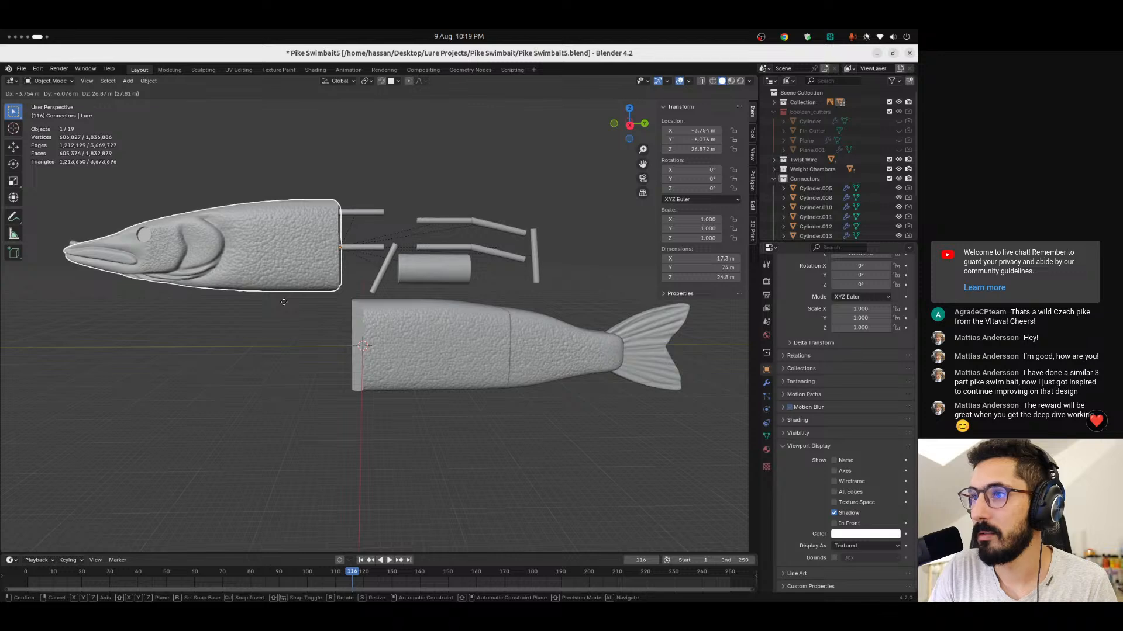
key("Escape")
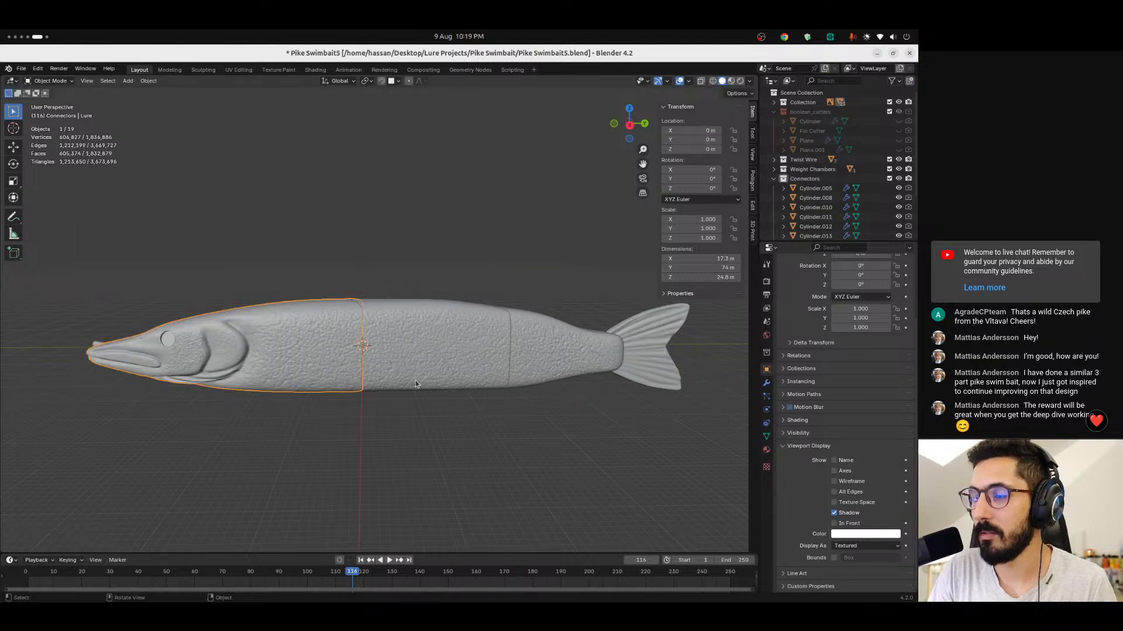
Turn on X-ray display and examine the joint behind the head in the right orthographic view.
scroll(417, 364, "up", 5)
key("alt+z")
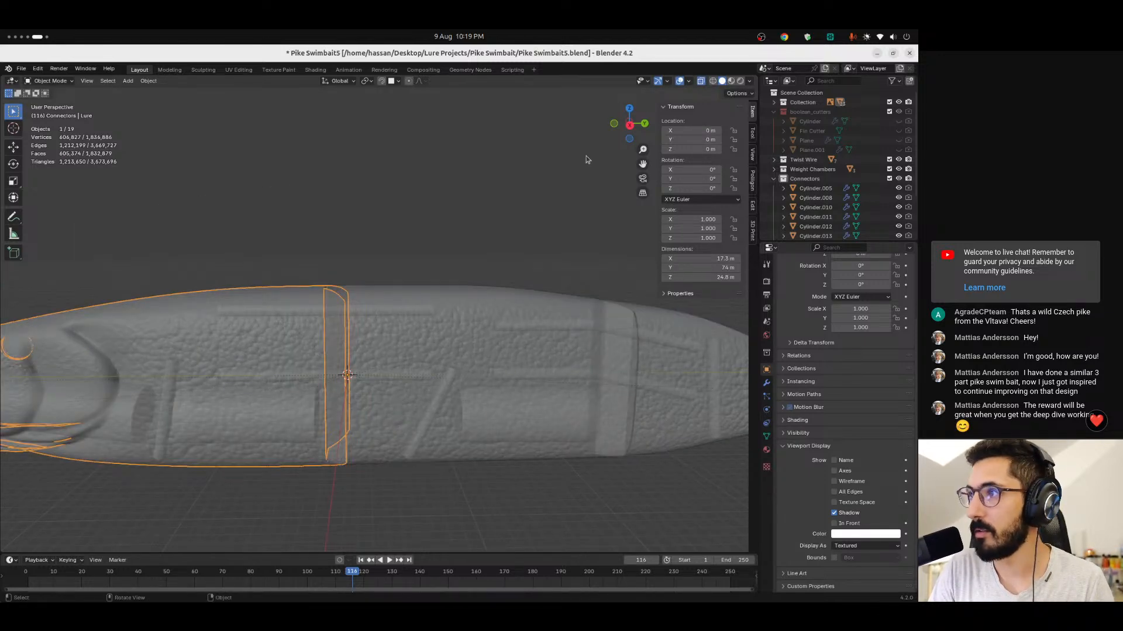
left_click(629, 124)
scroll(376, 264, "up", 8)
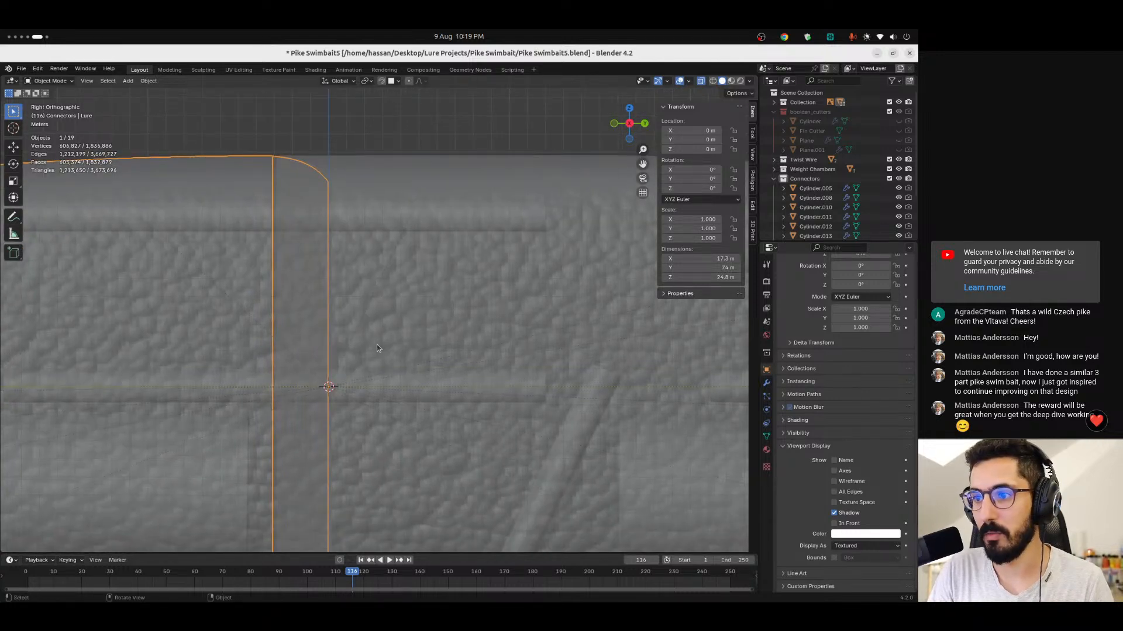
scroll(376, 348, "down", 8)
Test-move the head section upward twice in the right side view to check its fit at the joint, cancelling both moves.
key("g")
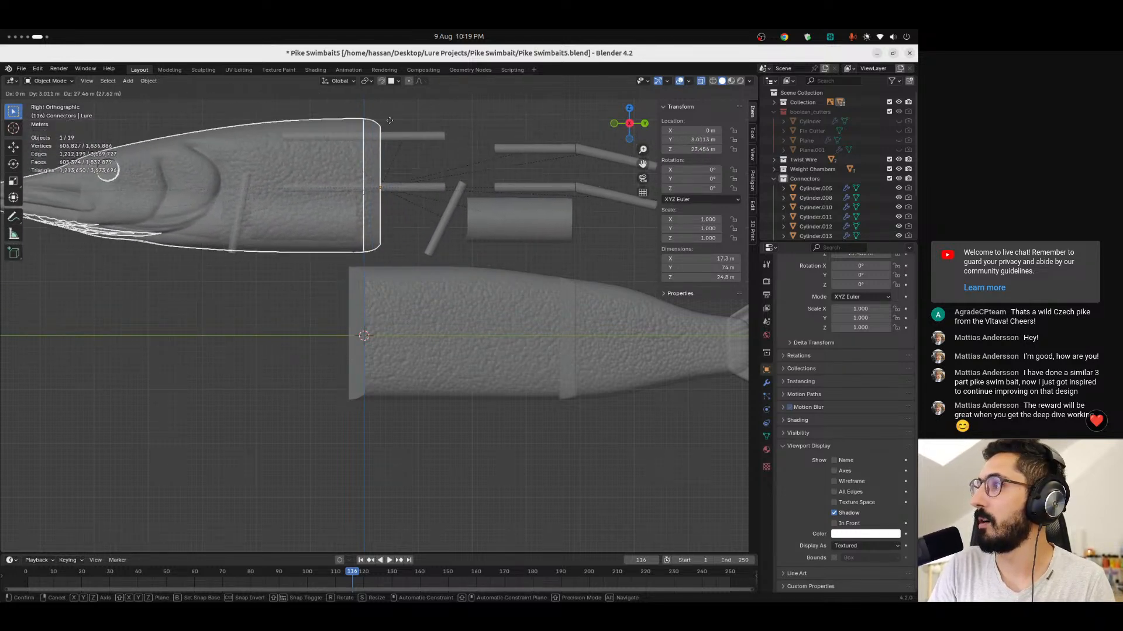
key("Escape")
left_click(199, 251)
left_click(256, 328)
key("g")
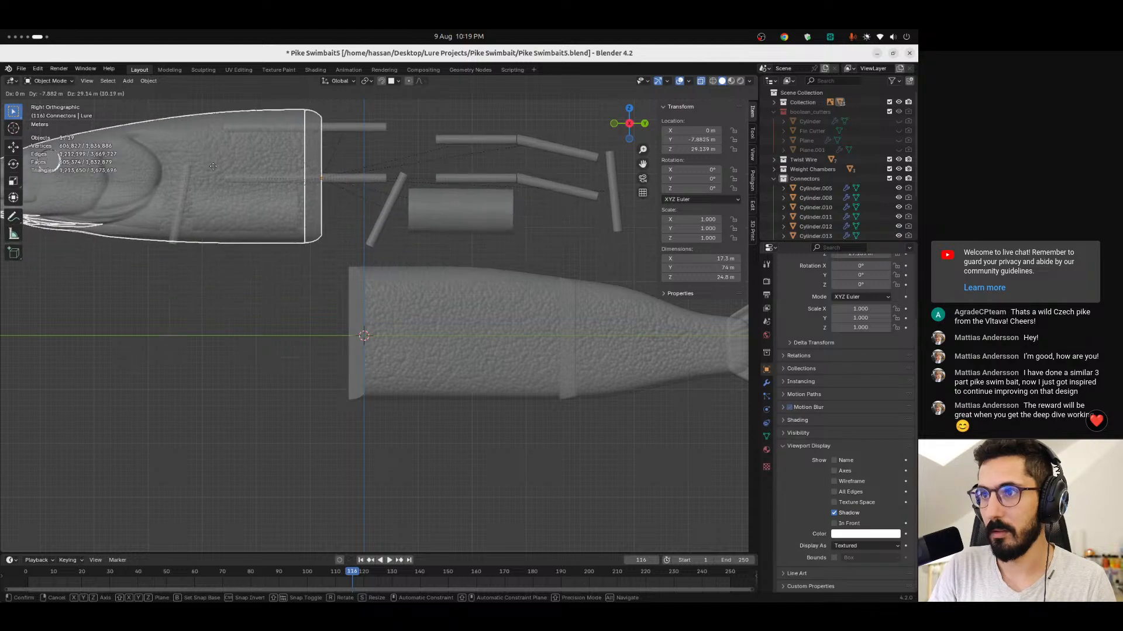
key("Escape")
scroll(283, 221, "down", 5)
scroll(303, 155, "up", 2)
middle_click_drag(303, 154, 338, 276, "ctrl")
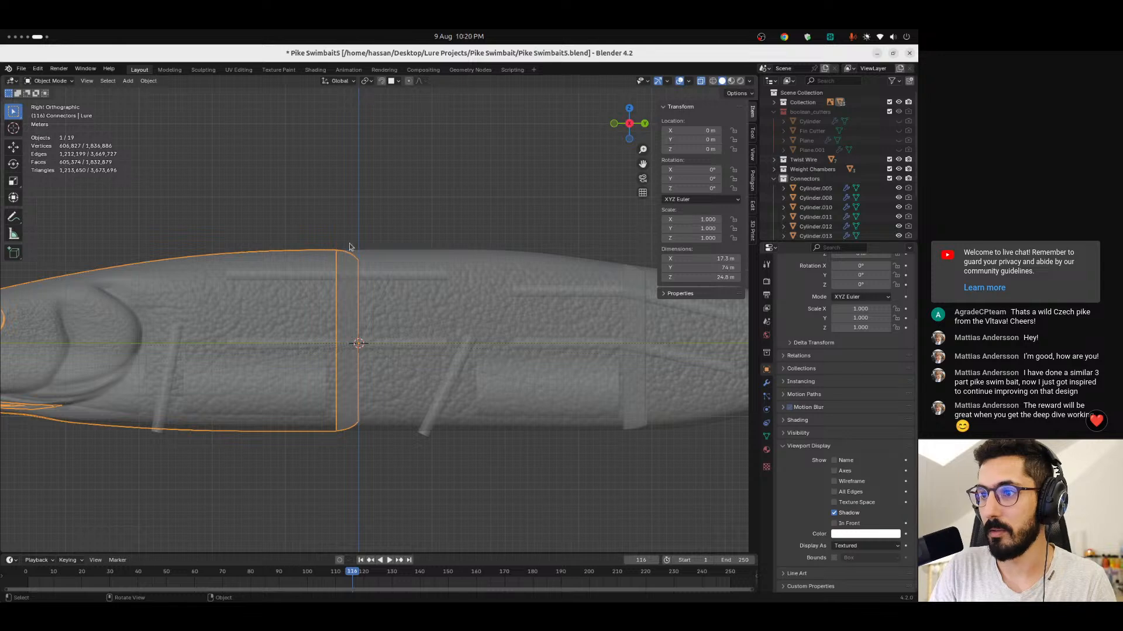
scroll(327, 259, "down", 6)
left_click(23, 68)
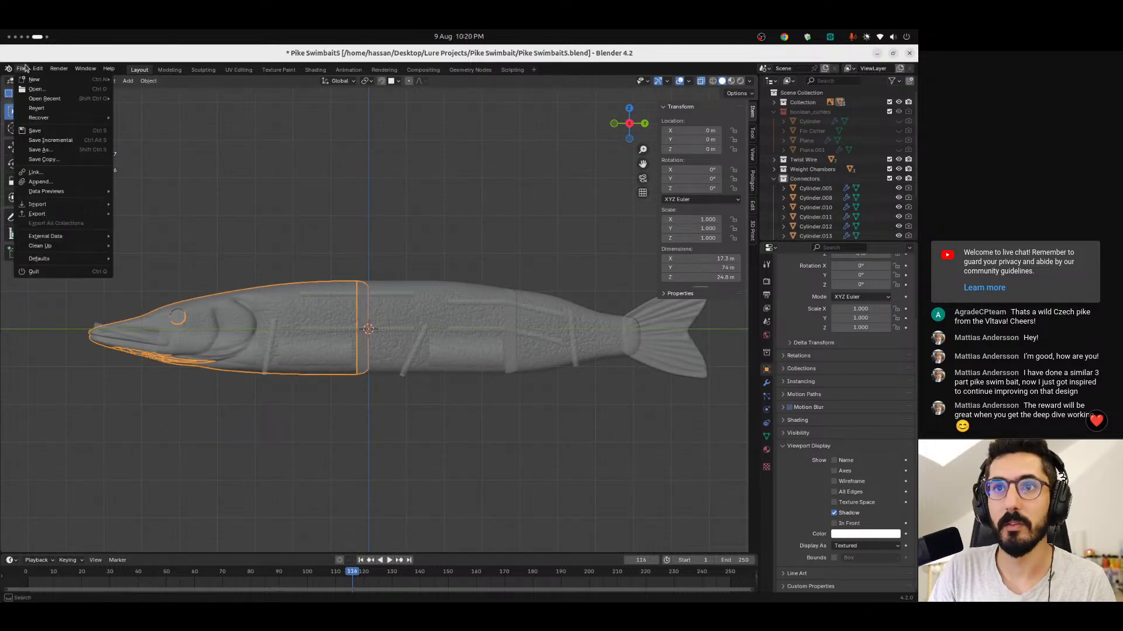
mouse_move(61, 119)
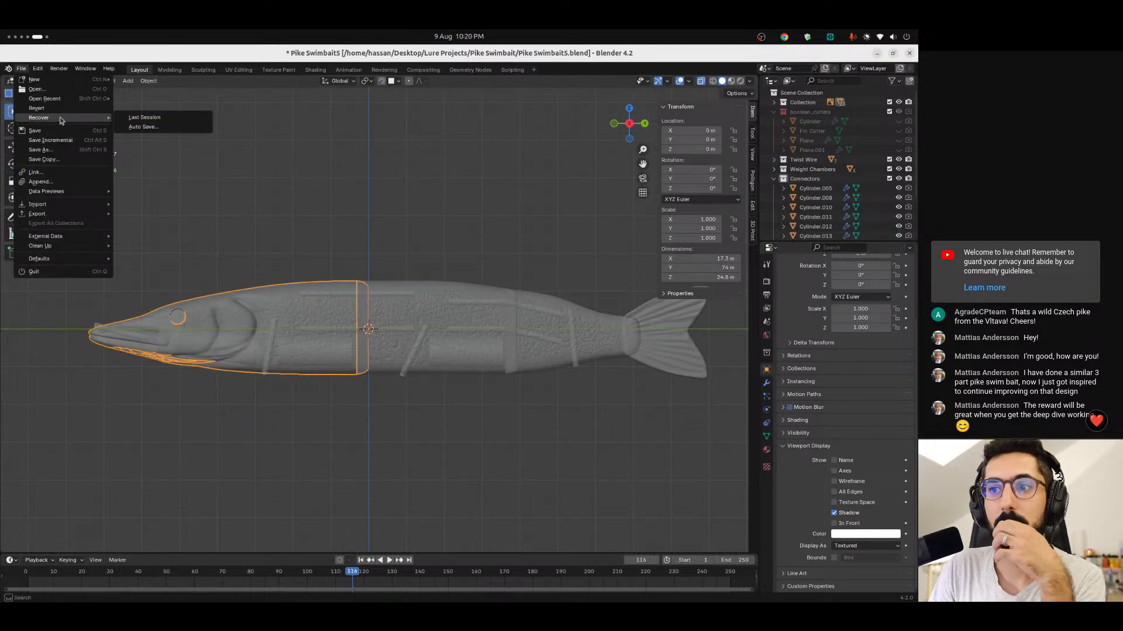
left_click(251, 179)
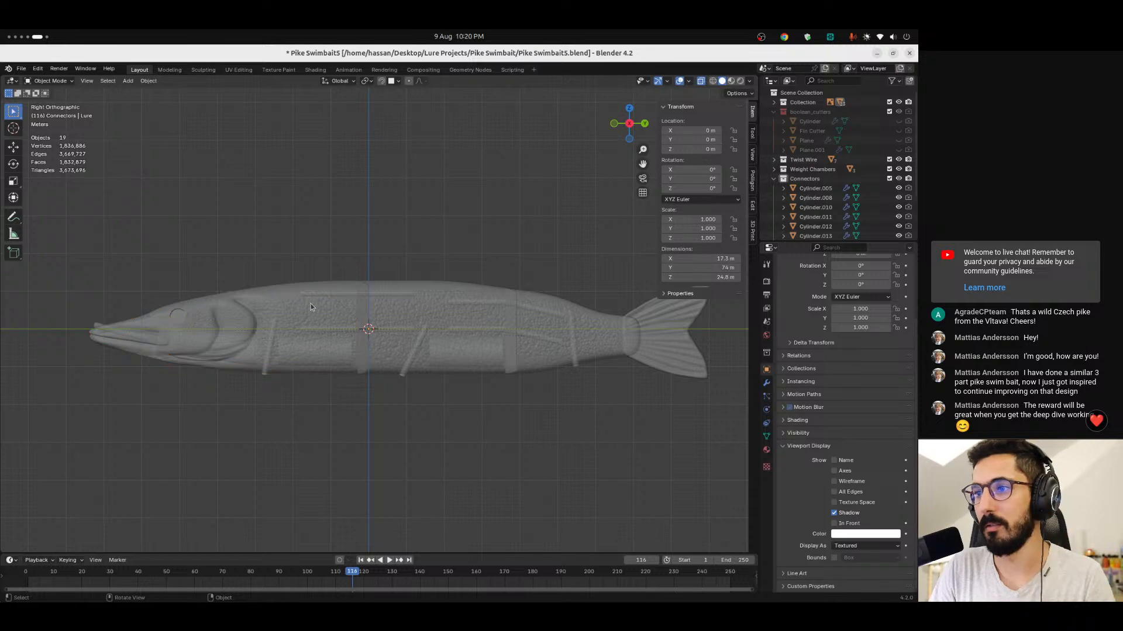
Test-move the head section off the internals once more, cancel the move and clear the selection.
left_click(274, 292)
key("g")
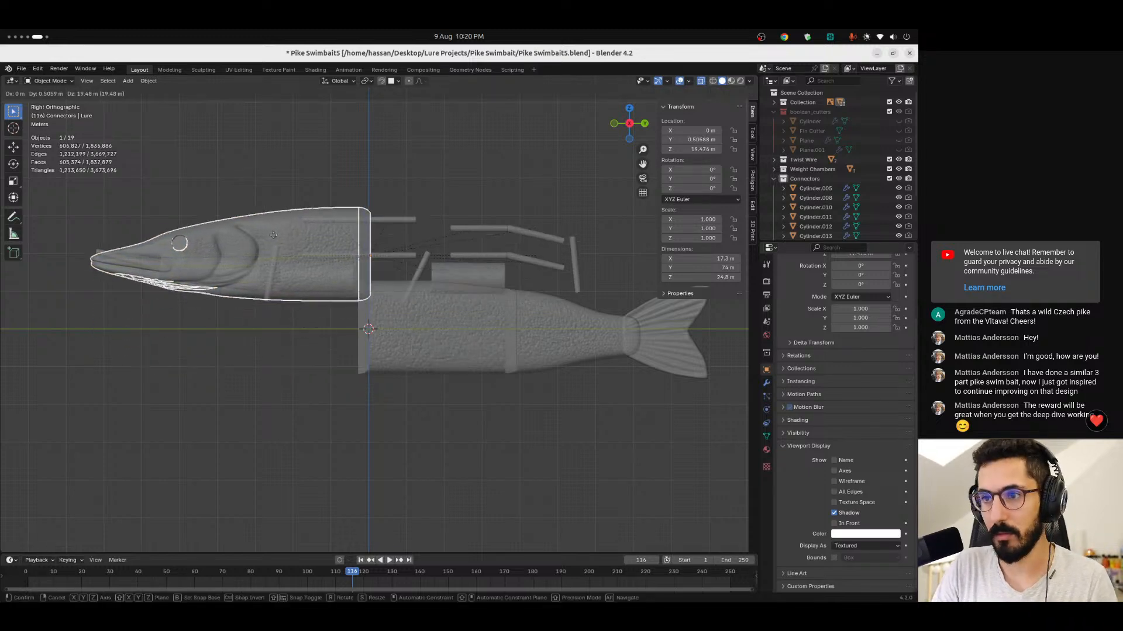
key("Escape")
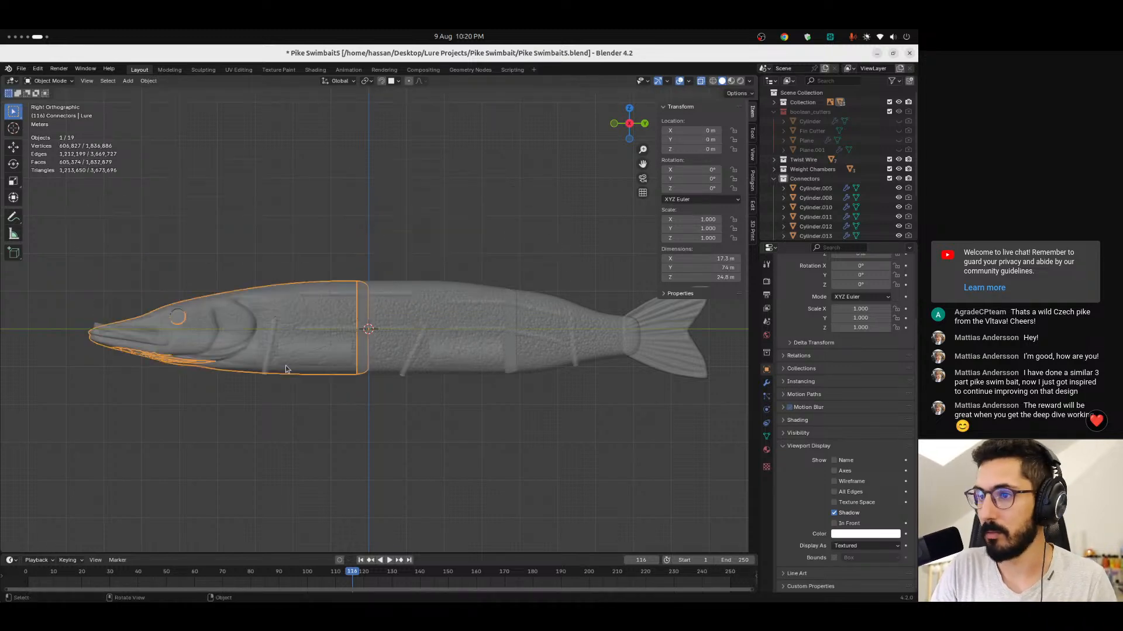
left_click(287, 411)
Select the upper and lower connector cylinders on the head side of the front joint together with the head section.
middle_click_drag(286, 390, 376, 343, "ctrl")
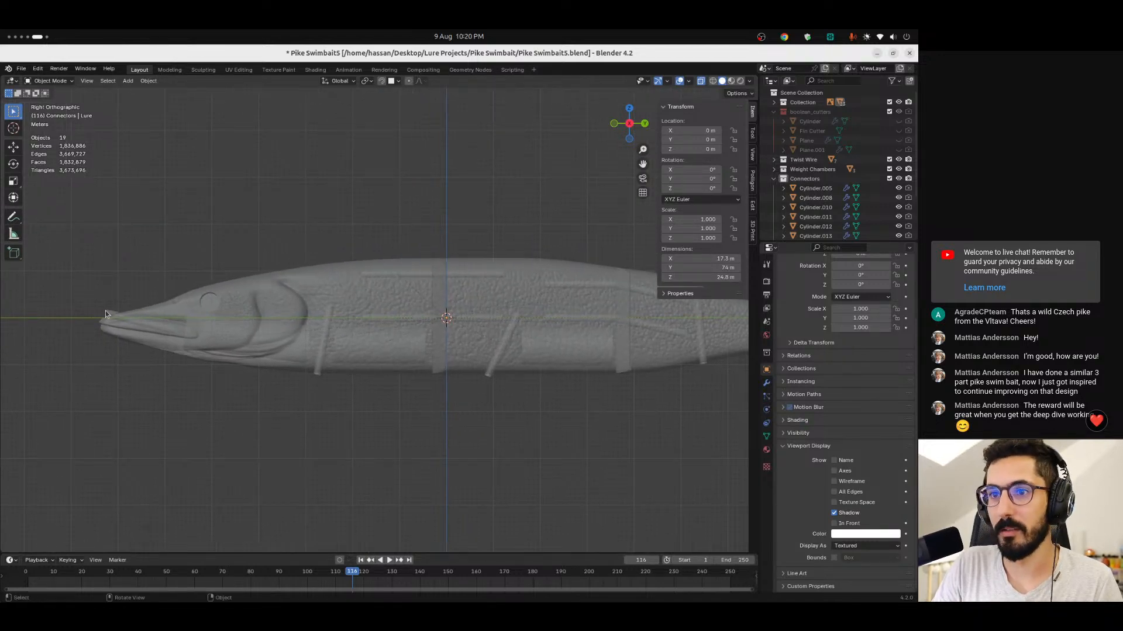
left_click(818, 188)
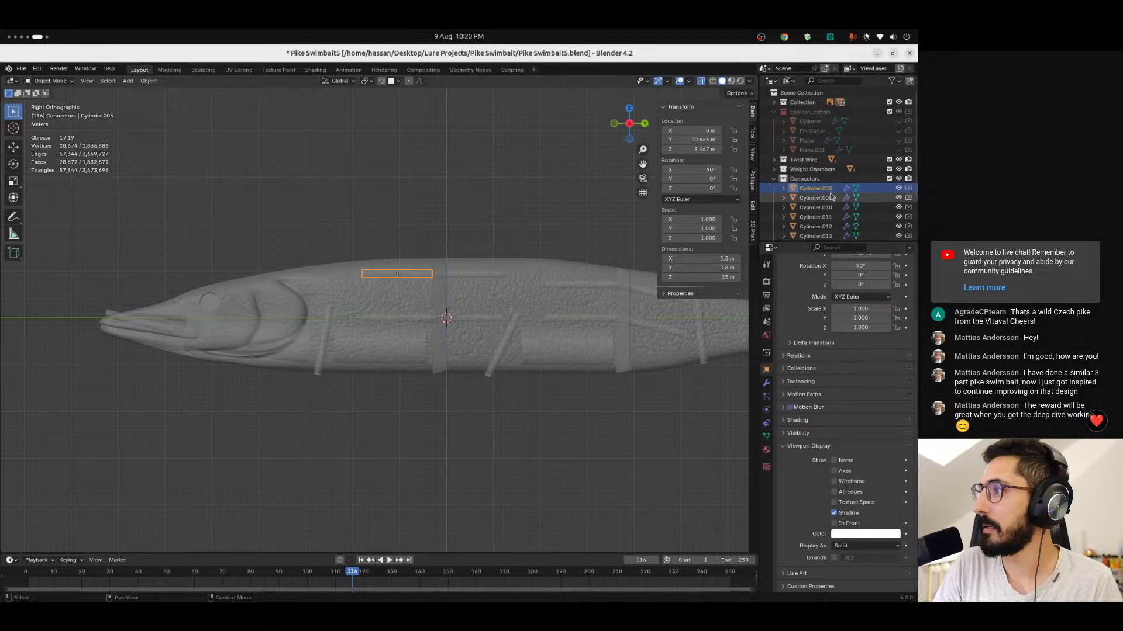
scroll(451, 337, "up", 5)
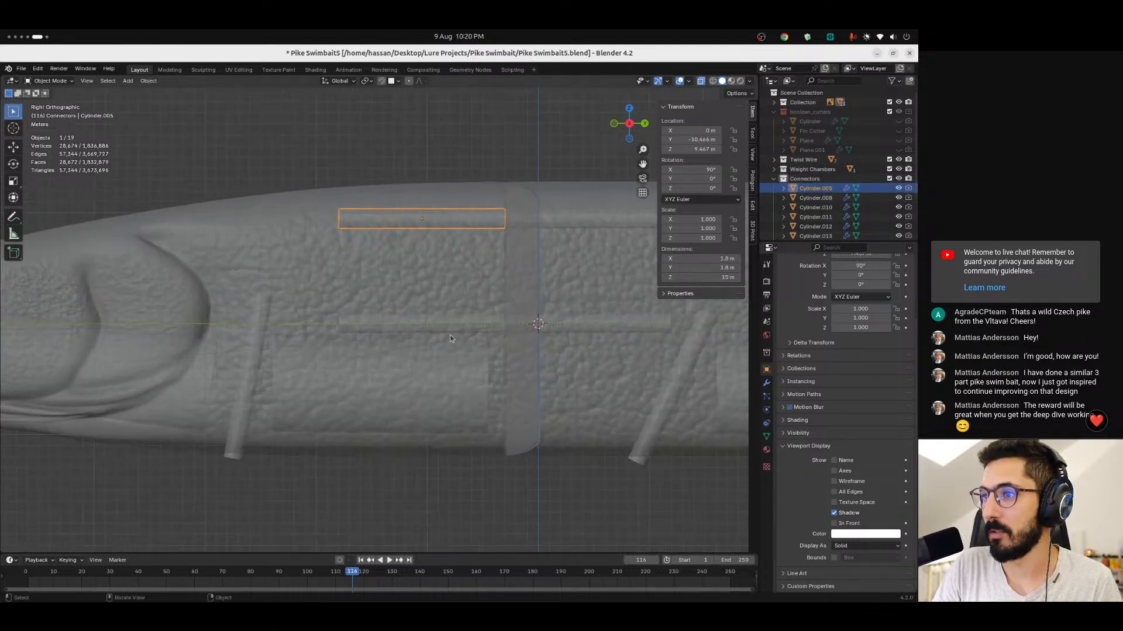
left_click(424, 325, "shift")
left_click(420, 323, "shift")
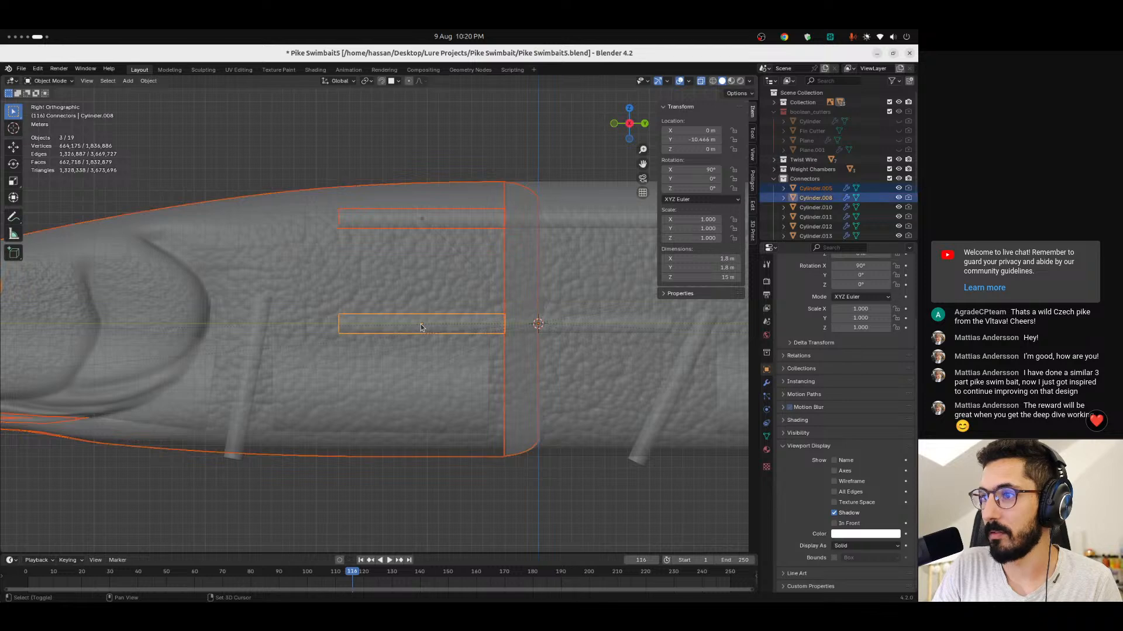
Add the head's two weight chambers, the slanted belly wire cylinder and the nose wire cylinder to the selection.
left_click(353, 401, "shift")
left_click(249, 367, "shift")
left_click(244, 373, "shift")
left_click(163, 379, "shift")
left_click(172, 395, "shift")
middle_click_drag(196, 278, 520, 292, "shift")
left_click(120, 346, "shift")
scroll(364, 280, "down", 4)
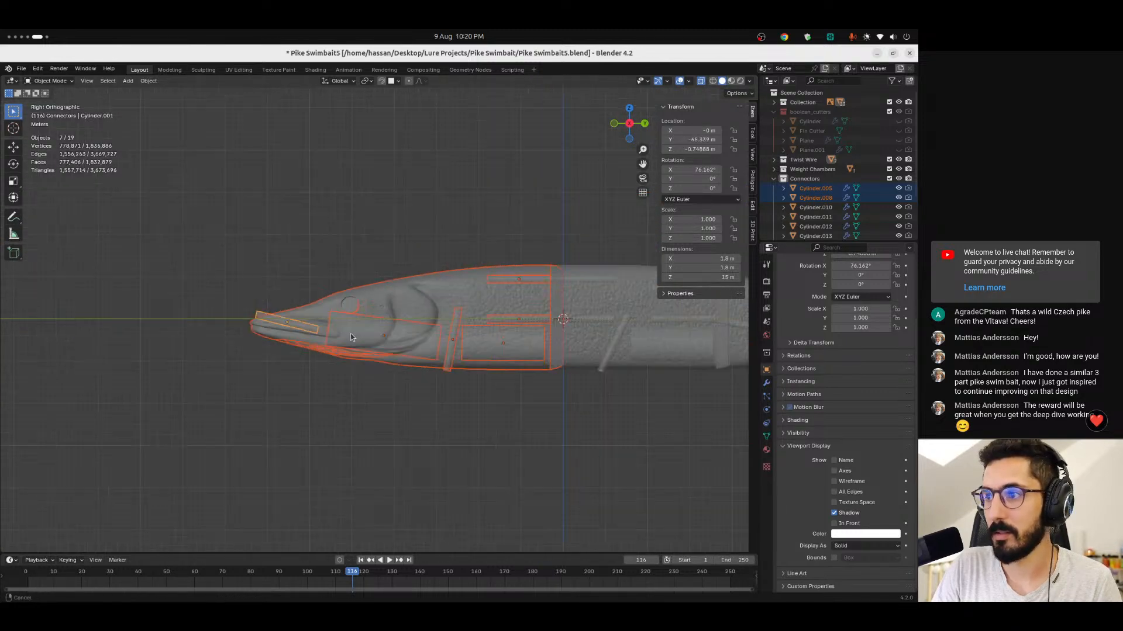
scroll(338, 223, "up", 2)
scroll(339, 237, "down", 3)
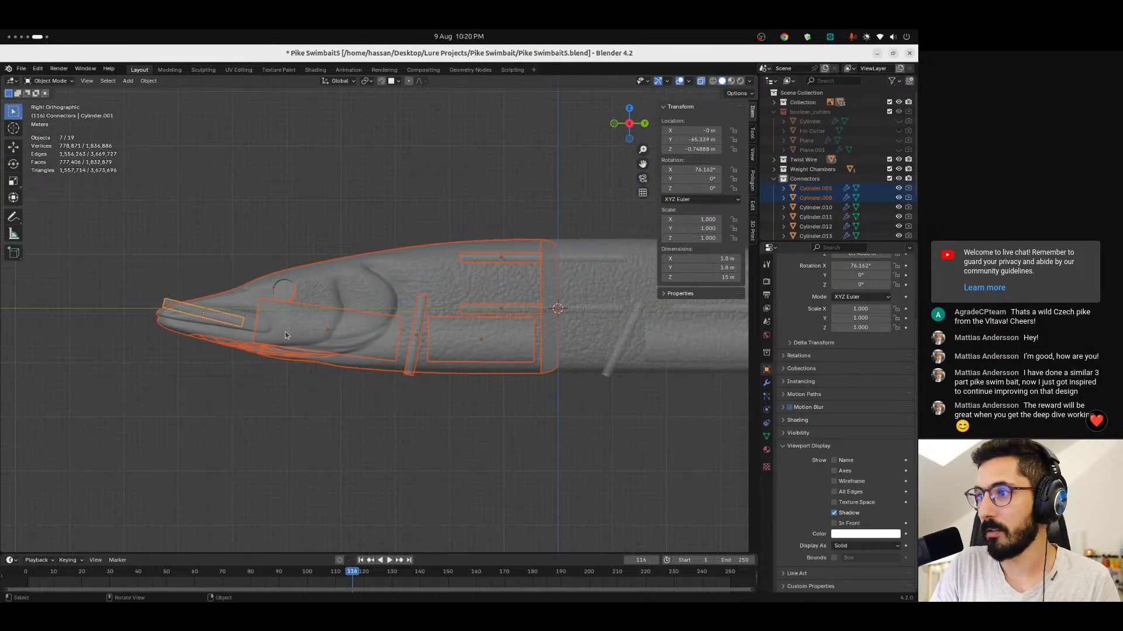
Export the selected head parts as Front.stl to the Pike Swimbait folder.
left_click(21, 68)
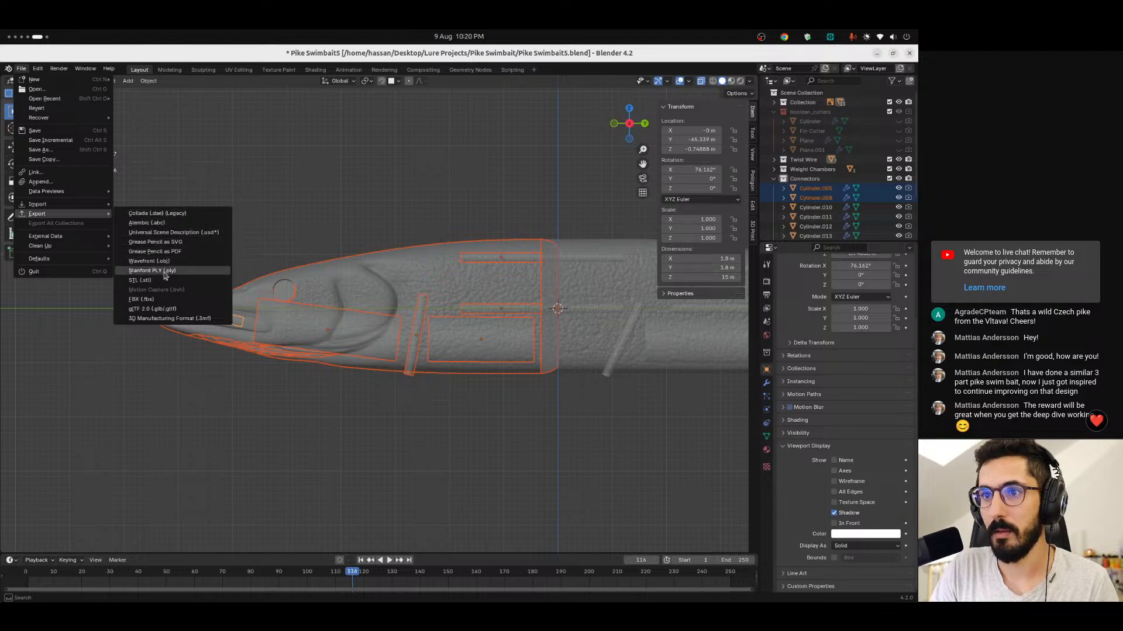
left_click(140, 280)
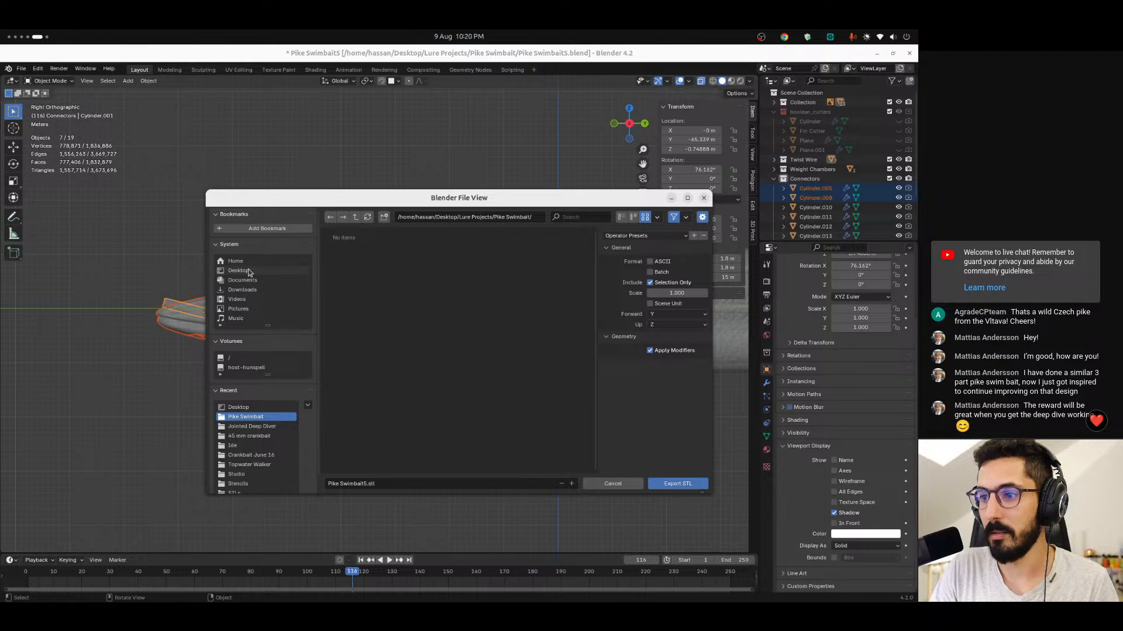
left_click(355, 487)
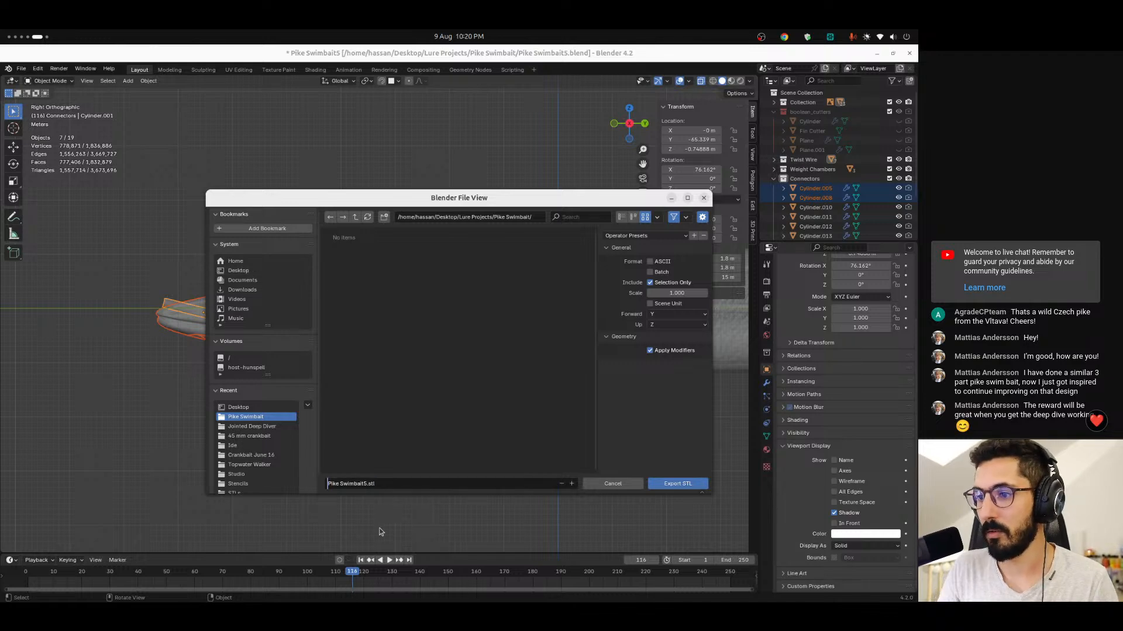
type("Front")
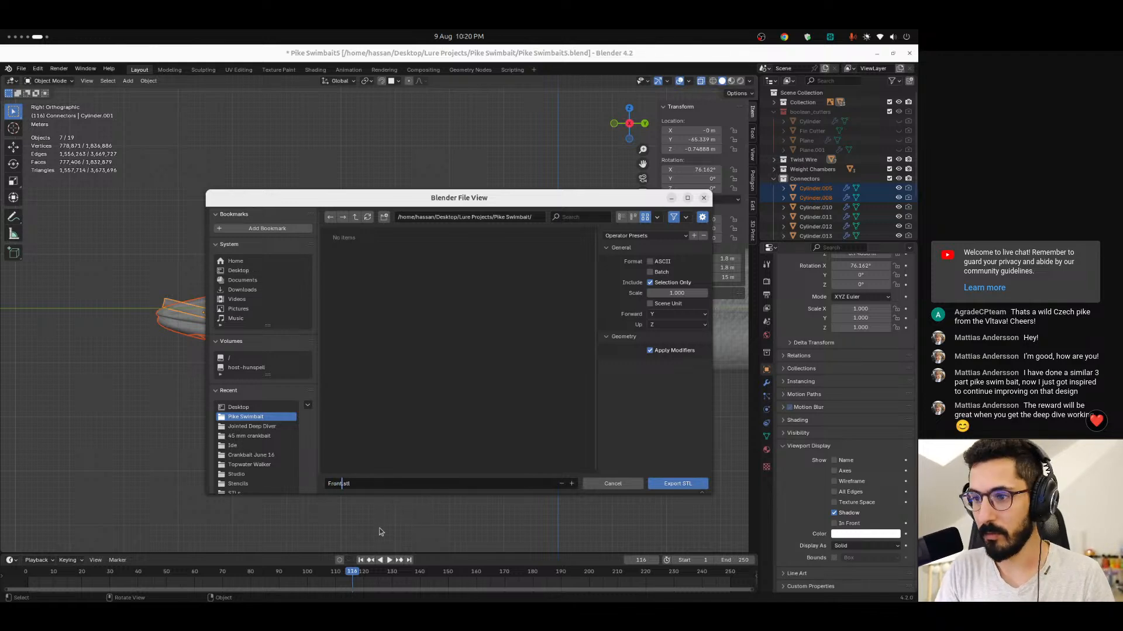
left_click(670, 485)
left_click(673, 484)
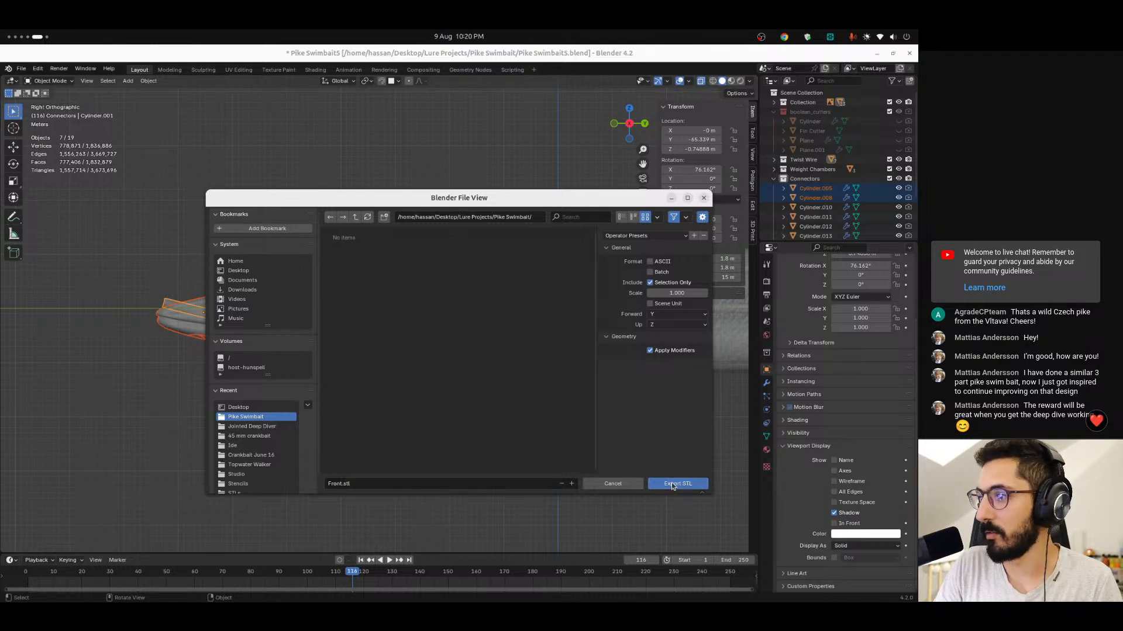
Select the middle body section together with its upper and lower connector cylinders at the front joint.
middle_click_drag(597, 406, 426, 454, "shift")
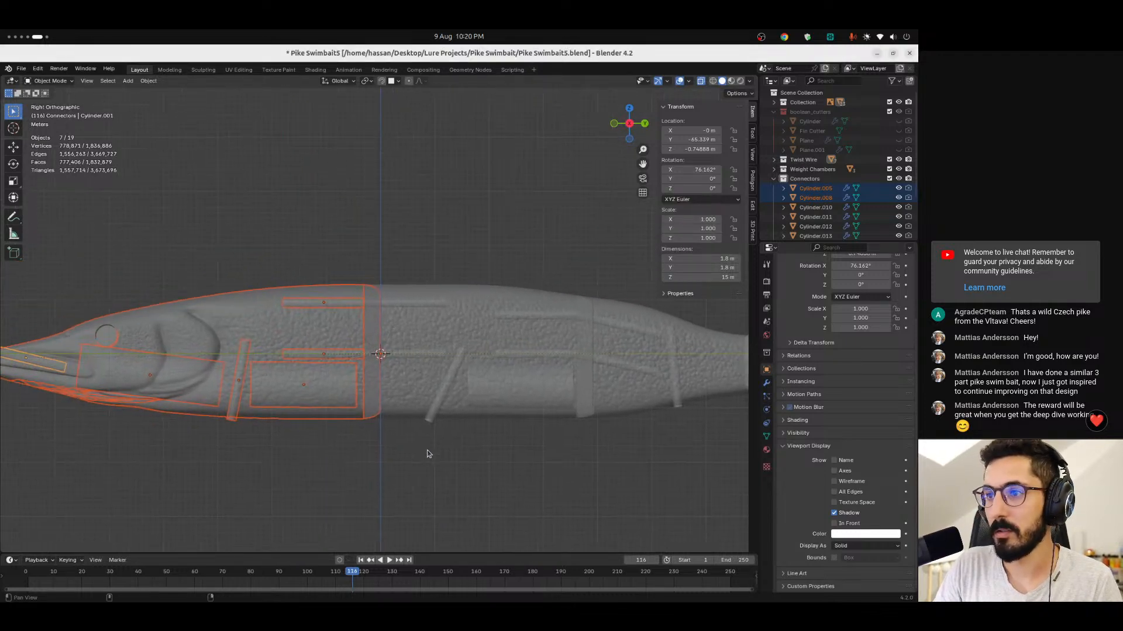
scroll(412, 289, "down", 3)
scroll(468, 331, "up", 6)
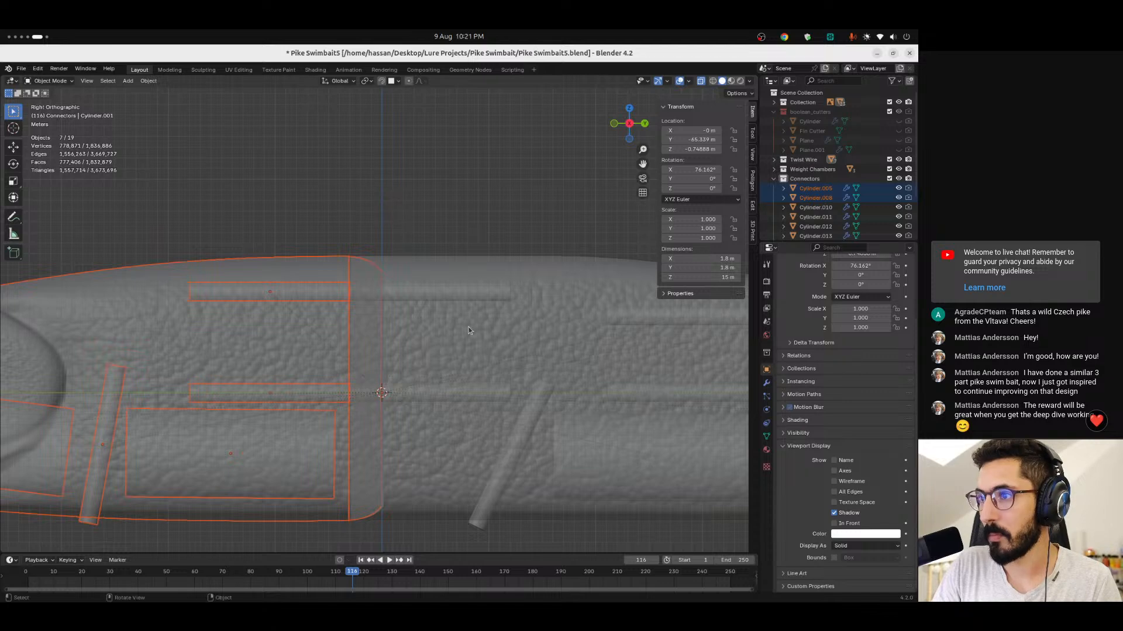
left_click(456, 316)
left_click(438, 294, "shift")
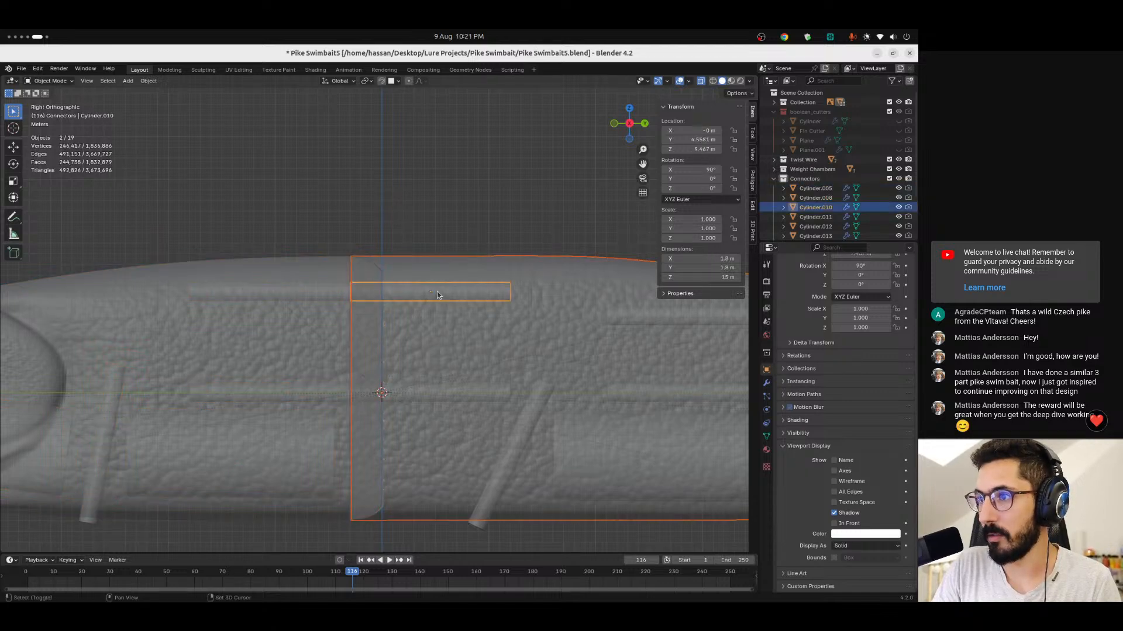
left_click(451, 394, "shift")
left_click(528, 427, "shift")
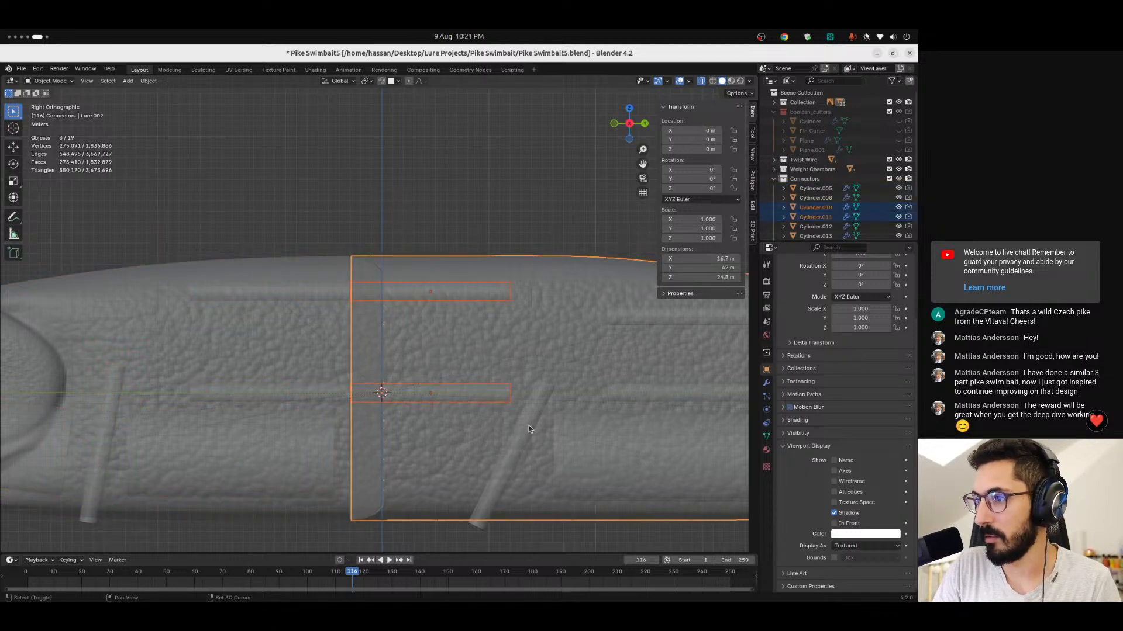
Add the middle section's slanted wire cylinder, weight chamber and two rear-joint connector cylinders to the selection.
middle_click_drag(547, 460, 352, 387, "shift")
left_click(448, 380, "shift")
left_click(464, 373, "shift")
left_click(461, 311, "shift")
left_click(460, 310, "shift")
left_click(469, 231, "shift")
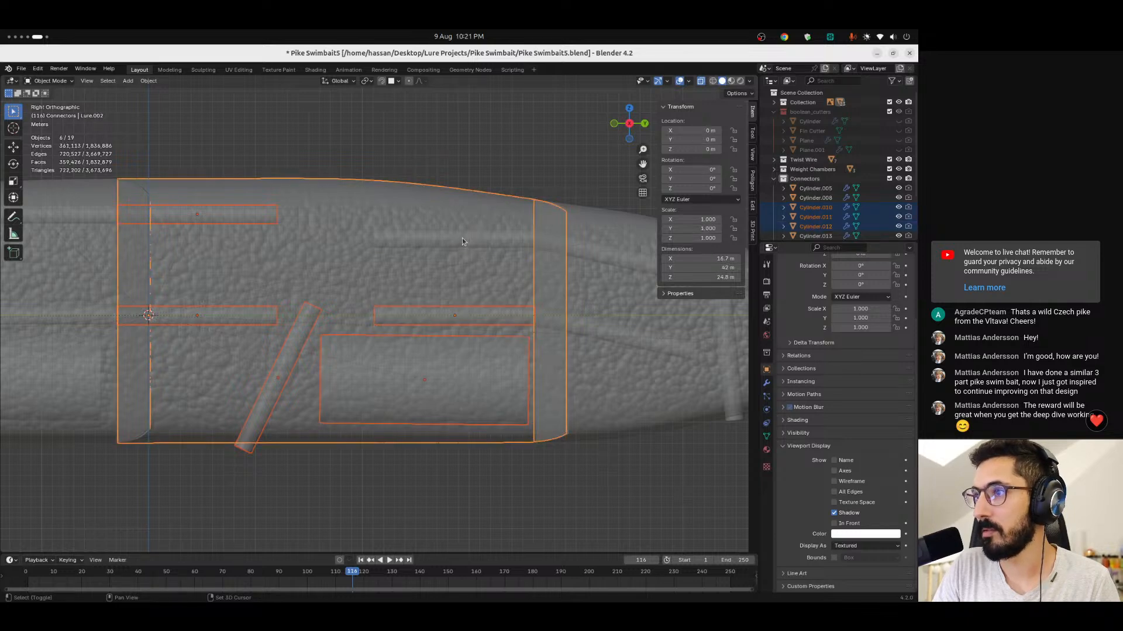
left_click(461, 237, "shift")
middle_click_drag(322, 205, 312, 229, "ctrl")
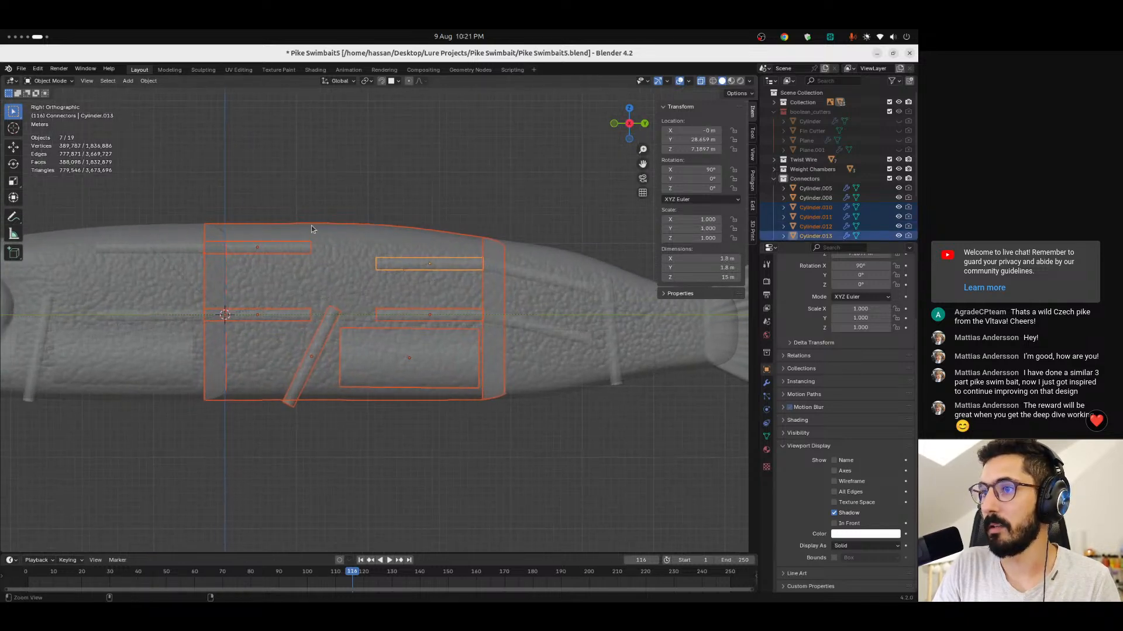
Export the selected middle body section with its cylinders and weight chamber as Midstl.stl in the Pike Swimbait folder.
left_click(22, 69)
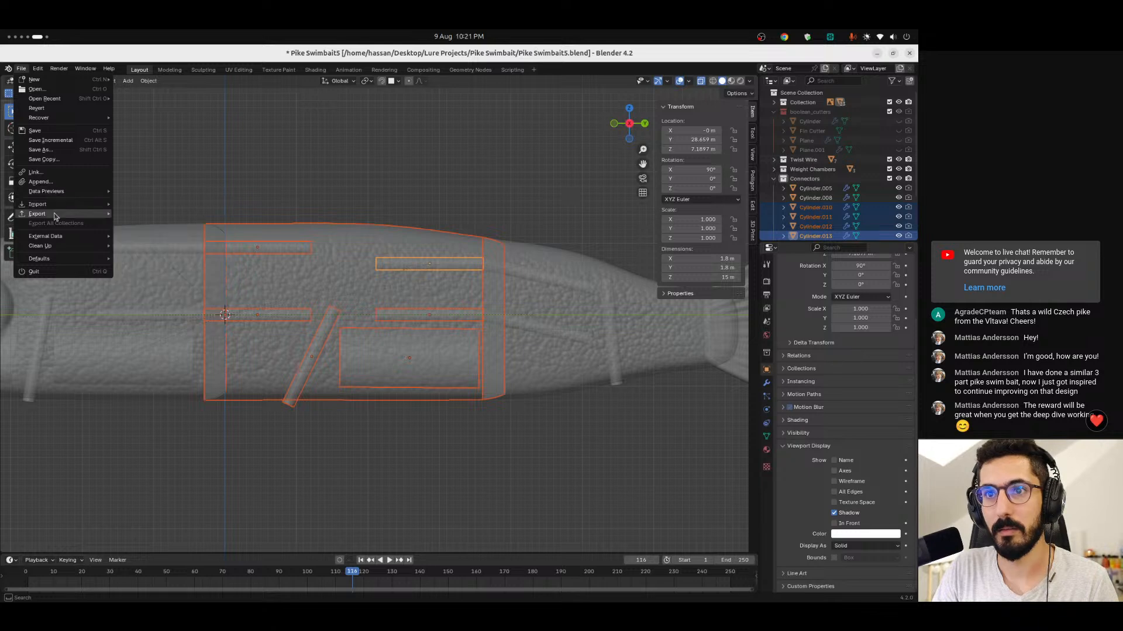
mouse_move(55, 217)
left_click(169, 282)
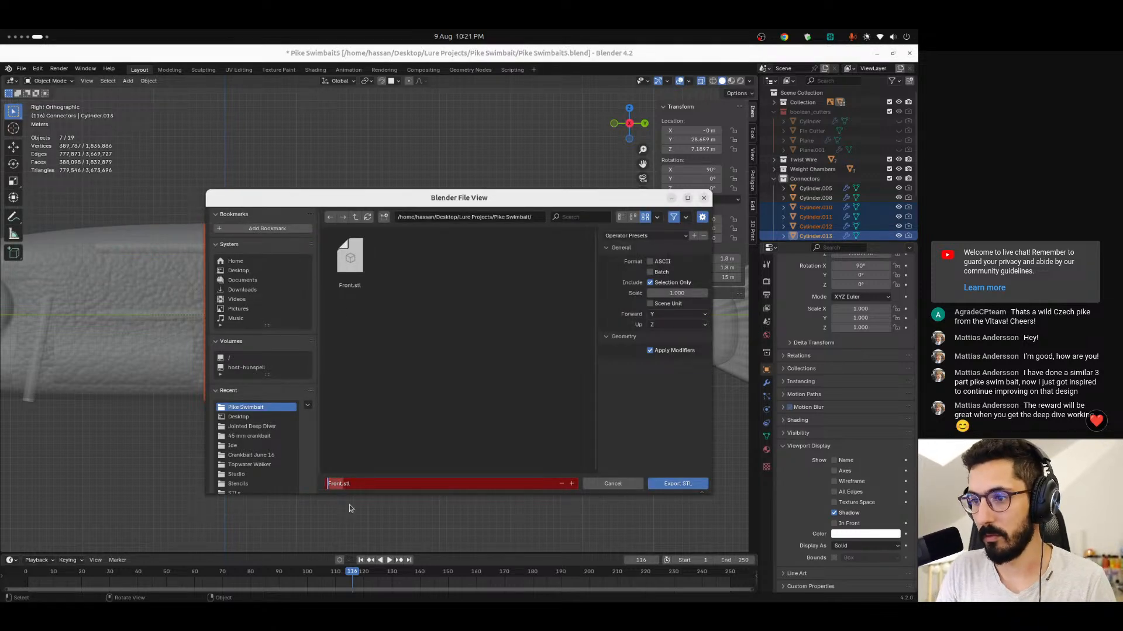
type("M")
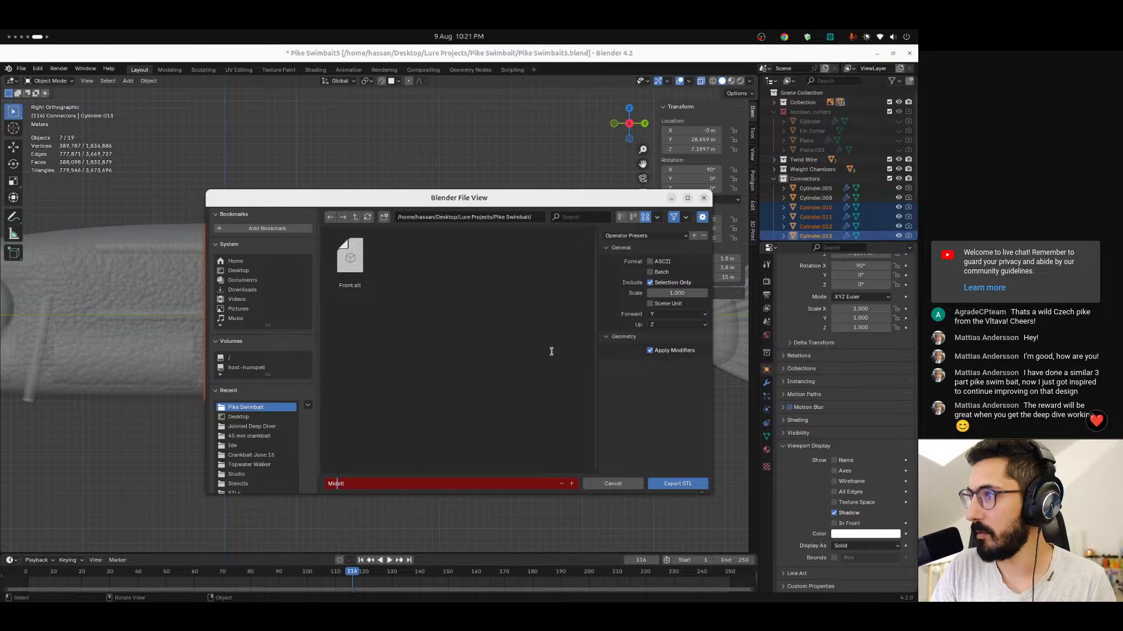
type("id")
left_click(677, 483)
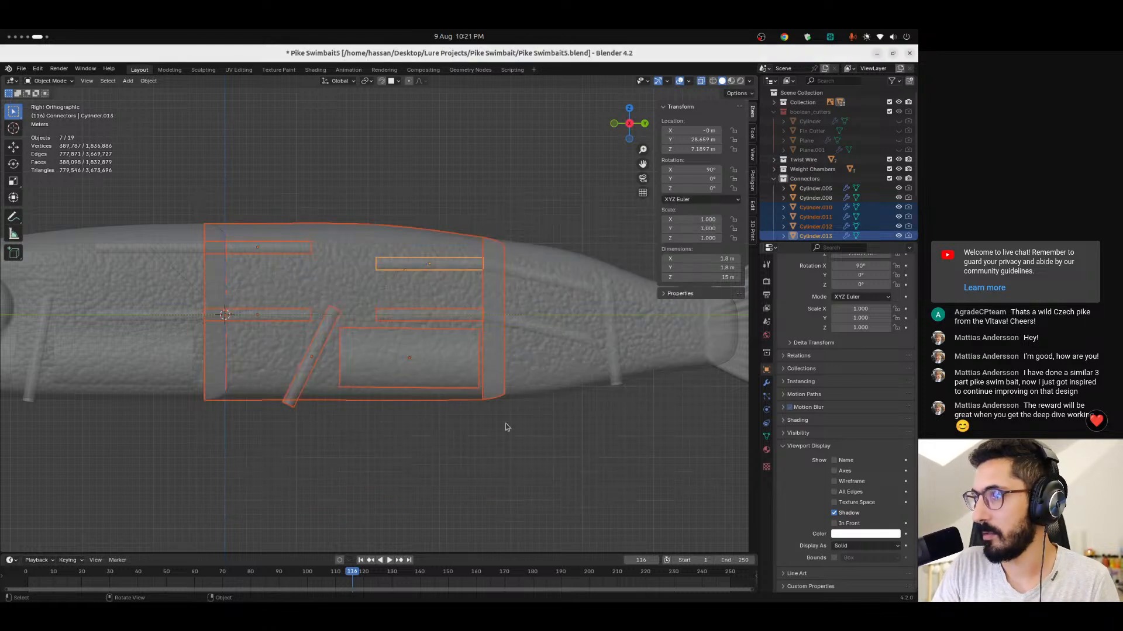
Select the rear body section with its two connector cylinders, slanted cylinder and unhidden Fin Cutter.
left_click(553, 290)
left_click(549, 282, "shift")
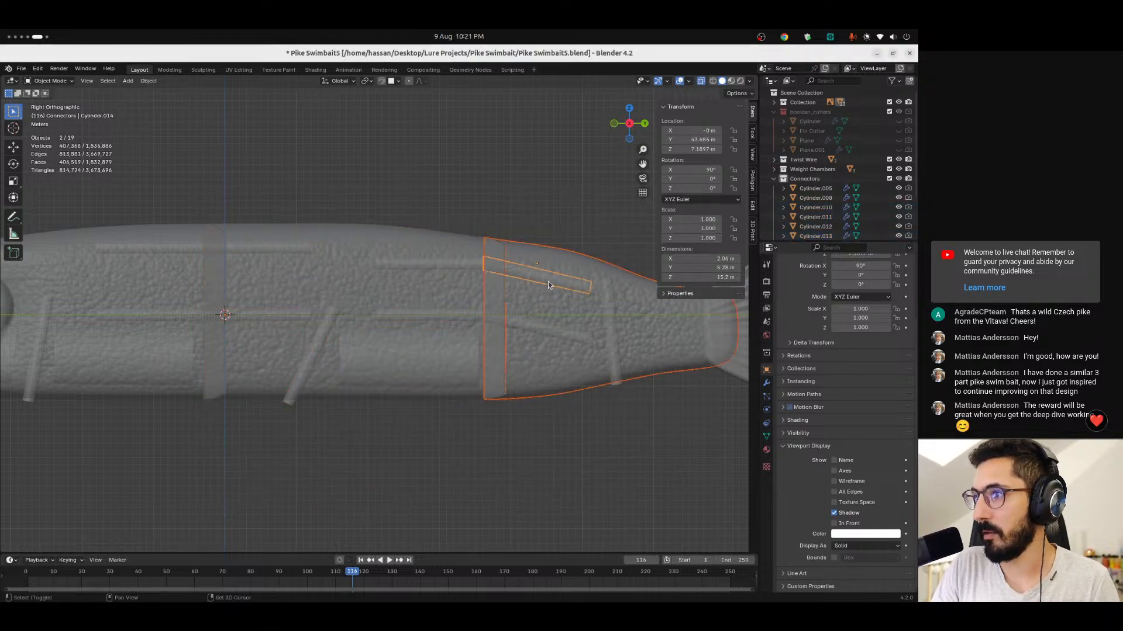
left_click(545, 329, "shift")
left_click(608, 330, "shift")
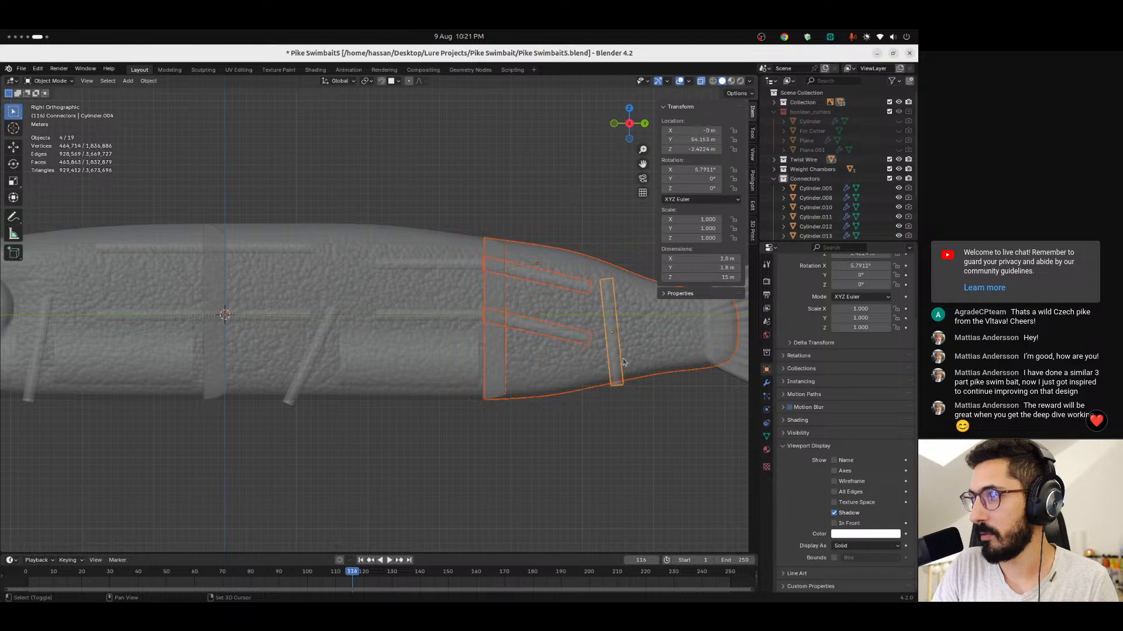
scroll(608, 336, "down", 4, "ctrl")
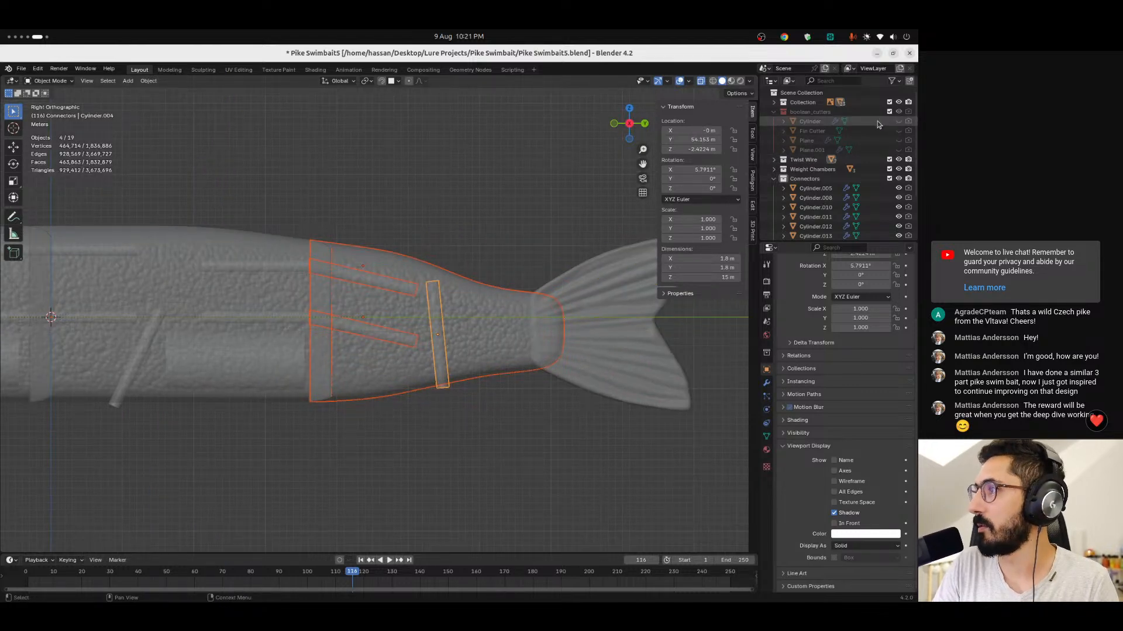
left_click(899, 130)
left_click(528, 292, "shift")
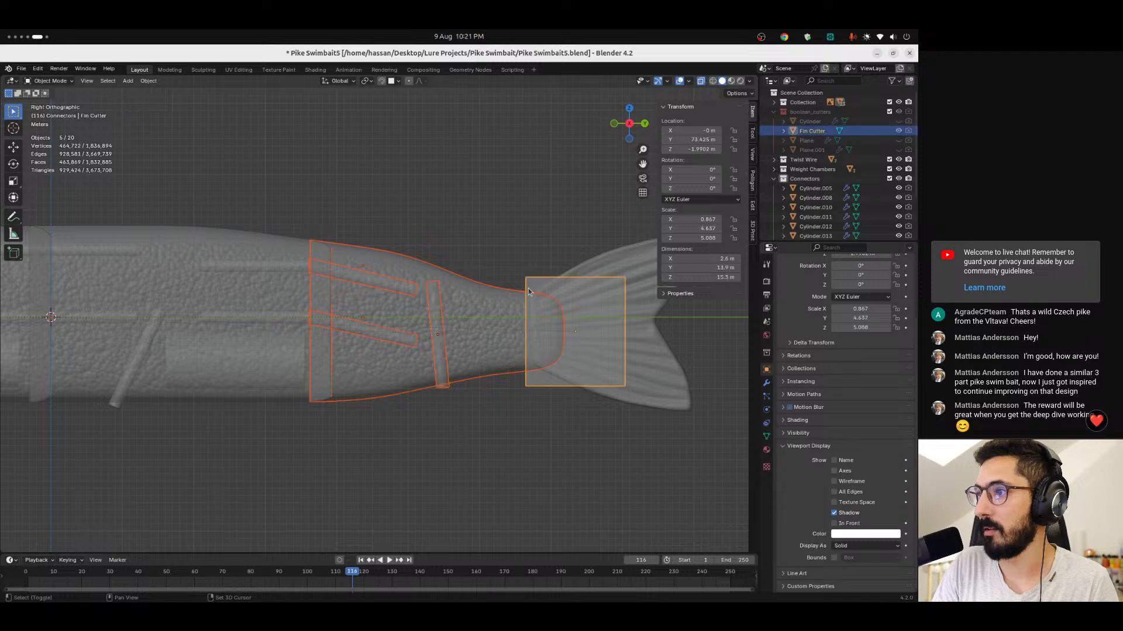
Export the selected rear section objects as Back.stl in the Pike Swimbait folder.
left_click(21, 69)
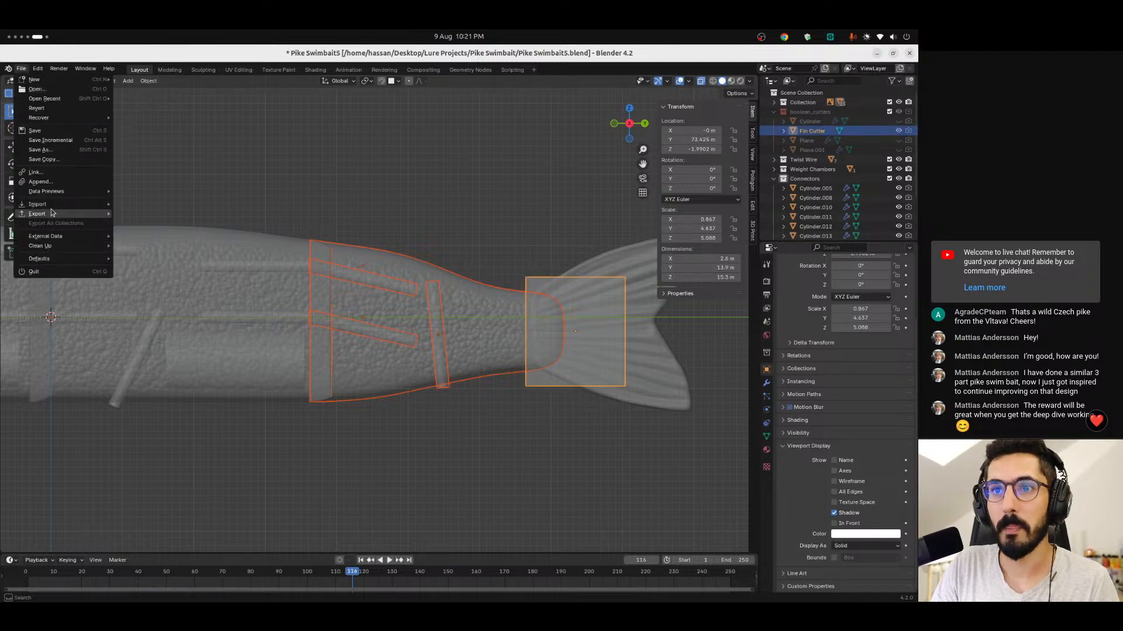
mouse_move(82, 212)
left_click(141, 280)
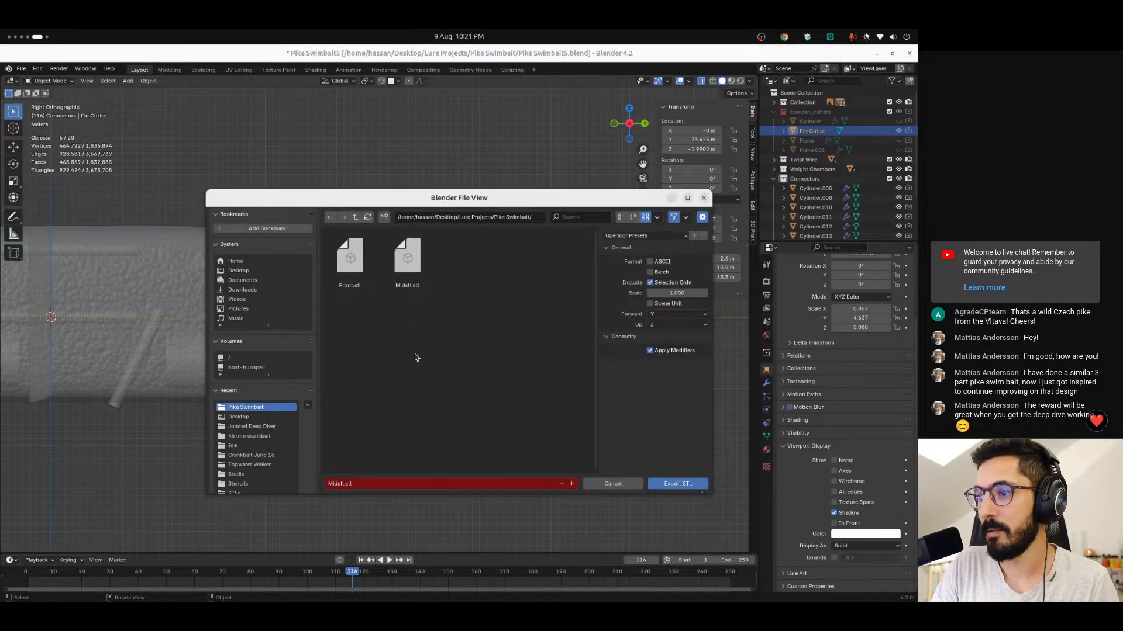
double_click(342, 484)
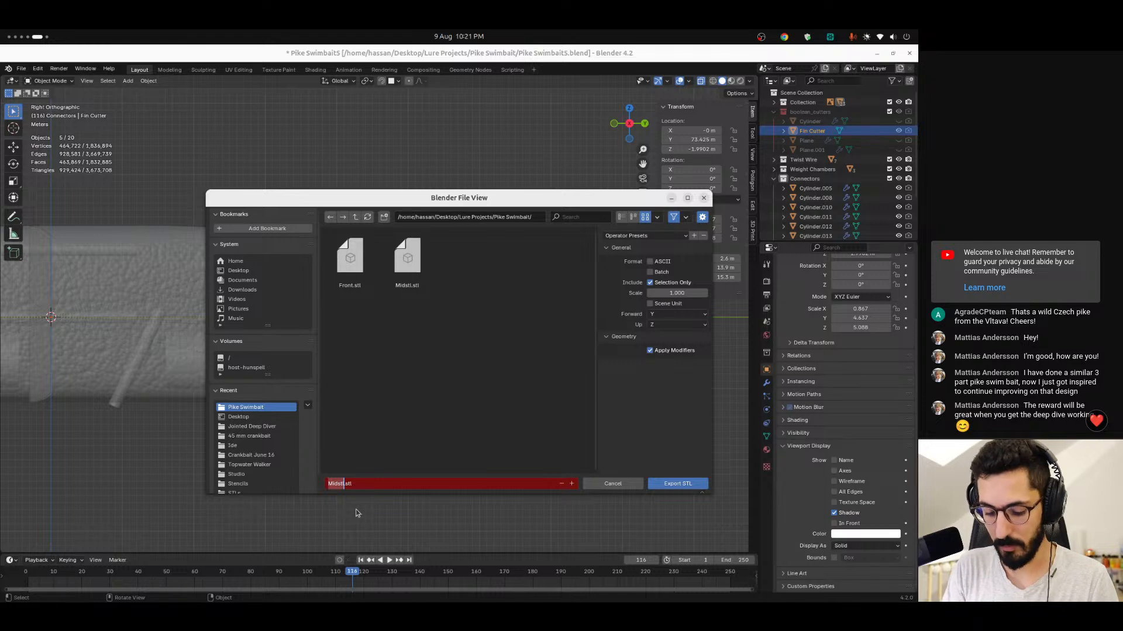
type("Back")
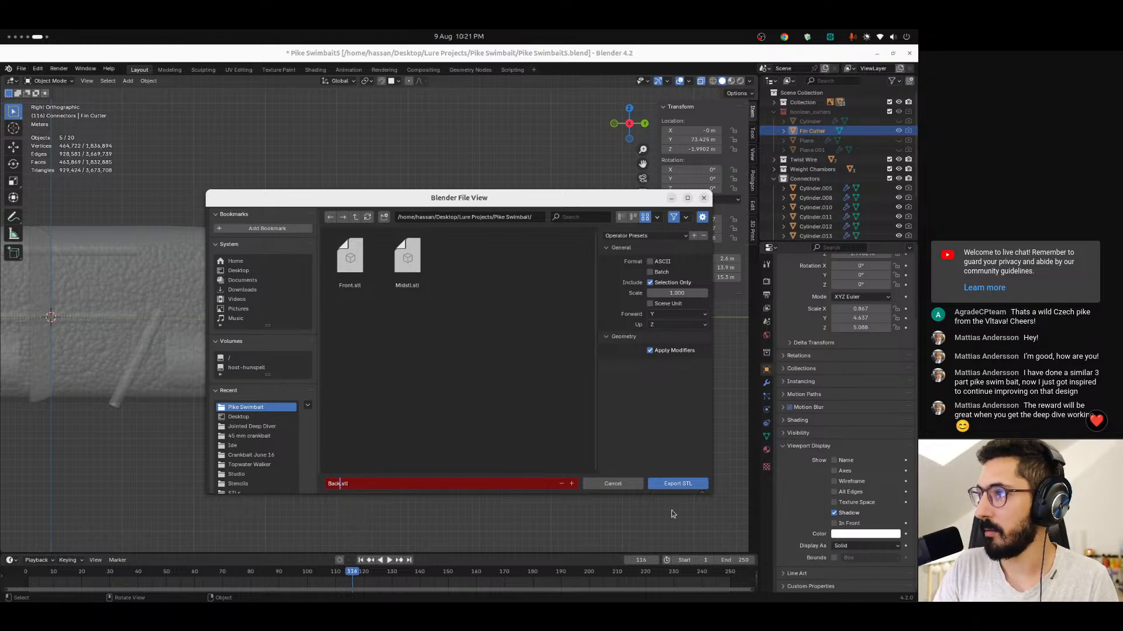
left_click(672, 484)
Export only the tail fin as Tail.stl in the Pike Swimbait folder.
left_click(644, 336)
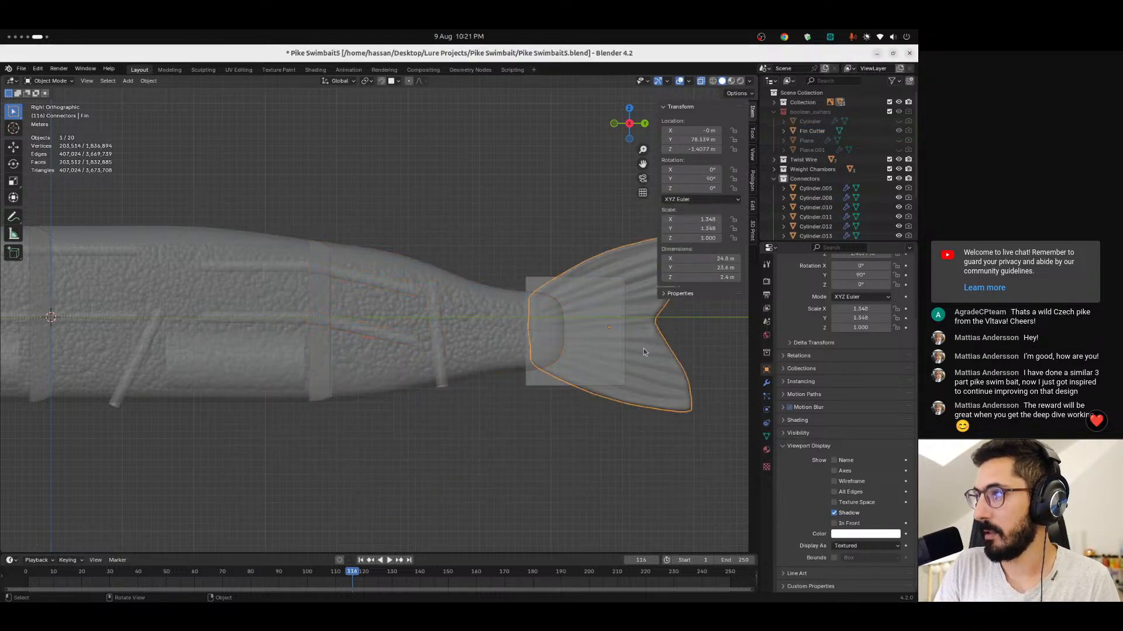
left_click(20, 71)
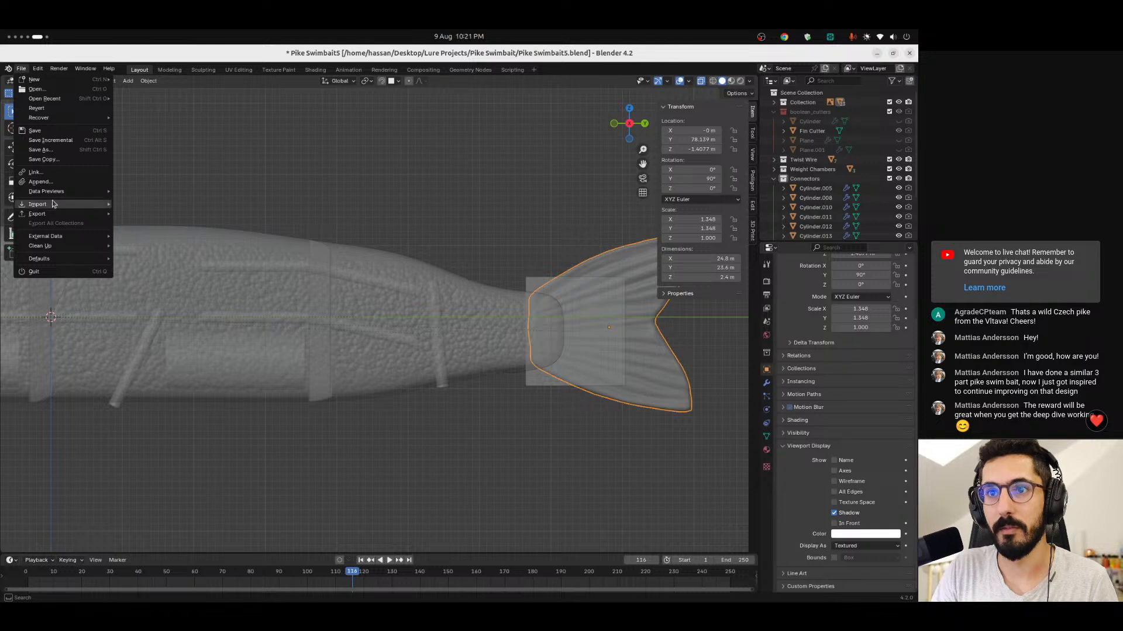
mouse_move(77, 213)
left_click(143, 281)
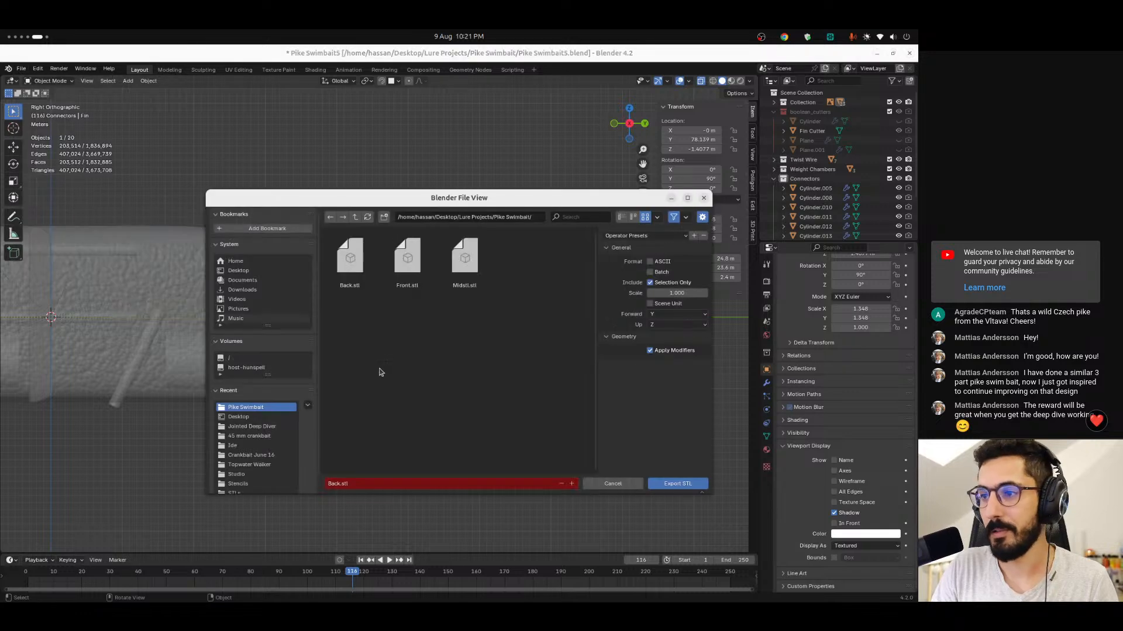
left_click(345, 490)
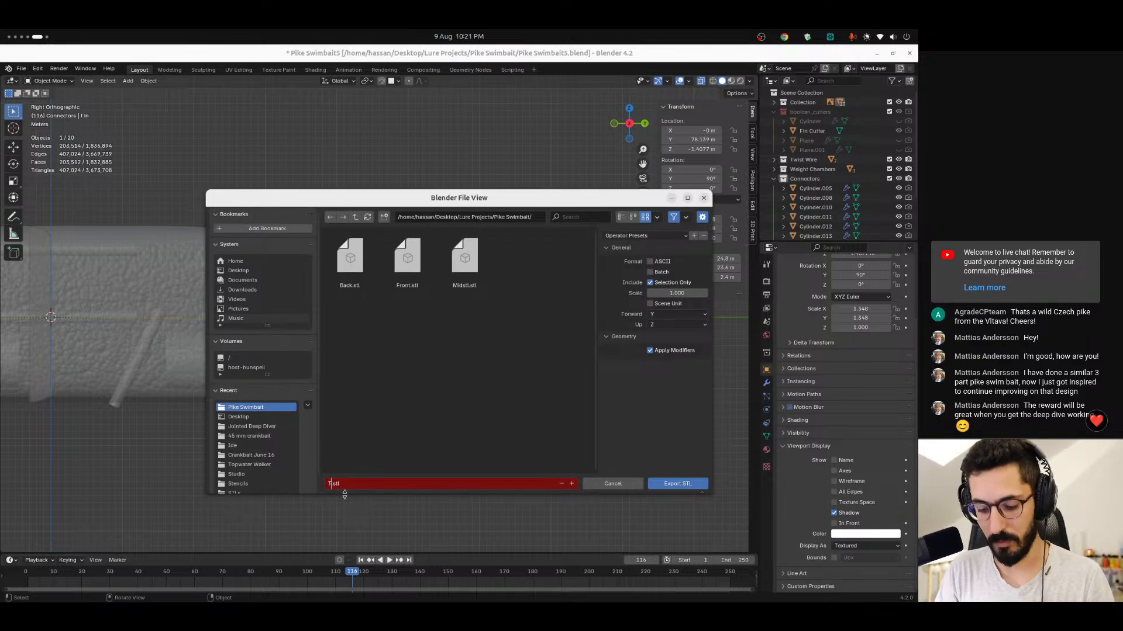
left_click(442, 435)
left_click(676, 484)
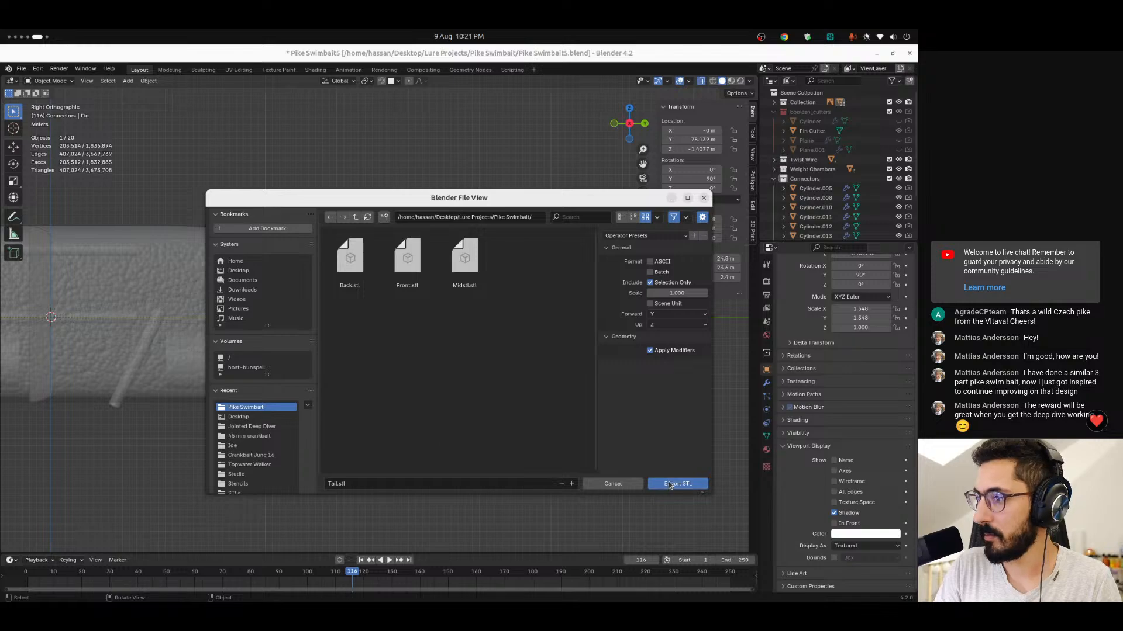
Switch to OrcaSlicer and open the Prepare view of the Pike Swimbait4-3 project.
key("ctrl+alt+Right")
key("ctrl+alt+Left")
key("ctrl+alt+Left")
key("ctrl+alt+Left")
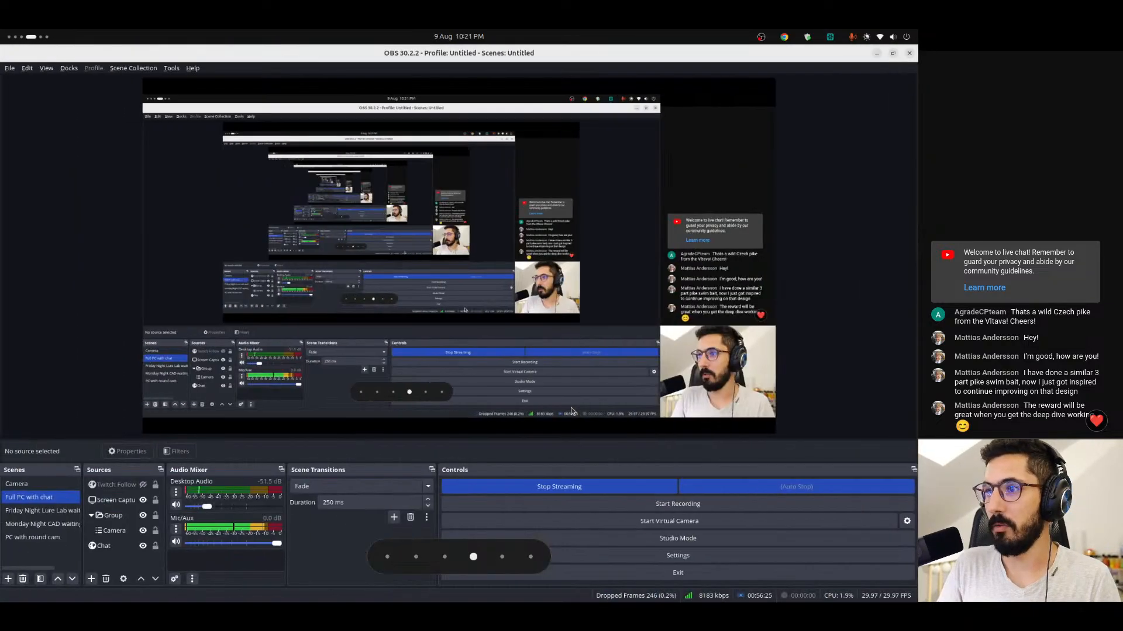
scroll(572, 411, "down", 5)
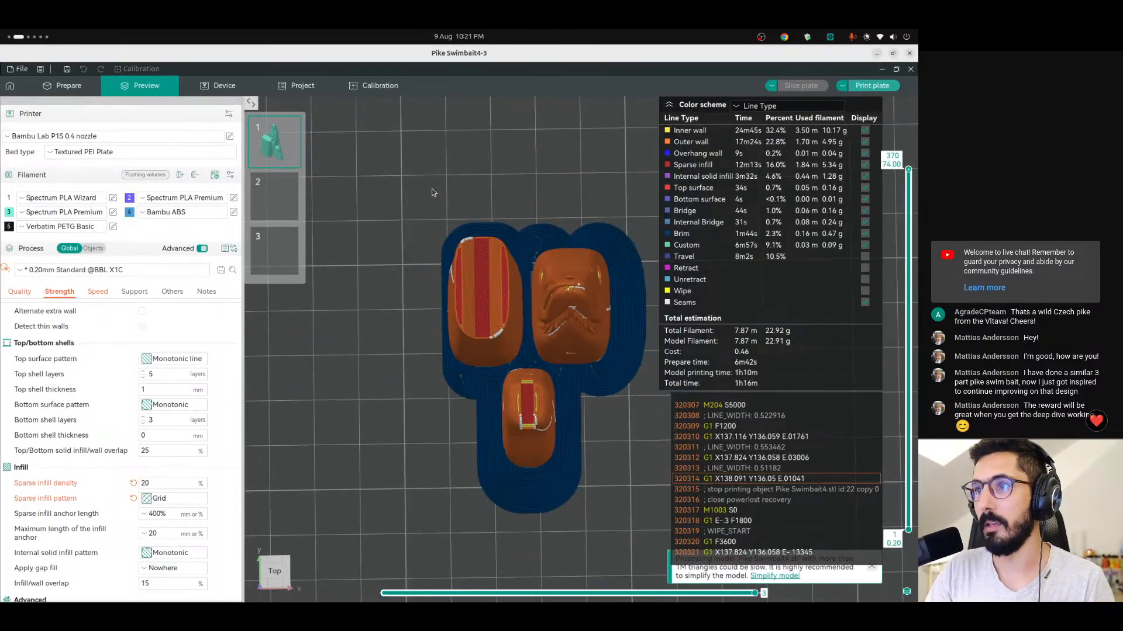
left_click_drag(494, 310, 467, 291)
left_click(72, 89)
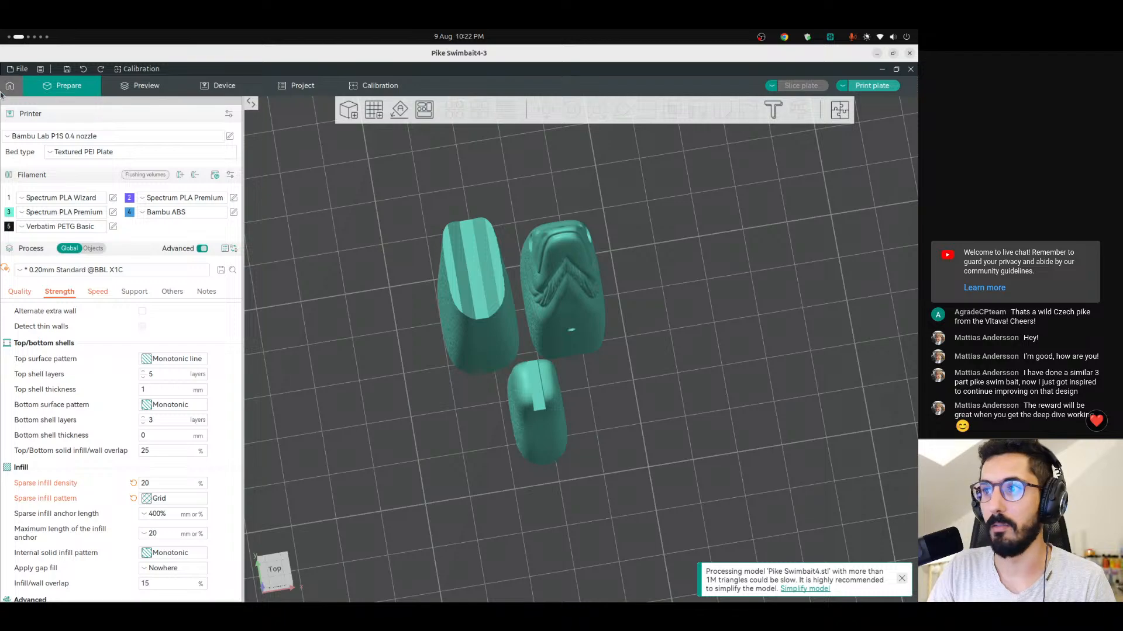
left_click(10, 86)
left_click(56, 91)
Delete all the old swimbait models from the first build plate.
scroll(505, 367, "down", 6)
mouse_move(525, 371)
left_mouse_down()
mouse_move(524, 348)
mouse_move(532, 377)
left_mouse_up()
key("ctrl+a")
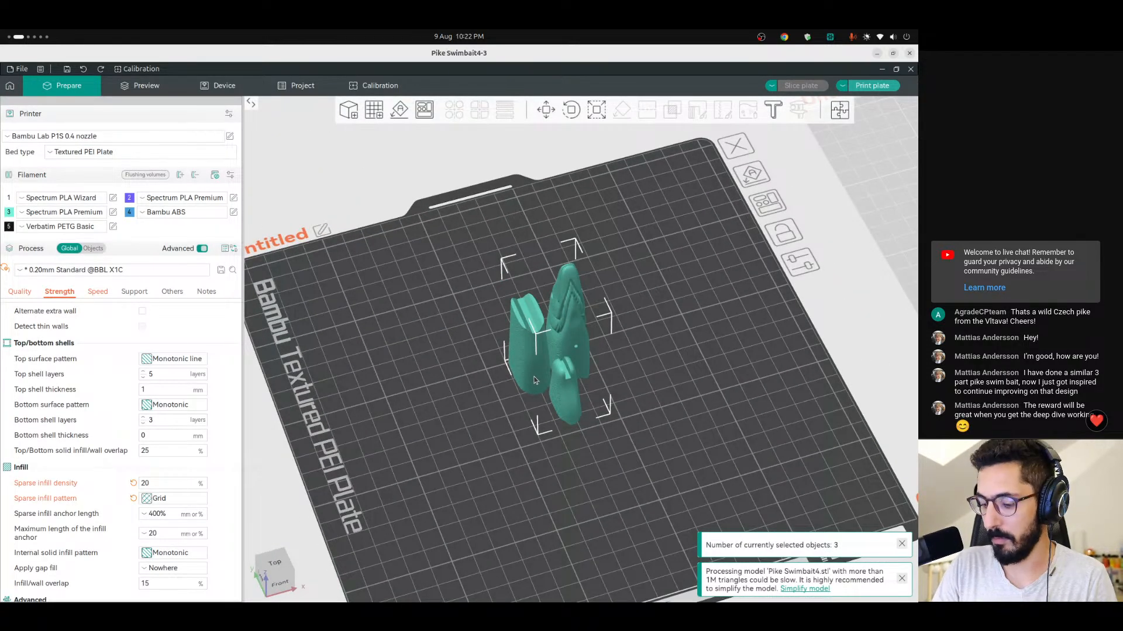
key("Delete")
Import Tail.stl, Back.stl, Midstl.stl and Front.stl from Lure Projects/Pike Swimbait as separate objects.
left_click(349, 110)
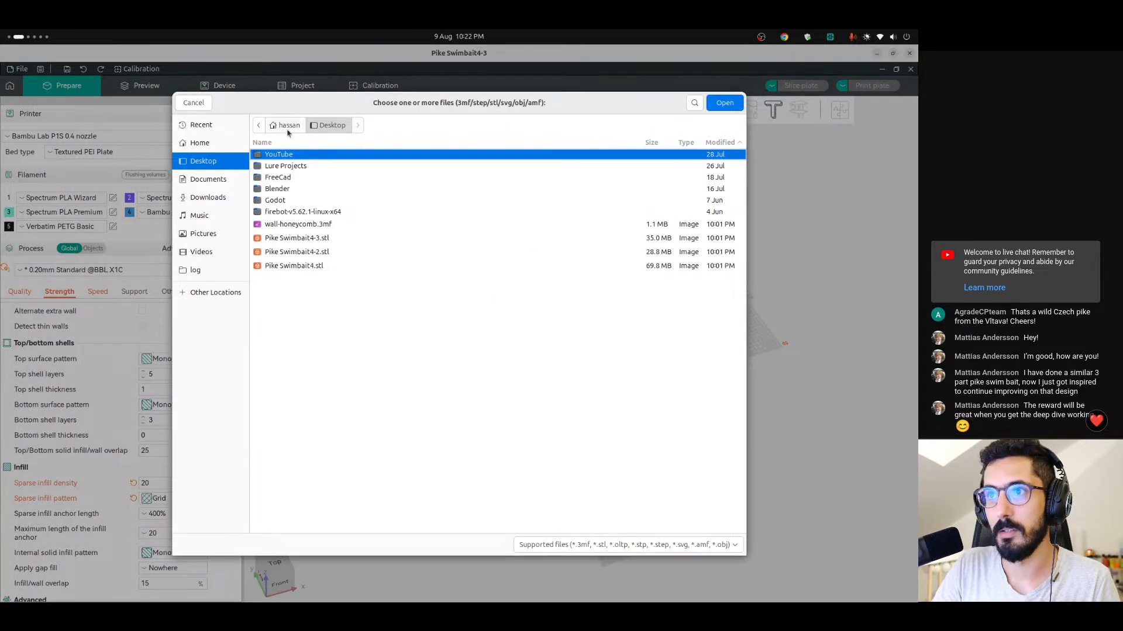
double_click(302, 167)
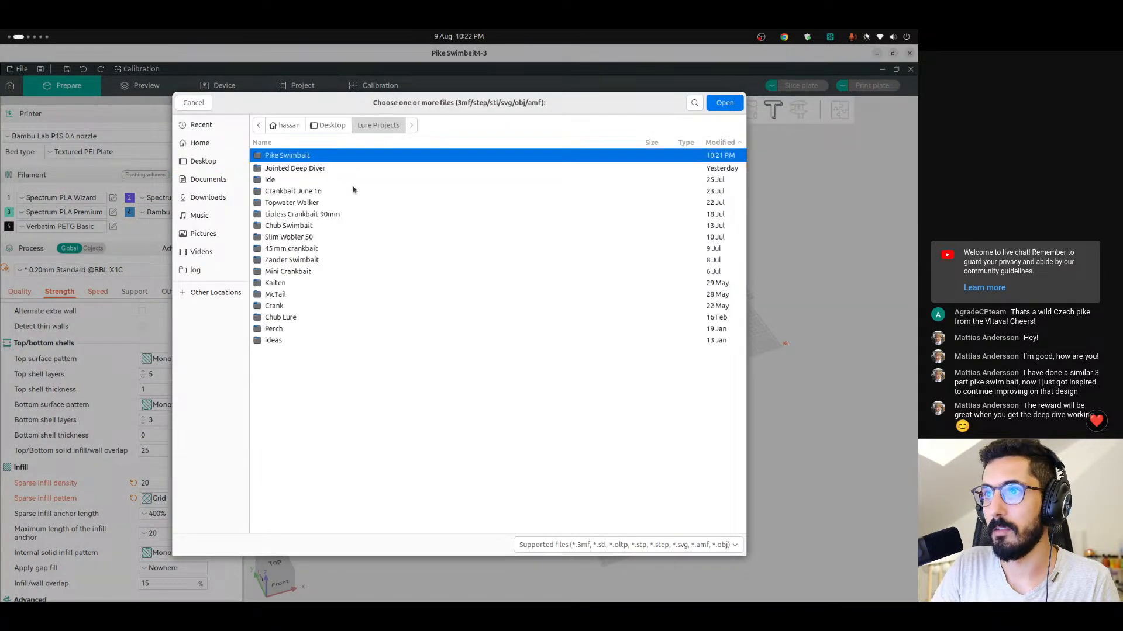
double_click(304, 159)
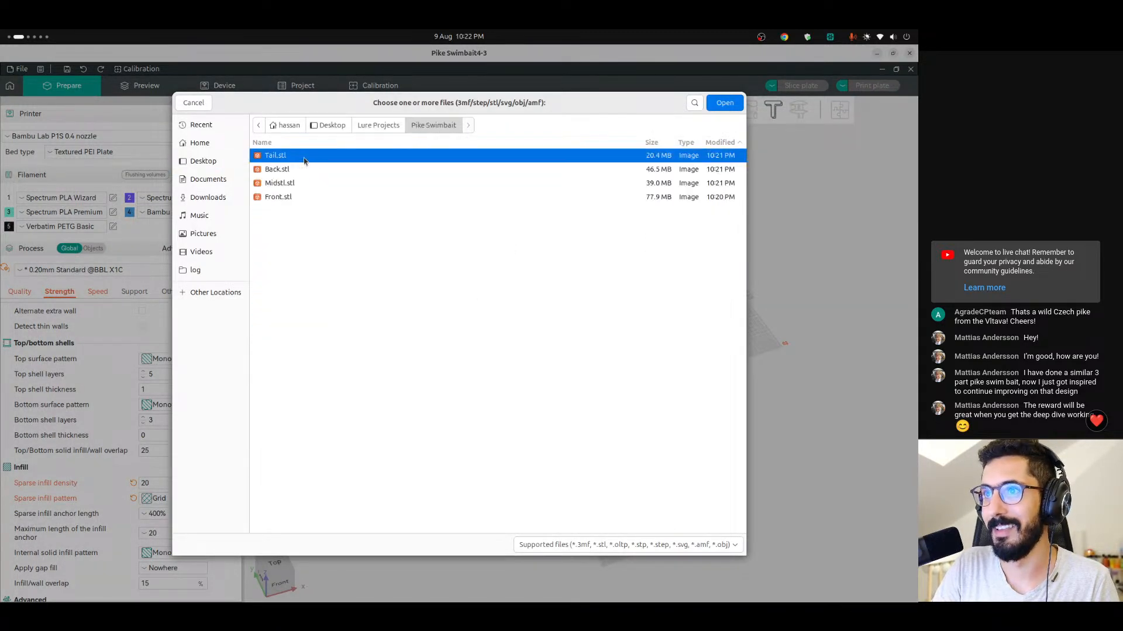
left_click(298, 203)
left_click(286, 186, "shift")
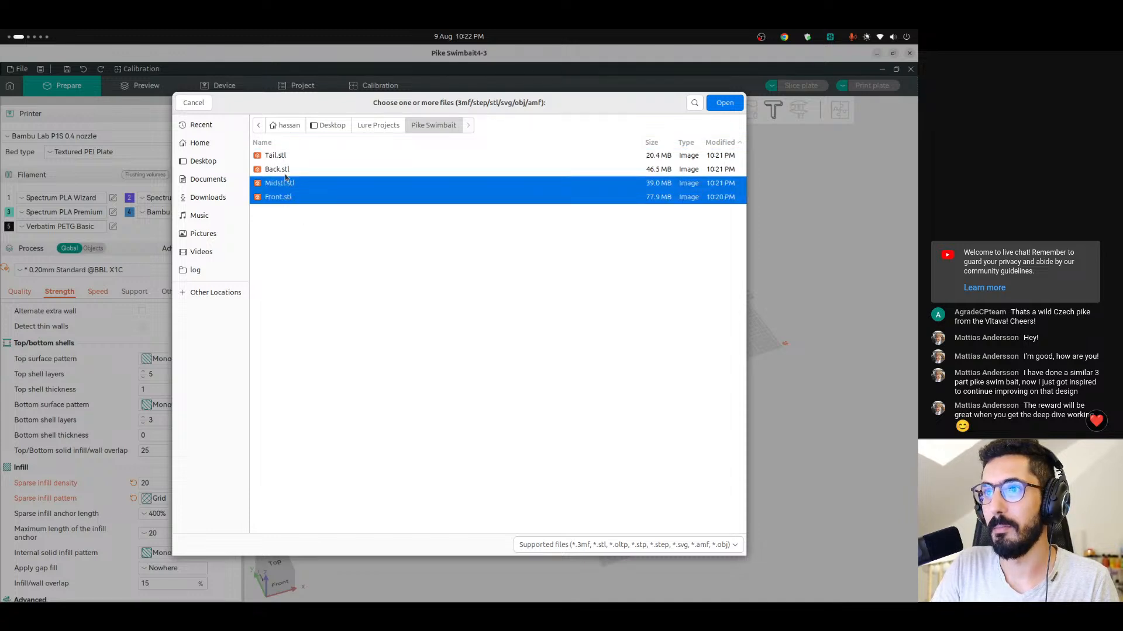
left_click(285, 171, "shift")
left_click(282, 156, "shift")
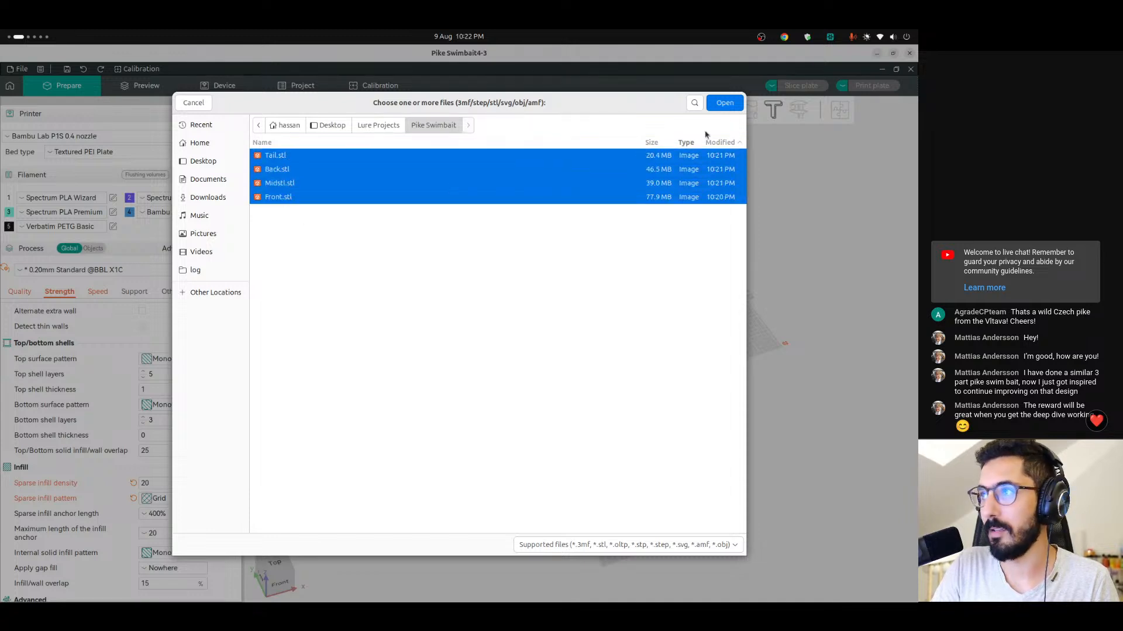
left_click(723, 103)
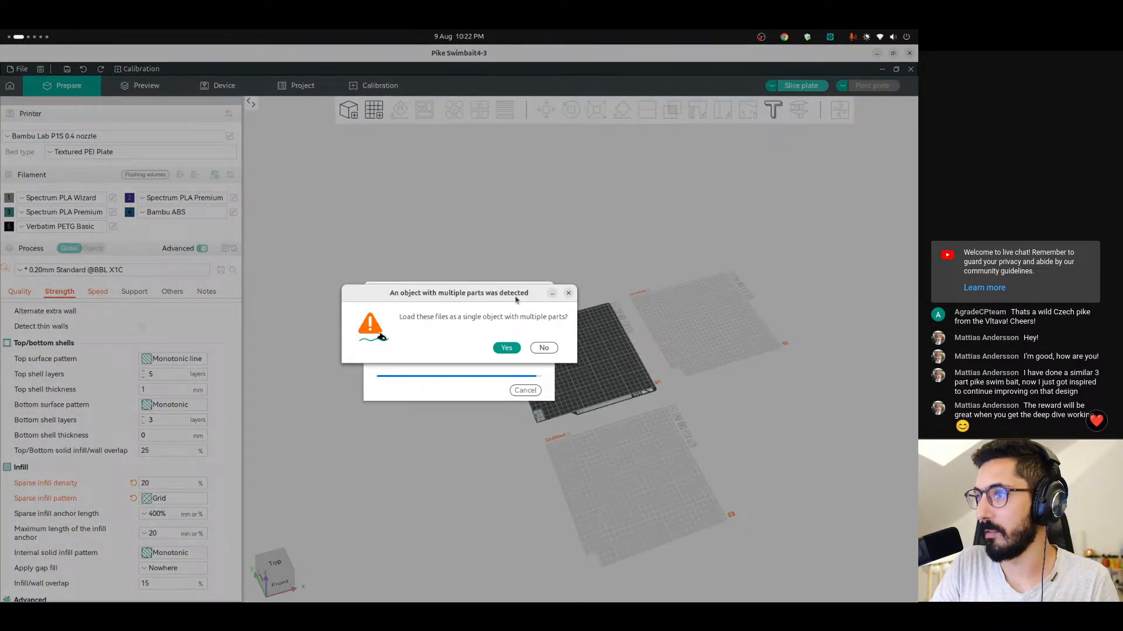
left_click(544, 348)
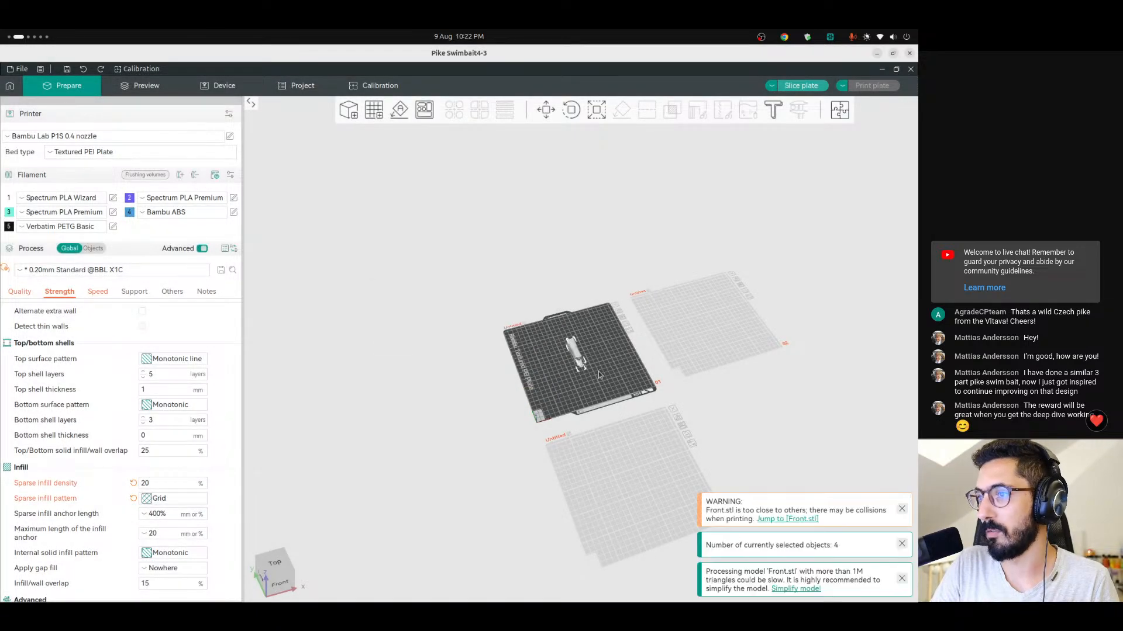
Examine the undersides and ends of the imported middle and front sections from below and from the side.
left_click_drag(586, 345, 551, 316)
left_click_drag(580, 427, 601, 331)
scroll(598, 331, "up", 10)
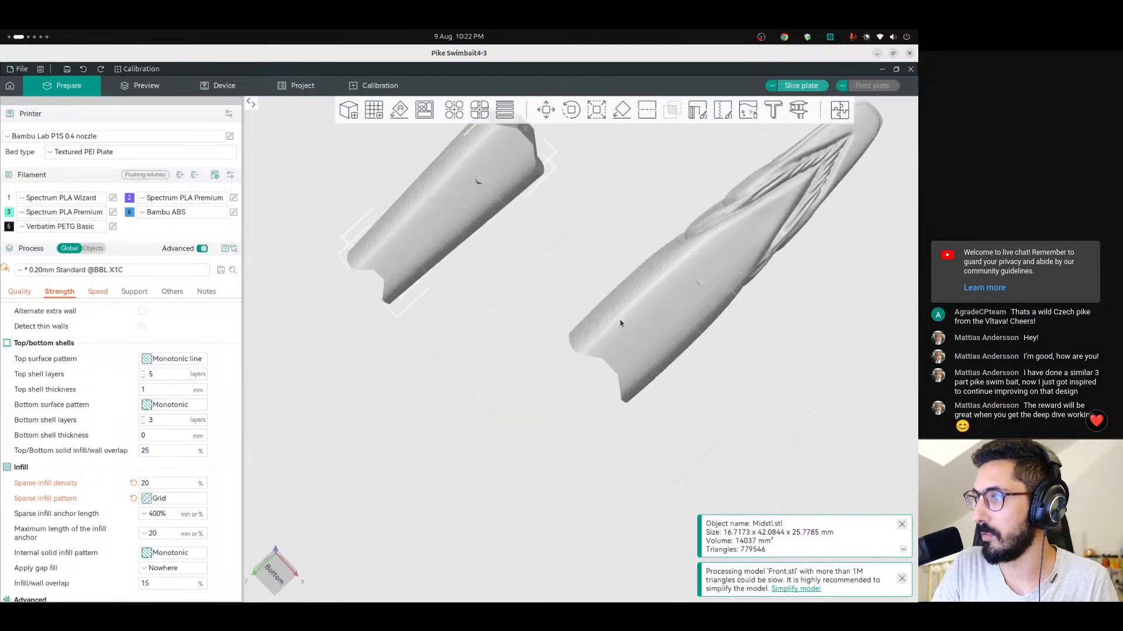
scroll(594, 304, "up", 2)
left_click_drag(579, 258, 478, 253)
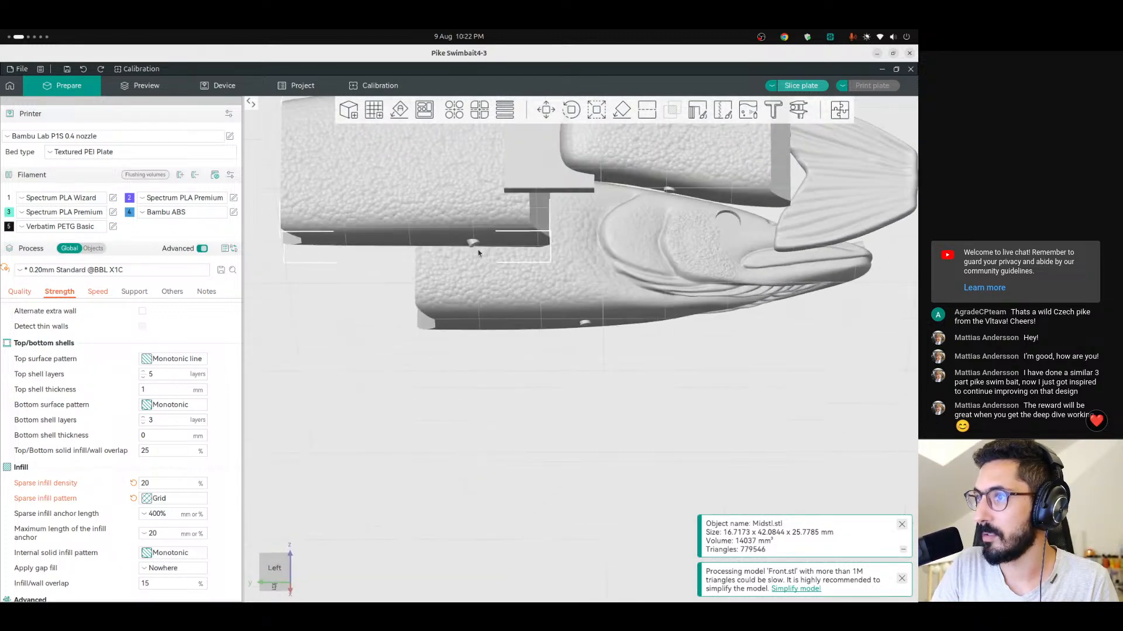
Move the front section clear of the other sections on the build plate.
left_click_drag(584, 344, 573, 367)
scroll(565, 341, "down", 10)
scroll(574, 348, "down", 4)
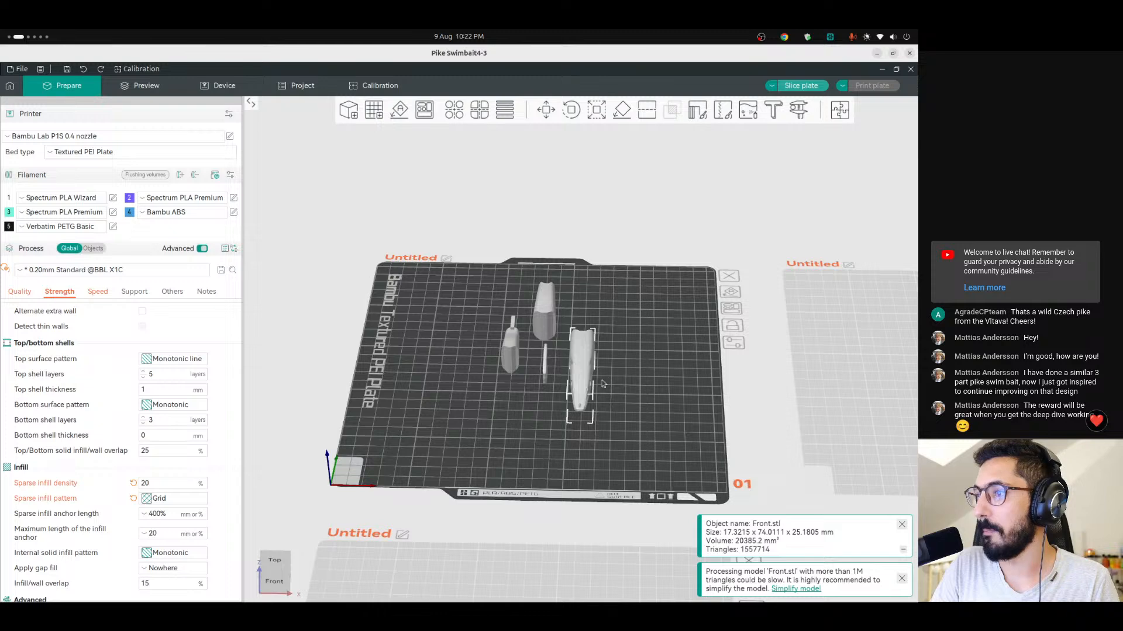
mouse_move(617, 418)
left_mouse_down()
mouse_move(582, 414)
mouse_move(600, 390)
mouse_move(626, 415)
left_mouse_up()
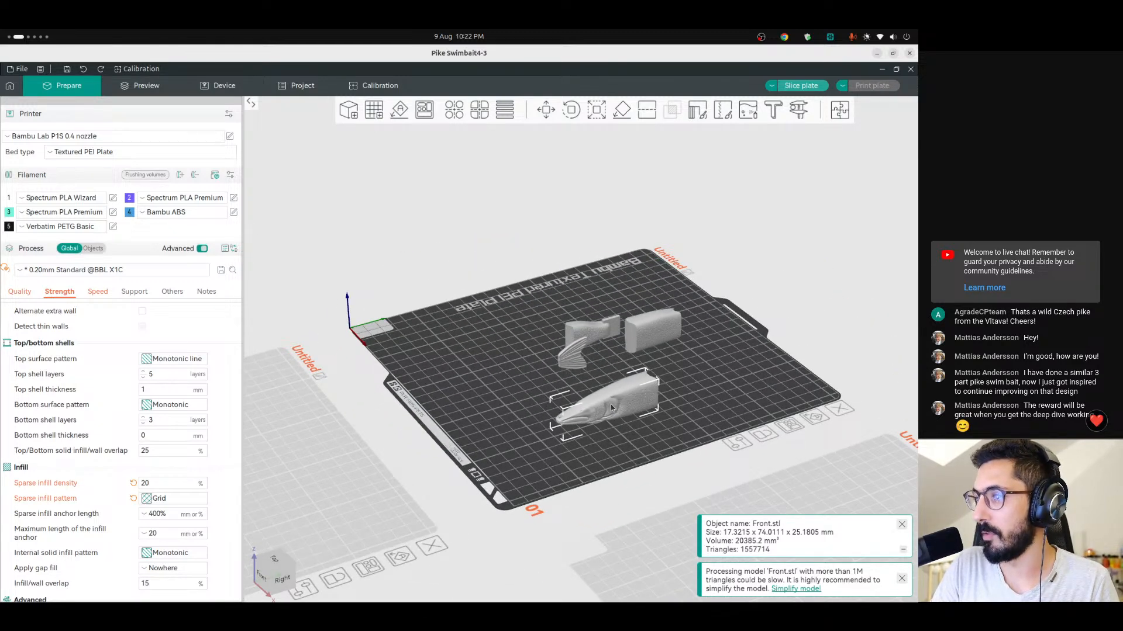
Split Front.stl into parts.
right_click(611, 404)
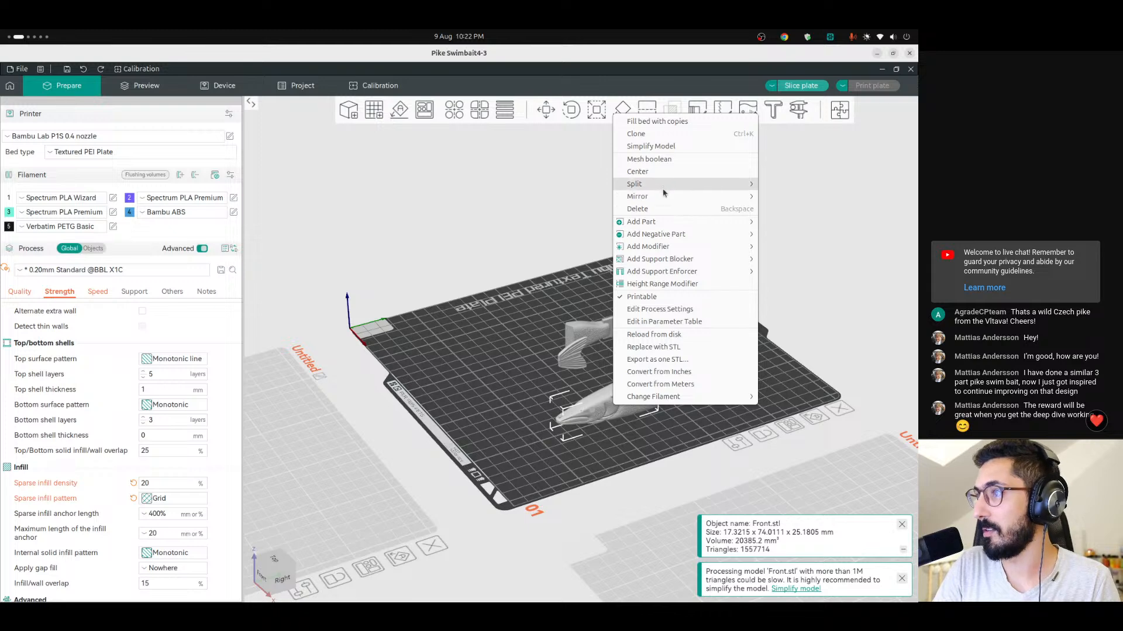
mouse_move(731, 184)
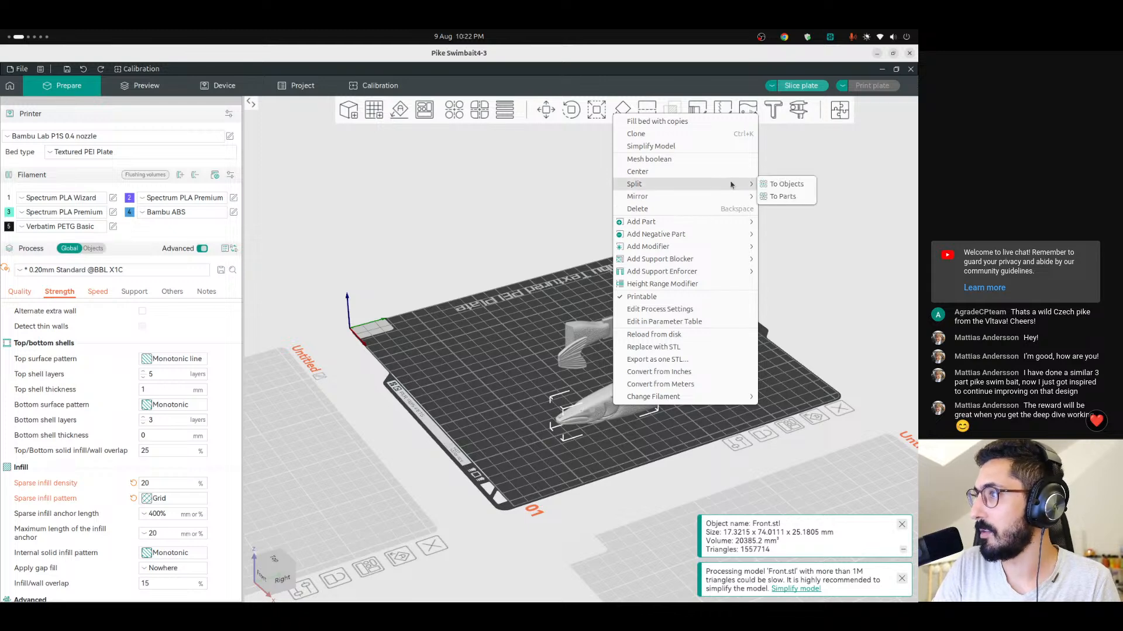
left_click(794, 198)
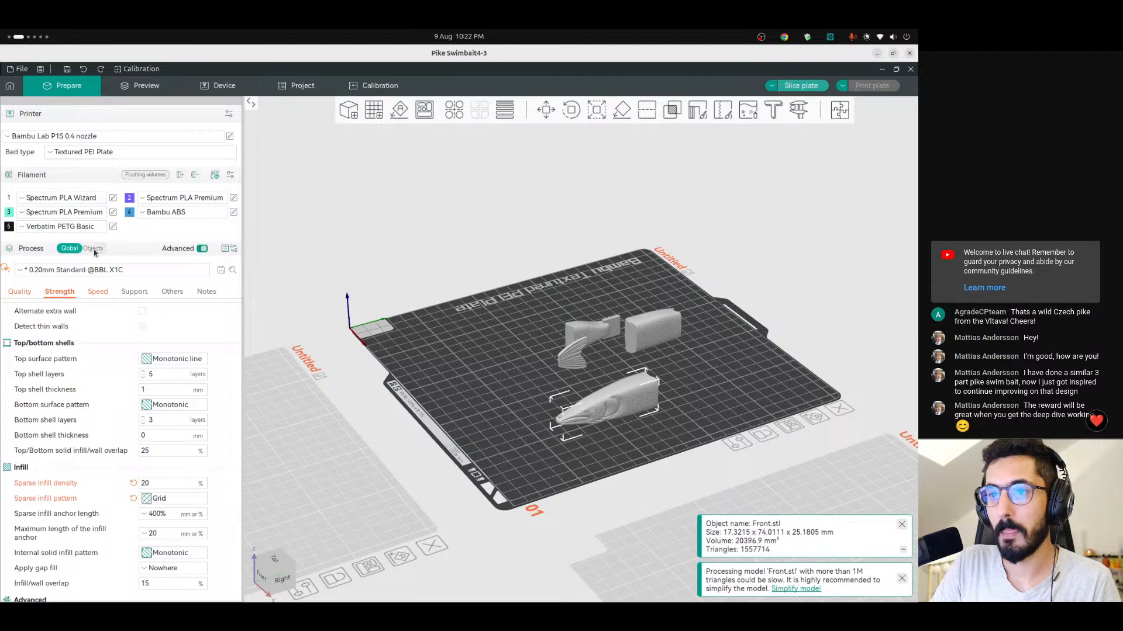
Show the object list and go through Front.stl's split parts to identify each one on the model.
mouse_move(530, 457)
left_mouse_down()
mouse_move(550, 461)
mouse_move(537, 465)
left_mouse_up()
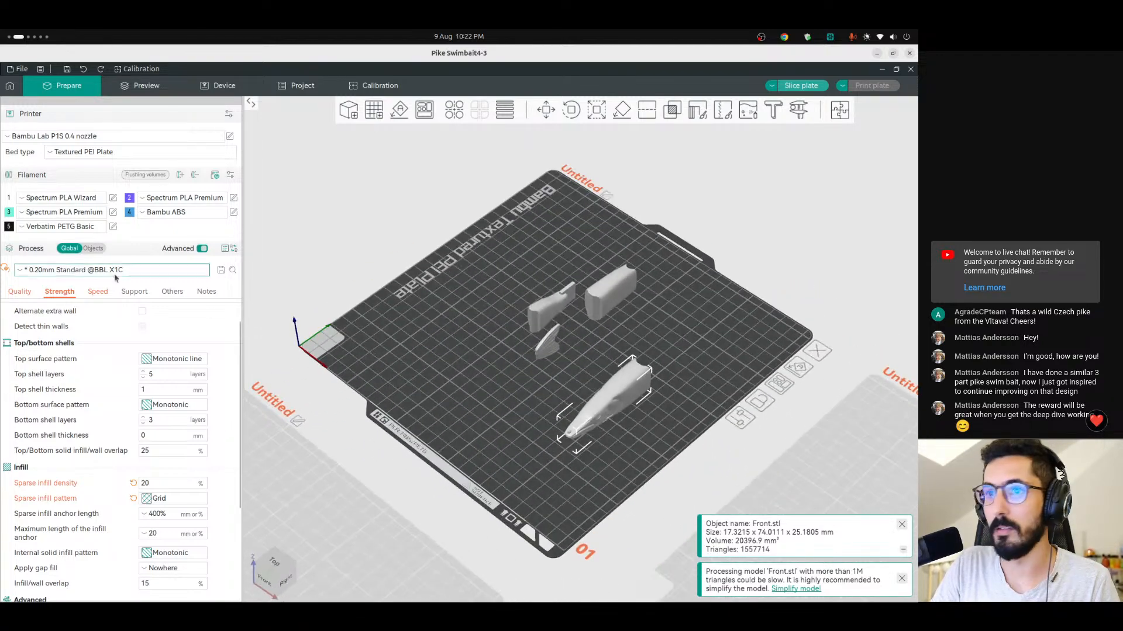
left_click(92, 248)
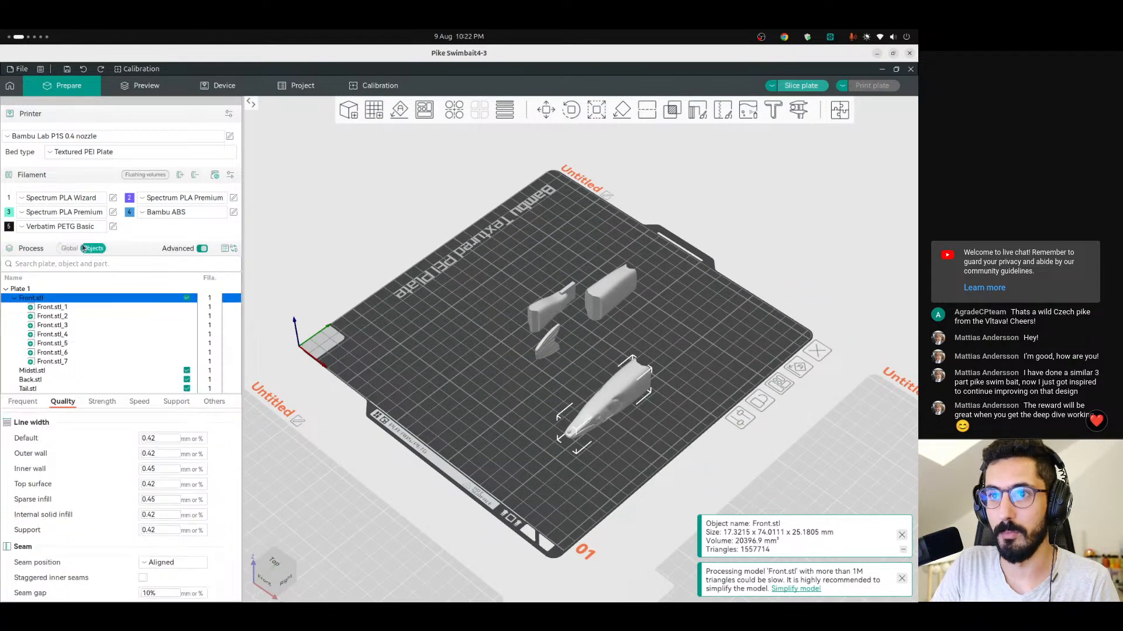
left_click(64, 310)
left_click(65, 316)
left_click(67, 325)
left_click(72, 343)
left_click(74, 352)
scroll(615, 421, "up", 10)
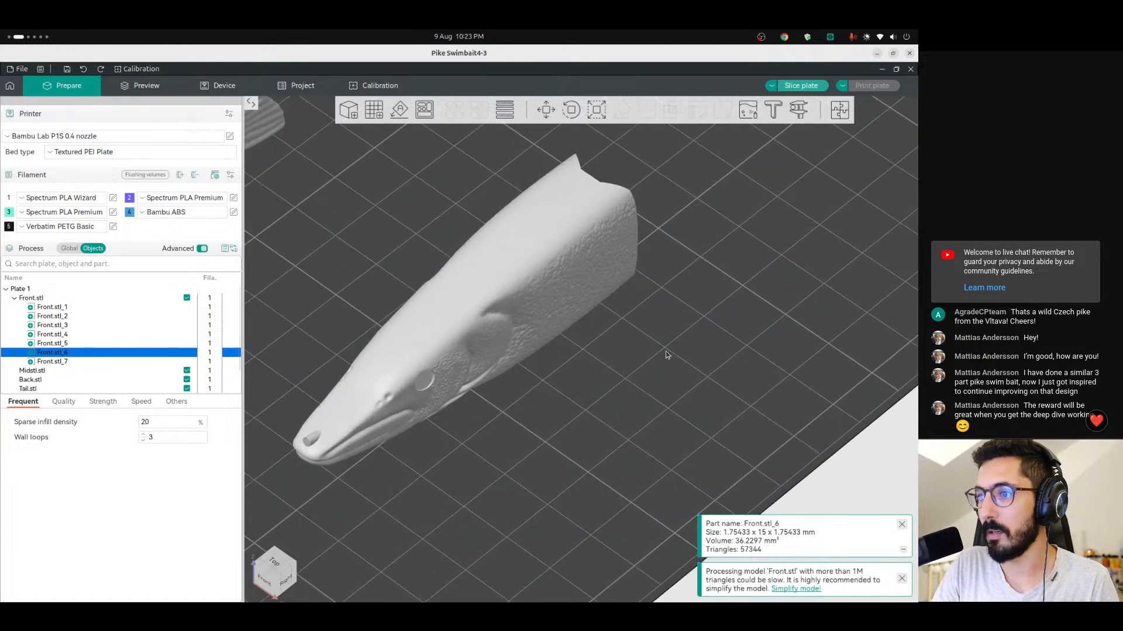
Change the type of Front.stl_2 to Negative Part.
left_click(56, 309)
left_click(56, 318)
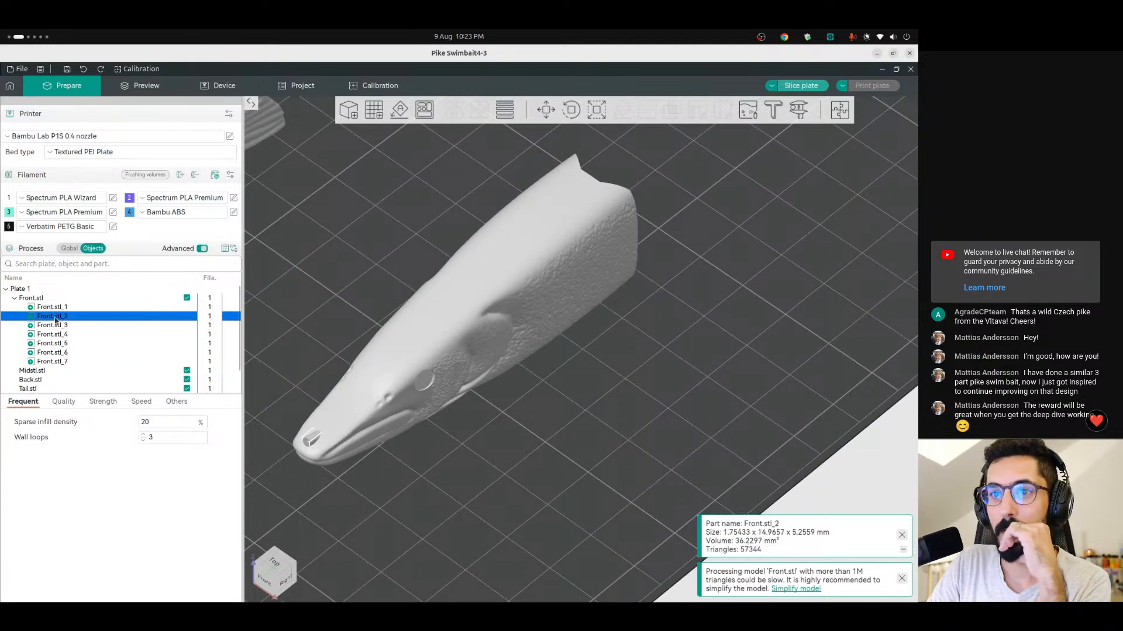
right_click(59, 317)
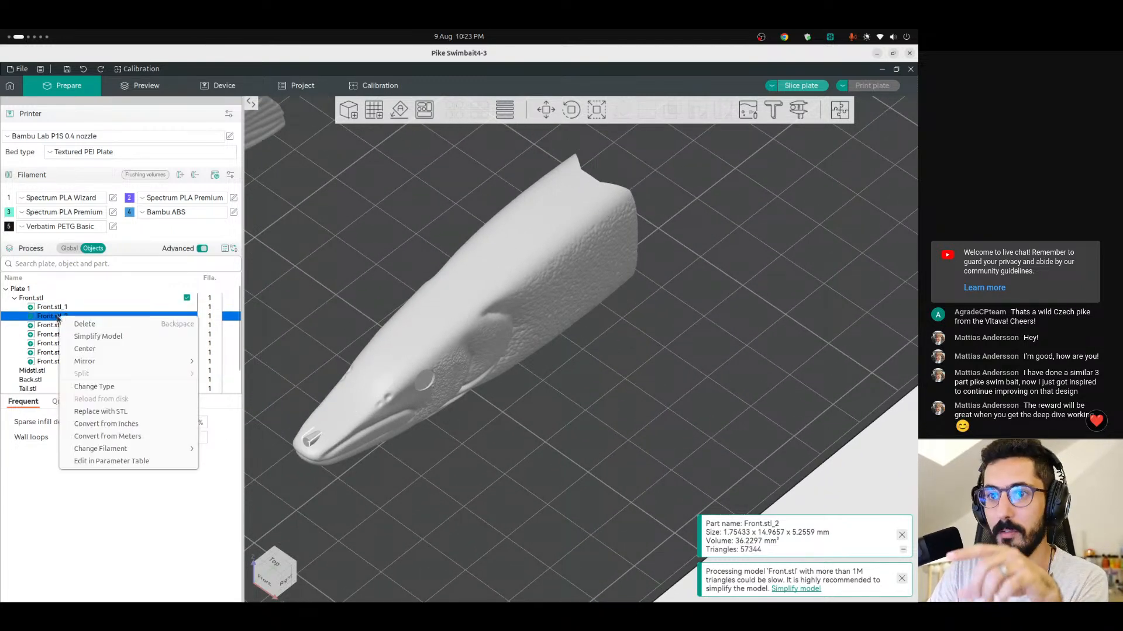
left_click(105, 386)
left_click(454, 325)
left_click(452, 342)
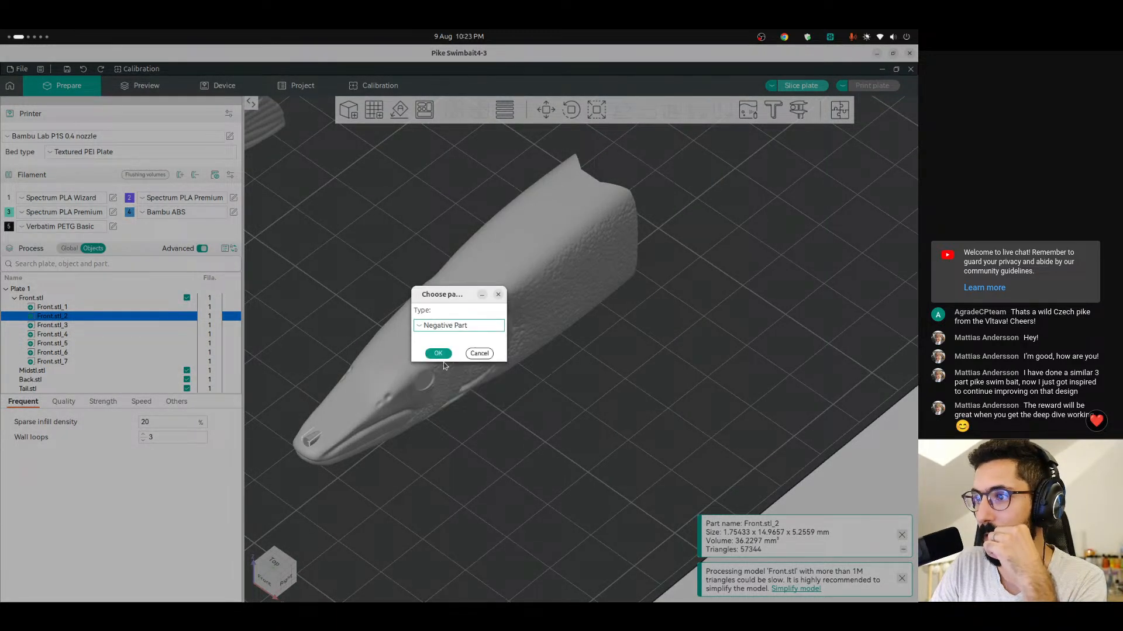
left_click(439, 355)
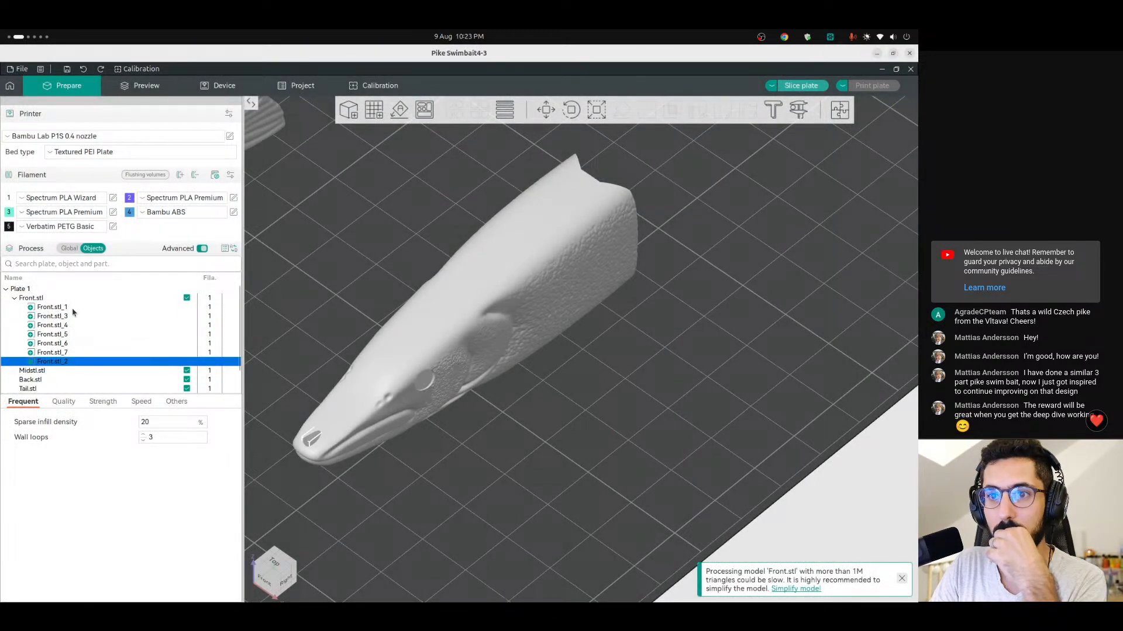
Change the type of Front.stl_3 to Negative Part.
left_click(69, 317)
right_click(68, 319)
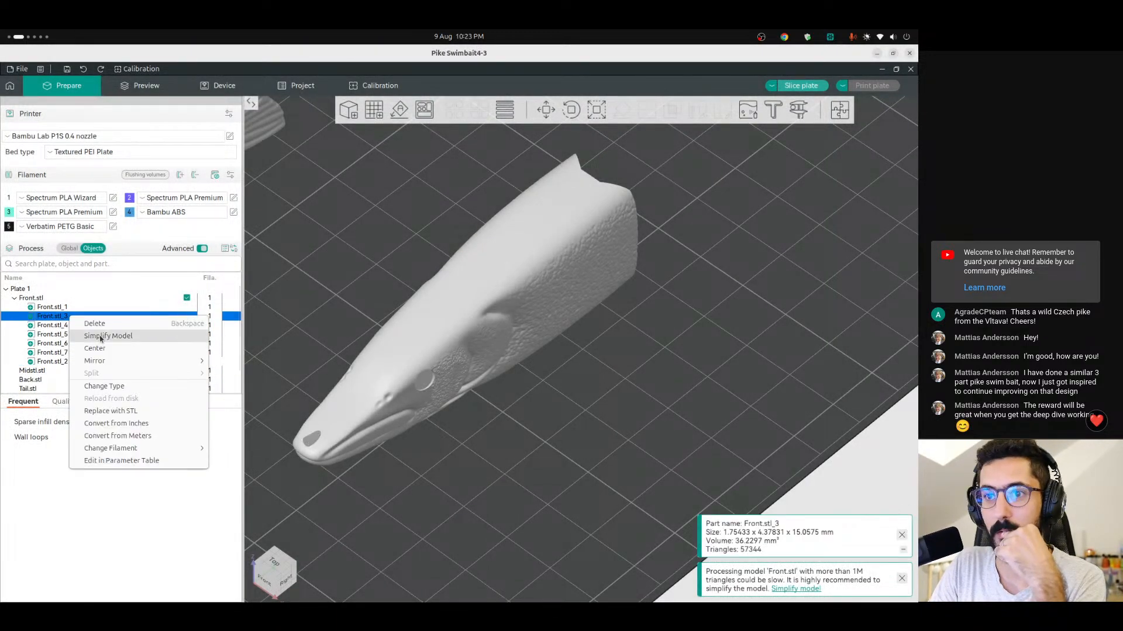
left_click(105, 386)
left_click(438, 327)
left_click(433, 341)
left_click(439, 353)
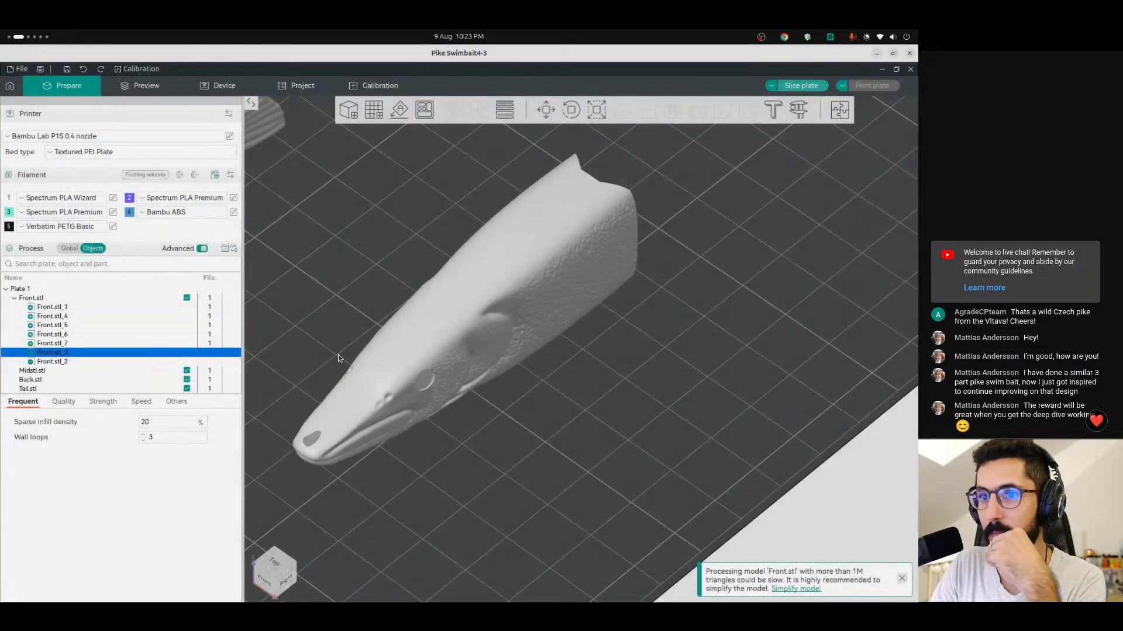
Change the type of Front.stl_4 to Negative Part.
left_click(61, 318)
right_click(60, 317)
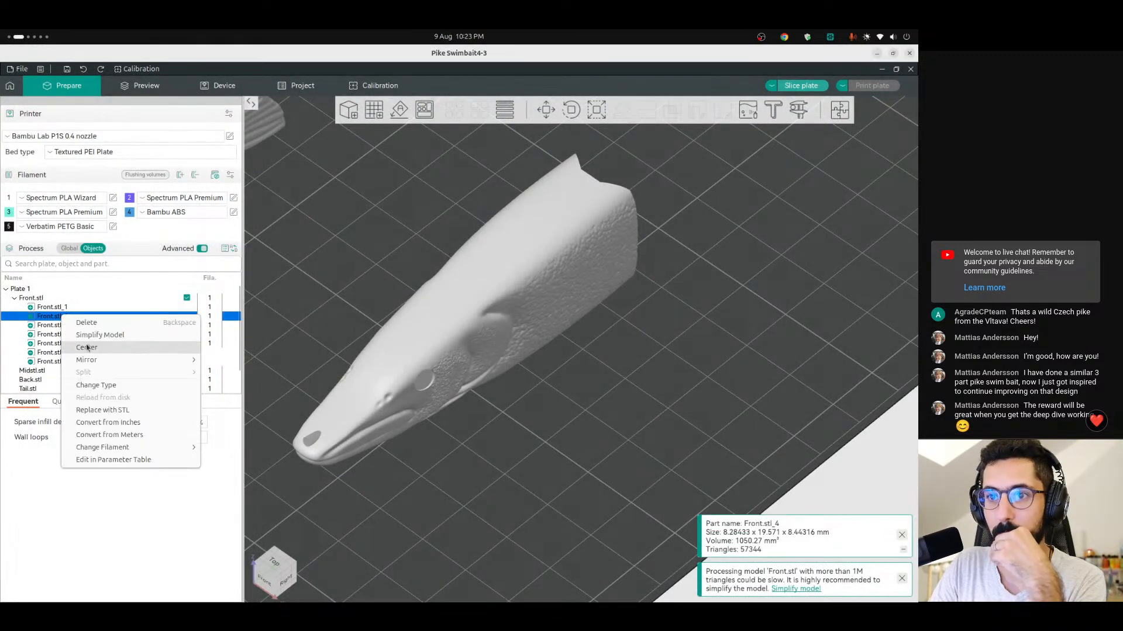
left_click(106, 385)
left_click(439, 326)
left_click(447, 355)
left_click(436, 353)
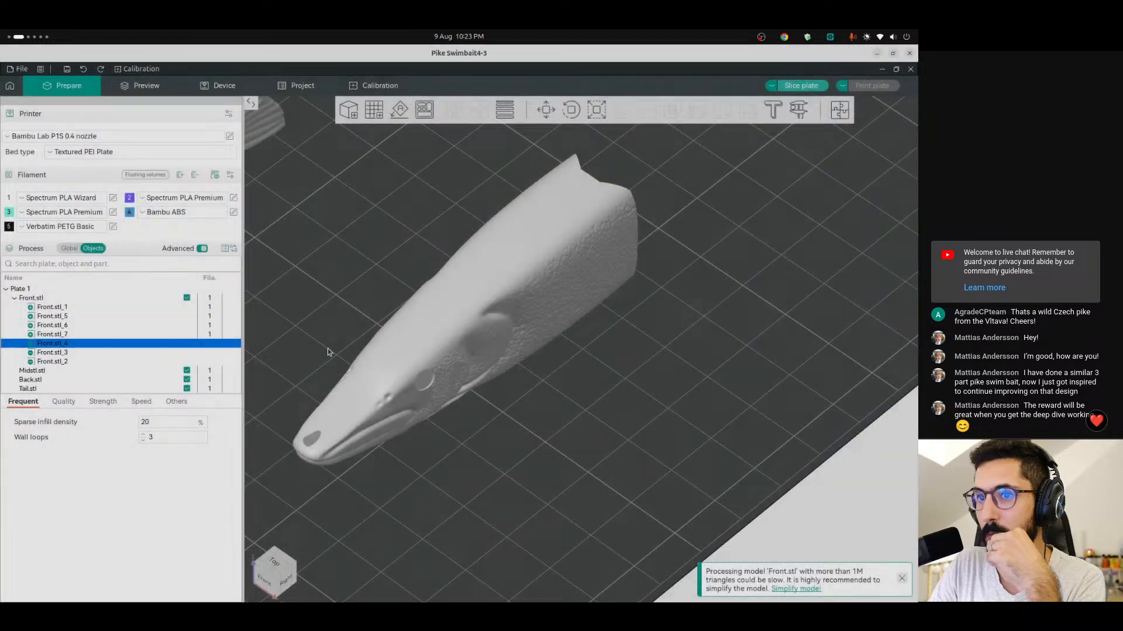
Change the type of Front.stl_5 to Negative Part.
left_click(82, 319)
right_click(82, 319)
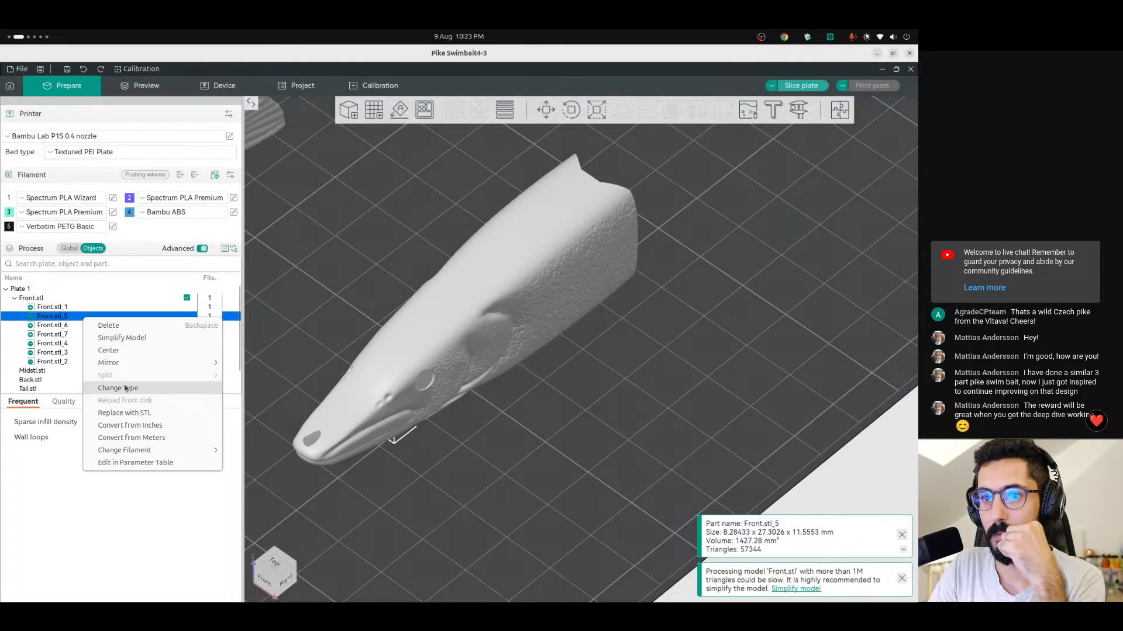
left_click(105, 386)
left_click(438, 325)
left_click(448, 355)
left_click(436, 353)
Change the type of Front.stl_6 to Negative Part.
left_click(52, 317)
right_click(67, 316)
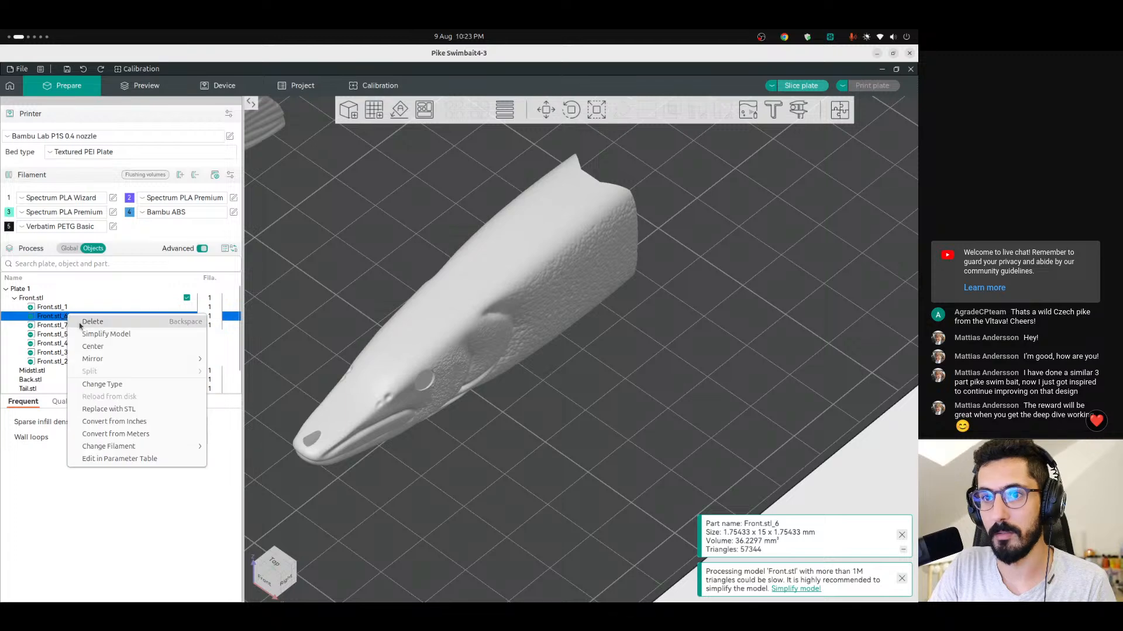
left_click(110, 386)
left_click(438, 326)
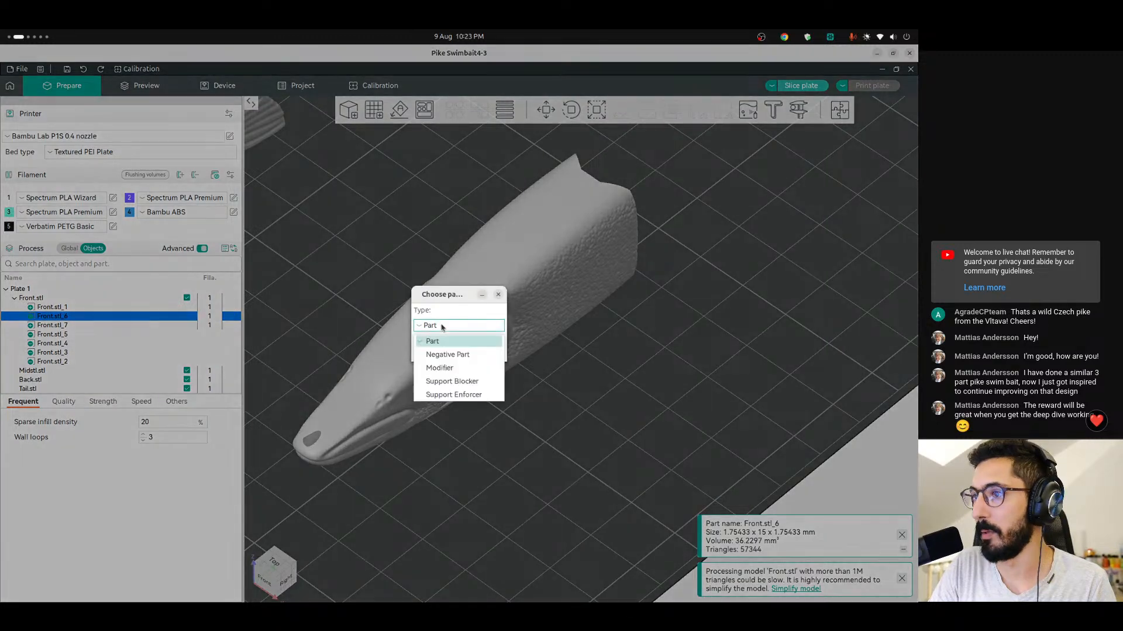
left_click(446, 354)
left_click(438, 353)
Change the type of Front.stl_7 to Negative Part.
left_click(53, 317)
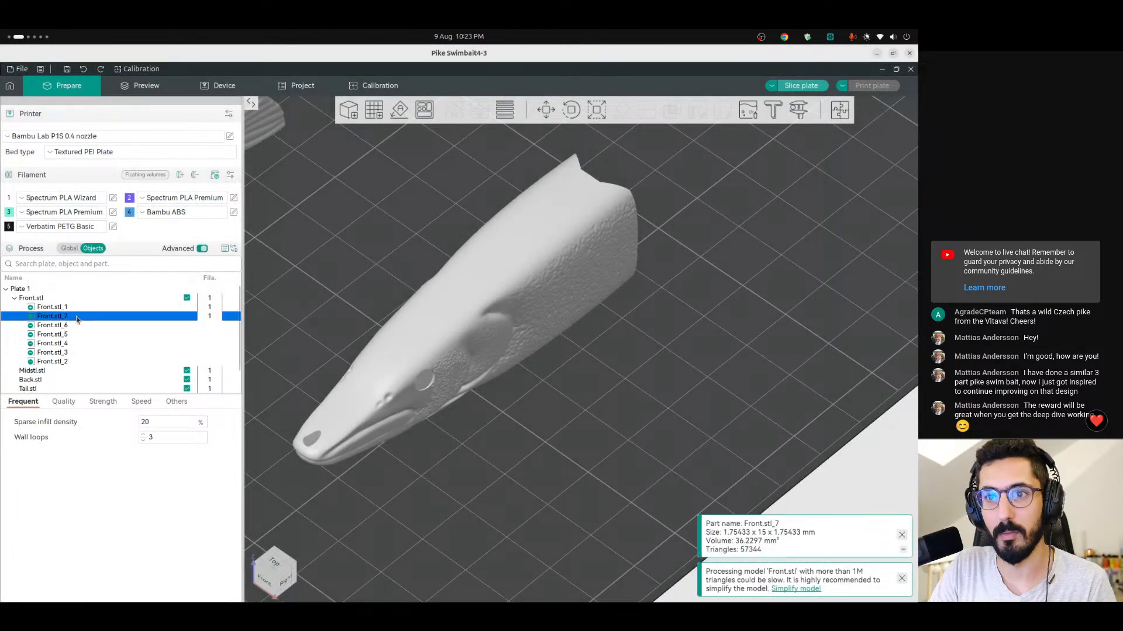
right_click(78, 317)
left_click(113, 387)
left_click(459, 326)
left_click(456, 338)
left_click(439, 354)
Lay the front section on its flat rear joint face so the head stands upright on the plate.
left_click_drag(513, 460, 508, 322)
left_click(508, 321)
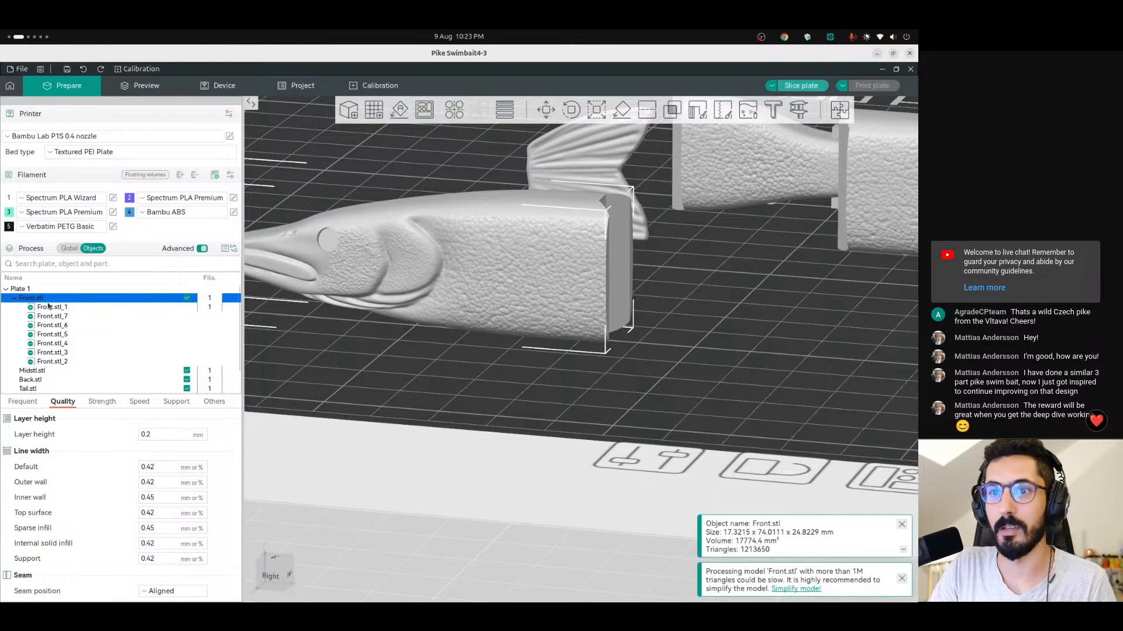
left_click_drag(686, 339, 665, 226)
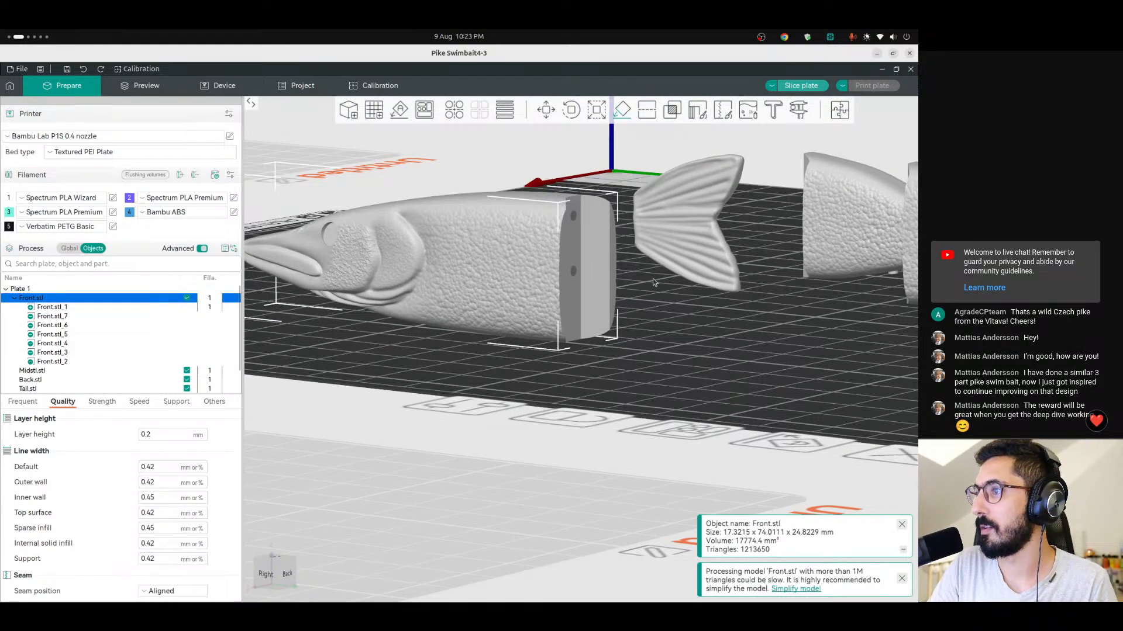
left_click(629, 116)
left_click(591, 269)
left_click(535, 335)
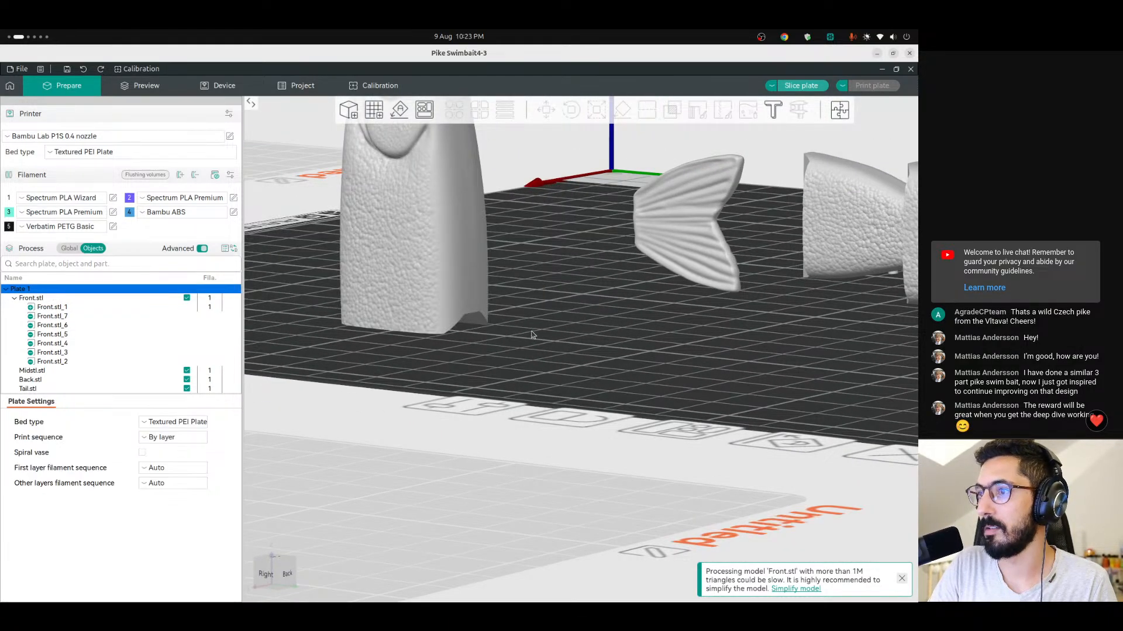
Slice plate 1 with all four swimbait sections.
scroll(533, 335, "down", 6)
left_click_drag(548, 336, 696, 405)
scroll(696, 406, "down", 4)
left_click(803, 89)
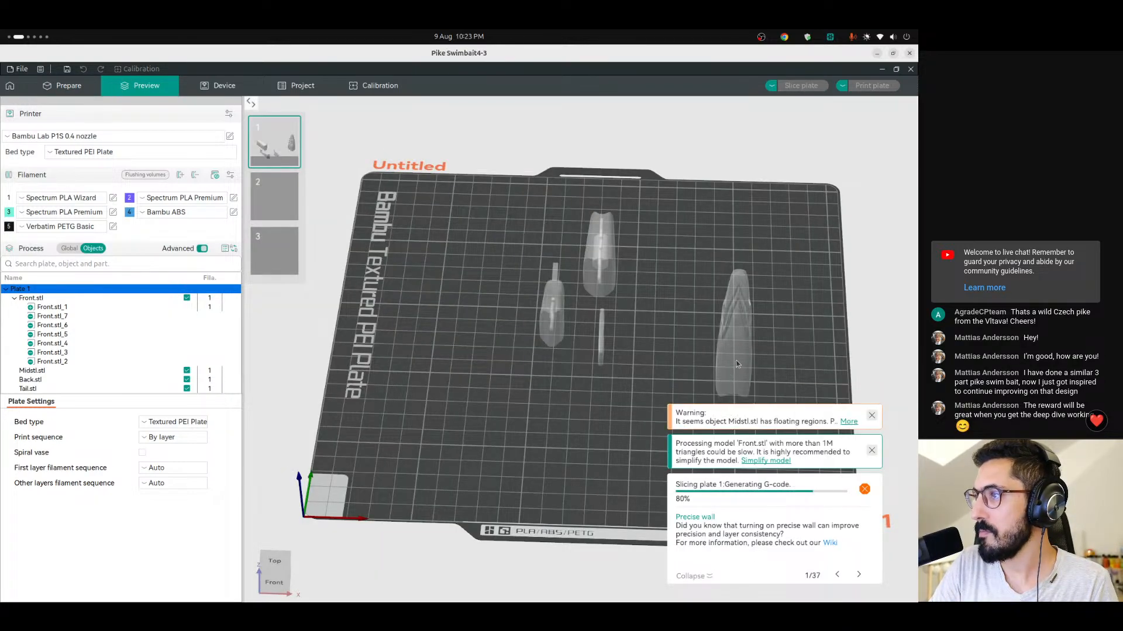
Scrub down and back up through the sliced layers and examine the upright front section and its brim.
right_click_drag(672, 338, 428, 349)
scroll(553, 322, "up", 4)
left_click_drag(908, 170, 907, 428)
left_click_drag(904, 465, 908, 166)
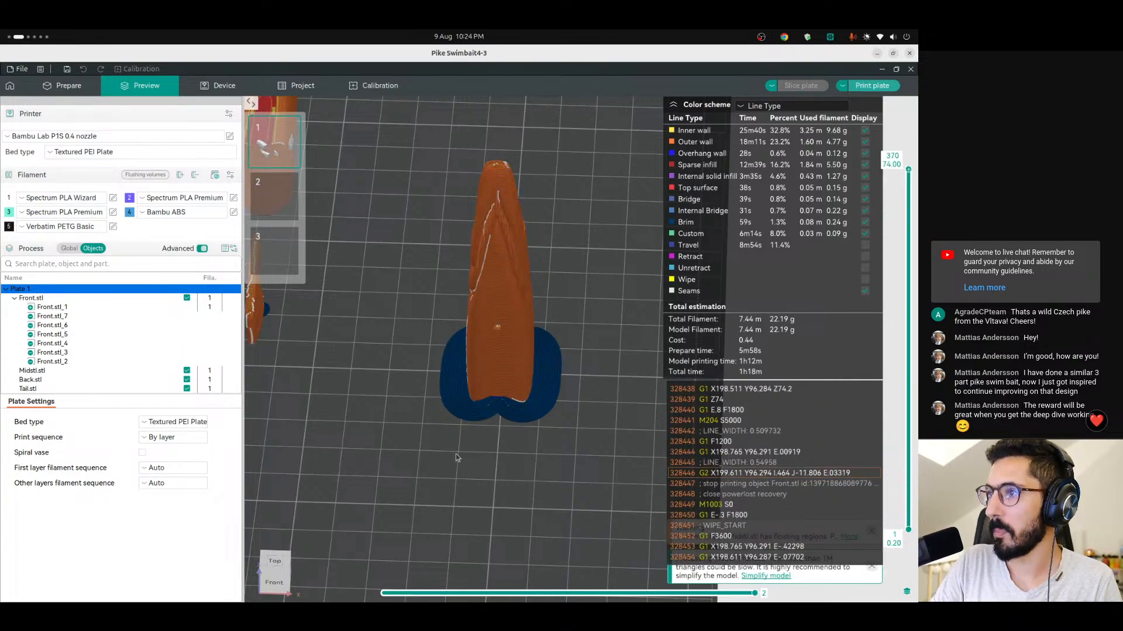
scroll(448, 432, "down", 4)
left_click_drag(522, 415, 565, 332)
scroll(565, 336, "up", 4)
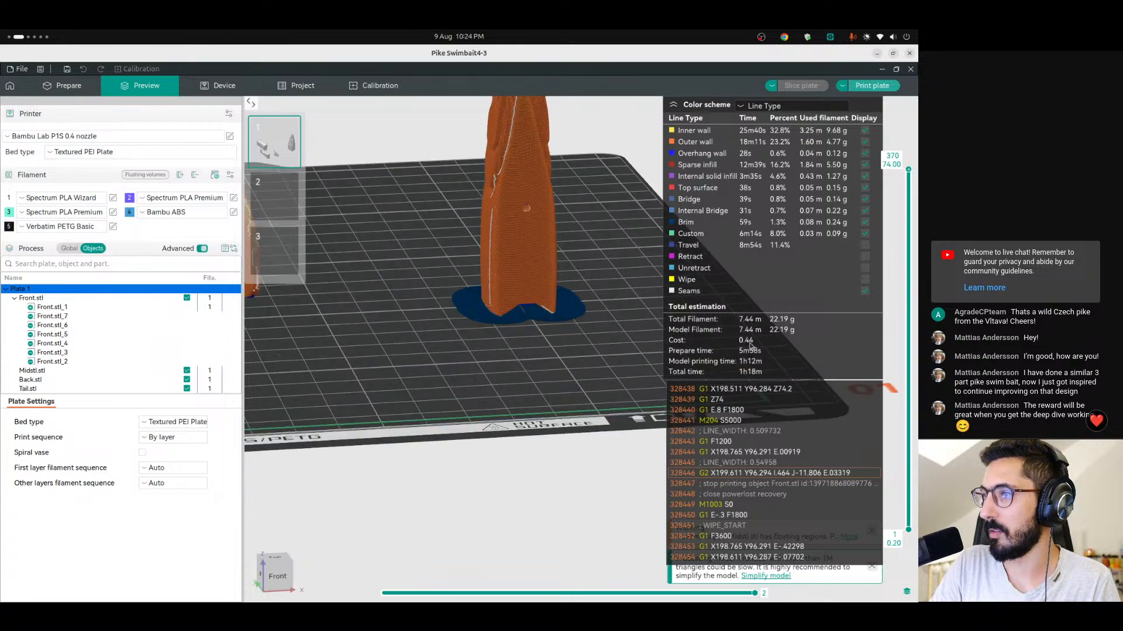
Lower the layer preview to layer 16 and examine the base of the front section from above.
left_click_drag(899, 484, 894, 520)
scroll(479, 309, "up", 4)
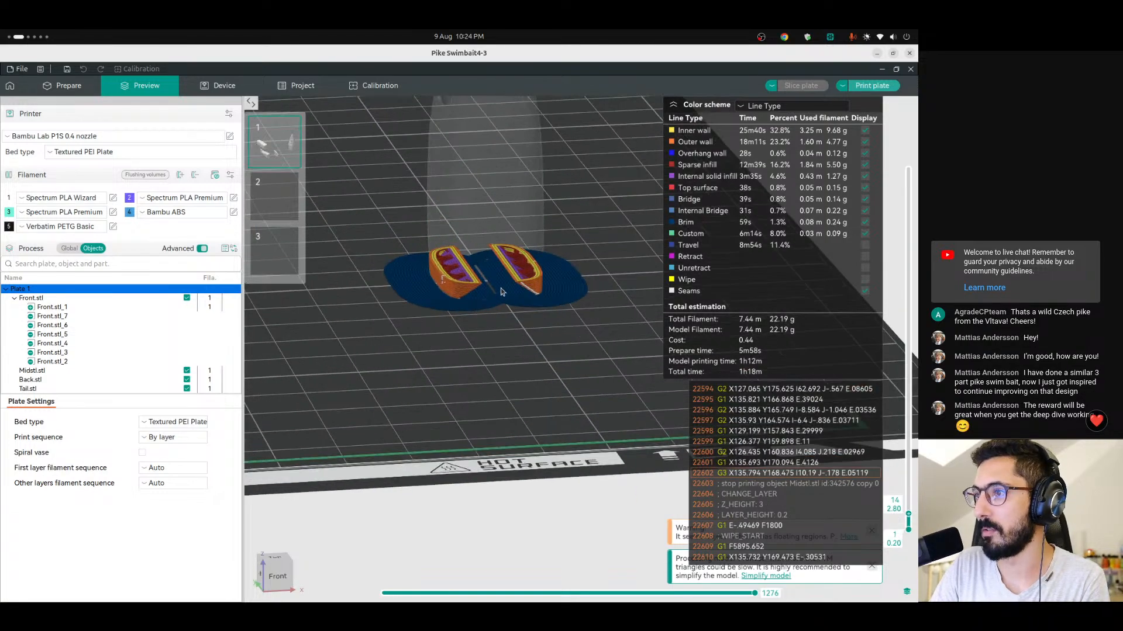
middle_click_drag(491, 316, 499, 393)
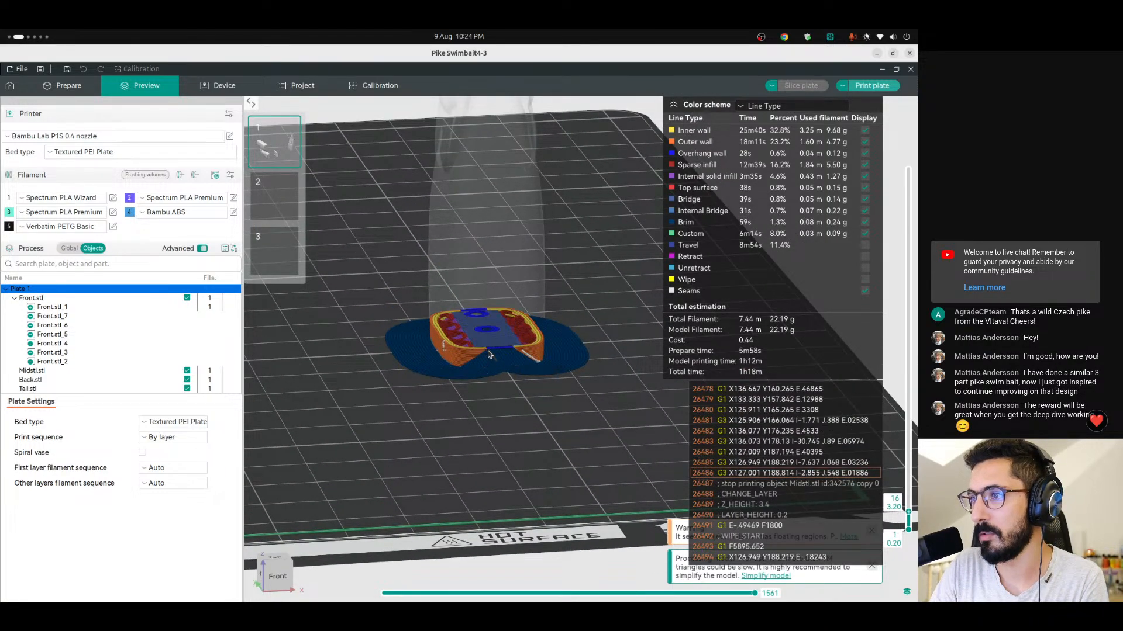
scroll(476, 342, "up", 4)
left_click_drag(473, 341, 462, 368)
middle_click_drag(462, 367, 508, 257)
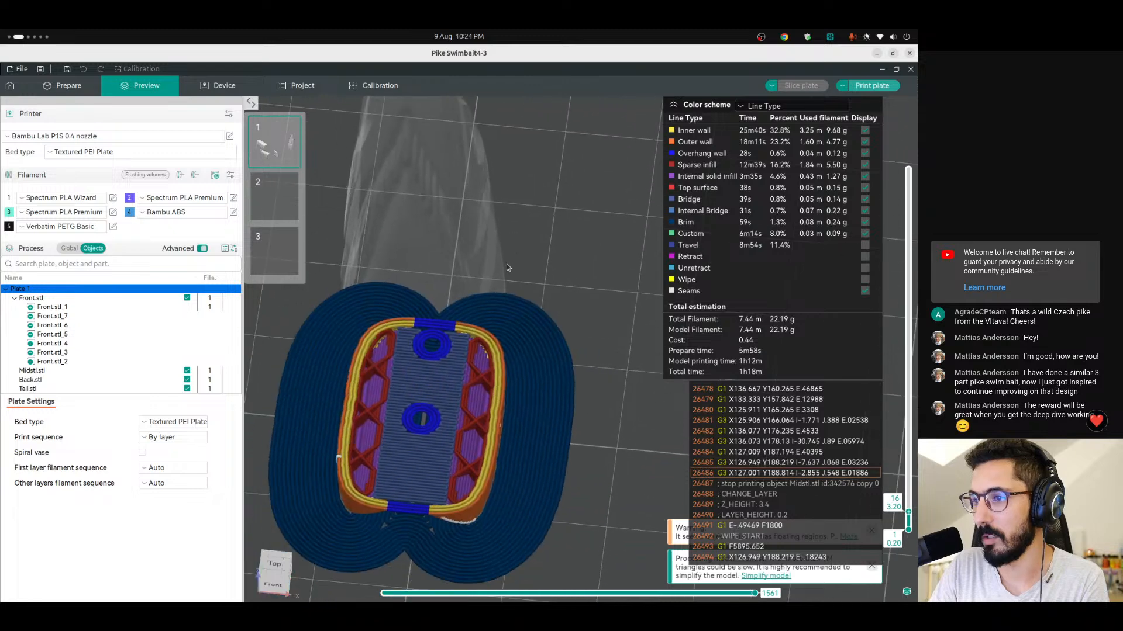
Step the layer preview up to about layer 83 to examine the front section's holes, infill and inner cavity.
key("Up")
key("Up")
key("Up")
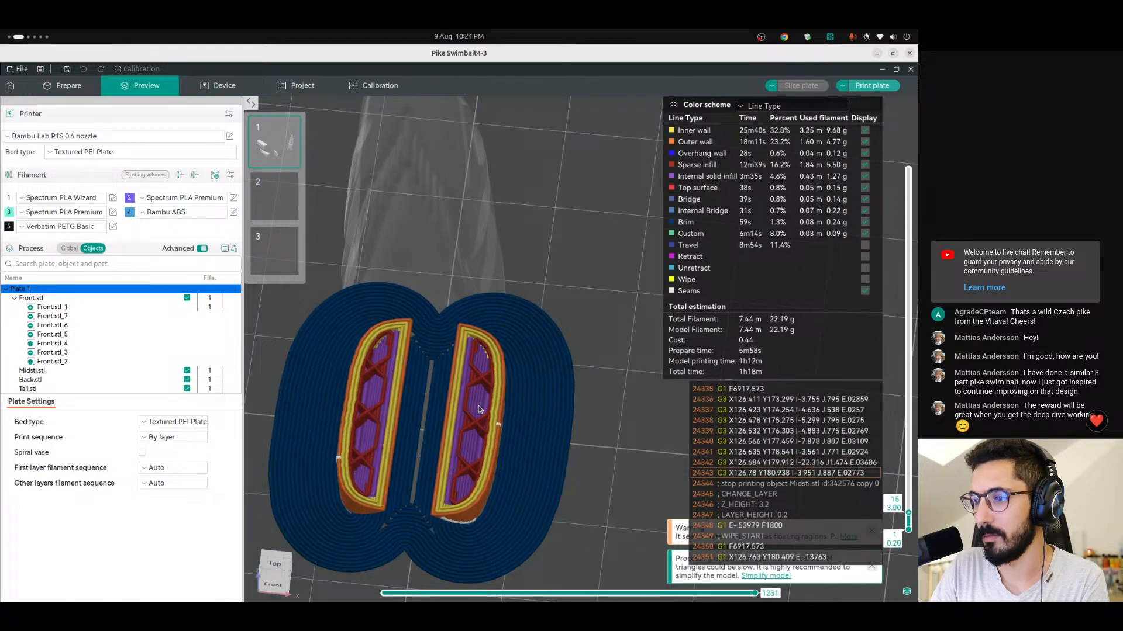
key("Up")
key("Up")
key("Up")
key("Up")
key("Up")
key("Up")
key("Up")
key("Up")
key("Up")
key("Up")
key("Up")
key("Up")
key("Up")
key("Up")
key("Up")
key("Up")
key("Up")
key("Up")
key("Up")
key("Up")
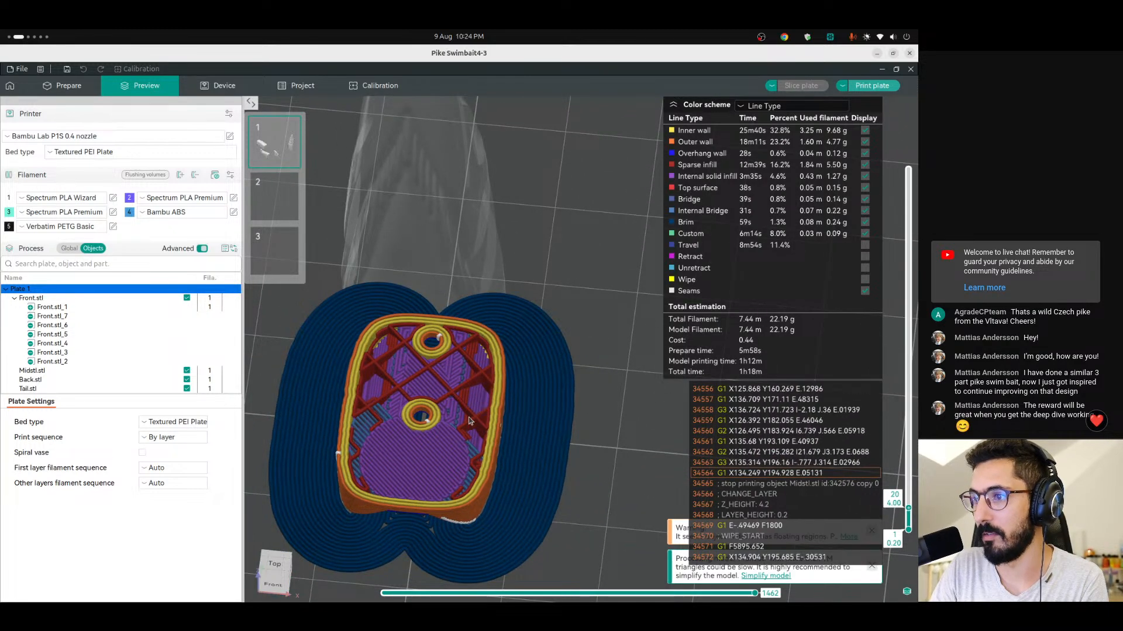
key("Up")
key("Up")
key("Up")
key("Up")
key("Up")
key("Up")
key("Up")
key("Up")
key("Up")
key("Up")
key("Up")
key("Up")
key("Up")
key("Up")
key("Up")
key("Up")
key("Up")
key("Up")
key("Up")
key("Up")
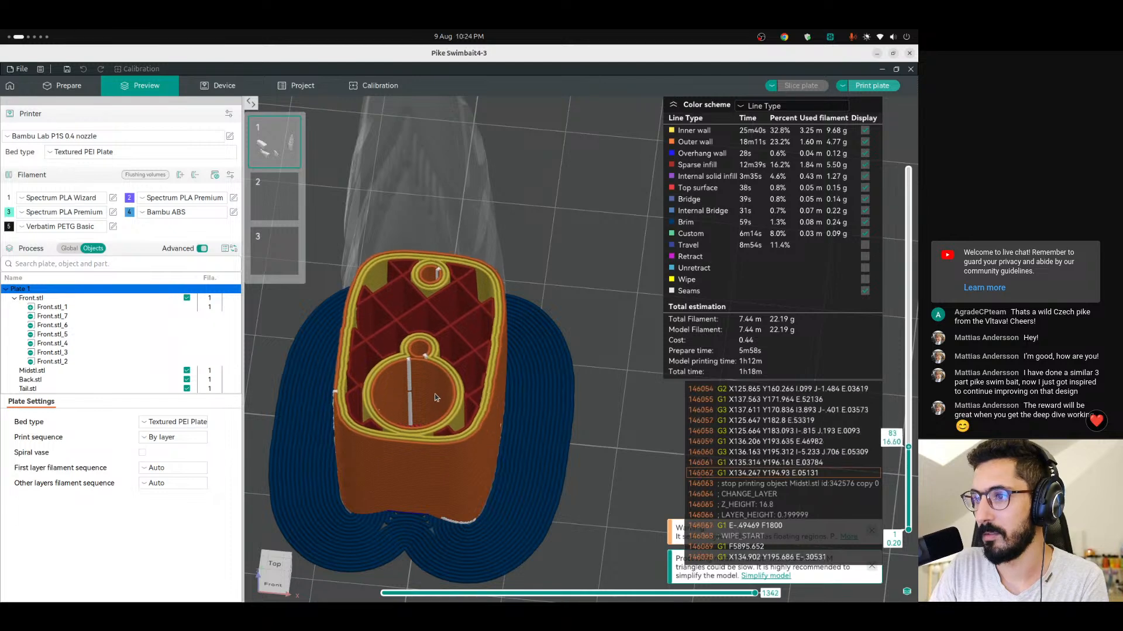
Step the layer preview back down to about layer 74 and examine the inner cavity and holes up close.
key("Down")
key("Down")
key("Down")
key("Down")
key("Down")
key("Down")
key("Down")
key("Down")
key("Down")
key("Down")
key("Down")
key("Down")
key("Down")
key("Down")
key("Down")
key("Down")
key("Down")
key("Down")
key("Down")
key("Down")
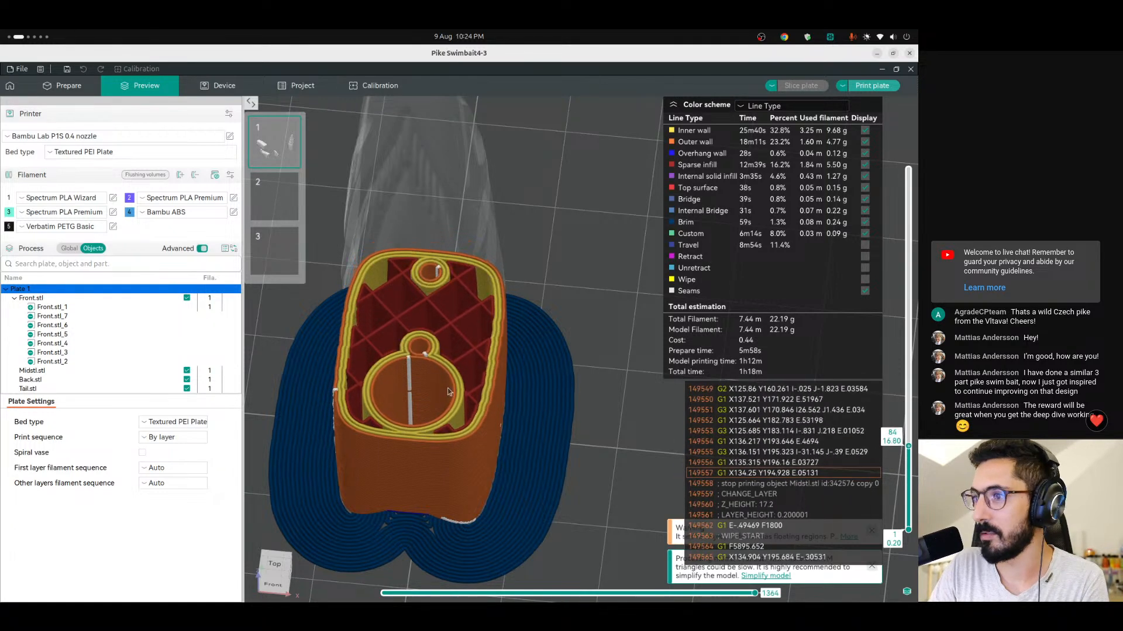
scroll(418, 356, "up", 5)
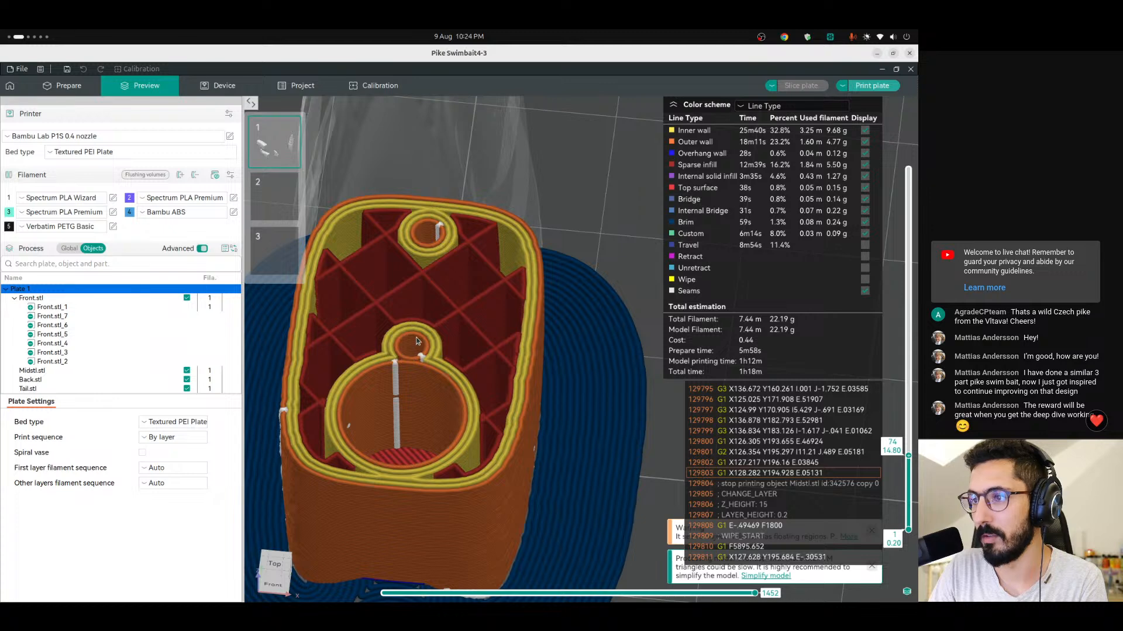
Step the layer preview up from about layer 74 and a few layers back down to examine the front section's holes and inner cavity.
scroll(417, 345, "down", 3)
key("Down")
key("Up")
key("Up")
key("Up")
key("Up")
key("Up")
key("Up")
key("Up")
key("Up")
key("Up")
key("Up")
key("Up")
key("Up")
key("Up")
key("Up")
key("Up")
key("Up")
key("Up")
key("Up")
key("Up")
key("Up")
key("Down")
key("Down")
key("Down")
key("Down")
key("Down")
Examine the mid, back and tail sections at layer 53, and raise the layer preview back to the top layer, 370.
left_click_drag(908, 442, 896, 466)
scroll(730, 346, "down", 5)
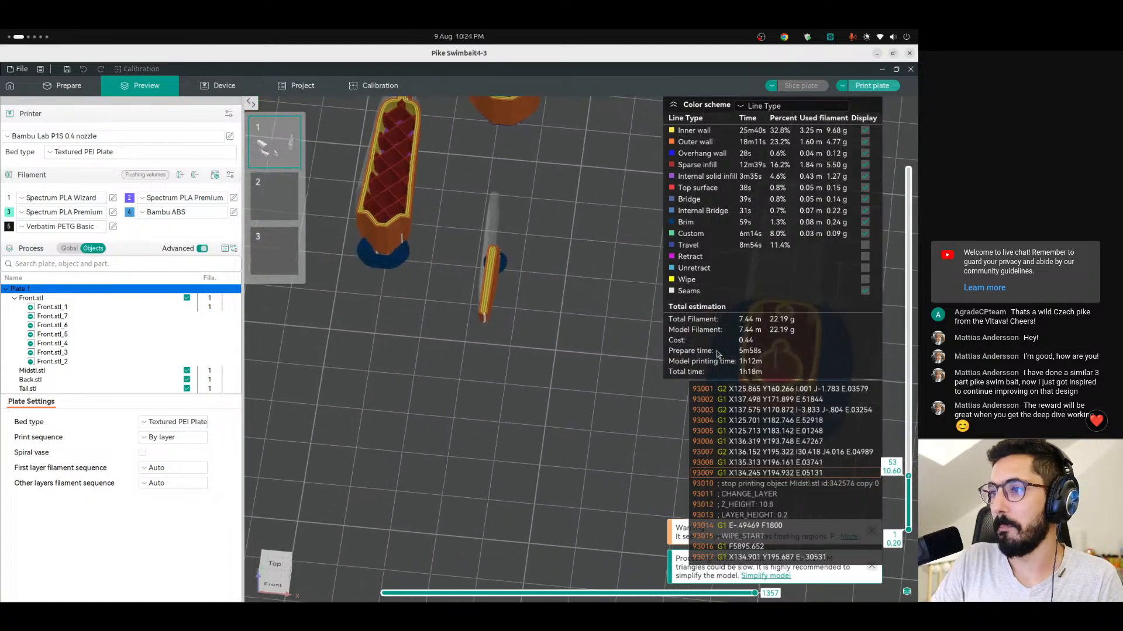
right_click_drag(730, 346, 719, 355)
left_click_drag(912, 345, 916, 117)
scroll(443, 295, "down", 4)
right_click_drag(442, 295, 380, 312)
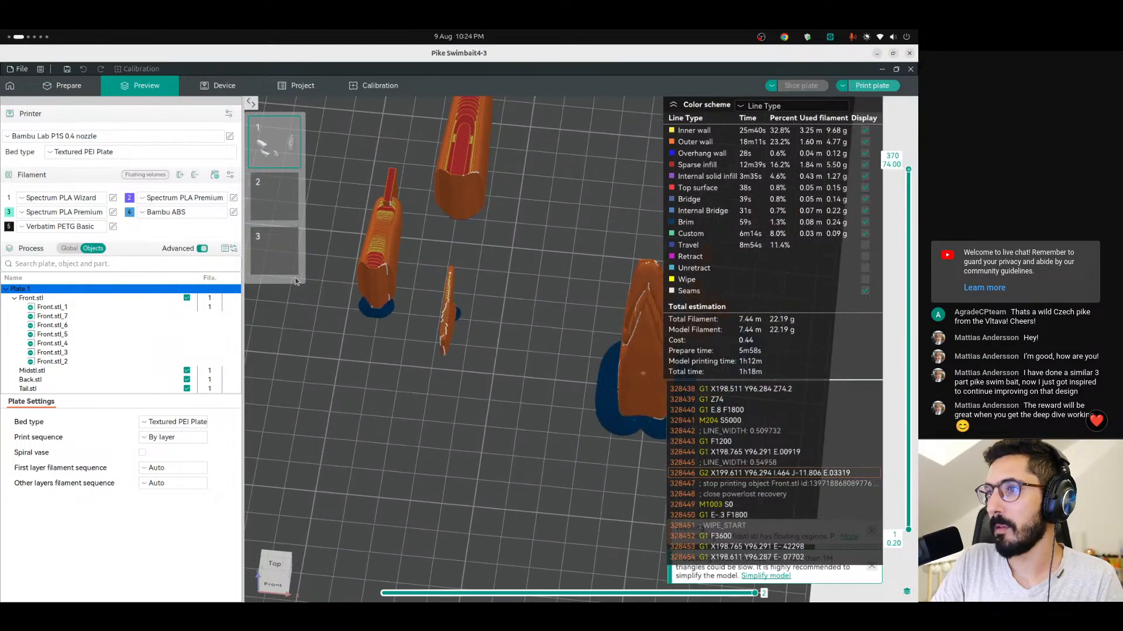
Return to plate editing and rearrange the back, tail and mid sections, placing the mid section next to the front section.
left_click(69, 87)
left_click_drag(377, 250, 536, 306)
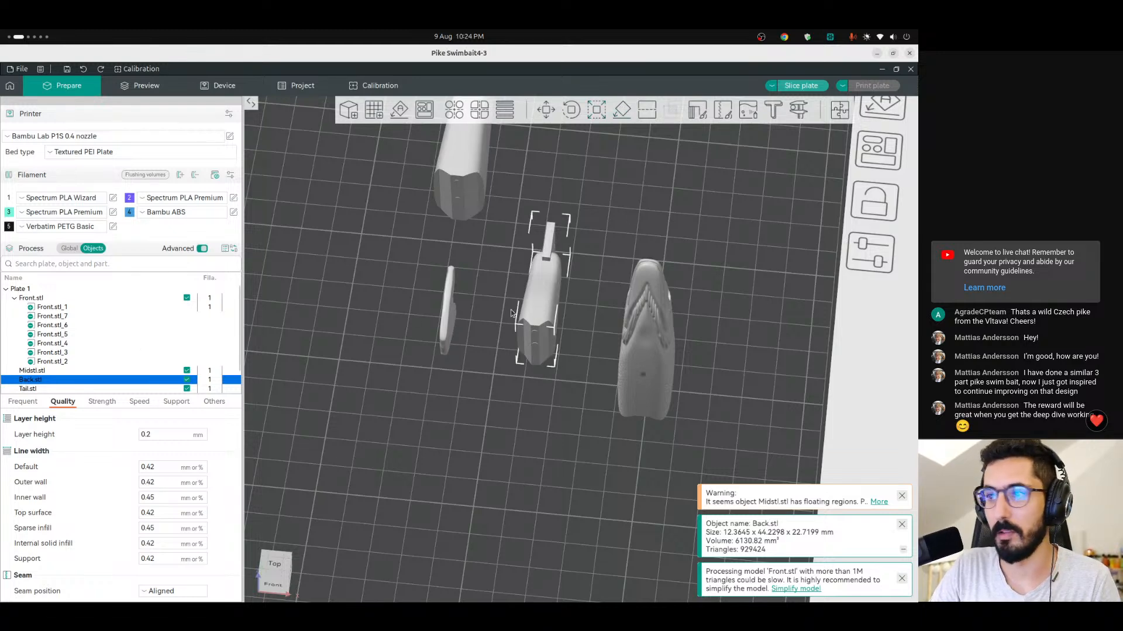
left_click_drag(476, 181, 406, 438)
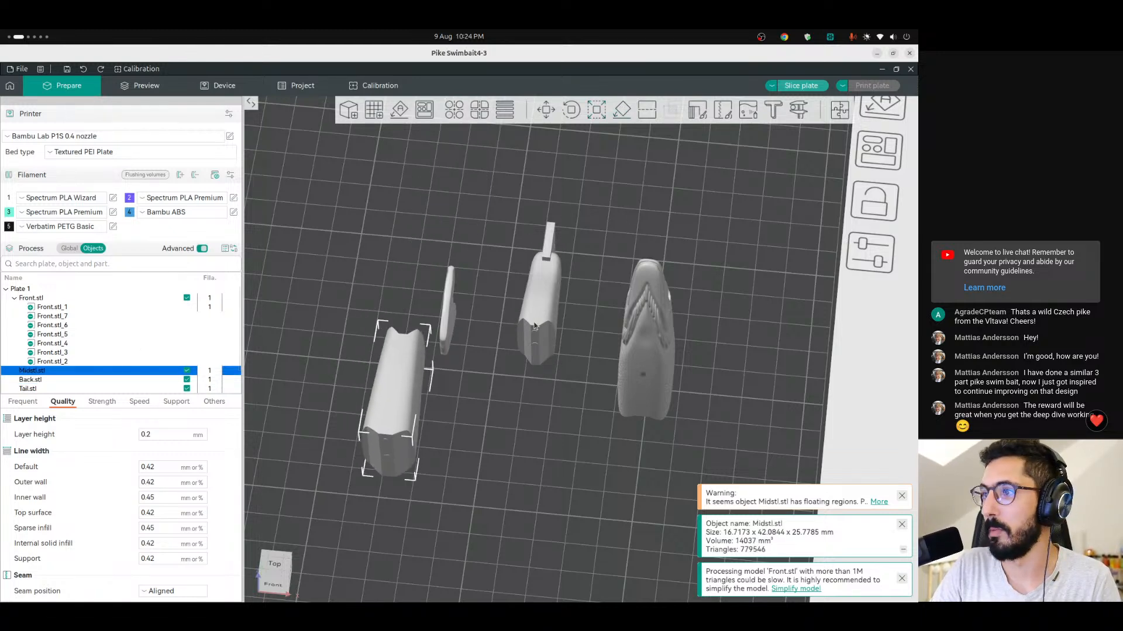
left_click_drag(534, 325, 306, 264)
left_click(438, 310)
left_click_drag(390, 398, 511, 290)
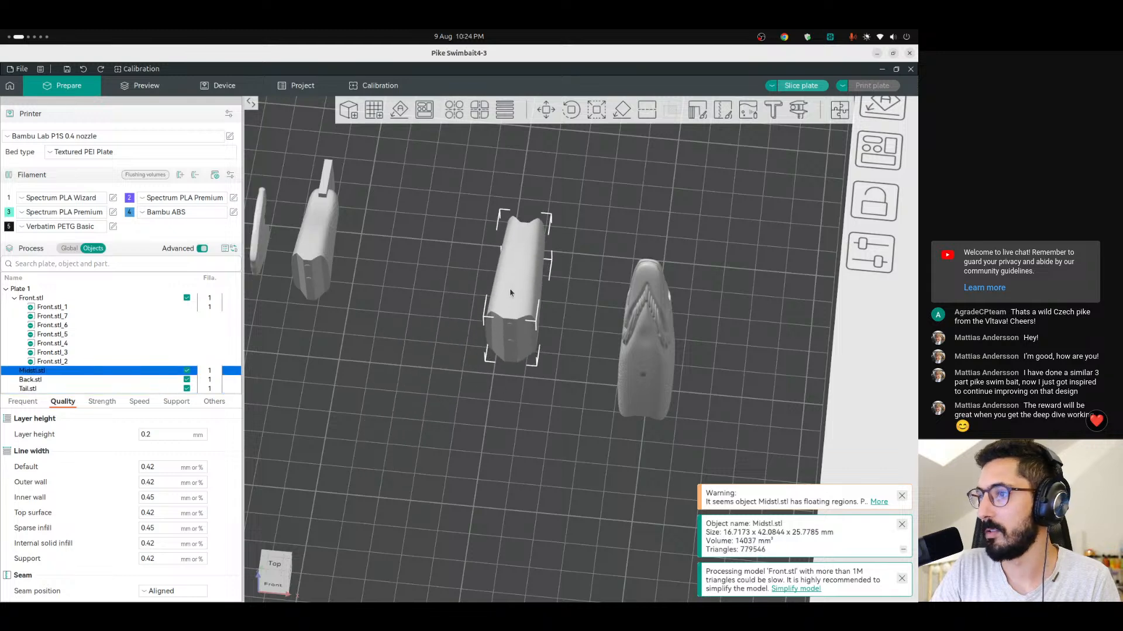
Split the mid section, Midstl.stl, into parts and clear the selection.
right_click(512, 291)
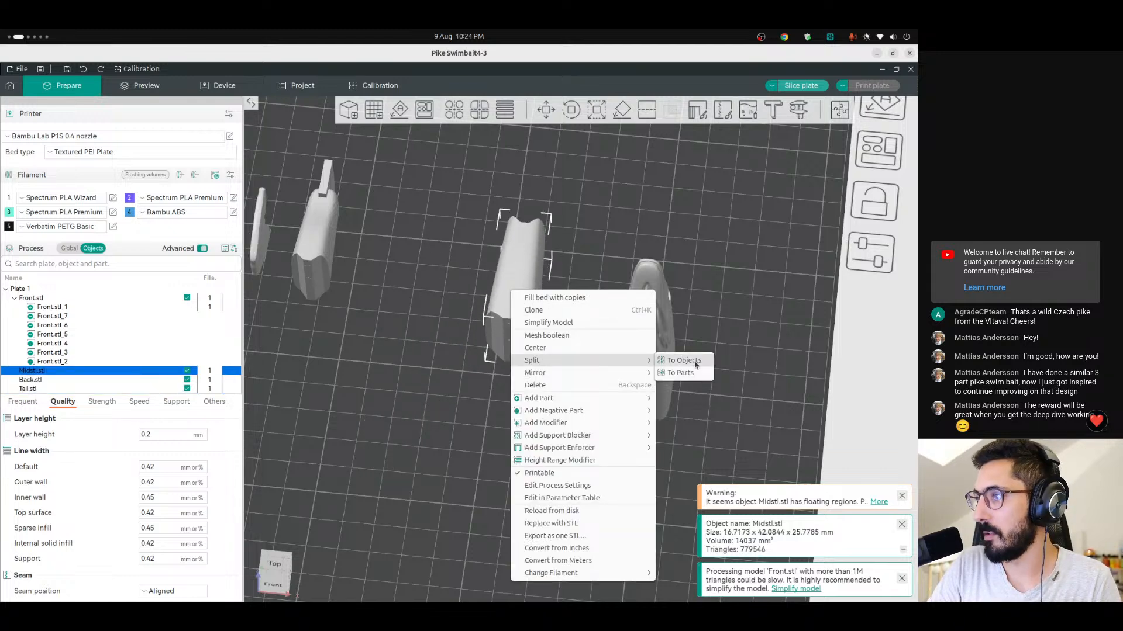
left_click(686, 374)
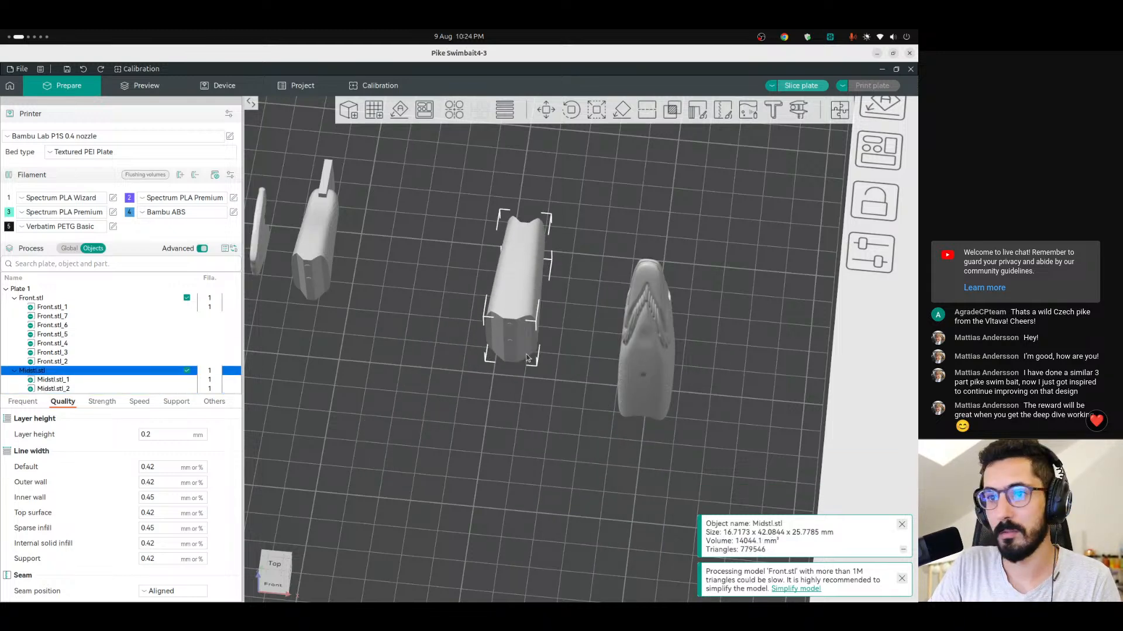
scroll(526, 358, "up", 3)
left_click(535, 405)
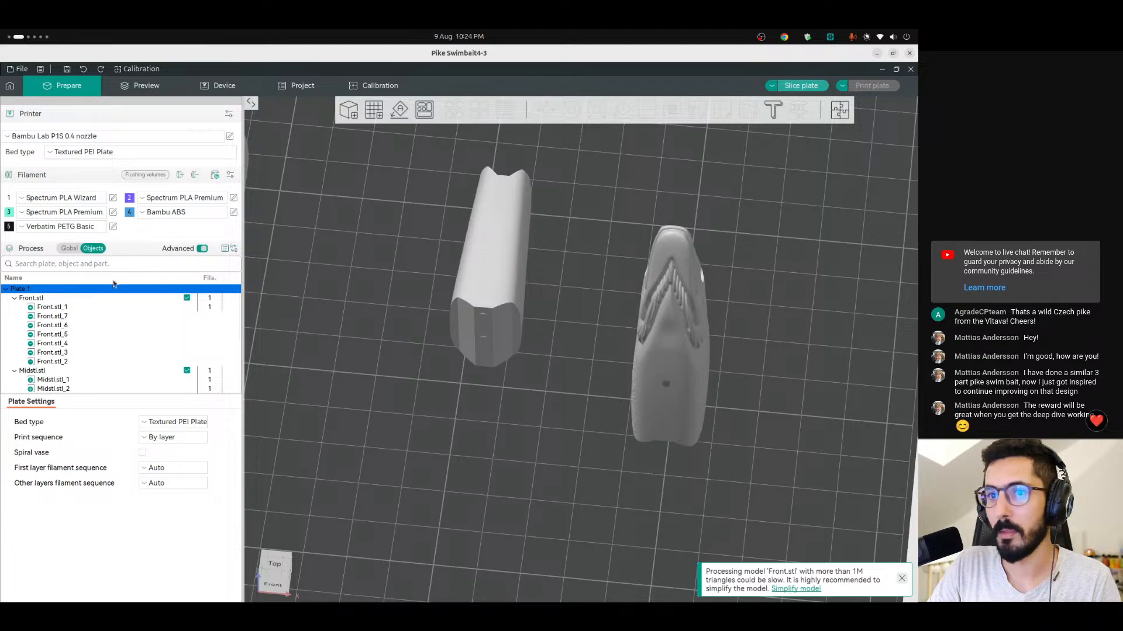
Change the type of Midstl.stl_2 to Negative Part.
scroll(83, 366, "down", 2)
left_click(61, 345)
left_click(66, 353)
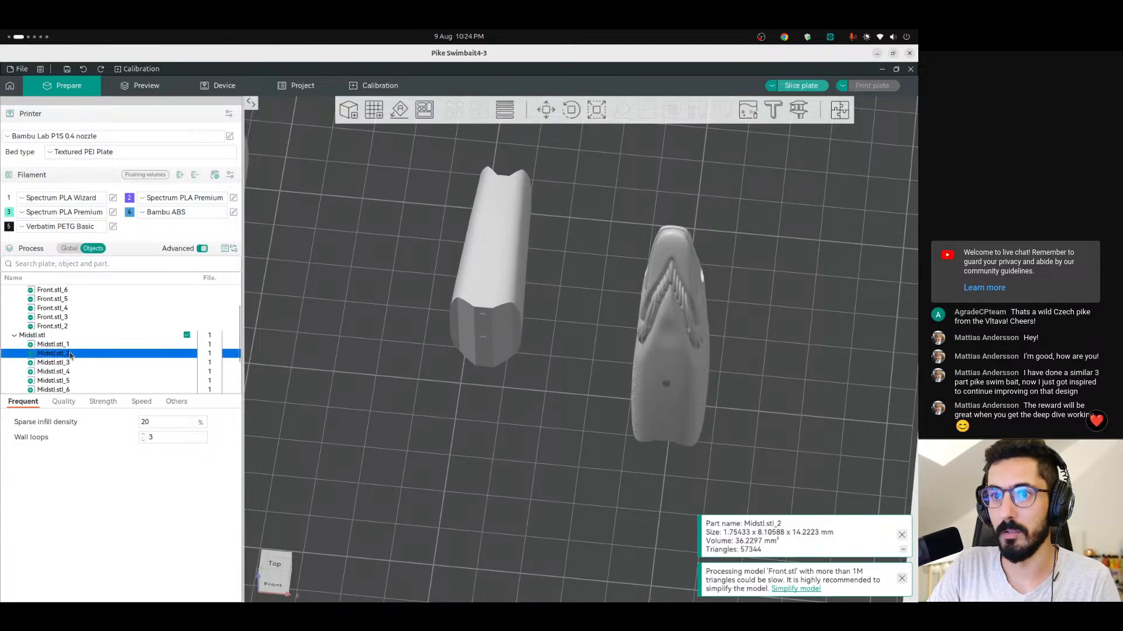
right_click(73, 355)
left_click(129, 425)
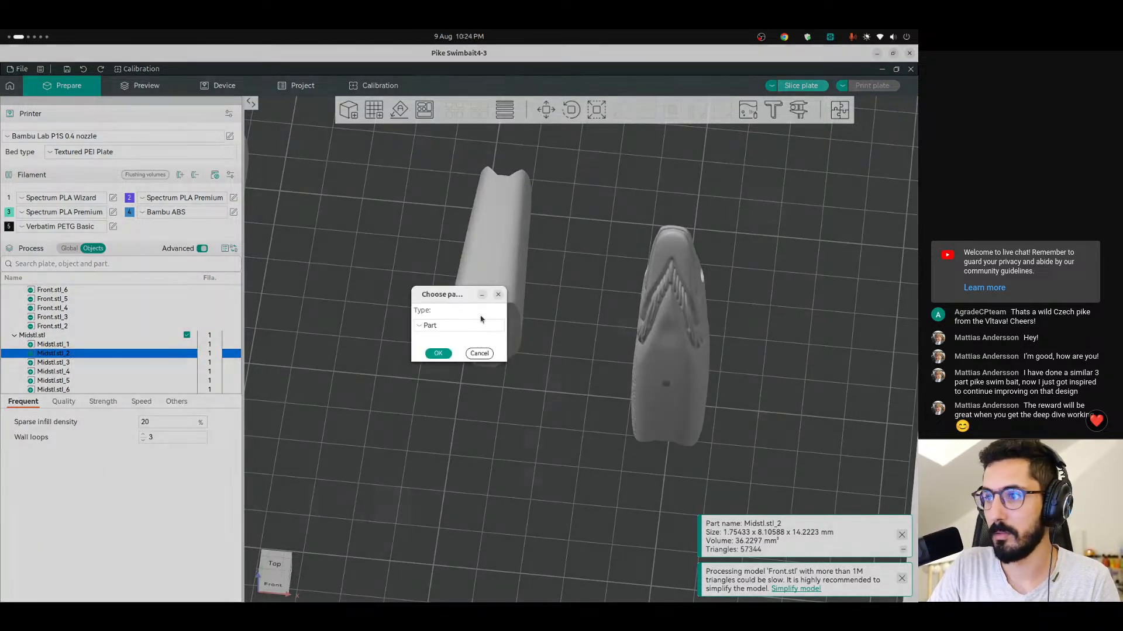
left_click(453, 324)
left_click(447, 349)
left_click(439, 353)
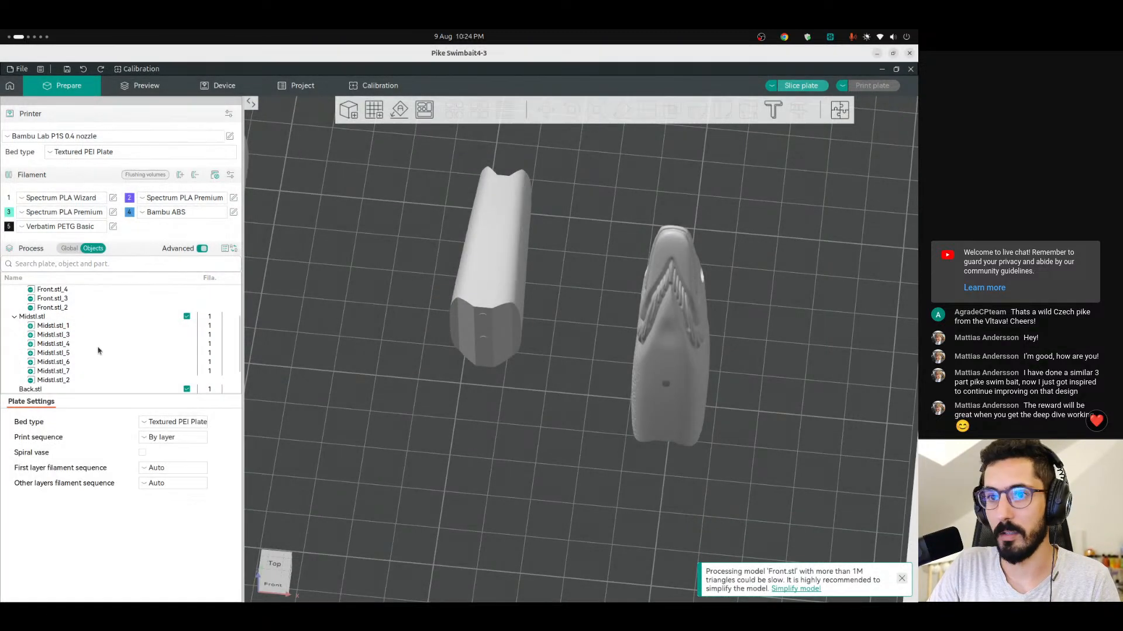
Change the type of Midstl.stl_3 to Negative Part.
left_click(68, 335)
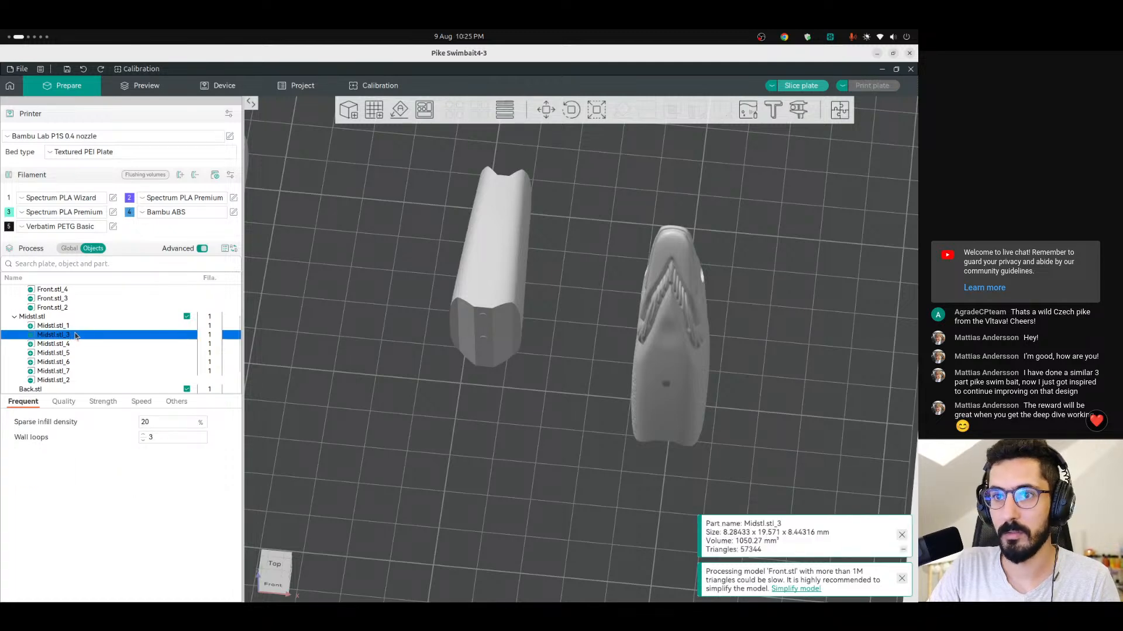
right_click(74, 335)
left_click(100, 402)
left_click(444, 325)
left_click(447, 355)
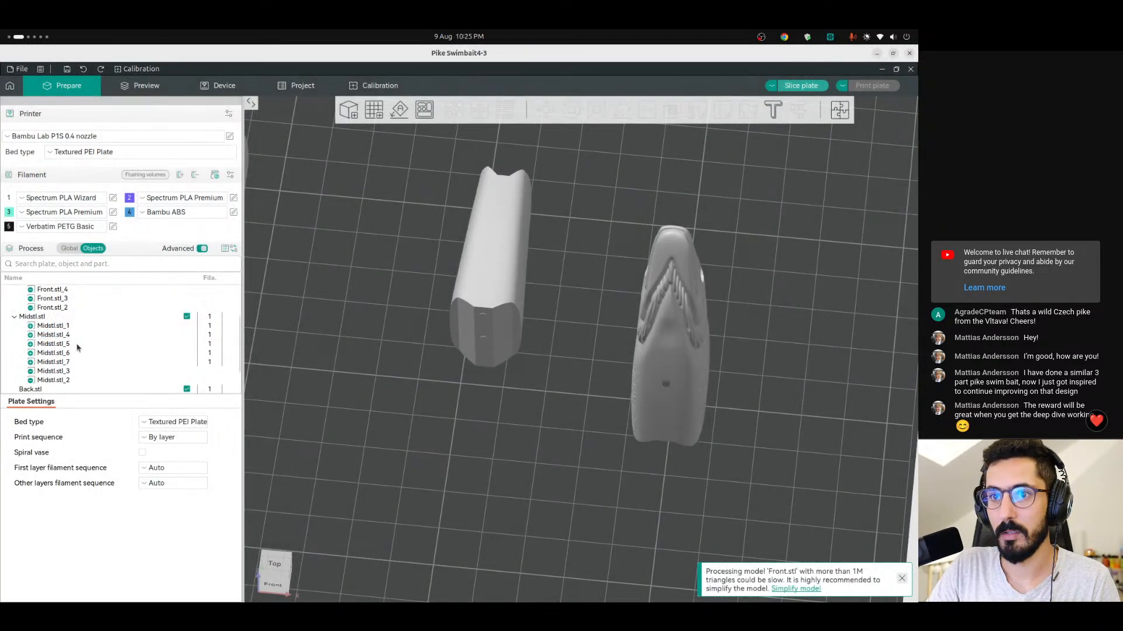
Change the type of Midstl.stl_4 to Negative Part.
left_click(68, 335)
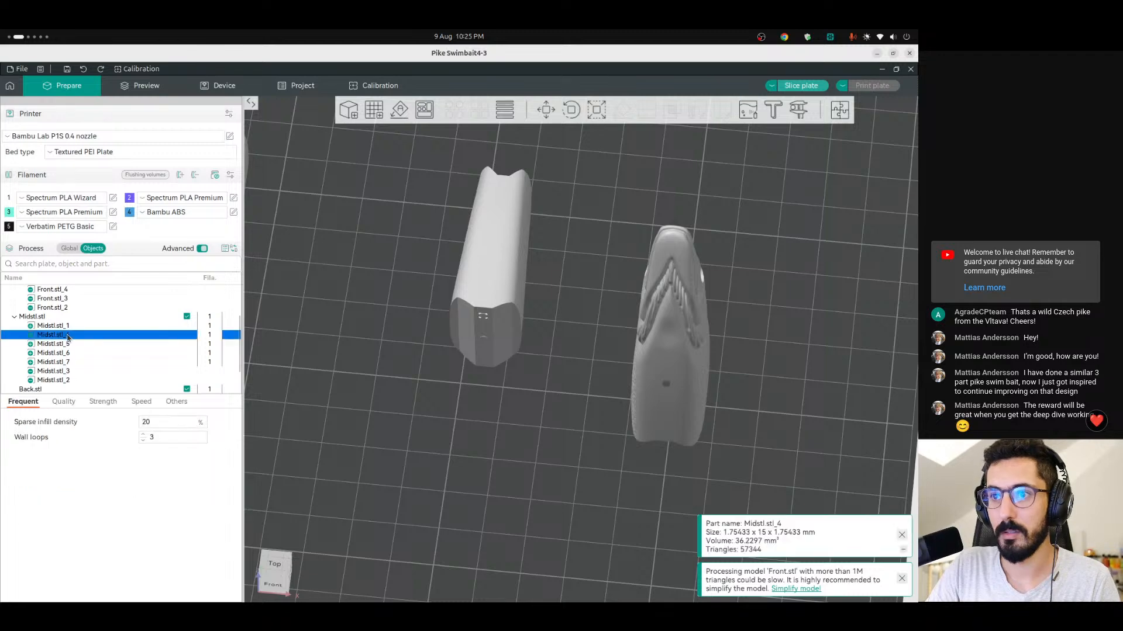
right_click(69, 336)
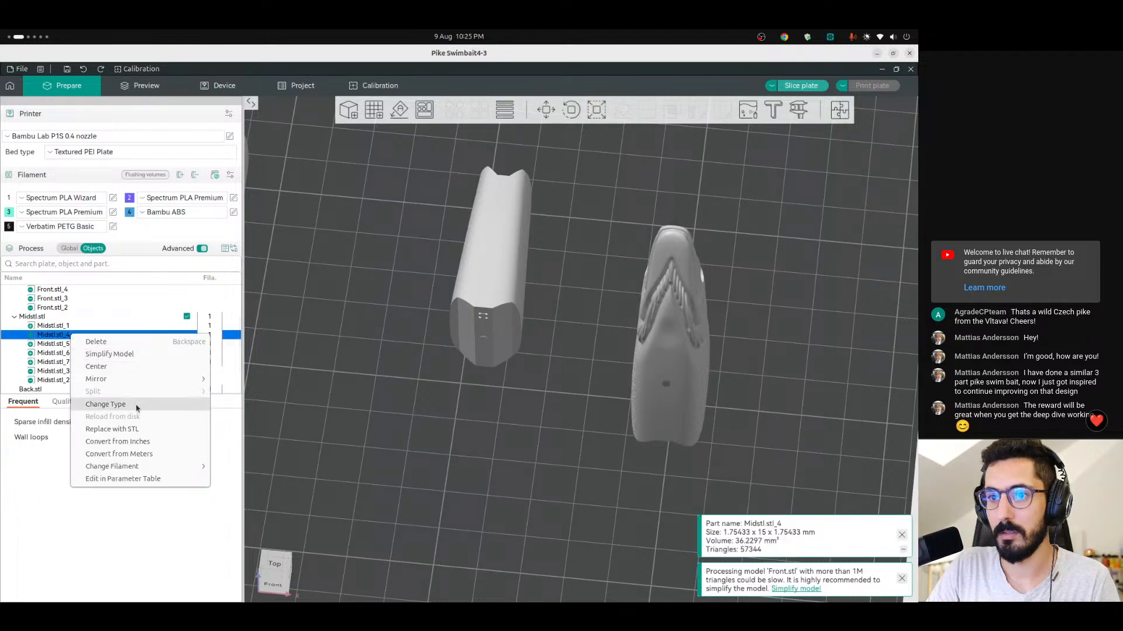
left_click(105, 404)
left_click(444, 326)
left_click(466, 360)
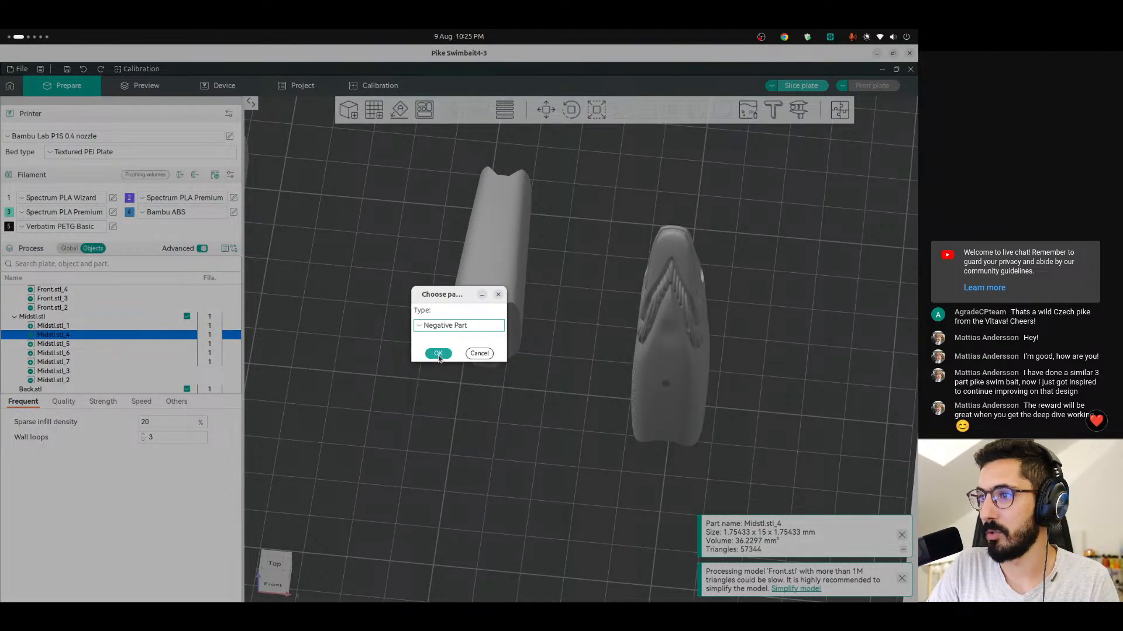
left_click(441, 352)
Change the type of Midstl.stl_5 to Negative Part.
left_click(70, 338)
right_click(69, 337)
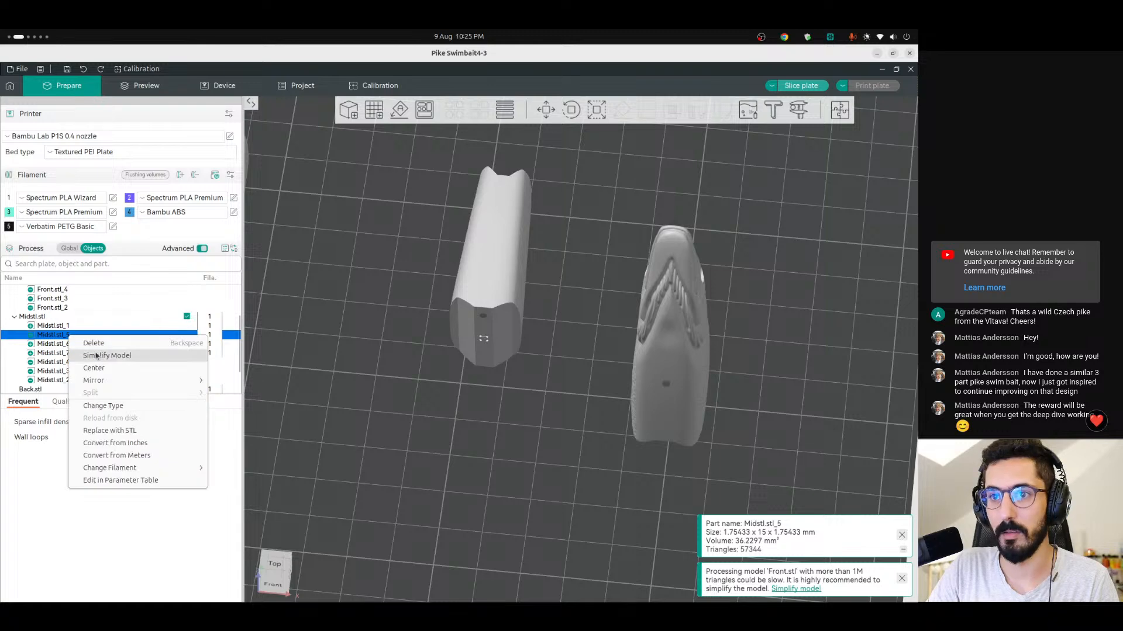
left_click(107, 404)
left_click(444, 326)
left_click(456, 358)
left_click(438, 354)
Change the type of Midstl.stl_6 to Negative Part.
left_click(75, 335)
right_click(80, 339)
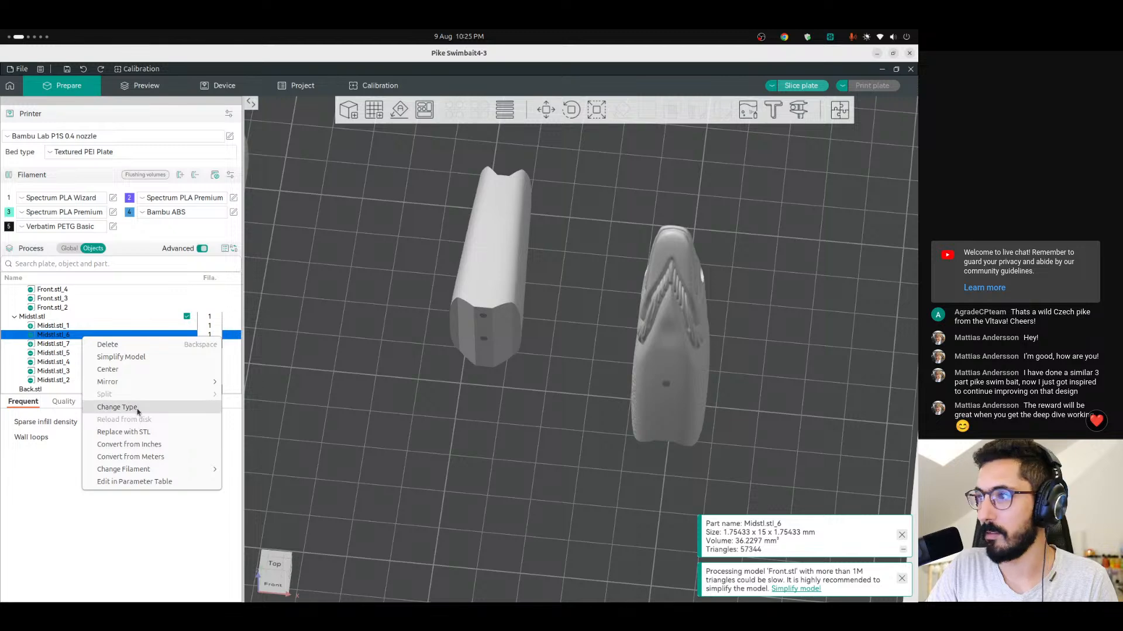
left_click(119, 407)
left_click(445, 326)
left_click(462, 338)
left_click(438, 354)
Change the type of Midstl.stl_7 to Negative Part.
left_click(71, 336)
right_click(71, 338)
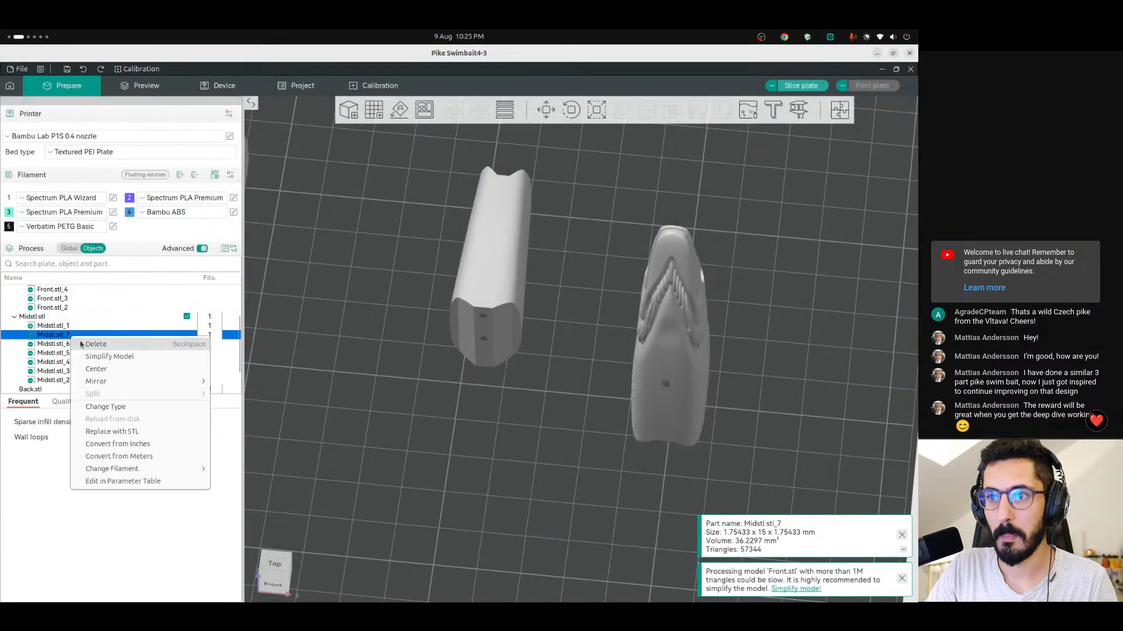
left_click(117, 407)
left_click(459, 326)
left_click(462, 339)
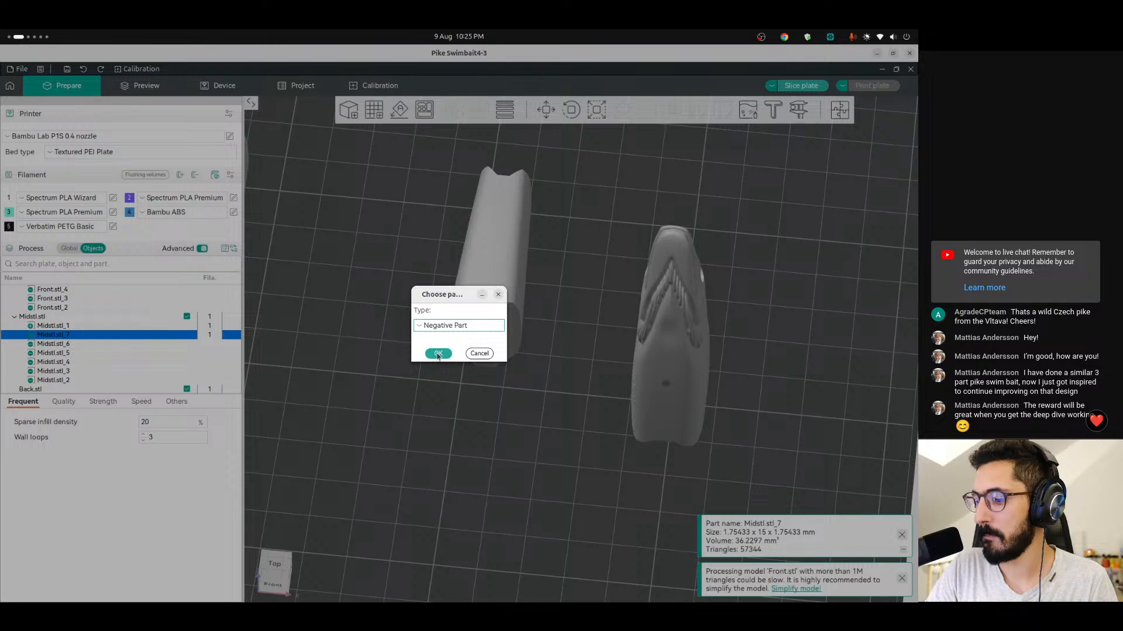
left_click(438, 353)
Stand the whole mid section upright by laying it on its end face, and clear the selection.
left_click(477, 342)
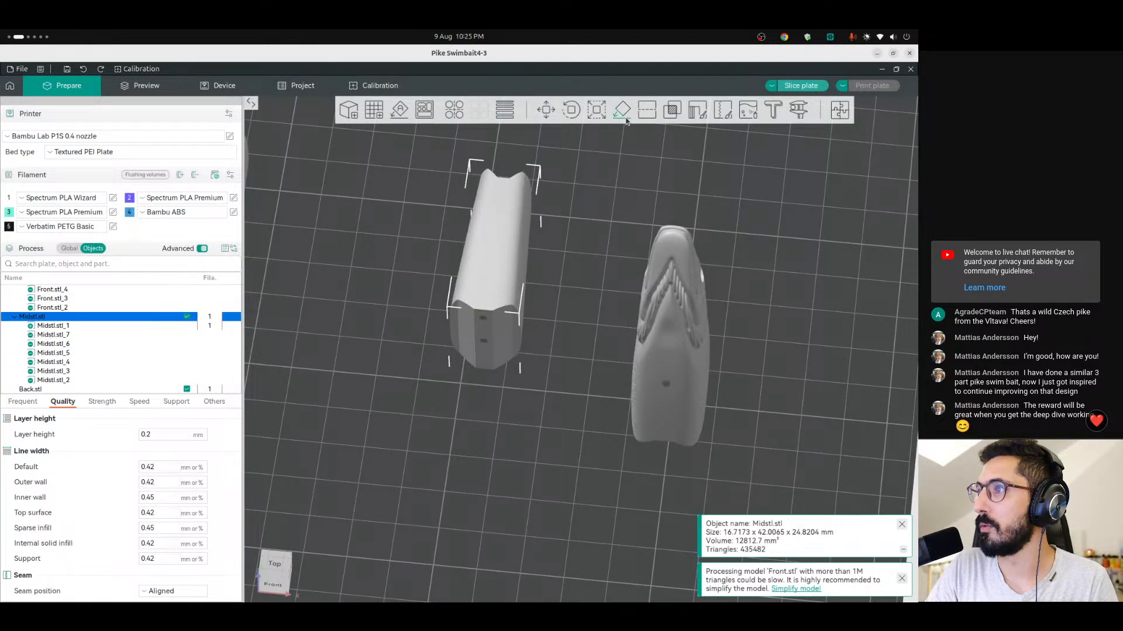
scroll(520, 393, "down", 5)
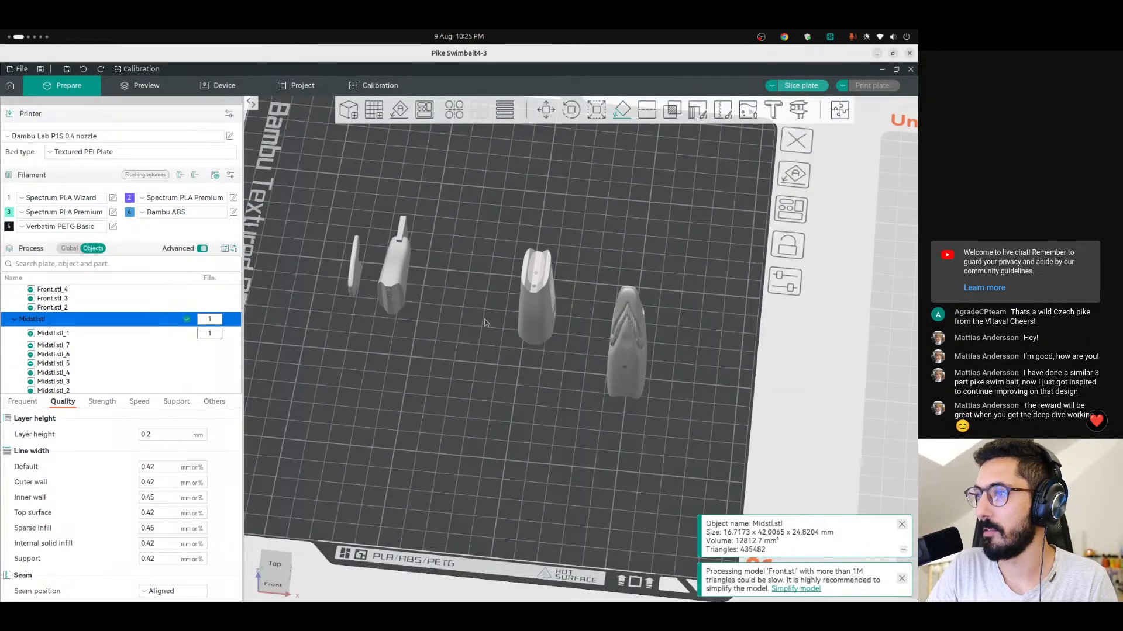
left_click(472, 347)
Split the back section, Back.stl, into parts.
left_click(396, 265)
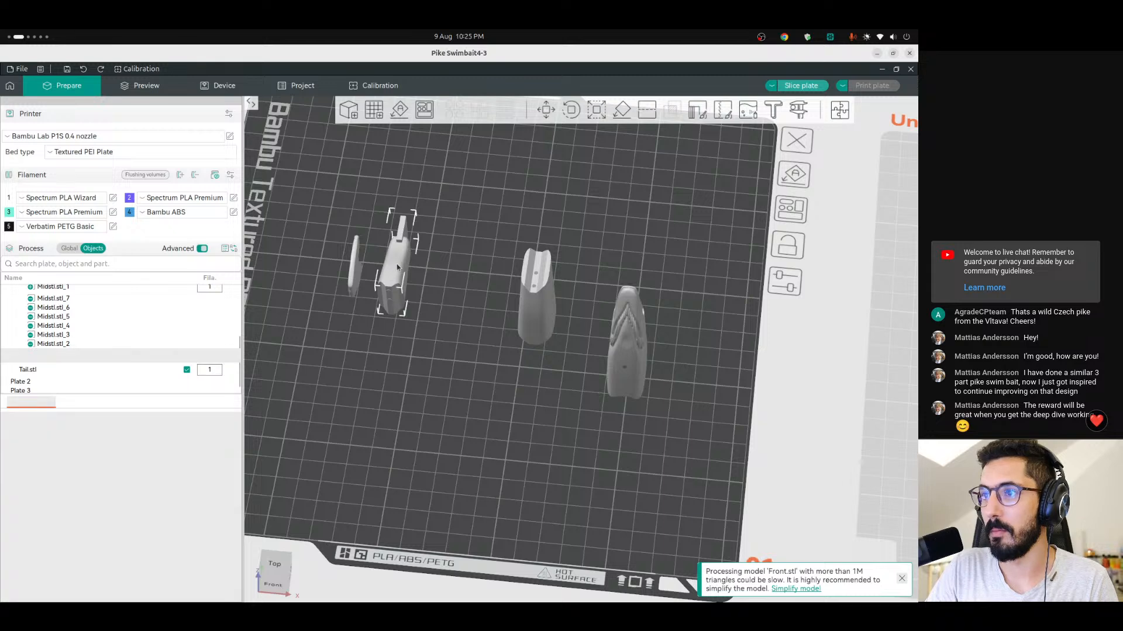
right_click(410, 268)
mouse_move(452, 338)
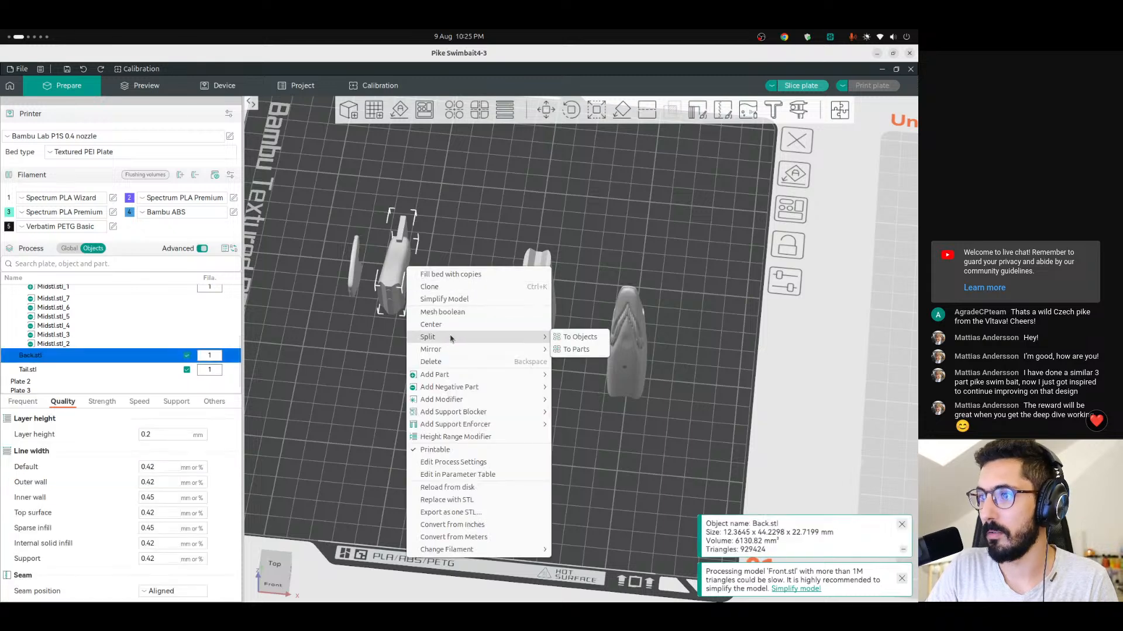
left_click(576, 349)
scroll(64, 359, "down", 2)
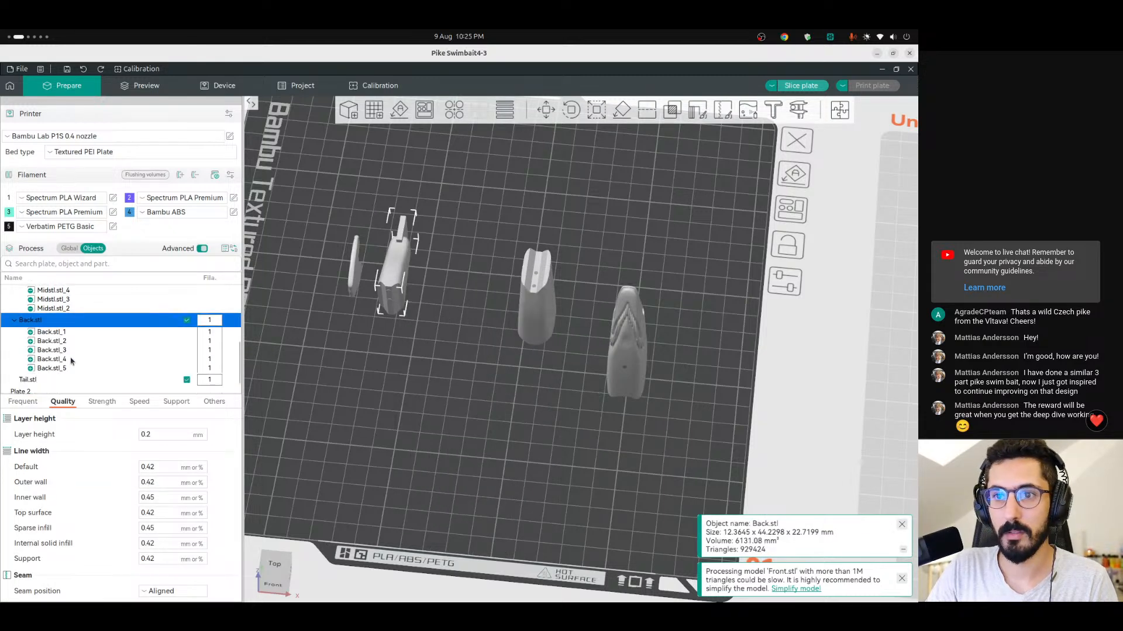
Change the type of Back.stl_2 to Negative Part and select Back.stl_3.
left_click(60, 342)
right_click(61, 342)
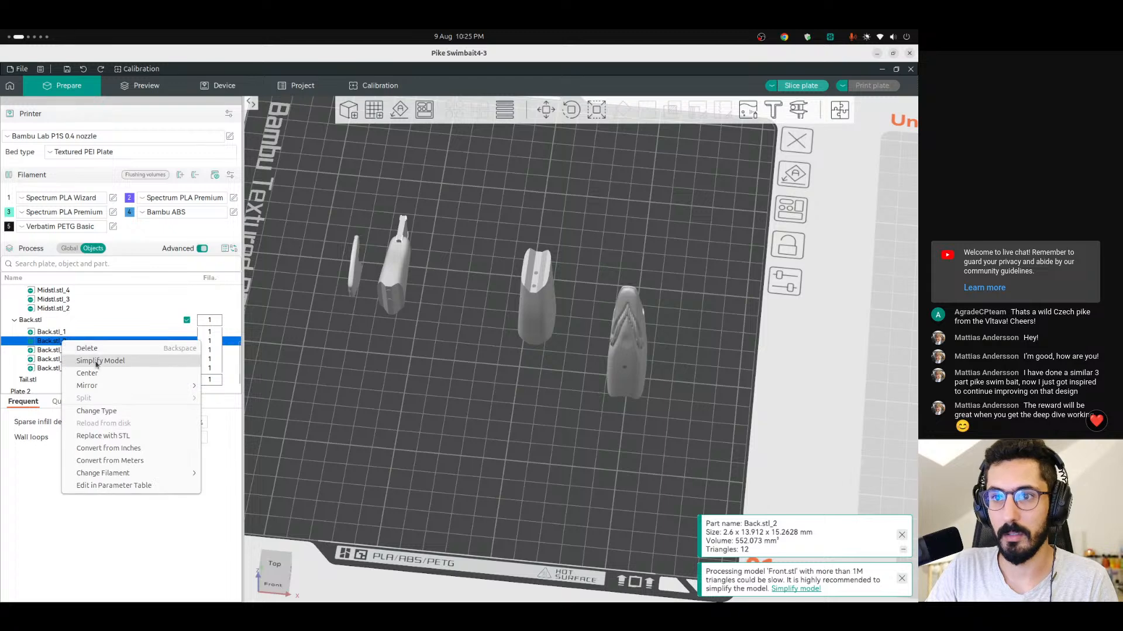
left_click(96, 411)
left_click(457, 328)
left_click(461, 356)
left_click(440, 354)
left_click(66, 341)
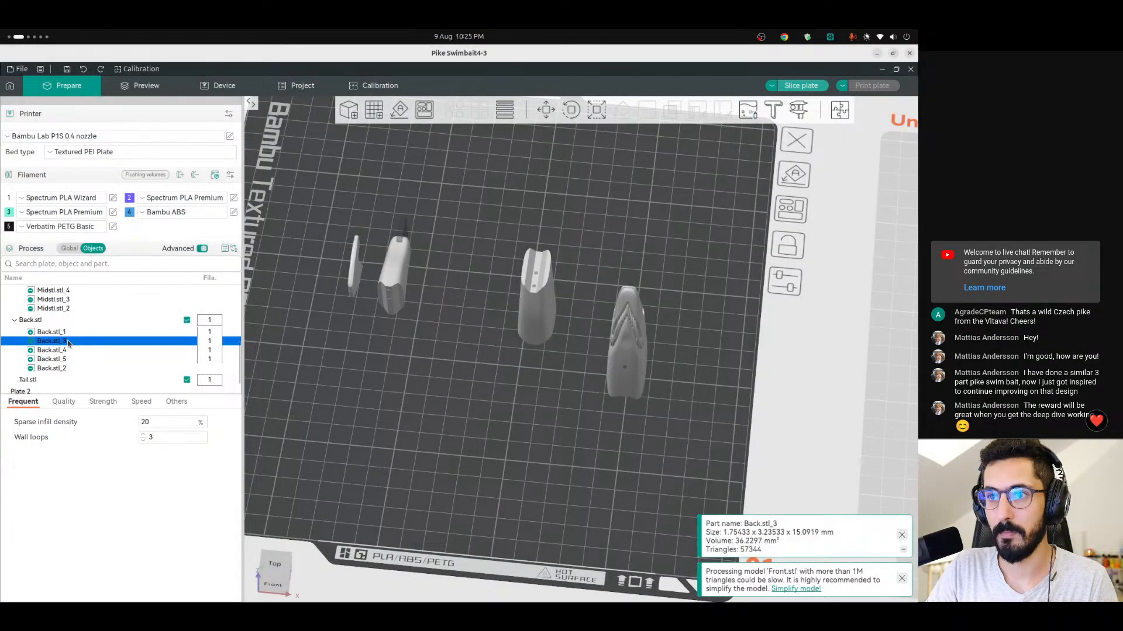
Switch to Artlist in the browser, skip to the next track while looking through the Summertime collection, and return to the slicer.
key("super+Page_Up")
key("super+Page_Down")
key("super+Page_Down")
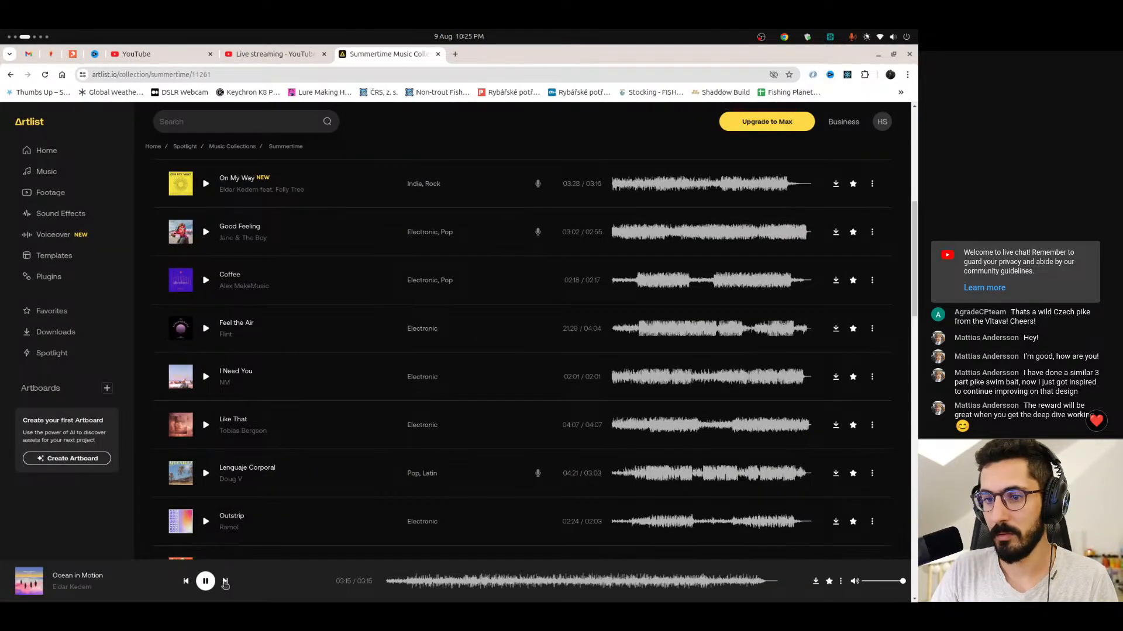
scroll(433, 381, "down", 10)
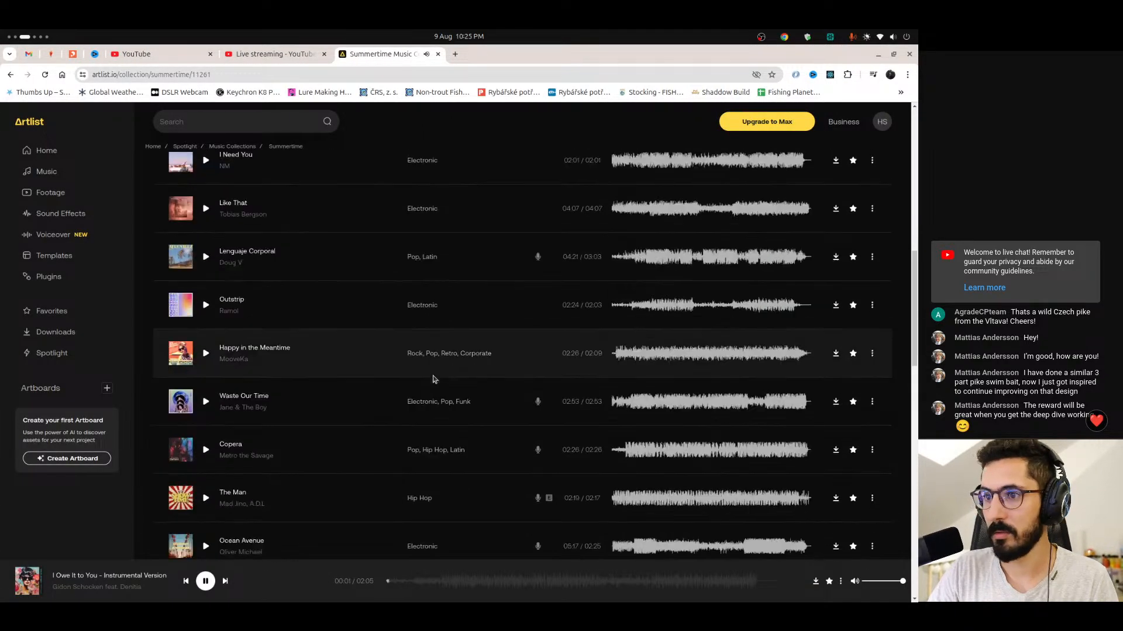
scroll(433, 380, "down", 3)
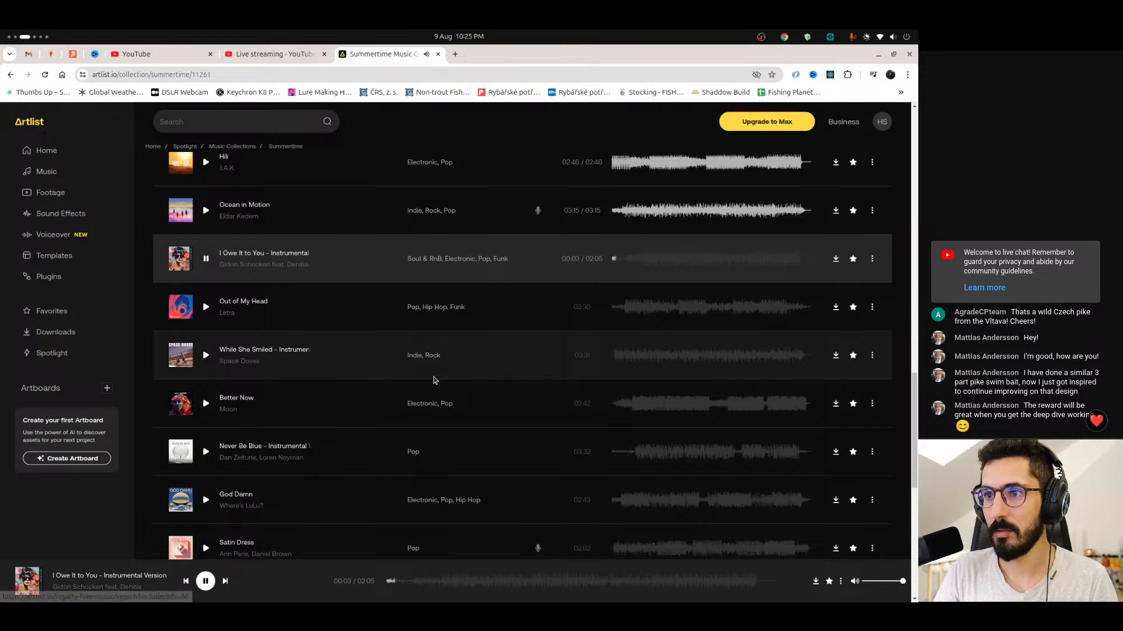
key("alt+Tab")
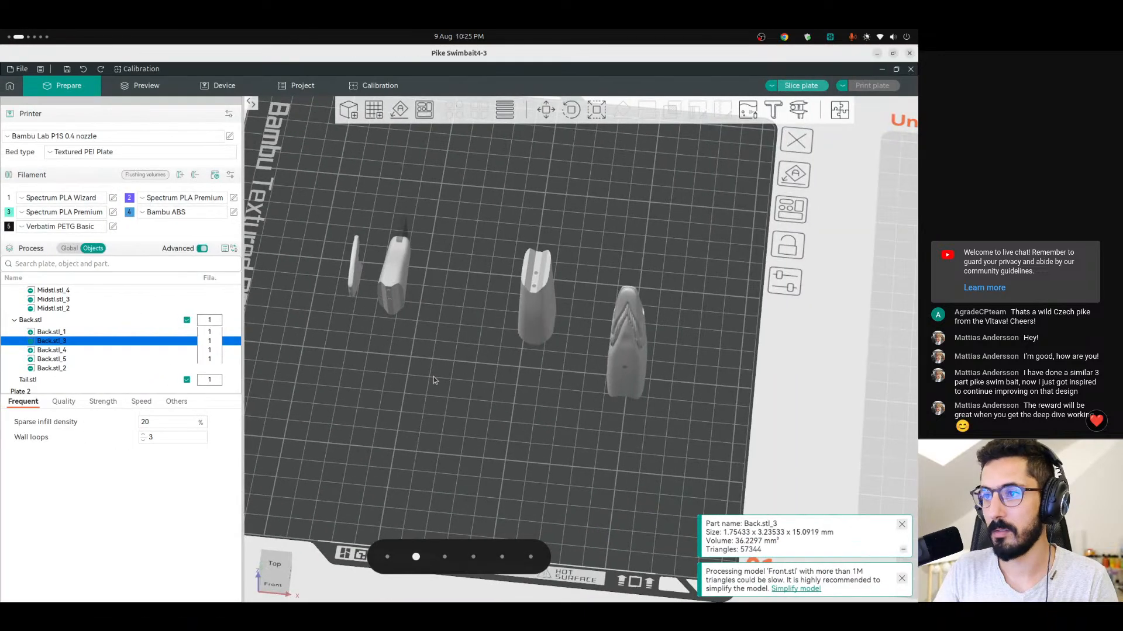
Change the type of Back.stl_3 to Negative Part.
right_click(70, 345)
left_click(94, 412)
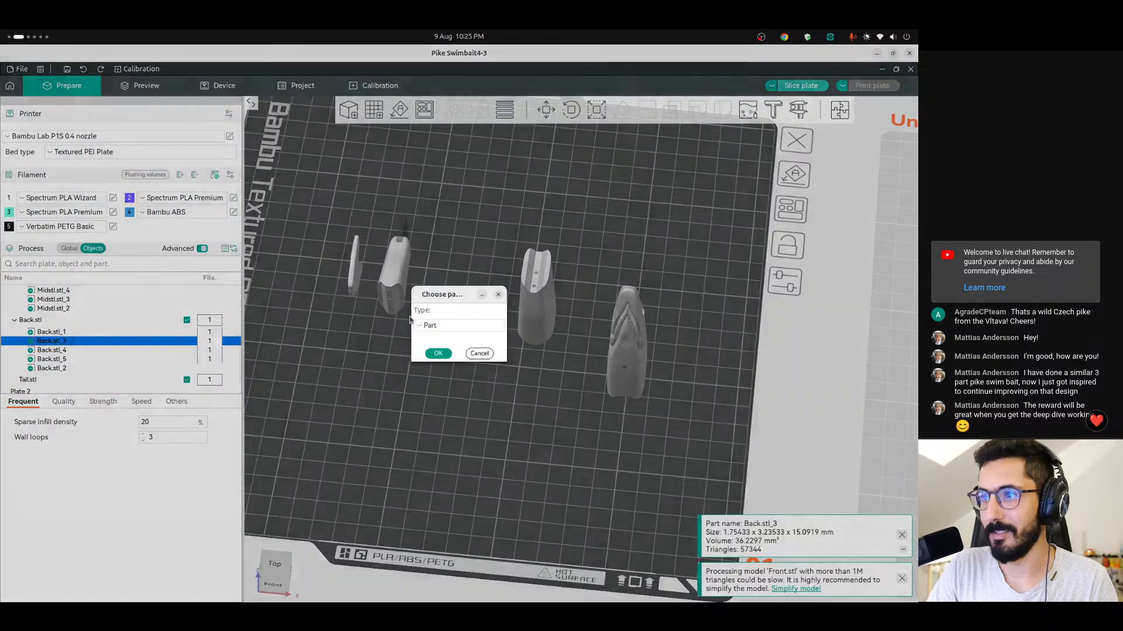
left_click(449, 325)
left_click(448, 341)
left_click(436, 353)
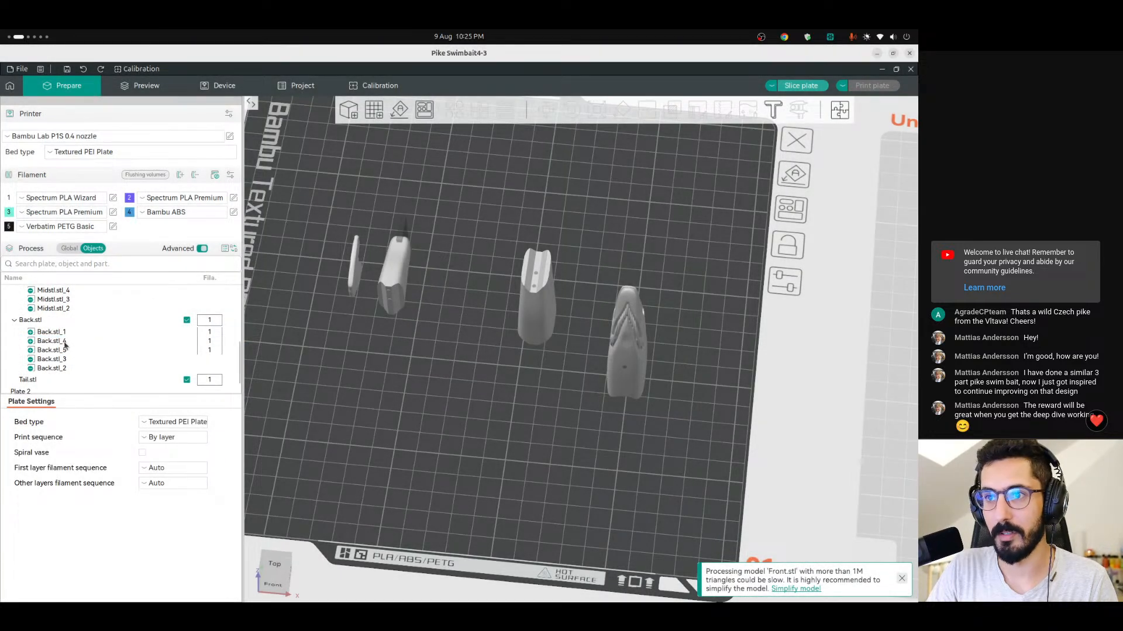
Change the type of Back.stl_4 to Negative Part.
right_click(65, 344)
left_click(93, 412)
left_click(459, 326)
left_click(448, 341)
left_click(436, 352)
Change the type of Back.stl_5 to Negative Part.
left_click(65, 342)
right_click(79, 344)
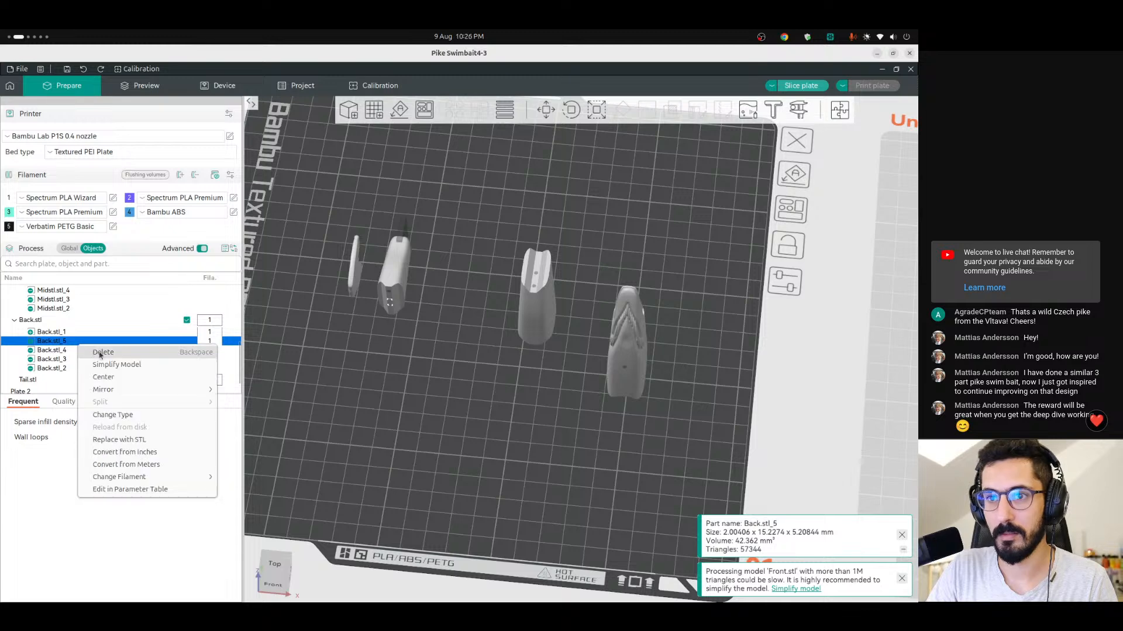
left_click(112, 415)
left_click(459, 325)
left_click(448, 344)
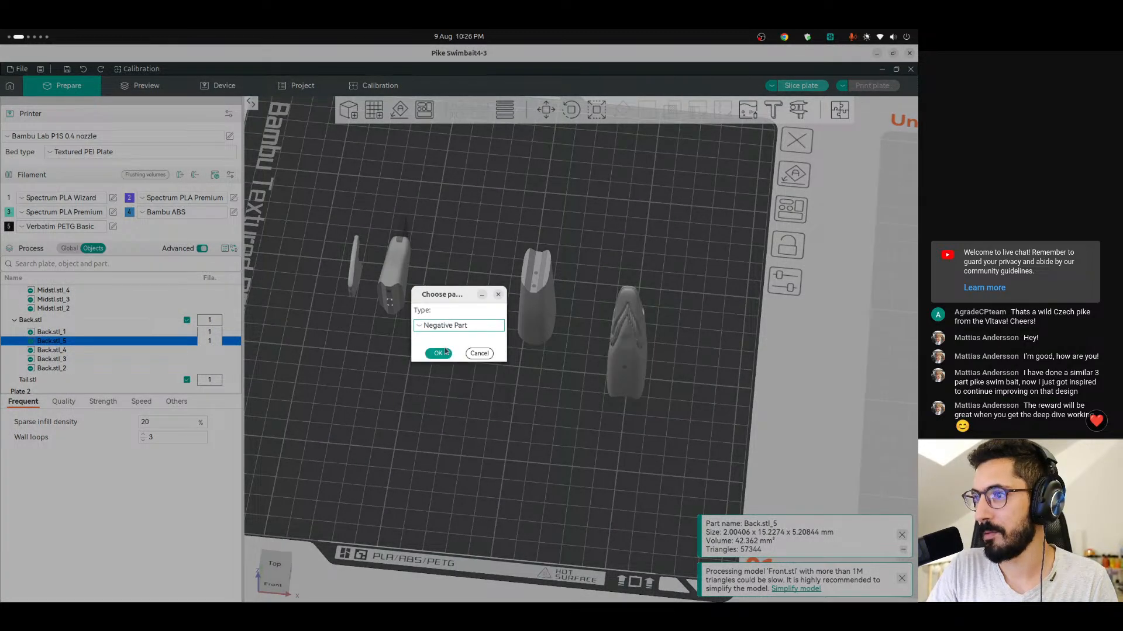
left_click(439, 353)
Stand Back.stl upright on its flat end face and move it closer to the middle section.
left_click(391, 274)
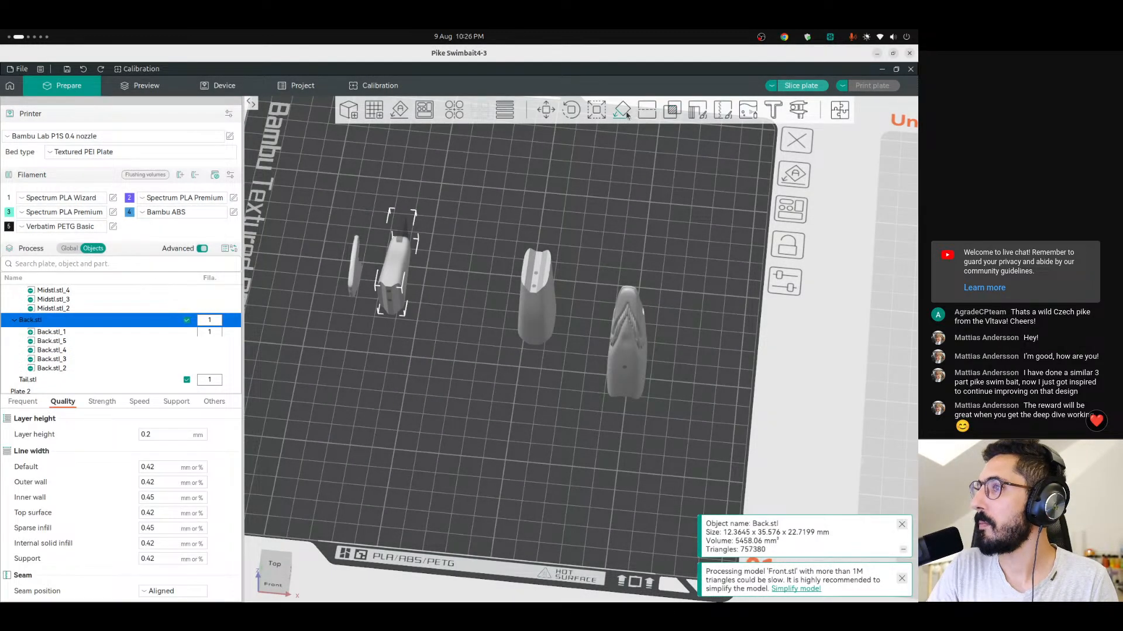
left_click(391, 299)
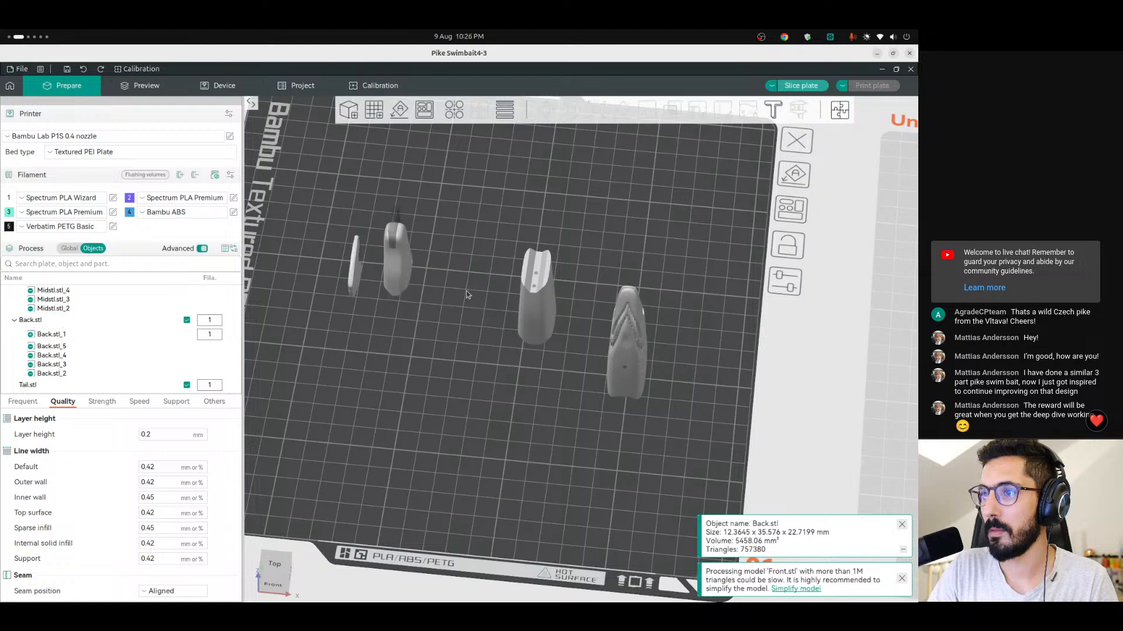
left_click(429, 266)
left_click_drag(394, 268, 450, 303)
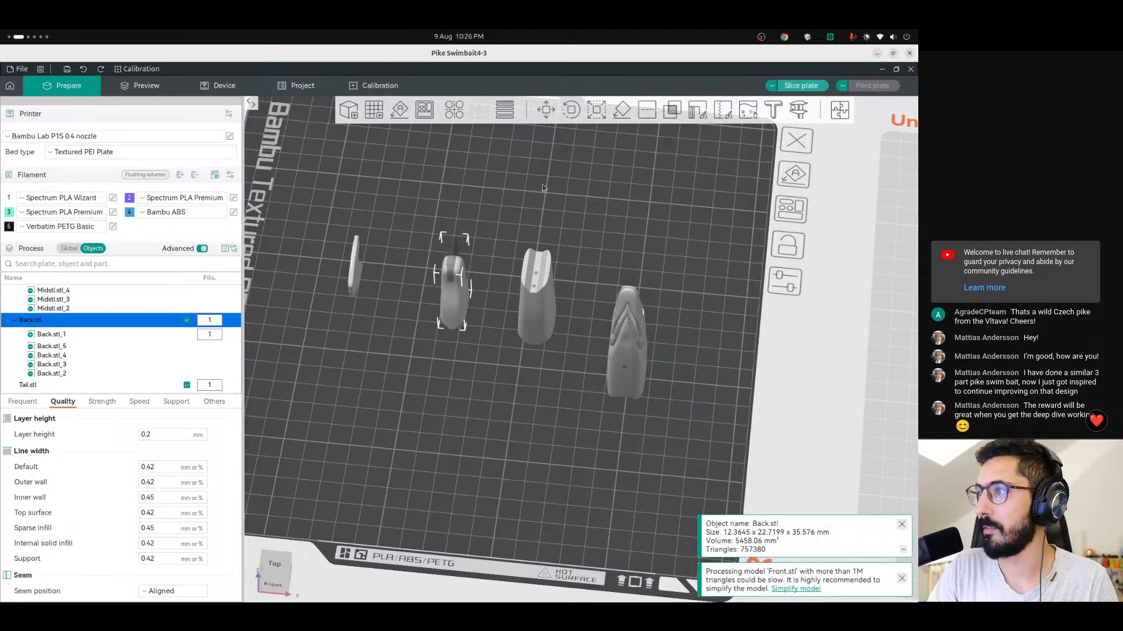
Auto-arrange all the swimbait sections on the plates.
key("Escape")
key("a")
scroll(478, 311, "up", 5)
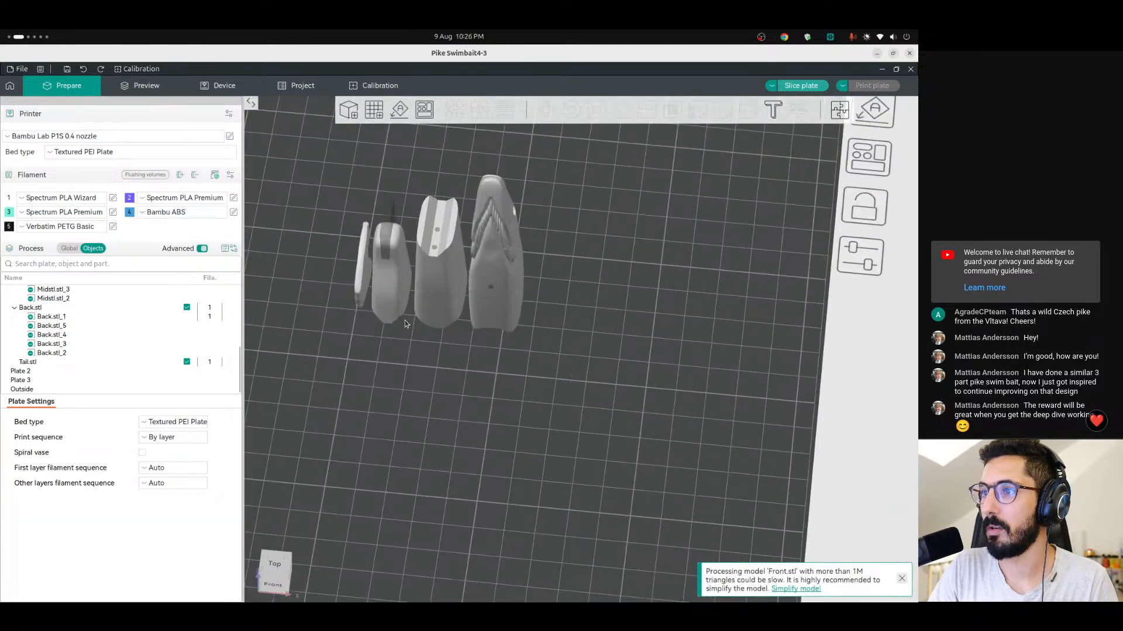
Move Tail.stl from plate 1 onto plate 2.
scroll(414, 190, "down", 14)
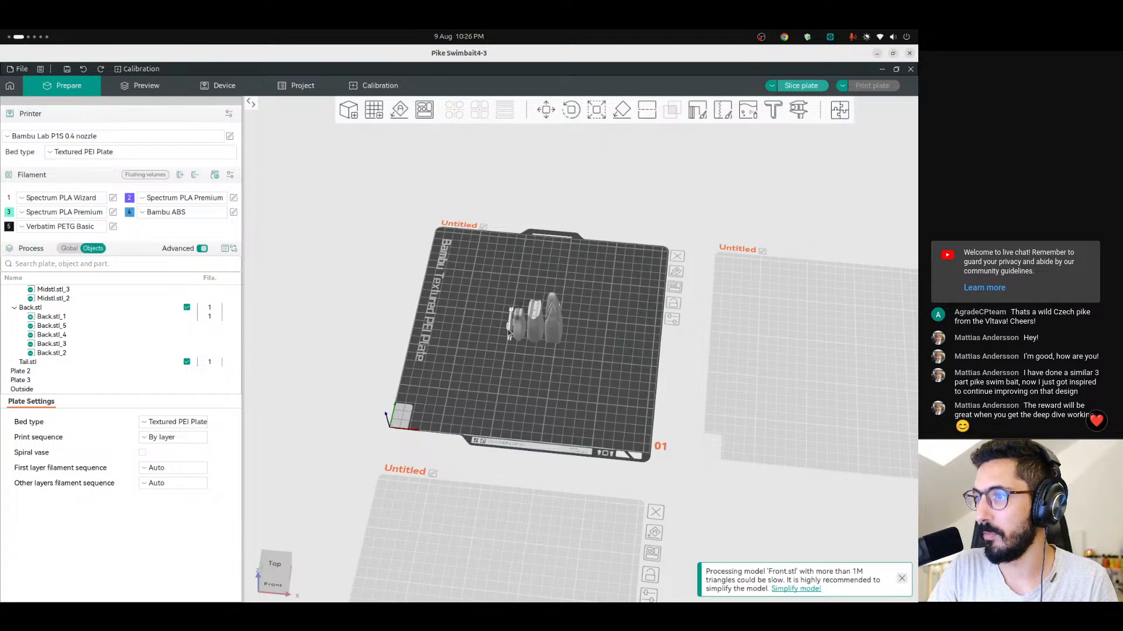
left_click_drag(509, 334, 622, 374)
scroll(843, 374, "up", 5)
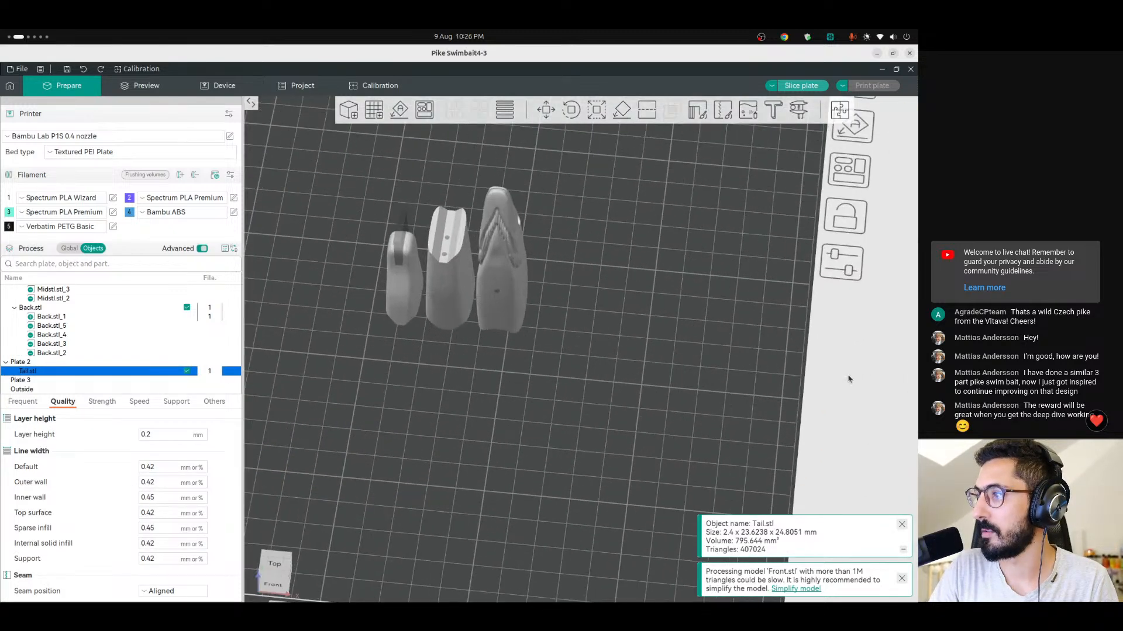
scroll(595, 331, "down", 3)
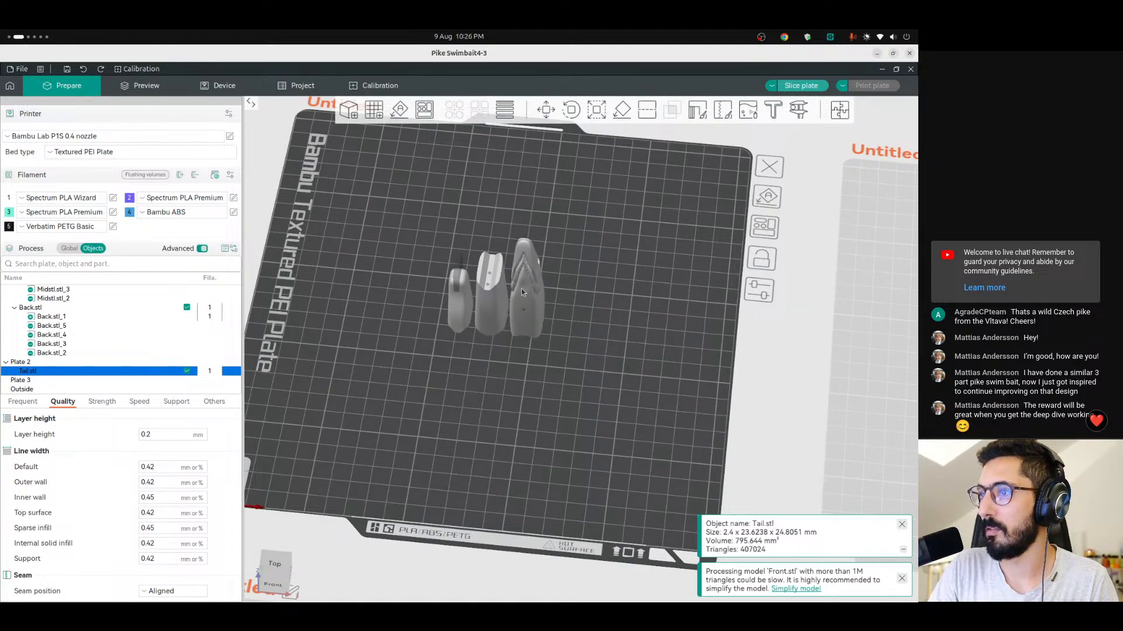
Slice plate 1 and inspect the toolpath preview of the three upright sections.
left_click(146, 94)
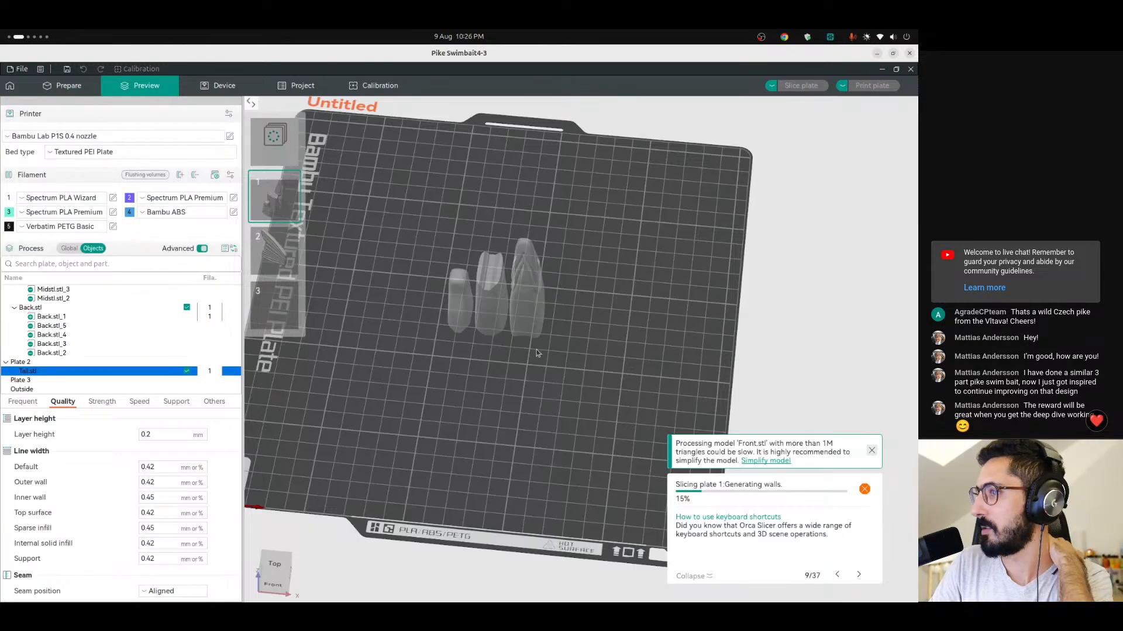
scroll(476, 332, "up", 3)
middle_click_drag(508, 345, 549, 377)
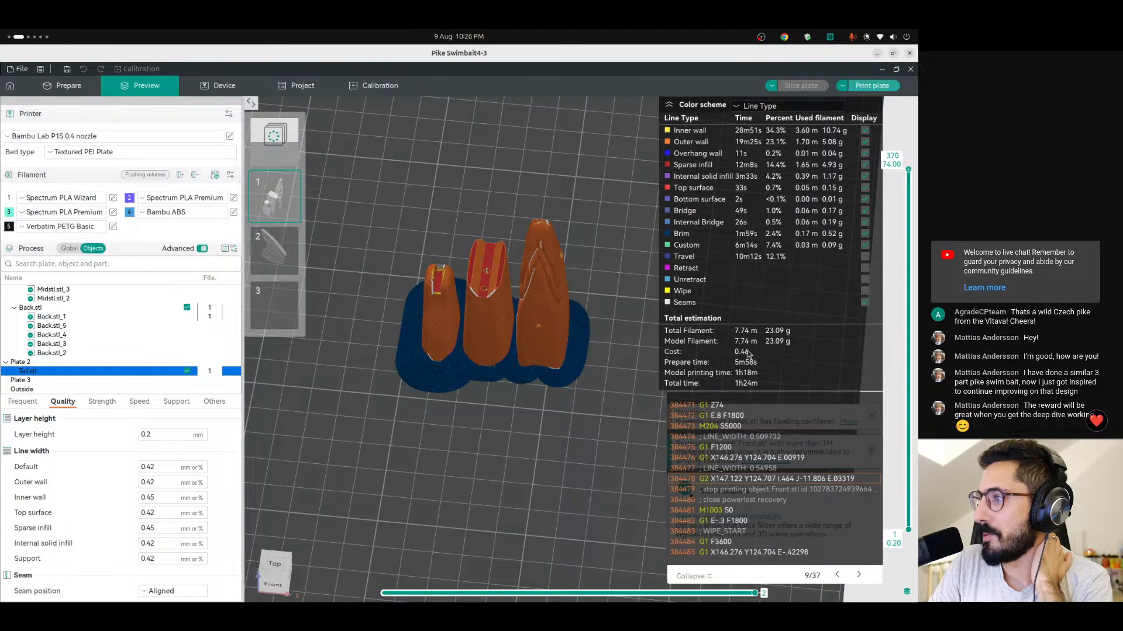
scroll(458, 374, "up", 5)
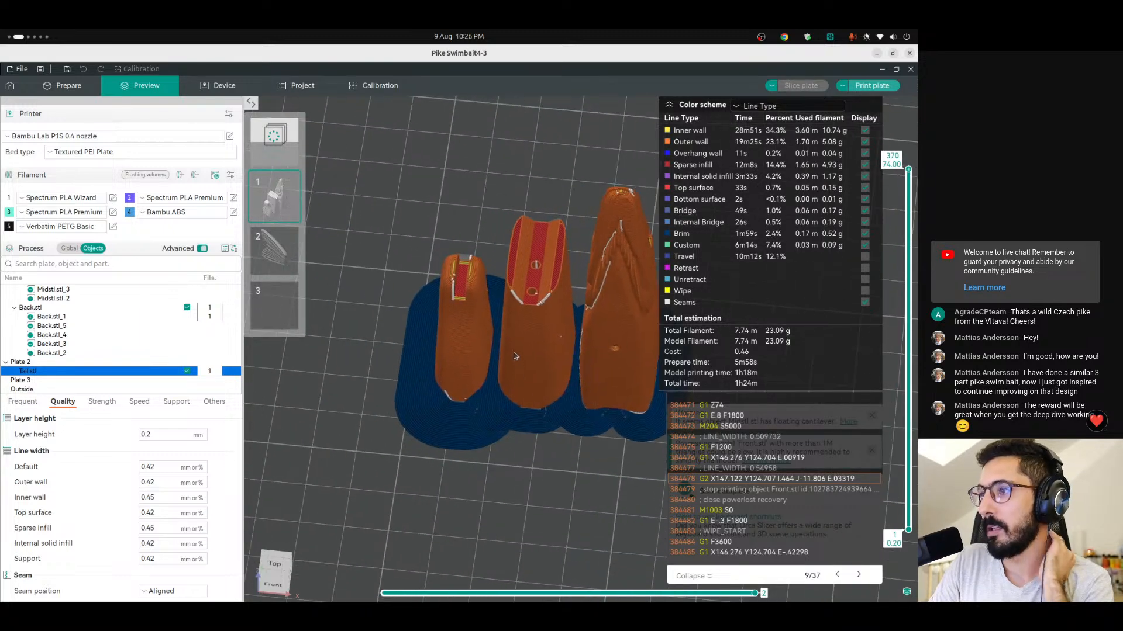
left_click_drag(514, 345, 563, 273)
Scrub the preview down through the lower layers to examine the internal cavities and infill of the three sections.
left_click_drag(908, 169, 917, 371)
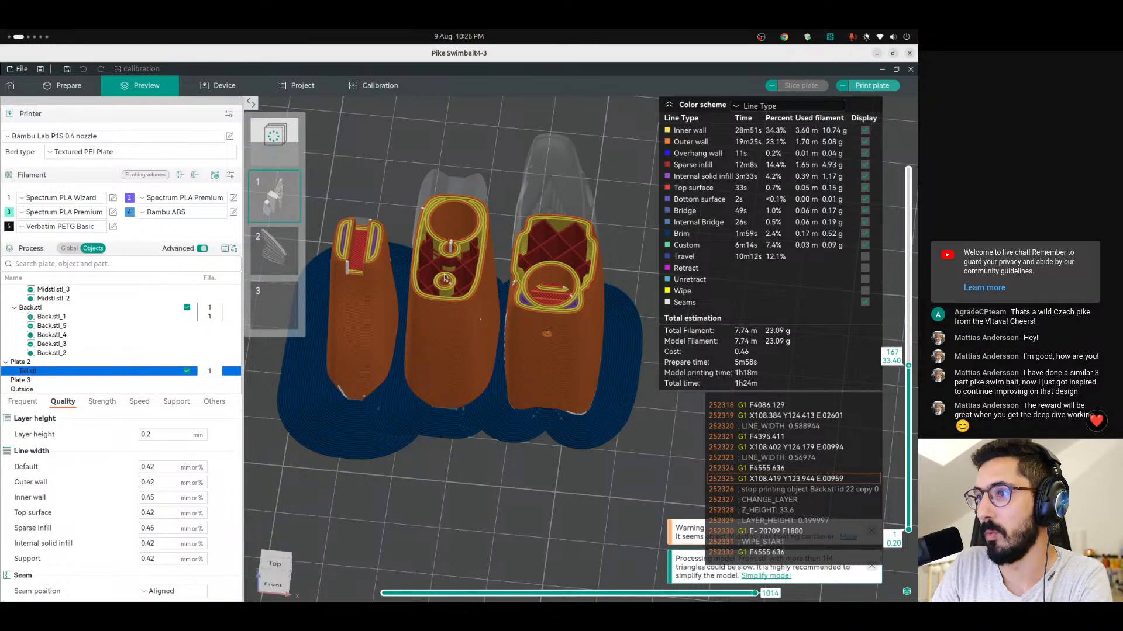
scroll(446, 279, "up", 5)
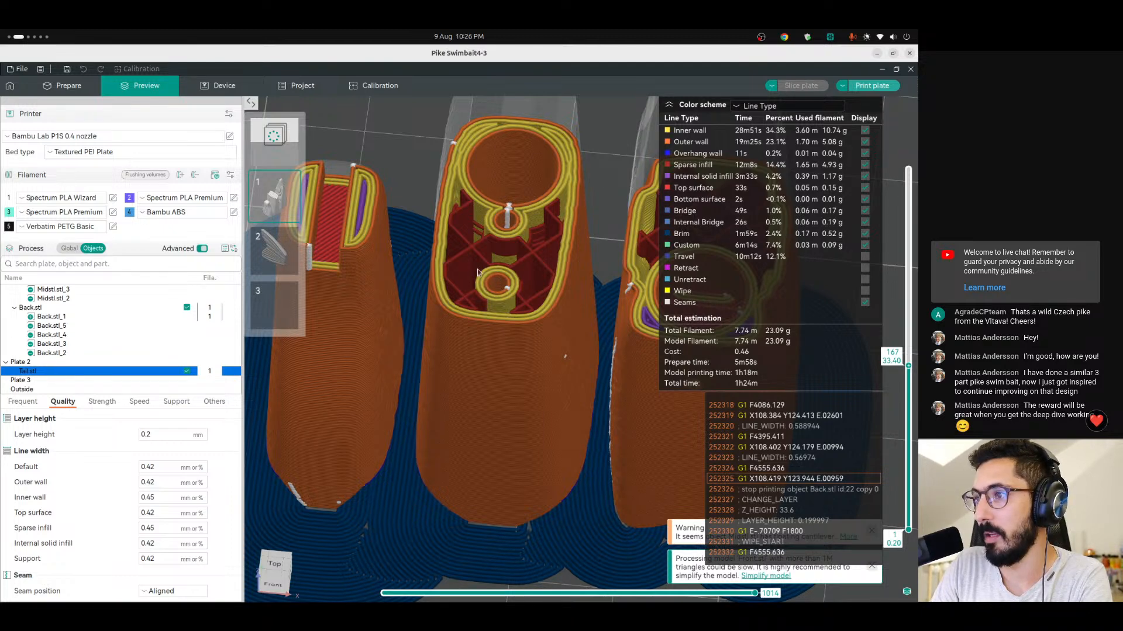
left_click_drag(908, 365, 910, 470)
scroll(453, 337, "down", 4)
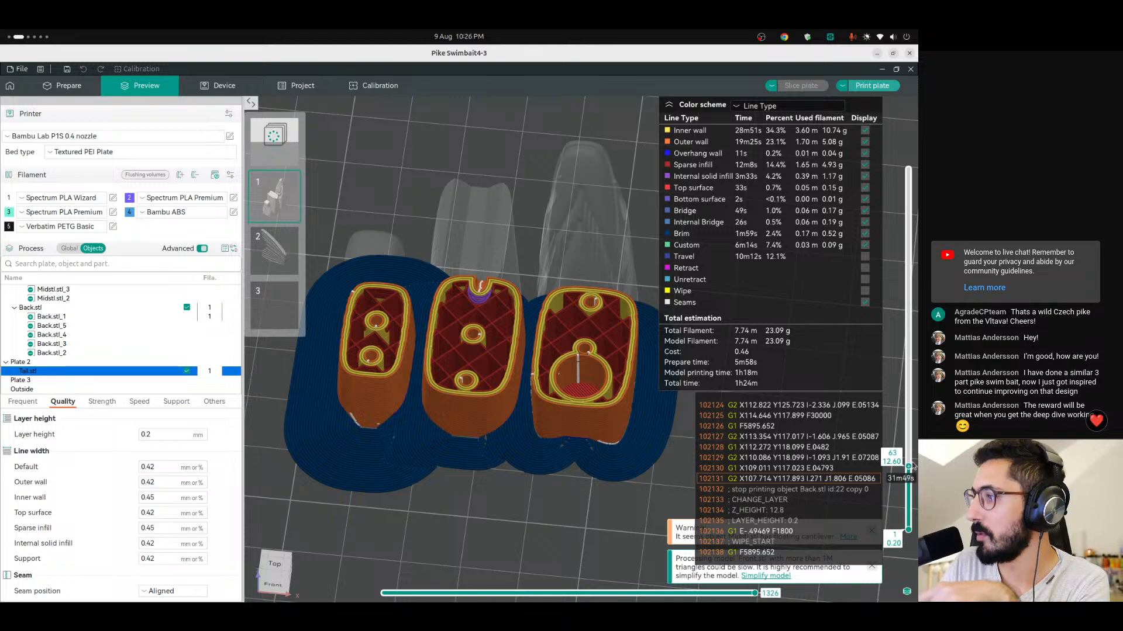
left_click_drag(908, 475, 913, 413)
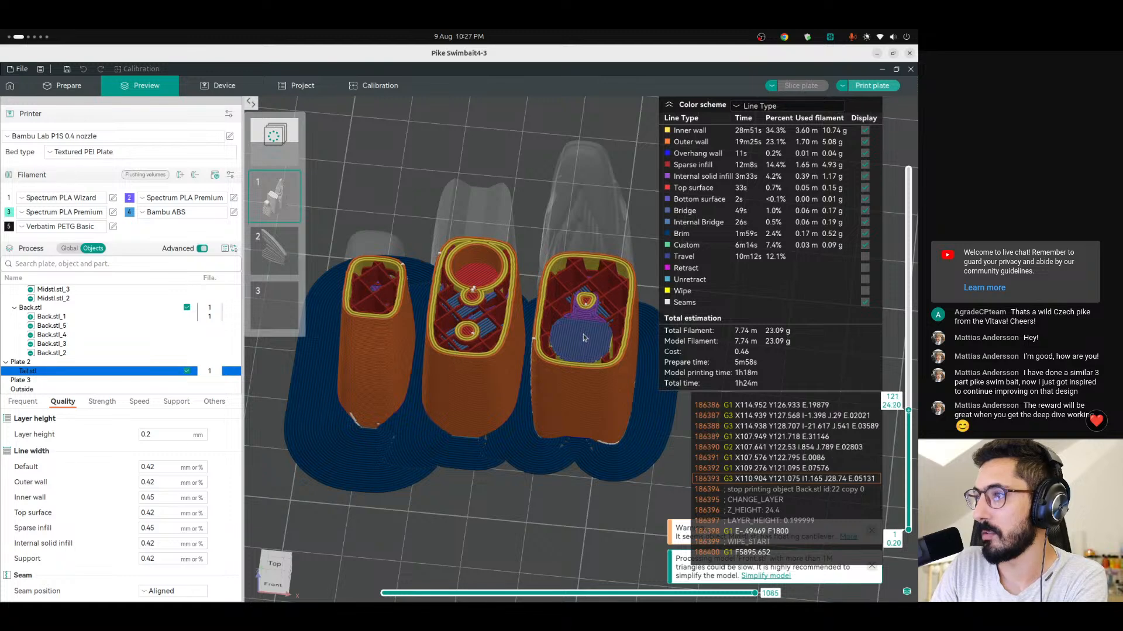
Step through the layers from about 24 mm to 36 mm to check how the front section's lower cavity closes.
key("Down")
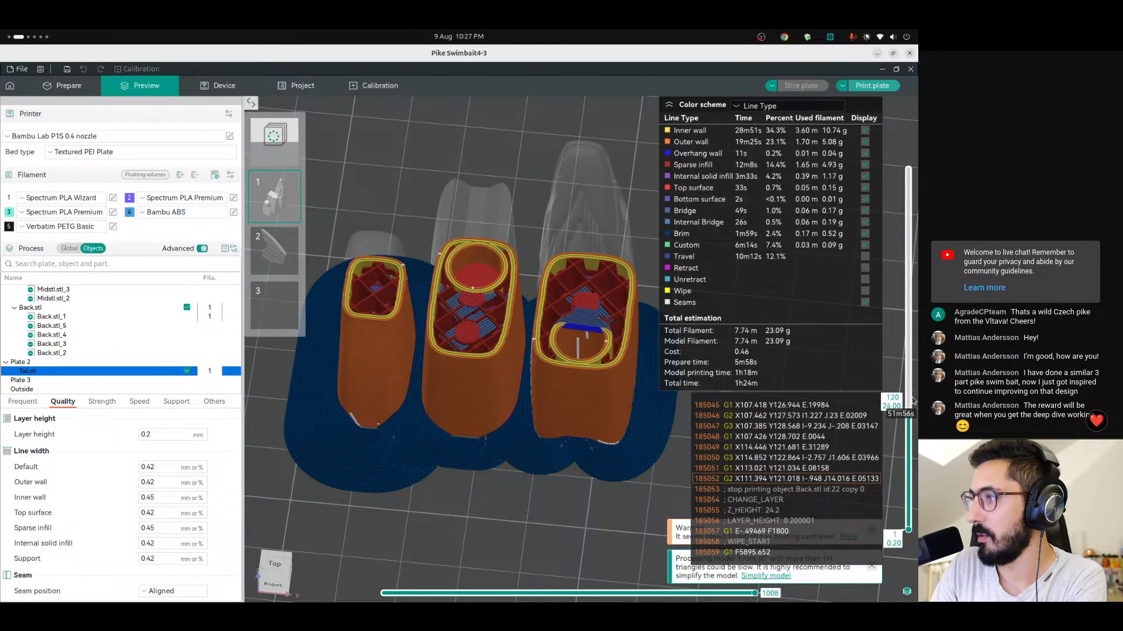
key("Up")
key("Up")
key("Up")
key("Up")
key("Up")
key("Up")
key("Up")
key("Up")
key("Up")
key("Up")
key("Up")
key("Up")
key("Up")
key("Up")
key("Up")
key("Up")
key("Up")
key("Up")
key("Up")
key("Up")
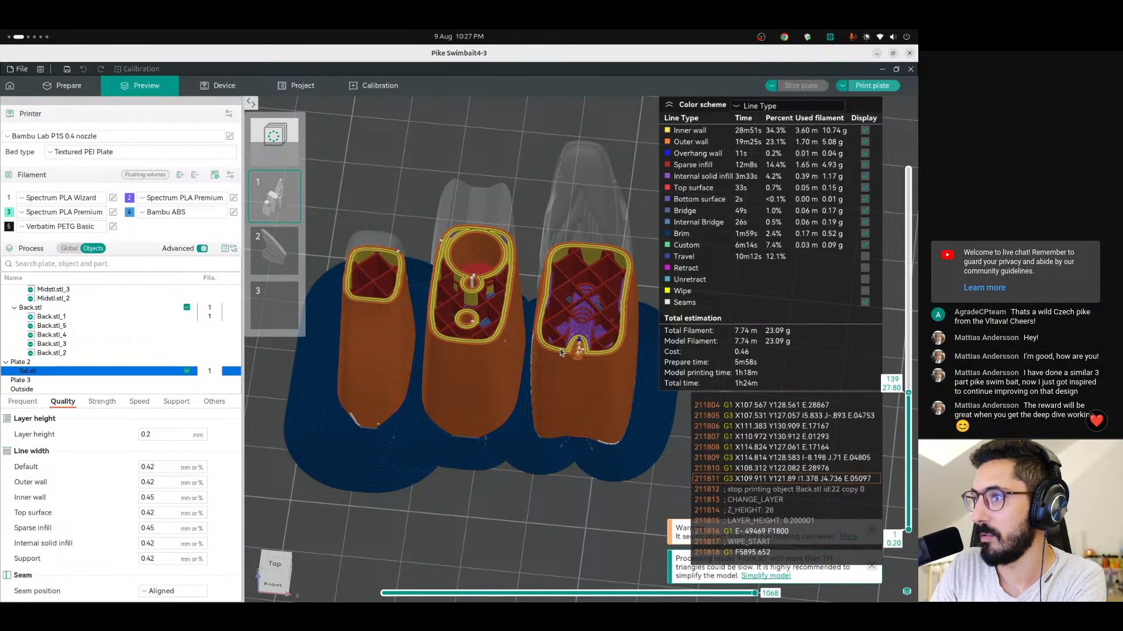
key("Up")
key("Up")
key("Up")
key("Up")
key("Up")
key("Up")
key("Up")
key("Up")
key("Up")
key("Up")
key("Up")
key("Up")
key("Up")
key("Up")
key("Up")
key("Up")
key("Up")
key("Up")
key("Up")
key("Up")
key("Up")
key("Up")
key("Up")
key("Up")
key("Up")
key("Up")
key("Up")
key("Up")
key("Up")
key("Up")
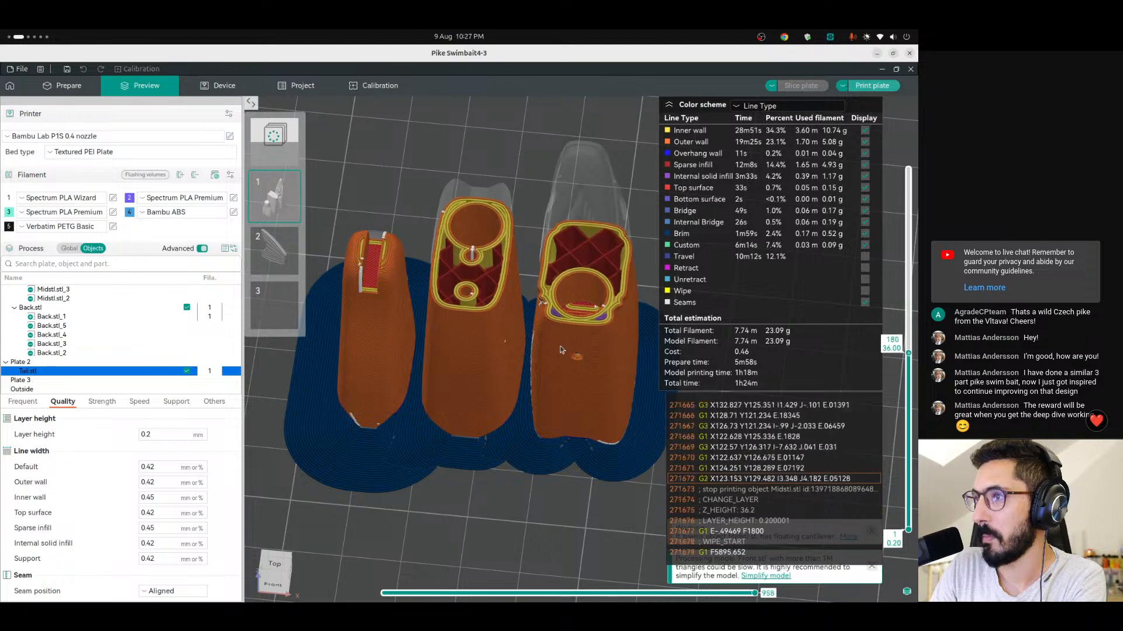
Step back and forth around layers 192 to 201 to examine how the middle section's large cavity is bridged.
key("Down")
key("Down")
key("Down")
key("Down")
key("Down")
key("Down")
key("Down")
key("Down")
key("Down")
key("Down")
key("Down")
key("Down")
key("Down")
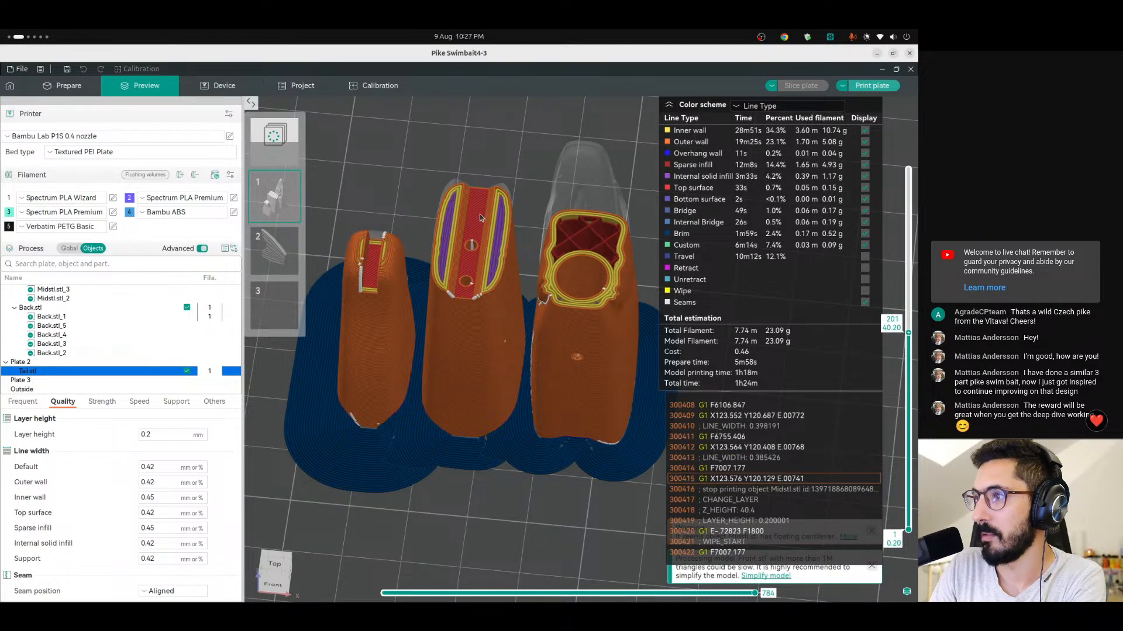
key("Up")
key("Up")
key("Up")
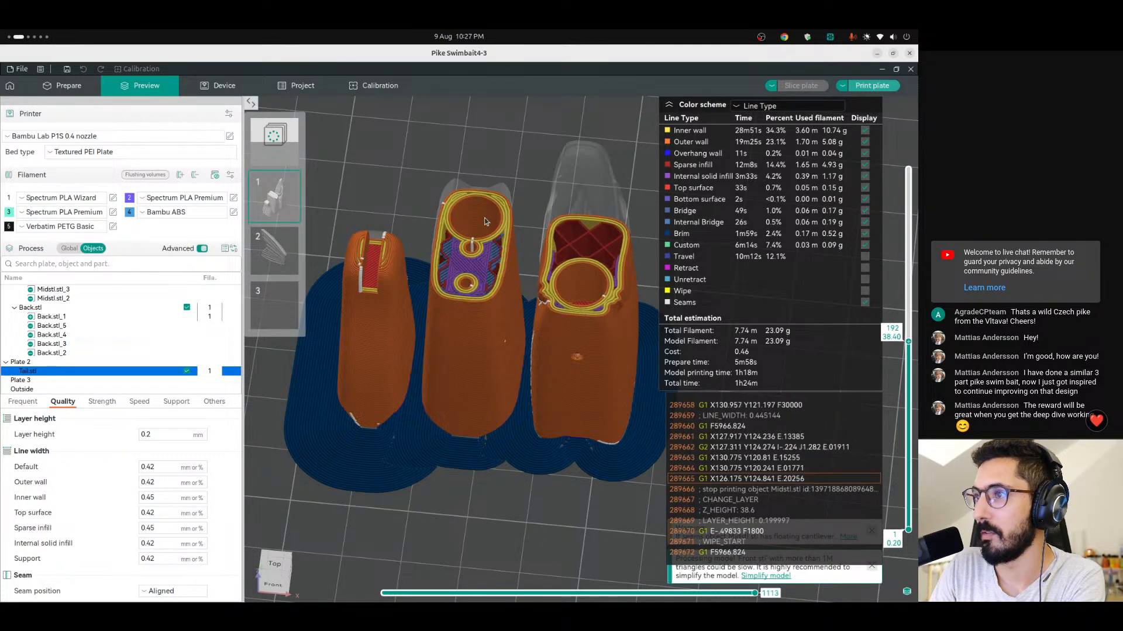
key("Down")
key("Down")
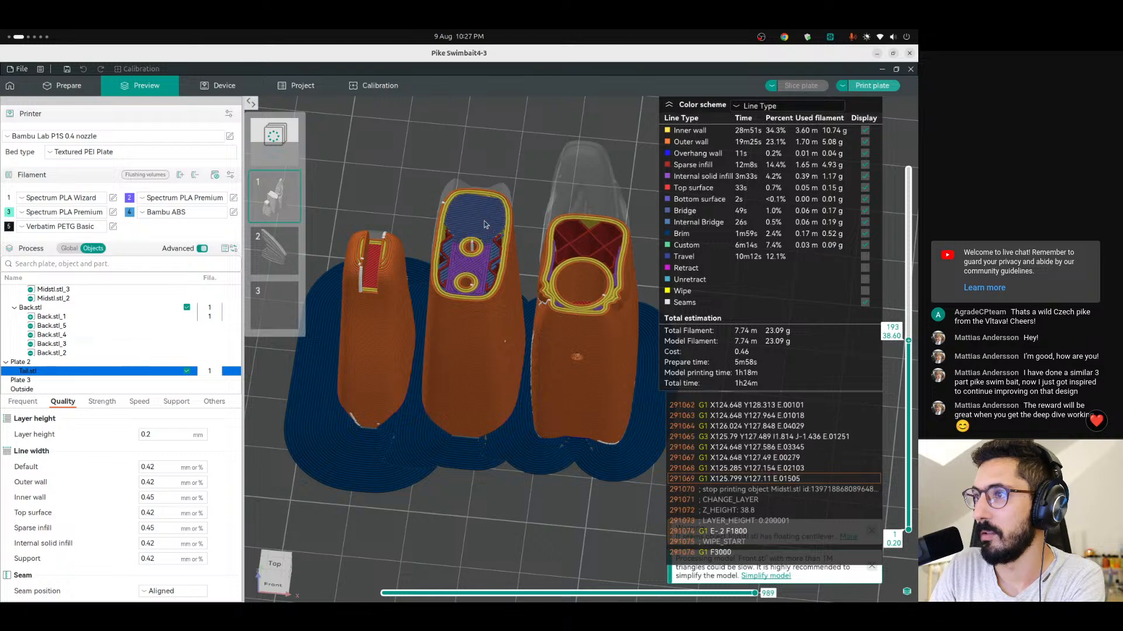
Go through the remaining layers up to 370, examining the roof of the front section's upper cavity.
key("Up")
key("Up")
key("Up")
key("Up")
key("Up")
key("Up")
key("Up")
key("Up")
key("Up")
key("Up")
key("Up")
key("Up")
key("Up")
key("Up")
key("Up")
key("Up")
key("Up")
key("Up")
key("Up")
key("Up")
key("Up")
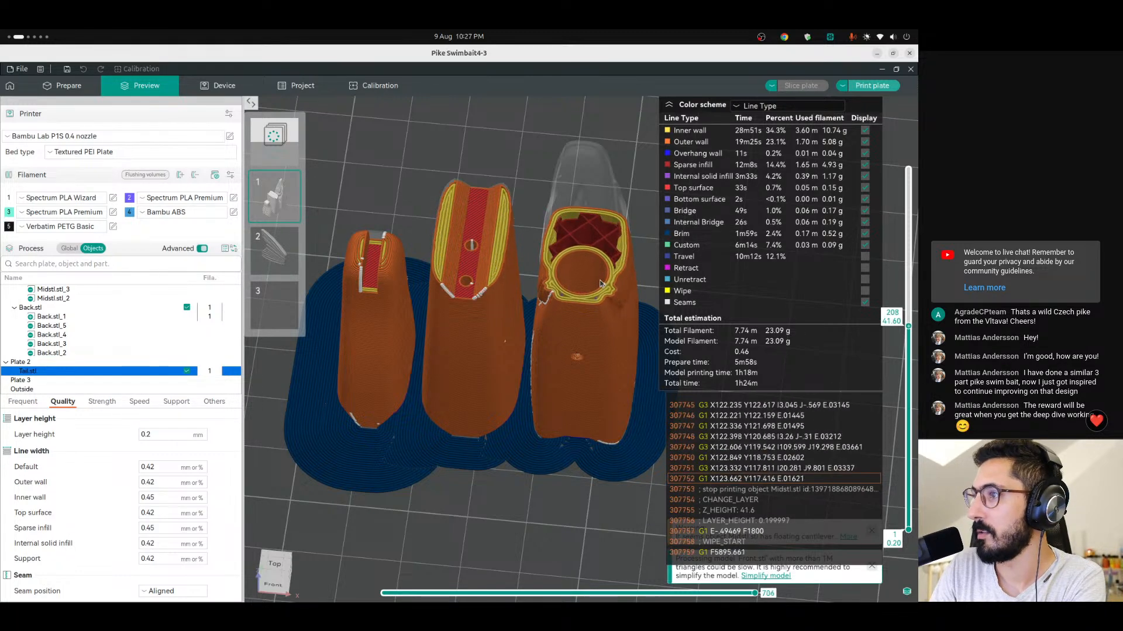
key("Up")
key("Up")
key("Up")
key("Up")
key("Up")
key("Up")
key("Up")
key("Up")
key("Up")
key("Up")
key("Up")
key("Up")
key("Up")
key("Up")
key("Up")
key("Up")
key("Up")
key("Up")
key("Up")
key("Up")
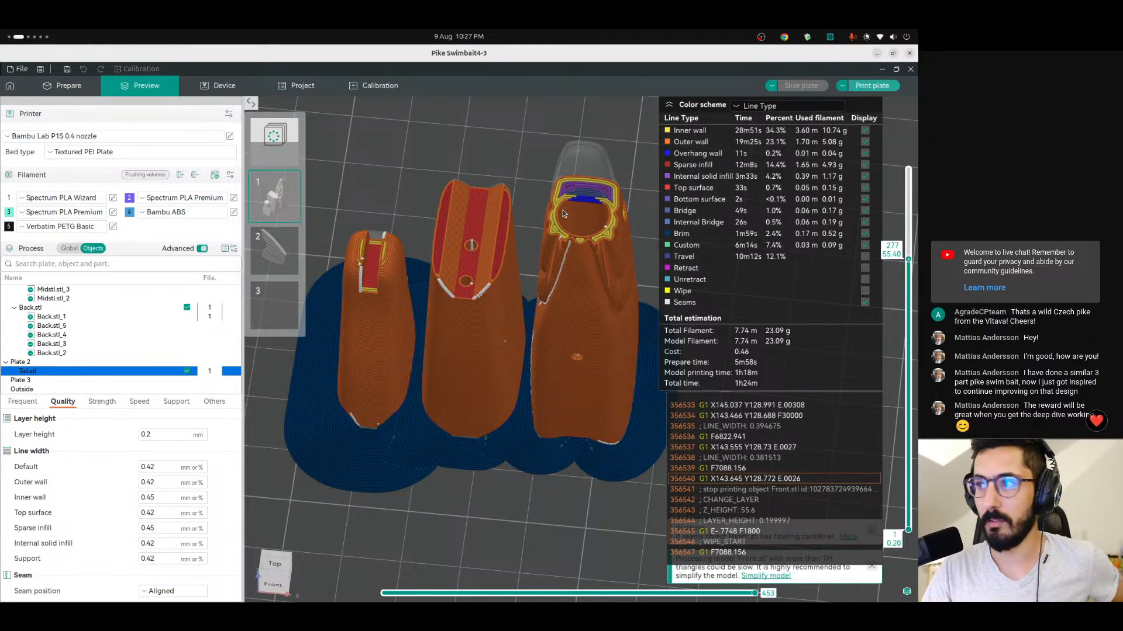
scroll(908, 260, "down", 1)
scroll(908, 260, "up", 4)
left_click_drag(909, 259, 910, 264)
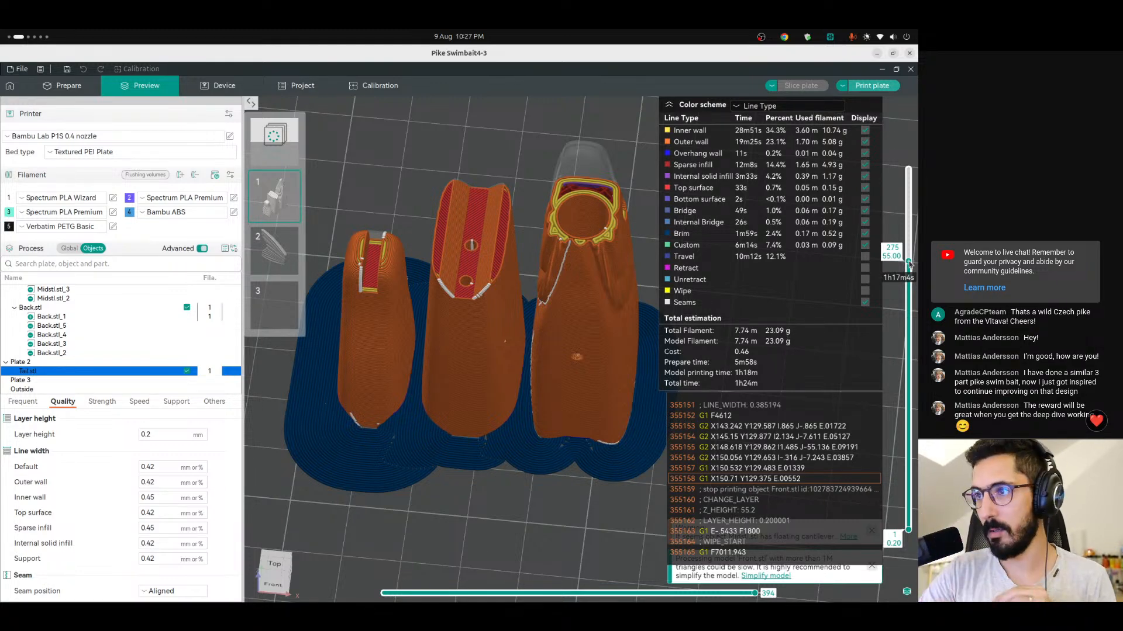
left_click_drag(909, 265, 910, 168)
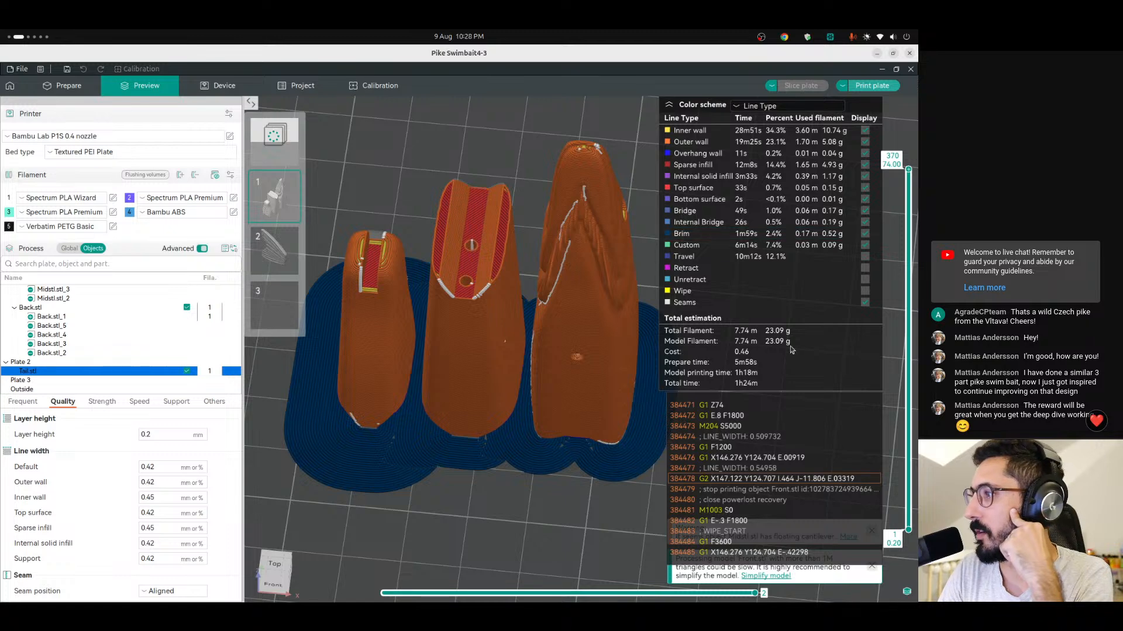
Return to the model preparation view, assign filament 4 (Bambu ABS) to Front.stl, and select its Front.stl_1 part.
left_click(84, 89)
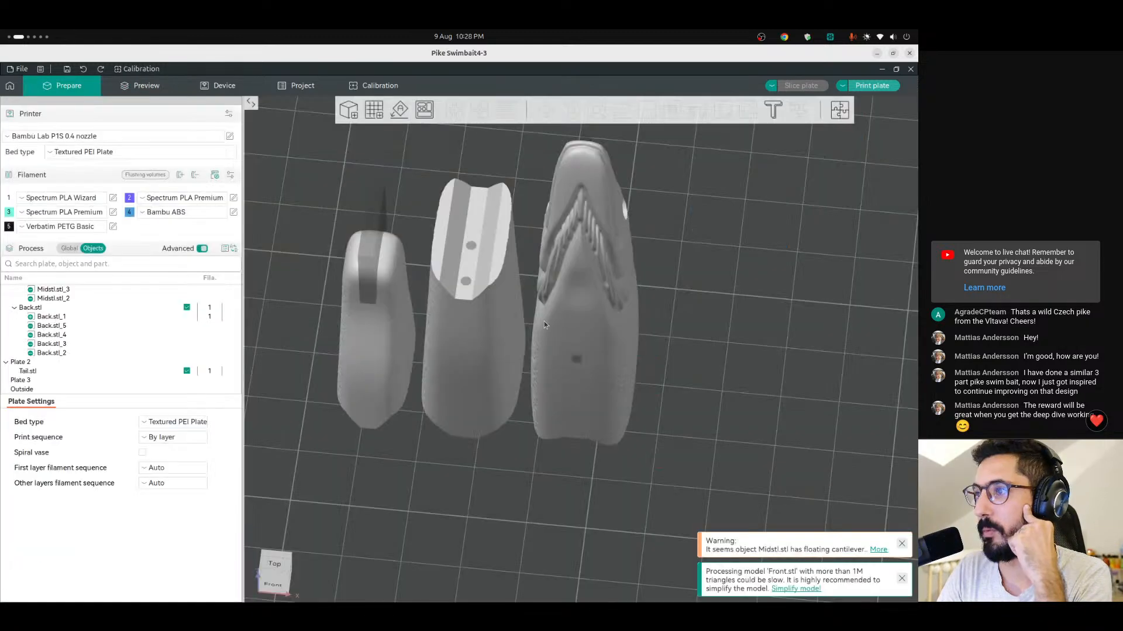
left_click(556, 322)
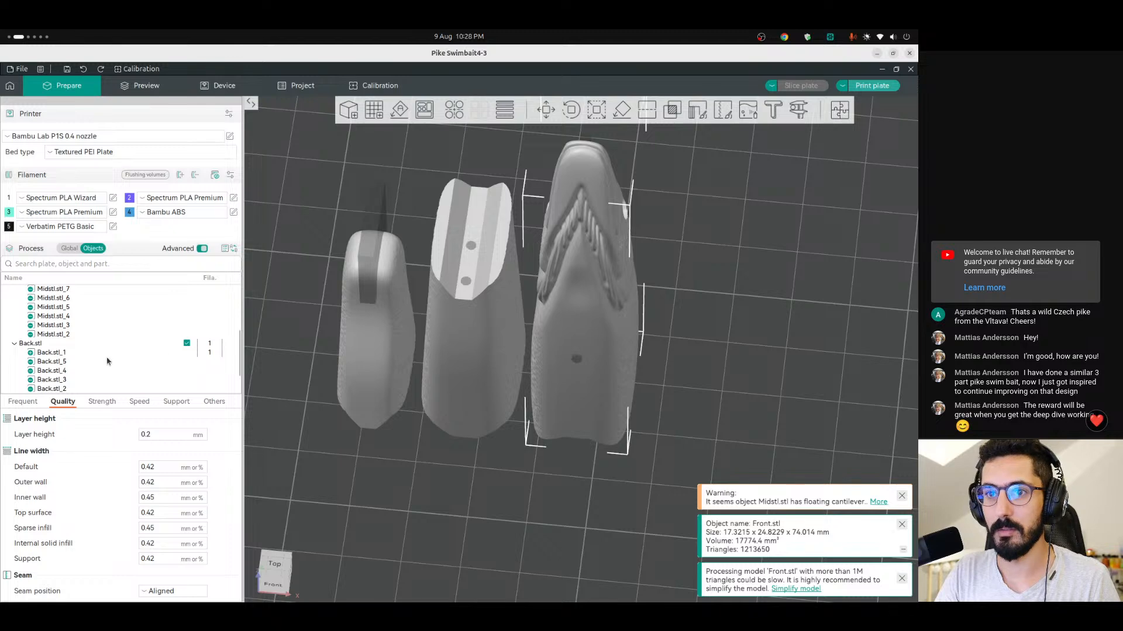
left_click(107, 361)
left_click(107, 354)
scroll(110, 352, "up", 5)
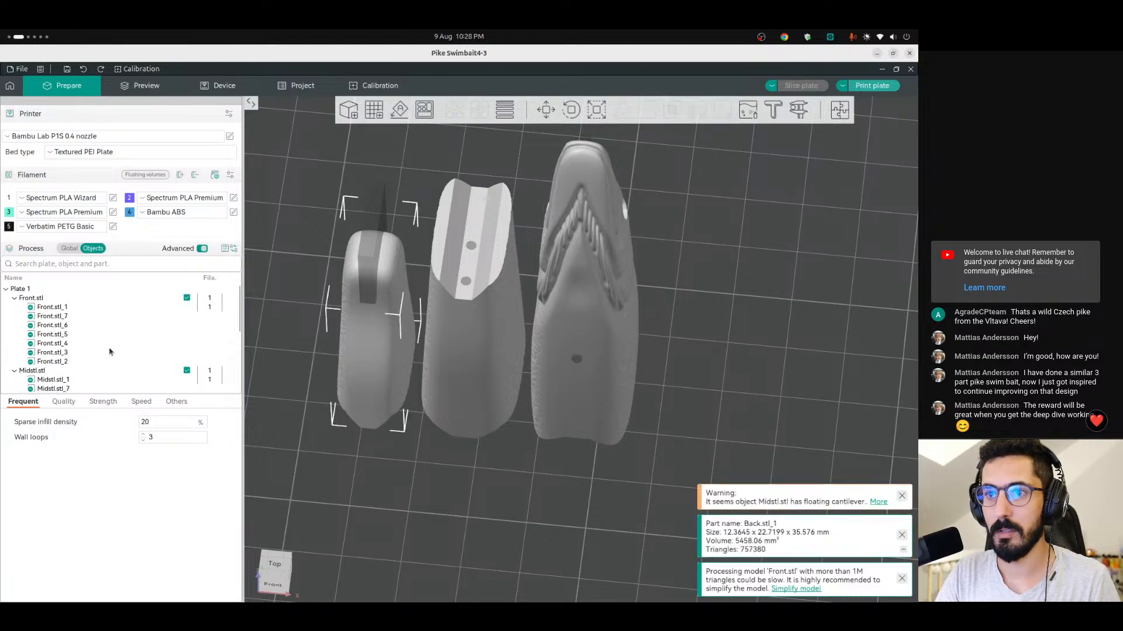
left_click(211, 309)
left_click(211, 309)
left_click(211, 310)
left_click(211, 299)
left_click(211, 298)
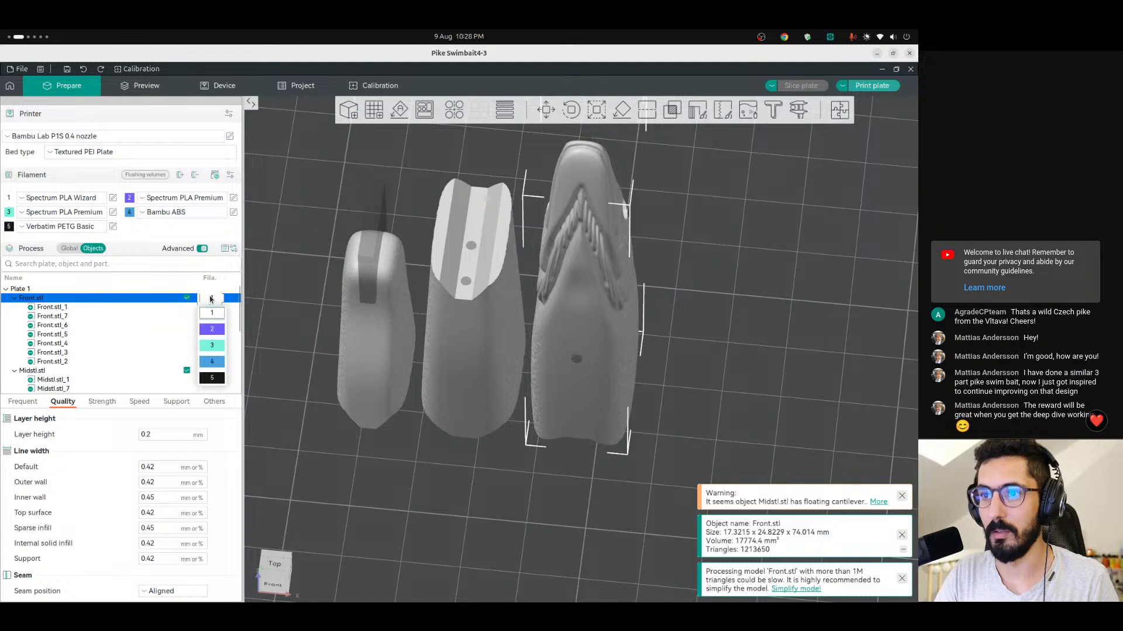
left_click(212, 361)
left_click(207, 308)
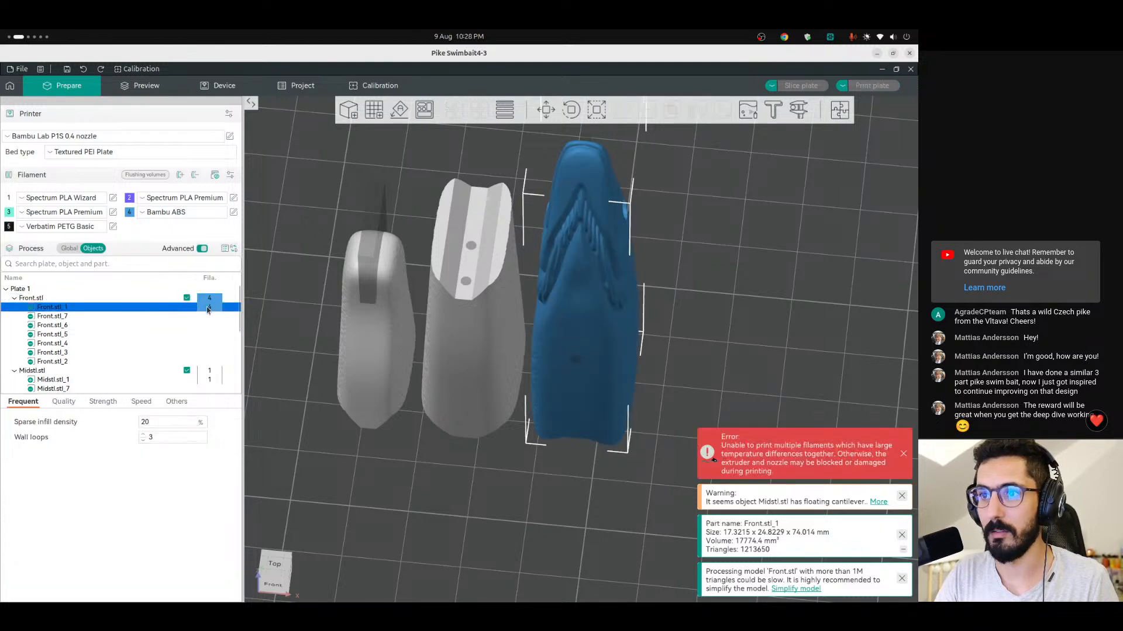
Assign filament 4 (Bambu ABS) to Midstl.stl and Back.stl, and slice plate 1 to view its material estimate.
left_click(211, 372)
left_click(211, 372)
left_click(212, 434)
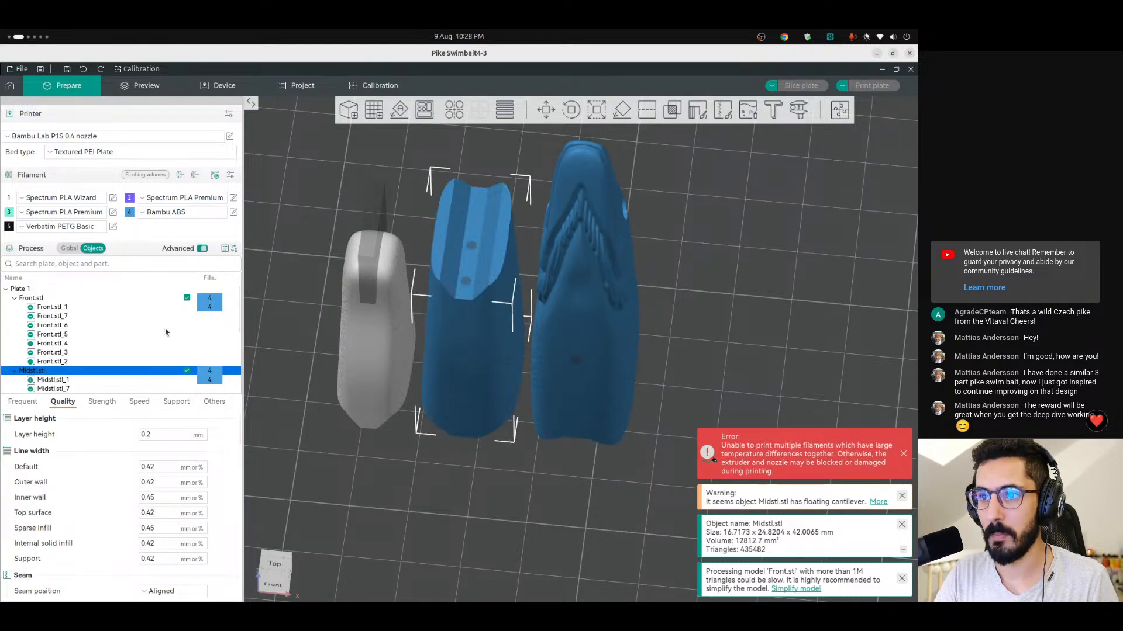
scroll(175, 351, "down", 5)
left_click(214, 320)
left_click(211, 321)
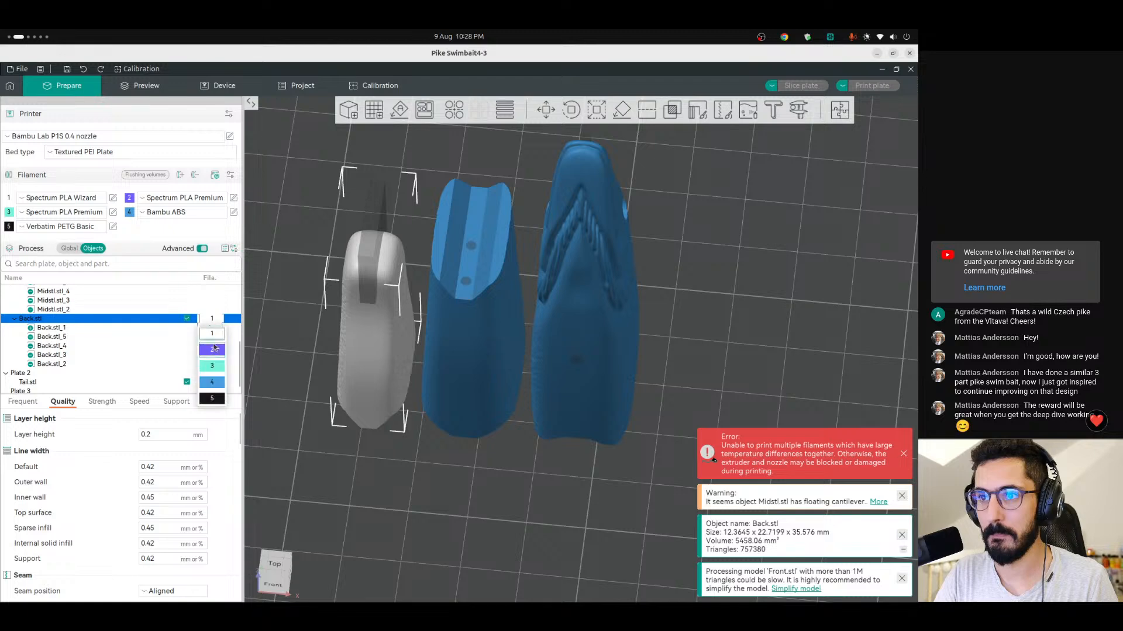
left_click(212, 382)
left_click(808, 83)
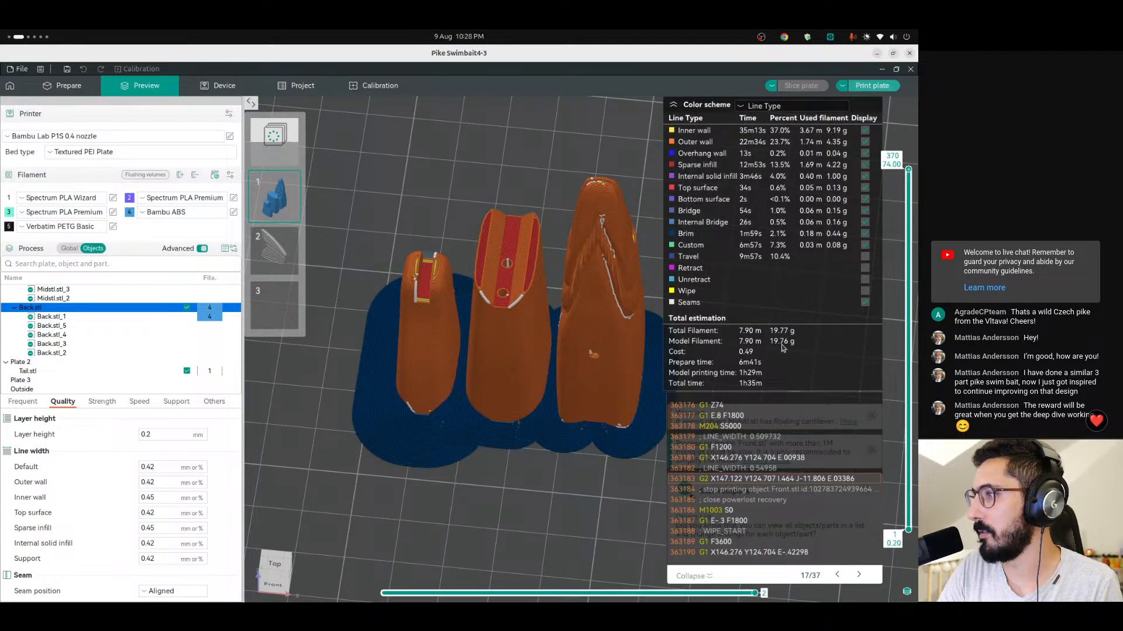
scroll(574, 375, "down", 2)
right_click_drag(531, 381, 466, 384)
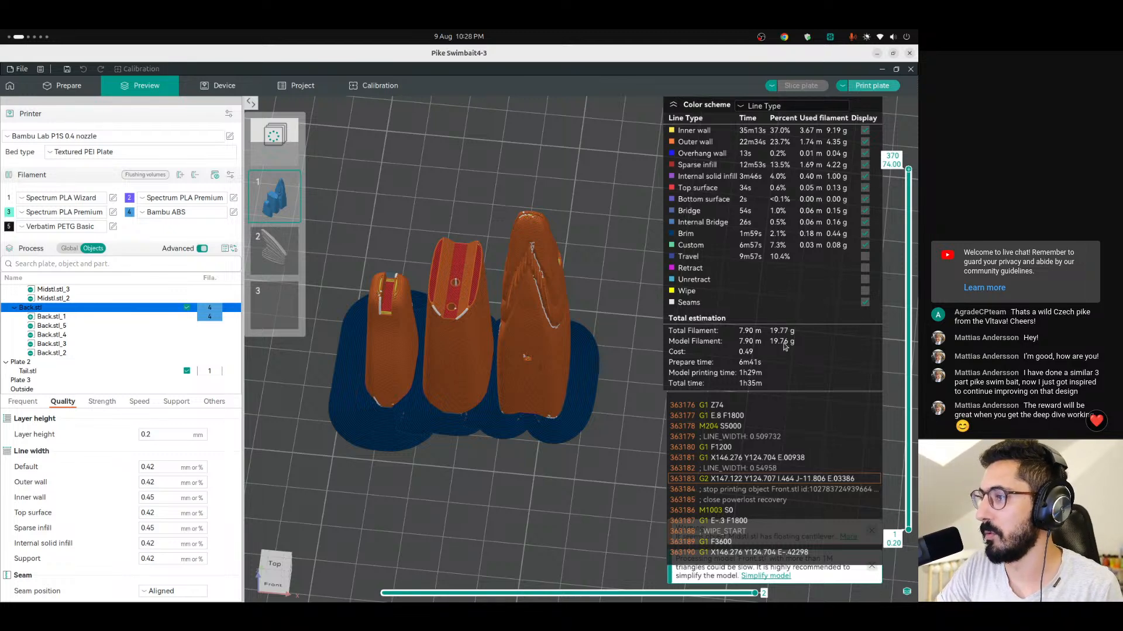
Calculate 3/19*100 with the desktop search calculator and return to the sliced preview.
key("super")
type("3/1")
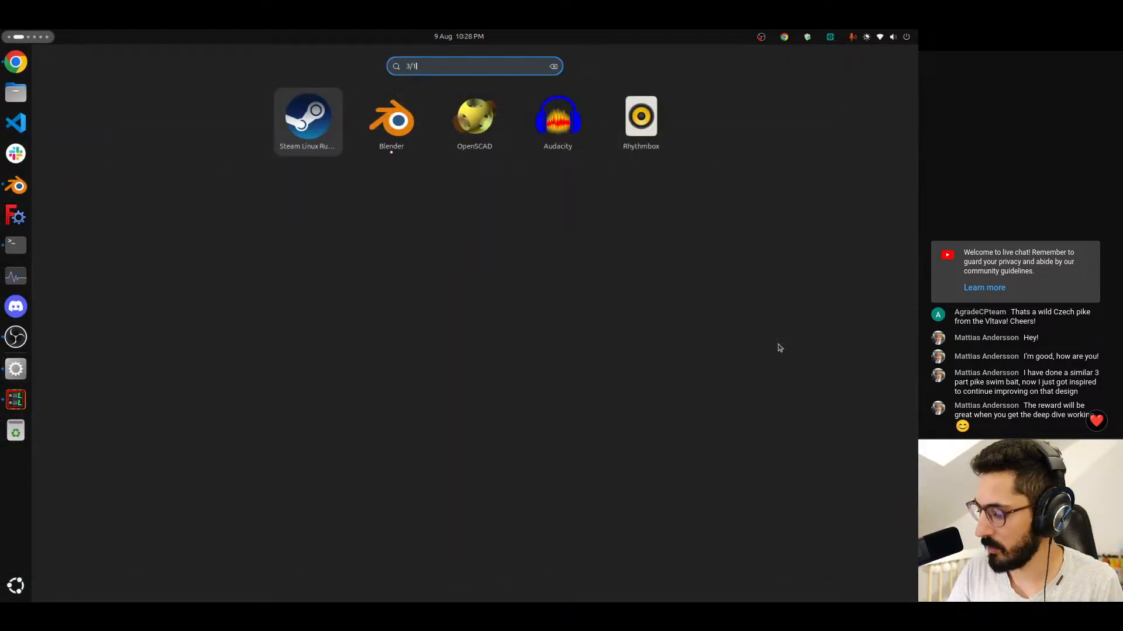
type("9*100")
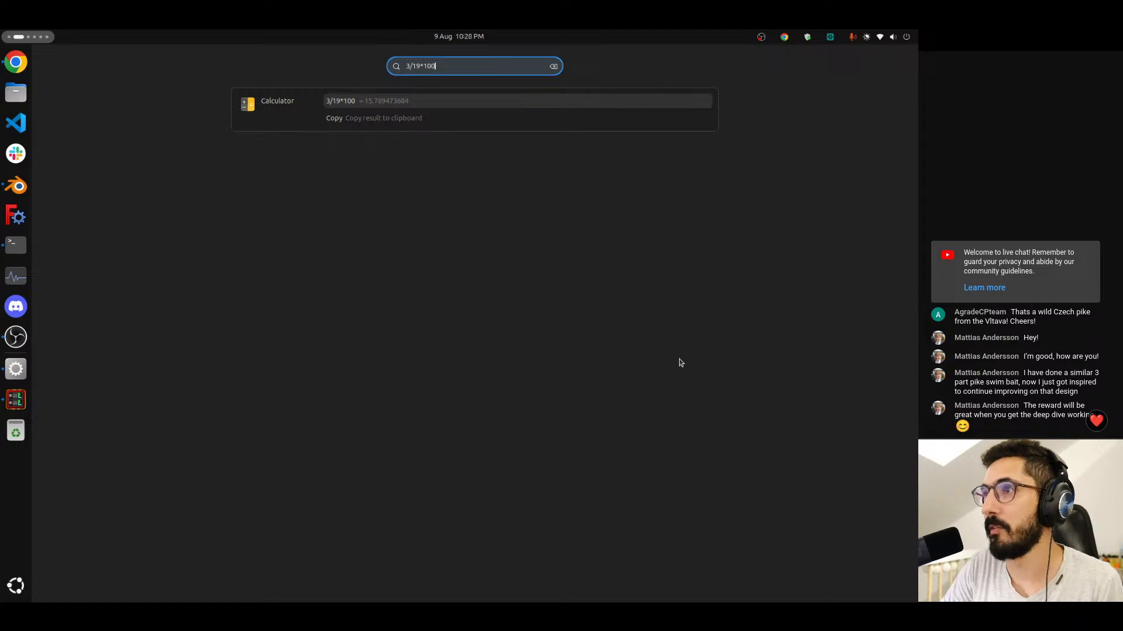
key("Escape")
key("Escape")
left_click_drag(551, 363, 548, 360)
scroll(547, 360, "down", 3)
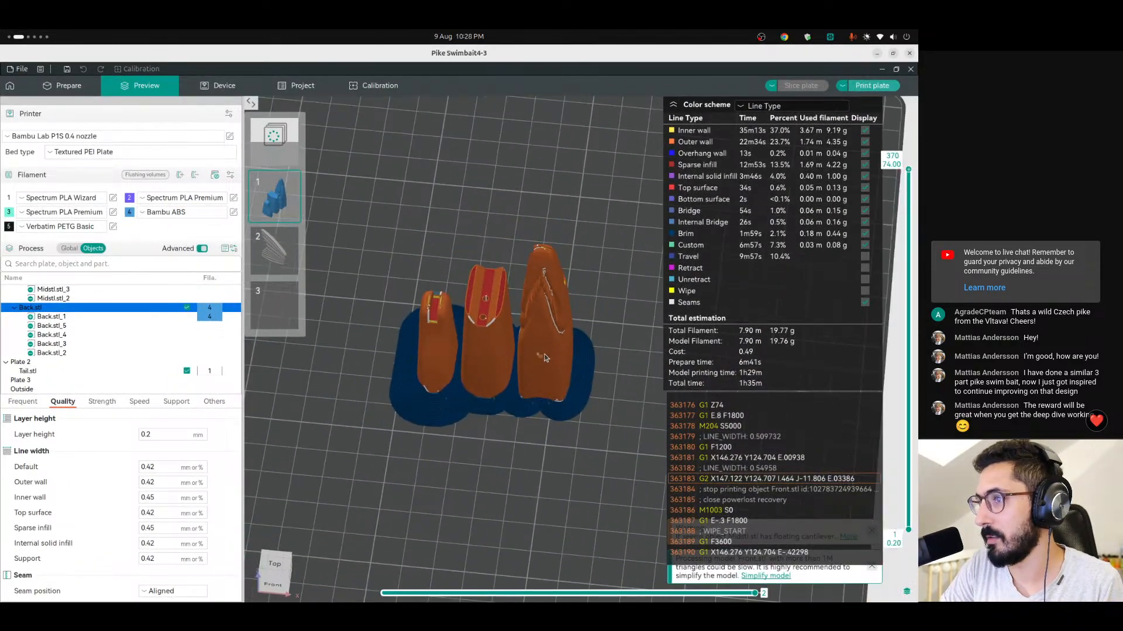
Calculate the material density ratio 1.05/1.25*100 with the desktop search calculator and return to the slicer.
key("super")
type("1.05")
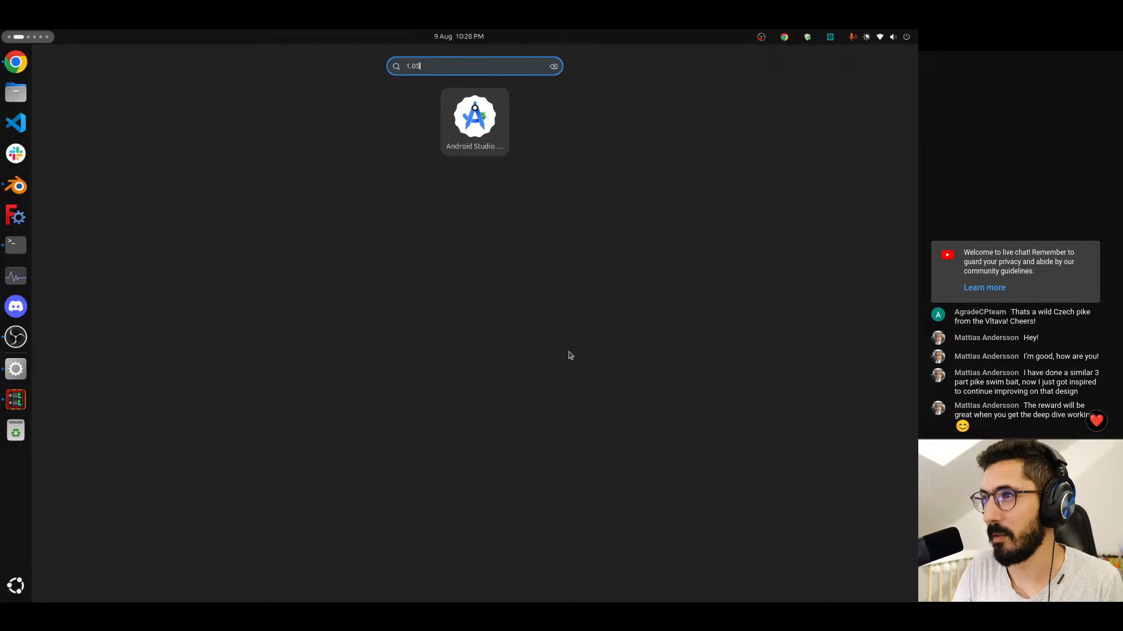
type("/1.25")
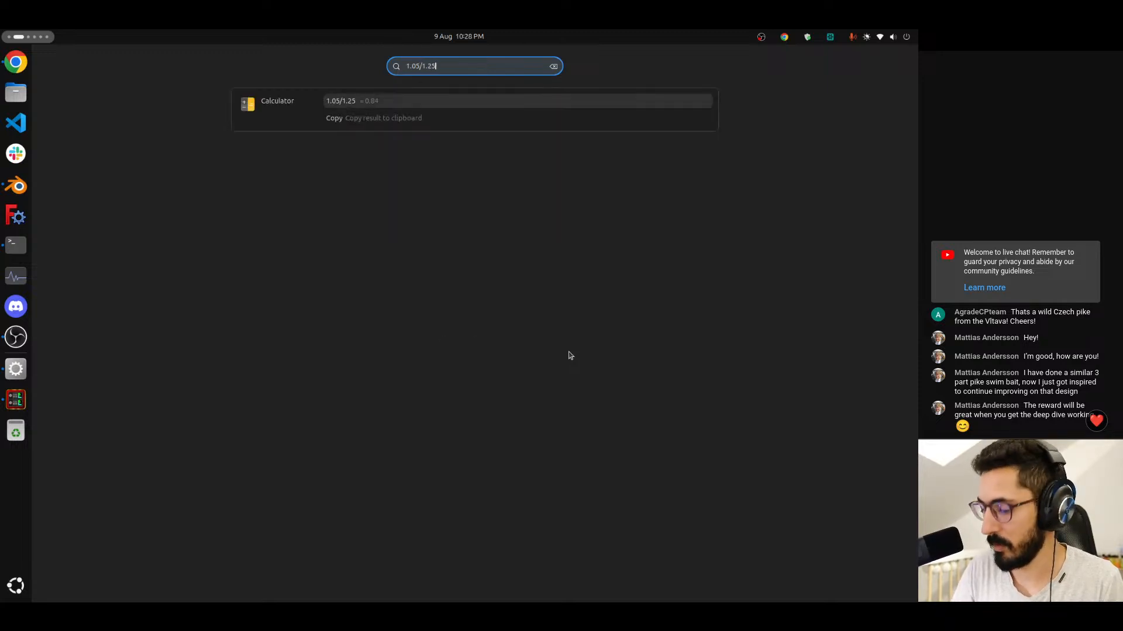
type("*100")
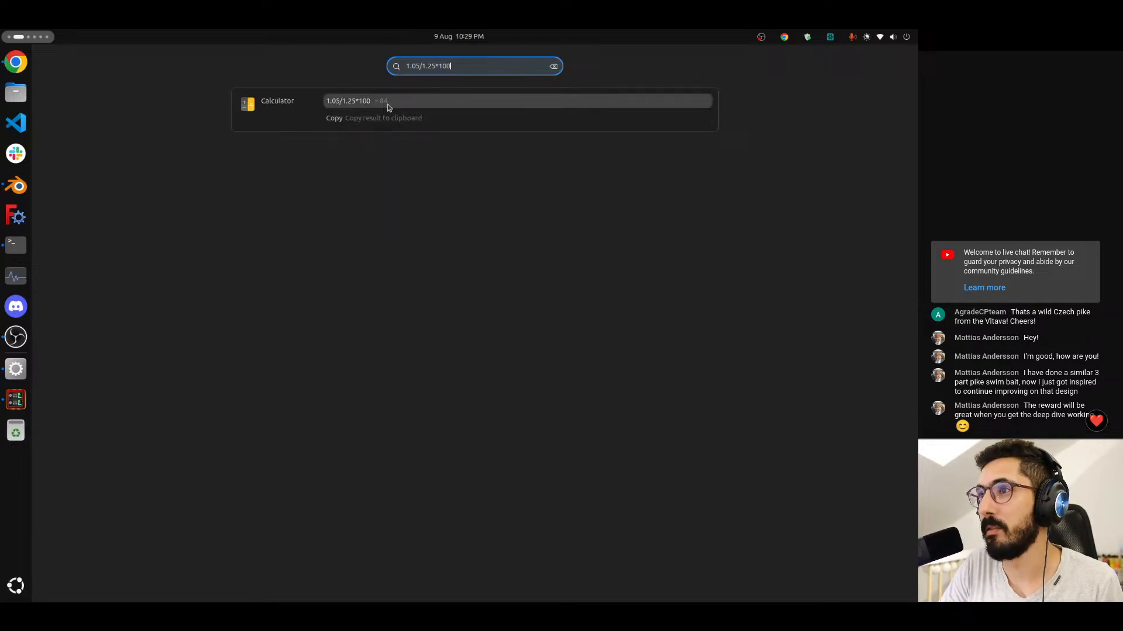
left_click_drag(459, 64, 406, 63)
left_click(465, 63)
key("super")
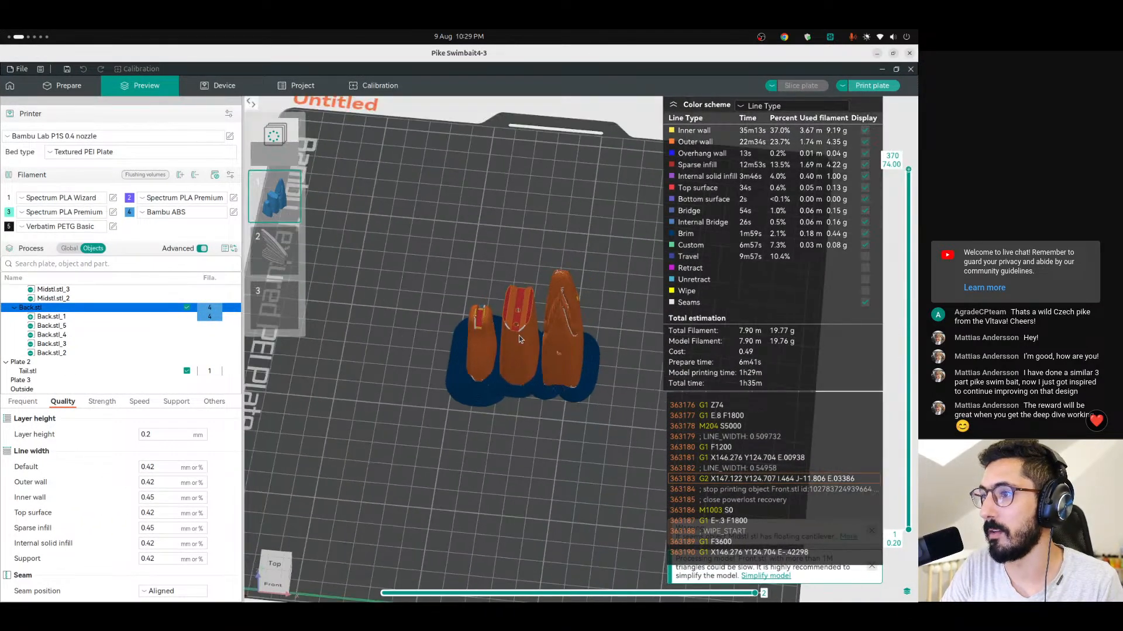
Assign filament 3 (Spectrum PLA Premium) to Front.stl, Midstl.stl and Back.stl.
scroll(211, 319, "up", 5)
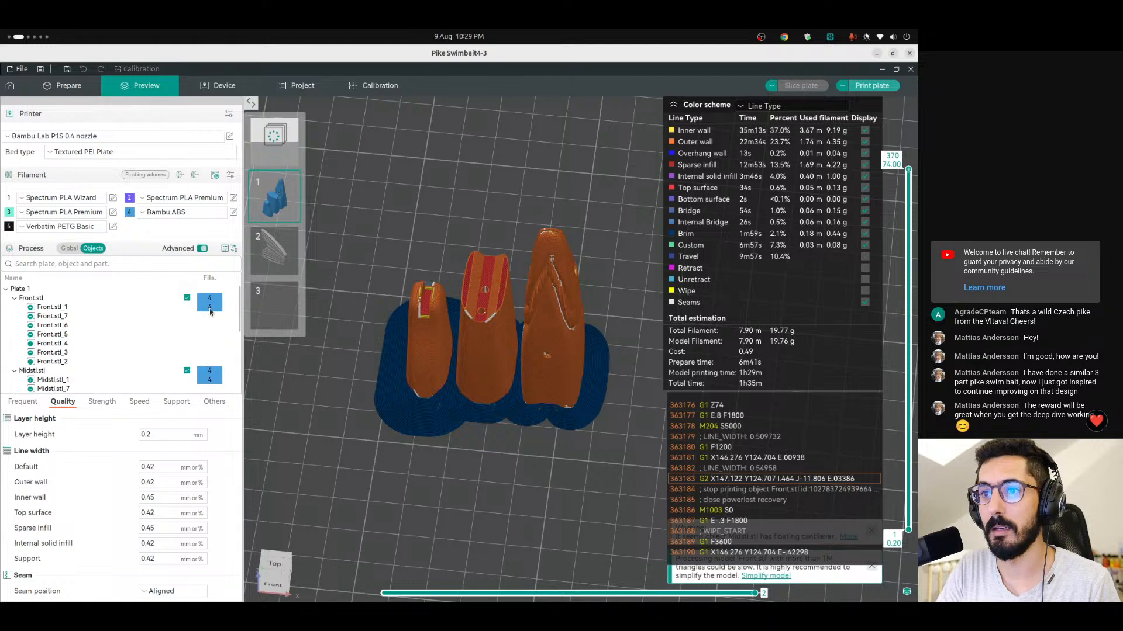
left_click(214, 300)
left_click(214, 299)
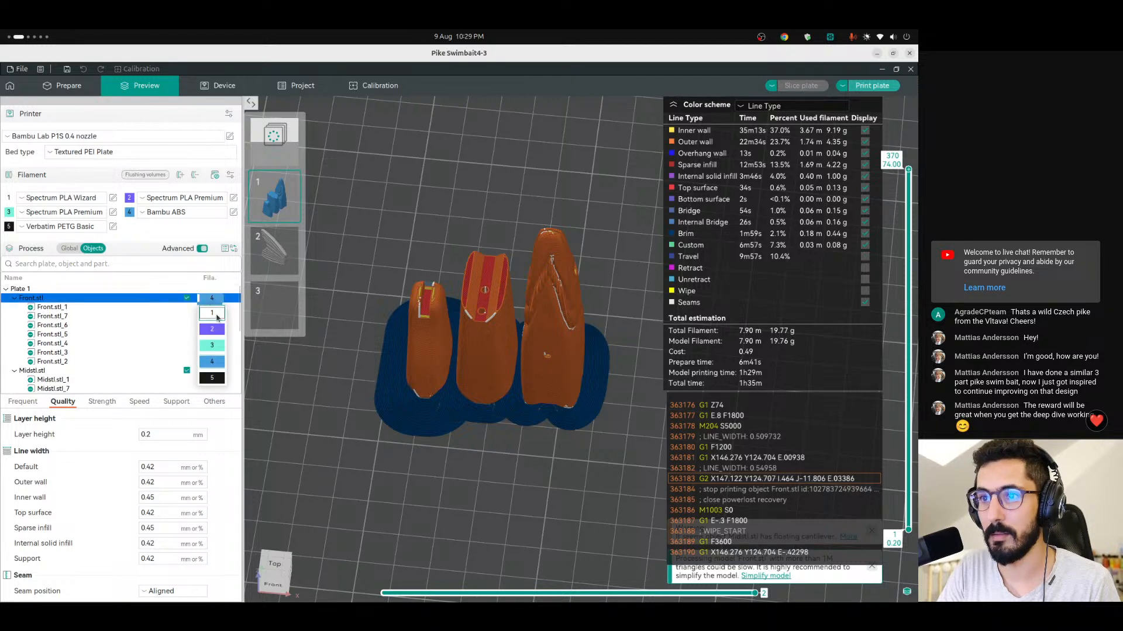
left_click(210, 347)
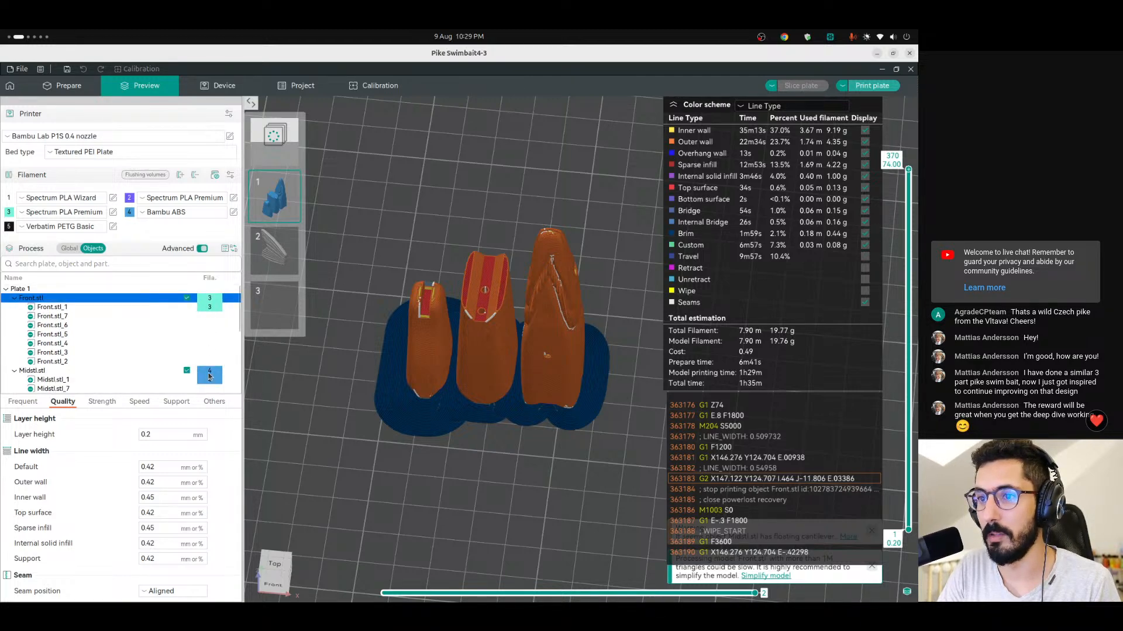
left_click(211, 372)
left_click(212, 372)
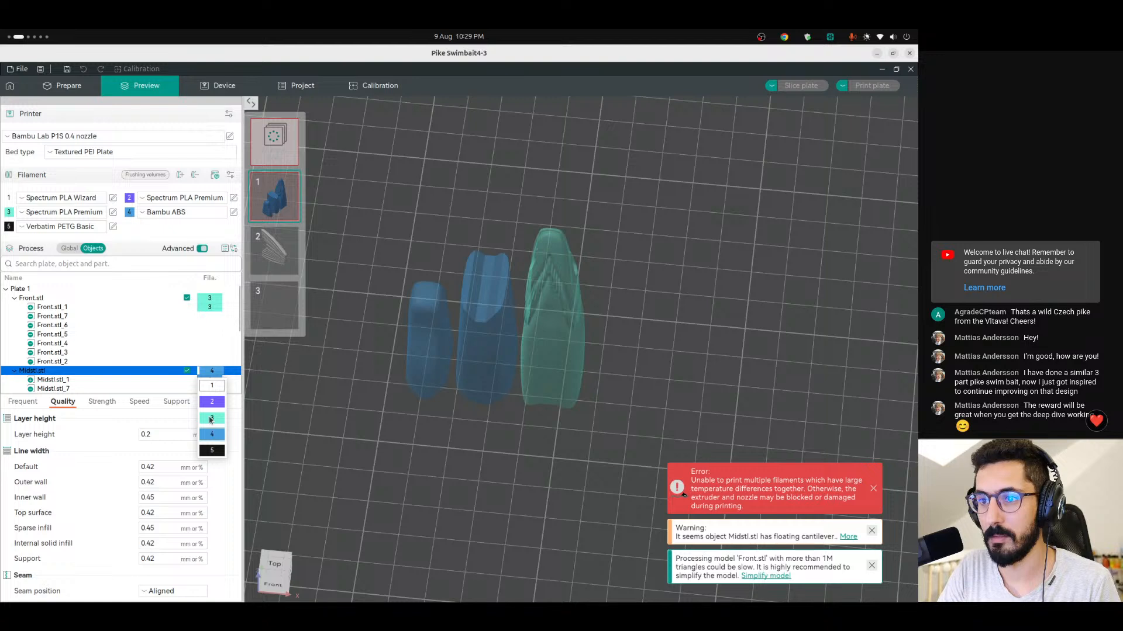
left_click(212, 421)
scroll(193, 351, "down", 4)
left_click(212, 336)
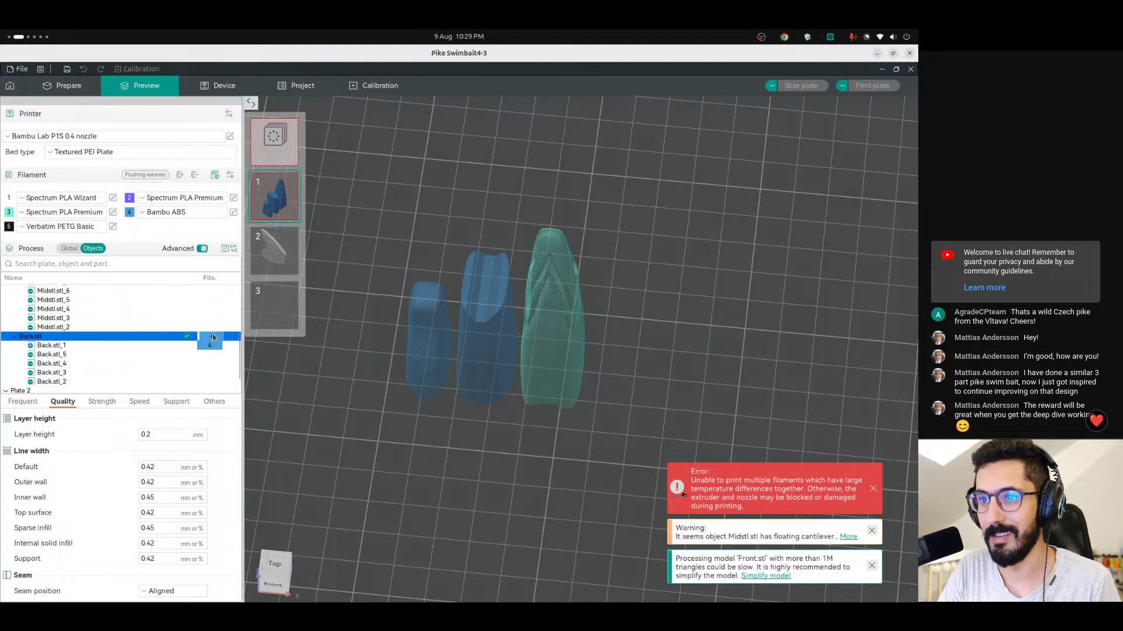
left_click(212, 336)
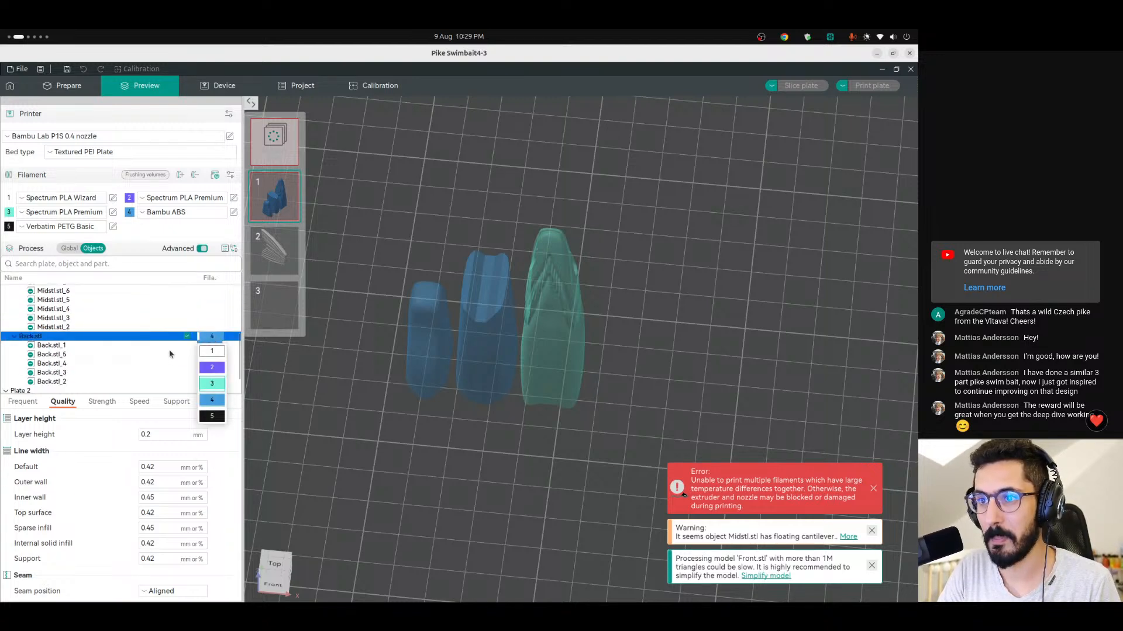
left_click(212, 383)
scroll(137, 359, "down", 1)
scroll(136, 357, "up", 4)
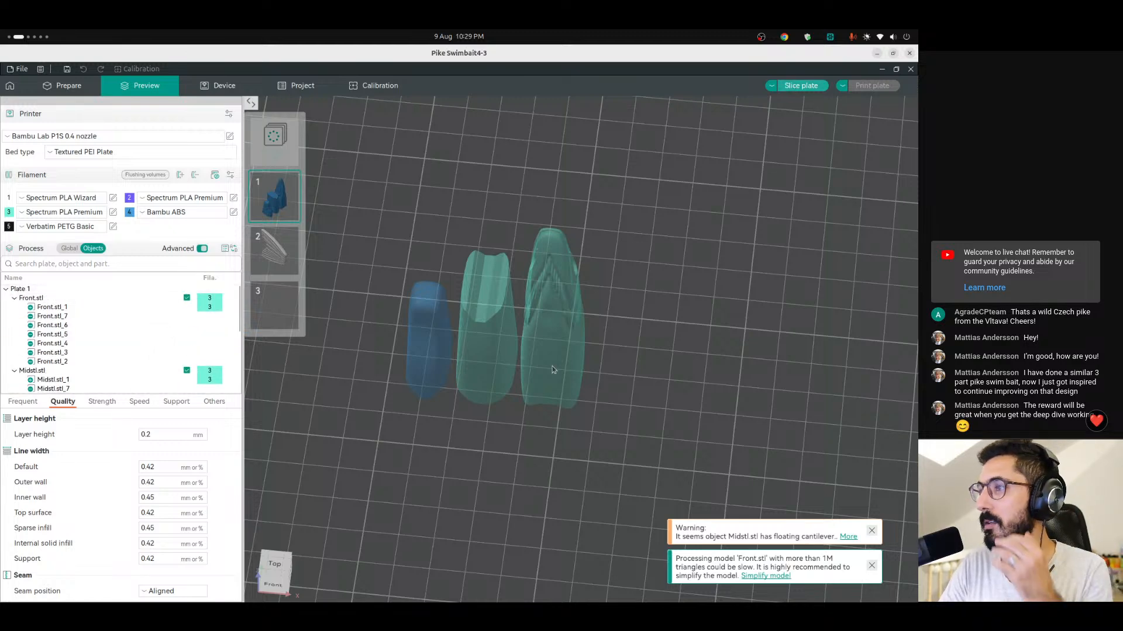
Slice plate 1 with the new filament assignment and view the three sliced sections.
scroll(516, 365, "down", 8)
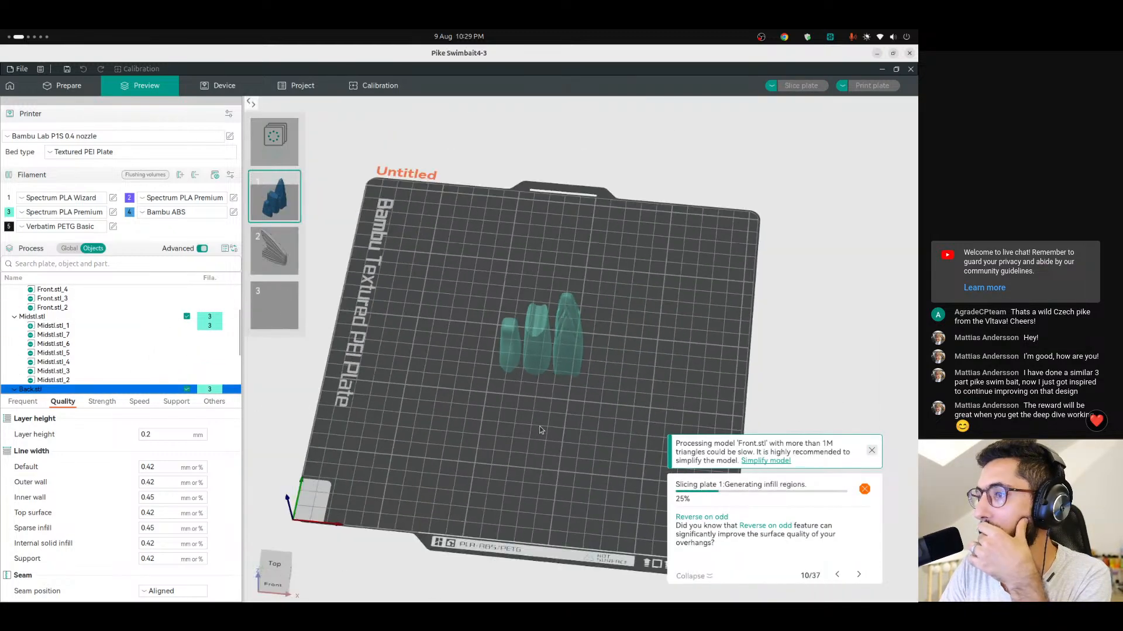
scroll(521, 393, "up", 5)
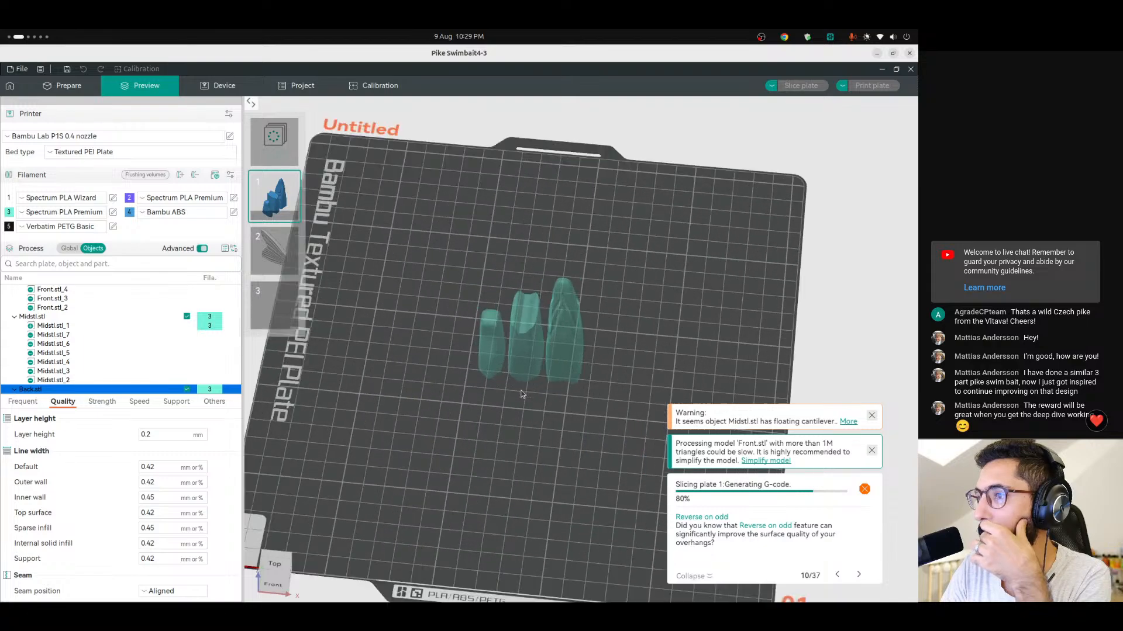
left_click_drag(510, 424, 497, 374)
scroll(497, 374, "up", 5)
scroll(488, 363, "down", 2)
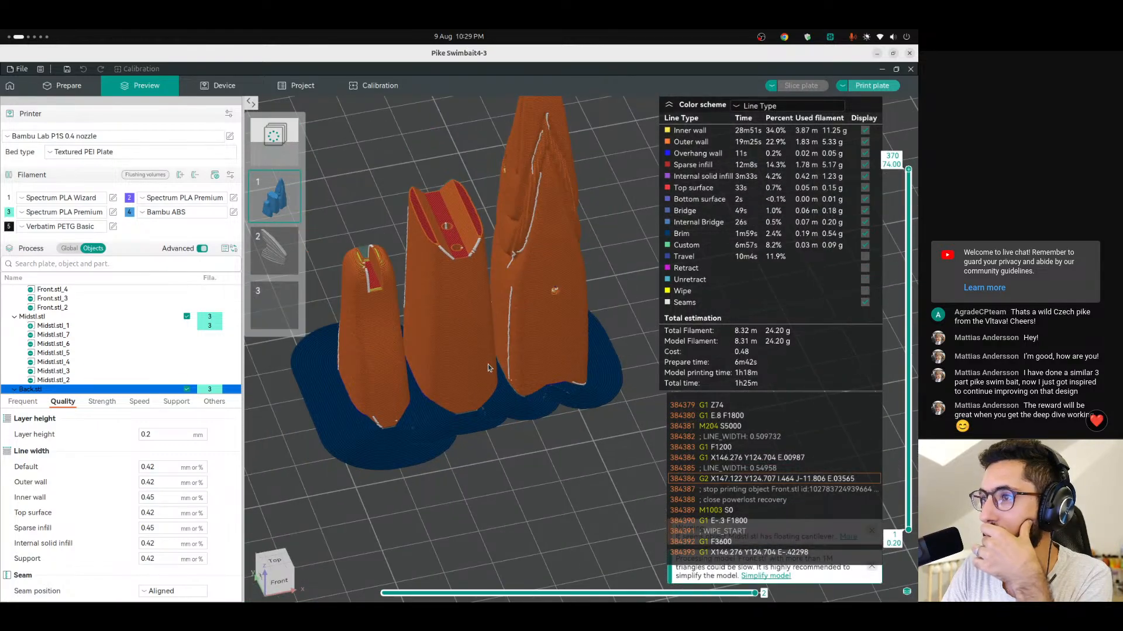
left_click_drag(500, 450, 489, 402)
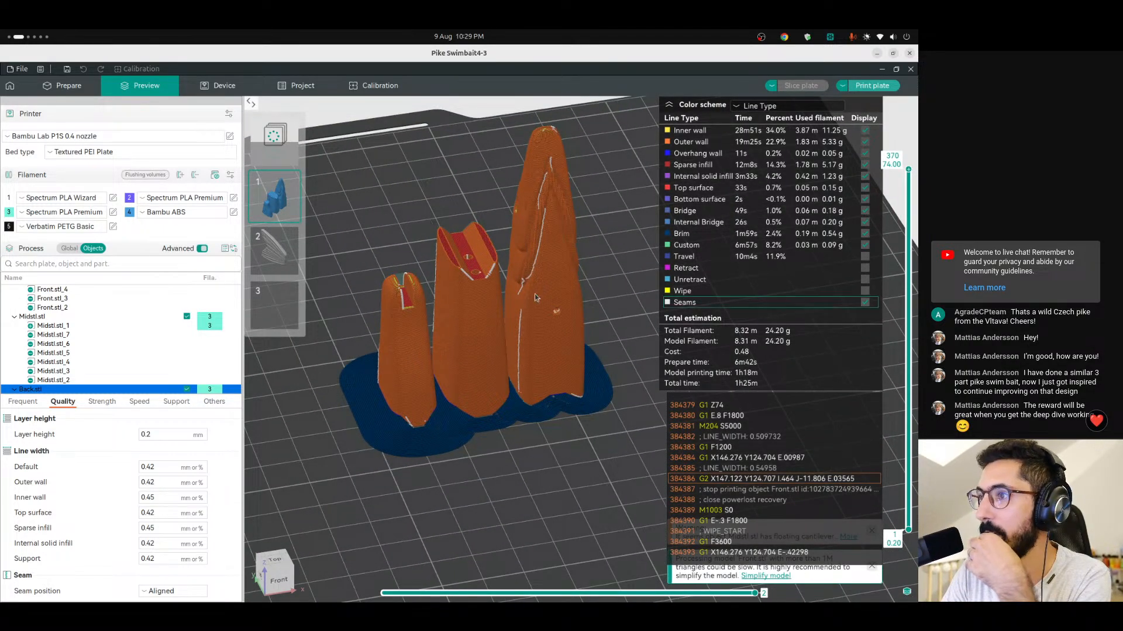
Lower the layer view to layer 121 (24.20 mm) to examine the internal cavities, and restore it to layer 370.
mouse_move(908, 171)
left_mouse_down()
mouse_move(887, 351)
mouse_move(903, 171)
left_mouse_up()
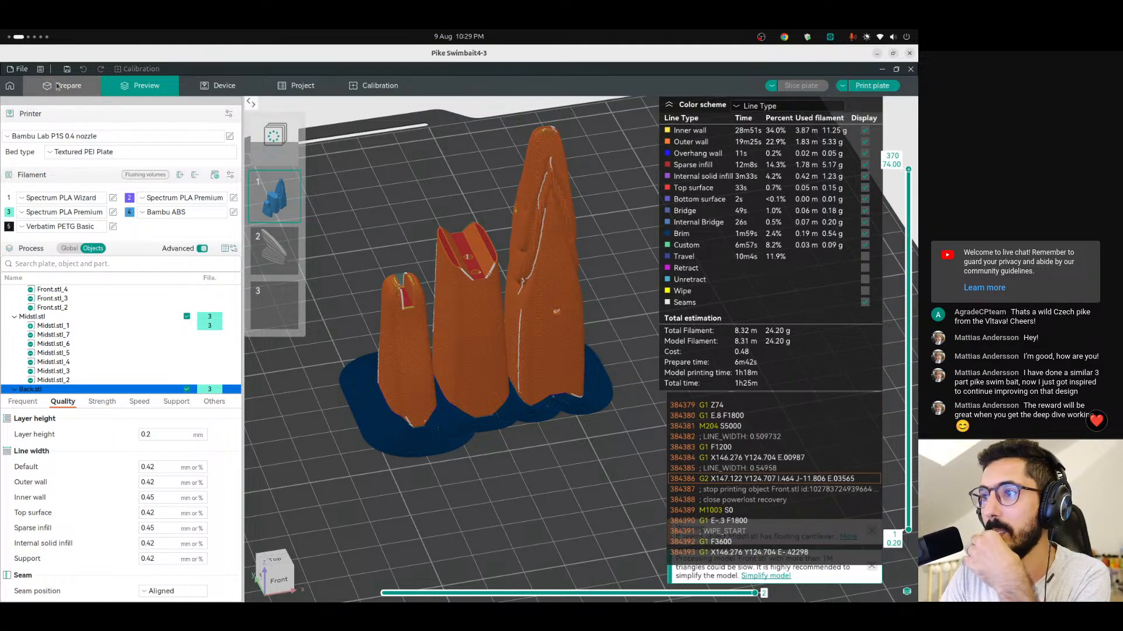
left_click_drag(908, 170, 848, 413)
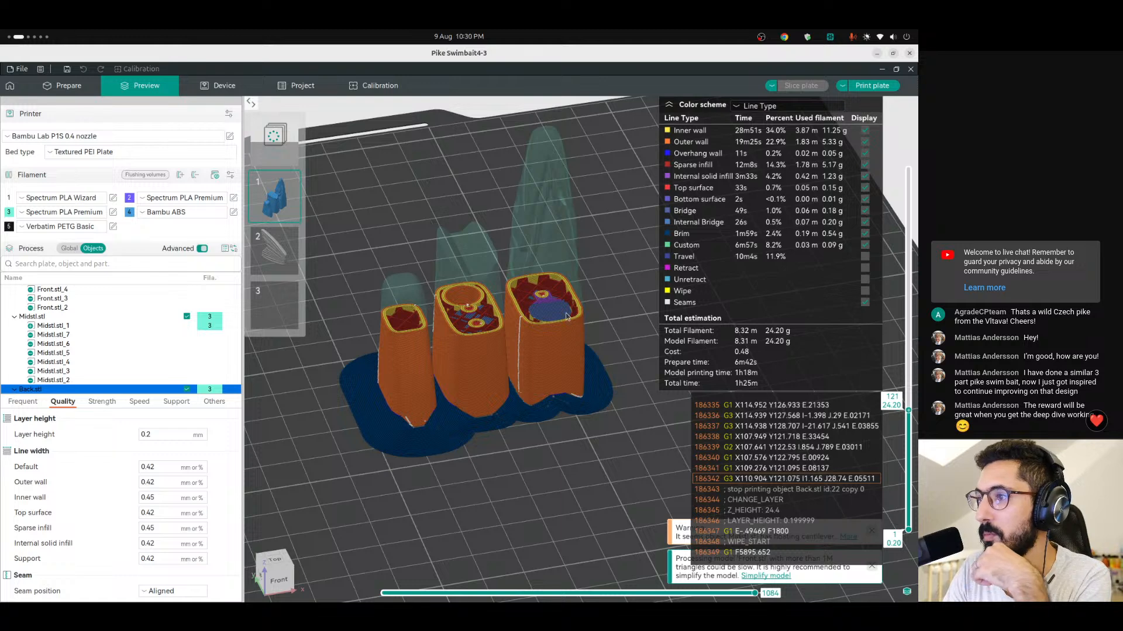
scroll(530, 300, "up", 2)
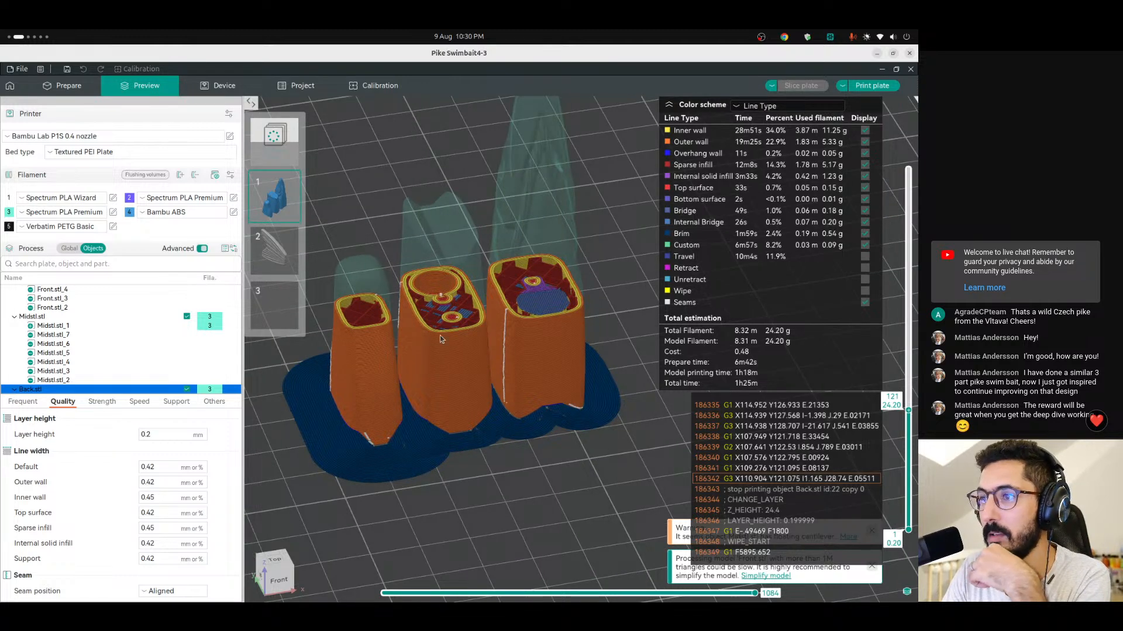
left_click_drag(908, 410, 909, 170)
scroll(579, 322, "down", 2)
Colour the sliced preview by speed and examine the outer walls of the three sections from several sides.
left_click(778, 106)
left_click(777, 141)
scroll(497, 314, "up", 3)
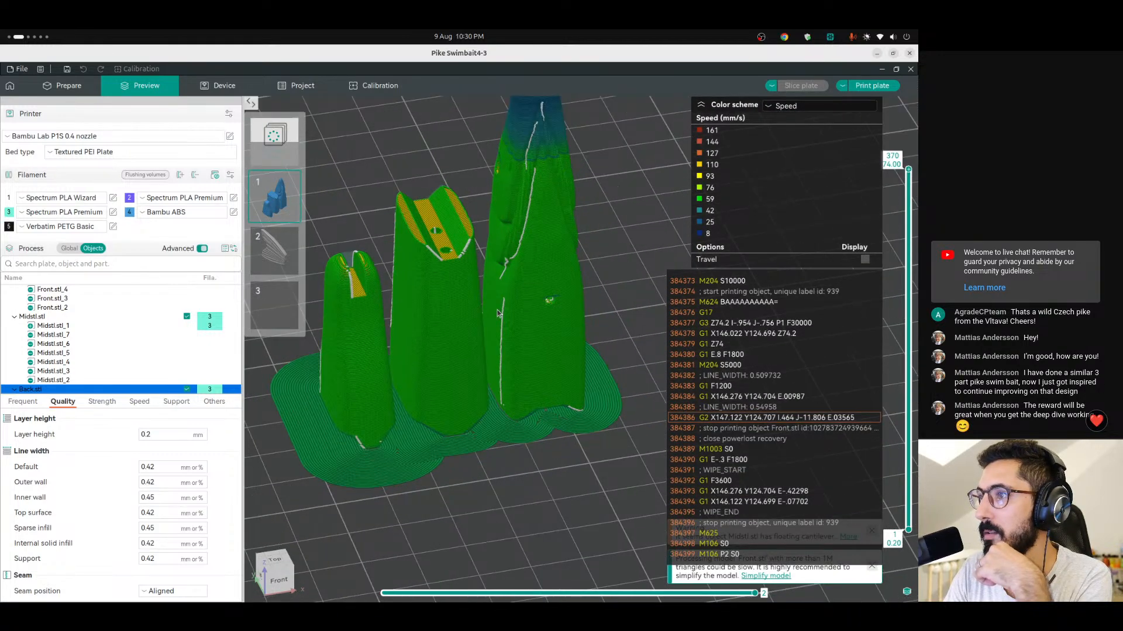
left_click_drag(454, 324, 464, 352)
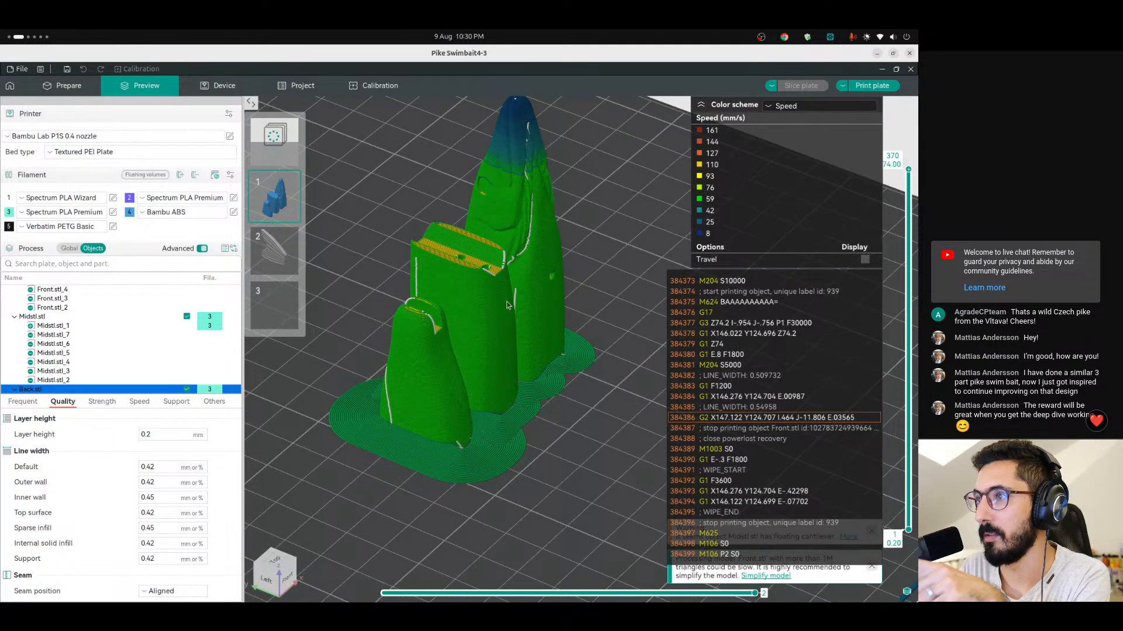
left_click_drag(577, 297, 513, 254)
left_click_drag(554, 288, 429, 351)
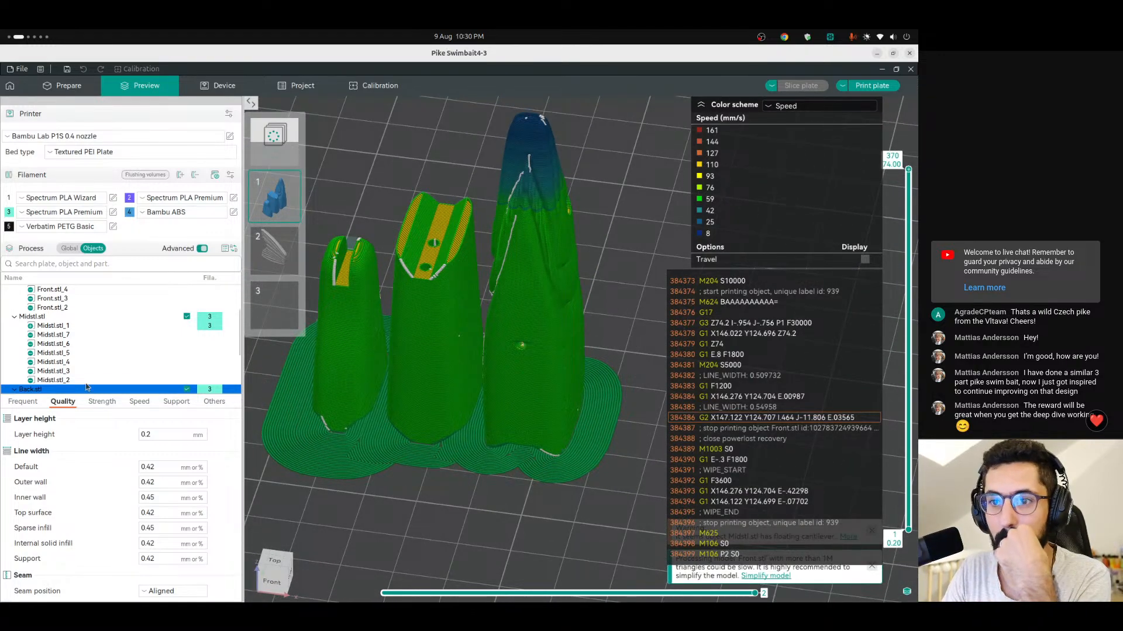
Review the wall and infill speed settings of Back.stl and inspect the slower upper area of the front section.
left_click(135, 402)
scroll(99, 456, "down", 2)
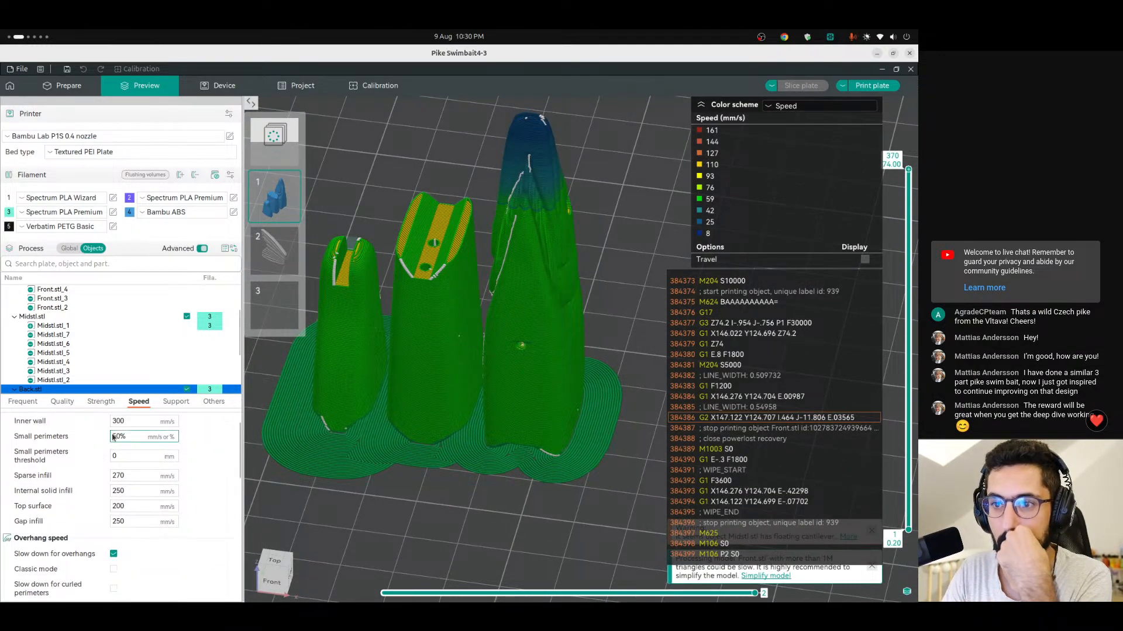
scroll(113, 439, "up", 1)
left_click(908, 223)
left_click_drag(908, 228, 911, 169)
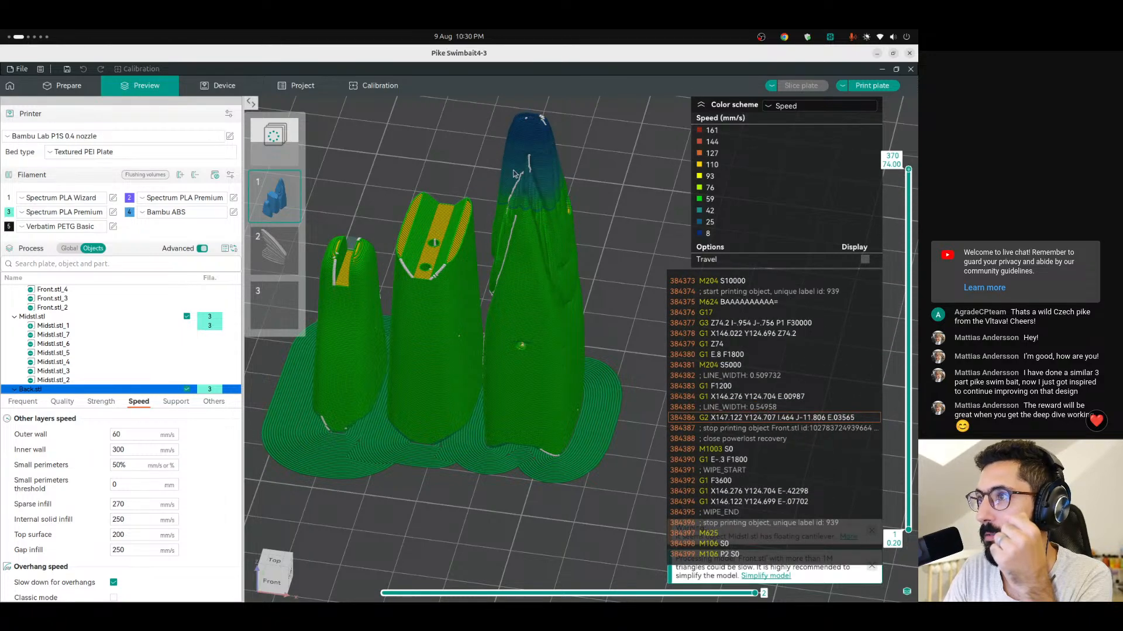
left_click_drag(541, 196, 549, 239)
scroll(83, 329, "up", 3)
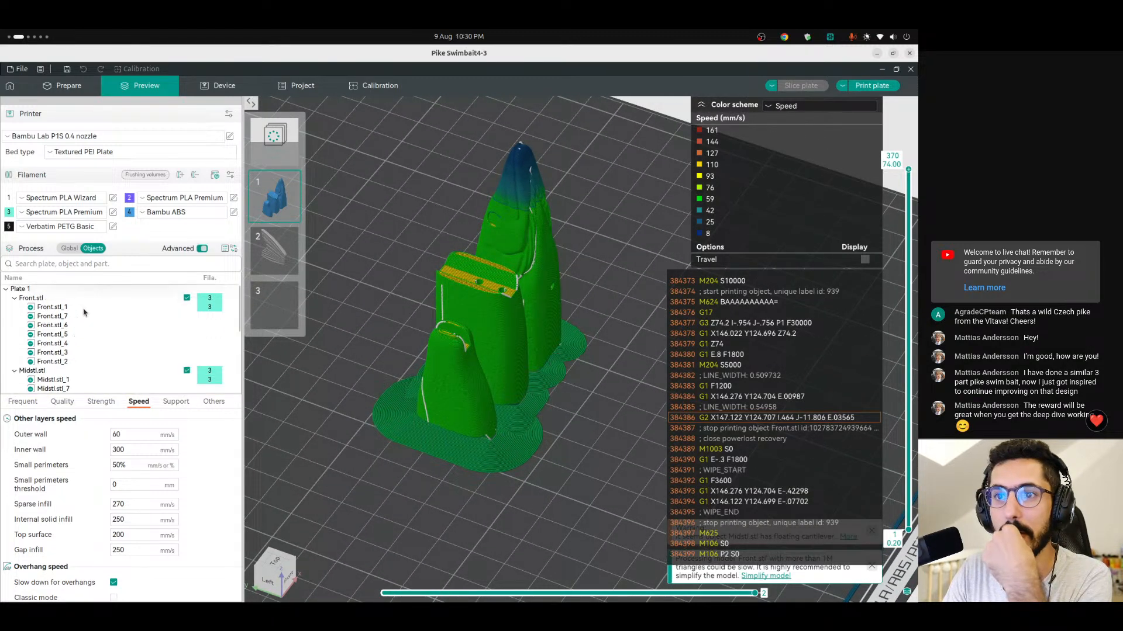
Switch to the global process settings and paint a seam strip along the centreline of Front.stl from tip to base in the preparation view.
left_click(68, 248)
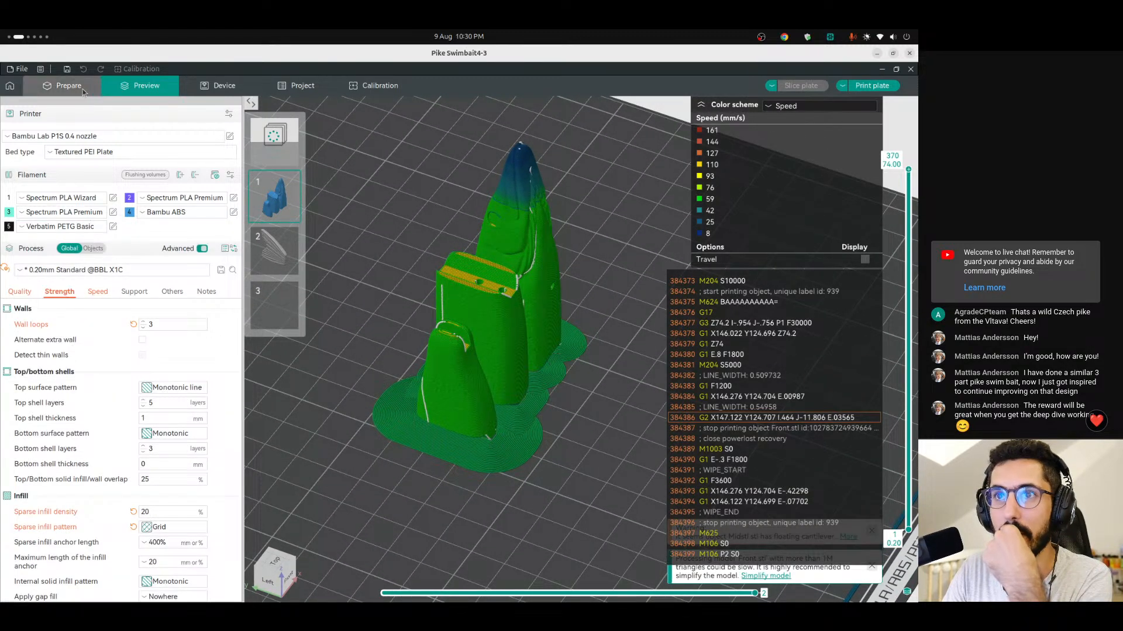
left_click(64, 86)
left_click(723, 111)
left_click_drag(635, 311, 503, 168)
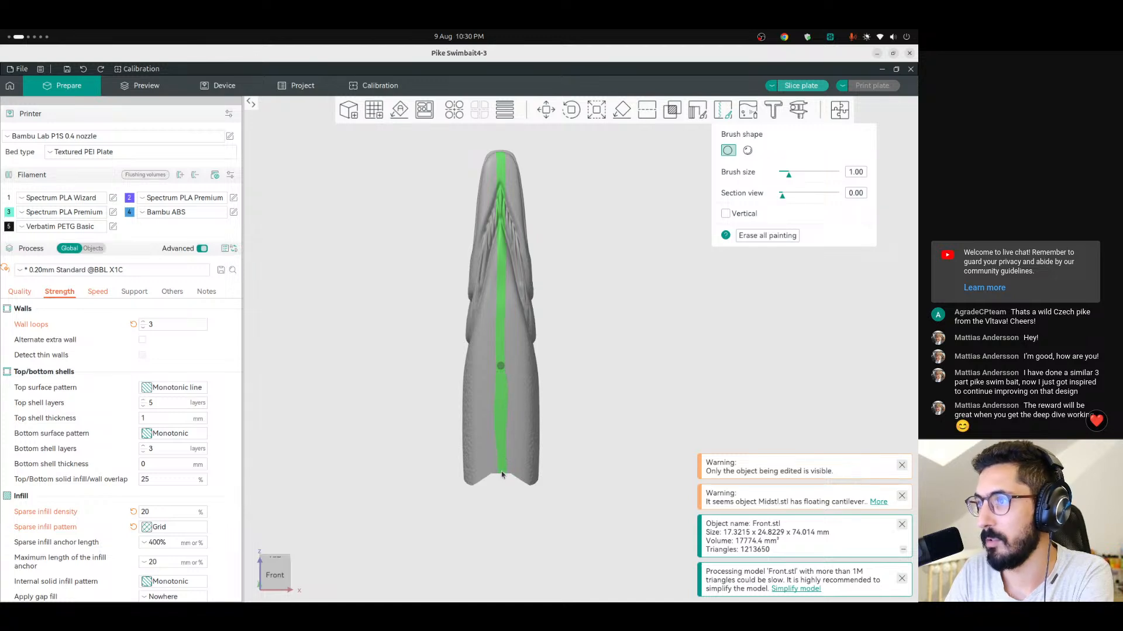
mouse_move(498, 216)
left_mouse_down()
mouse_move(631, 250)
mouse_move(506, 228)
left_mouse_up()
mouse_move(677, 330)
left_mouse_down()
mouse_move(705, 262)
mouse_move(691, 297)
mouse_move(590, 300)
left_mouse_up()
Slice the plate with the painted seam and examine the sections down to layer 125 (25.00 mm).
left_click(801, 86)
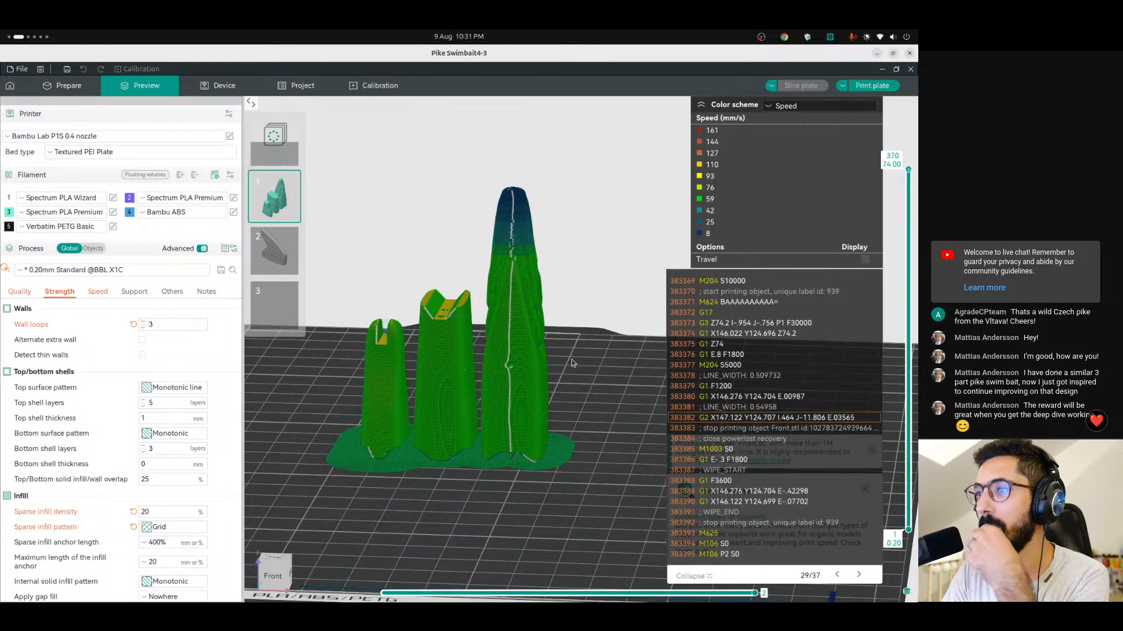
scroll(560, 356, "up", 2)
left_click_drag(566, 340, 519, 437)
left_click_drag(908, 301, 892, 405)
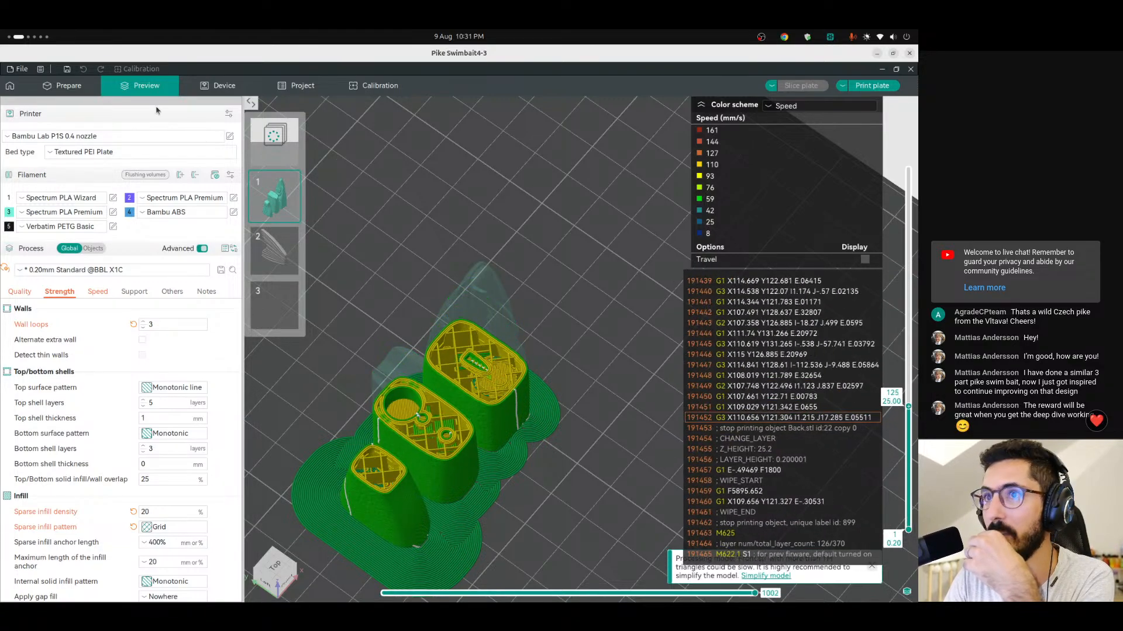
Rotate Midstl.stl to 180° about the Z axis and slice the plate again.
left_click(74, 89)
left_click(572, 111)
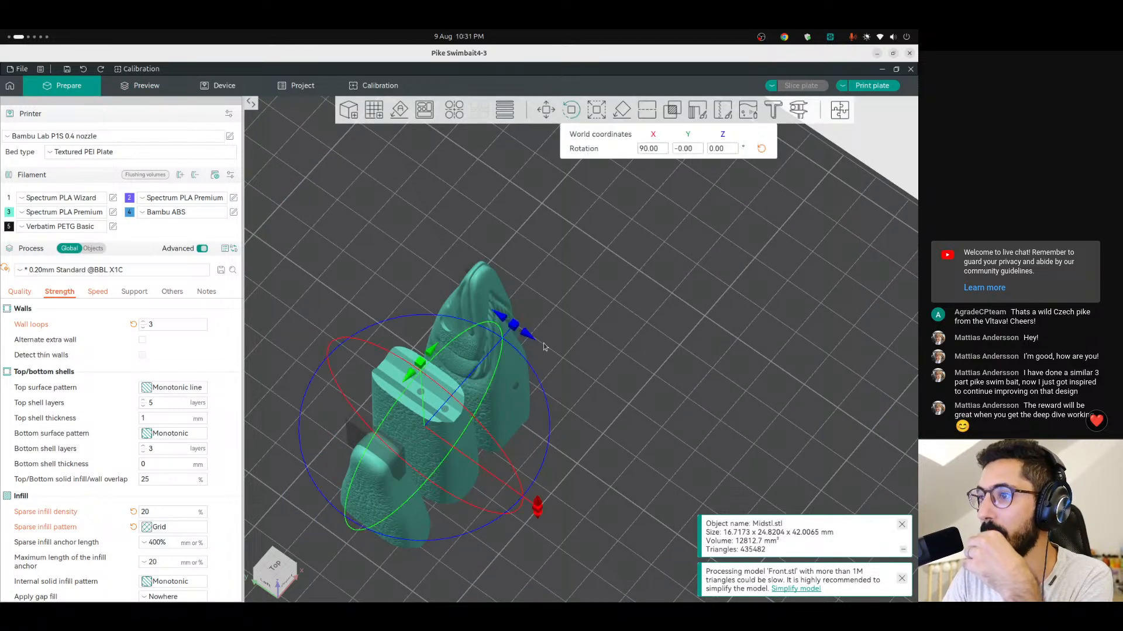
left_click_drag(514, 327, 343, 518)
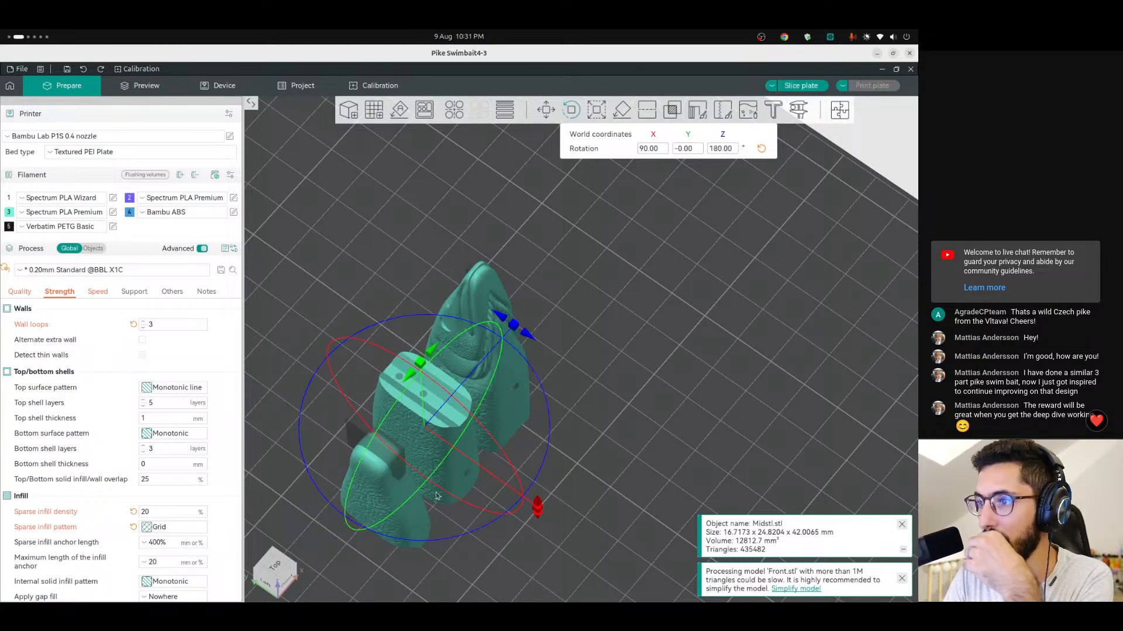
left_click(808, 86)
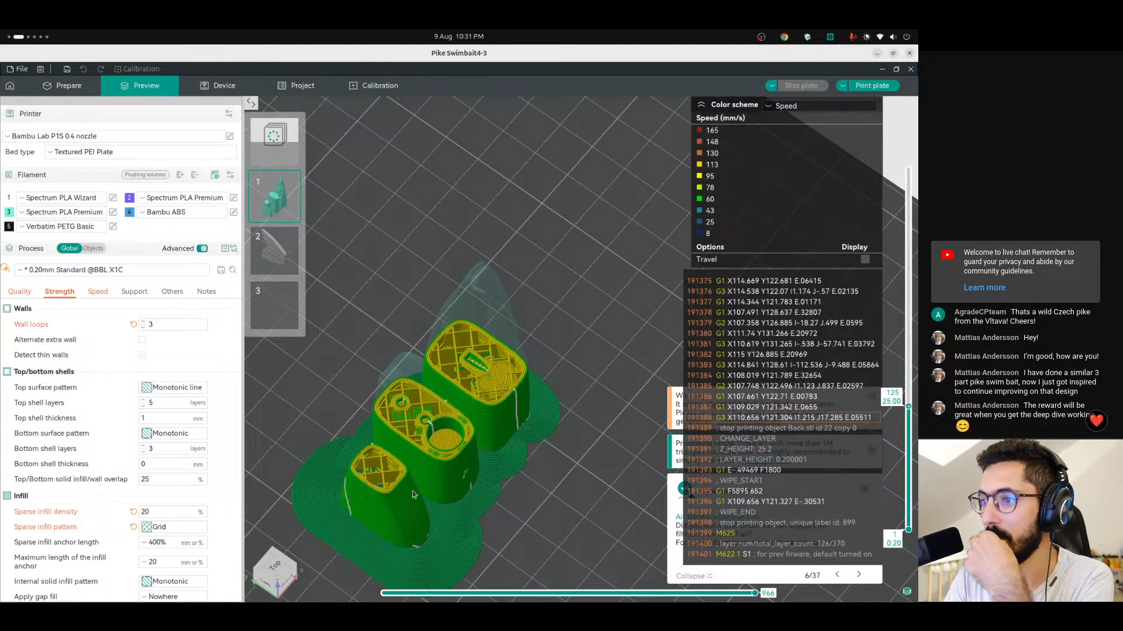
Return to the preparation view and rotate Back.stl to 180° about the Z axis.
left_click(69, 86)
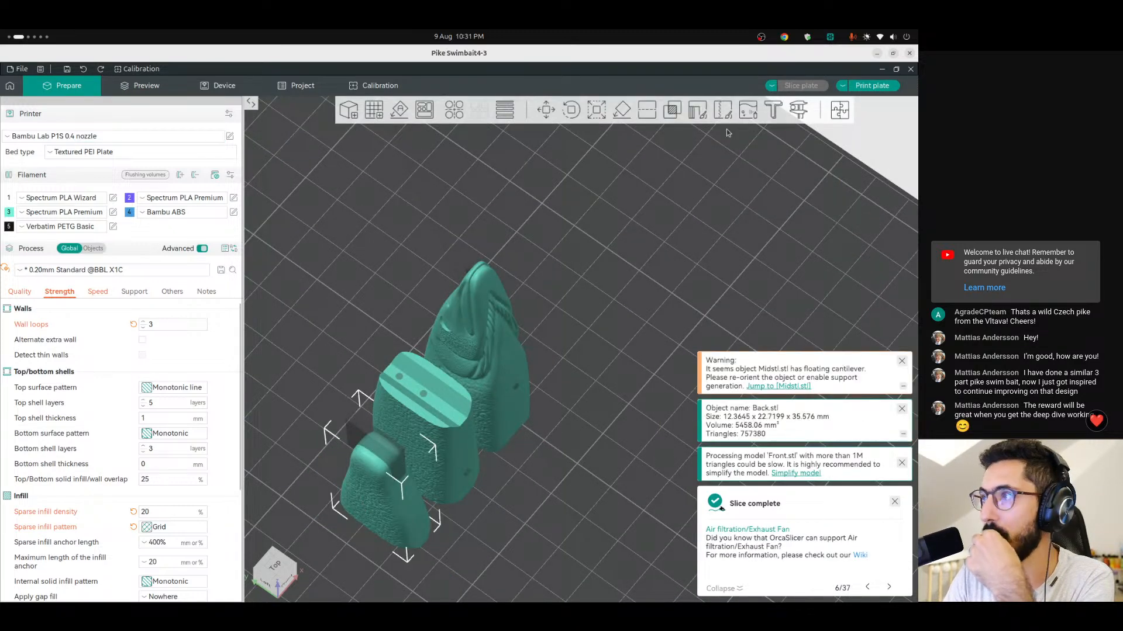
left_click(571, 109)
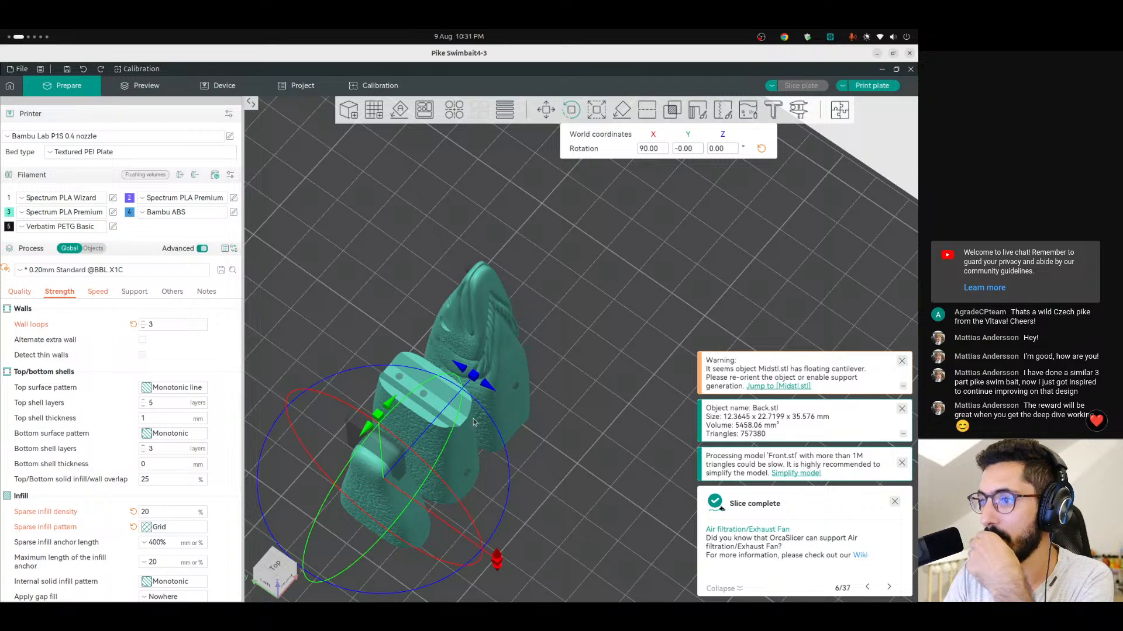
left_click_drag(438, 369, 302, 576)
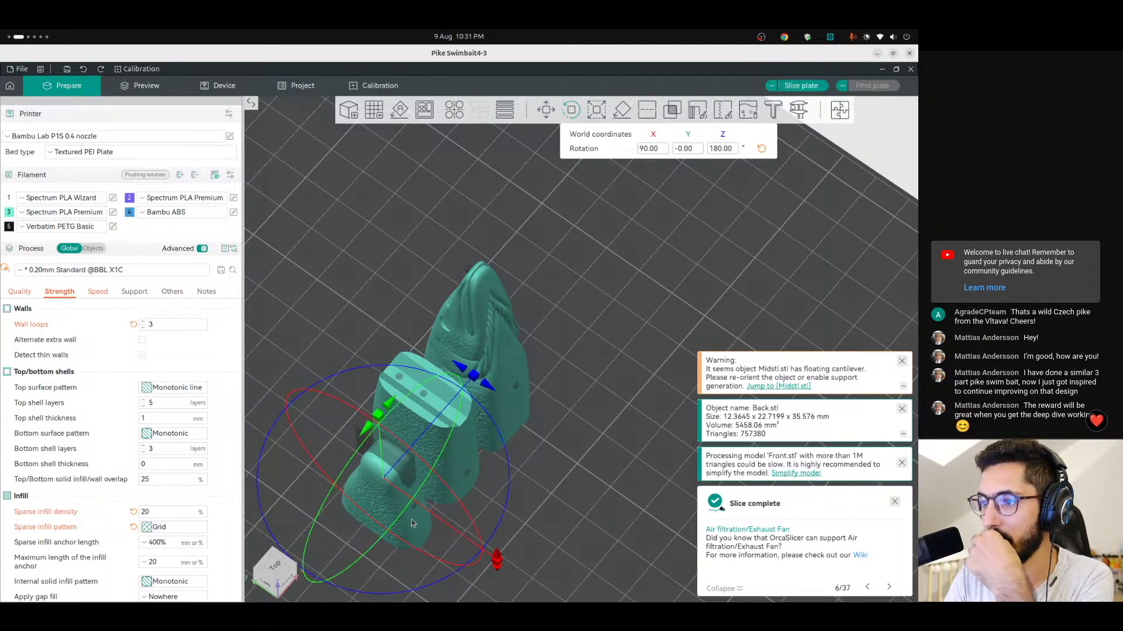
left_click(650, 342)
Paint a seam strip down the front centreline of Midstl.stl with brush size 1.40 and reslice the plate.
left_click(459, 457)
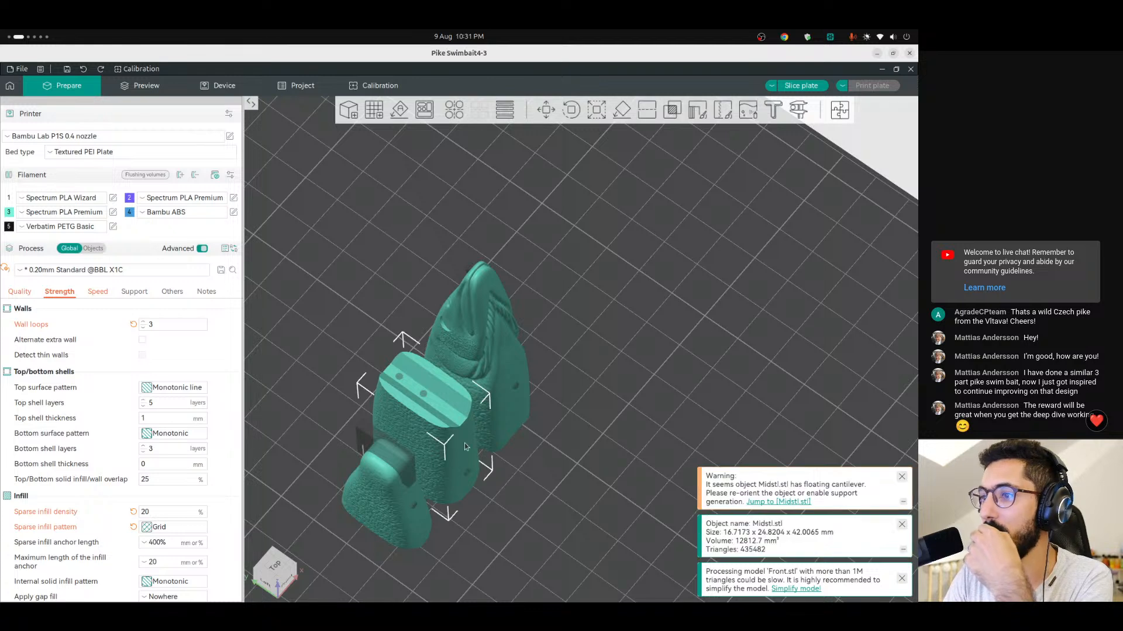
left_click(722, 113)
key("1")
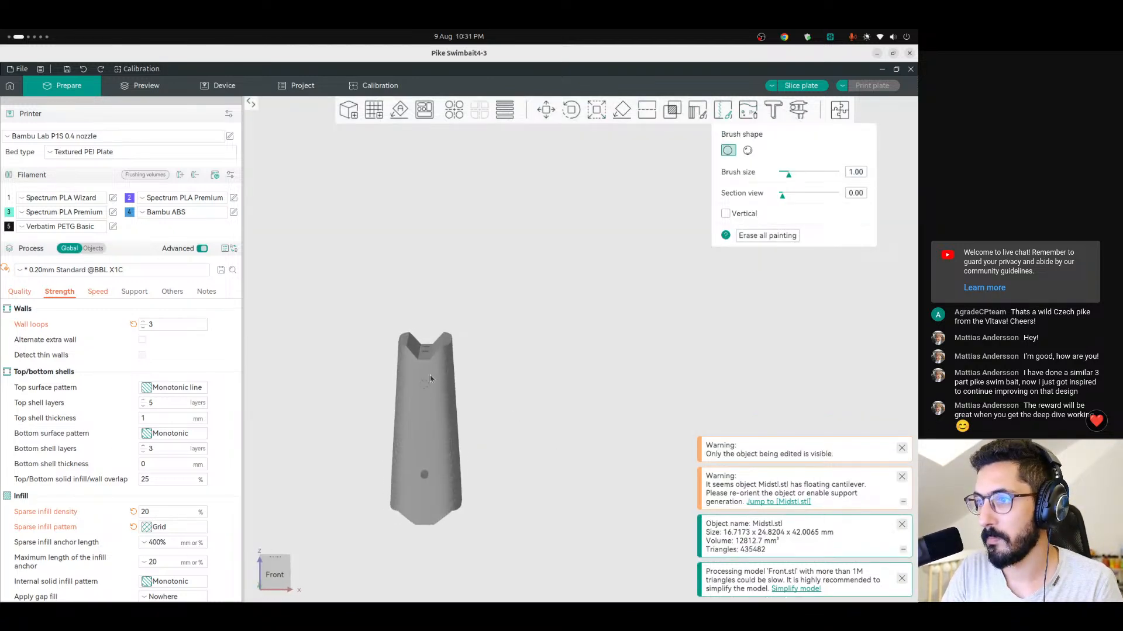
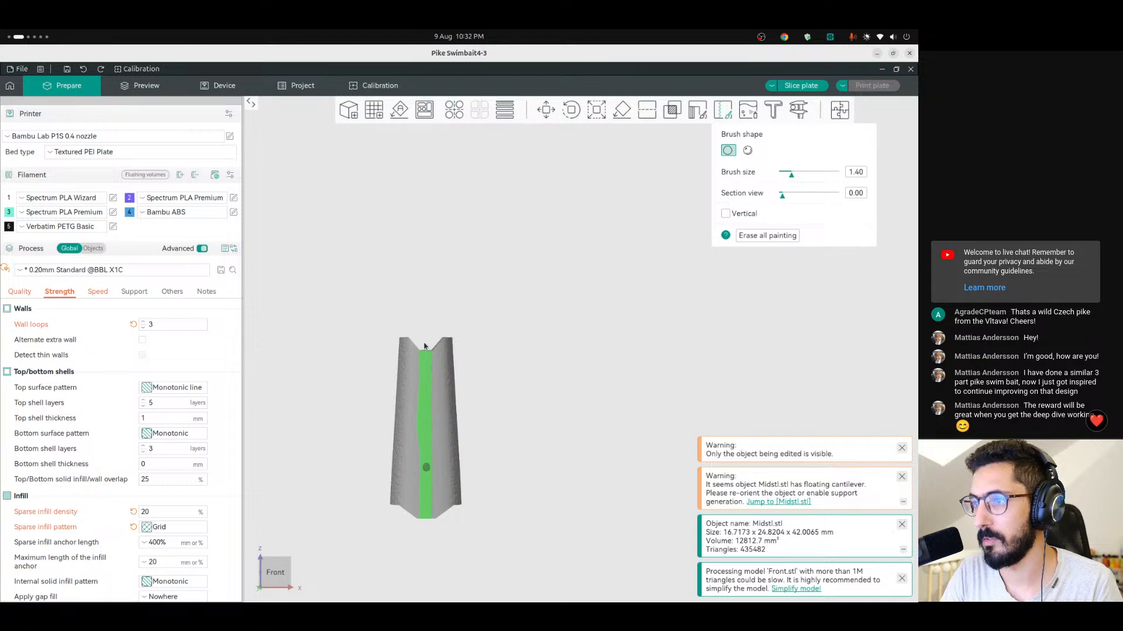
left_click_drag(498, 384, 510, 355)
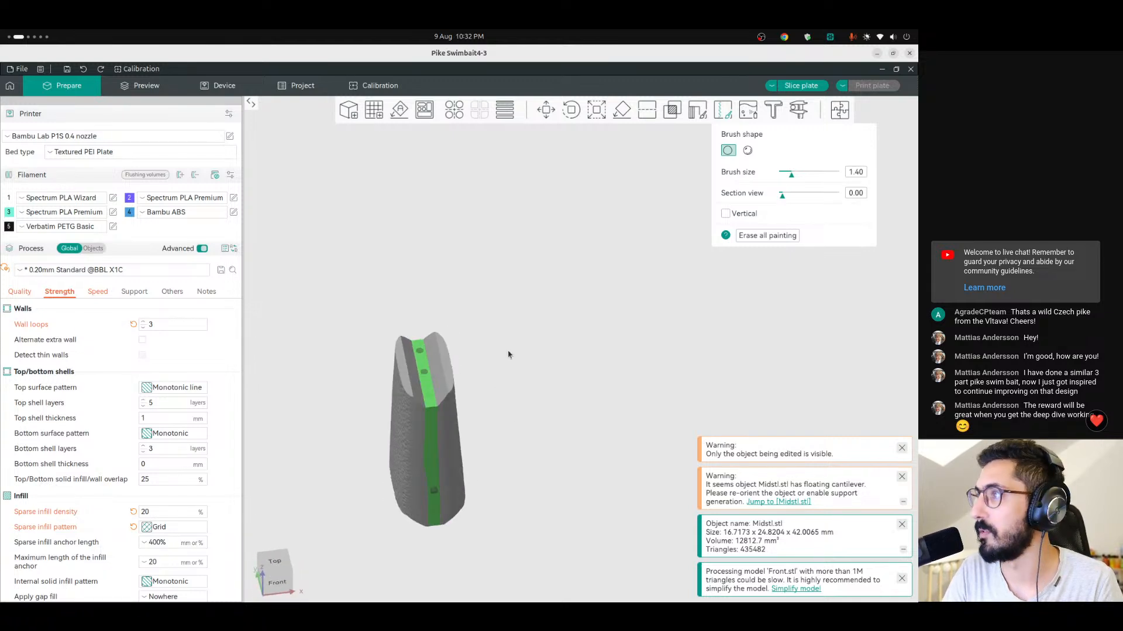
left_click(804, 86)
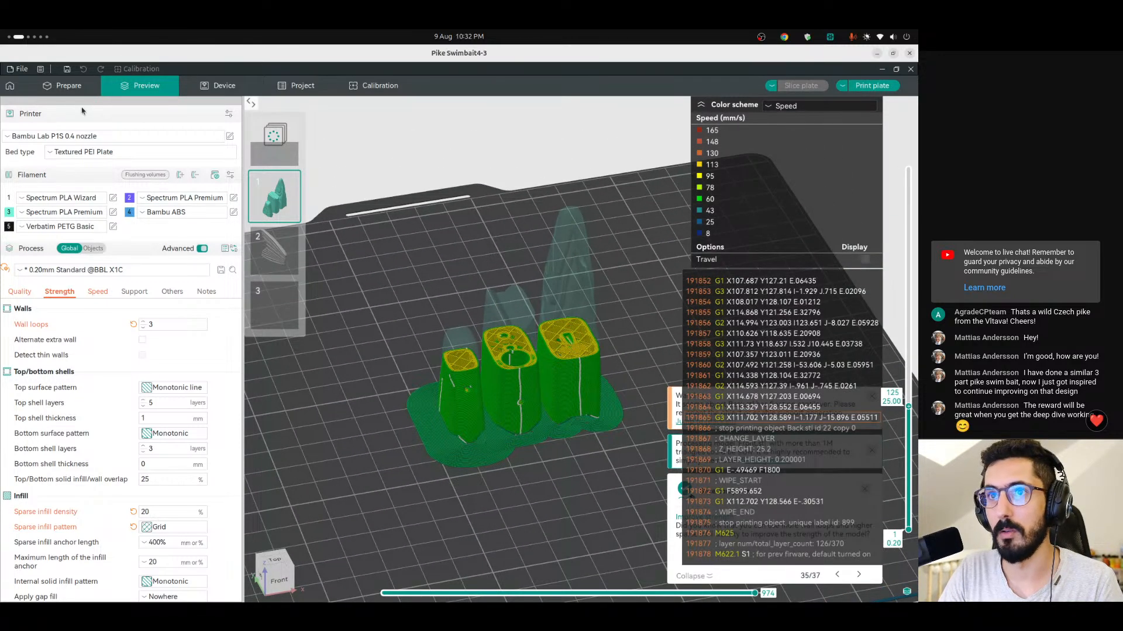
Paint a seam strip with brush size 1.40 down the front centreline of Back.stl from tip to base and reslice the plate.
key("Tab")
left_click(475, 389)
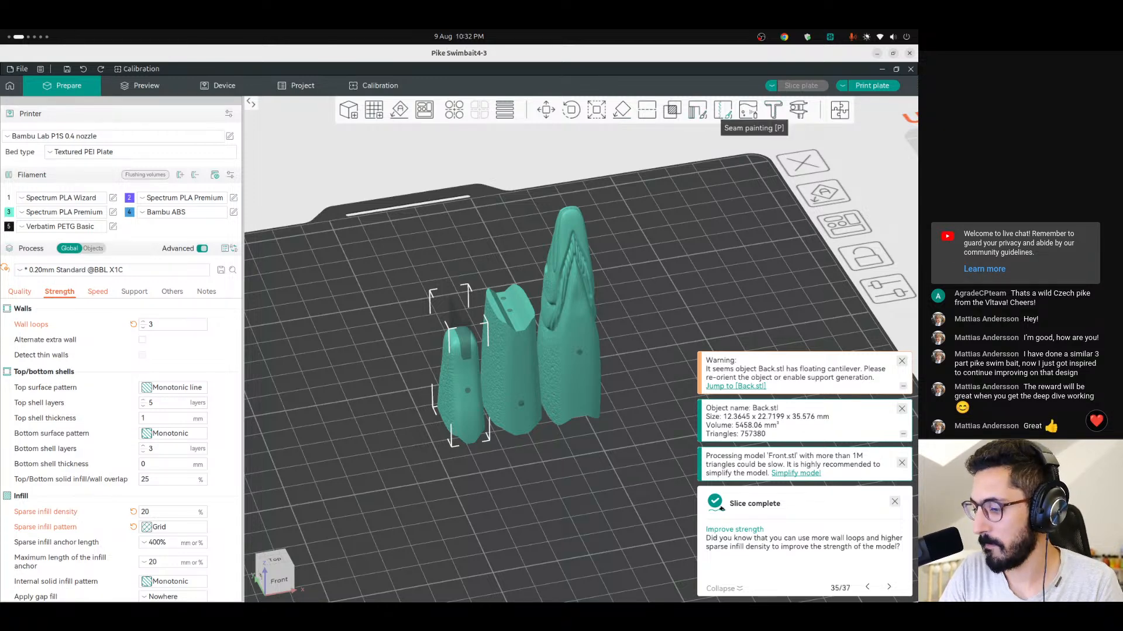
left_click(723, 110)
right_click_drag(454, 374, 505, 294)
left_click_drag(475, 325, 454, 290)
scroll(417, 245, "up", 3)
left_click_drag(576, 286, 539, 302)
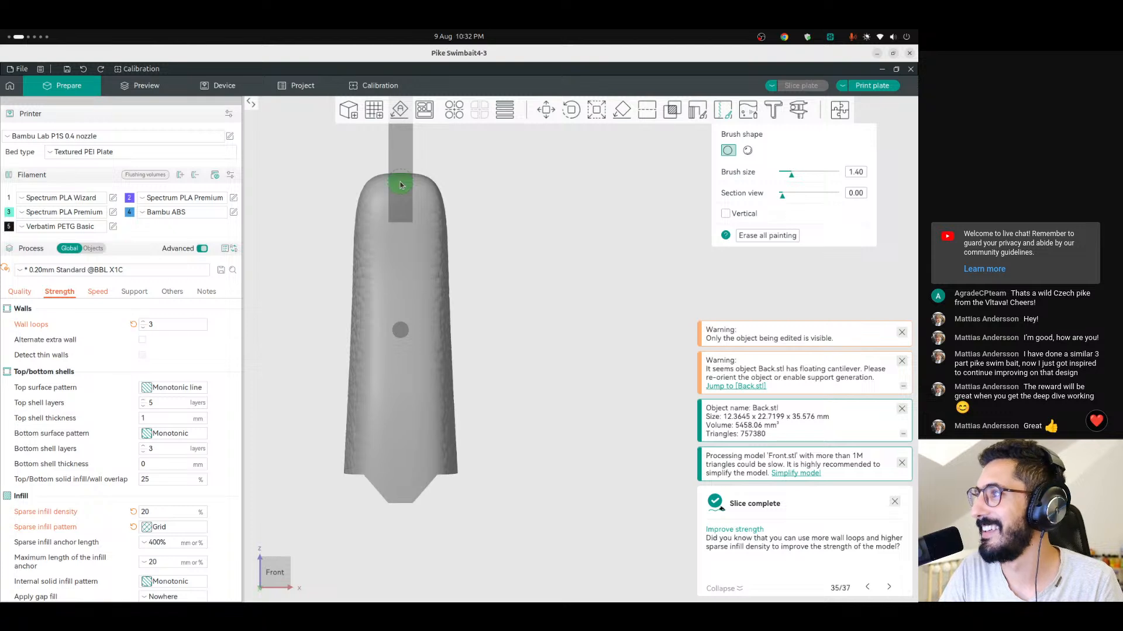
left_click_drag(401, 223, 403, 517)
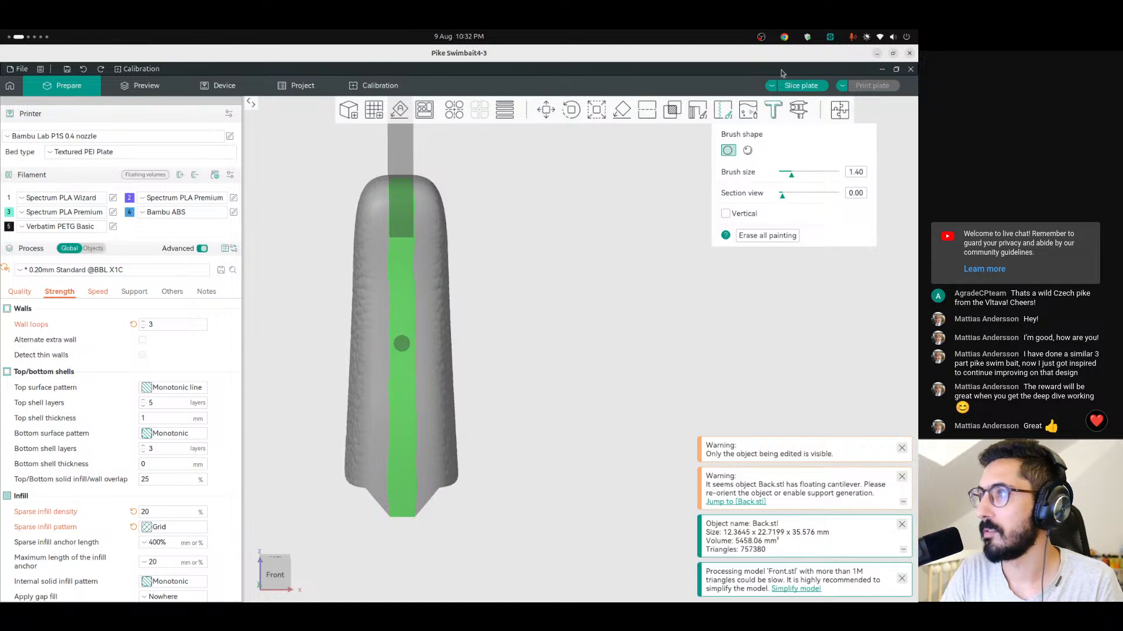
left_click(800, 87)
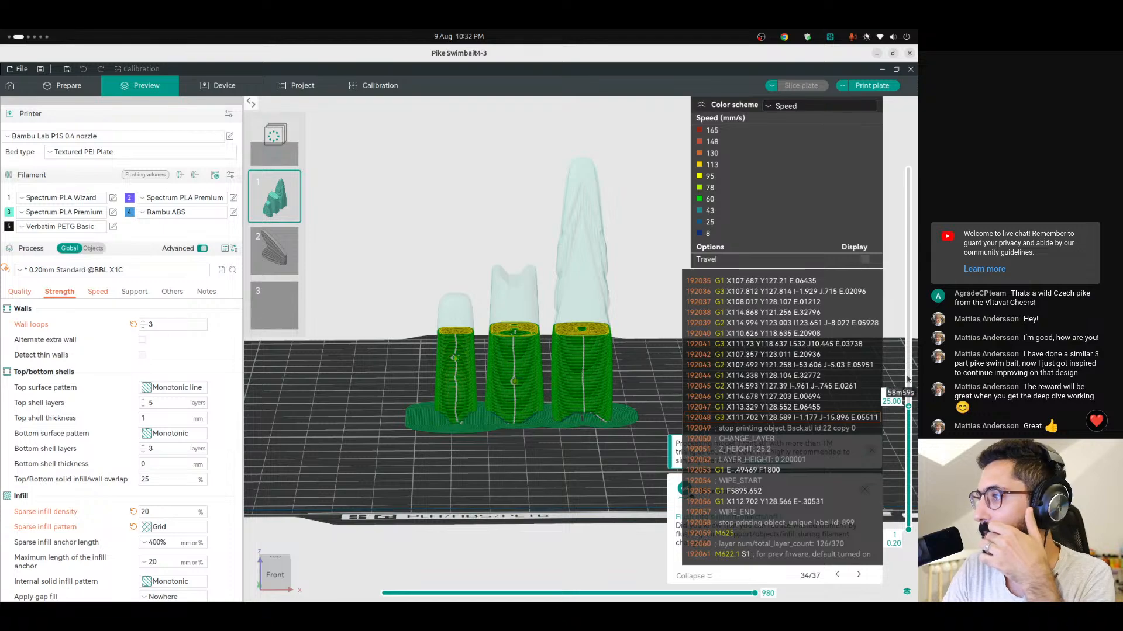
Colour the sliced preview by line type and examine the seam lines along the fronts of the three sections.
left_click(786, 105)
left_click(787, 119)
left_click_drag(521, 456, 555, 451)
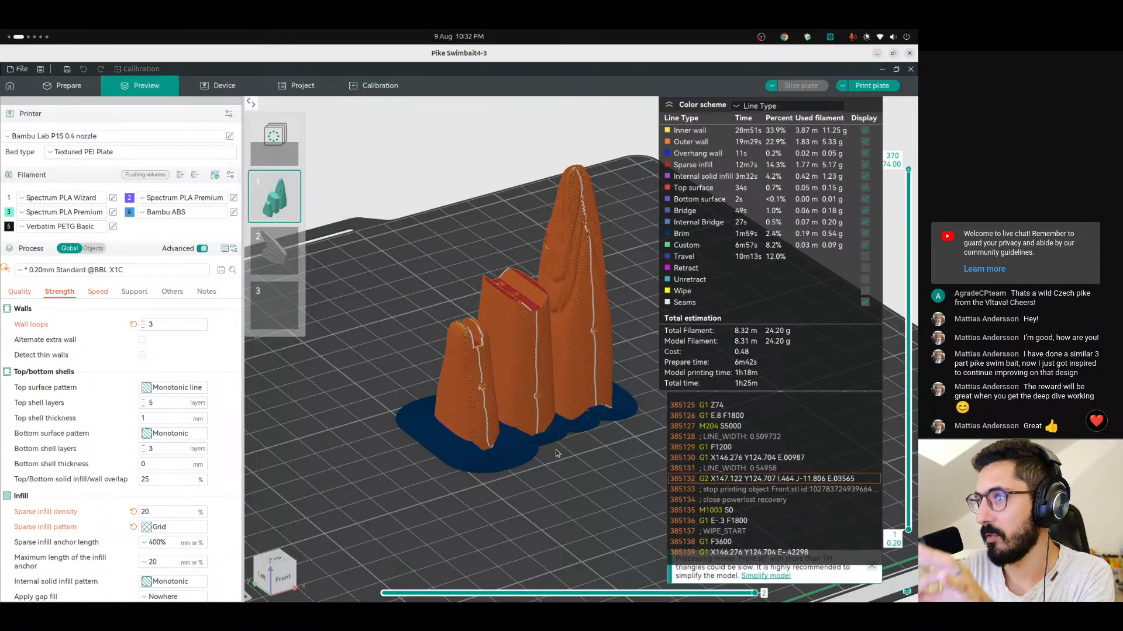
scroll(533, 451, "up", 4)
left_click_drag(590, 509, 525, 493)
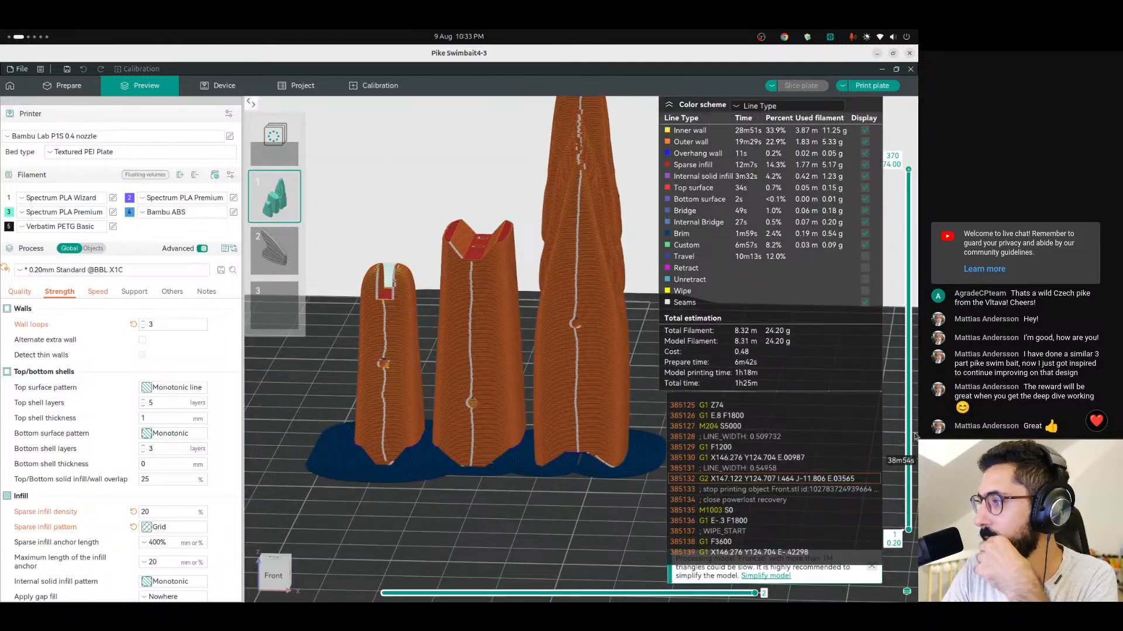
Lower the preview to layer 16 (3.20 mm) and compare the overhang and infill lines near the bases with layer 17.
left_click(908, 492)
scroll(918, 501, "down", 10)
scroll(506, 538, "up", 5)
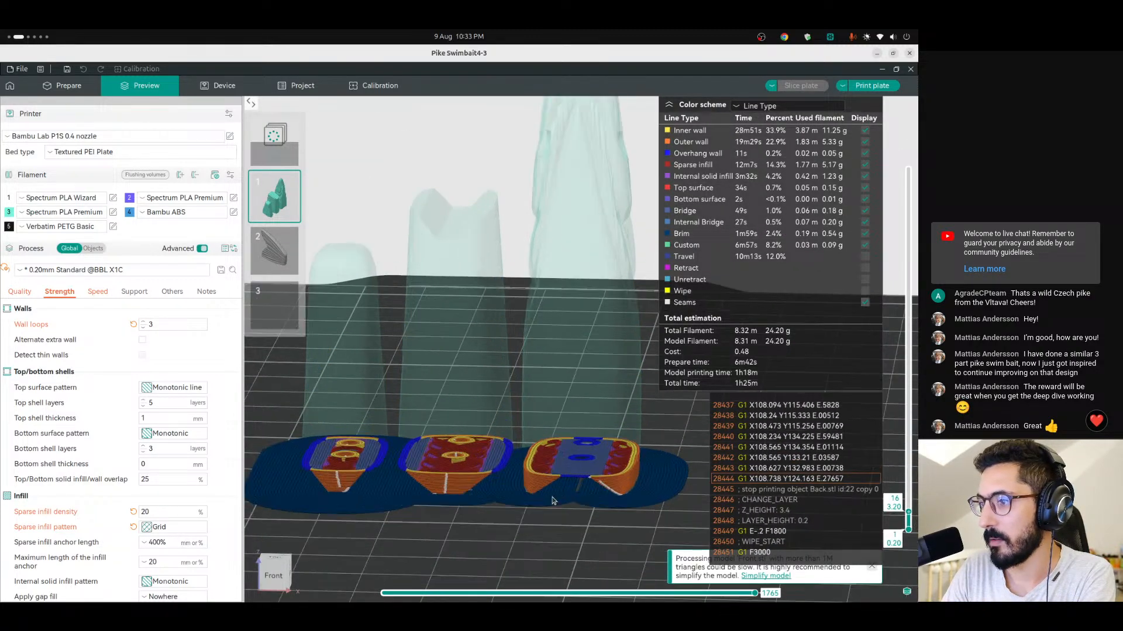
left_click_drag(506, 538, 566, 434)
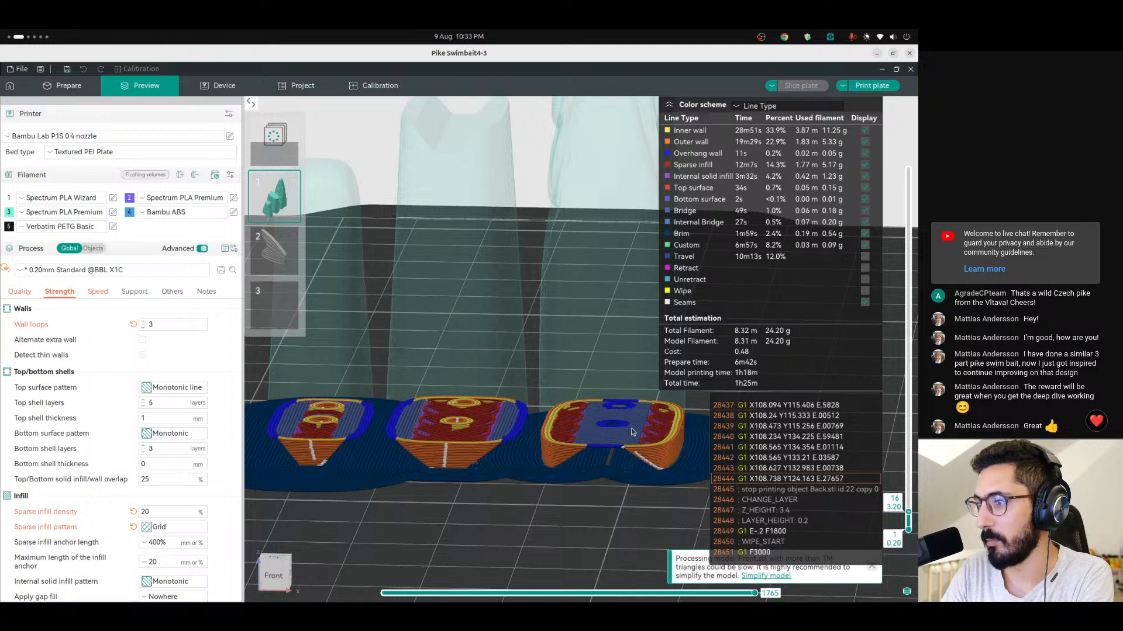
scroll(624, 417, "down", 3)
scroll(628, 423, "up", 3)
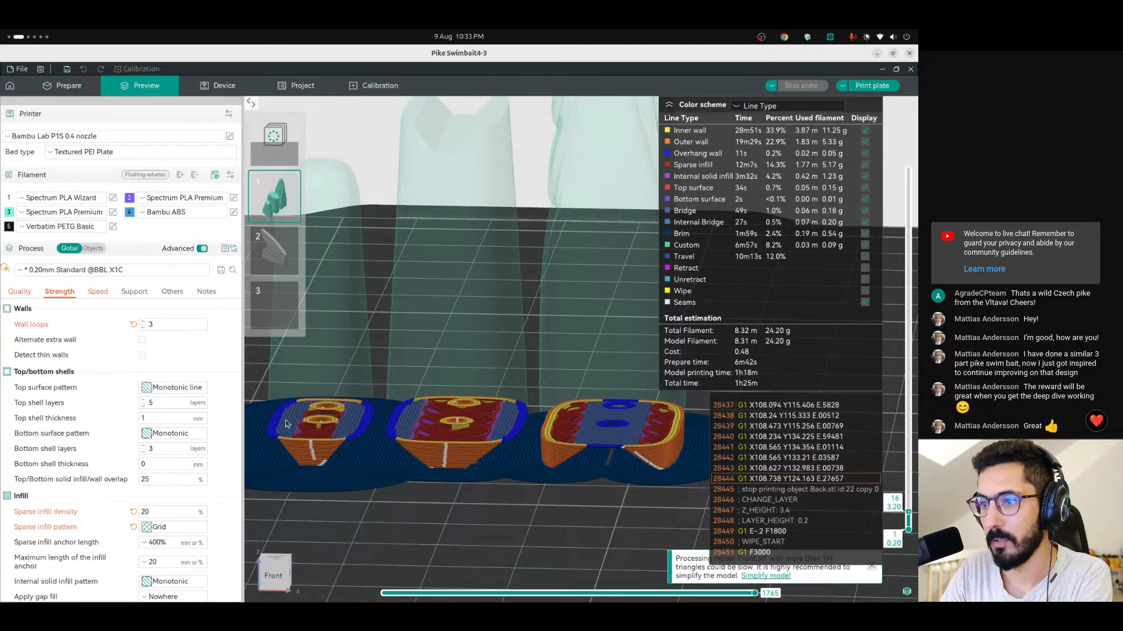
key("Up")
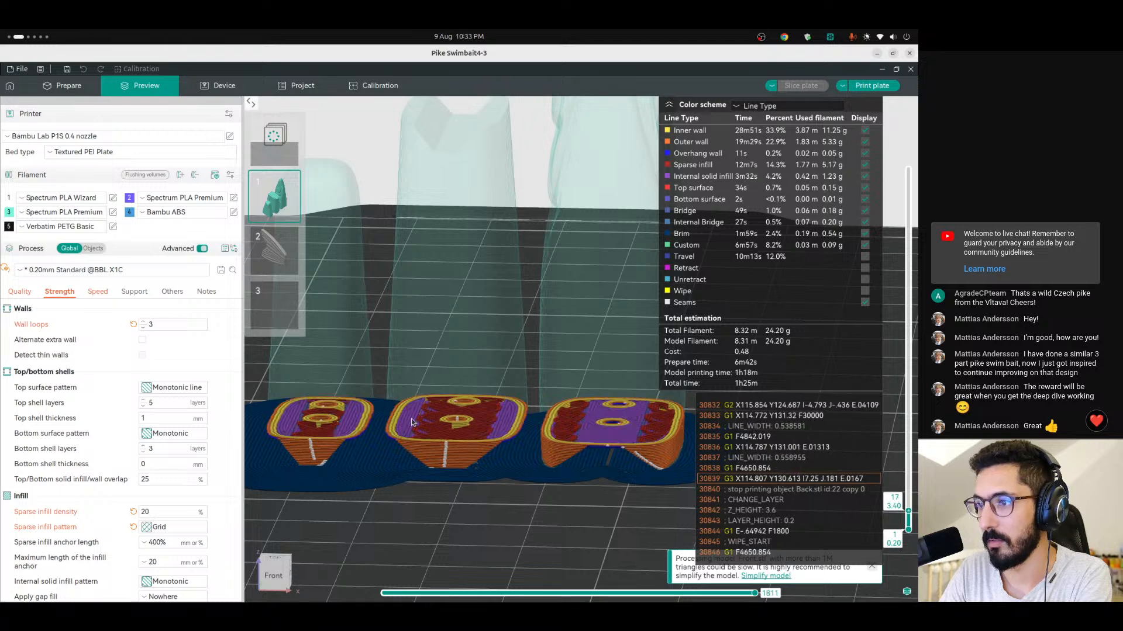
key("Down")
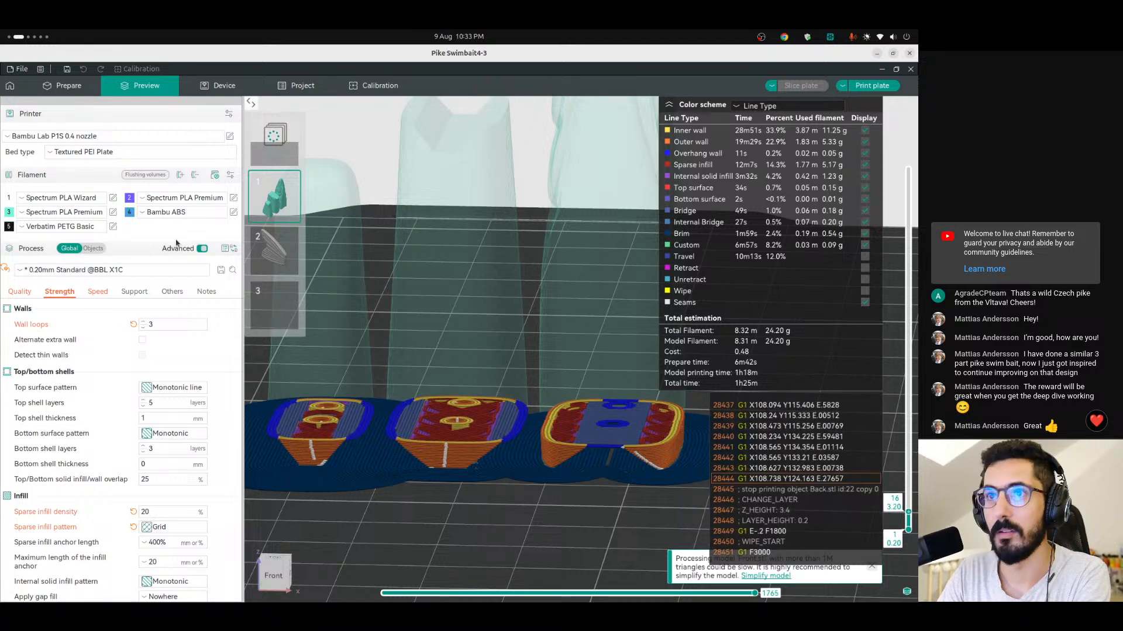
Examine the undersides of the sections in the preparation view and compare them with sliced layers 15 and 16.
left_click(65, 85)
scroll(483, 491, "up", 2)
left_click_drag(475, 487, 479, 373)
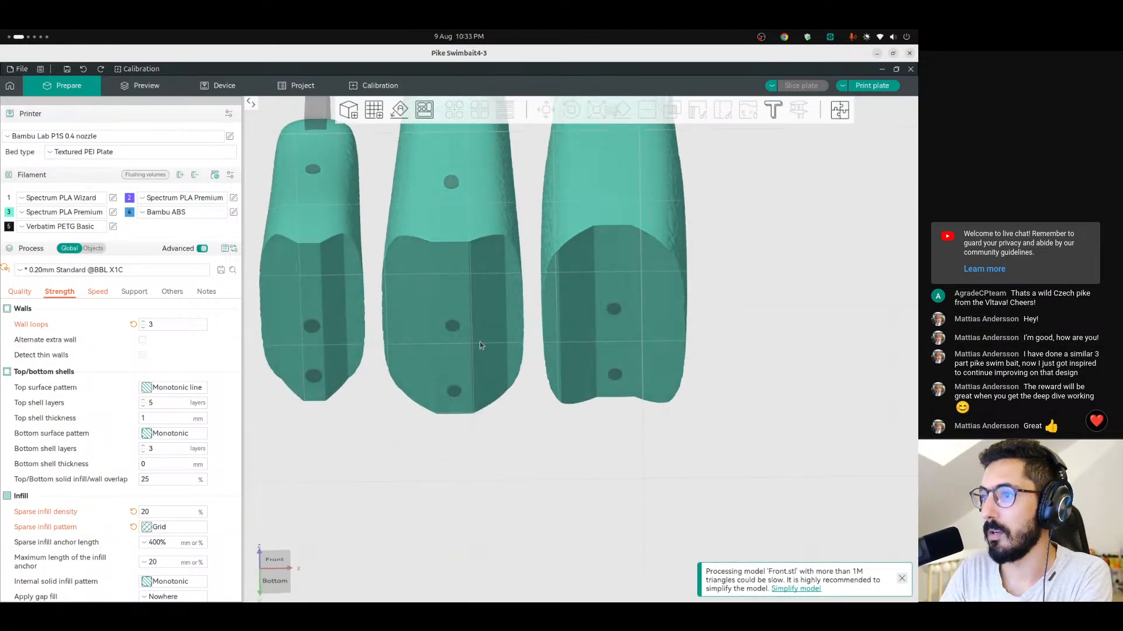
left_click(466, 255)
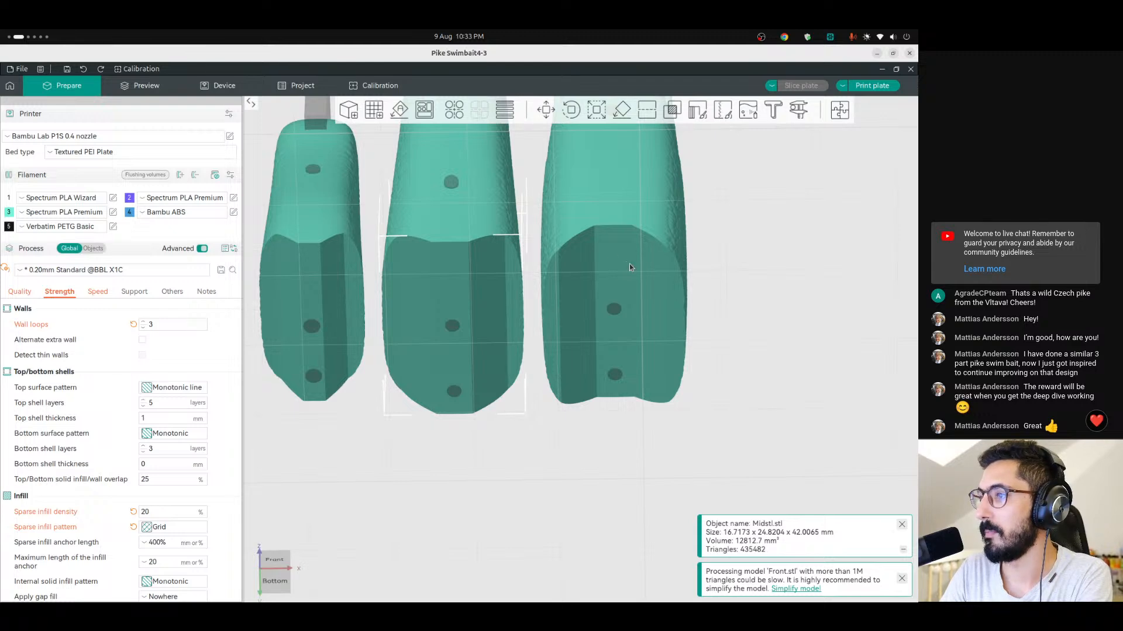
left_click(143, 86)
left_click_drag(600, 414, 643, 409)
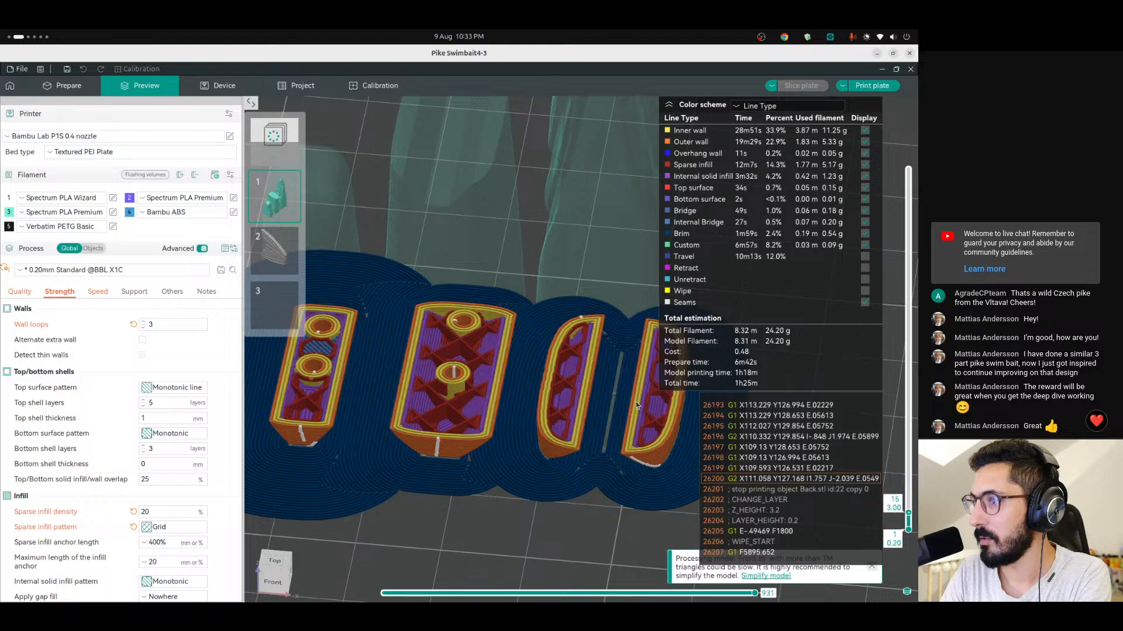
mouse_move(747, 596)
left_mouse_down()
mouse_move(442, 604)
mouse_move(827, 600)
left_mouse_up()
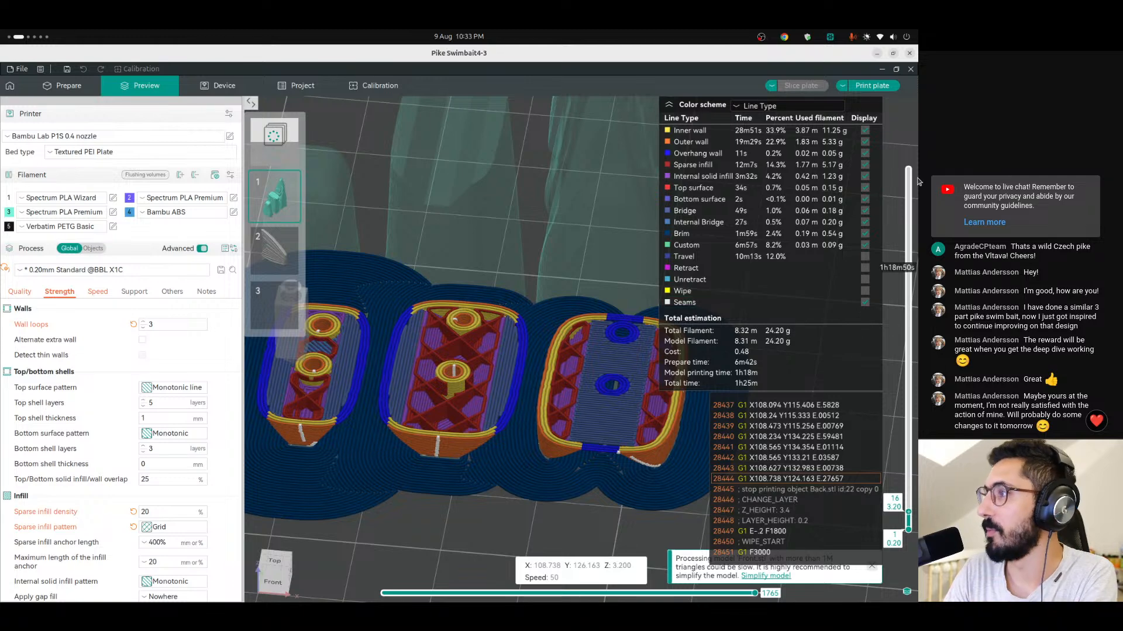
Select Front.stl in the preparation view, show the global support settings and examine the undersides of the sections.
left_click(50, 87)
scroll(591, 363, "down", 6)
left_click_drag(576, 444, 565, 369)
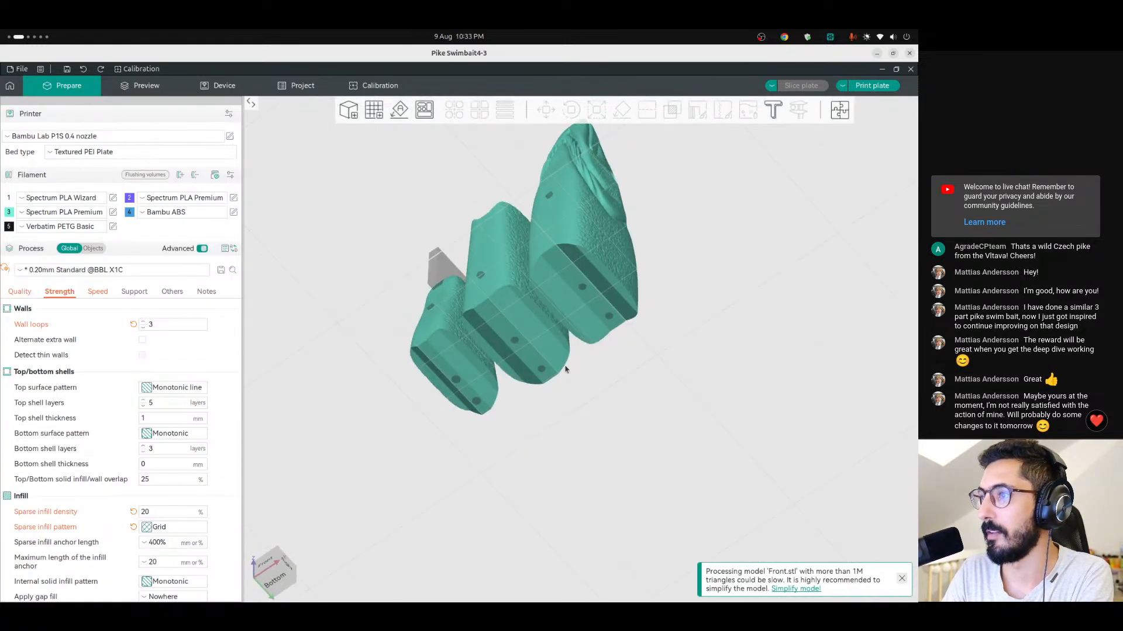
left_click(574, 253)
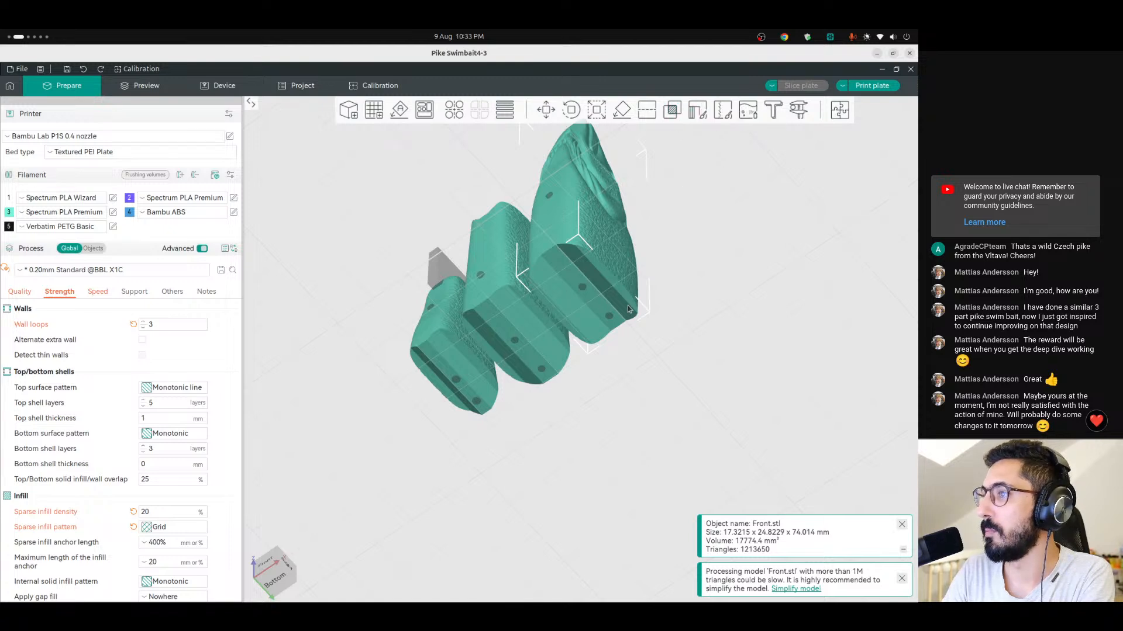
left_click(134, 292)
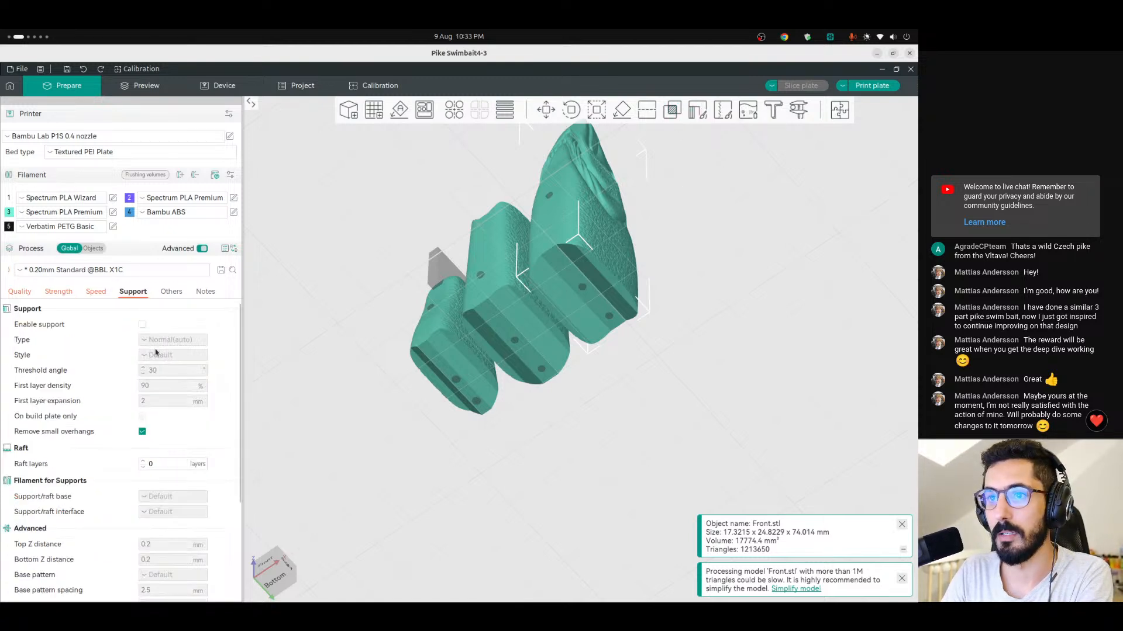
scroll(548, 296, "up", 5)
left_click_drag(779, 321, 801, 316)
scroll(587, 244, "down", 5)
left_click_drag(723, 259, 722, 275)
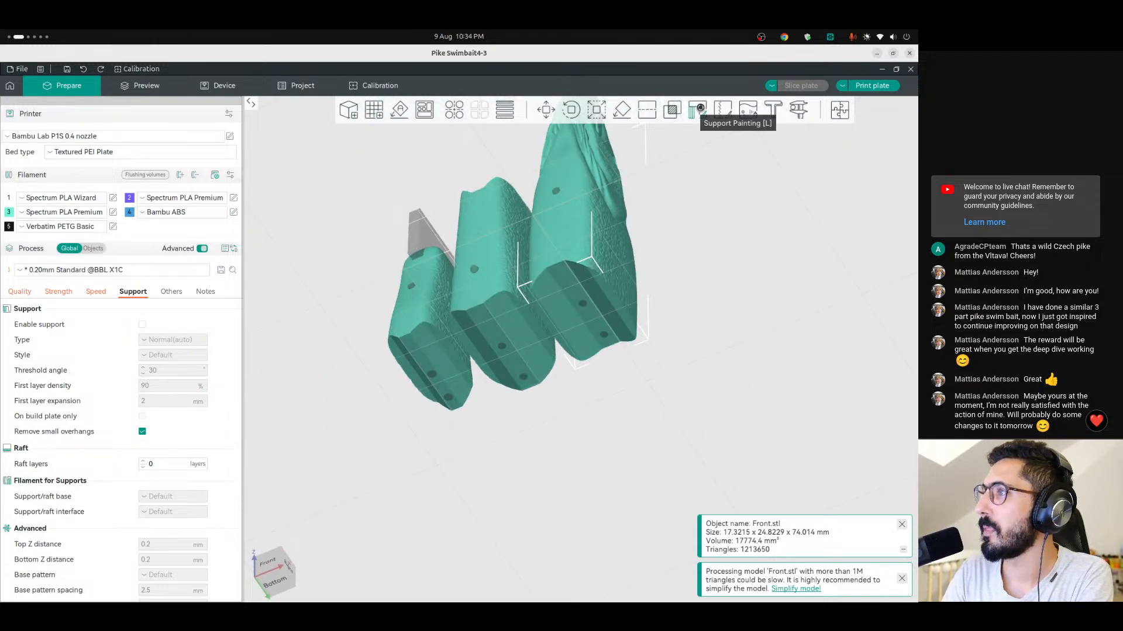
Paint support enforcers on the recessed base faces of Front.stl using 30° smart fill on overhangs only, with overhangs highlighted at 39°.
left_click(700, 110)
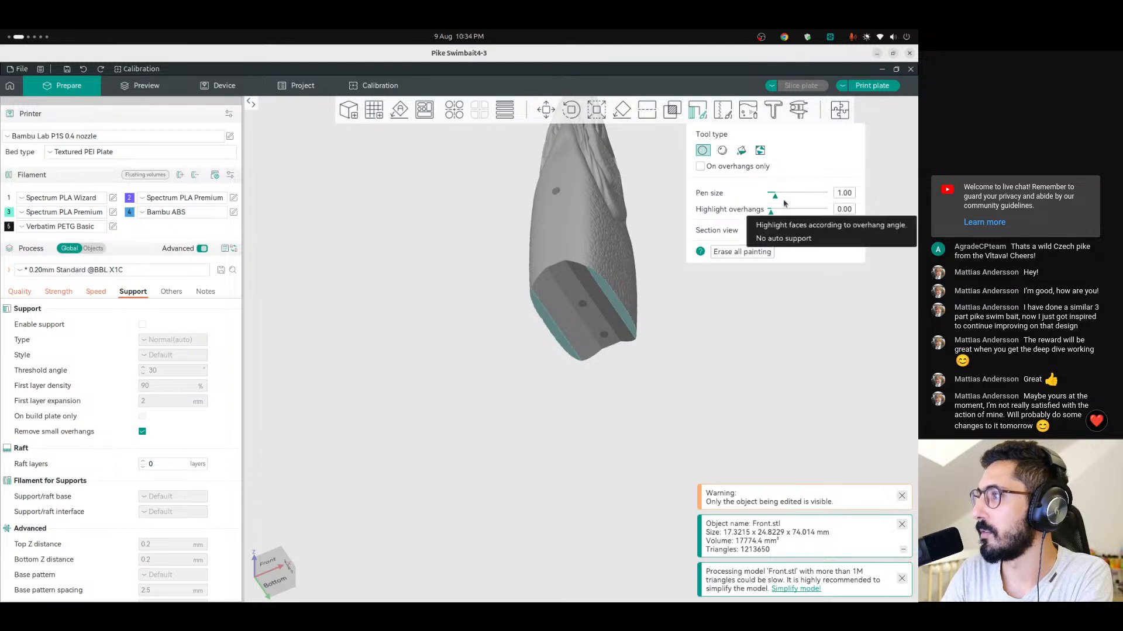
left_click_drag(770, 211, 797, 215)
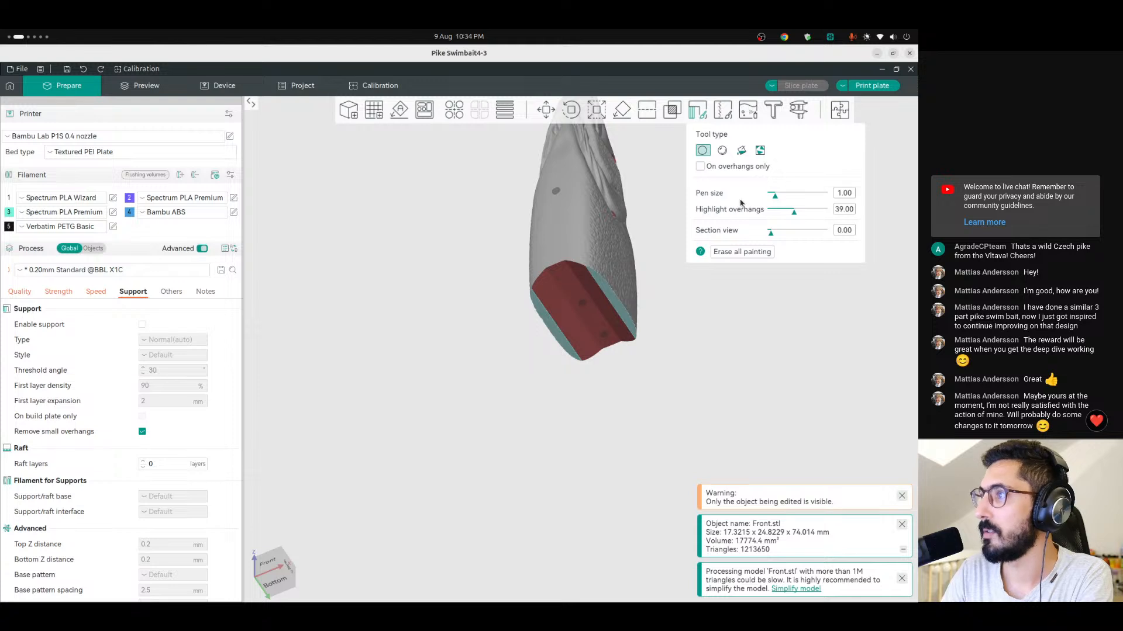
left_click(741, 150)
left_click(700, 166)
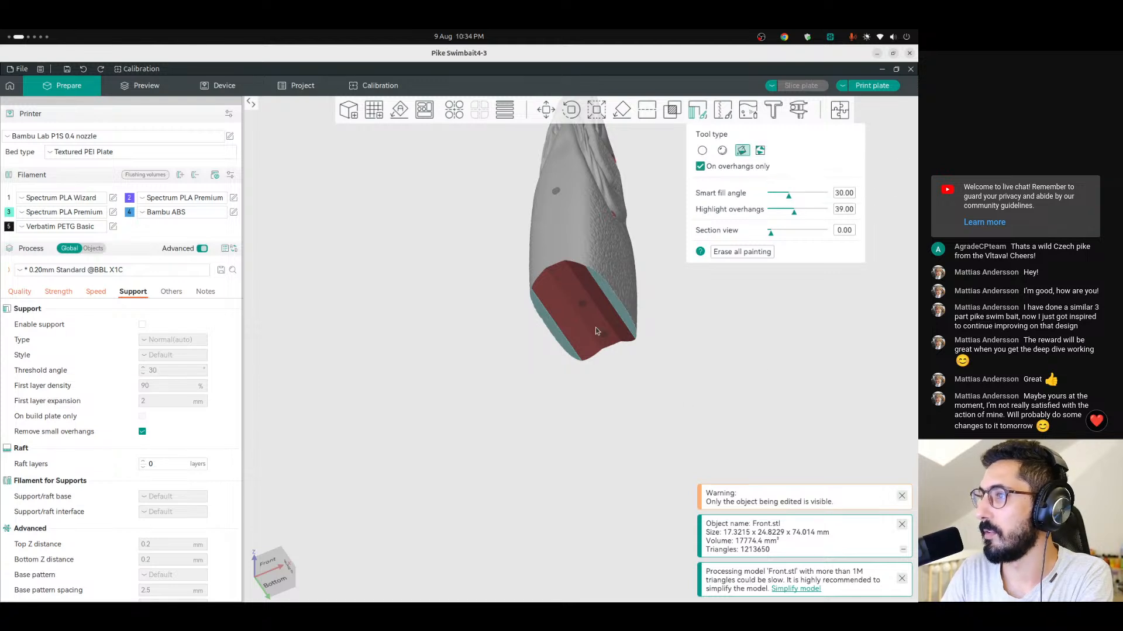
left_click(560, 300)
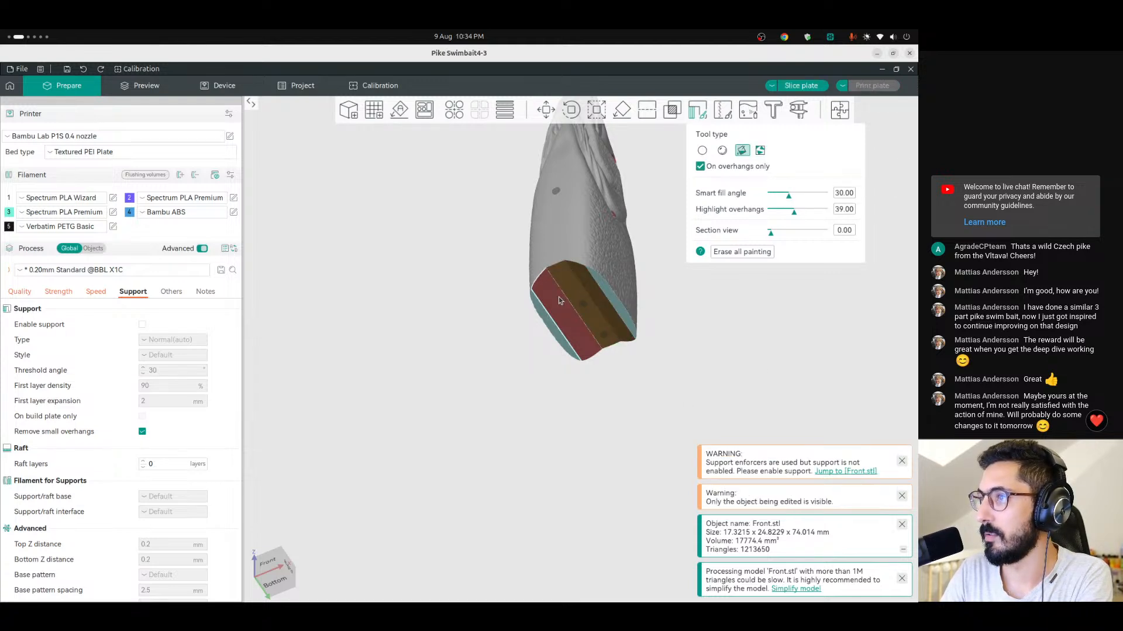
left_click_drag(652, 422, 696, 330)
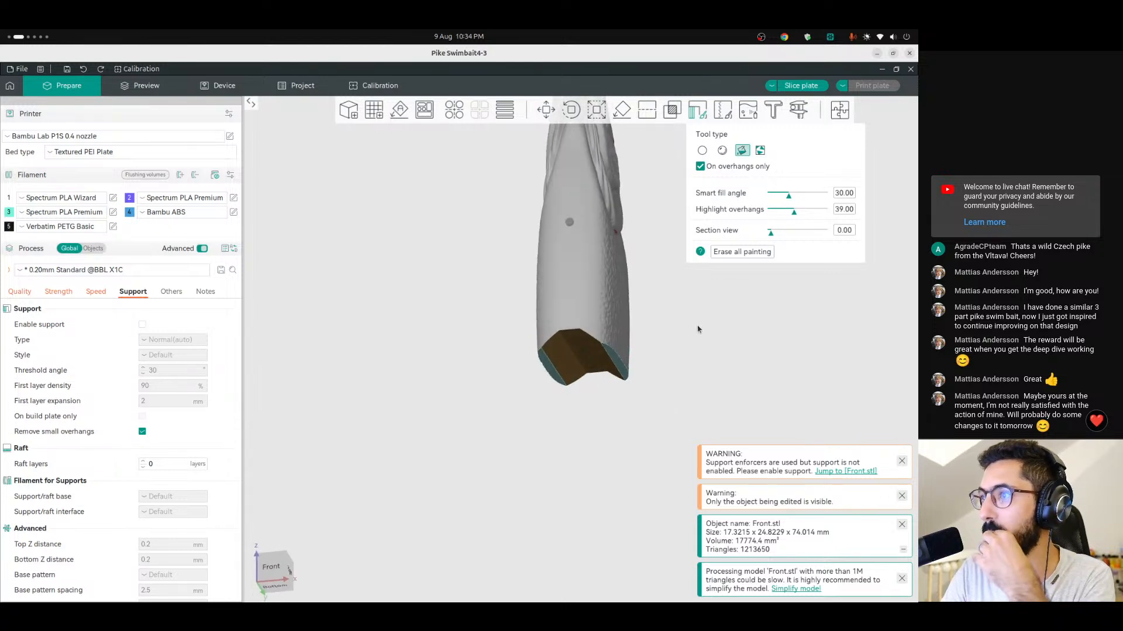
Slice the plate and compare the section bases at layer 16 (3.20 mm) with the layer directly below.
left_click(801, 86)
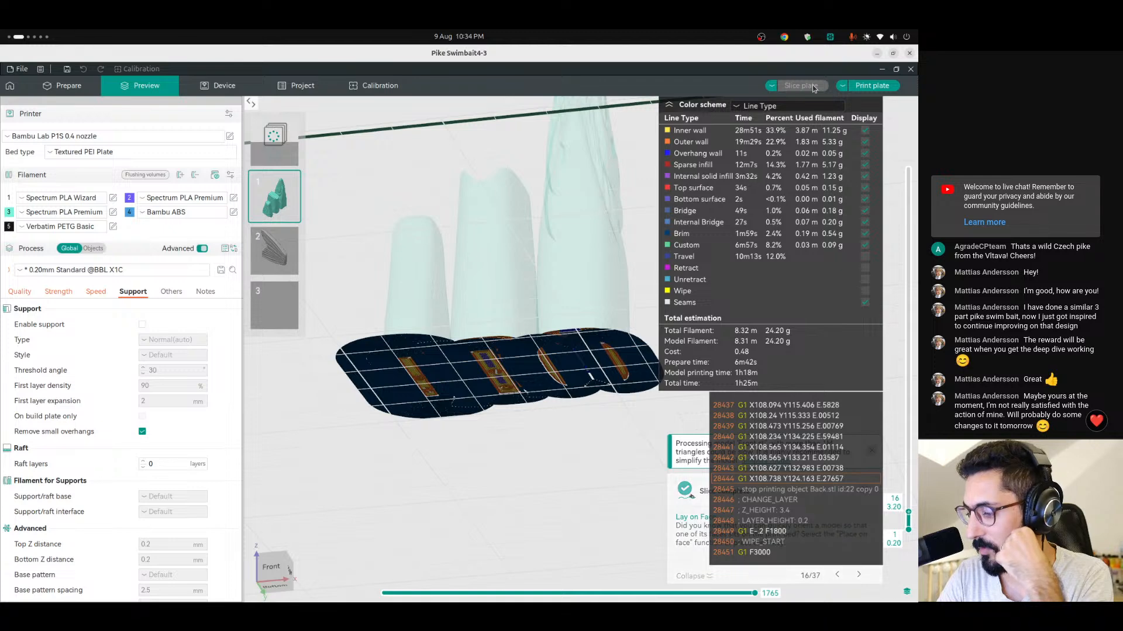
left_click_drag(622, 352, 611, 395)
key("Down")
key("Up")
key("Down")
key("Up")
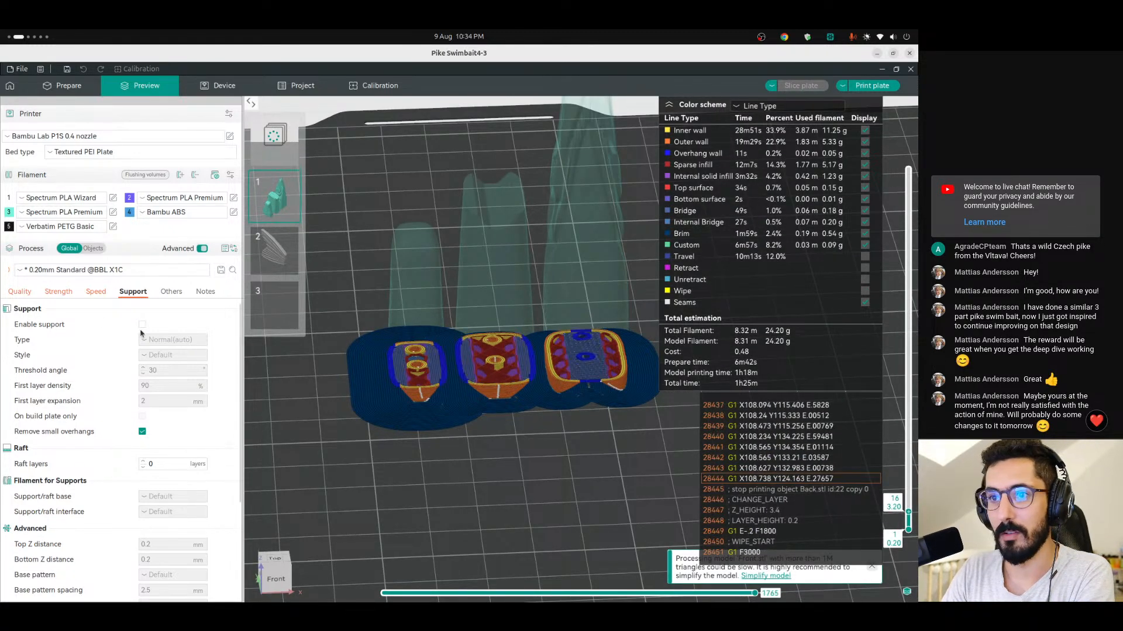
Enable support with type Normal(manual) and set the support base pattern spacing to 1 mm.
left_click(141, 326)
left_click(162, 343)
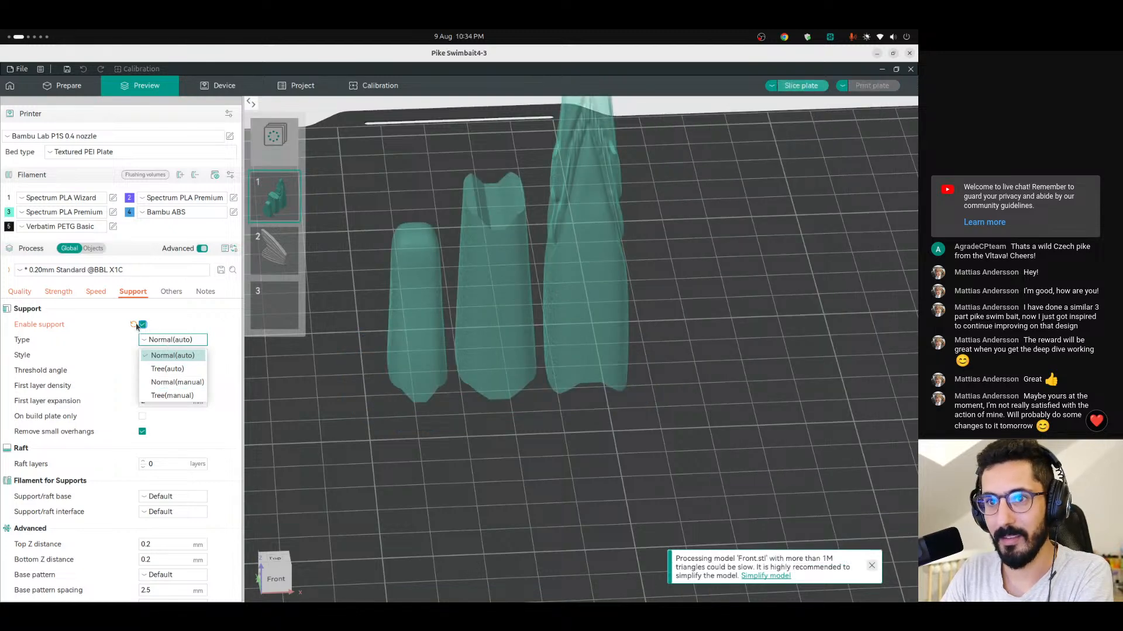
left_click(183, 382)
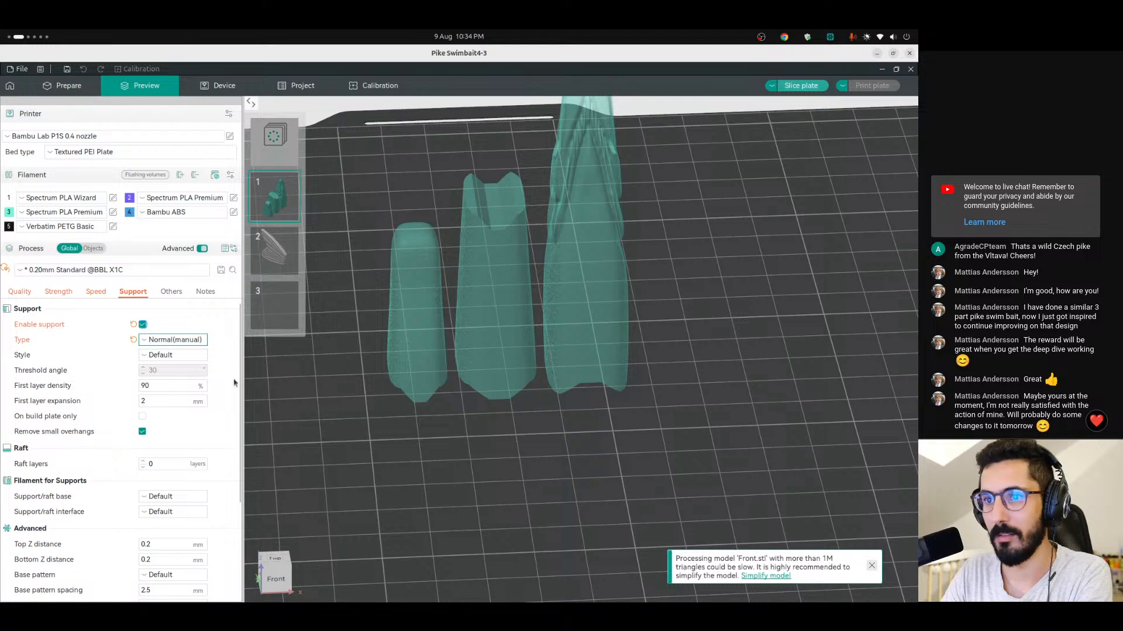
scroll(78, 487, "down", 3)
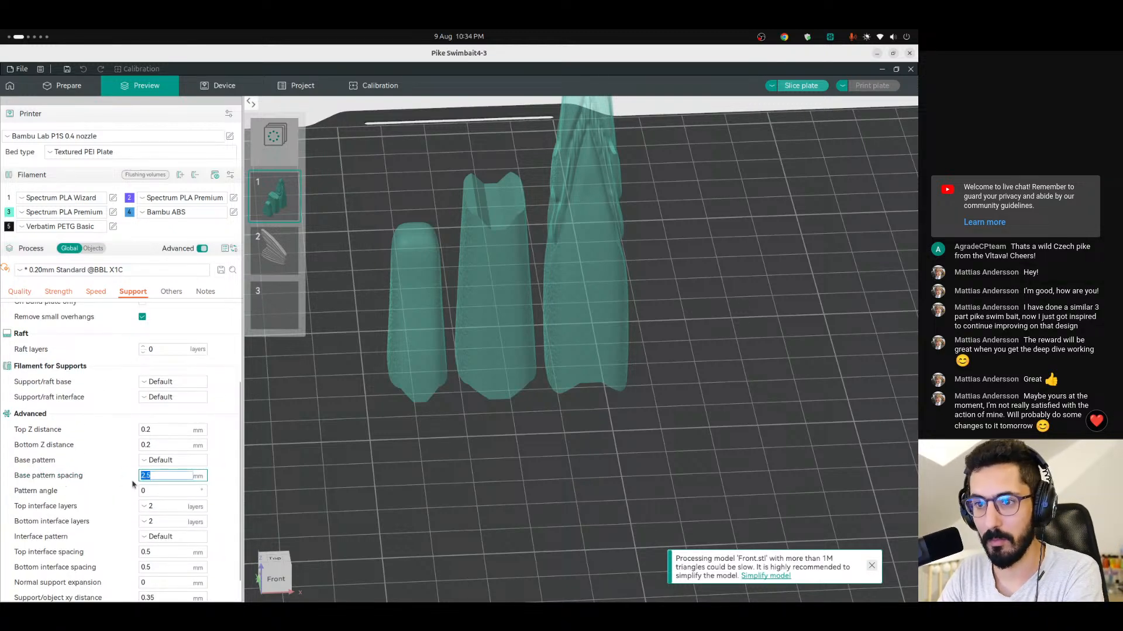
left_click(159, 491)
left_click(156, 476)
Paint support enforcers on both sloped base faces of Midstl.stl using 30° smart fill on overhangs only, with overhangs highlighted at 42°.
left_click(65, 85)
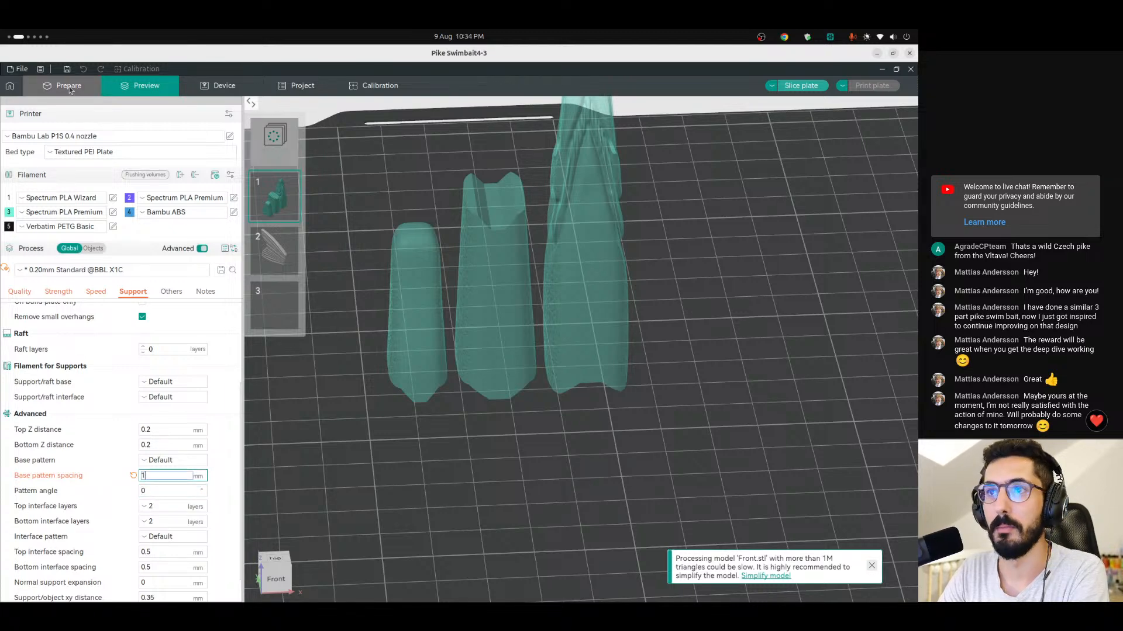
left_click(484, 290)
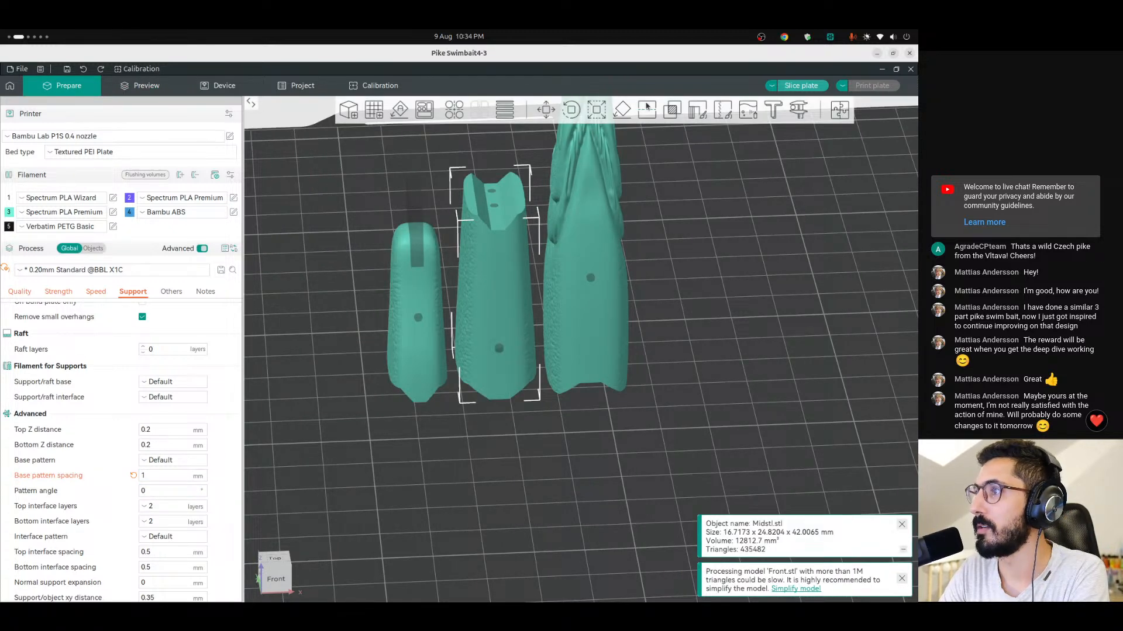
left_click(697, 110)
left_click_drag(650, 292, 647, 244)
left_click_drag(770, 212, 796, 211)
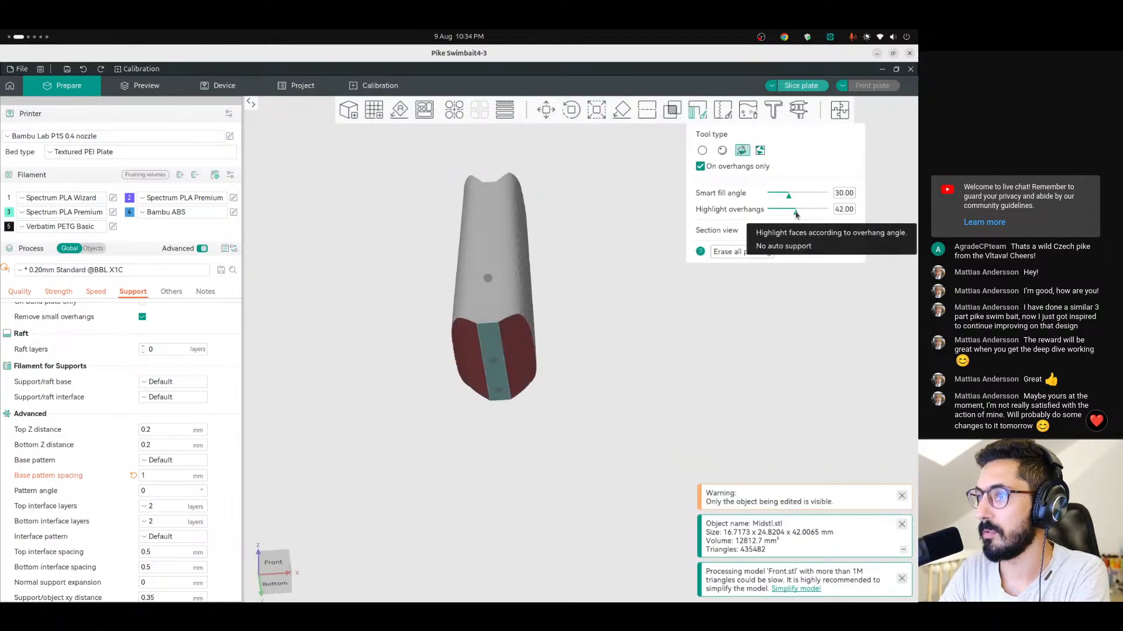
left_click(522, 344)
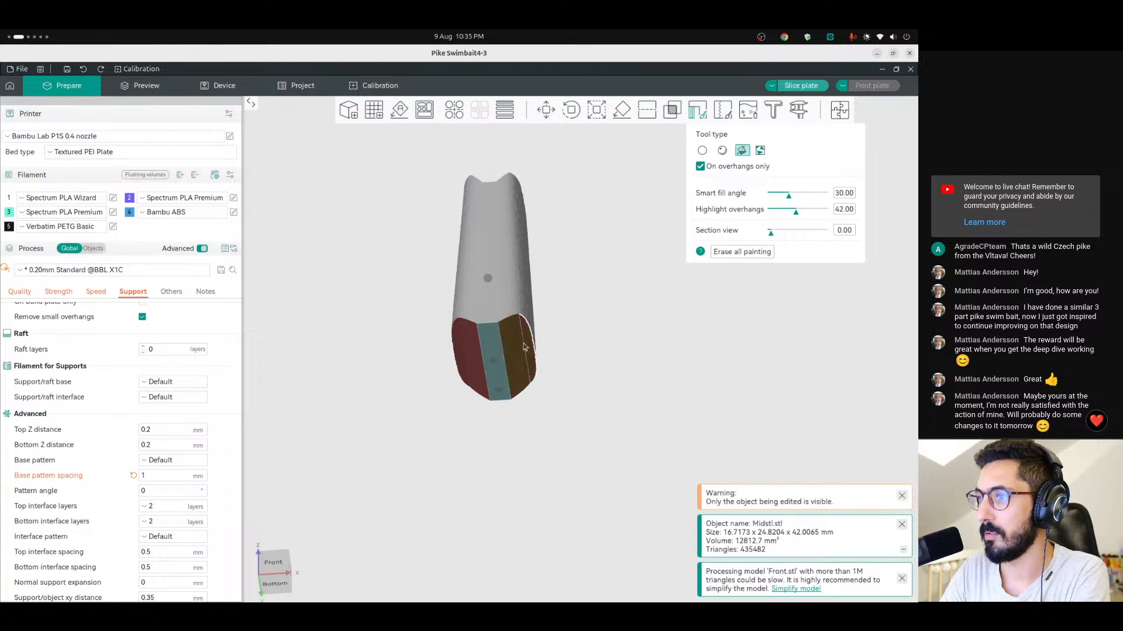
left_click(470, 362)
scroll(465, 342, "up", 3)
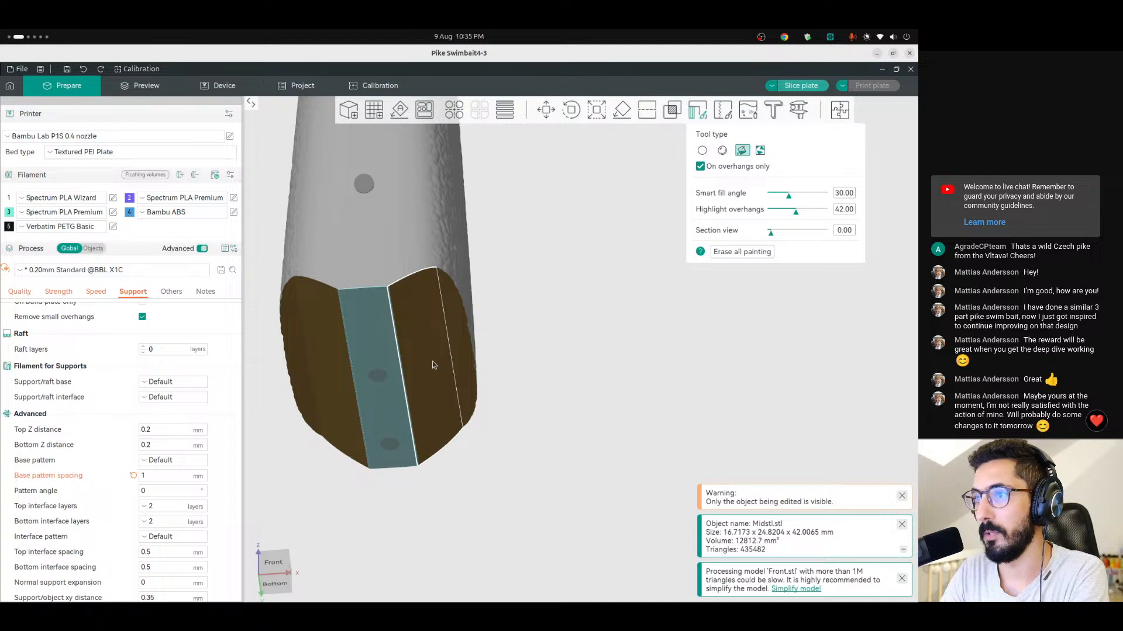
left_click_drag(559, 185, 564, 199)
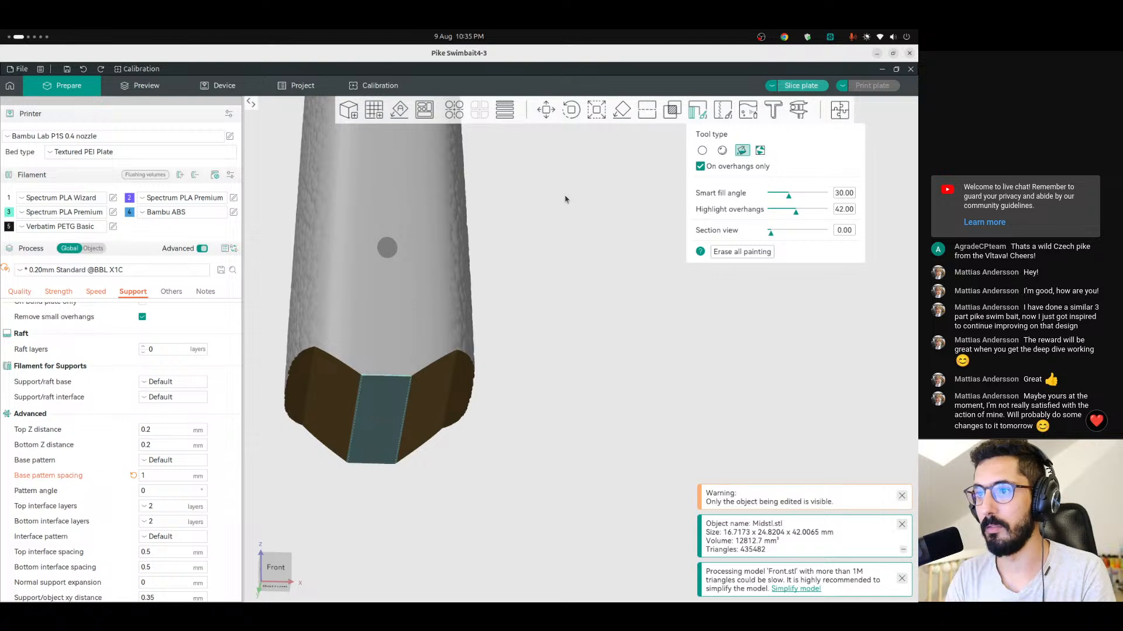
scroll(620, 282, "down", 4)
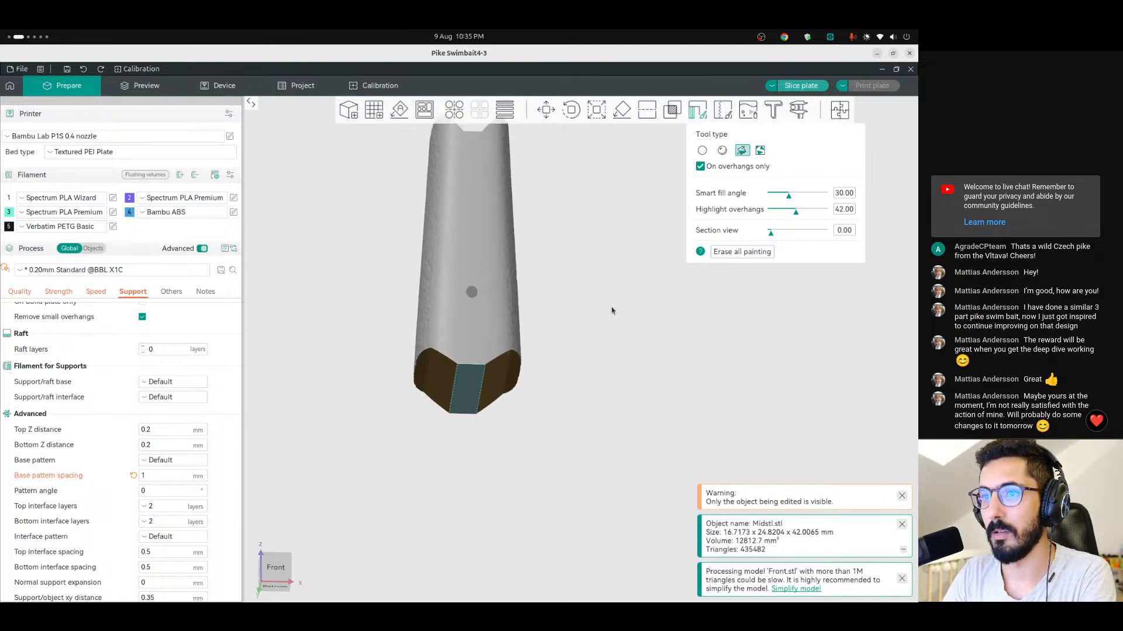
scroll(612, 311, "down", 2)
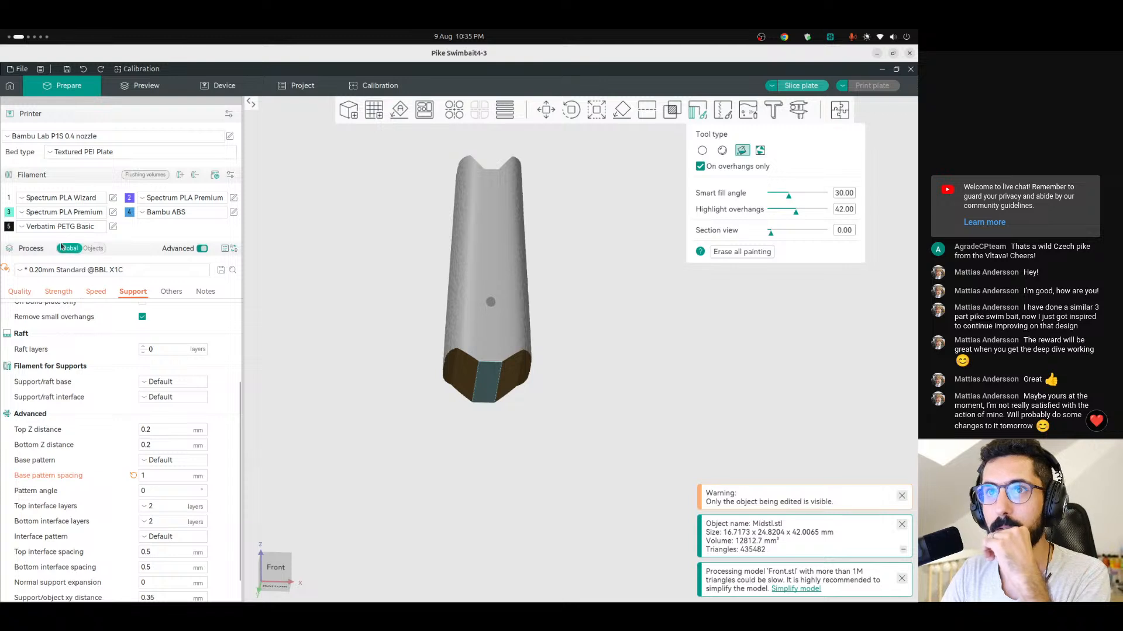
key("Escape")
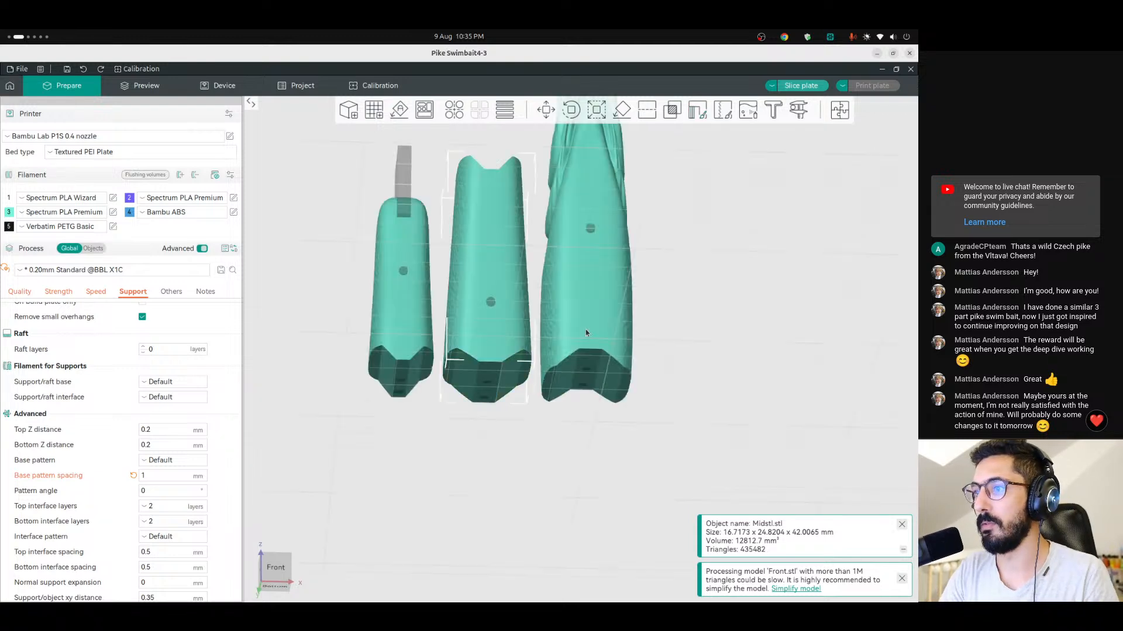
Paint support enforcers on the outer and sloped inner base faces of Back.stl with 30° smart fill, raising the overhang highlight to 58°.
left_click(396, 291)
key("l")
scroll(403, 345, "up", 5)
right_click_drag(423, 318, 556, 300)
left_click_drag(772, 211, 781, 212)
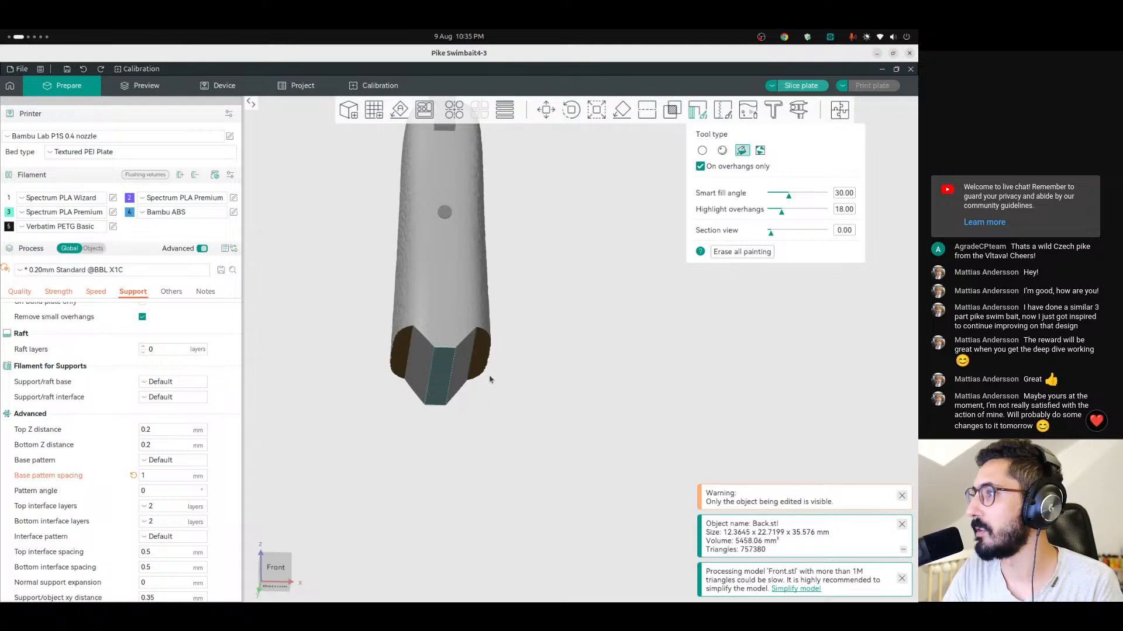
left_click_drag(781, 212, 806, 213)
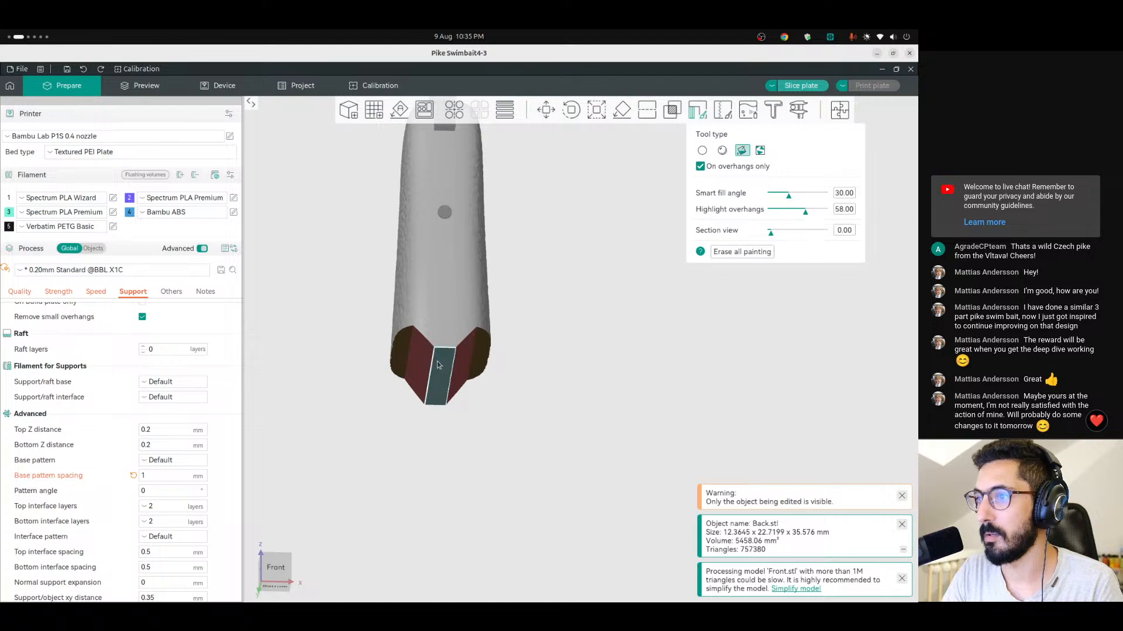
scroll(585, 354, "down", 3)
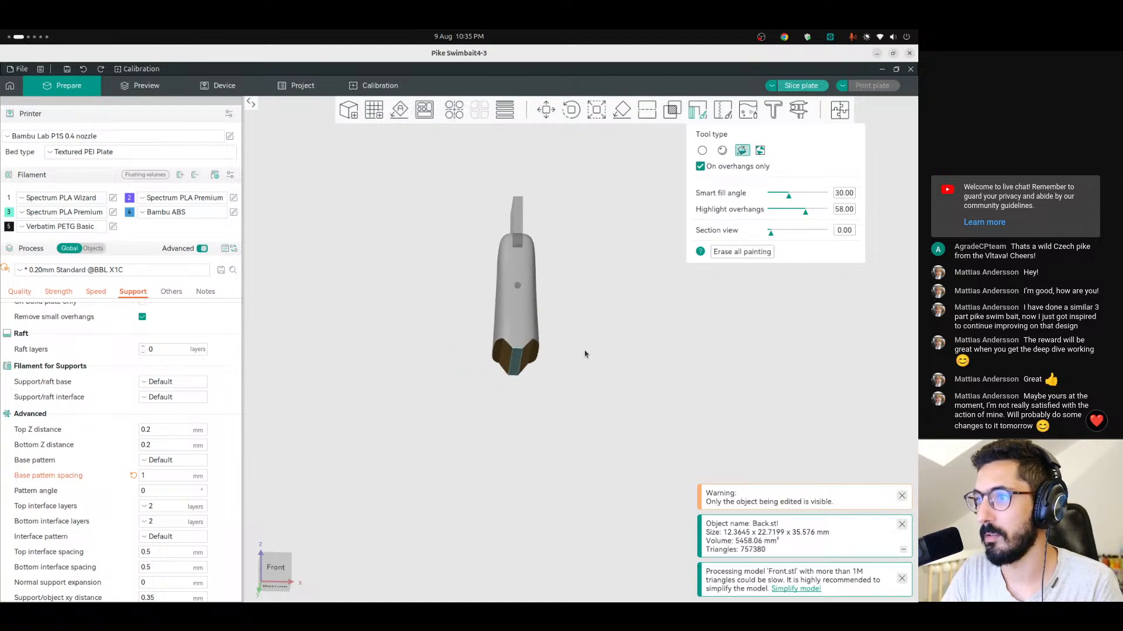
left_click_drag(631, 291, 648, 308)
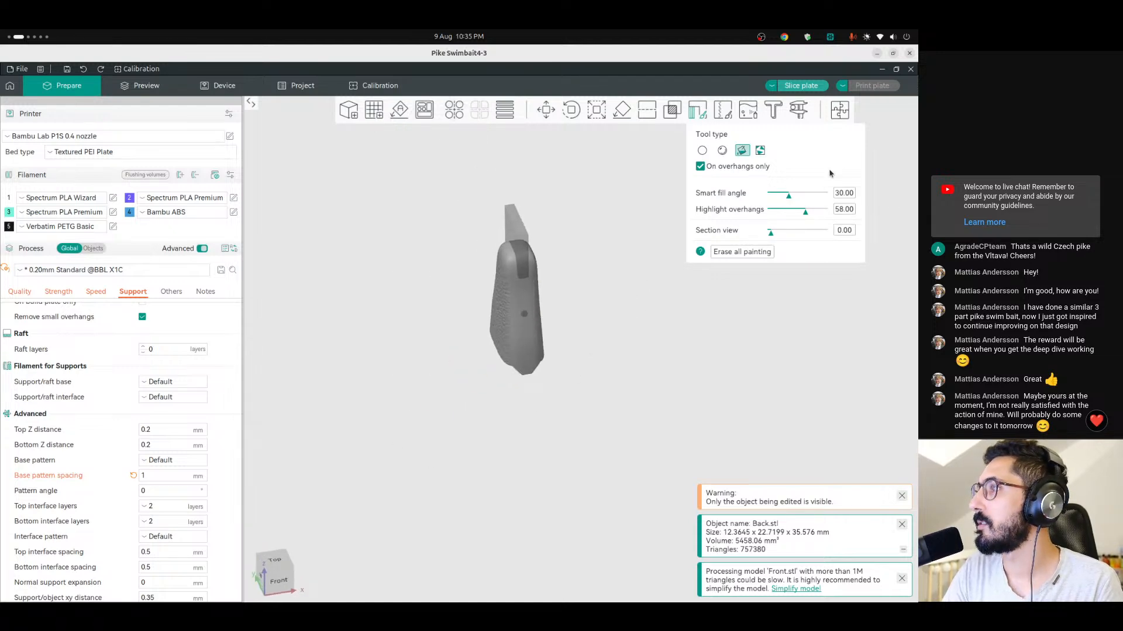
key("Escape")
Auto-arrange the three swimbait sections on plate 1.
left_click(747, 241)
scroll(747, 241, "down", 7)
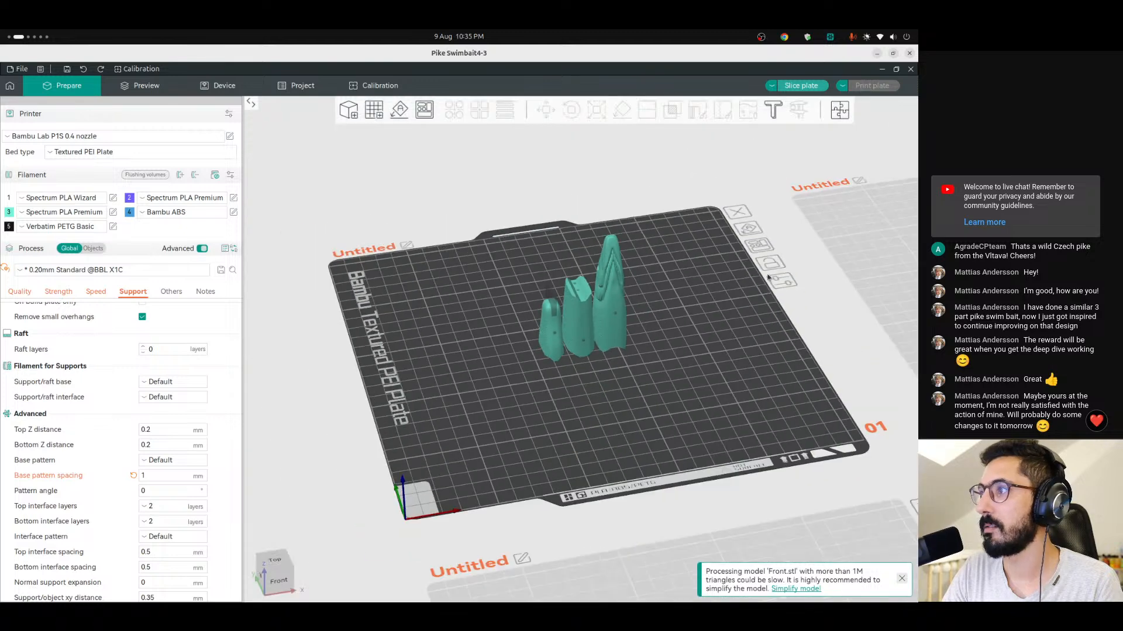
left_click(758, 247)
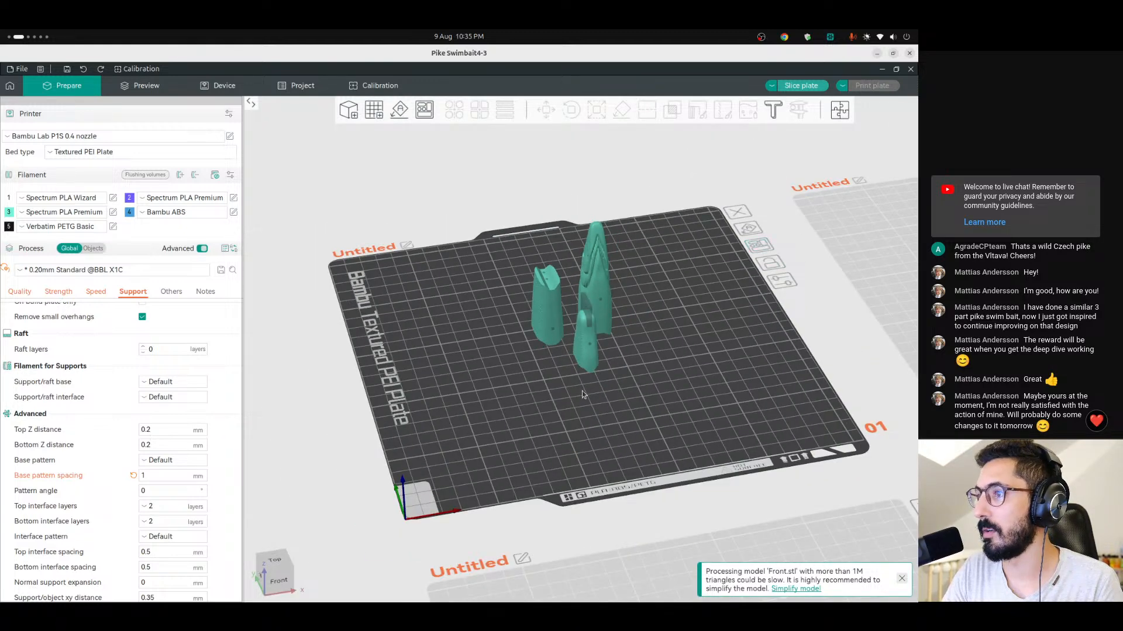
scroll(623, 366, "up", 6)
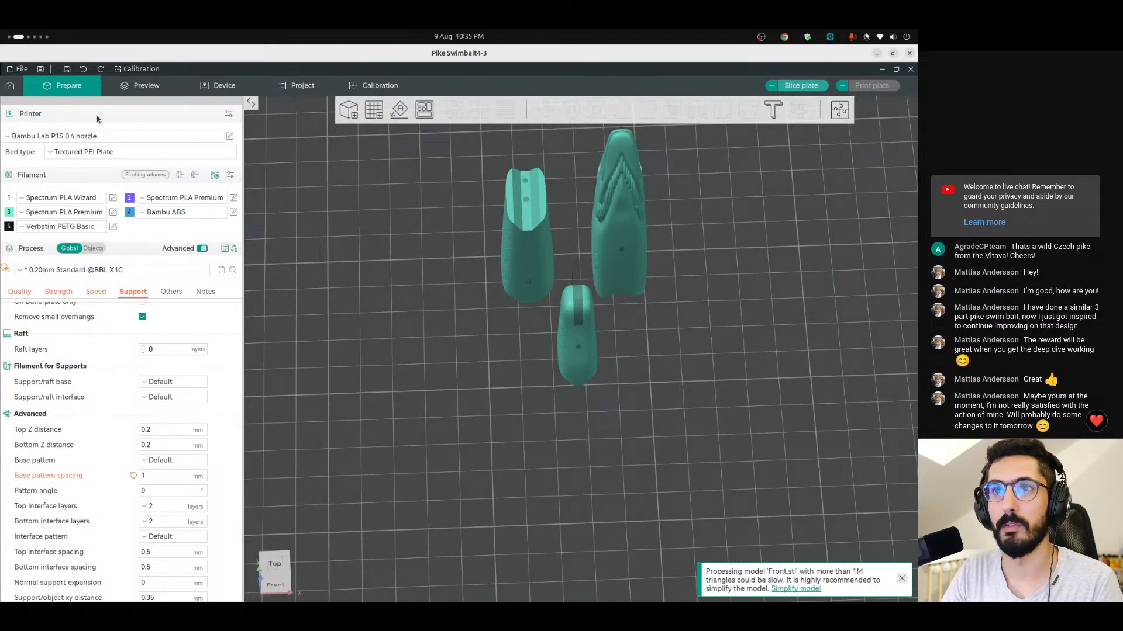
Slice the rearranged plate and examine the supports and section bases at layers 16 (3.20 mm) and 21 (4.20 mm).
left_click(140, 87)
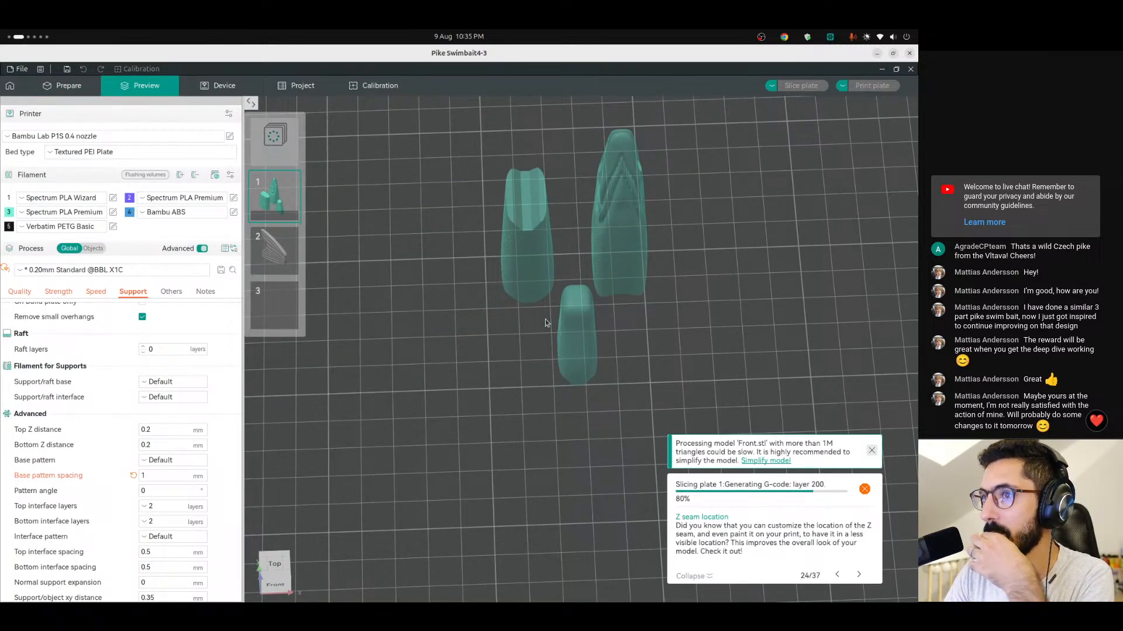
scroll(471, 369, "up", 2)
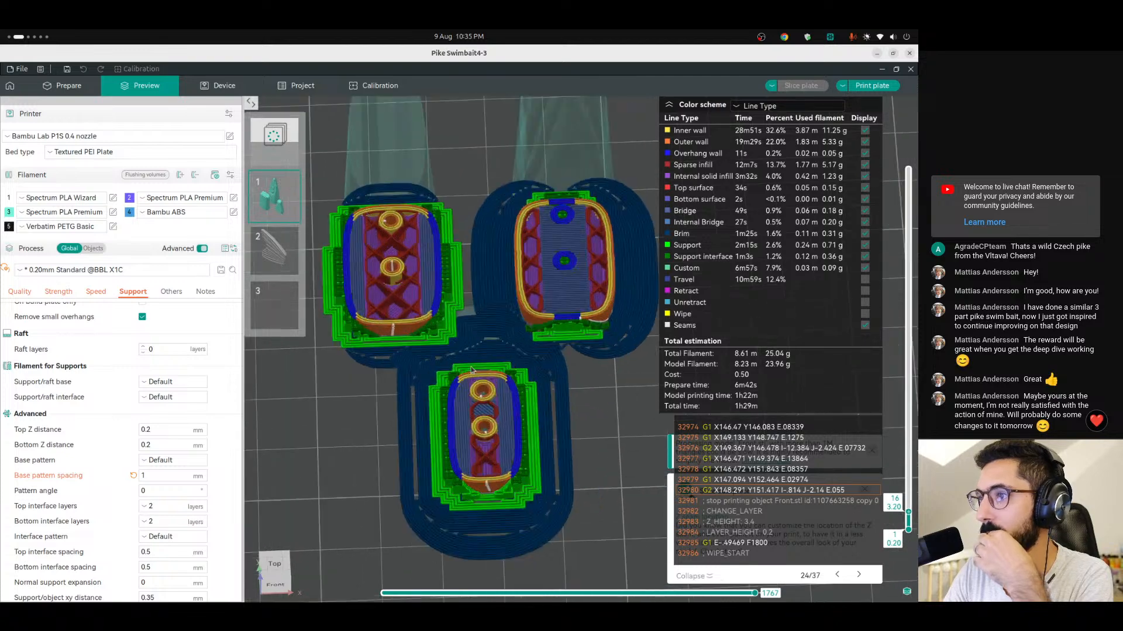
mouse_move(908, 512)
left_mouse_down()
mouse_move(908, 528)
mouse_move(915, 476)
mouse_move(903, 522)
mouse_move(908, 506)
left_mouse_up()
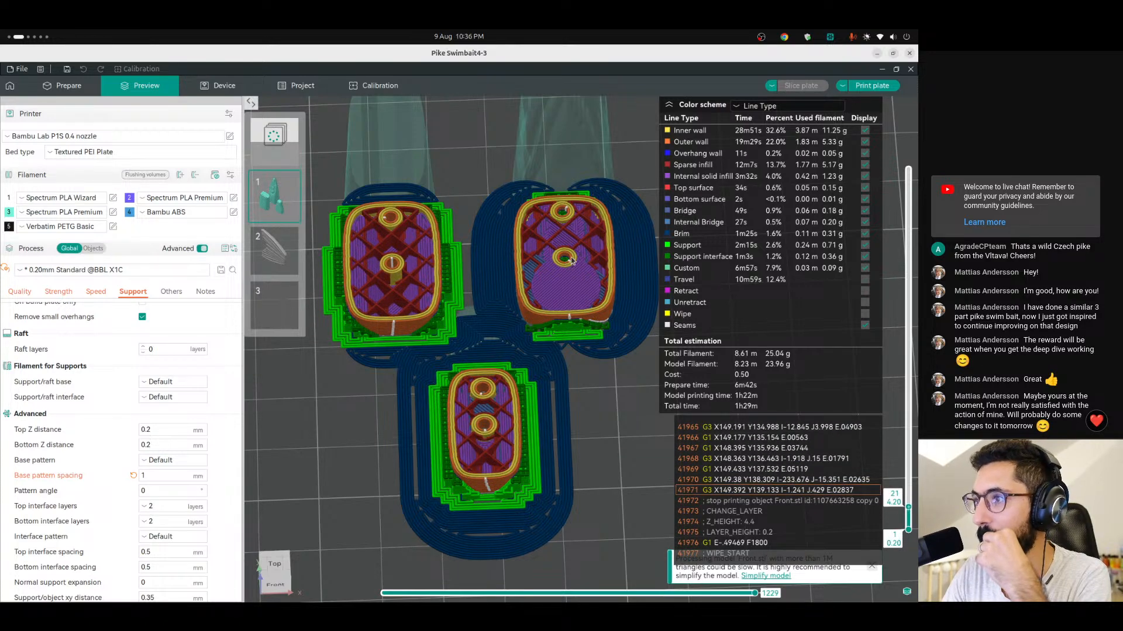
scroll(572, 265, "up", 5)
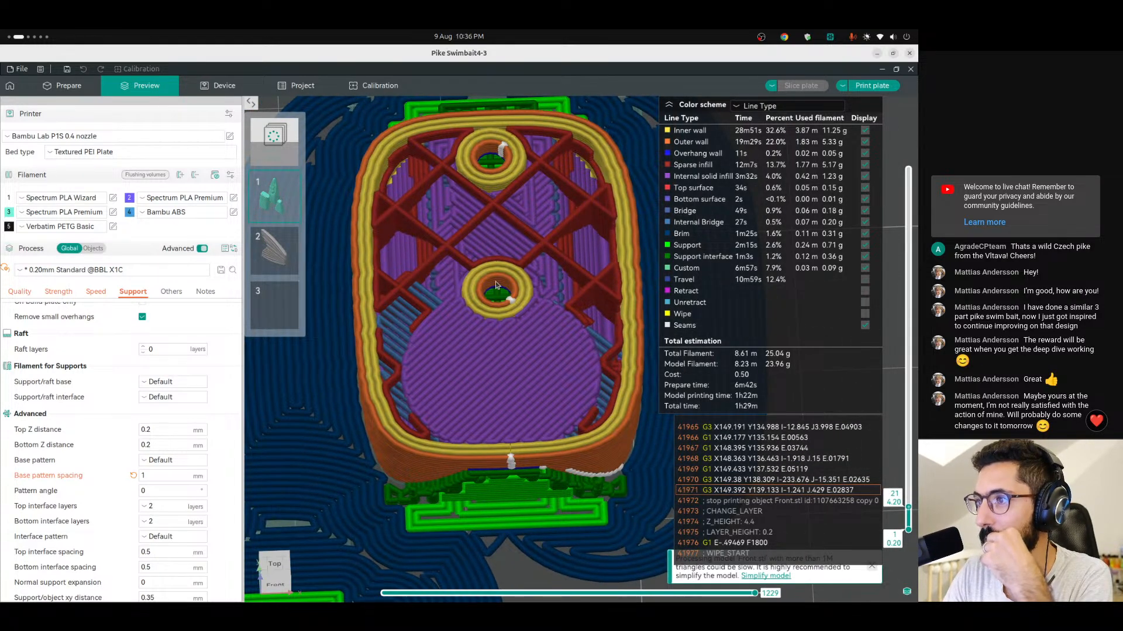
scroll(506, 290, "down", 5)
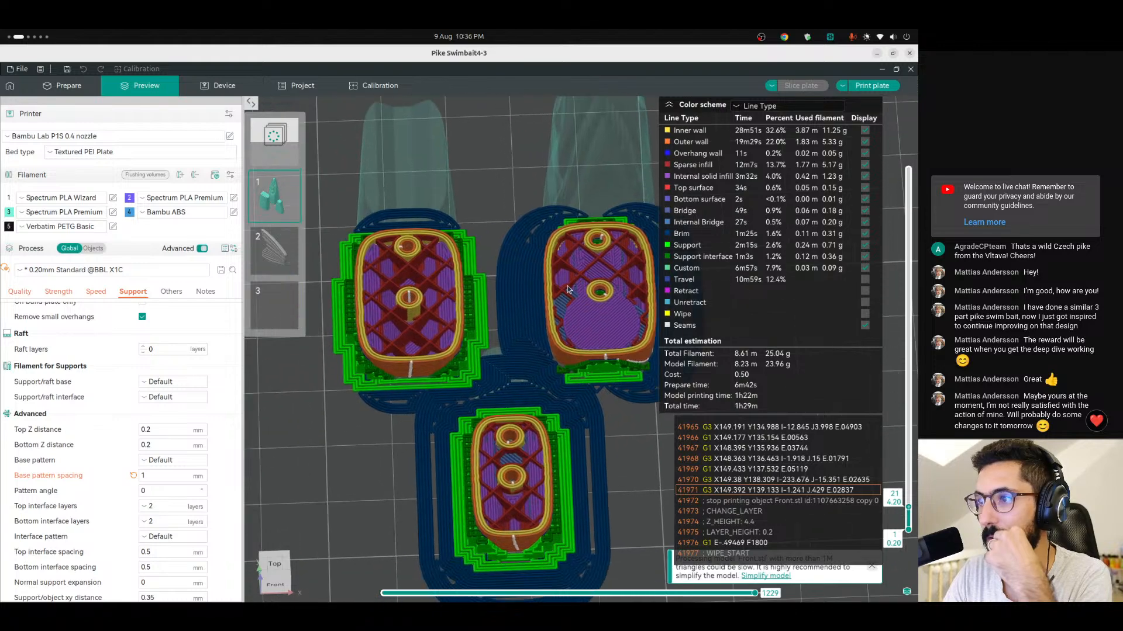
Add a print pause at layer 120 (24.00 mm), where the front section's lower cavity is still open.
left_click_drag(910, 510, 914, 411)
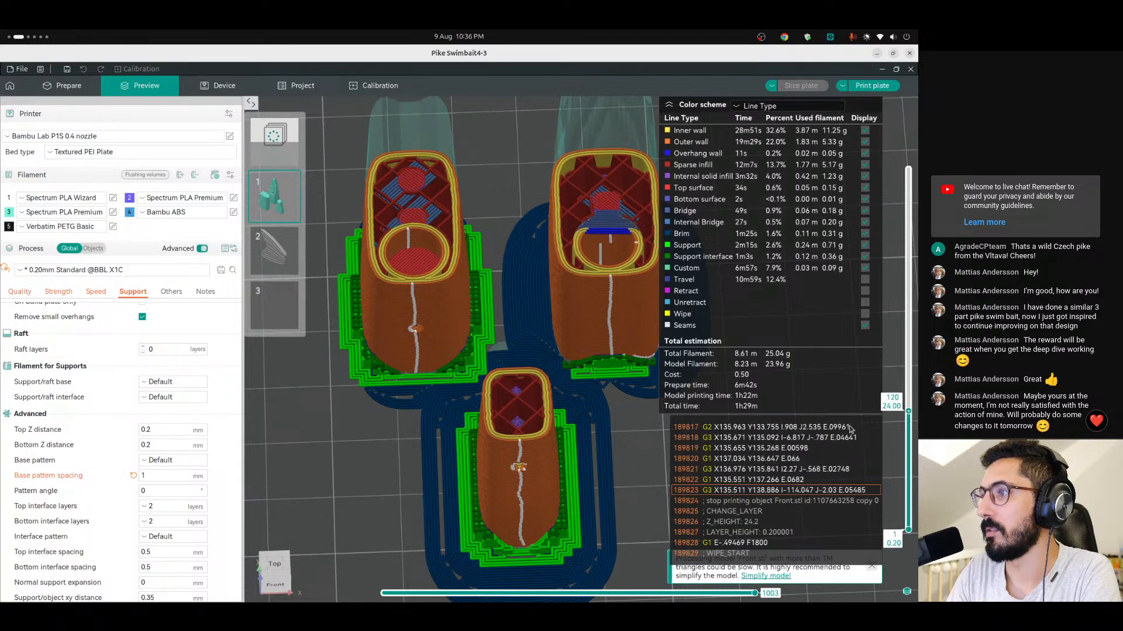
right_click(907, 414)
left_click(895, 419)
Step through the layers around layer 193 and add a second print pause there.
left_click_drag(908, 411, 908, 341)
key("Up")
key("Down")
key("Up")
right_click(908, 343)
left_click(895, 351)
Add a third print pause at layer 277 (55.40 mm), near the top of the front section.
left_click_drag(908, 343, 908, 260)
right_click(908, 259)
left_click(908, 267)
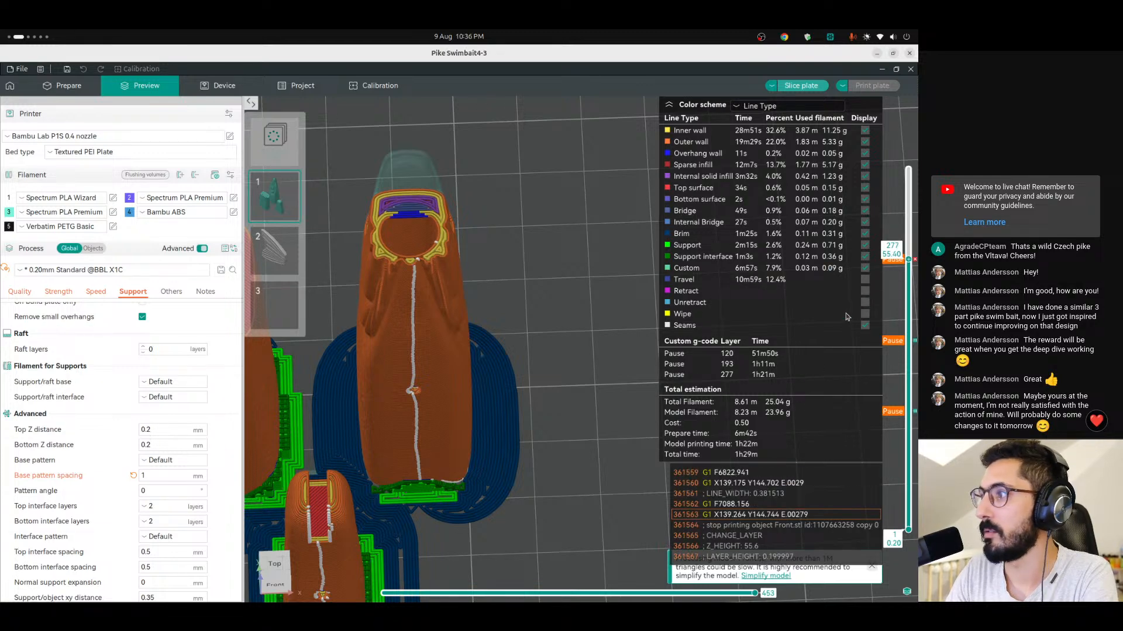
Raise the preview to the top layer 370 (74.00 mm) and reslice the plate with the three pauses.
left_click_drag(908, 259, 908, 163)
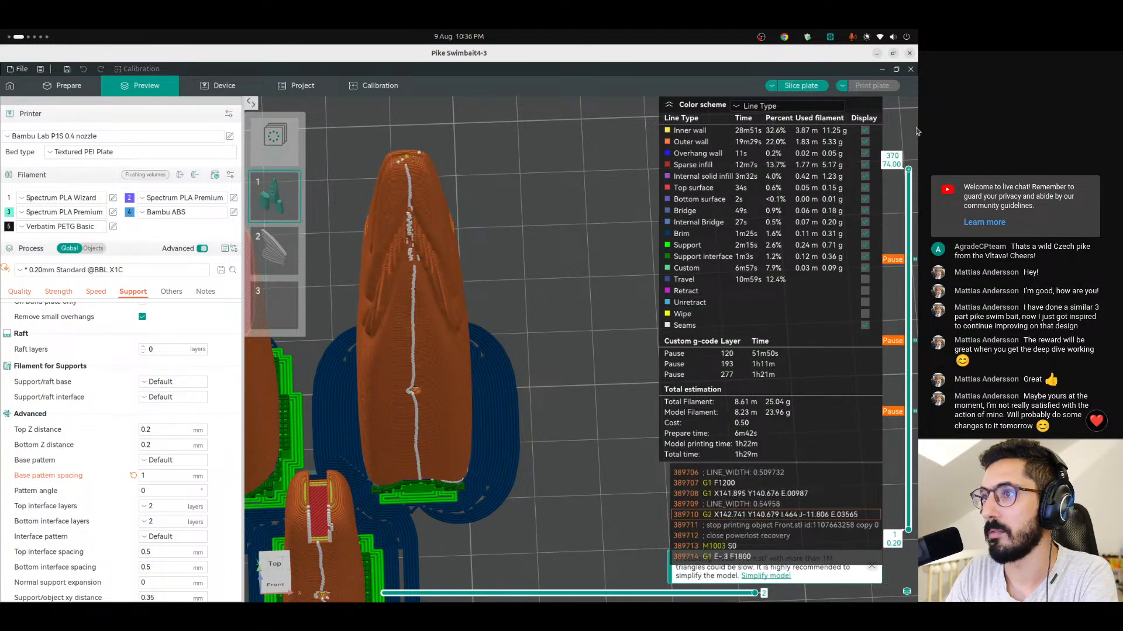
scroll(620, 327, "down", 10)
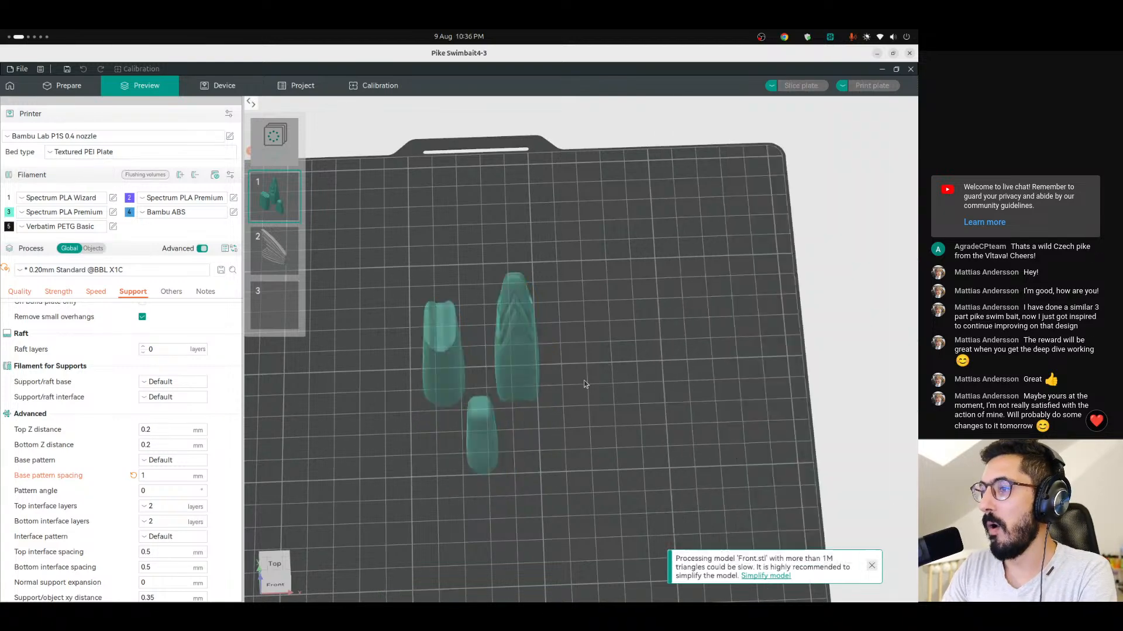
middle_click_drag(598, 354, 561, 379)
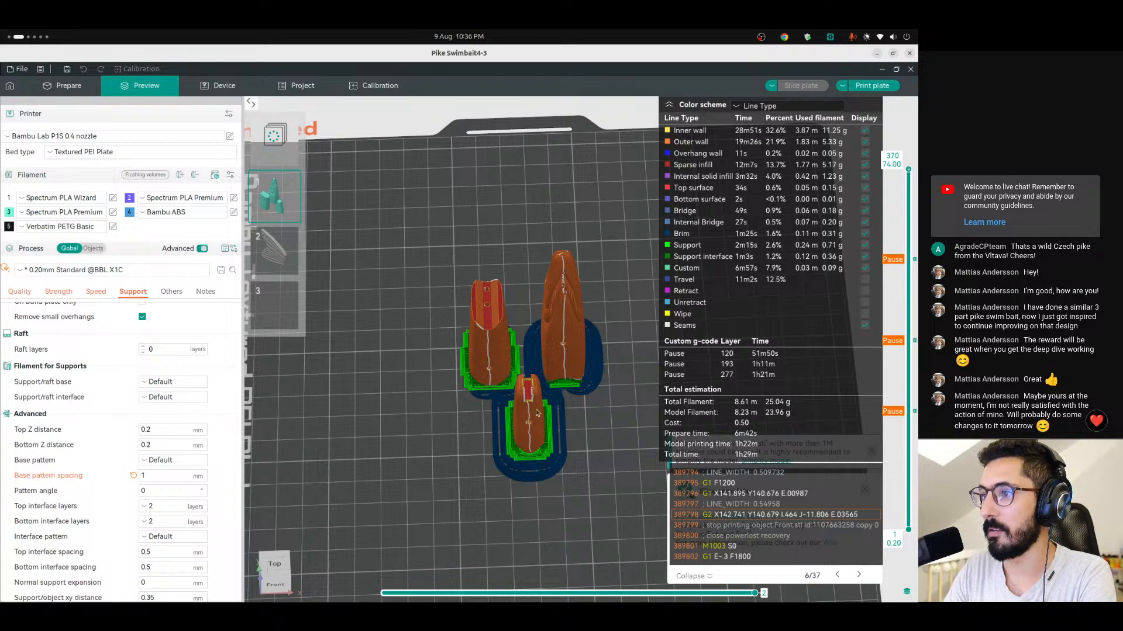
Assign filament 5 (Verbatim PETG Basic) to Tail.stl on plate 2.
key("Tab")
scroll(710, 397, "down", 3)
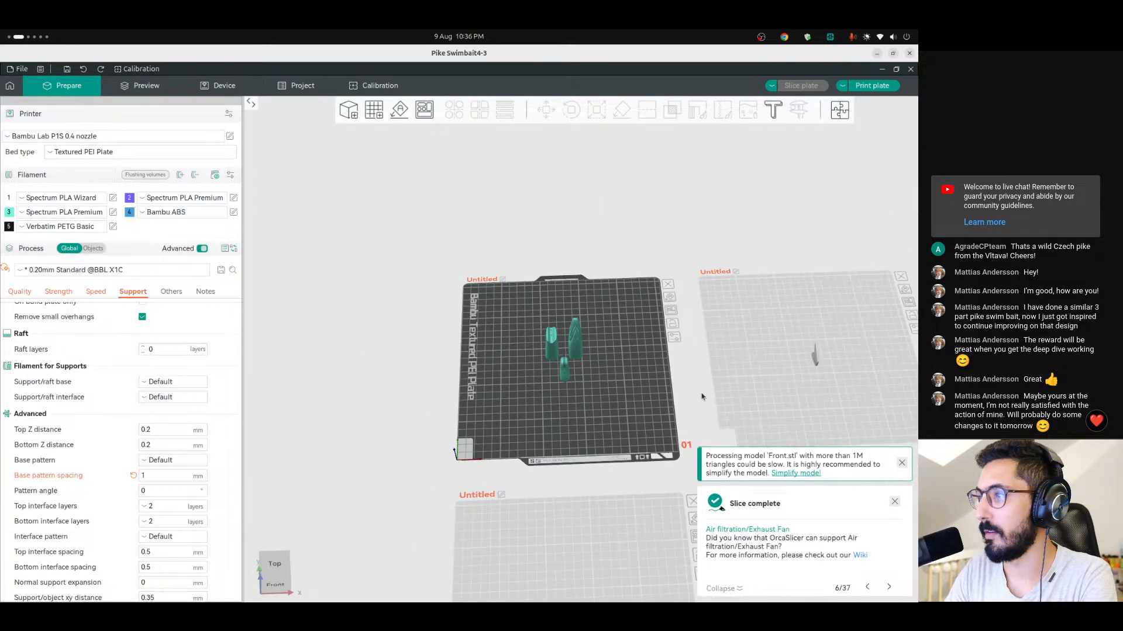
middle_click_drag(711, 397, 517, 408)
left_click(530, 367)
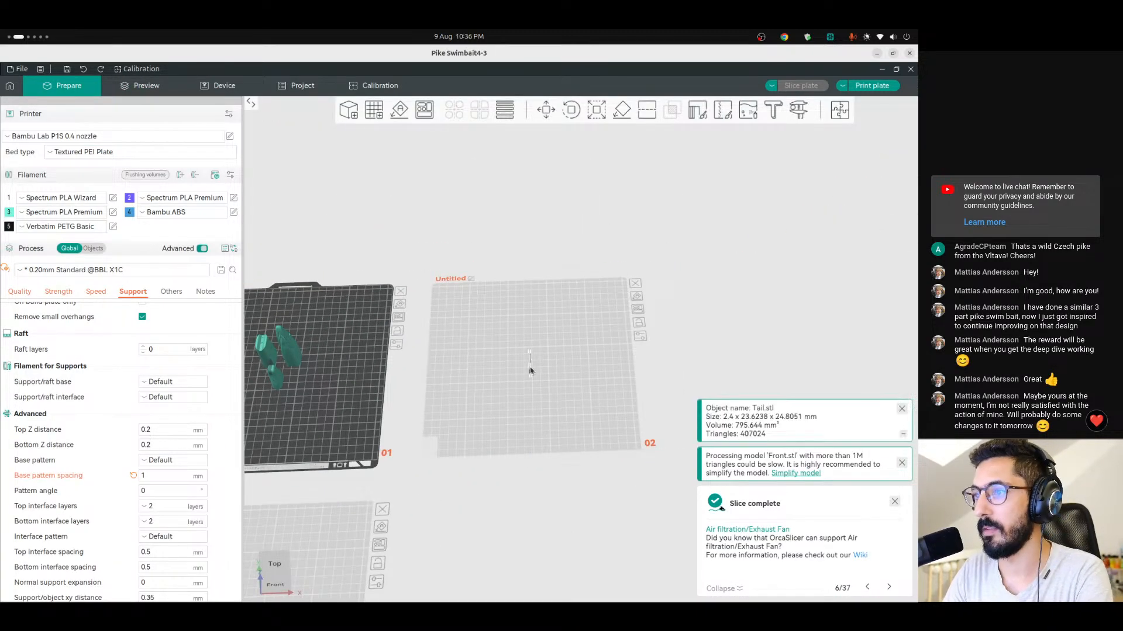
left_click_drag(538, 381, 467, 394)
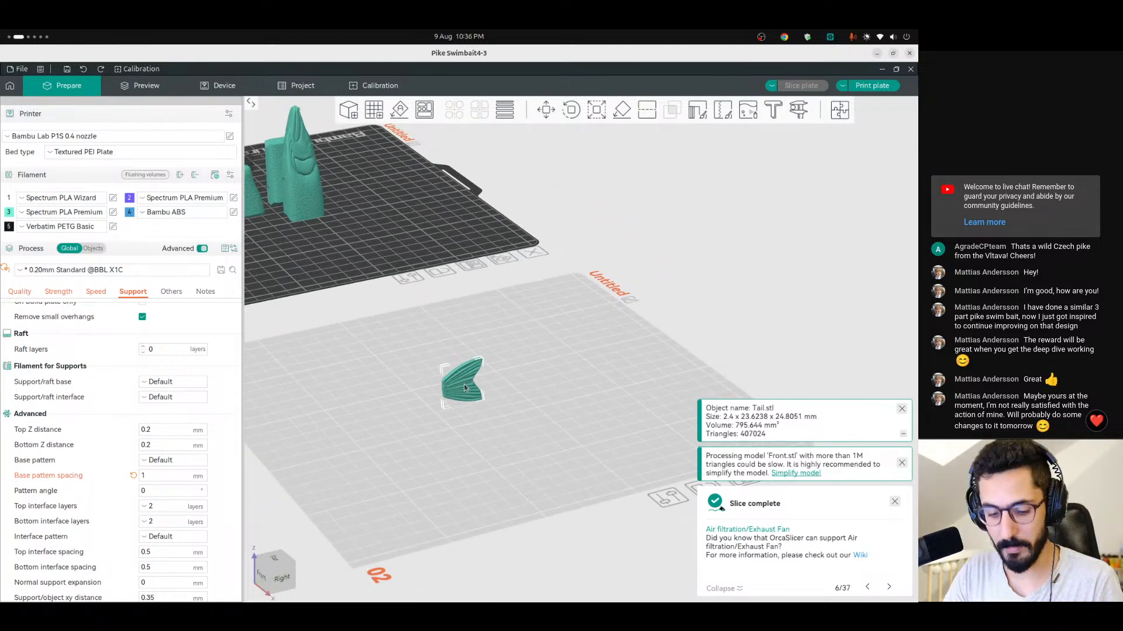
key("5")
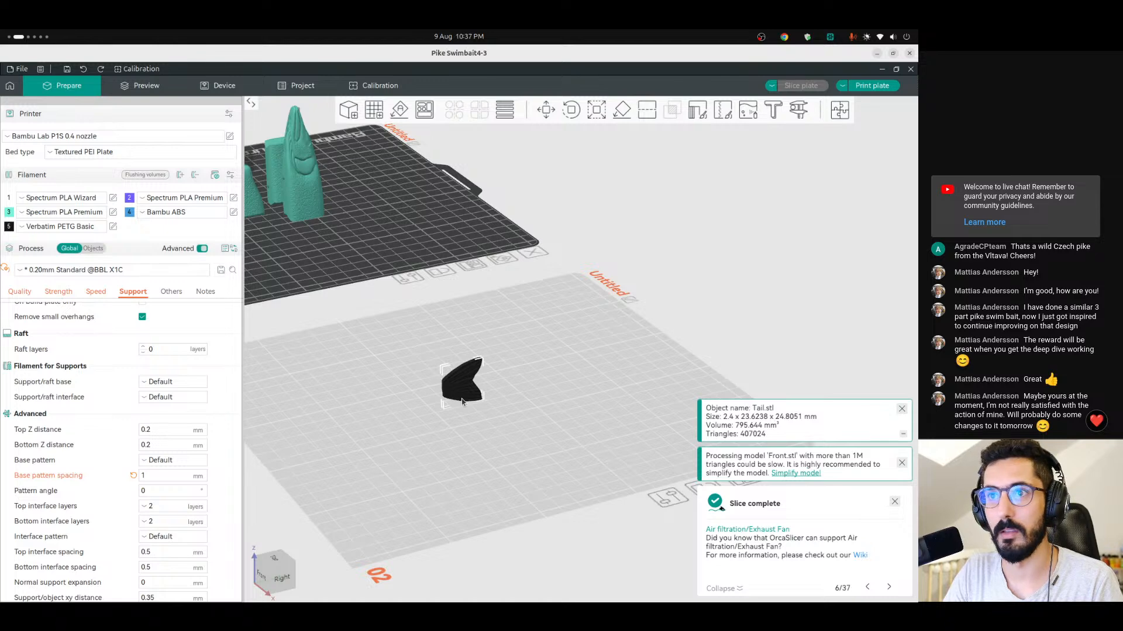
Reassign Tail.stl on plate 2 to filament 3 (Spectrum PLA Premium).
scroll(468, 398, "up", 5)
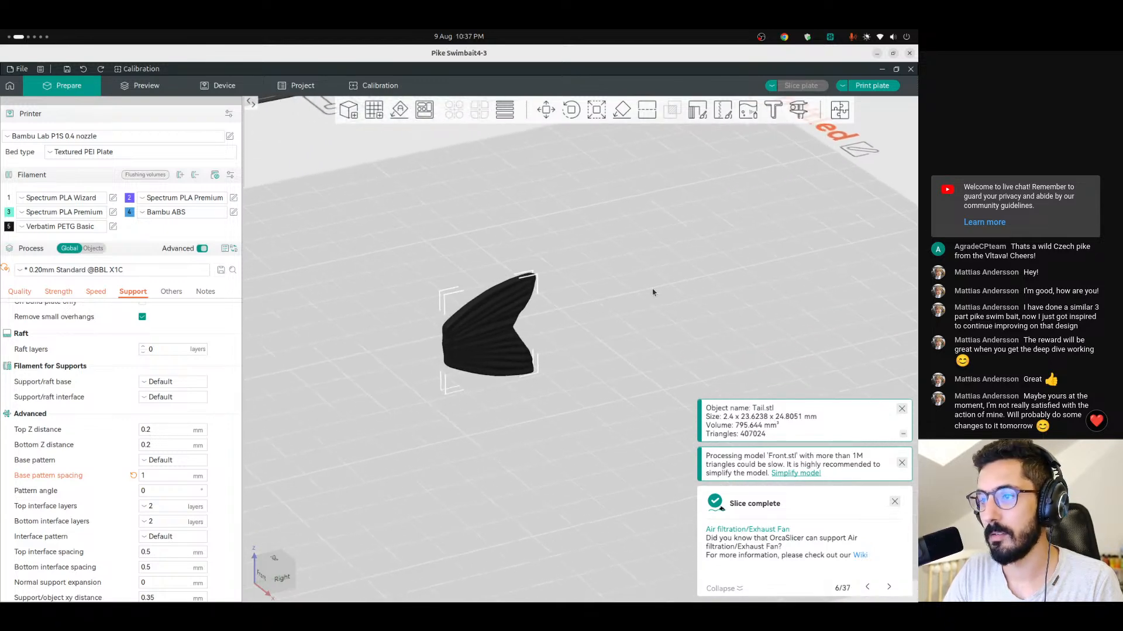
key("1")
key("3")
scroll(504, 370, "down", 5)
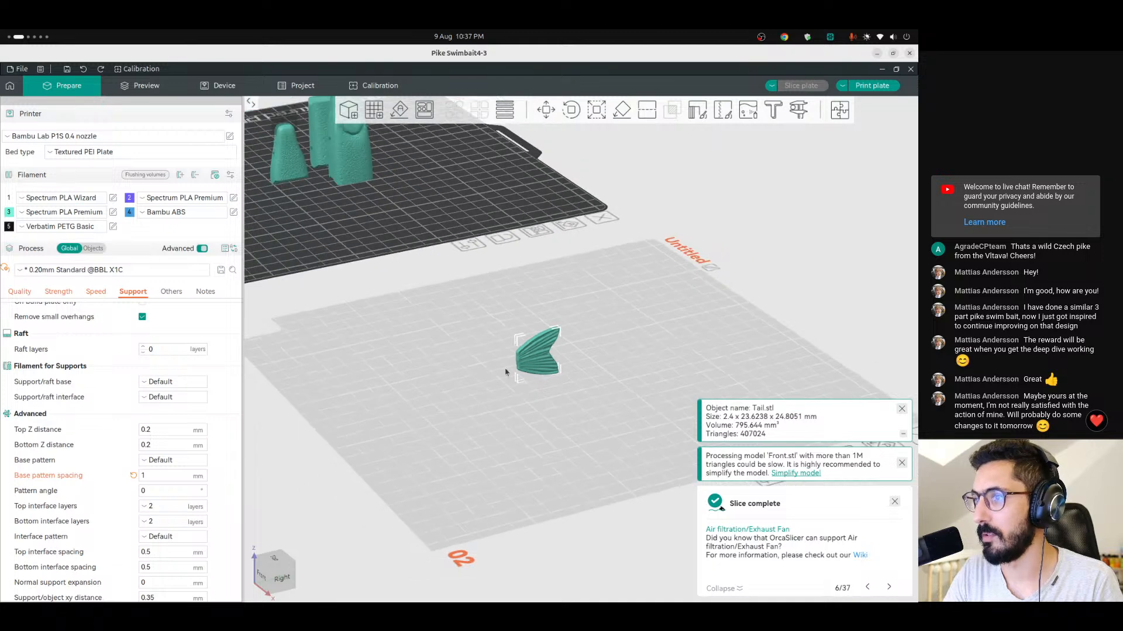
Rotate Tail.stl 90° about the X axis so its narrow base stands on the plate.
scroll(506, 372, "up", 5)
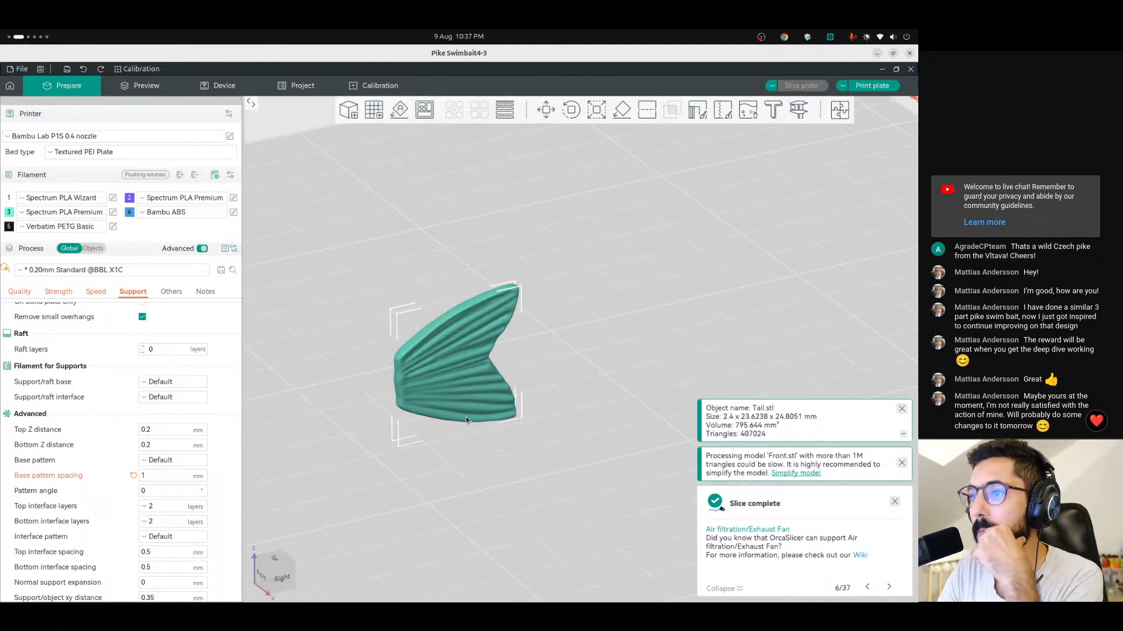
left_click_drag(594, 369, 686, 364)
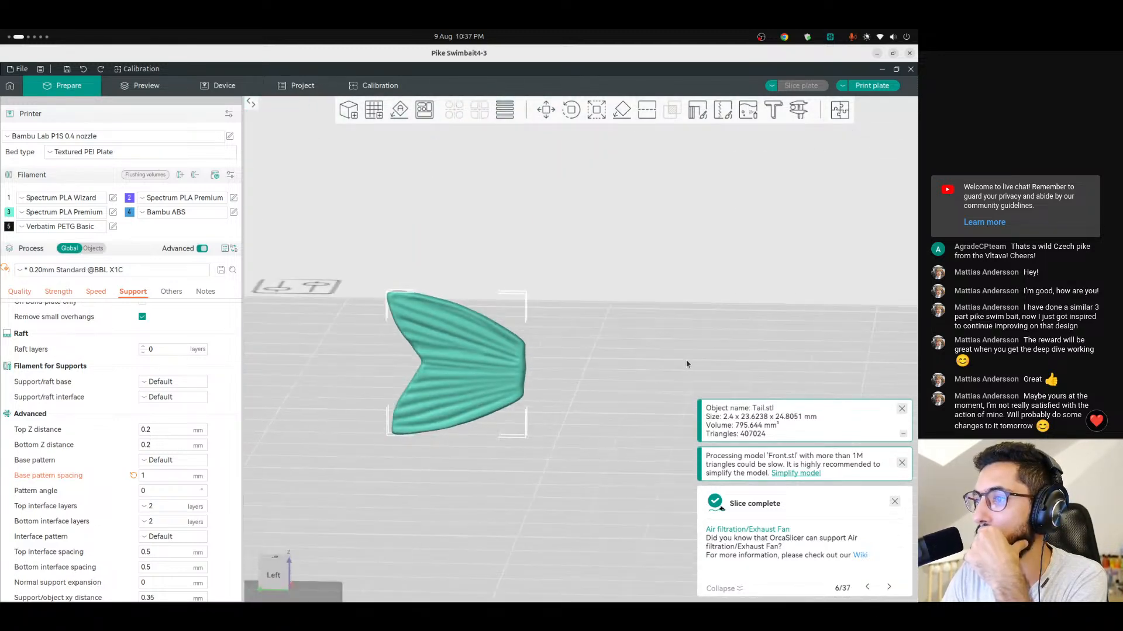
left_click(570, 109)
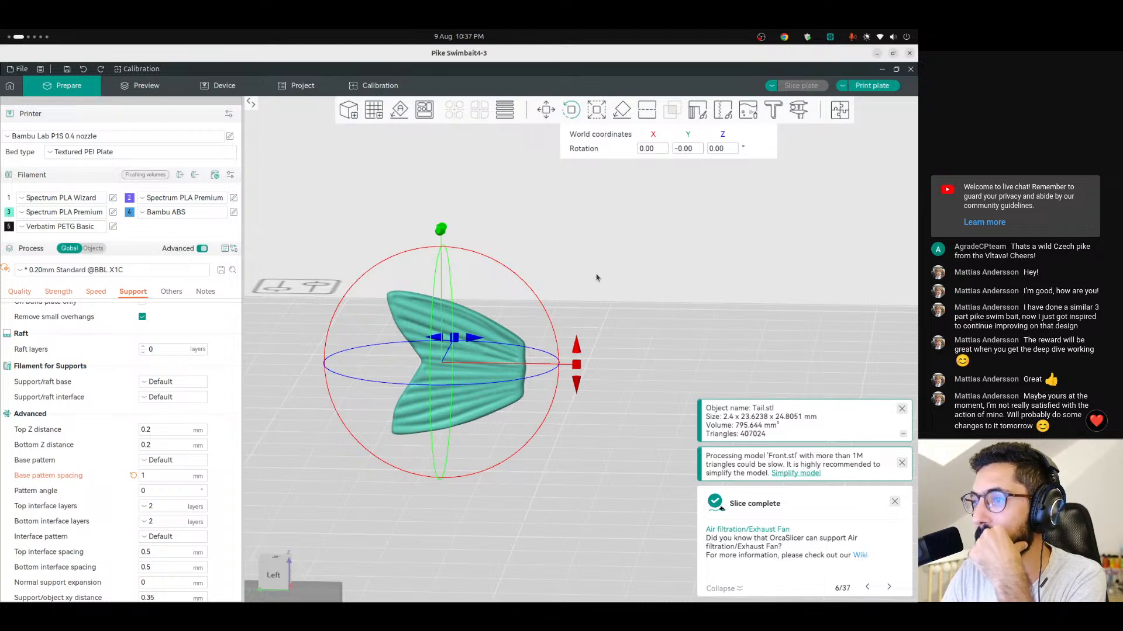
left_click_drag(576, 365, 408, 439)
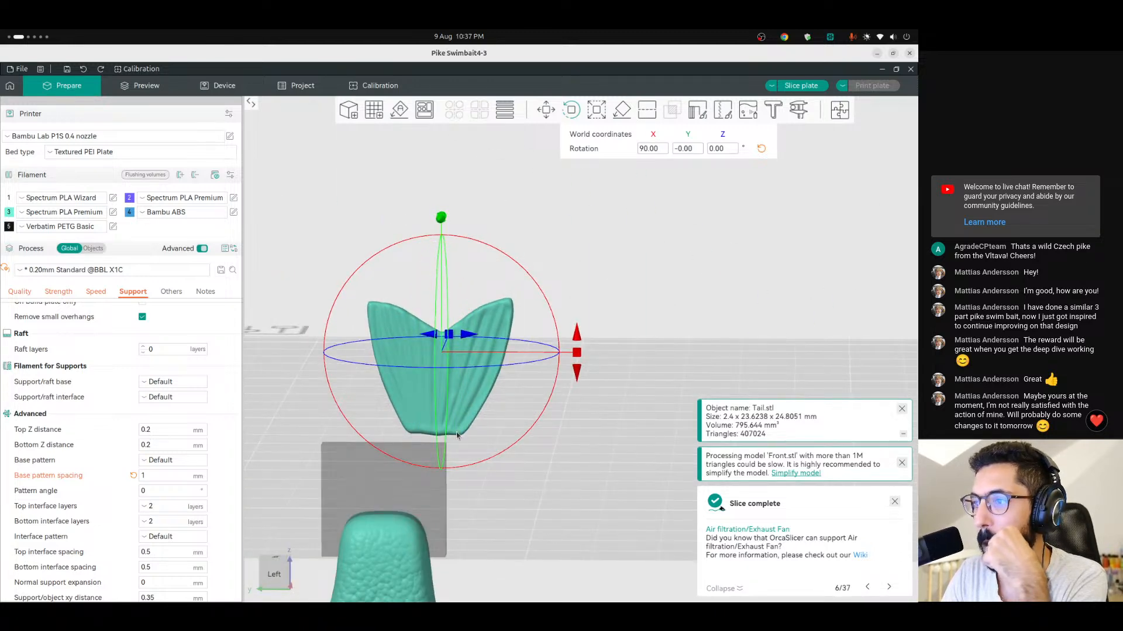
scroll(406, 452, "up", 8)
right_click_drag(559, 397, 776, 258)
mouse_move(575, 406)
left_mouse_down()
mouse_move(608, 385)
mouse_move(597, 408)
left_mouse_up()
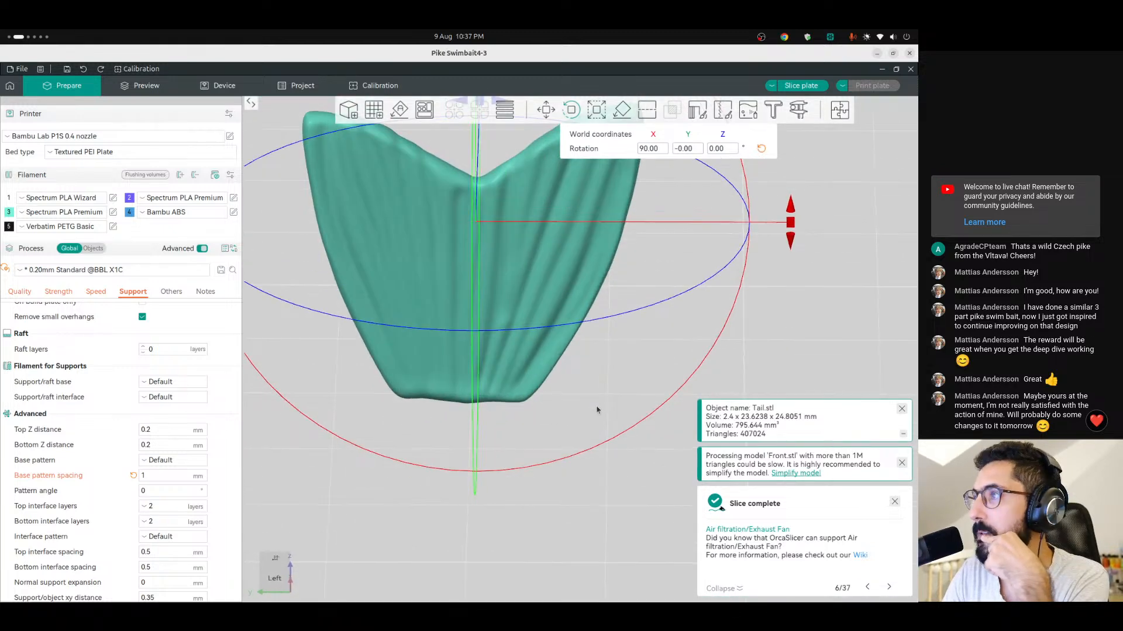
Preview plate 2 and step through the tail's lowest layers up to layer 6 to check how its base meets the bed.
left_click(146, 85)
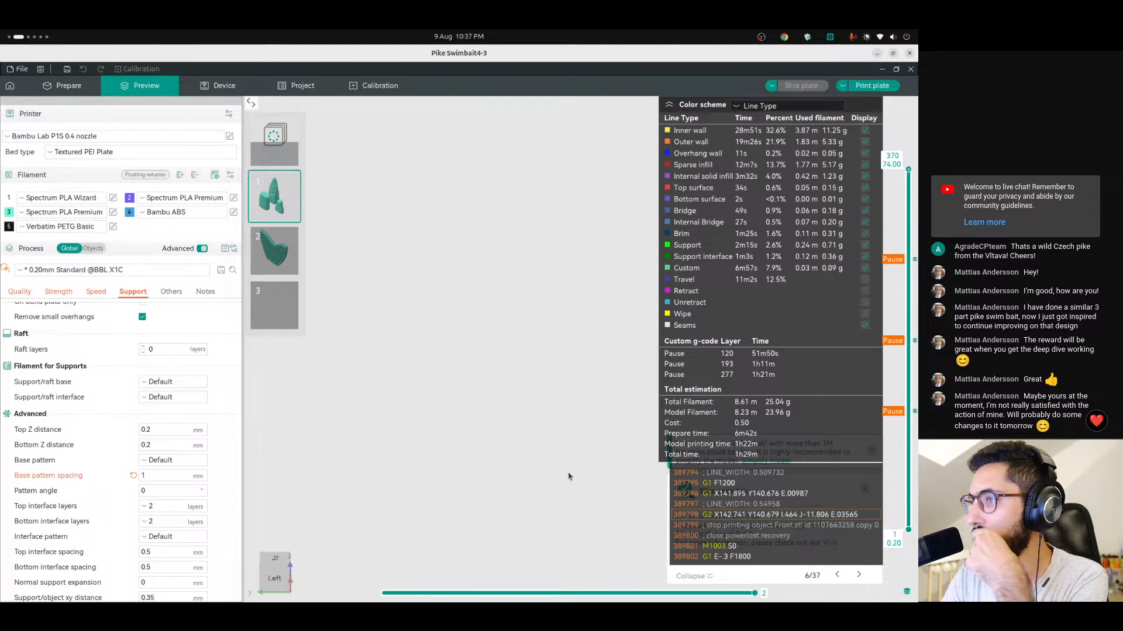
left_click(264, 313)
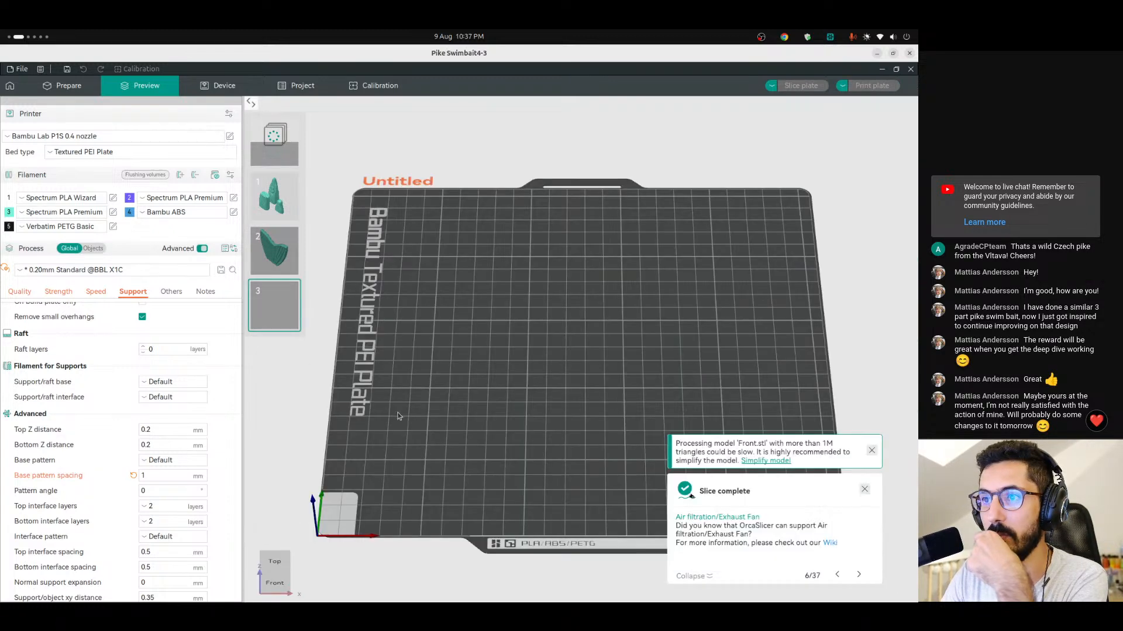
left_click(275, 252)
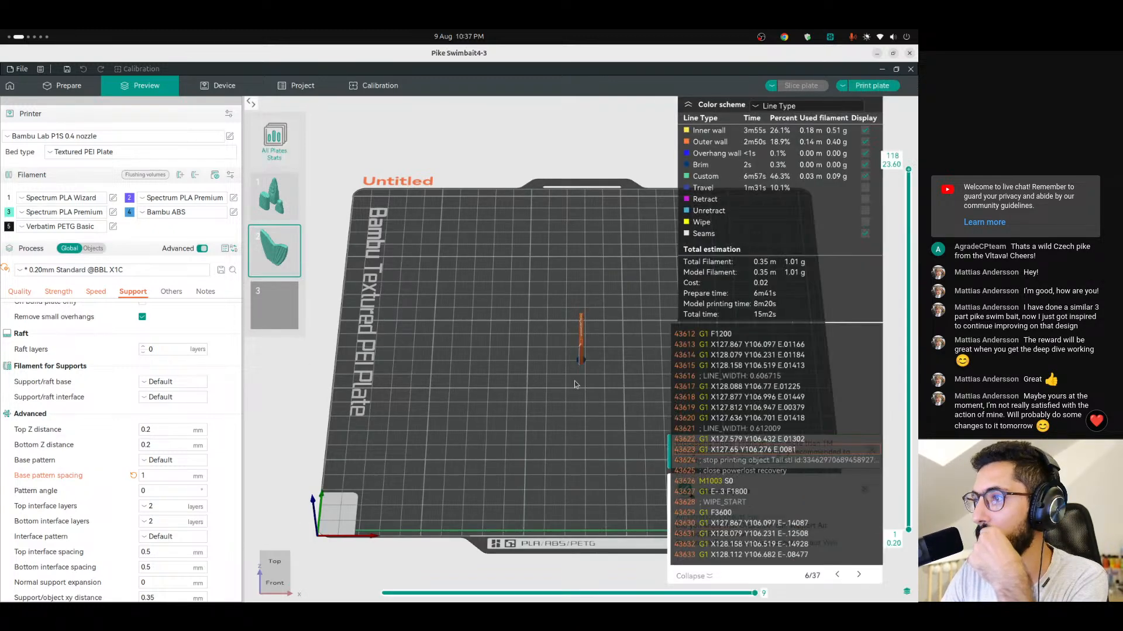
scroll(575, 384, "up", 5)
mouse_move(576, 384)
left_mouse_down()
mouse_move(560, 432)
mouse_move(595, 386)
left_mouse_up()
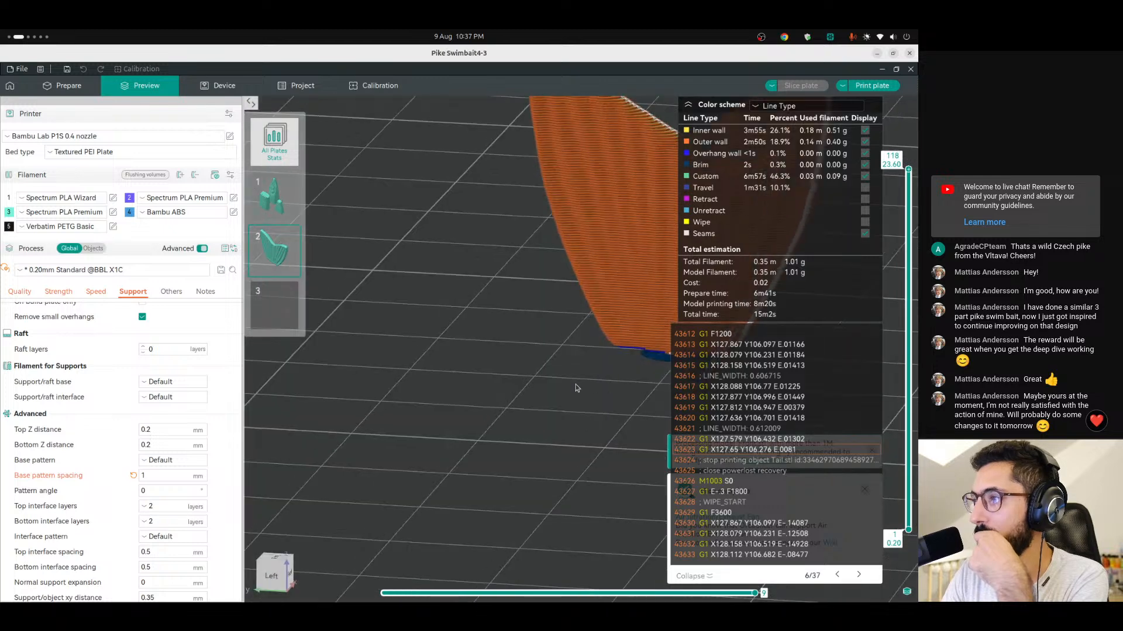
scroll(594, 386, "down", 3)
left_click(913, 554)
scroll(914, 554, "up", 1)
left_click_drag(544, 363, 535, 432)
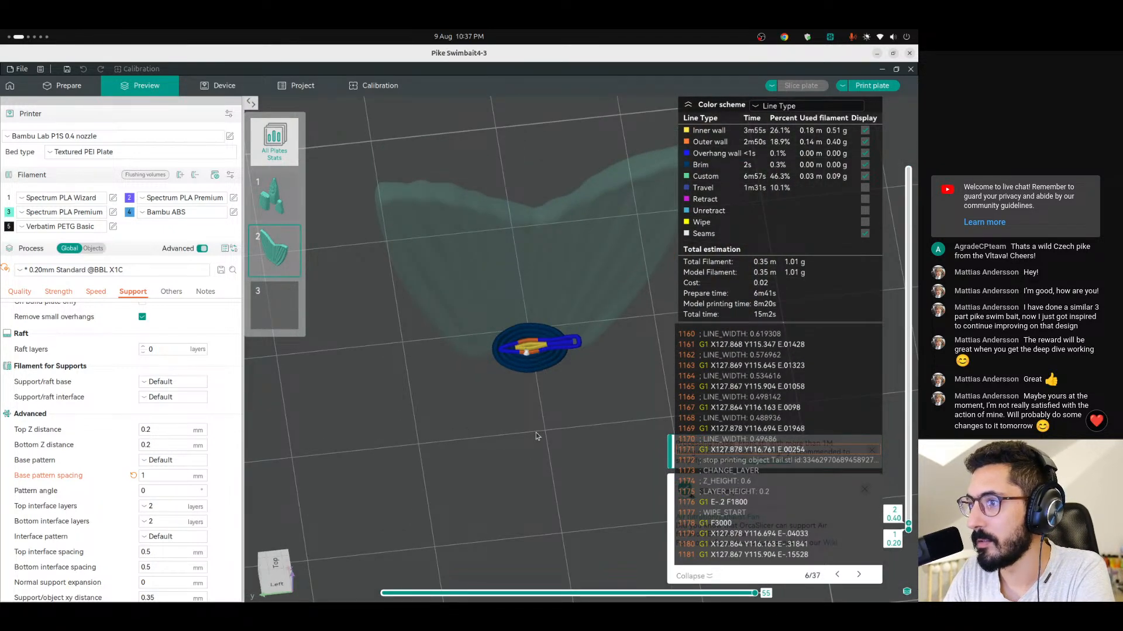
key("Up")
key("Down")
key("Up")
key("Up")
key("Up")
key("Up")
key("Up")
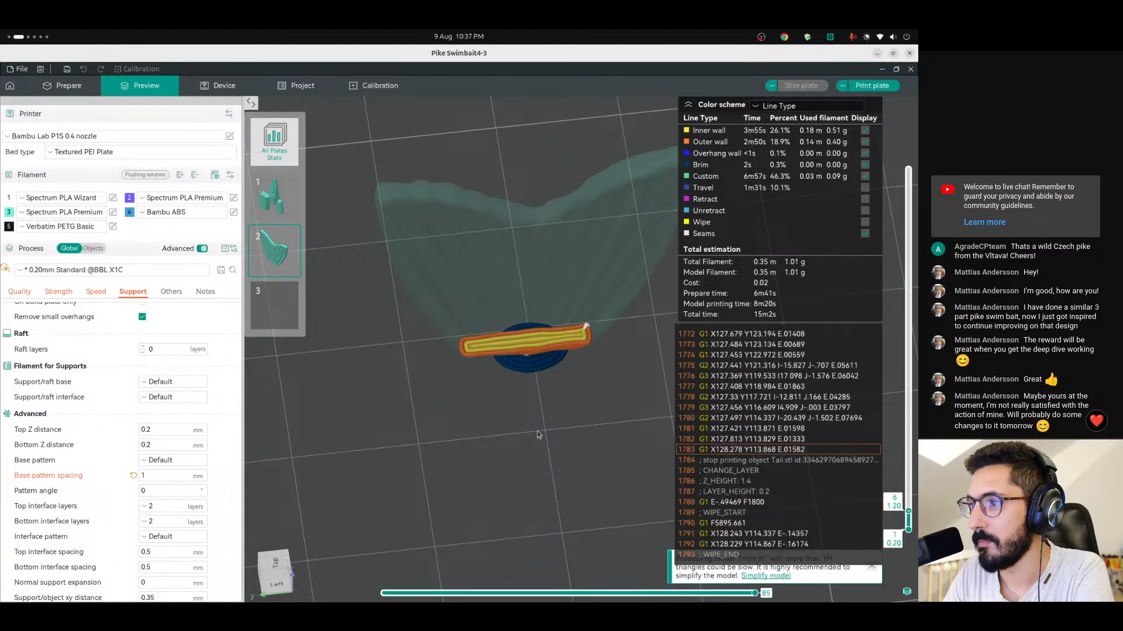
left_click_drag(910, 513, 913, 161)
left_click_drag(457, 392, 423, 390)
Start a planar cut on Tail.stl and lower the cut plane to Z 0.35 near its base.
left_click(80, 87)
scroll(432, 402, "down", 5)
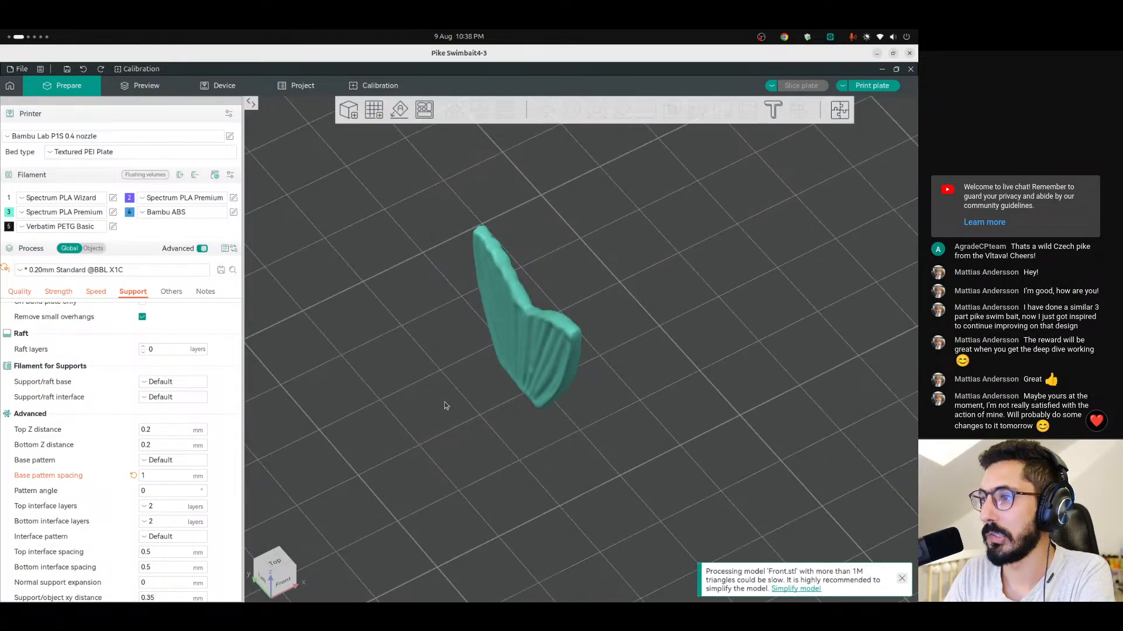
left_click(510, 354)
left_click_drag(456, 454, 597, 172)
left_click(647, 110)
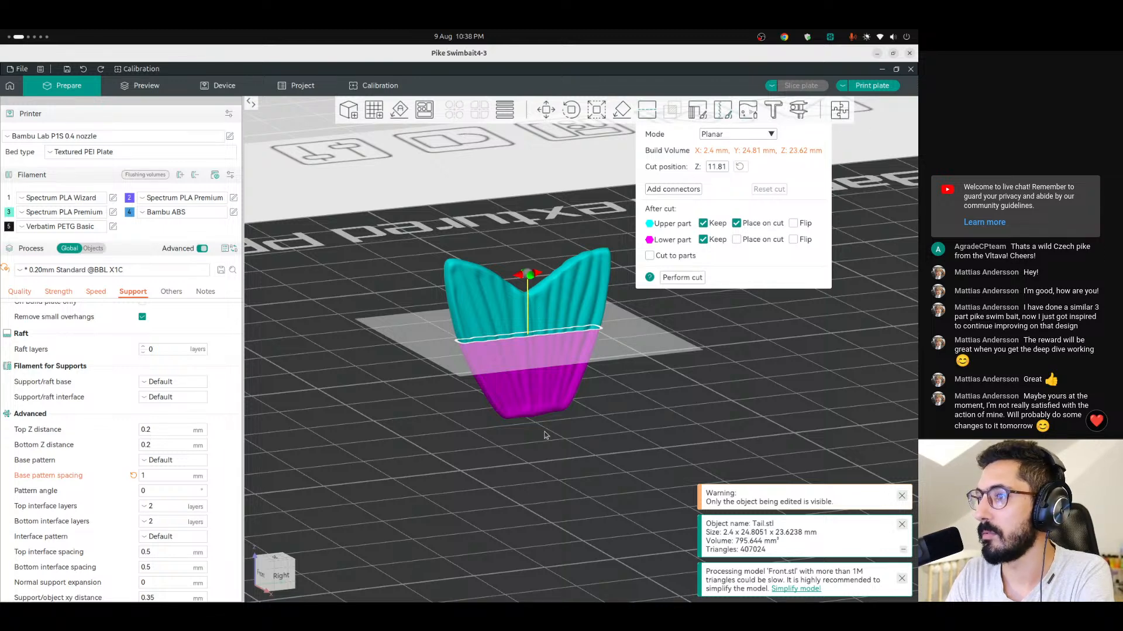
left_click_drag(542, 355, 539, 431)
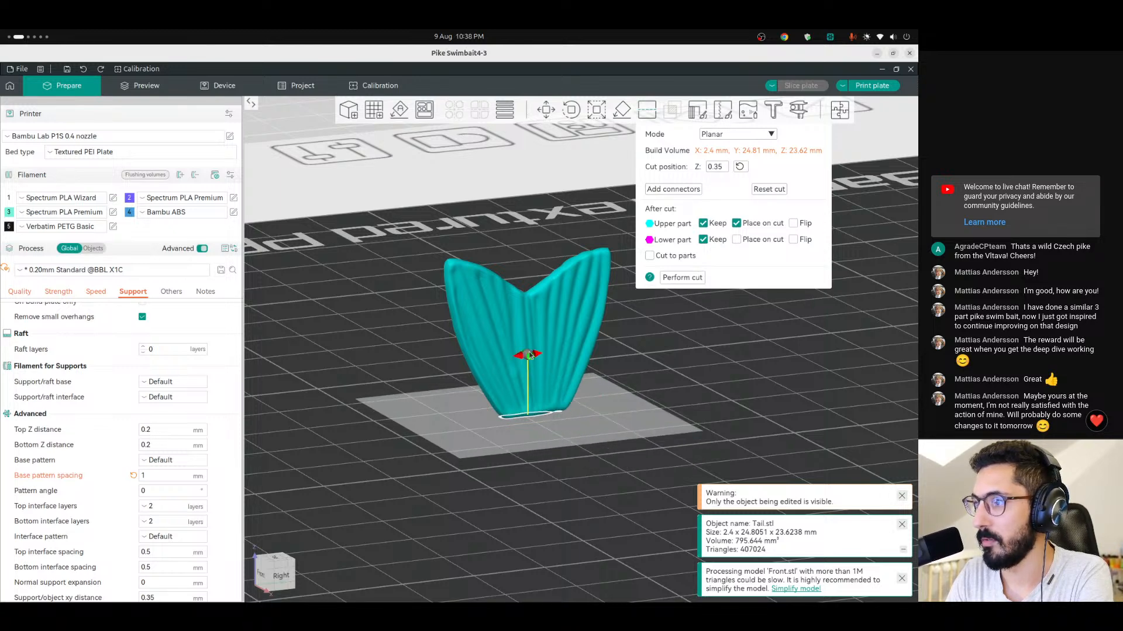
Try tilting the cut plane at the tail's base, and reset it.
left_click_drag(526, 354, 521, 358)
left_click_drag(581, 516, 555, 518)
left_click_drag(522, 354, 528, 383)
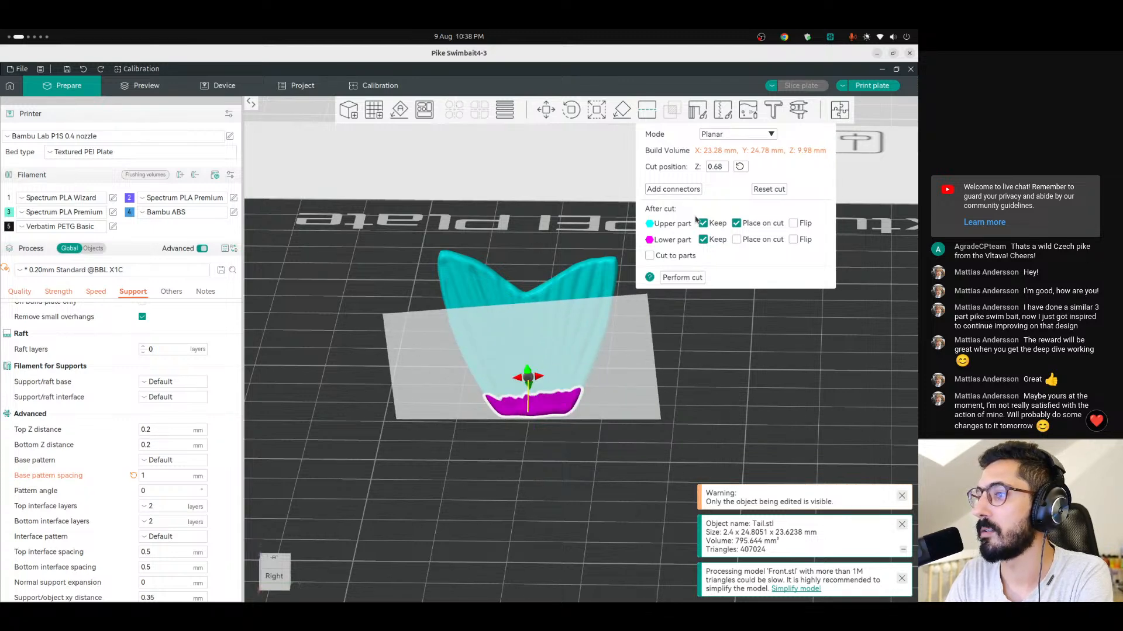
left_click(740, 167)
Tilt the cut plane slightly to follow the tail's base at Z 0.63 and perform the cut, keeping only the upper part.
left_click_drag(530, 279, 523, 357)
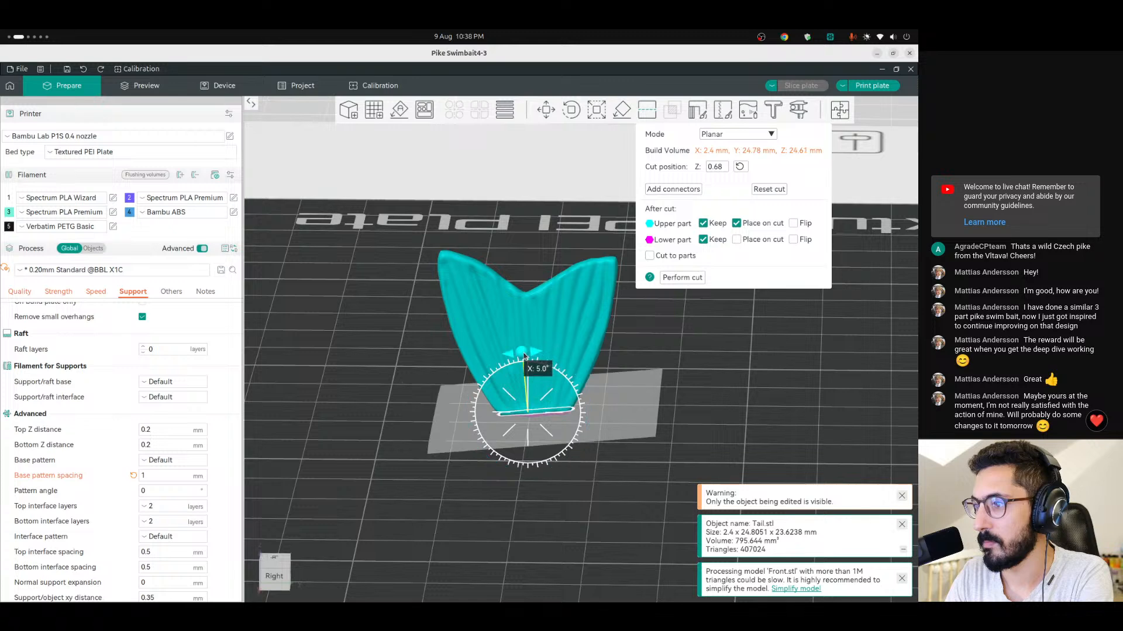
left_click_drag(522, 353, 525, 320)
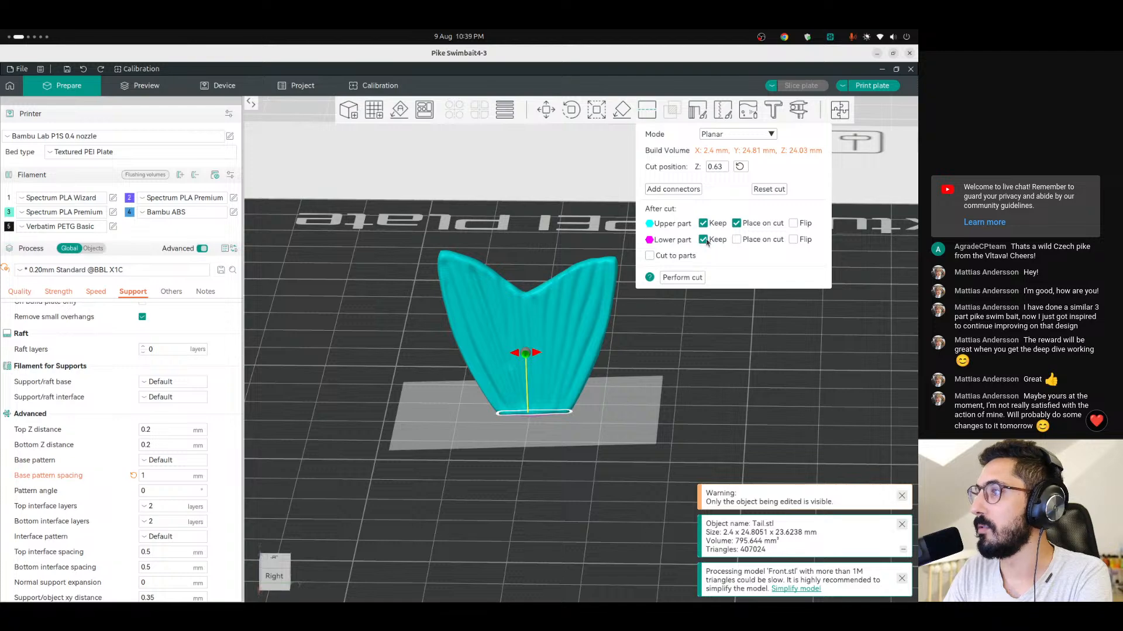
left_click(675, 279)
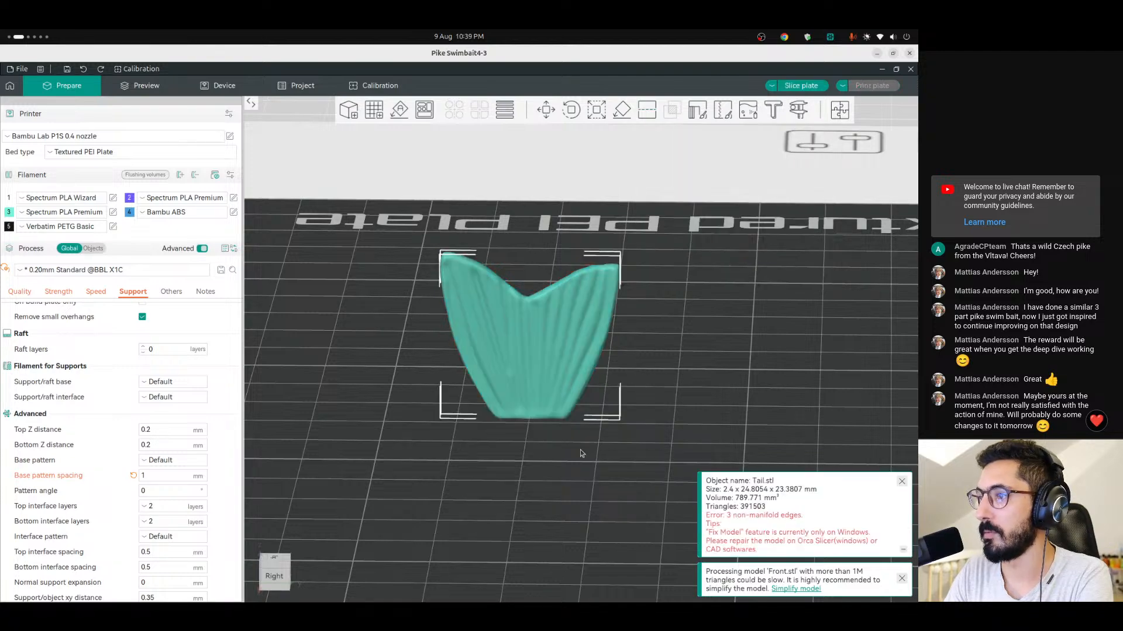
Slice plate 2 and step through the trimmed tail's layers from the first layer up to layer 105.
left_click(799, 88)
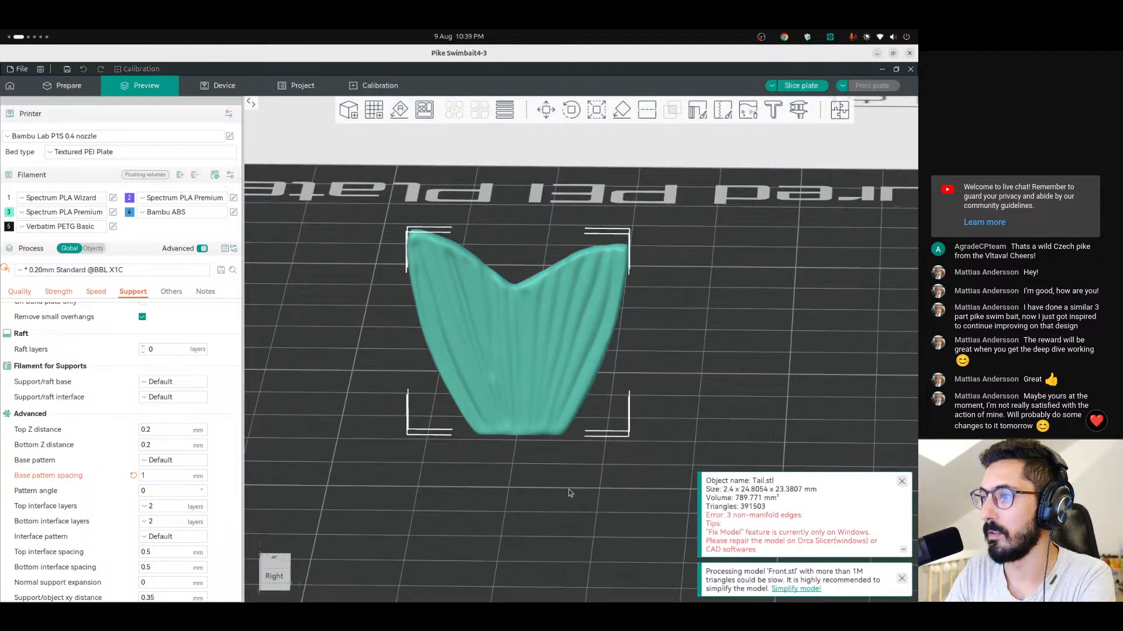
left_click_drag(508, 488, 546, 497)
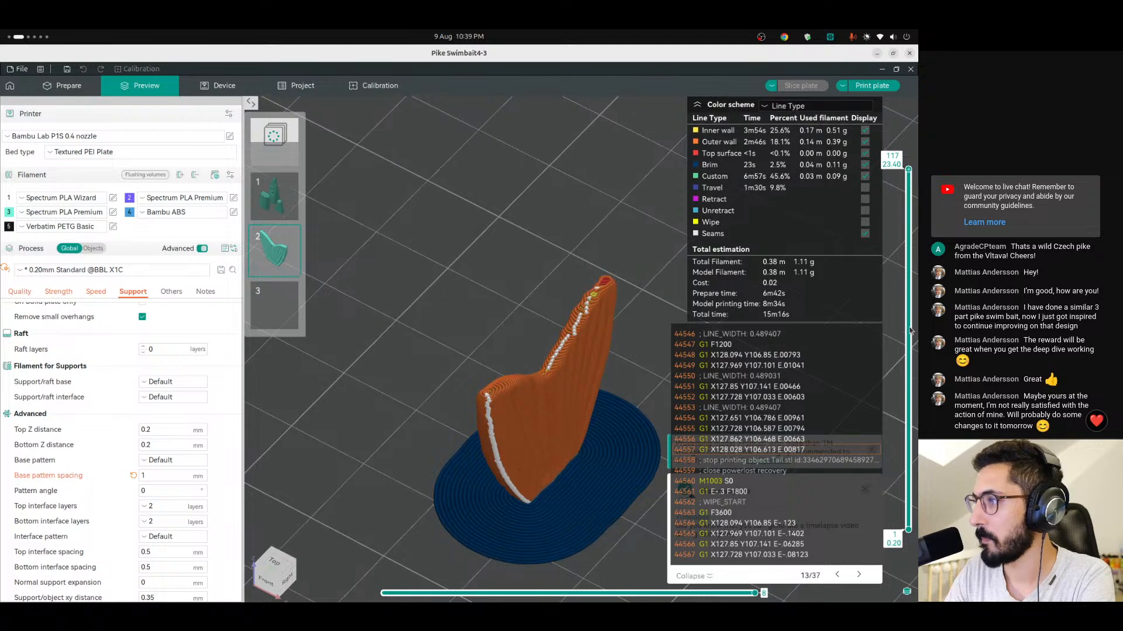
left_click_drag(908, 169, 909, 593)
key("Up")
key("Up")
key("Up")
key("Up")
key("Up")
key("Up")
key("Up")
key("Up")
key("Up")
key("Up")
key("Up")
key("Up")
key("Up")
key("Up")
key("Up")
key("Up")
key("Up")
key("Up")
key("Up")
key("Up")
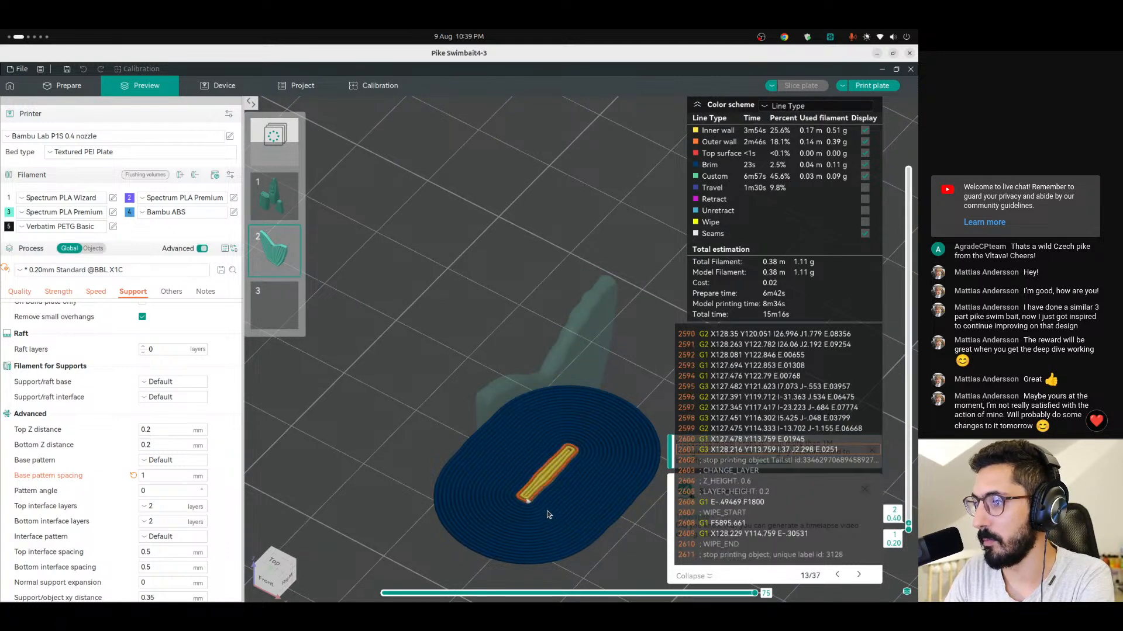
key("Up")
key("Up")
key("Up")
key("Up")
key("Up")
key("Up")
key("Up")
key("Up")
key("Up")
key("Up")
key("Up")
key("Up")
key("Up")
key("Up")
key("Up")
key("Up")
key("Up")
key("Up")
key("Up")
key("Up")
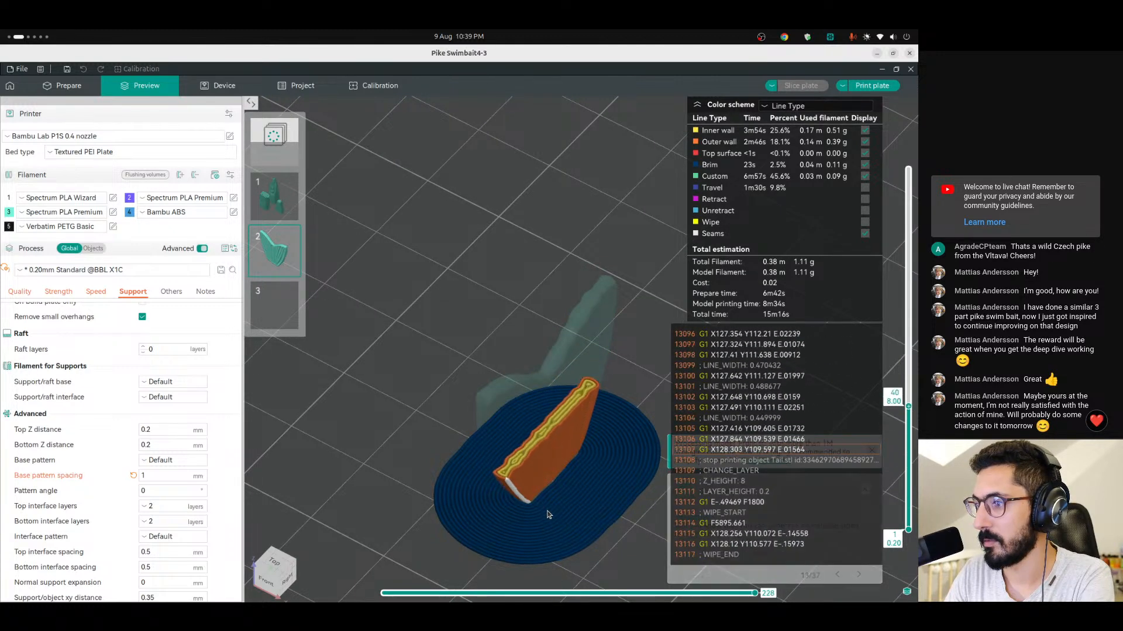
key("Up")
key("Up")
key("Up")
key("Up")
key("Up")
key("Up")
key("Up")
key("Up")
key("Up")
key("Up")
key("Up")
key("Up")
key("Up")
key("Up")
key("Up")
key("Up")
key("Up")
key("Up")
key("Up")
key("Up")
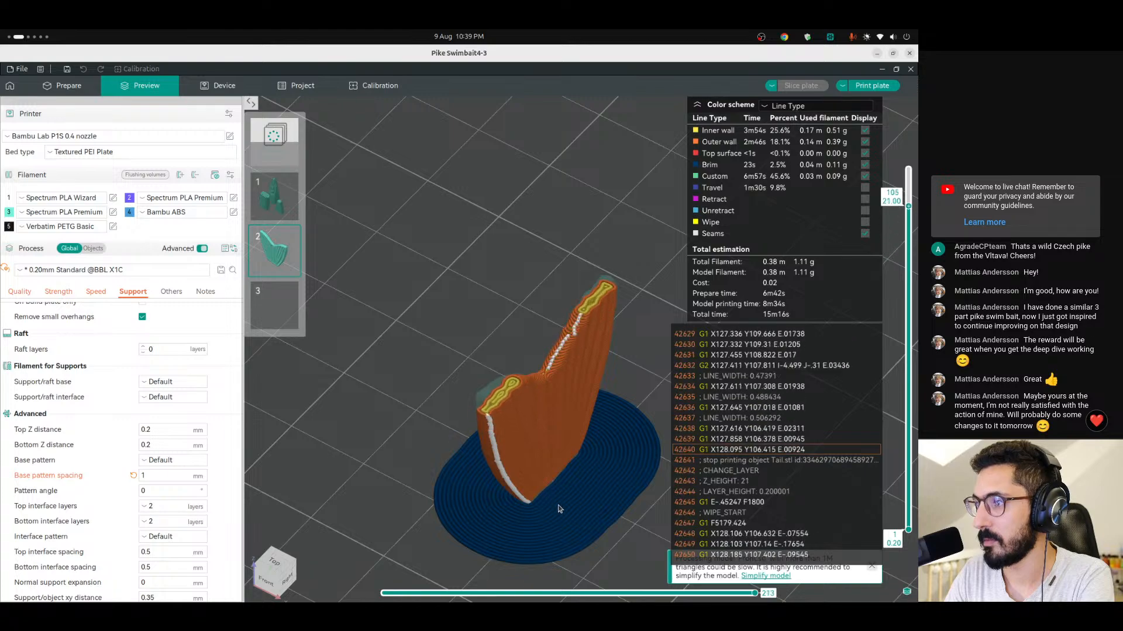
left_click_drag(566, 495, 503, 401)
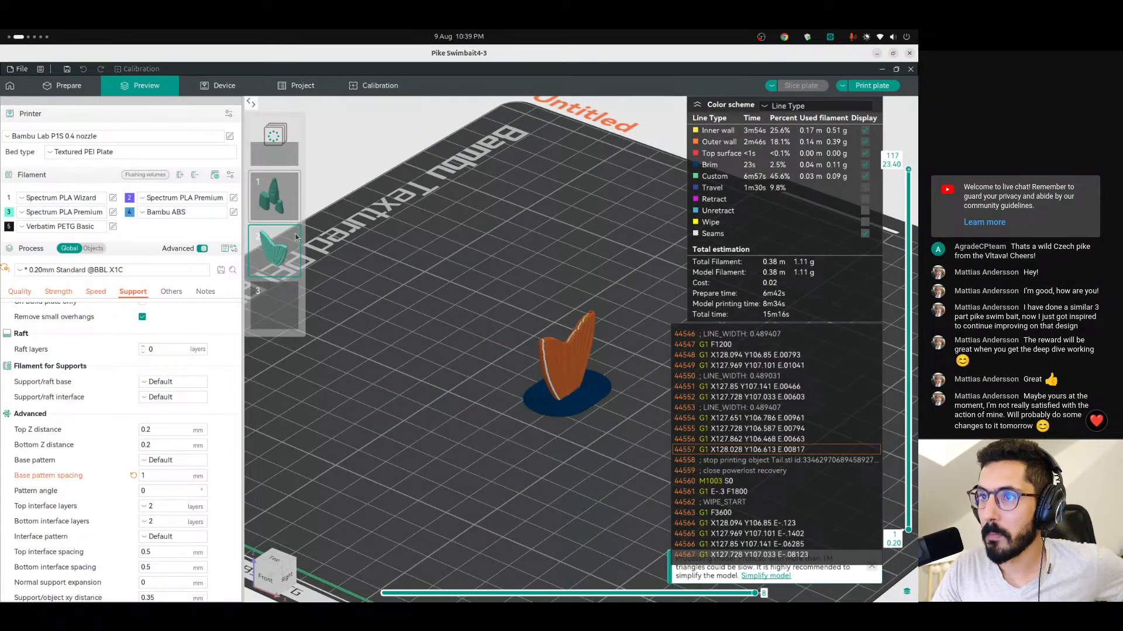
Examine the sliced preview of the three body sections on plate 1 from several sides, including their supports and brims.
left_click(274, 195)
left_click_drag(449, 387, 528, 423)
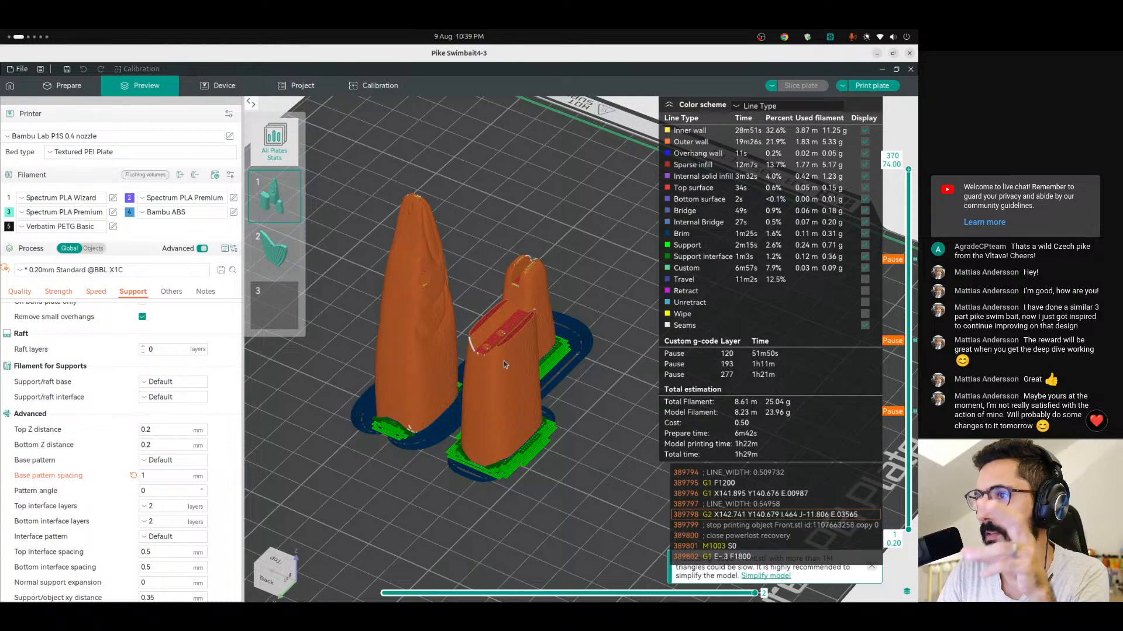
middle_click_drag(519, 488, 541, 500)
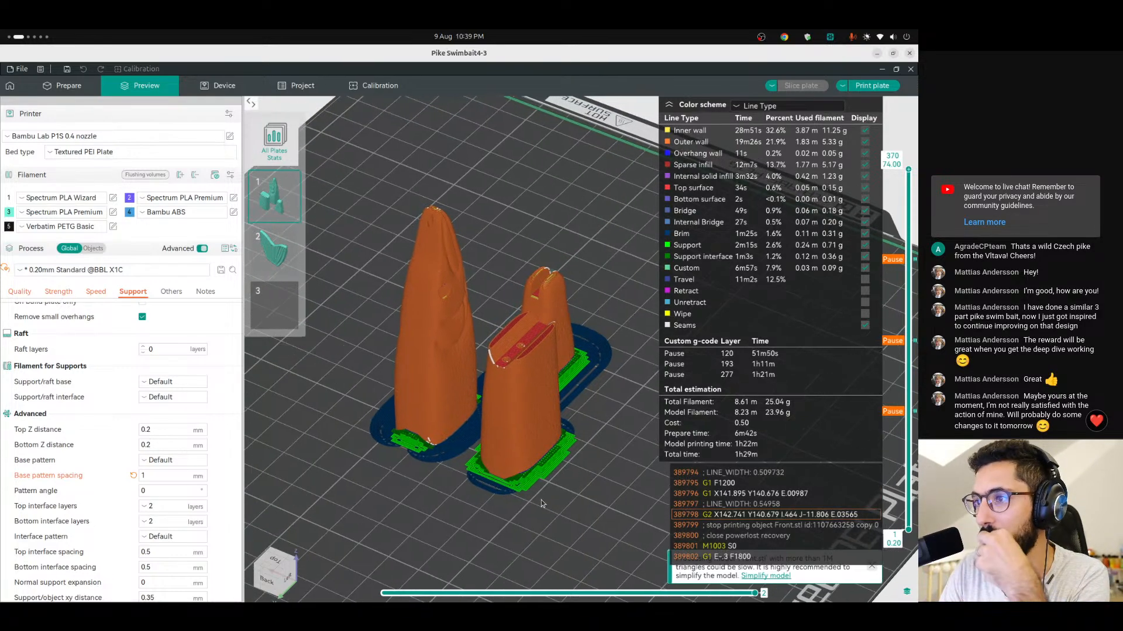
left_click_drag(557, 500, 504, 510)
scroll(514, 433, "down", 5)
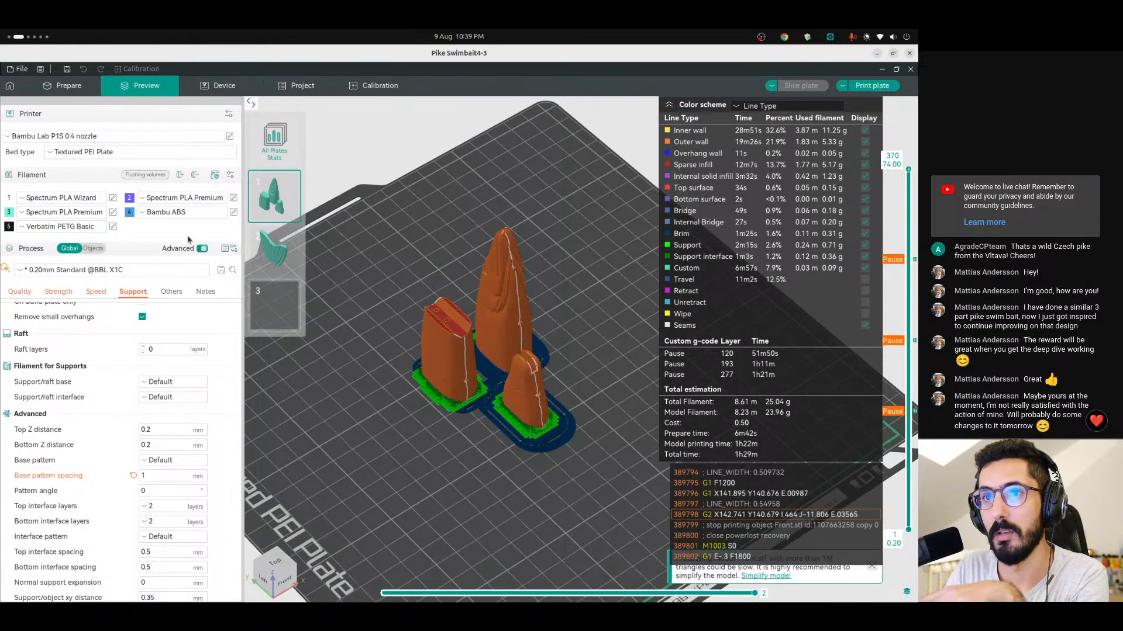
left_click(86, 135)
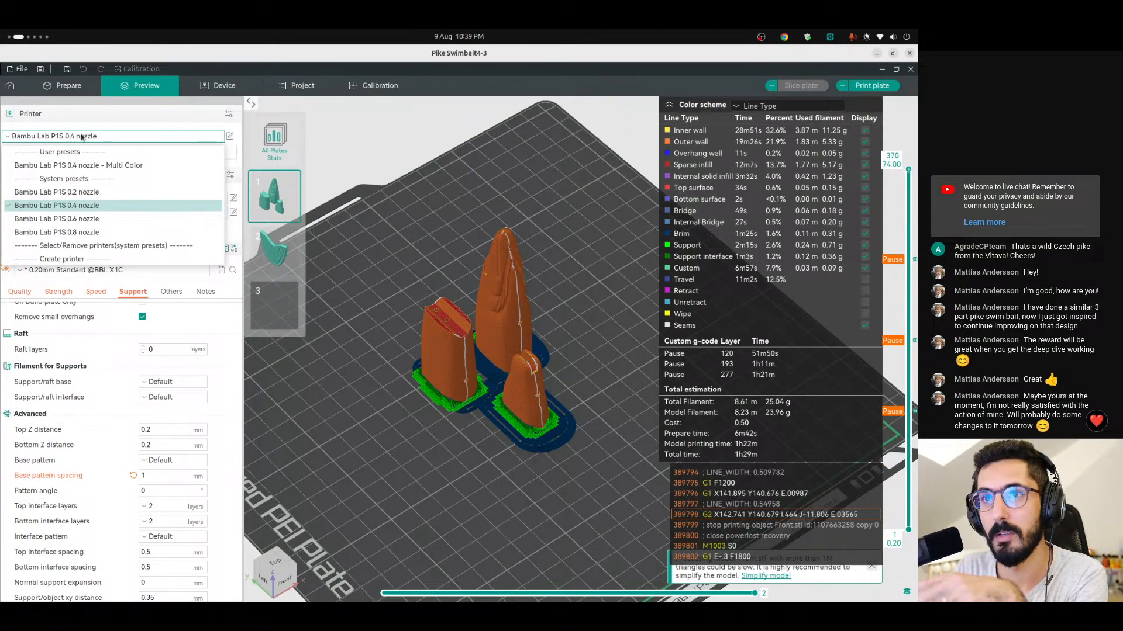
left_click(56, 206)
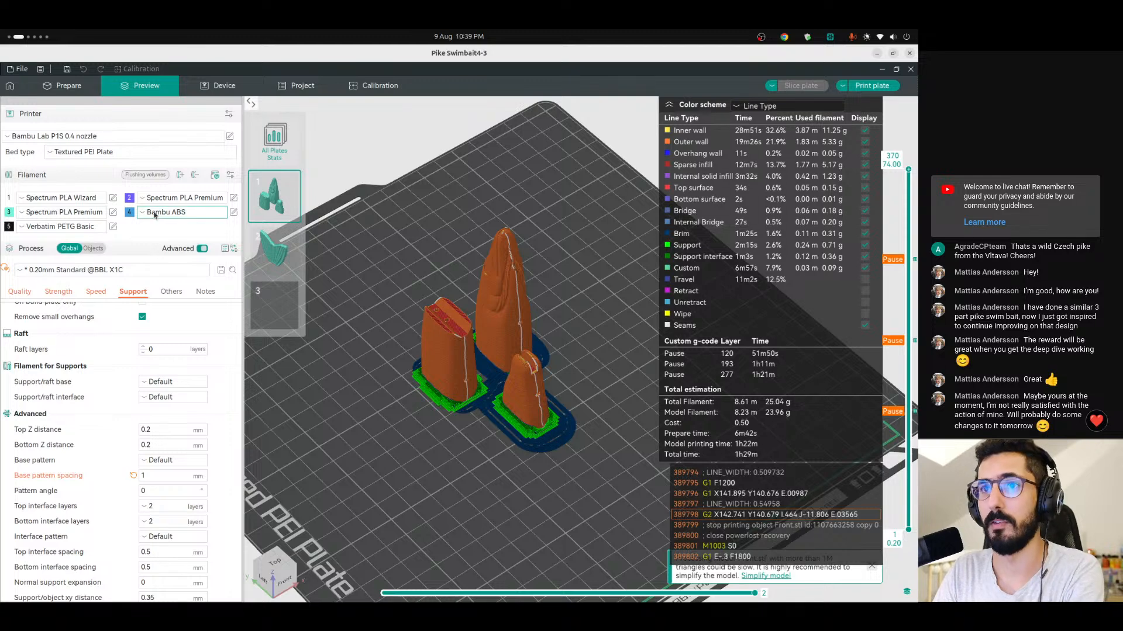
scroll(502, 394, "up", 5)
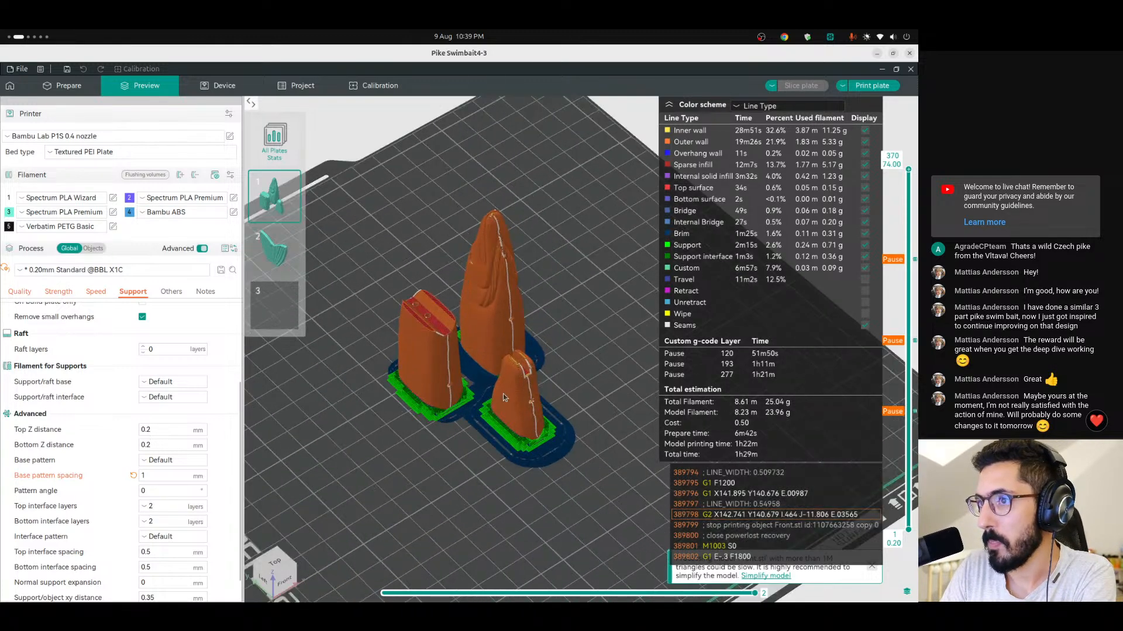
scroll(506, 411, "down", 2)
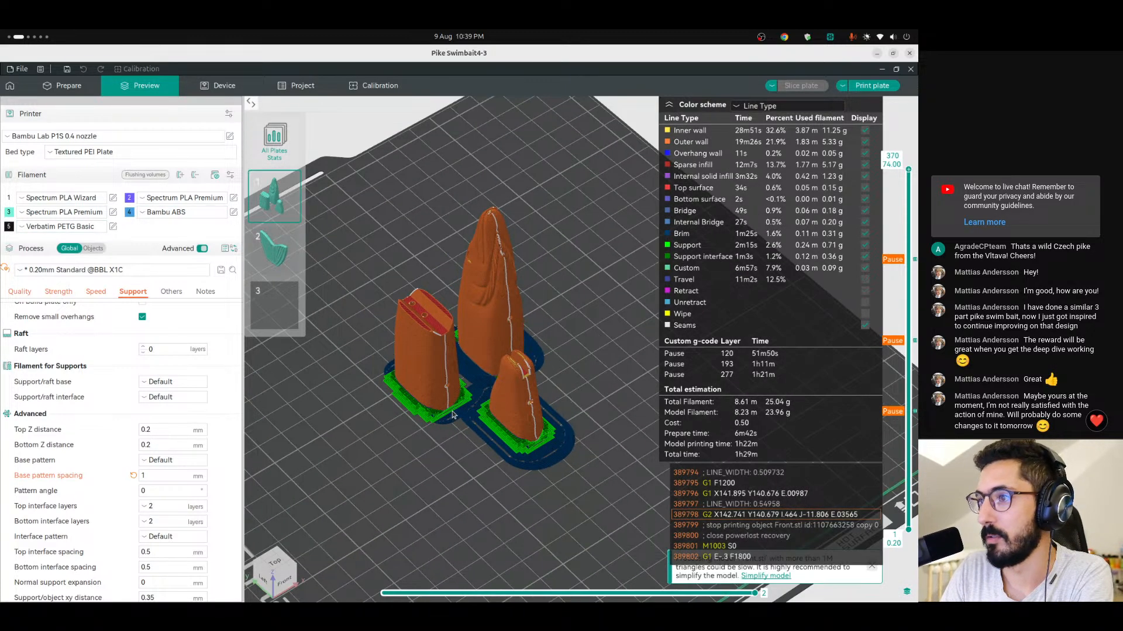
scroll(506, 411, "up", 1)
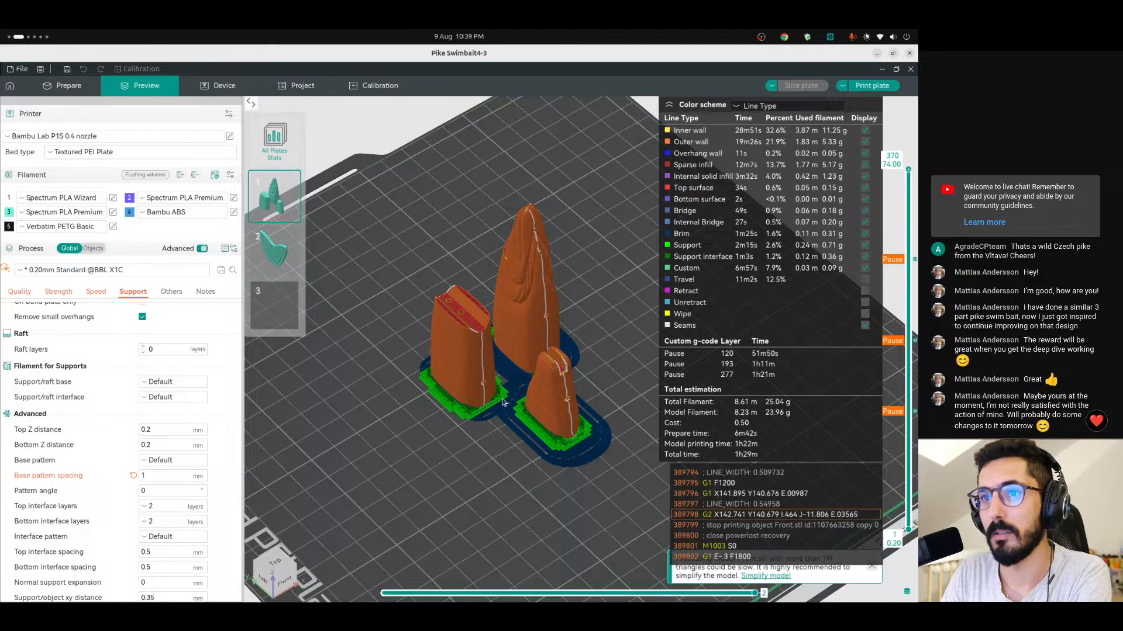
scroll(515, 381, "down", 3)
scroll(515, 380, "up", 1)
left_click(68, 271)
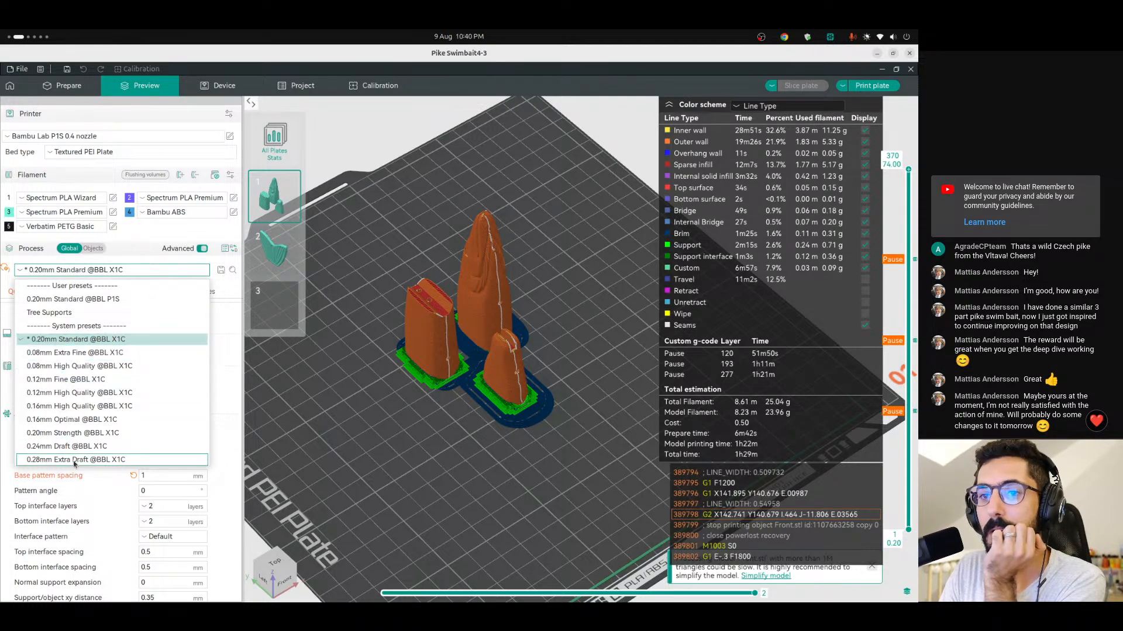
left_click(65, 419)
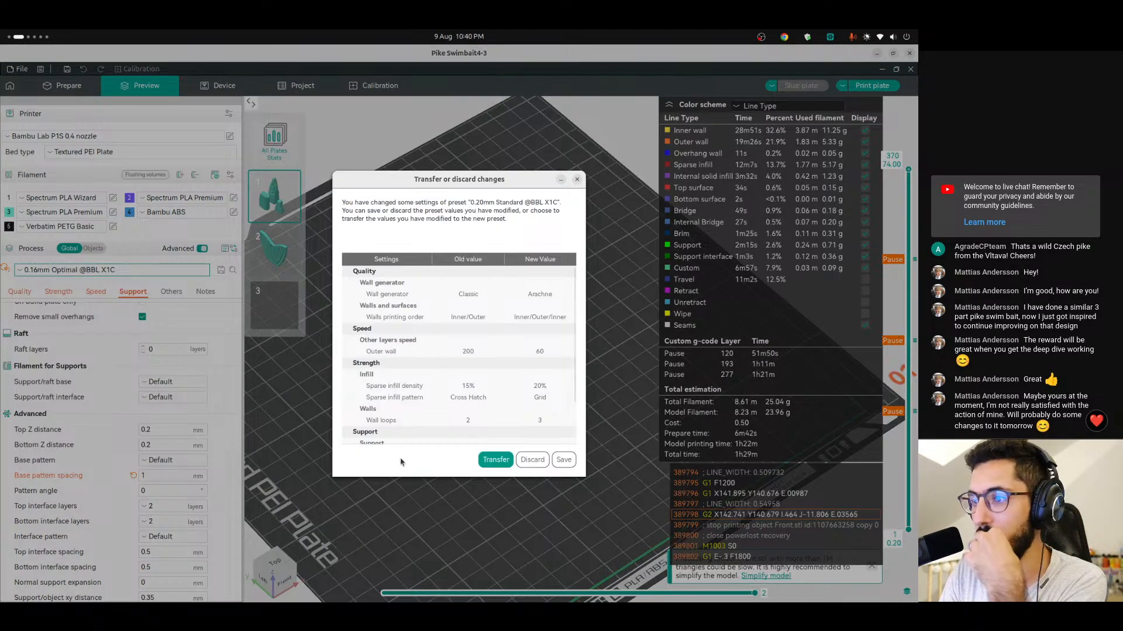
scroll(493, 429, "down", 2)
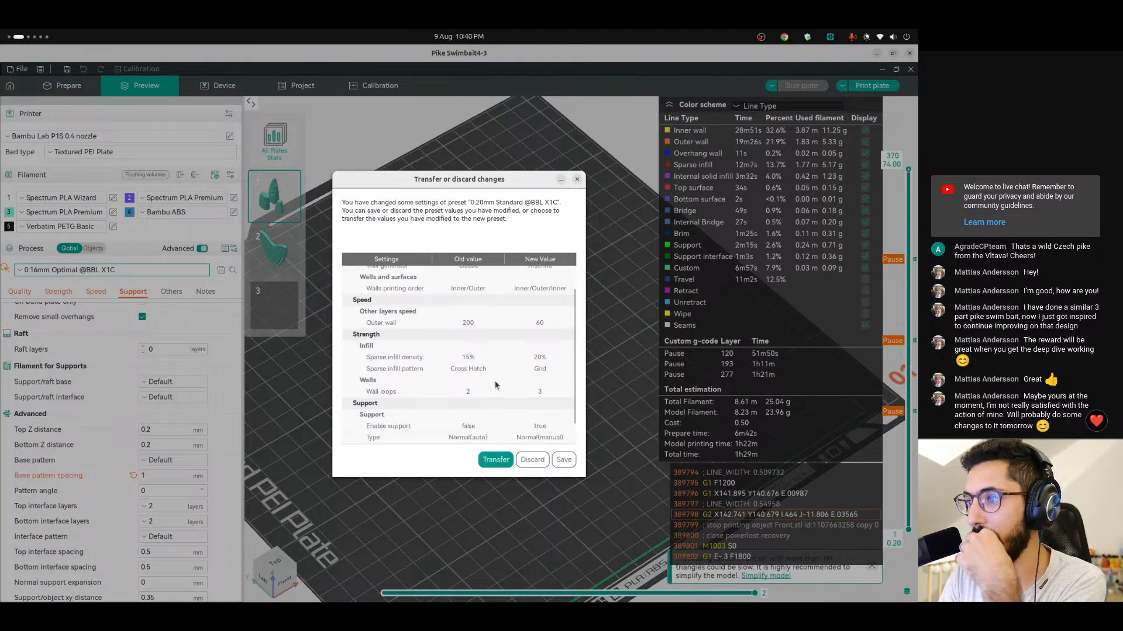
scroll(490, 388, "up", 1)
scroll(486, 369, "up", 1)
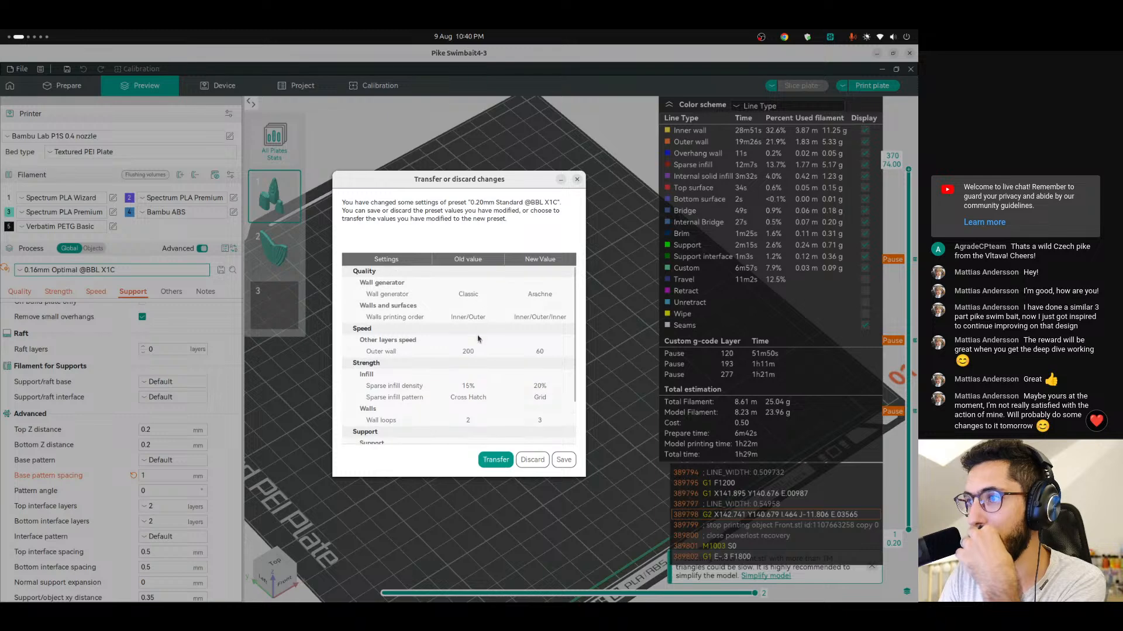
scroll(484, 316, "down", 2)
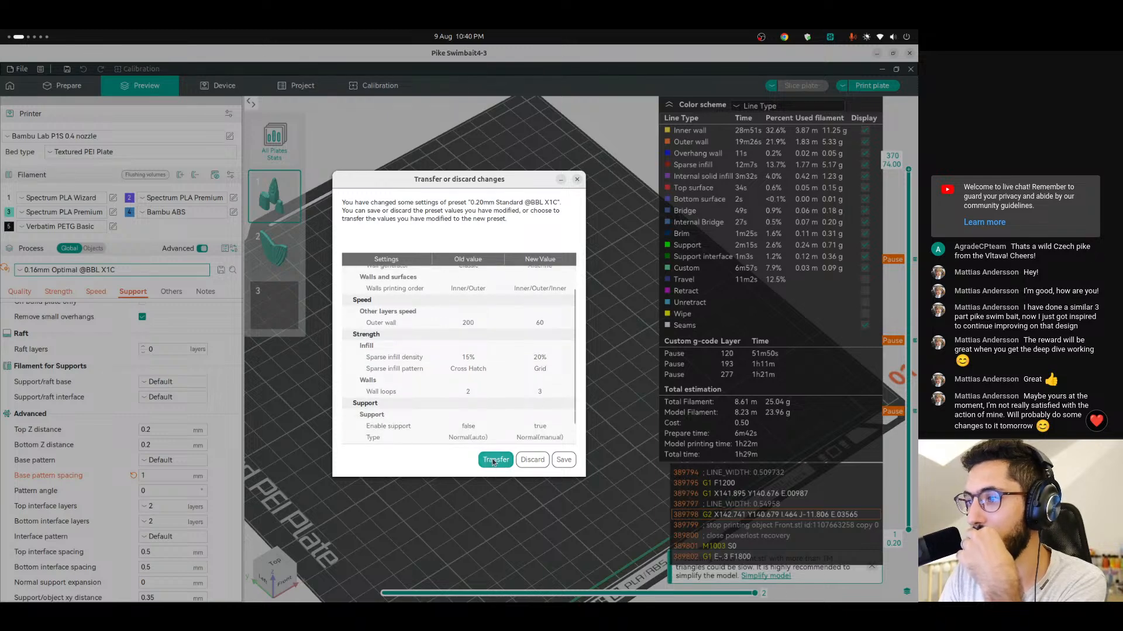
scroll(472, 402, "down", 1)
scroll(477, 389, "up", 2)
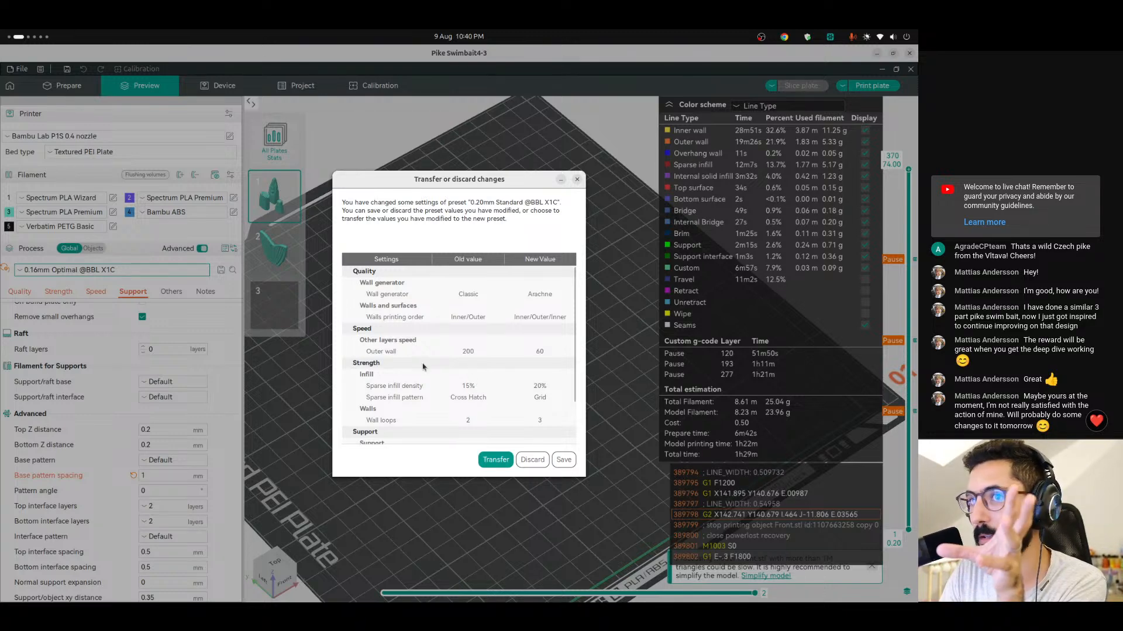
scroll(514, 367, "down", 3)
scroll(513, 367, "up", 3)
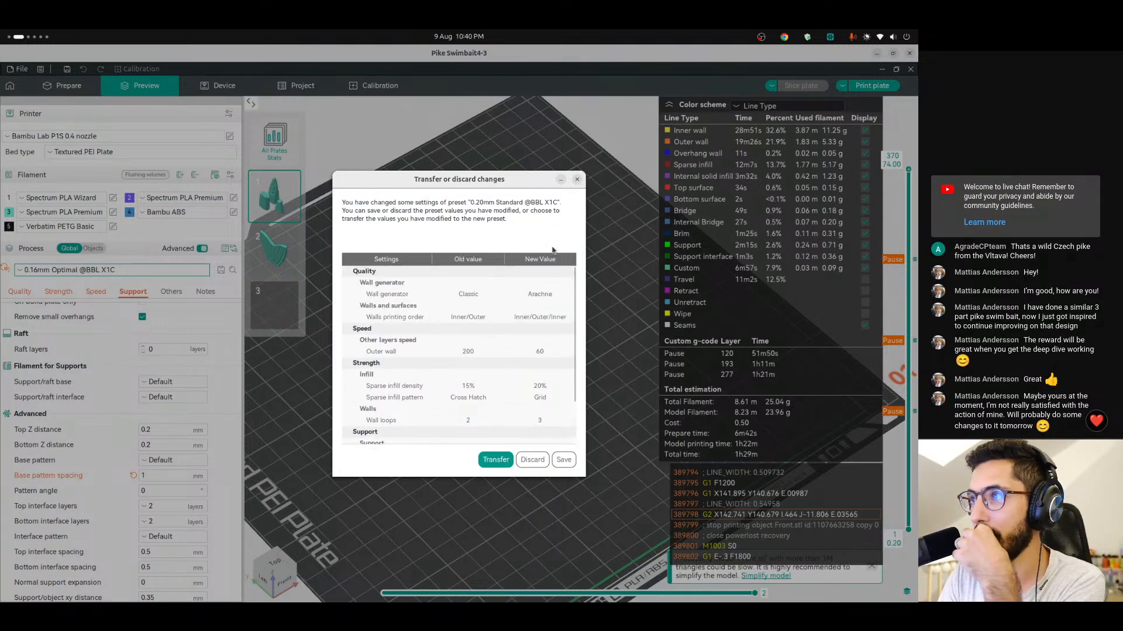
left_click(576, 181)
Compare the sliced previews and print estimates of the body sections on plate 1 and the tail on plate 2.
scroll(468, 440, "down", 2)
scroll(485, 393, "up", 4)
right_click_drag(495, 378, 538, 362)
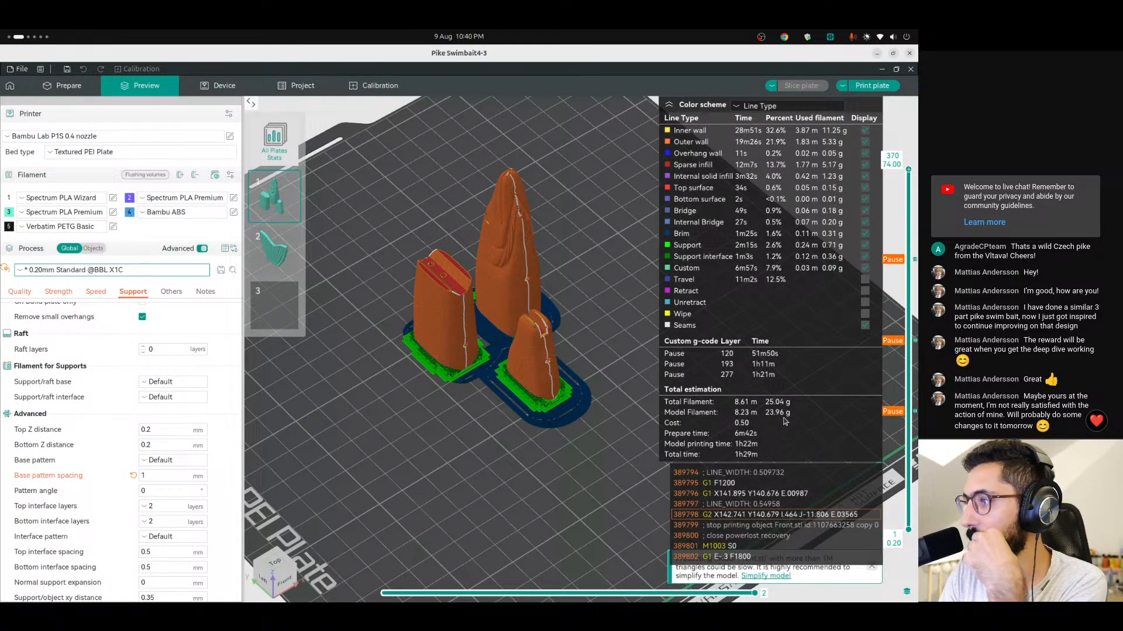
left_click(268, 267)
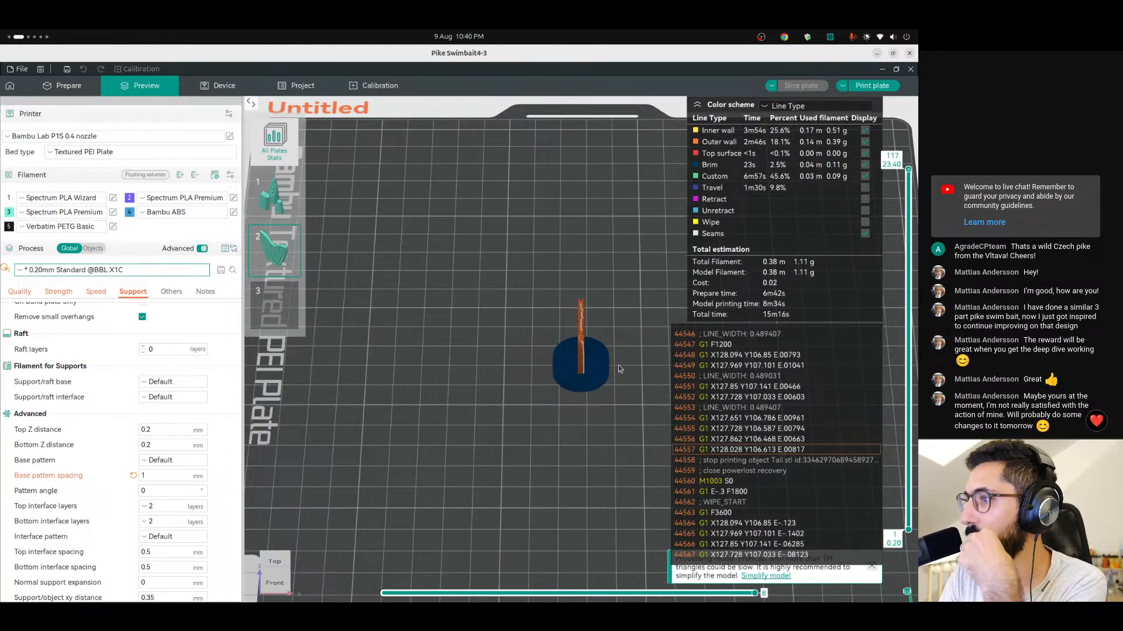
scroll(539, 326, "up", 2)
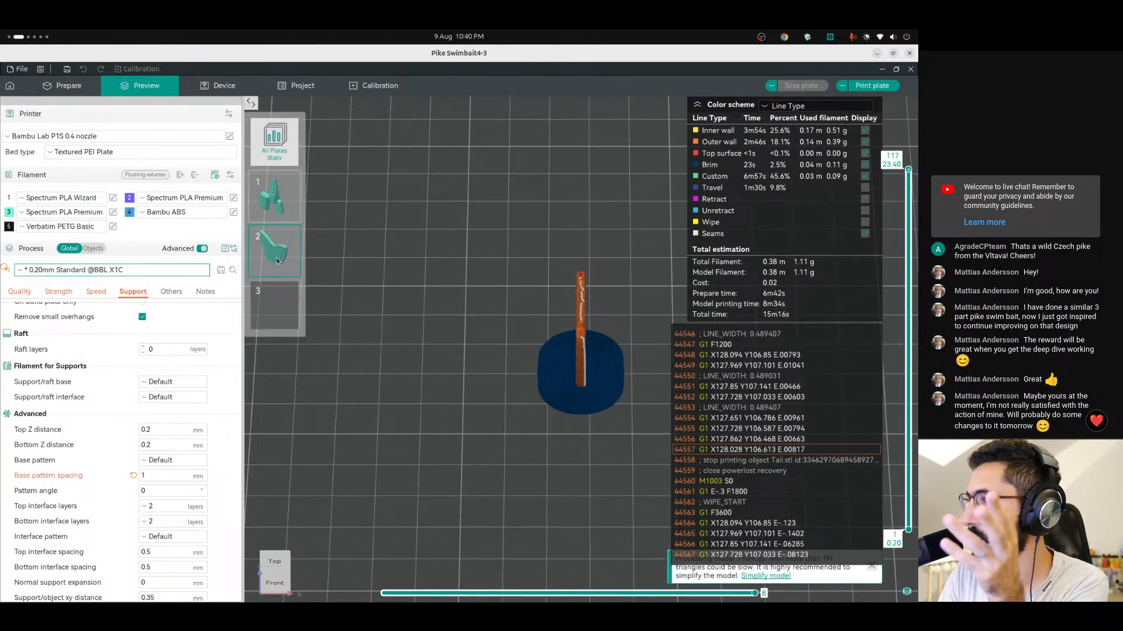
left_click(280, 218)
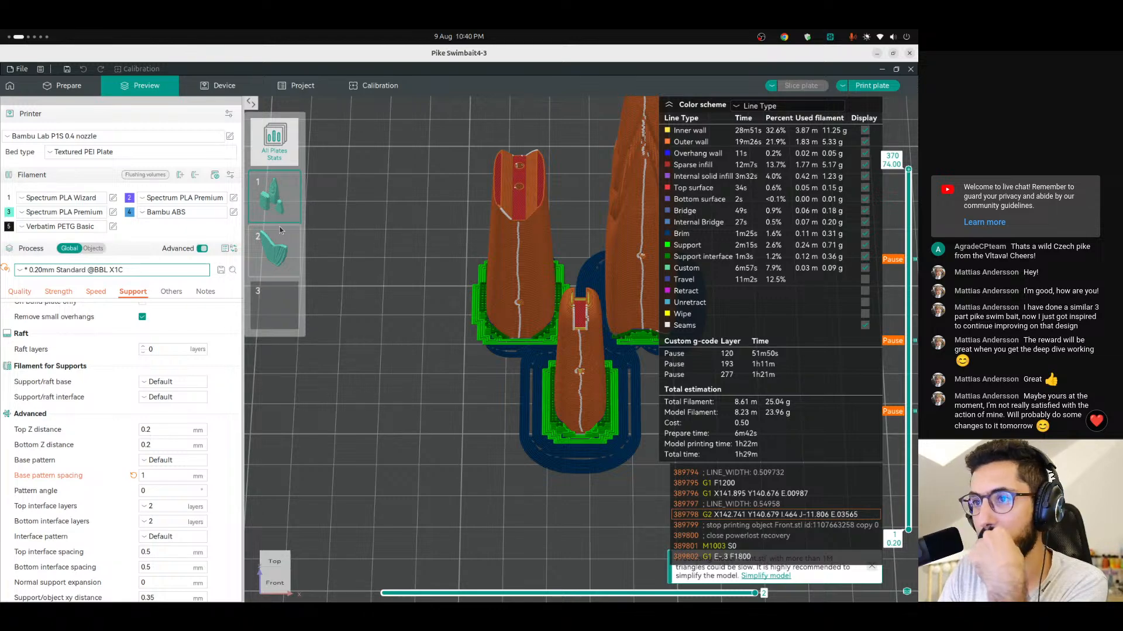
right_click_drag(510, 383, 399, 400)
scroll(471, 347, "down", 2)
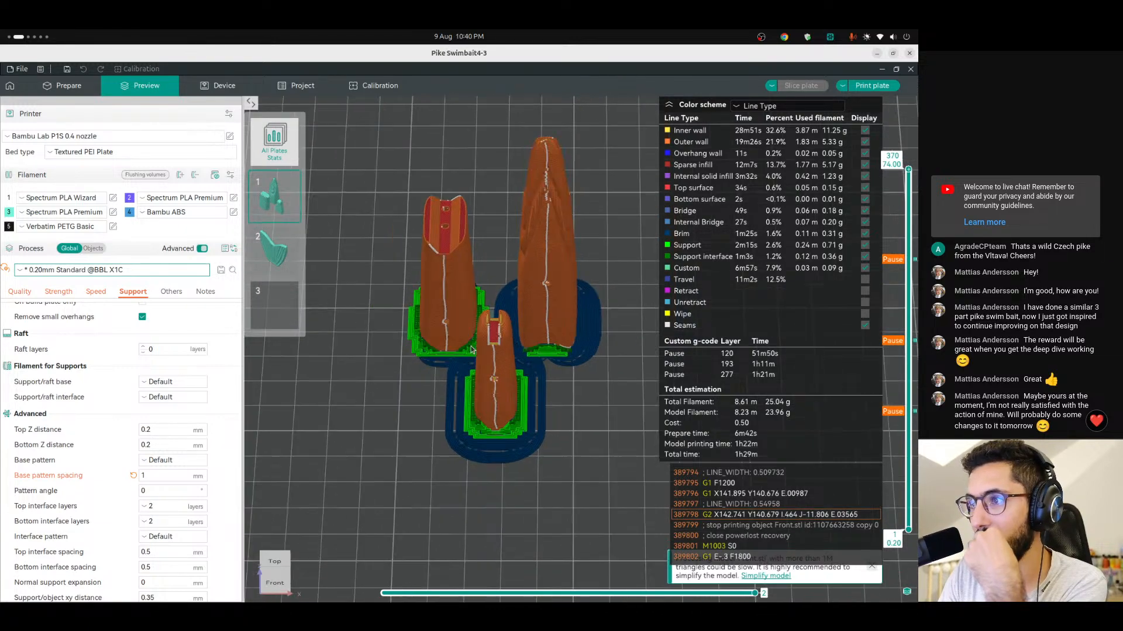
right_click_drag(487, 356, 469, 380)
left_click_drag(469, 381, 464, 396)
left_click_drag(471, 388, 484, 387)
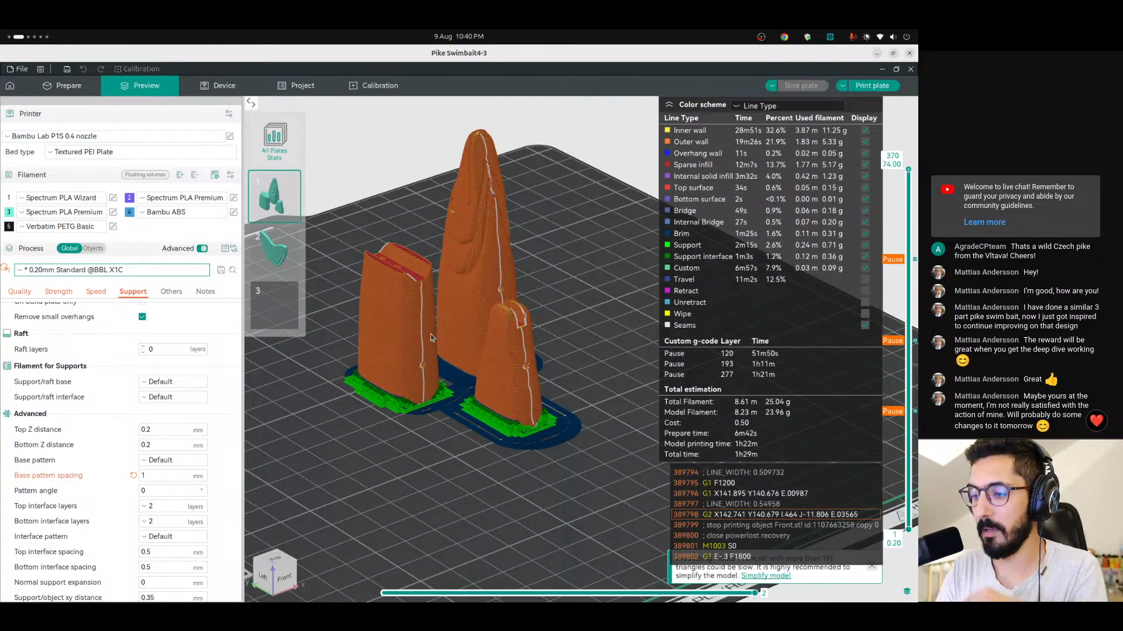
Calculate 25+14+5 in the desktop search and return to the slicer.
key("super")
type("25+1")
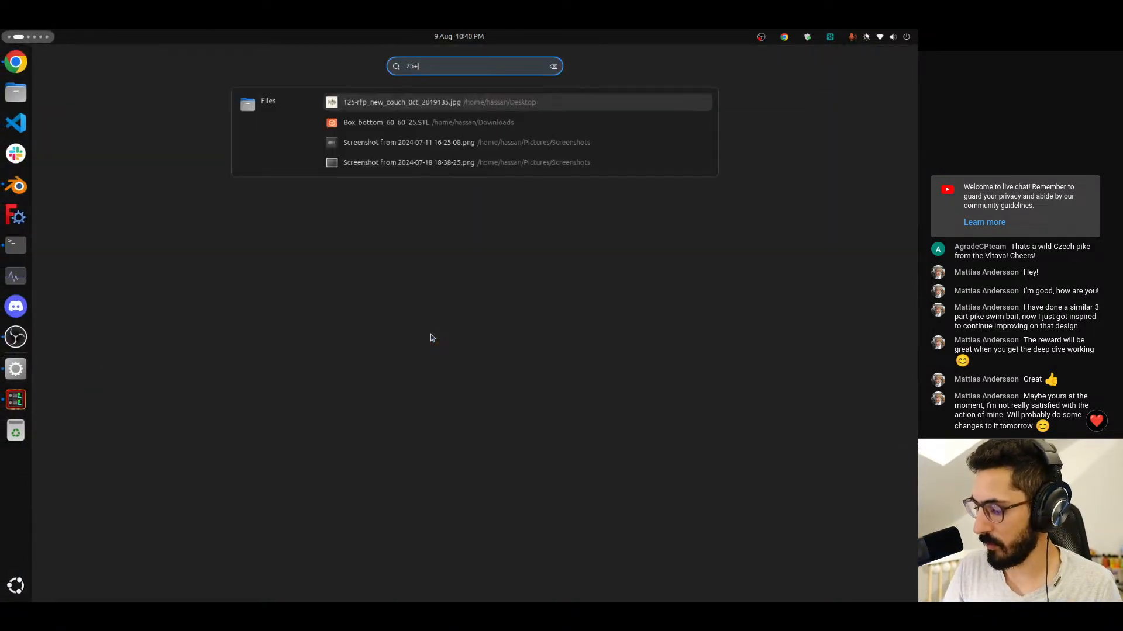
type("4")
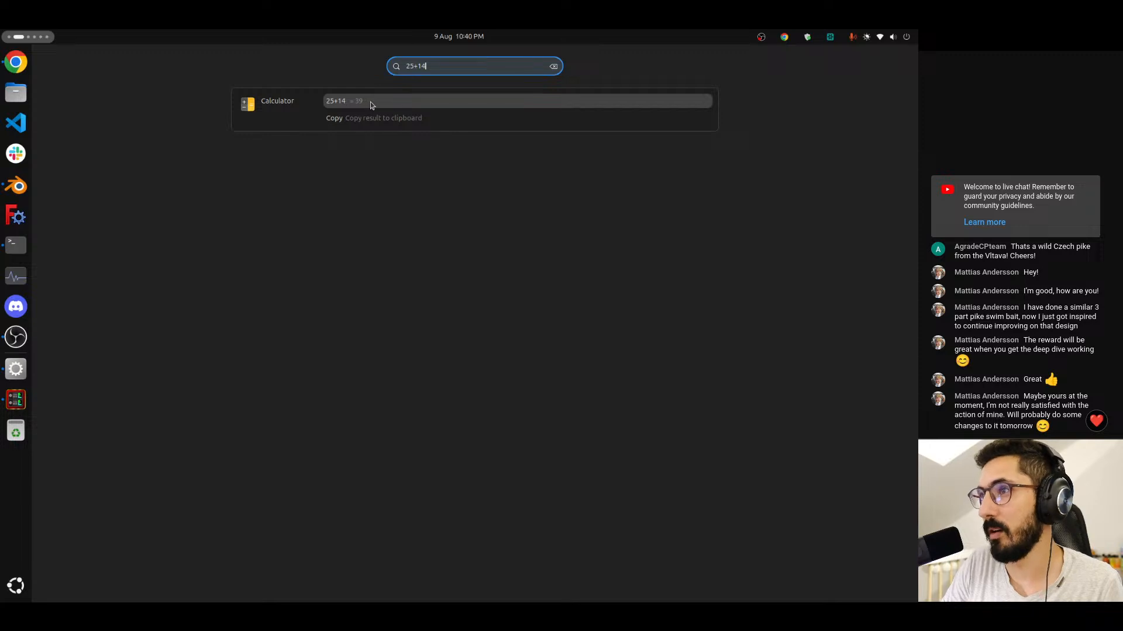
type("+")
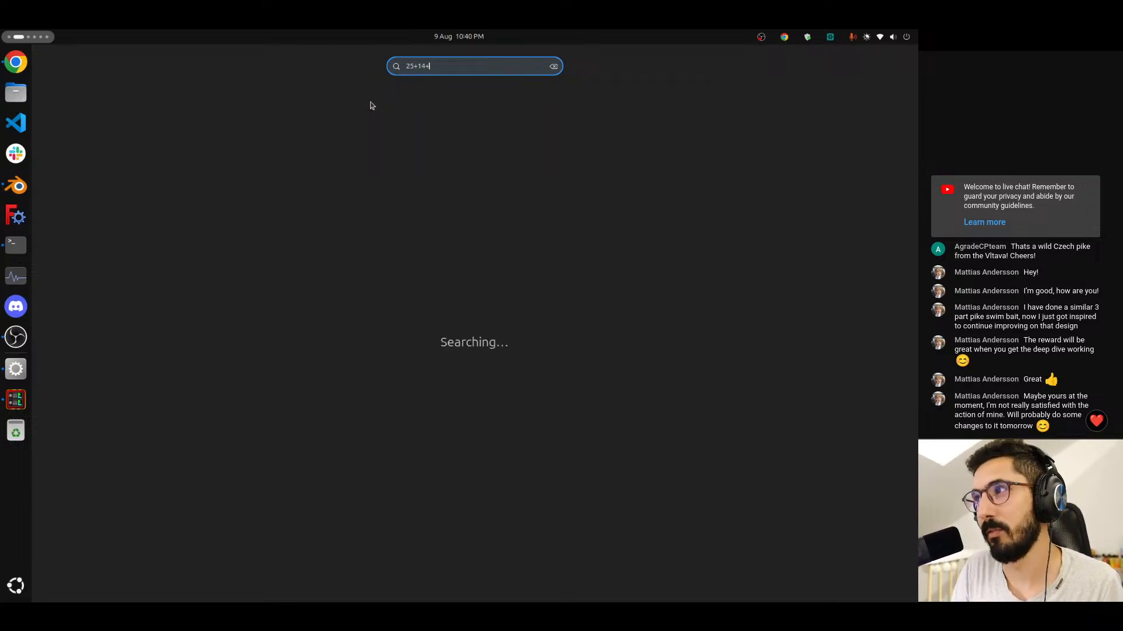
type("4")
key("BackSpace")
type("5")
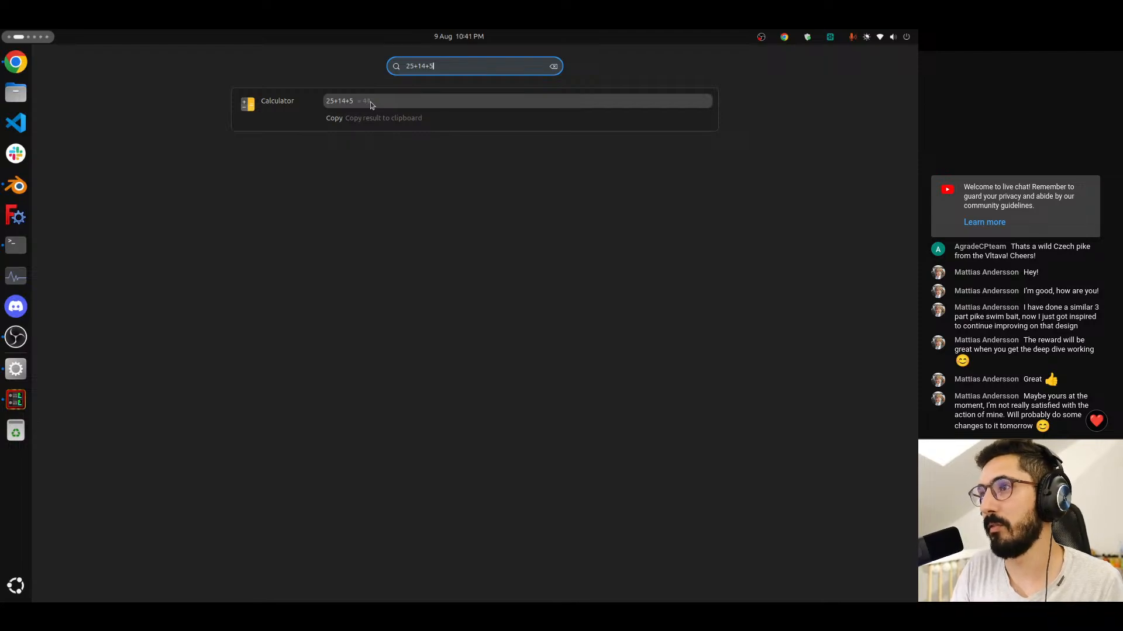
left_click(386, 228)
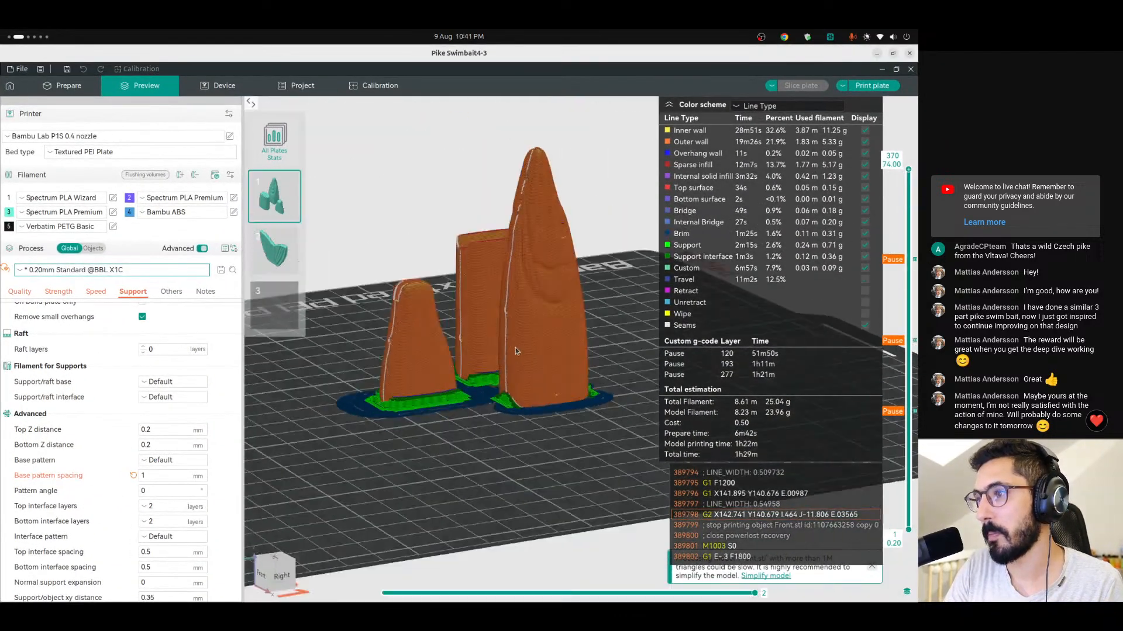
Examine the sliced body sections on plate 1 from several sides and the sliced tail on plate 2 up close.
left_click_drag(516, 351, 577, 327)
scroll(644, 359, "up", 5)
right_click_drag(577, 327, 526, 364)
scroll(531, 357, "down", 6)
left_click_drag(532, 358, 485, 388)
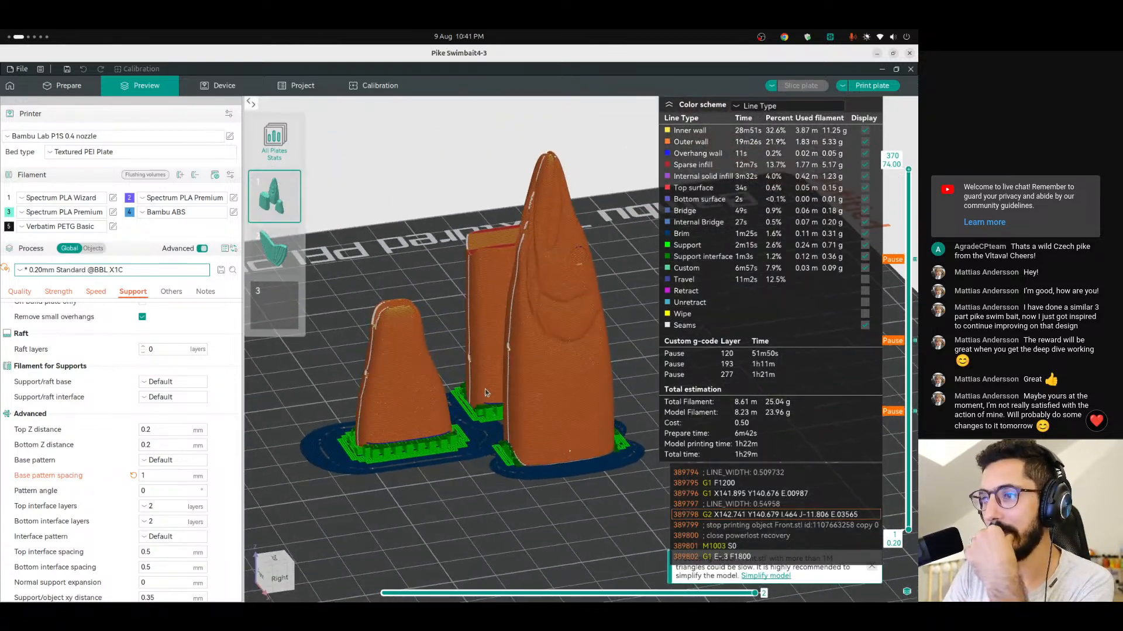
scroll(484, 385, "down", 8)
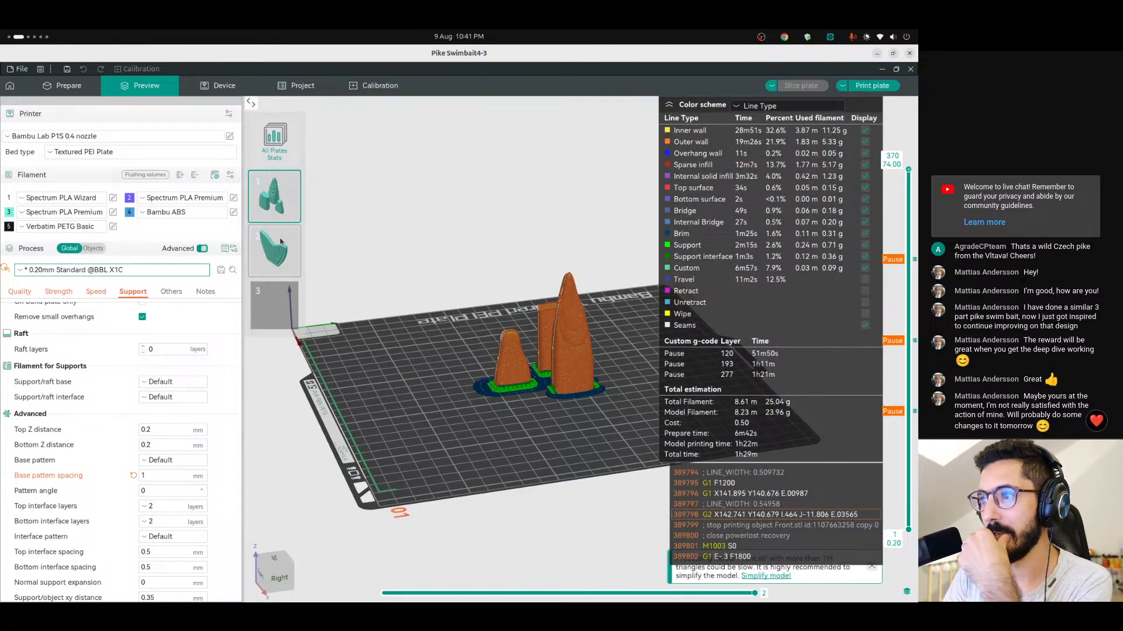
left_click(280, 242)
scroll(505, 354, "up", 5)
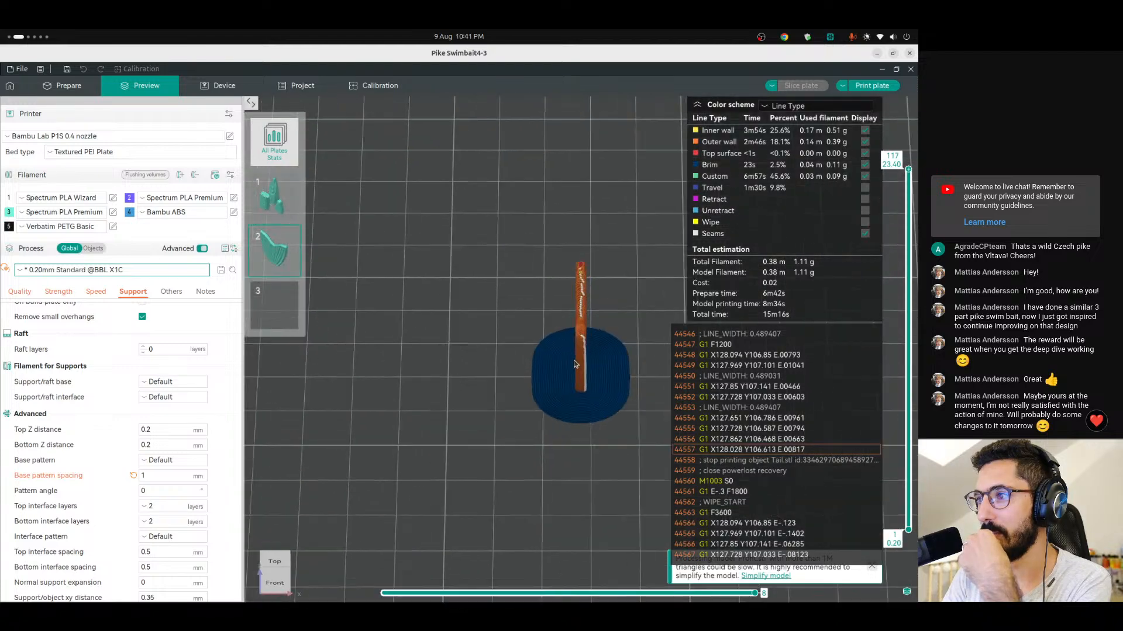
left_click_drag(505, 354, 502, 441)
scroll(578, 341, "up", 4)
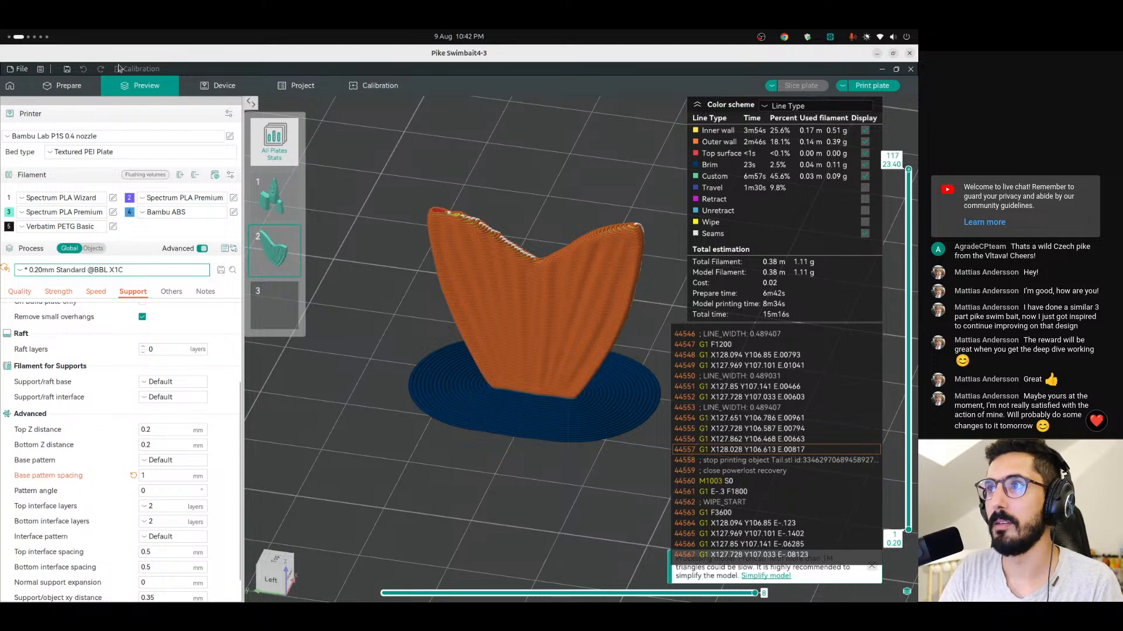
Return to the model preparation view and start saving the project as a new file in the desktop's Lure Projects/Pike Swimbait folder.
left_click(79, 86)
scroll(475, 323, "down", 10)
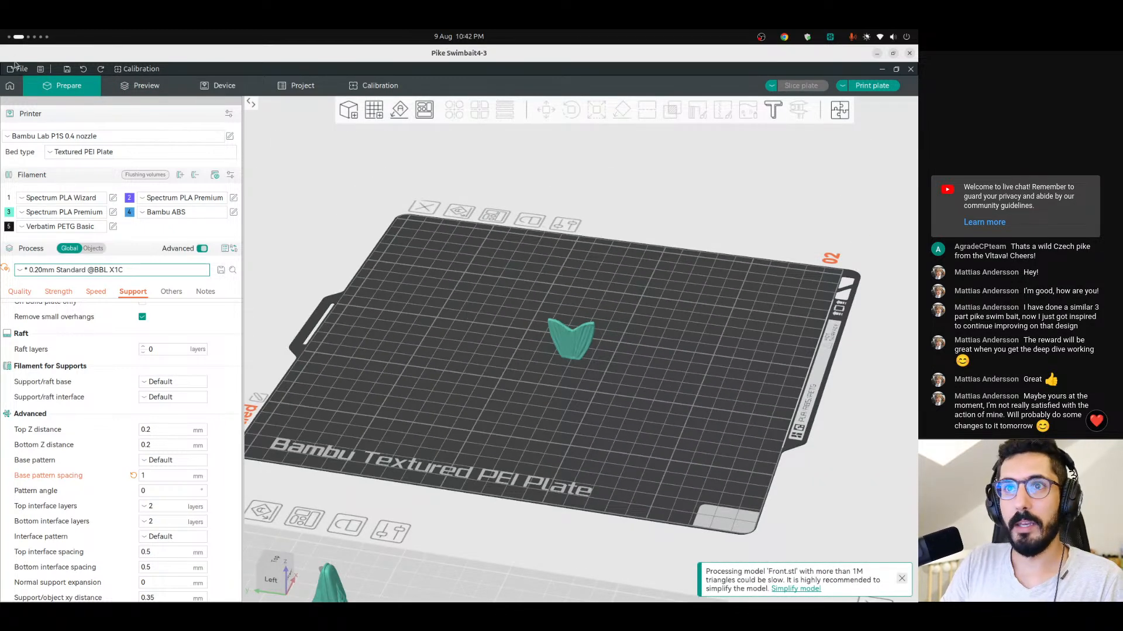
left_click(21, 69)
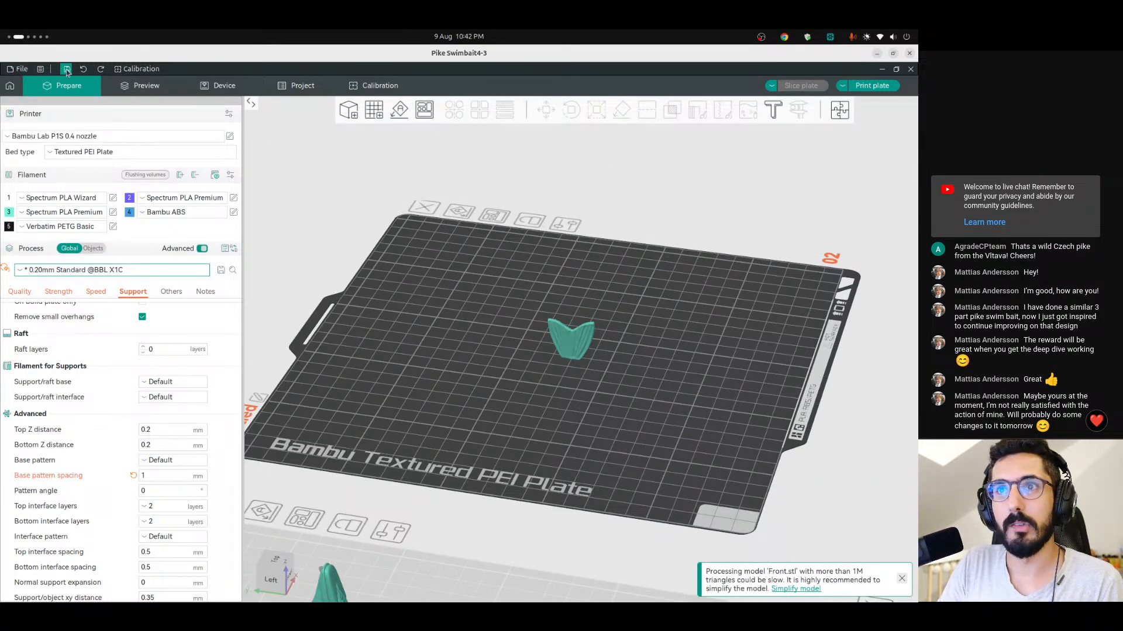
left_click(19, 70)
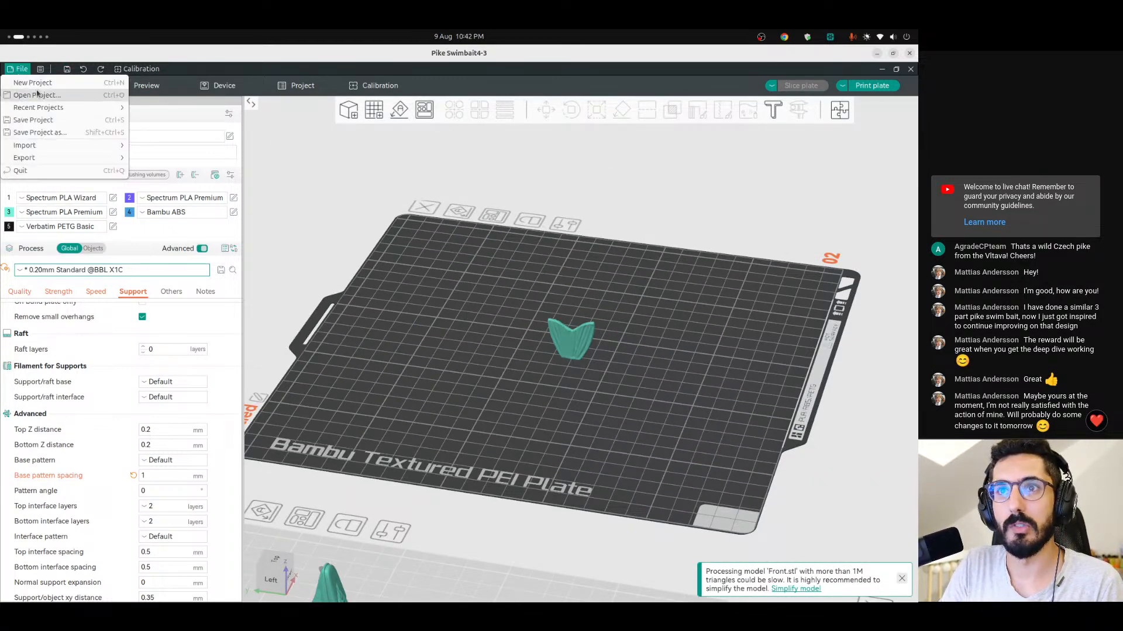
left_click(47, 133)
double_click(293, 165)
double_click(296, 156)
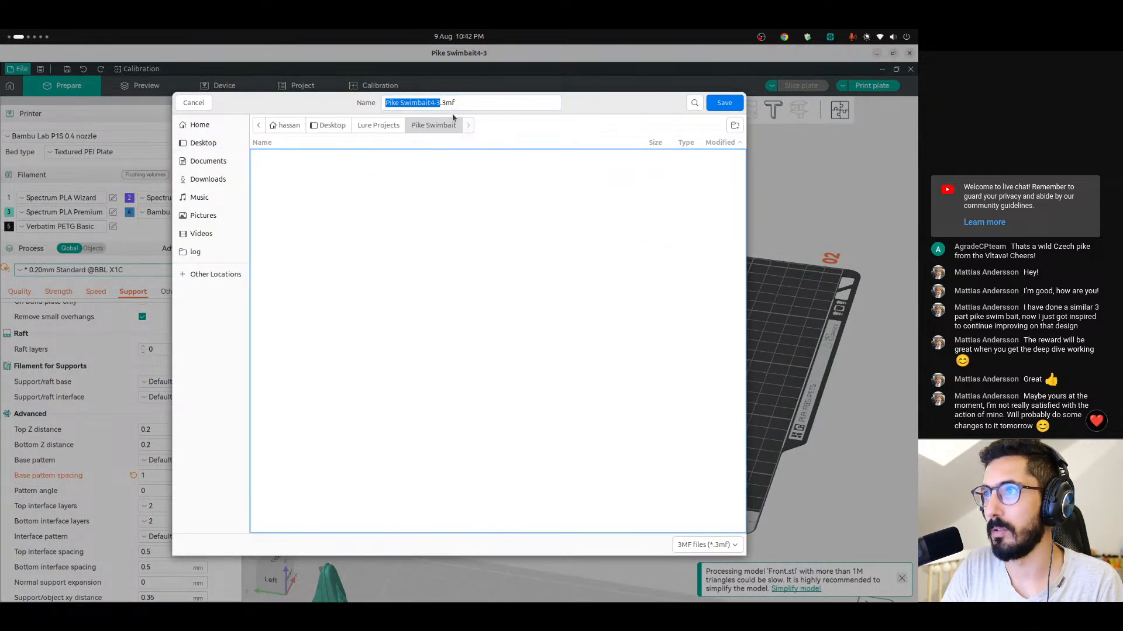
Name the project file Pike Swimbait.3mf, save it, and view all the plates.
key("Right")
key("shift+Left")
key("shift+Left")
key("shift+Left")
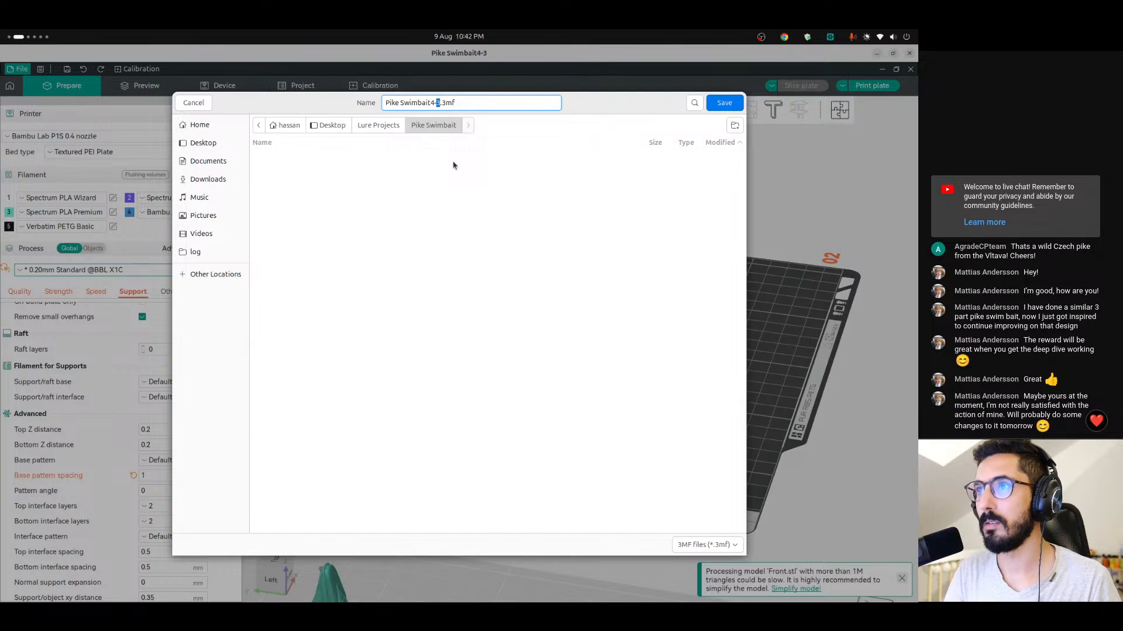
key("BackSpace")
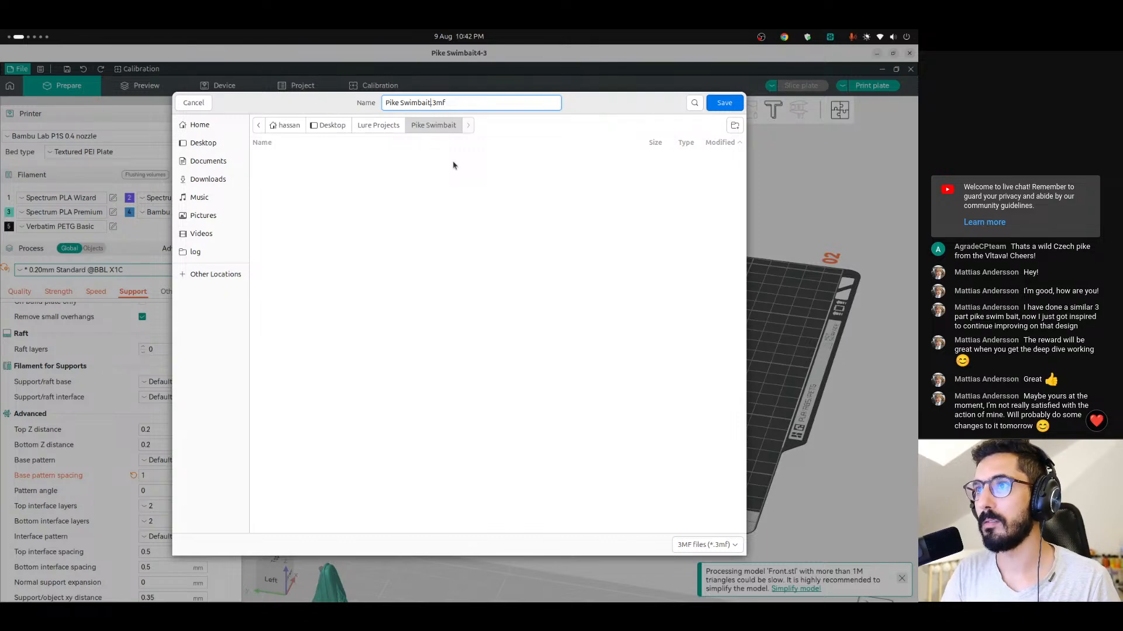
left_click(724, 103)
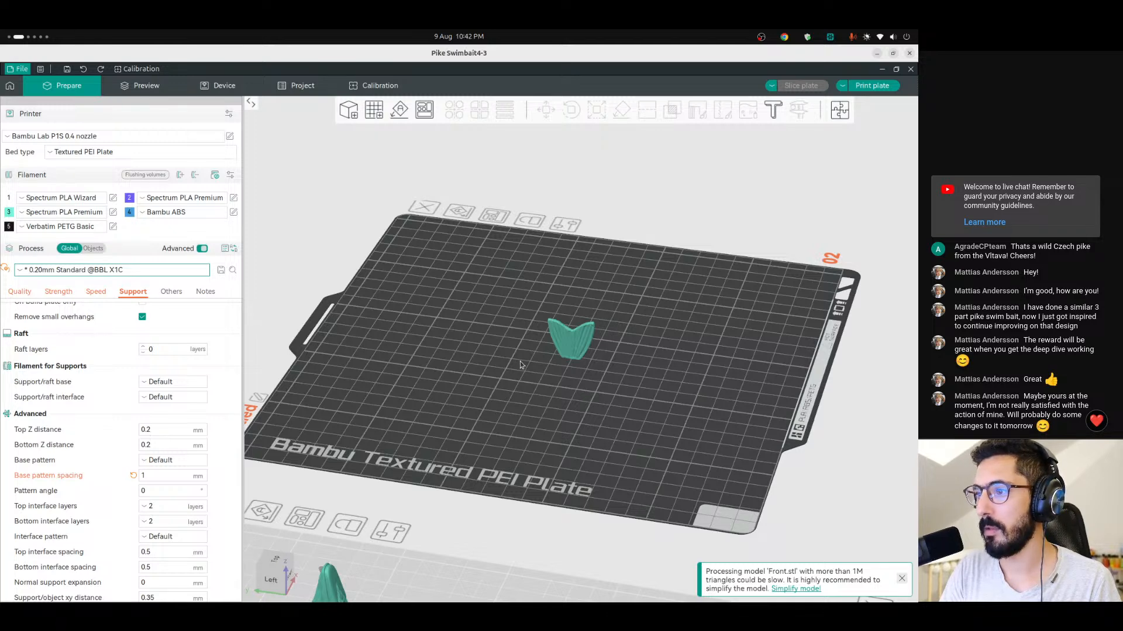
scroll(511, 366, "down", 6)
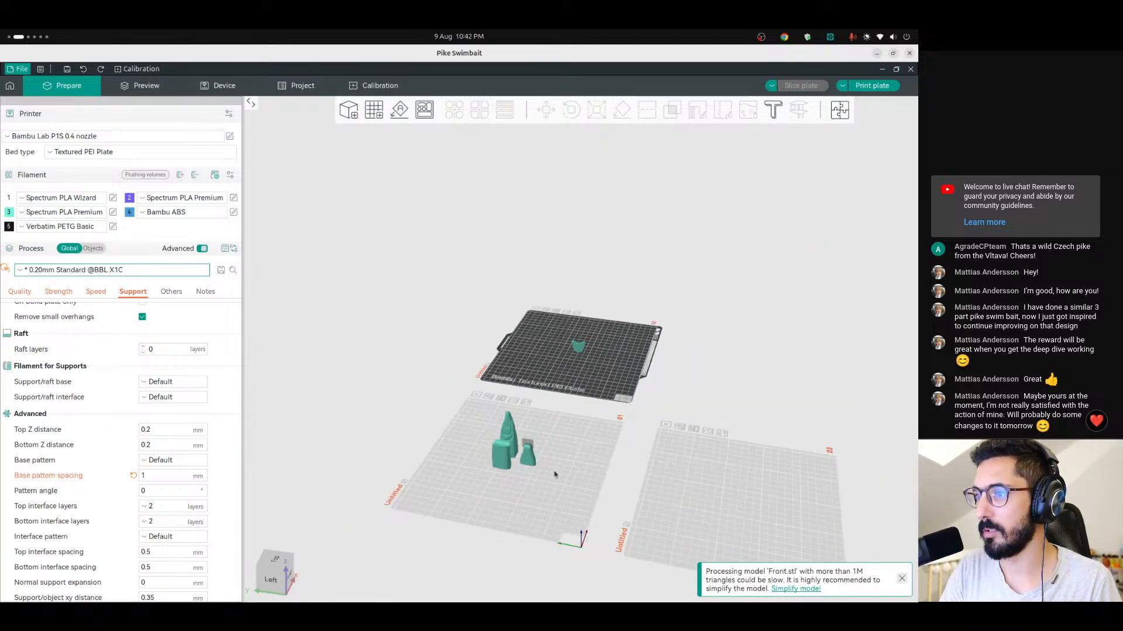
Switch from the slicer to the pike swimbait model in Blender.
left_click_drag(594, 493, 551, 448)
key("ctrl+alt+Left")
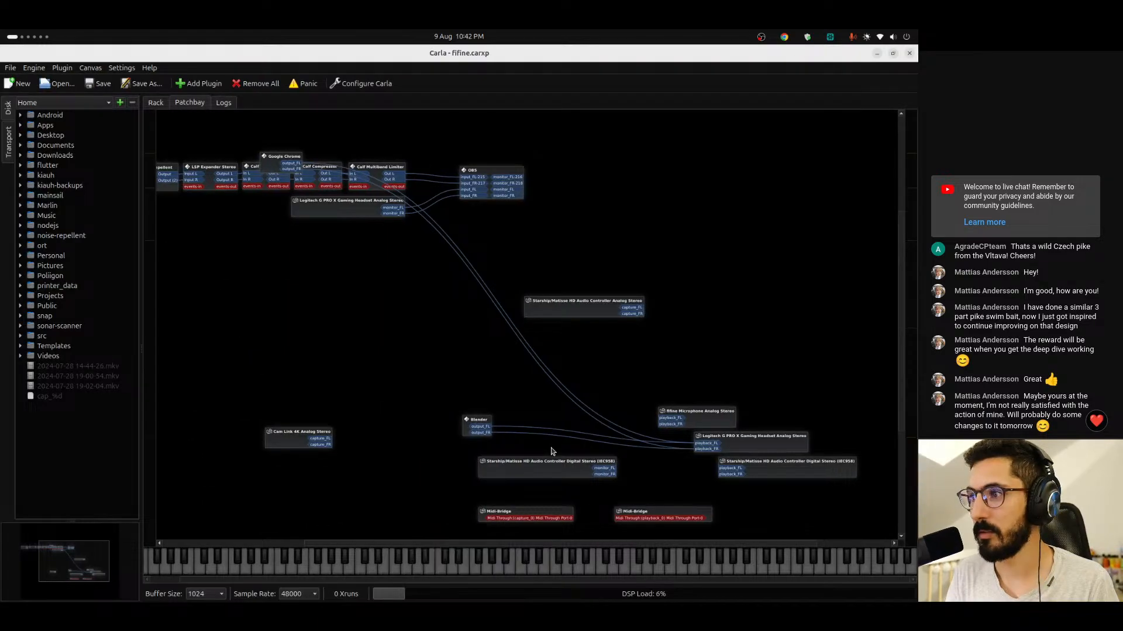
key("ctrl+alt+Right")
key("ctrl+alt+Right")
key("ctrl+alt+Right")
key("ctrl+alt+Right")
key("ctrl+alt+Right")
key("ctrl+alt+Left")
Turn off the see-through display, bring the whole pike lure into view from the side, and select its front section.
key("alt+z")
left_click_drag(541, 454, 364, 461, "ctrl+alt")
left_click_drag(355, 398, 556, 369, "alt+shift")
left_click_drag(442, 397, 354, 403, "ctrl+alt")
left_click_drag(407, 328, 434, 374, "alt")
left_click(365, 309)
mouse_move(404, 418)
left_mouse_down("alt")
mouse_move(447, 345)
mouse_move(456, 413)
mouse_move(408, 428)
mouse_move(389, 402)
left_mouse_up("alt")
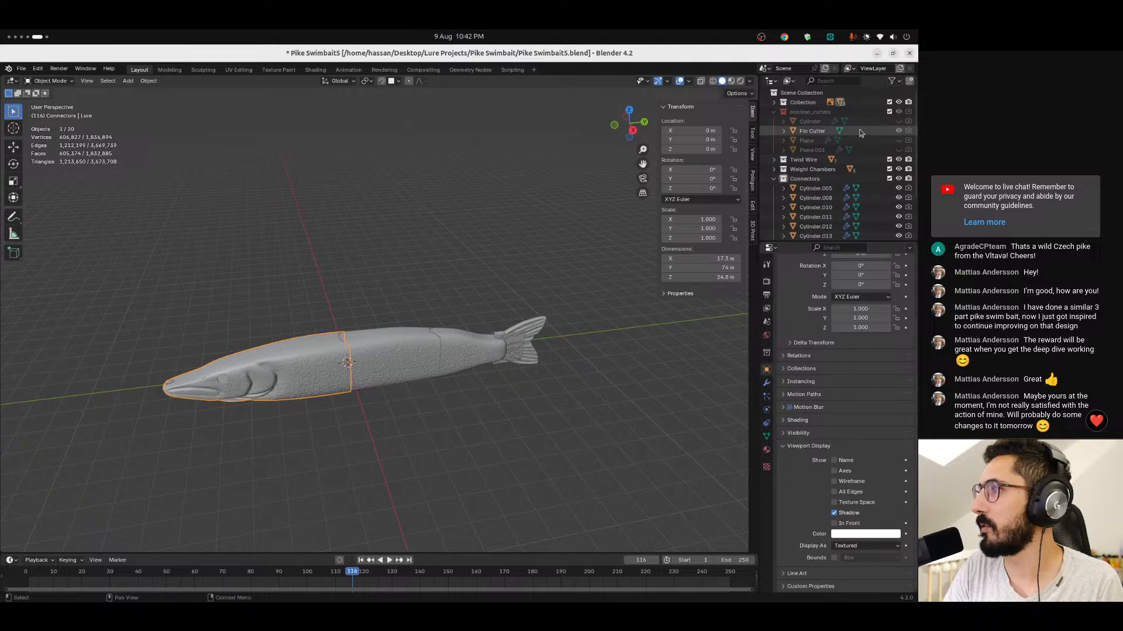
Collapse the boolean cutters and Connectors collections in the outliner and deselect the front section.
left_click(774, 112)
left_click(776, 140)
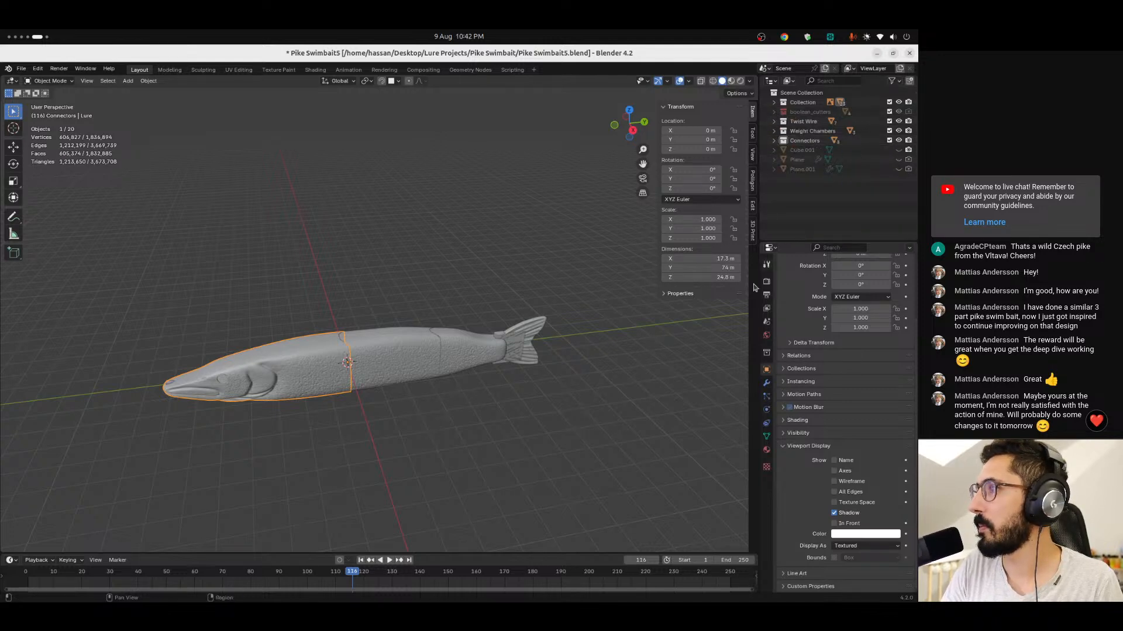
left_click(338, 252)
Examine the solid pike lure up close, from below and along its joints, finishing in the right orthographic view.
left_click_drag(339, 251, 365, 329, "alt")
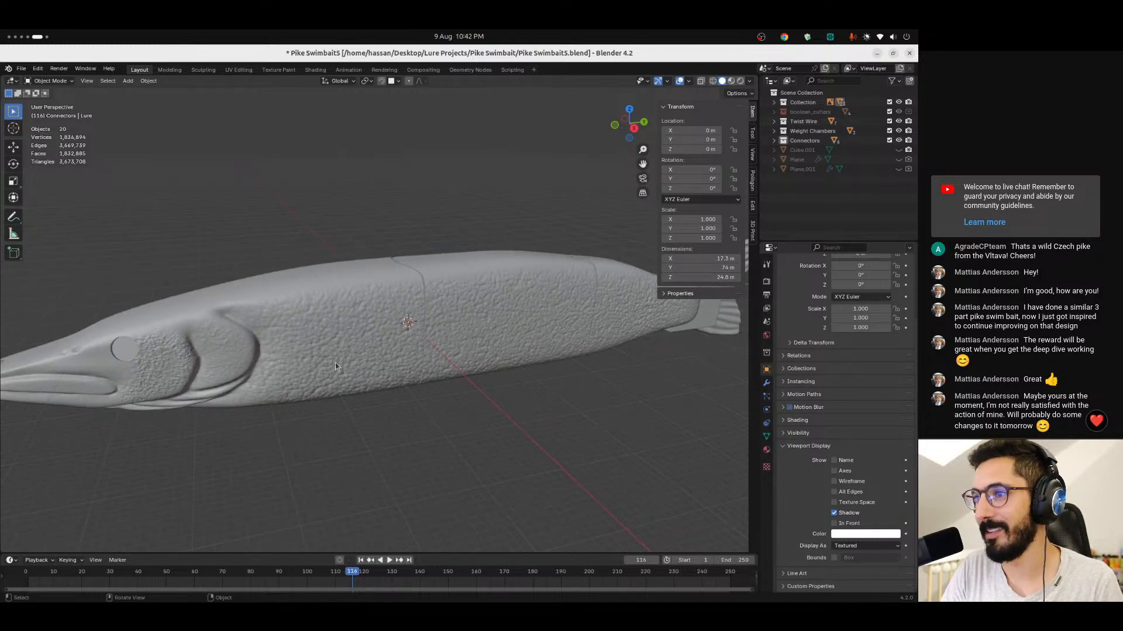
middle_click_drag(344, 380, 371, 281)
middle_click_drag(127, 334, 380, 197, "shift")
left_click_drag(383, 287, 382, 342, "ctrl+alt")
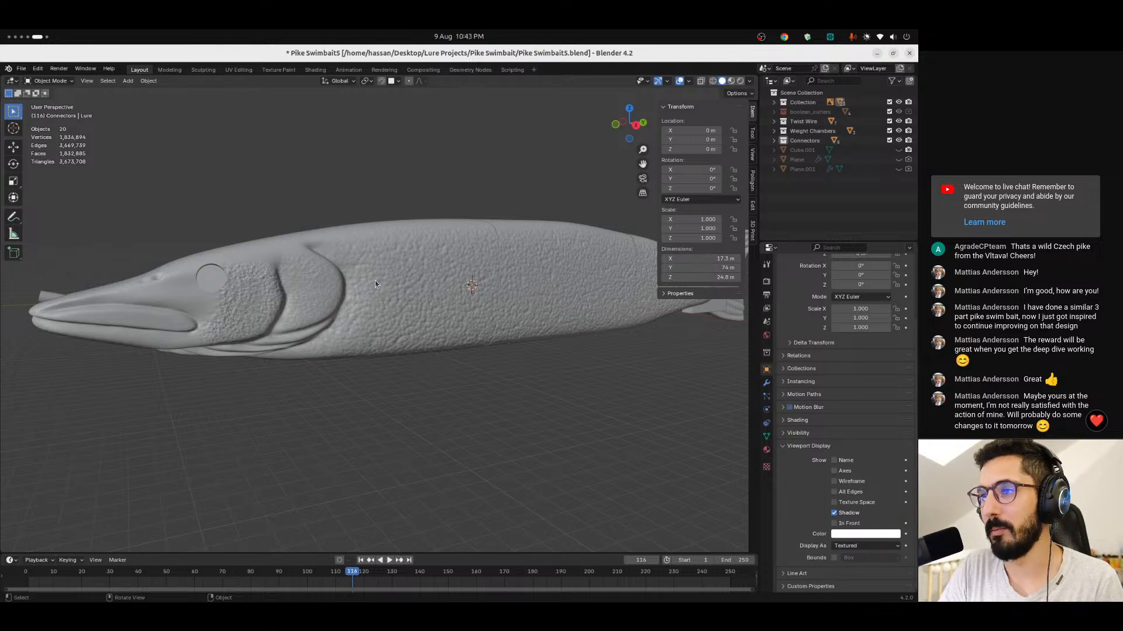
middle_click_drag(400, 302, 385, 337)
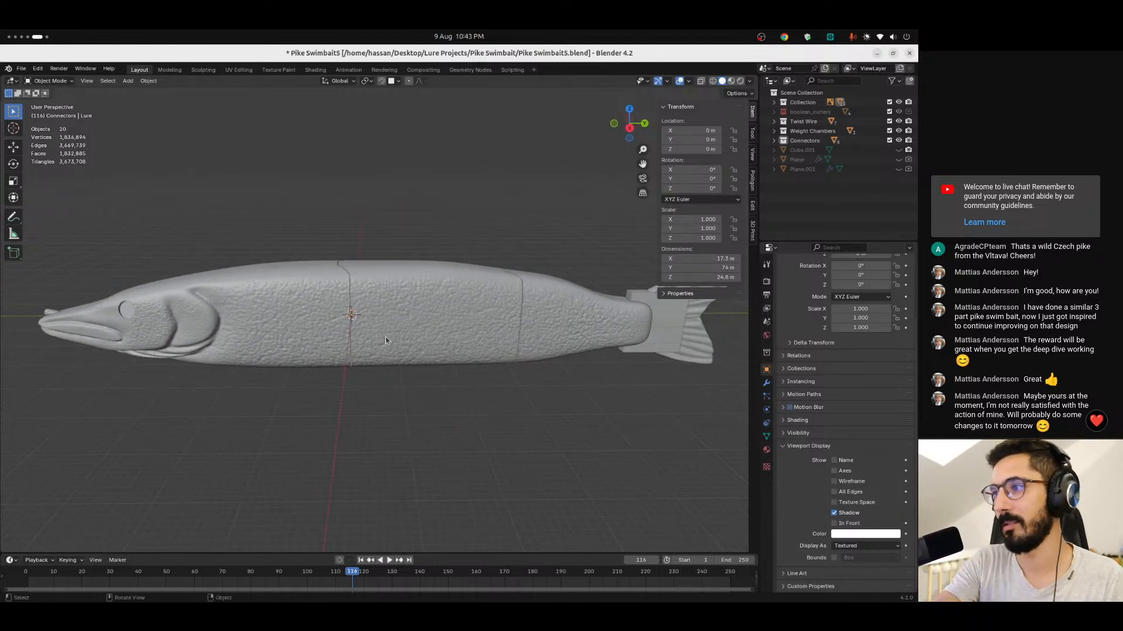
middle_click_drag(385, 336, 351, 320)
middle_click_drag(251, 323, 409, 334)
left_click(366, 348)
left_click(525, 333)
left_click(395, 432)
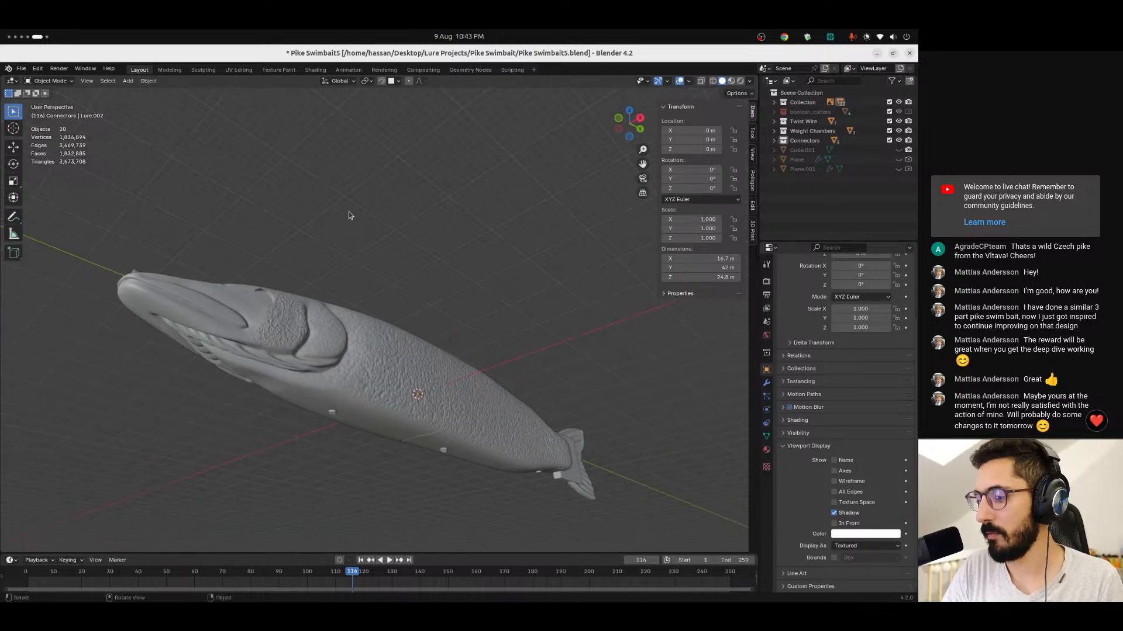
middle_click_drag(336, 264, 357, 402)
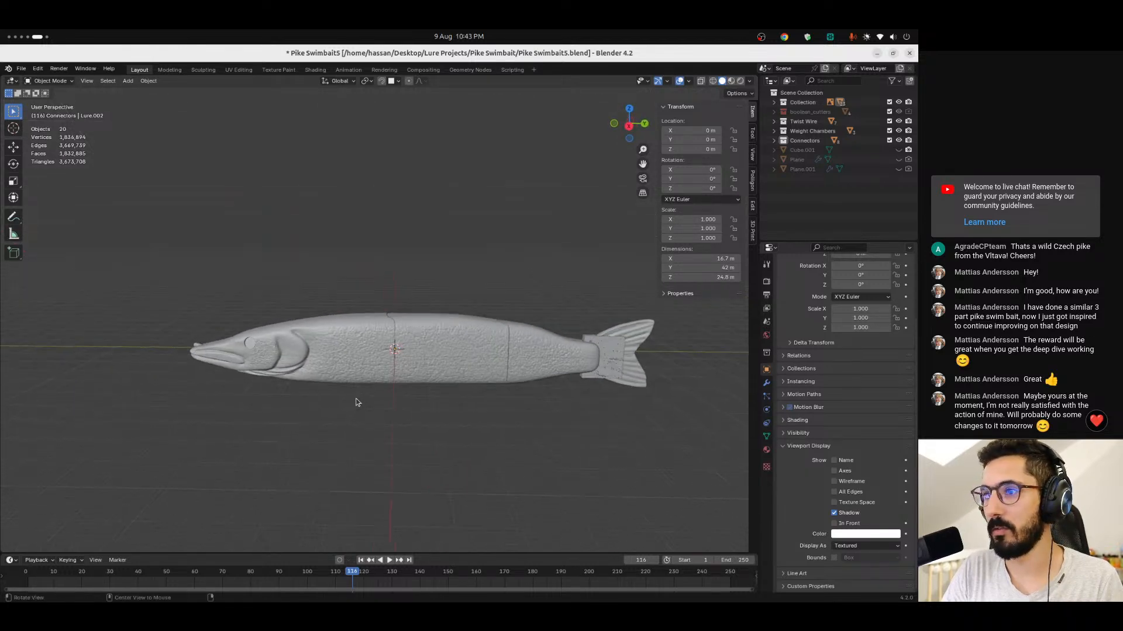
left_click(629, 125)
middle_click_drag(371, 358, 347, 358, "ctrl")
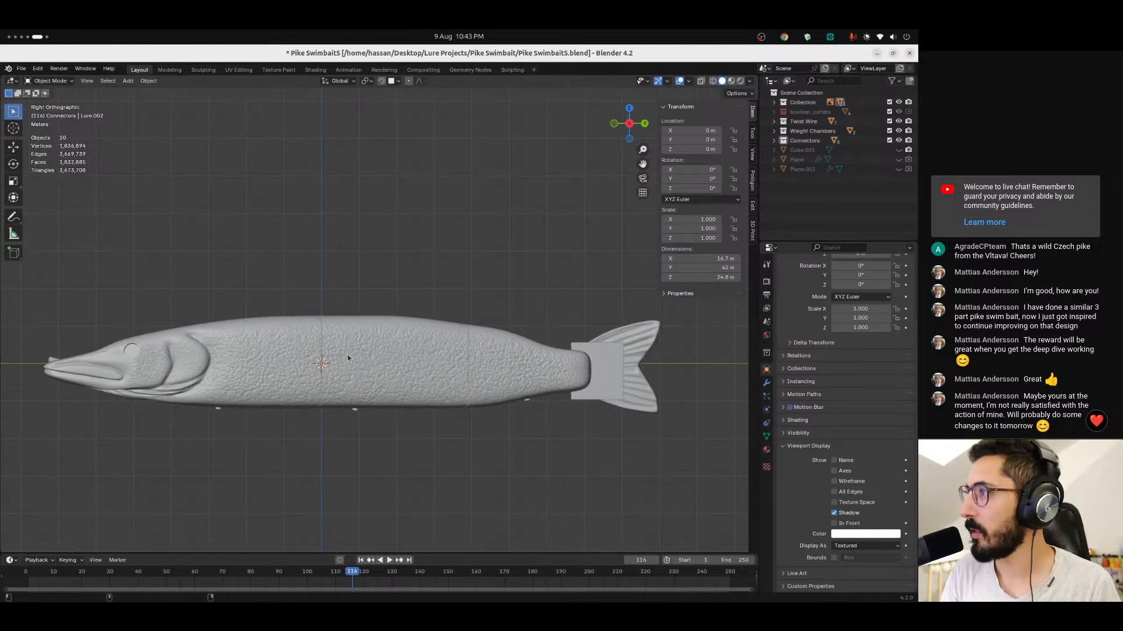
Check the livestream in OBS and return to the slicer with the pike project.
key("alt+Tab")
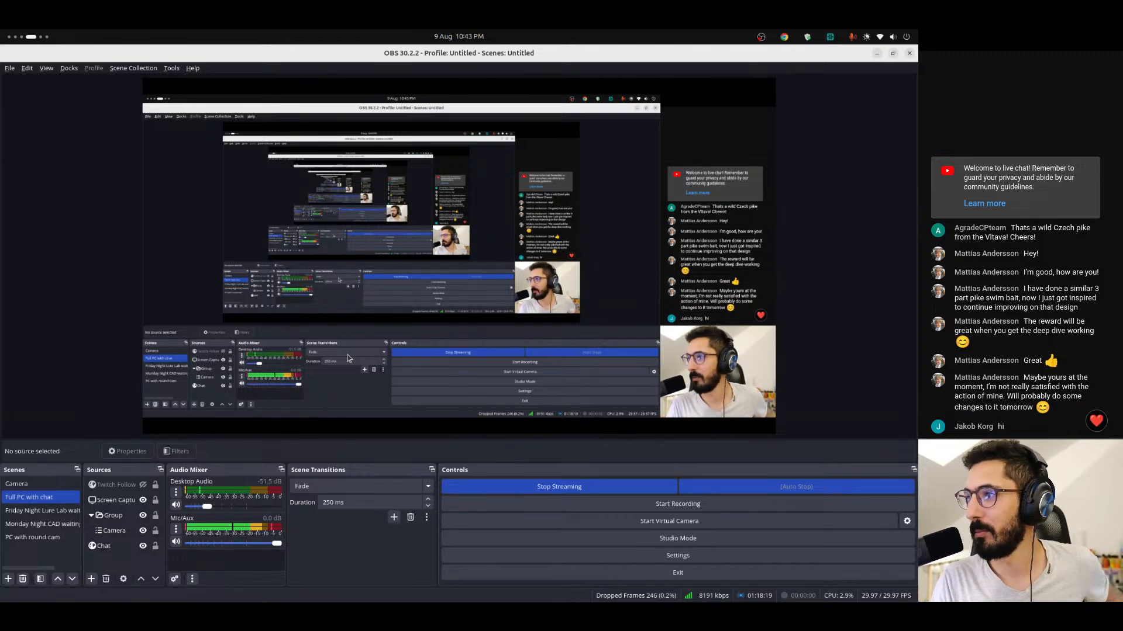
key("ctrl+alt+Right")
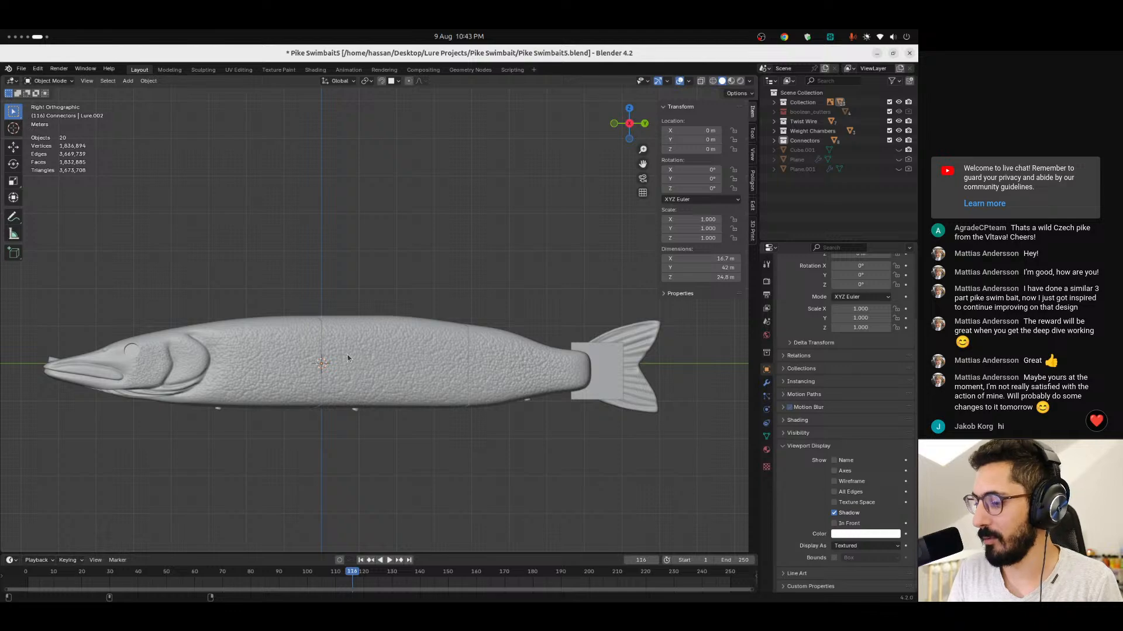
key("ctrl+alt+Left")
key("ctrl+alt+Left")
key("ctrl+alt+Left")
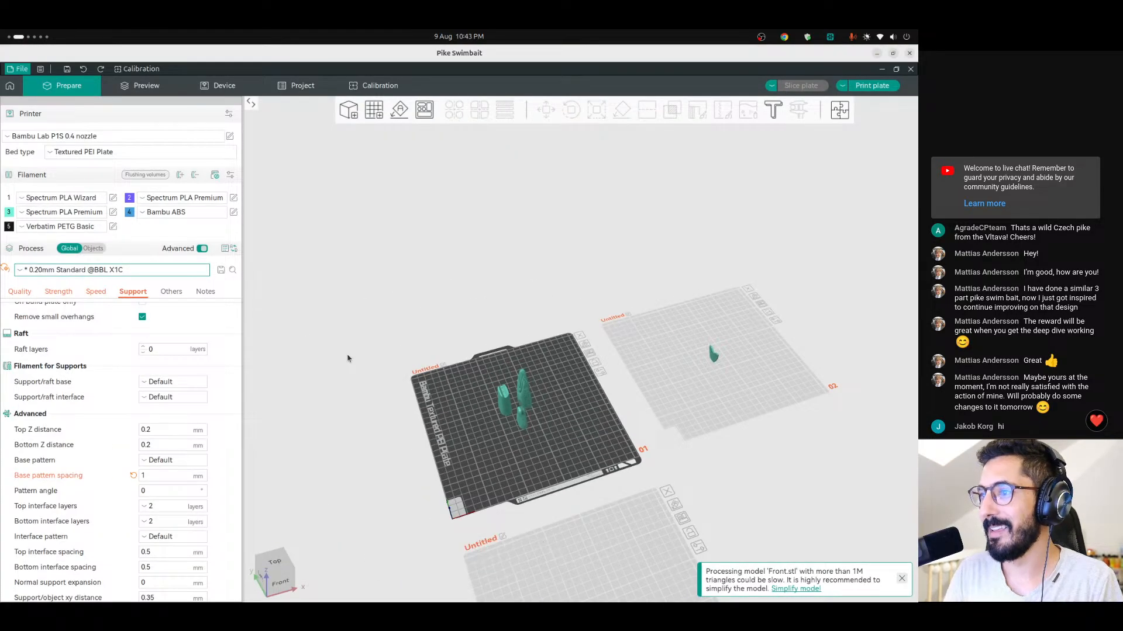
Examine the sliced body sections on plate 1 and the sliced tail on plate 2 in the preview.
scroll(584, 465, "up", 8)
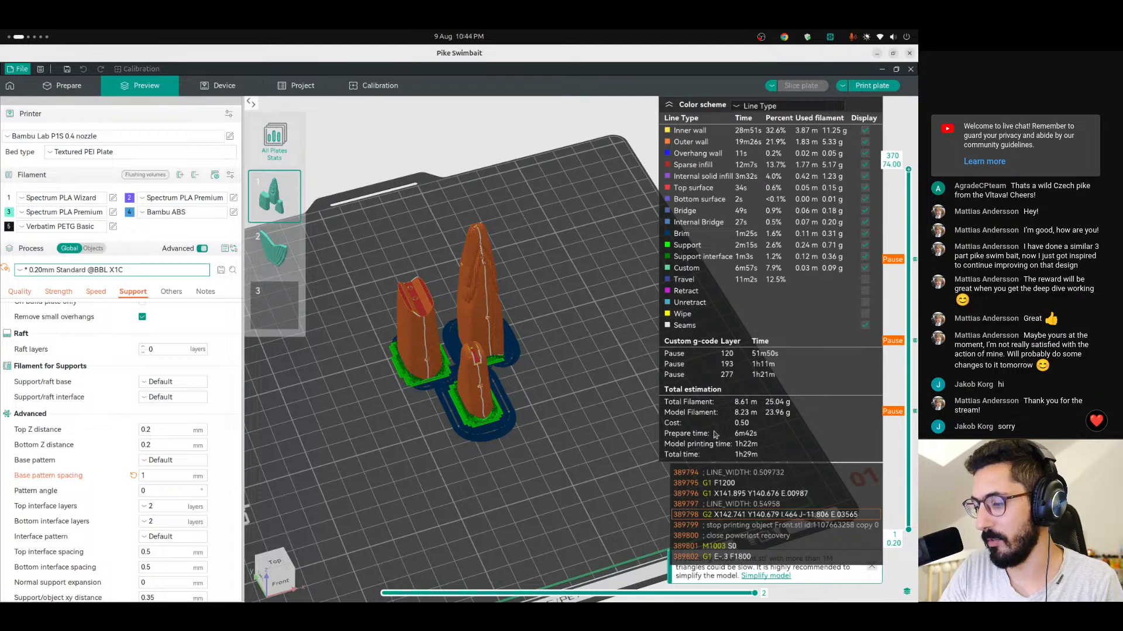
left_click_drag(507, 429, 484, 378)
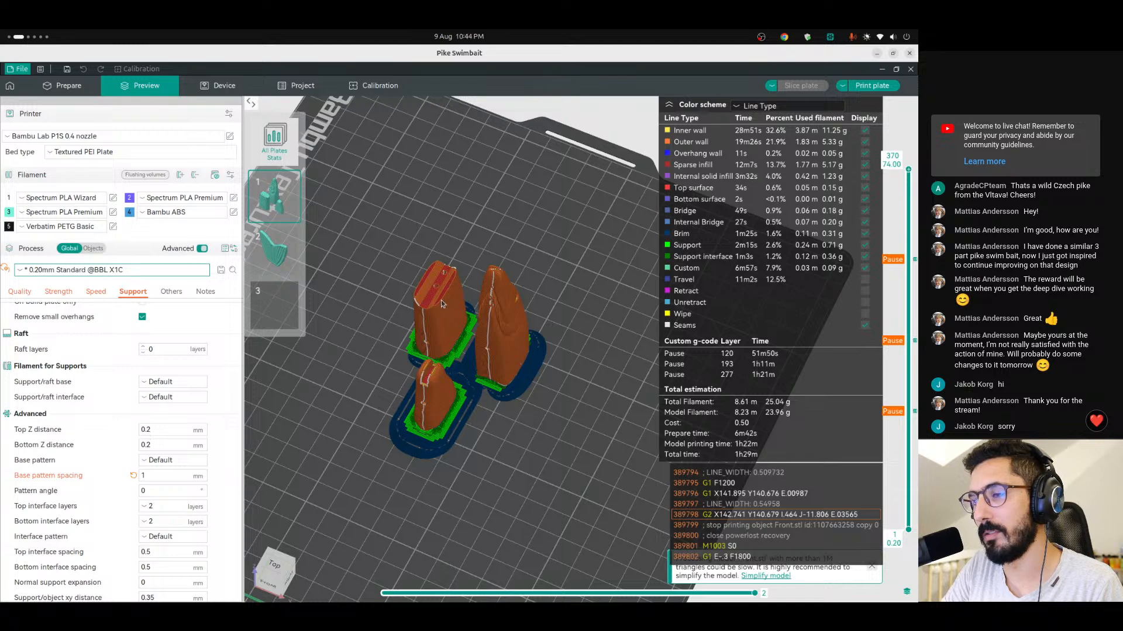
left_click(290, 259)
key("0")
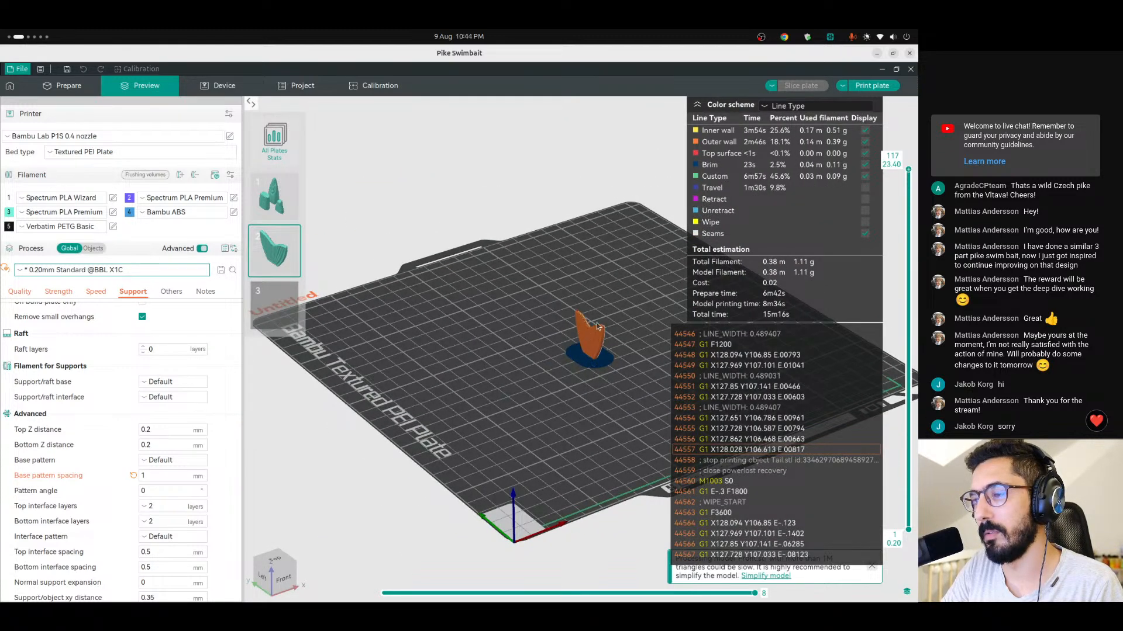
left_click(270, 201)
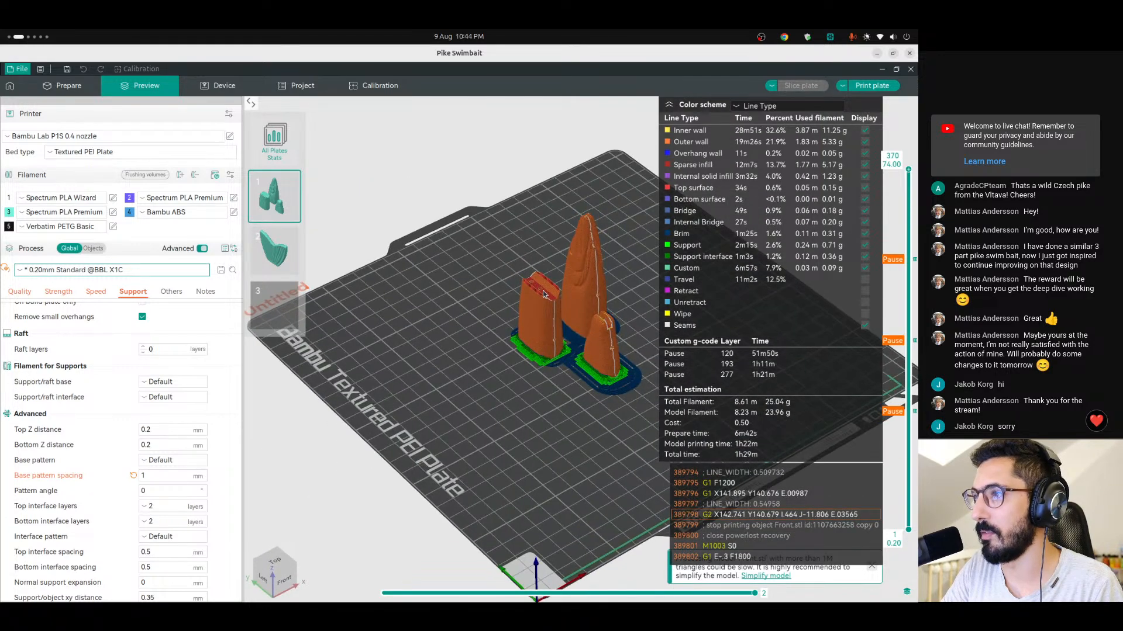
left_click_drag(542, 290, 598, 361)
scroll(551, 442, "up", 3)
left_click_drag(551, 442, 446, 424)
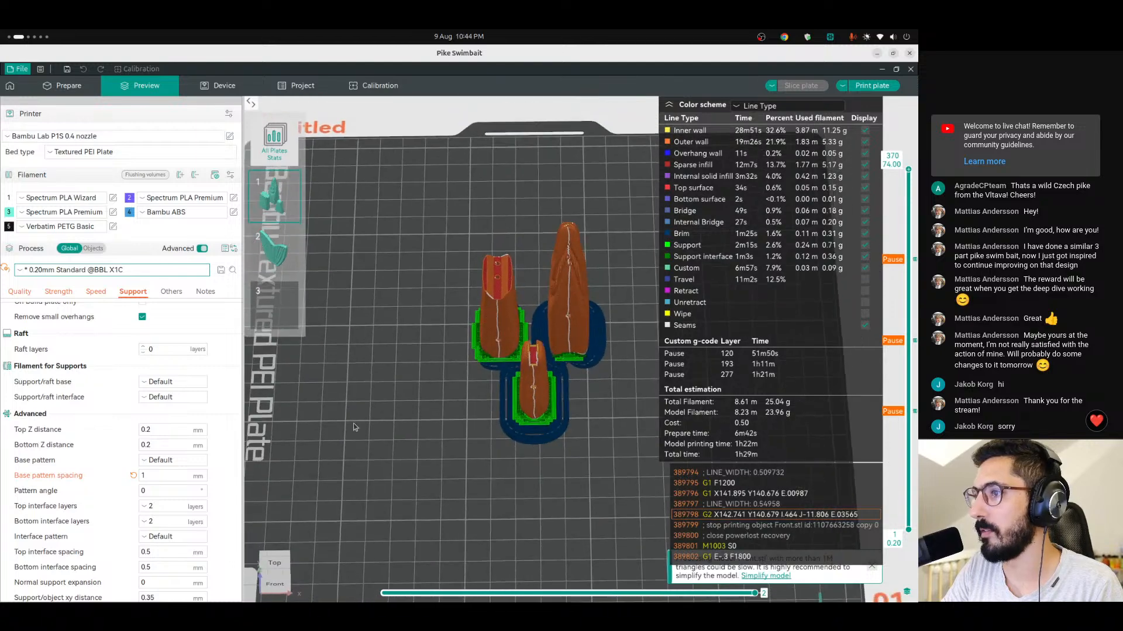
scroll(2, 502, "down", 3)
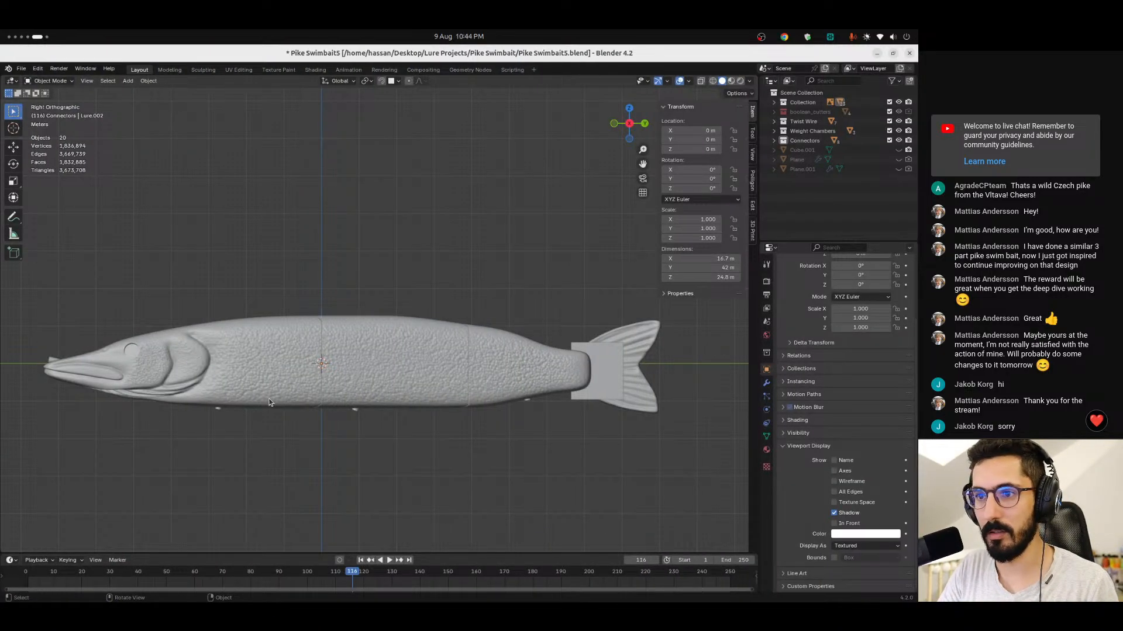
Make the pike model in Blender see-through and examine its internal wires, weight chambers and connectors from the side.
key("alt+z")
mouse_move(455, 415)
middle_mouse_down("shift")
mouse_move(628, 414)
mouse_move(565, 414)
middle_mouse_up("shift")
scroll(517, 418, "up", 5)
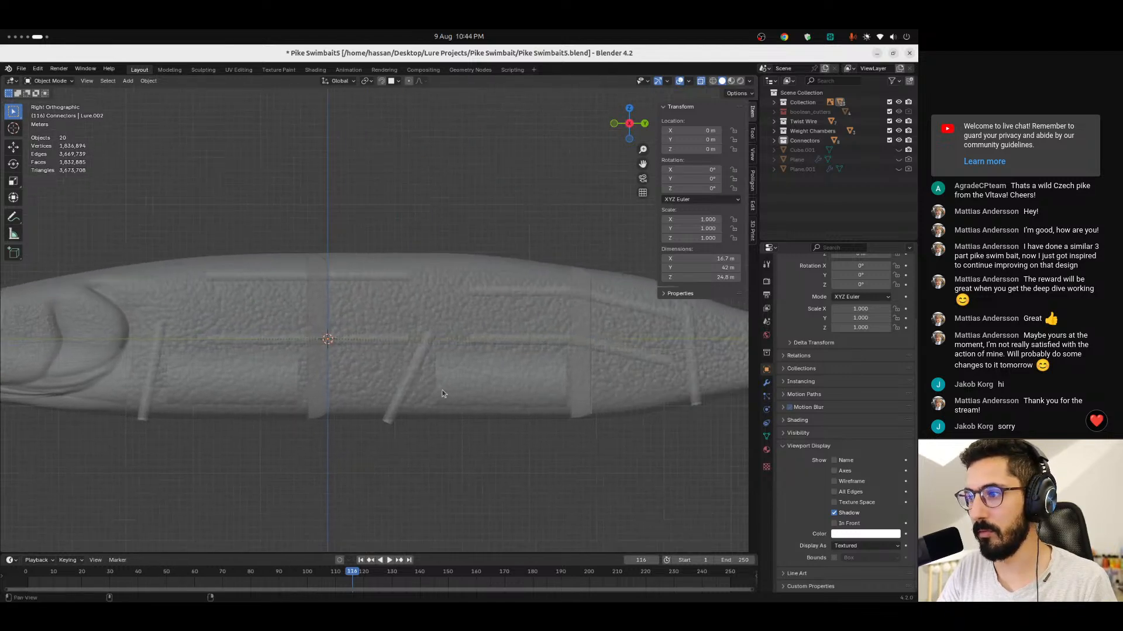
scroll(552, 388, "left", 5, "ctrl")
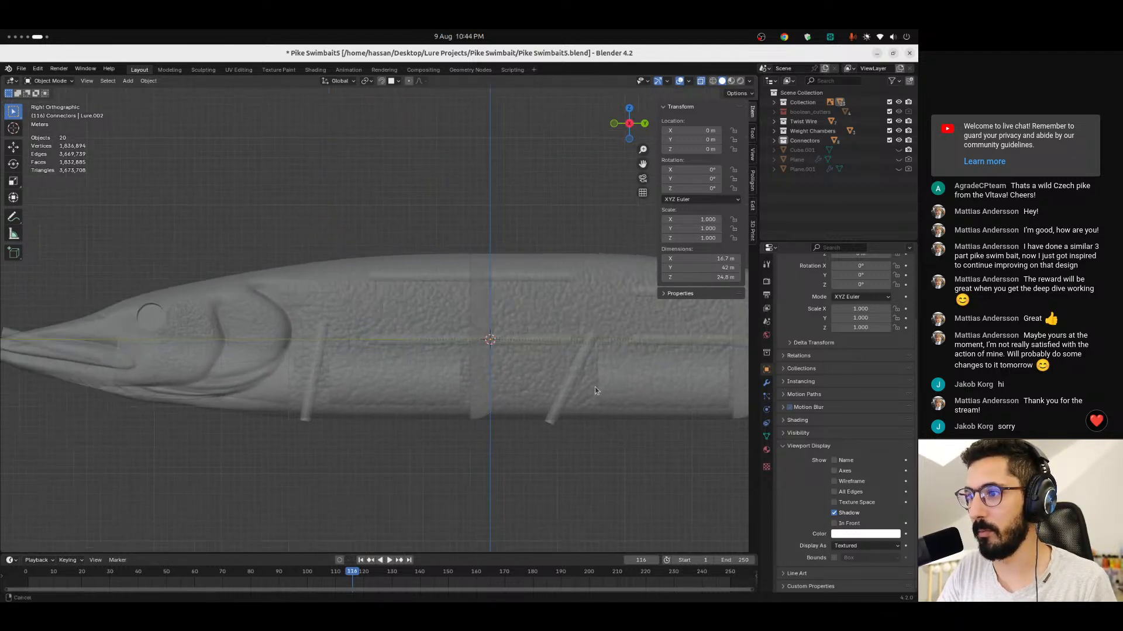
scroll(274, 365, "down", 3)
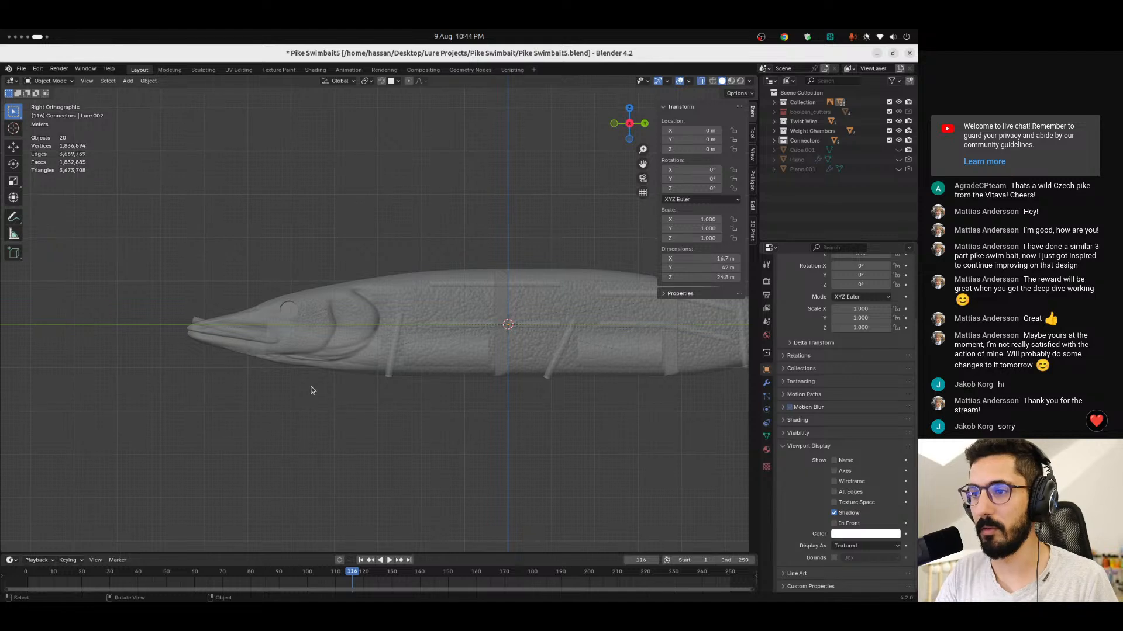
middle_click_drag(310, 390, 338, 342, "ctrl")
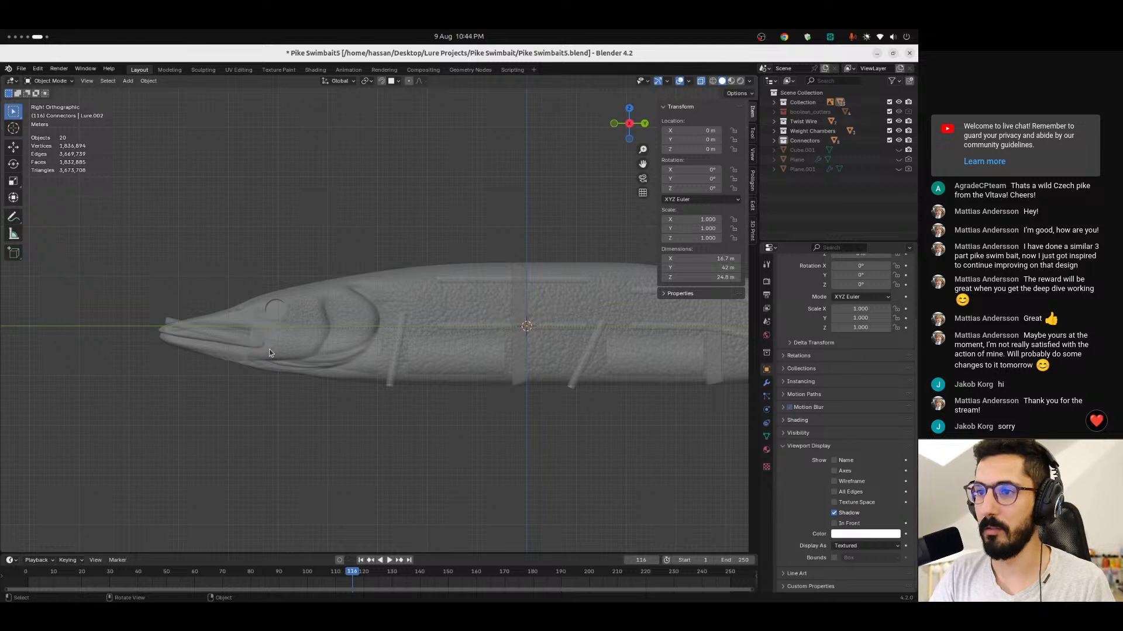
middle_click_drag(276, 347, 284, 393, "ctrl")
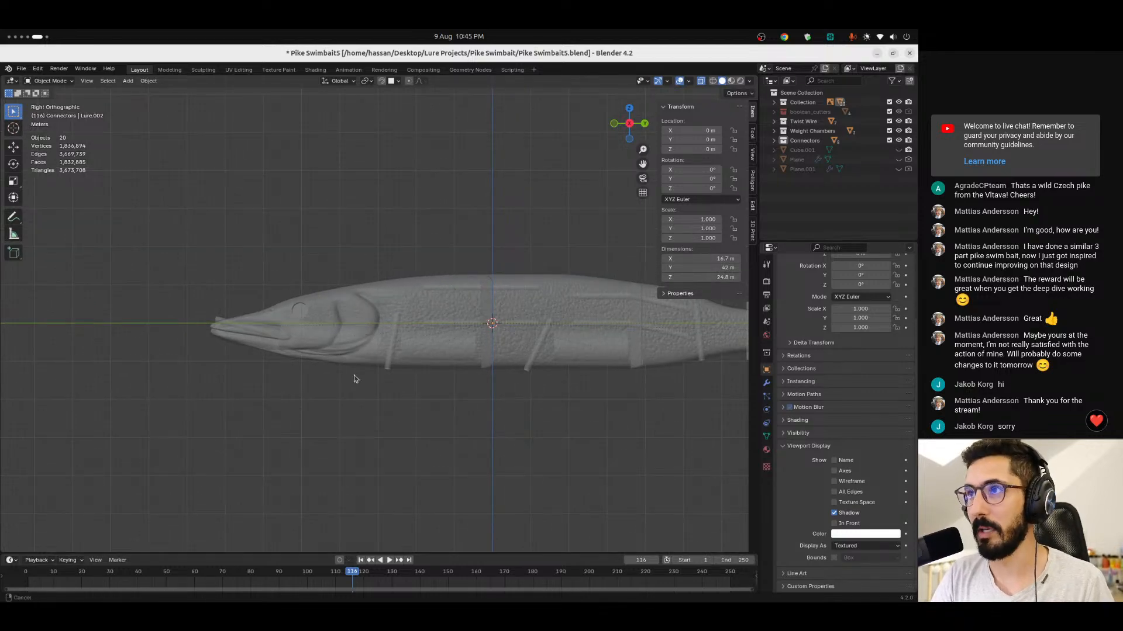
middle_click_drag(353, 375, 250, 388, "shift")
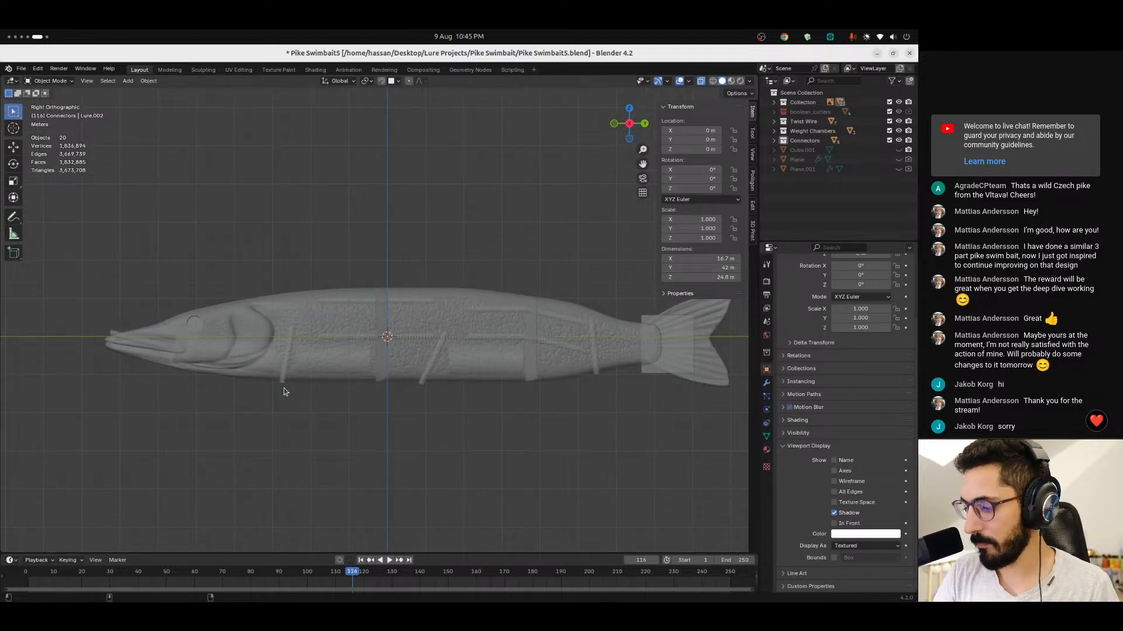
Review the sliced body sections on plate 1 once more in the slicer and switch to OBS.
key("ctrl+alt+Left")
key("ctrl+alt+Left")
key("ctrl+alt+Left")
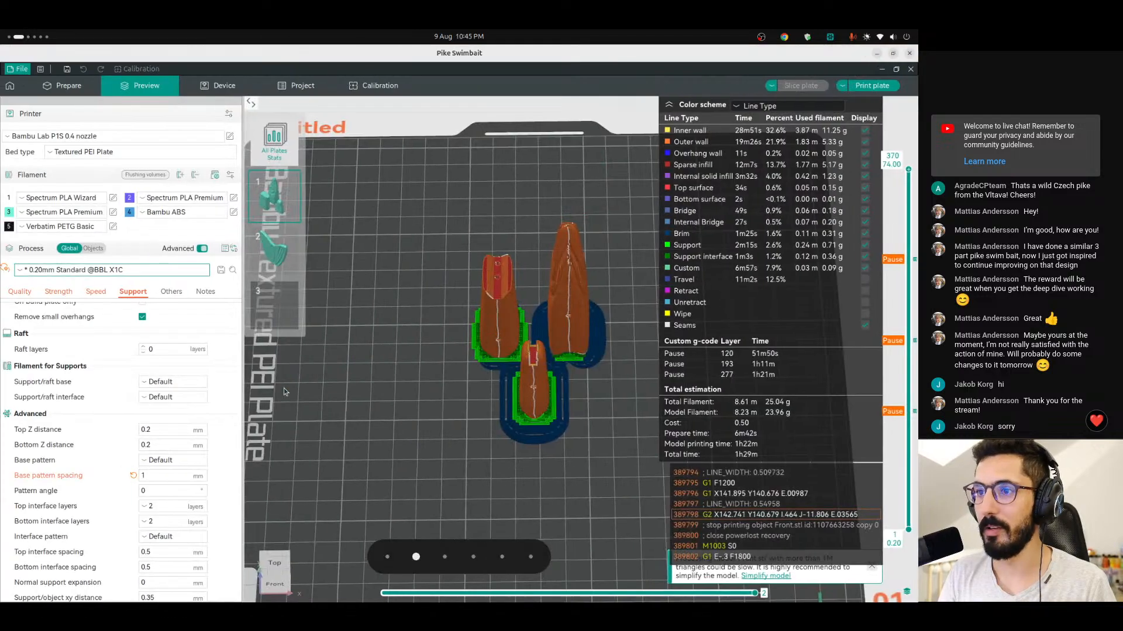
scroll(461, 391, "down", 1)
middle_click_drag(461, 391, 427, 398)
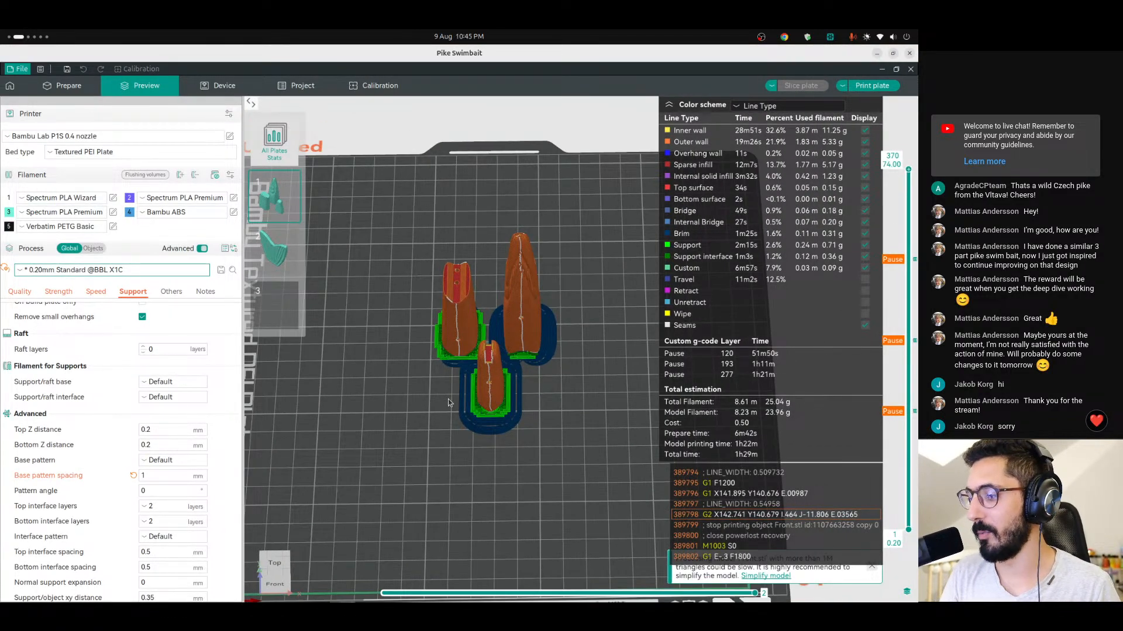
key("ctrl+alt+Right")
key("ctrl+alt+Right")
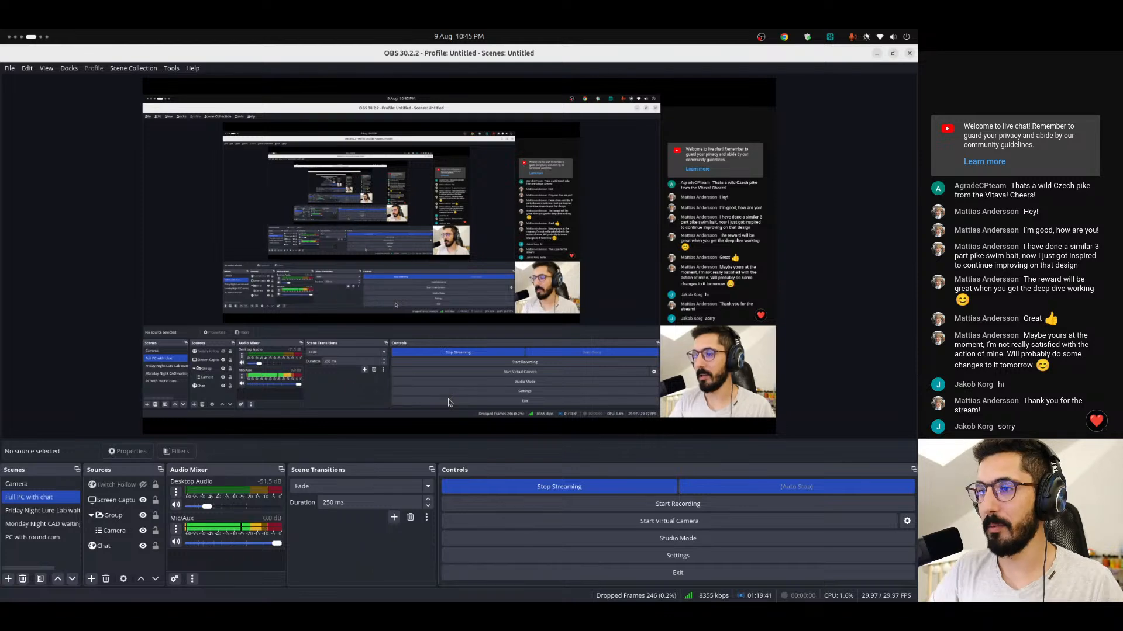